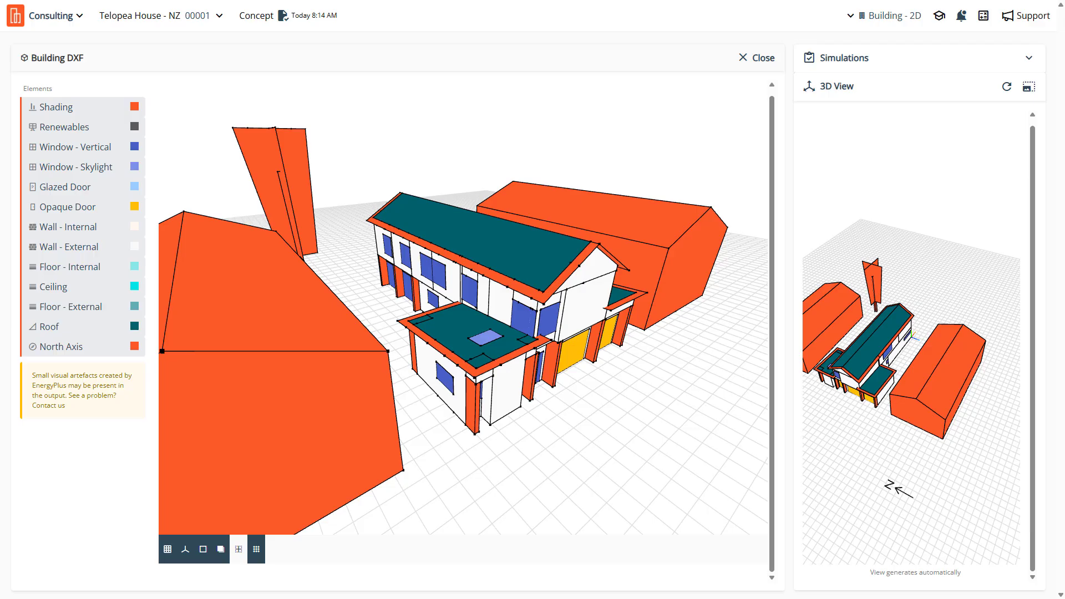
Open the list of available simulations and select the H1 Schedule, H1 Calculation and H1 Modelling Method simulations for the building
click(903, 69)
drag(615, 299, 540, 321)
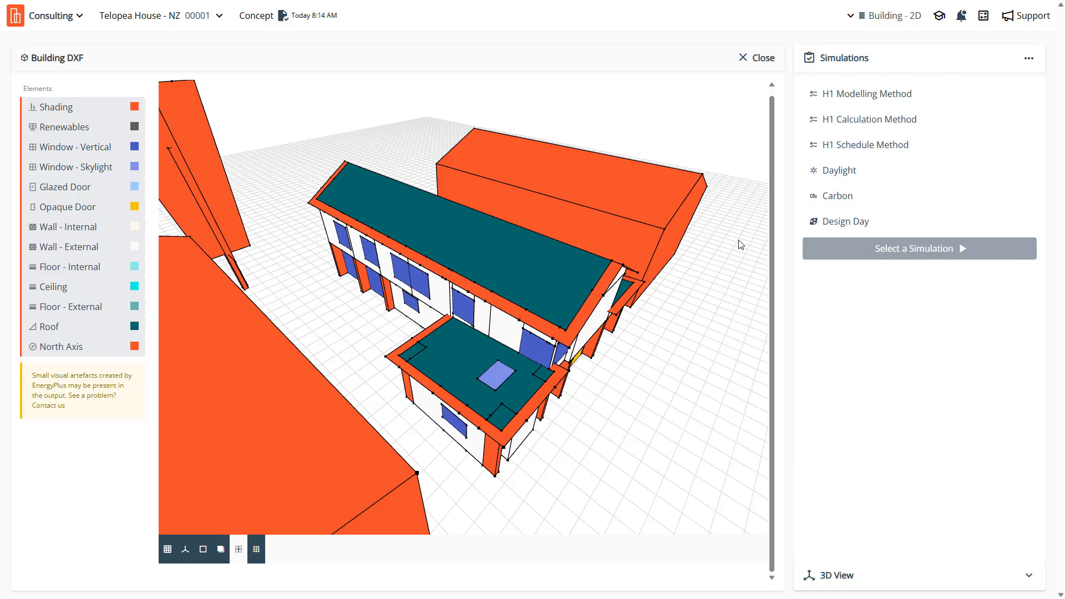
click(185, 22)
drag(457, 260, 446, 282)
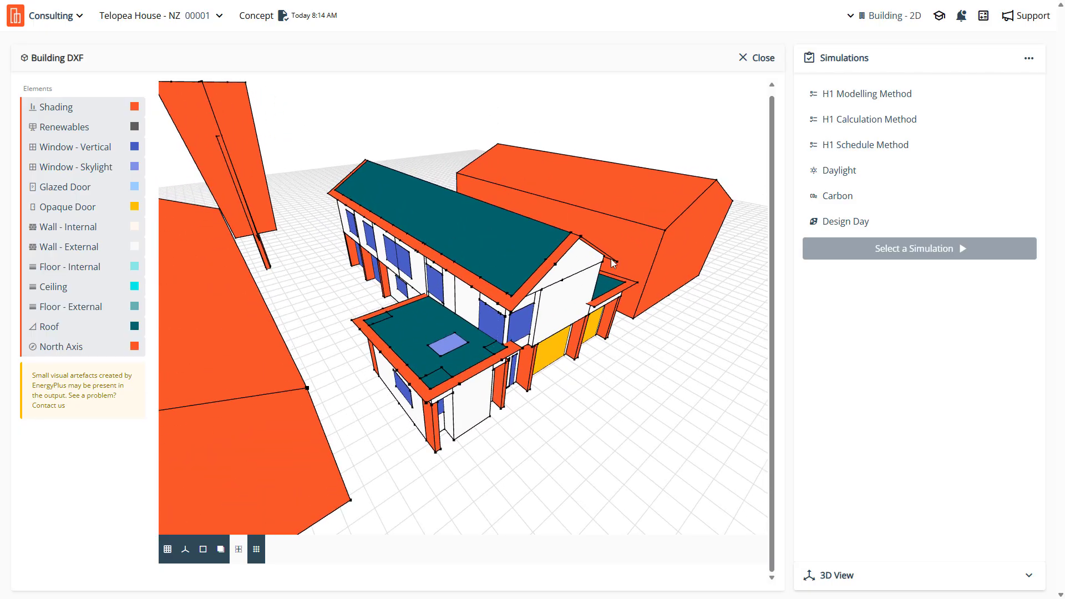
click(840, 155)
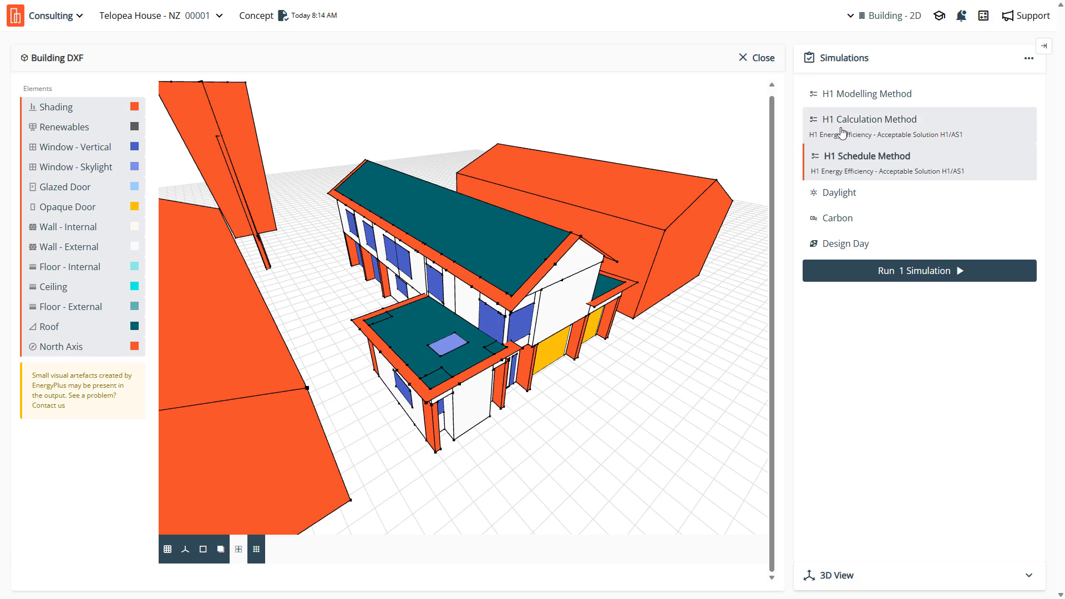
click(841, 127)
click(838, 97)
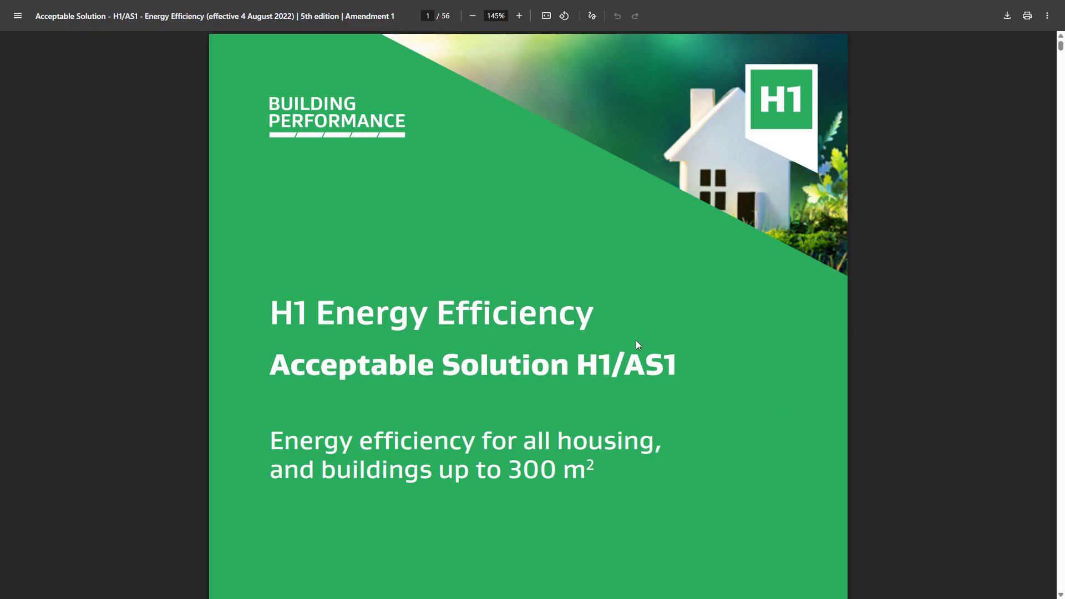
Switch to the H1/AS1 Acceptable Solution PDF and look through its opening pages up to the Contents list
scroll(665, 369, down, 3)
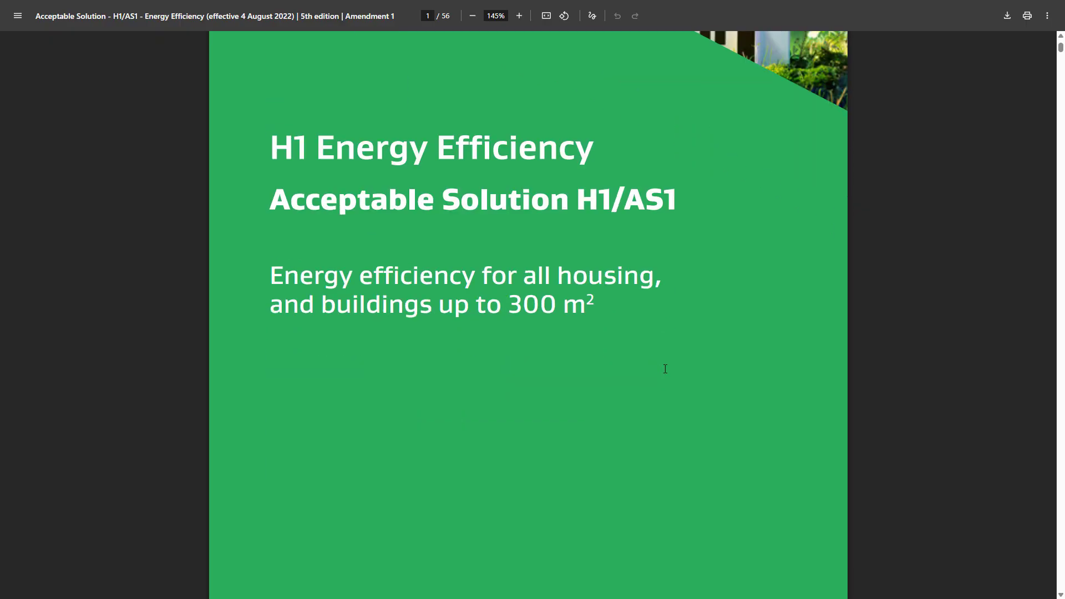
scroll(665, 369, down, 15)
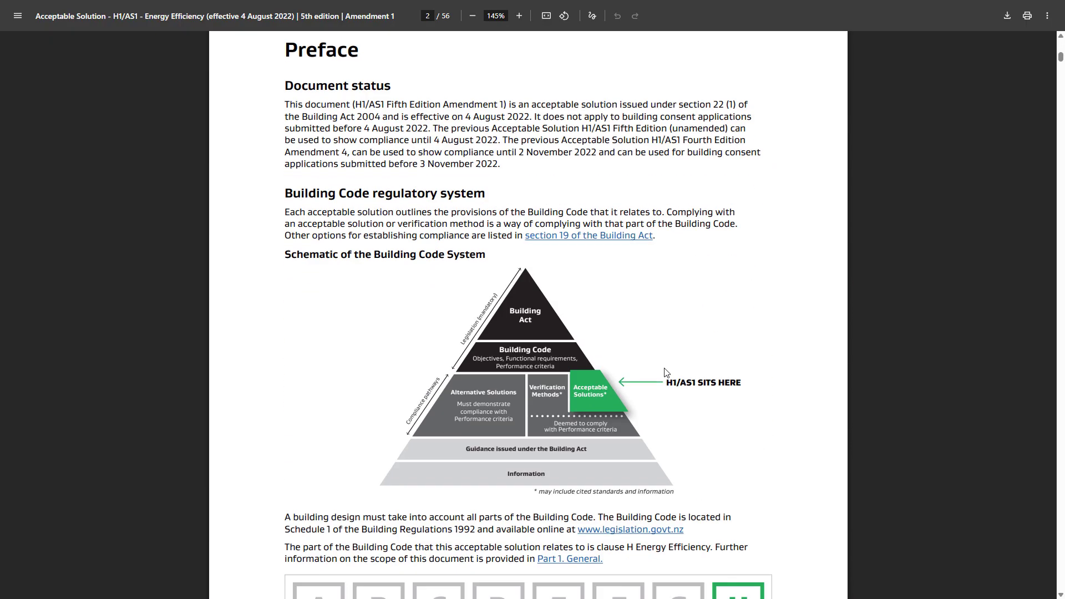
scroll(666, 372, down, 20)
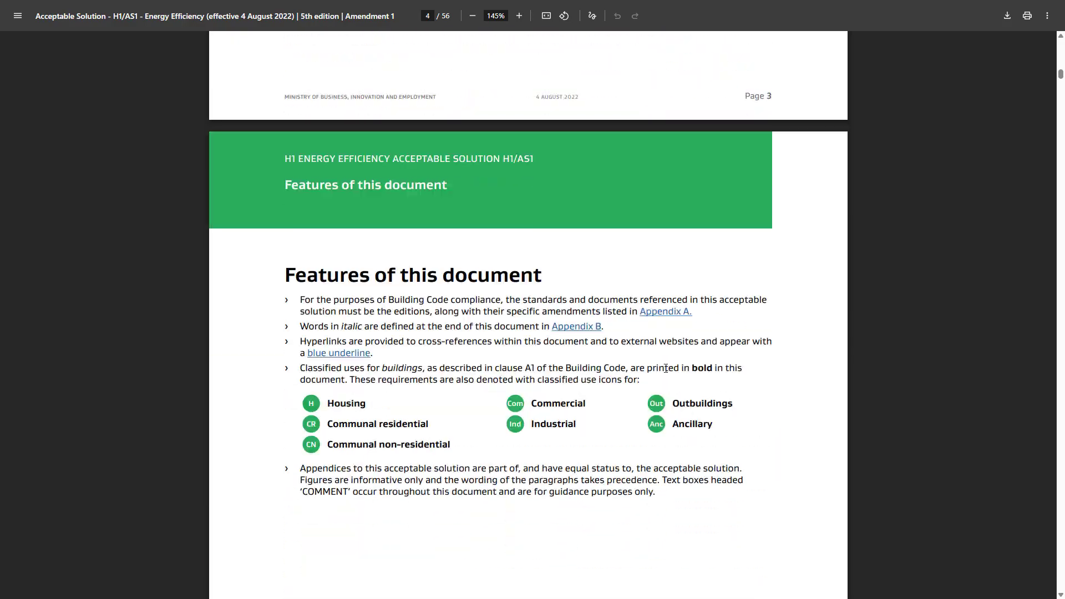
scroll(665, 368, down, 18)
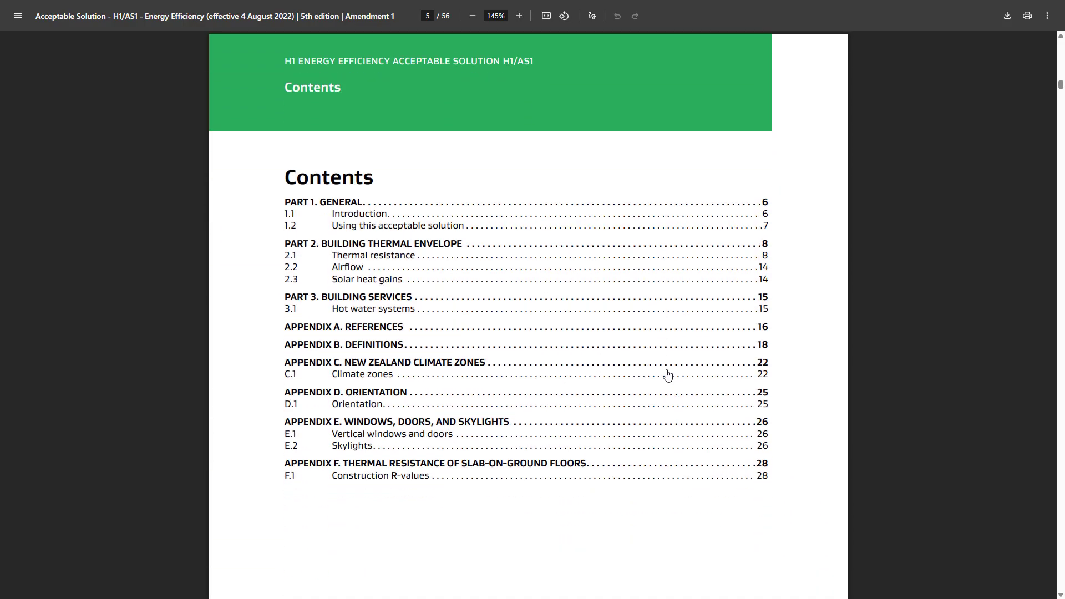
scroll(667, 375, down, 1)
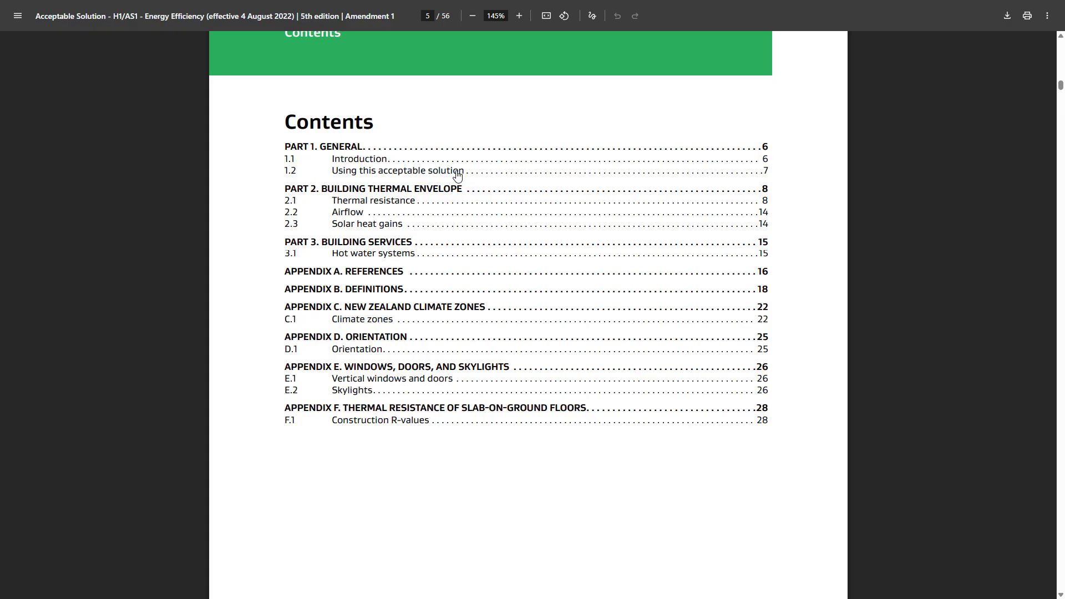
scroll(457, 176, up, 1)
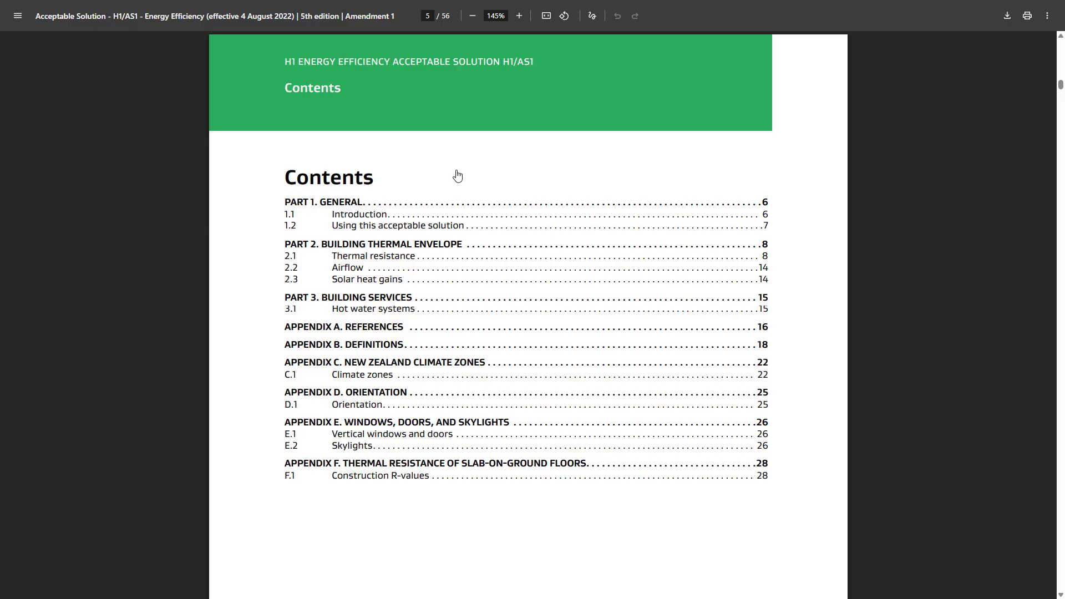
Review Part 1 General, covering the document's scope, its compliance pathway and Table 1.1.3.2
scroll(457, 176, down, 10)
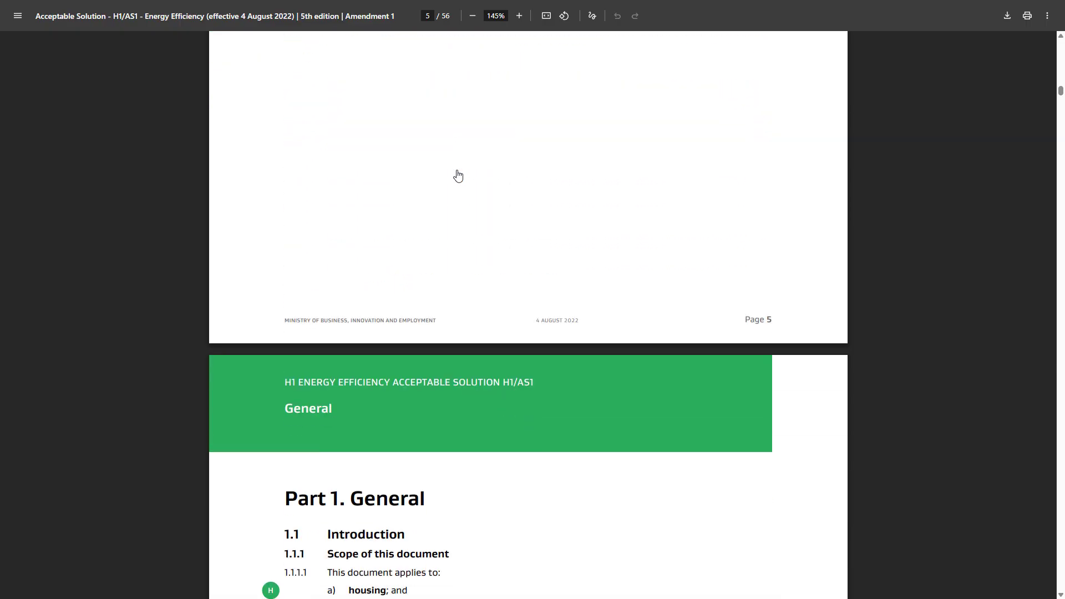
scroll(457, 176, down, 5)
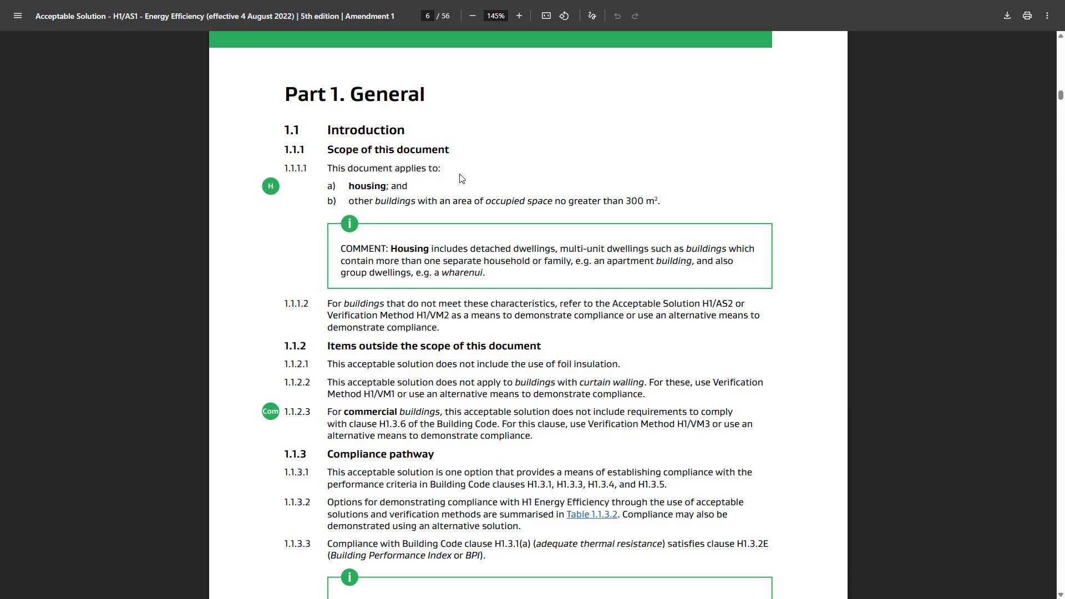
scroll(460, 178, down, 13)
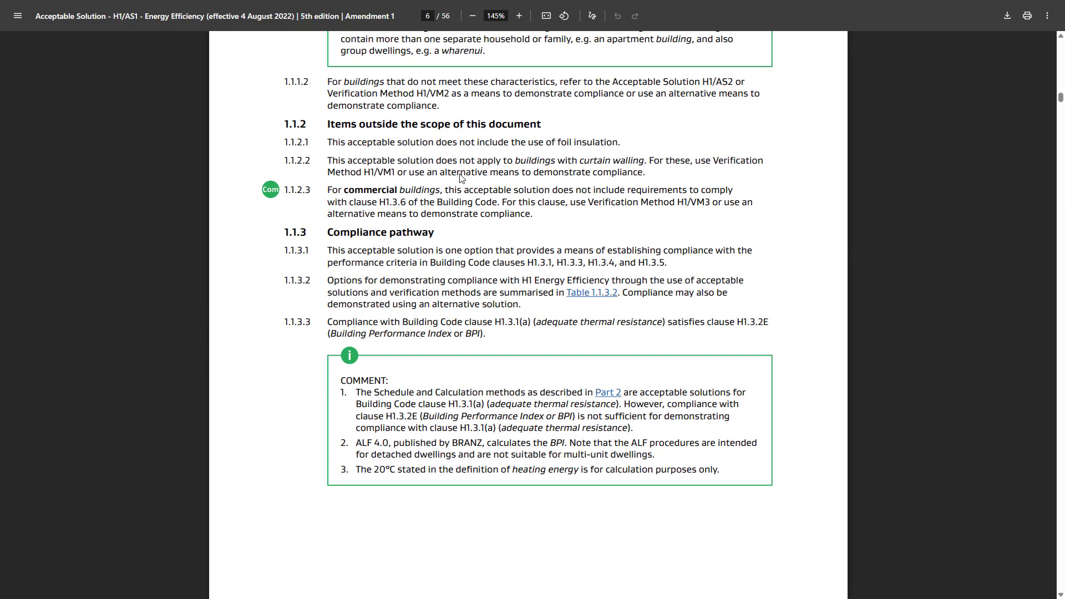
scroll(460, 178, down, 15)
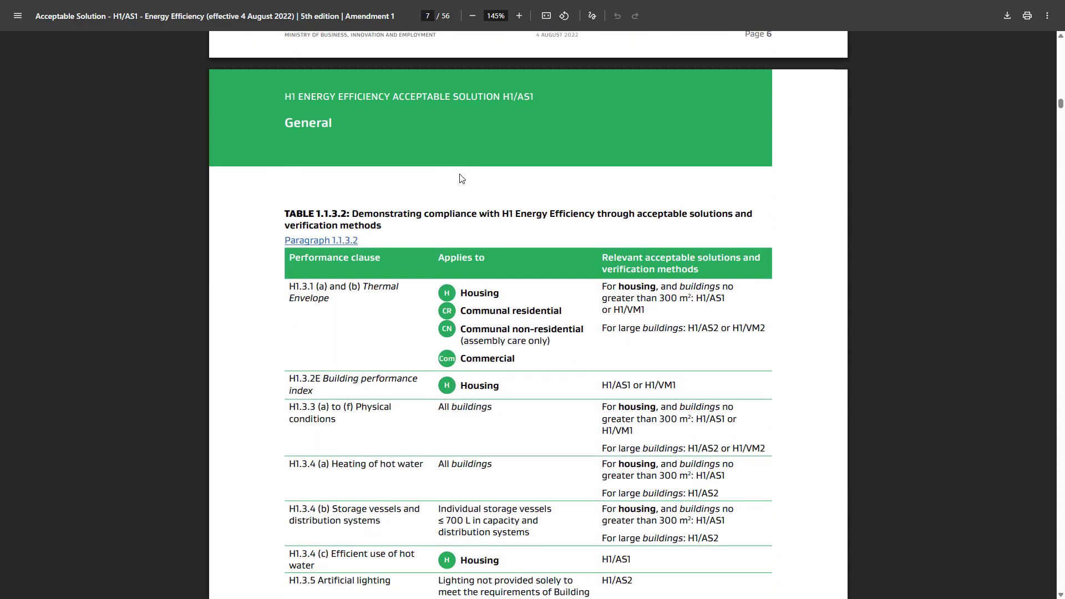
Find Part 2 Building thermal envelope and enlarge the list of compliance methods in paragraph 2.1.1.1
scroll(459, 178, down, 8)
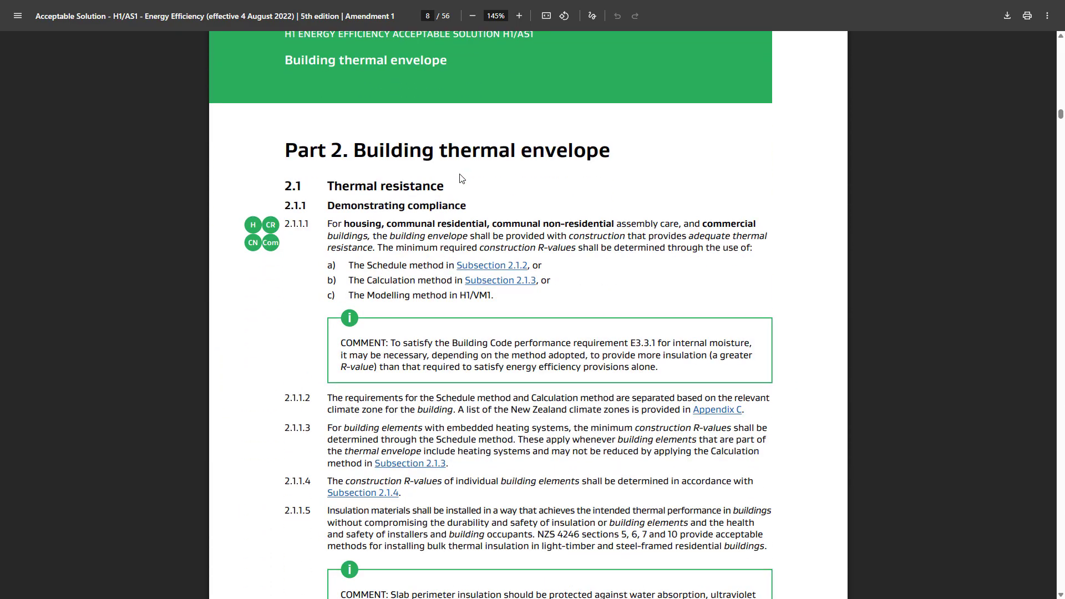
scroll(459, 178, down, 1)
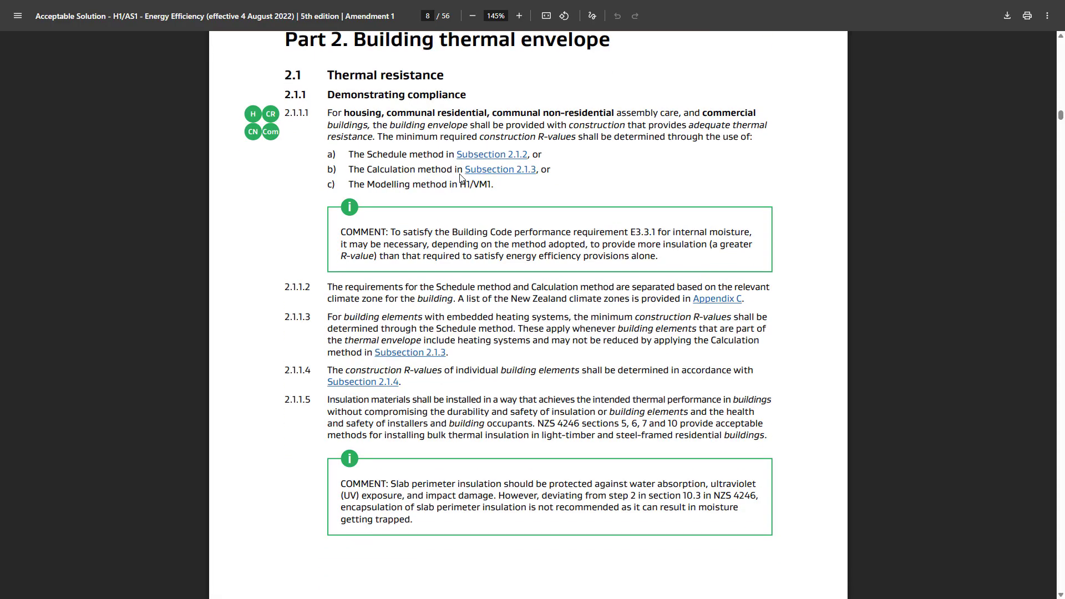
scroll(463, 167, up, 2)
scroll(458, 222, up, 3)
scroll(458, 226, up, 2)
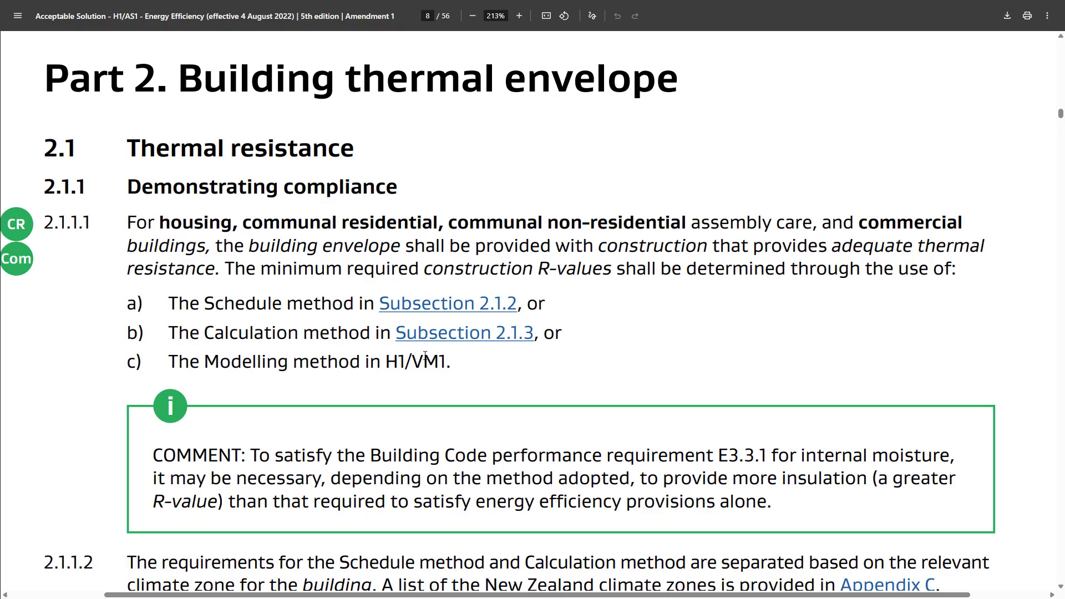
scroll(426, 351, down, 2)
scroll(424, 356, down, 2)
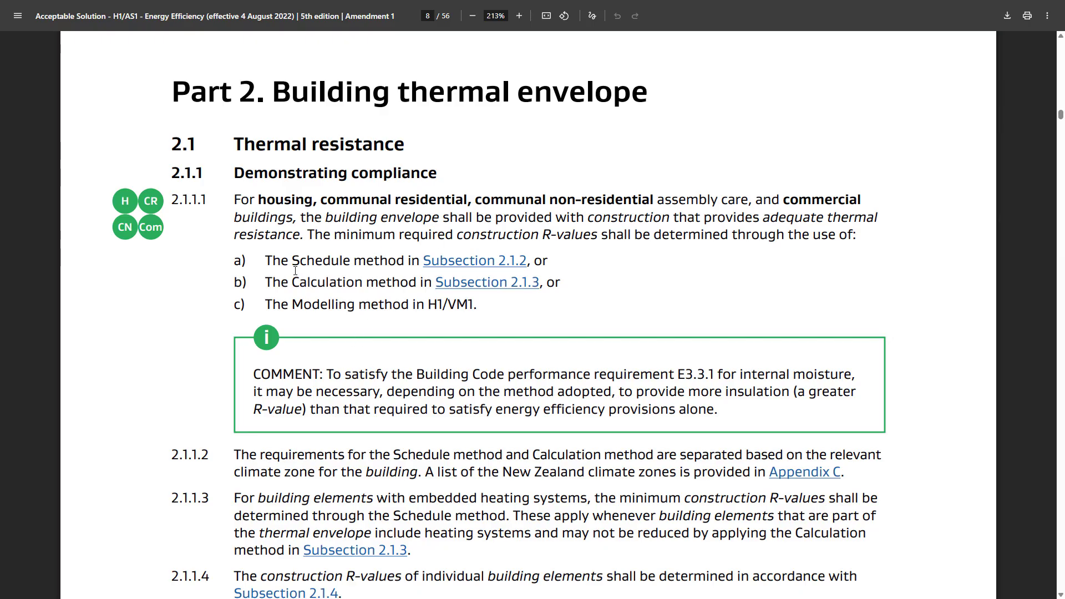
Highlight the Schedule method, the Calculation method and the Modelling method's H1/VM1 reference in paragraph 2.1.1.1 one after another
drag(293, 265, 407, 259)
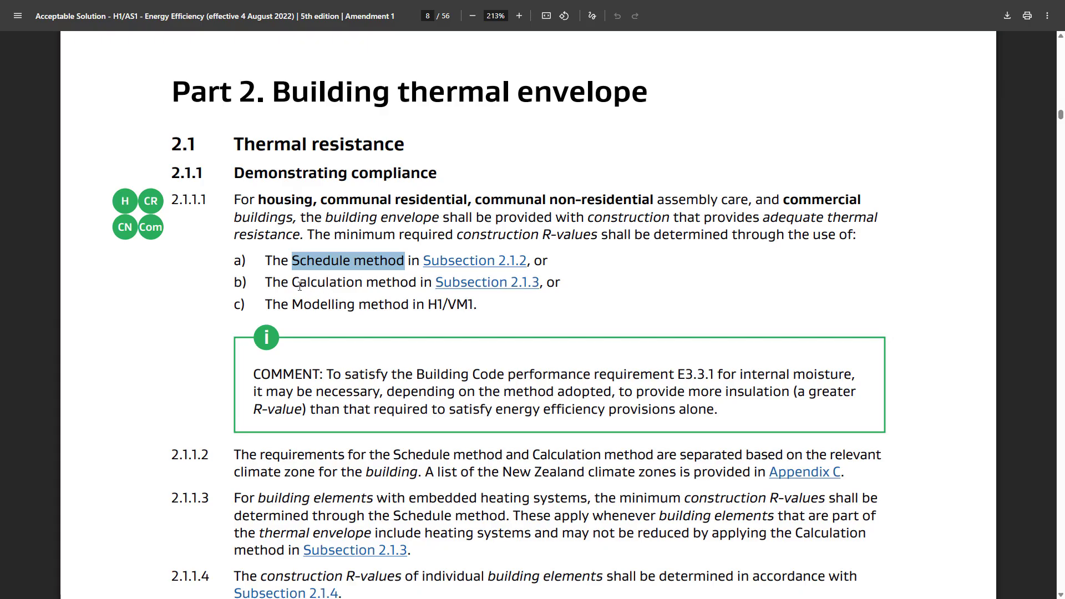
drag(293, 287, 391, 286)
drag(391, 286, 383, 287)
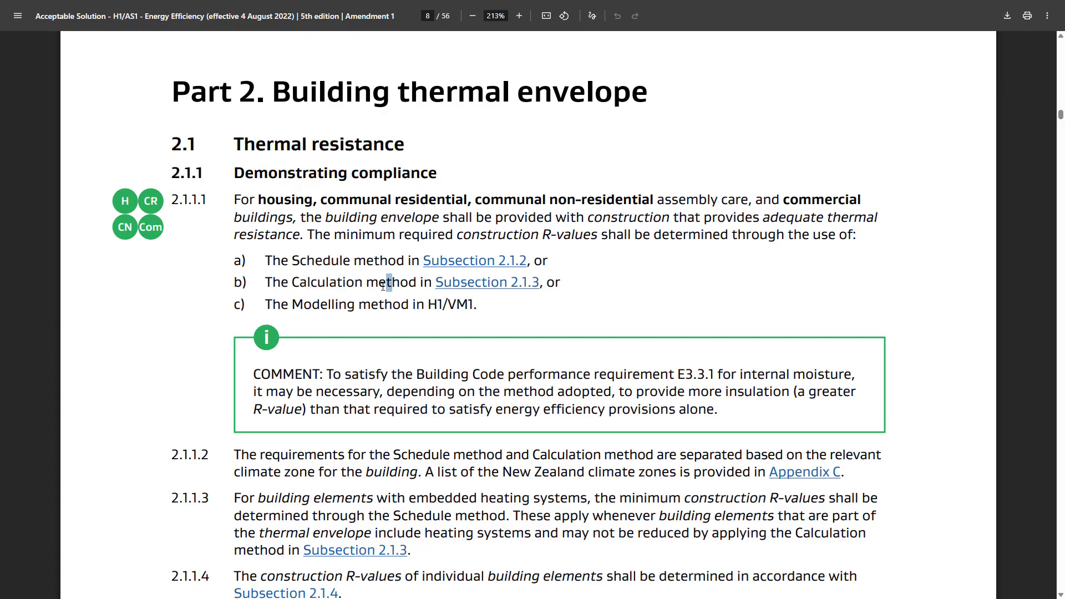
click(342, 290)
drag(430, 306, 474, 305)
click(379, 302)
Find section 2.1.2 Schedule method, examine its conditions of use, and highlight the glazing-to-wall-area condition a)
ctrl+scroll(352, 315, down, 3)
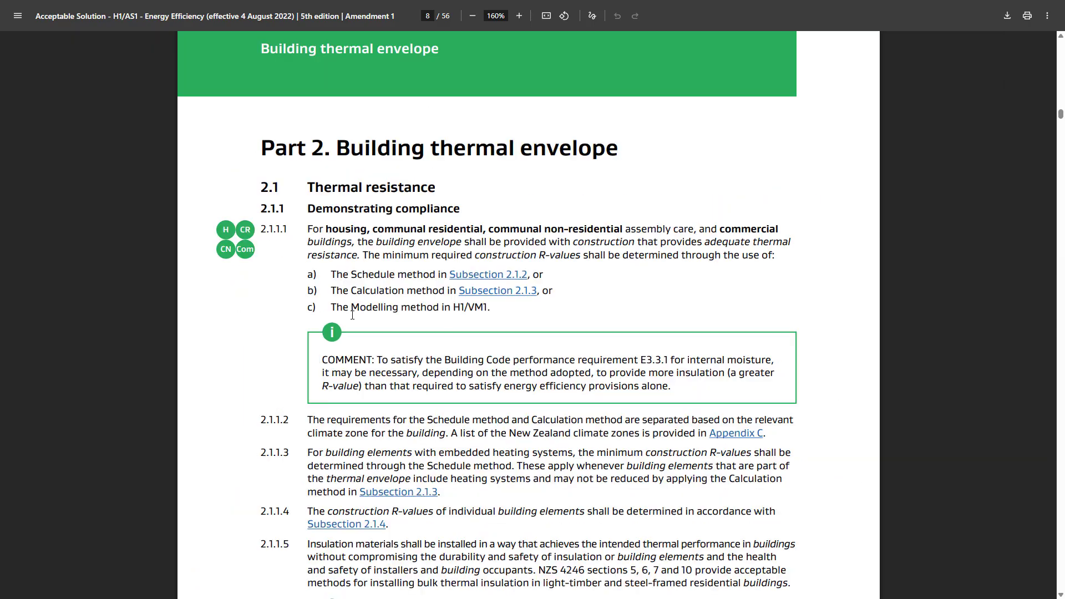
scroll(352, 315, down, 2)
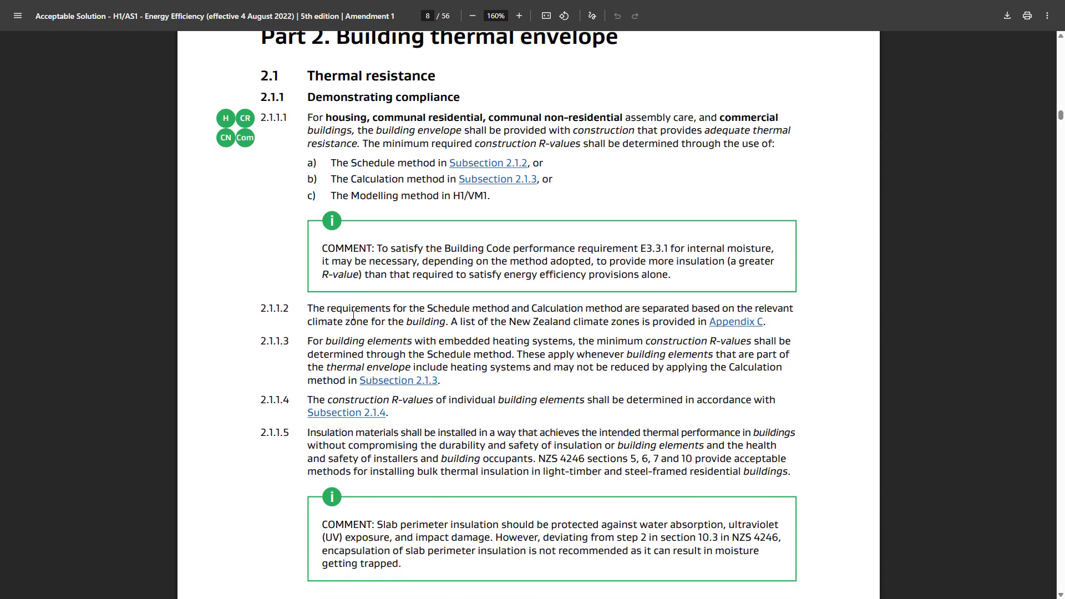
scroll(353, 315, down, 10)
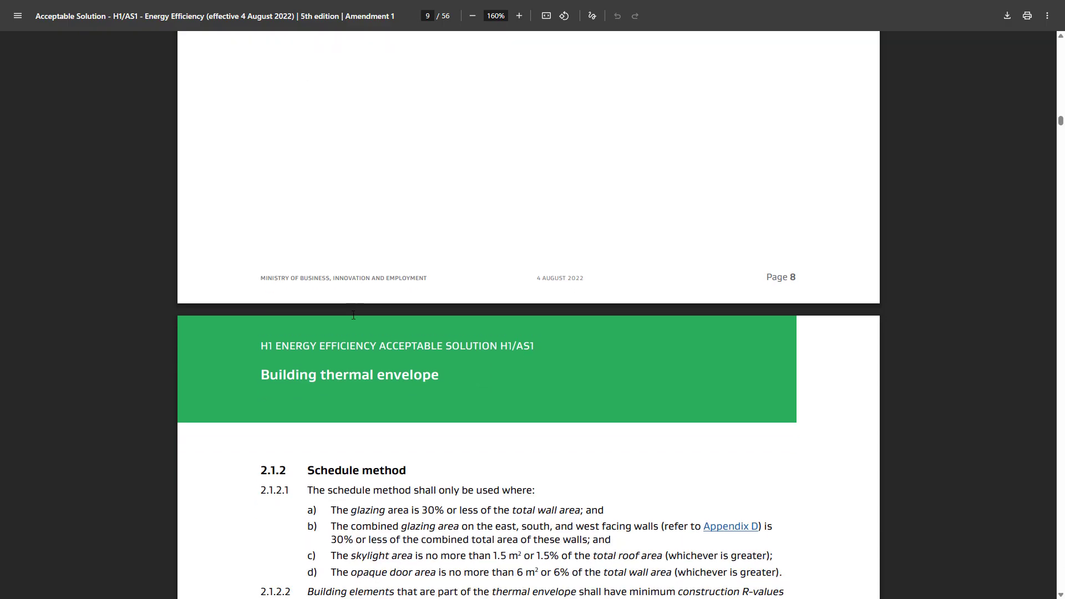
scroll(354, 315, down, 6)
ctrl+scroll(353, 315, up, 3)
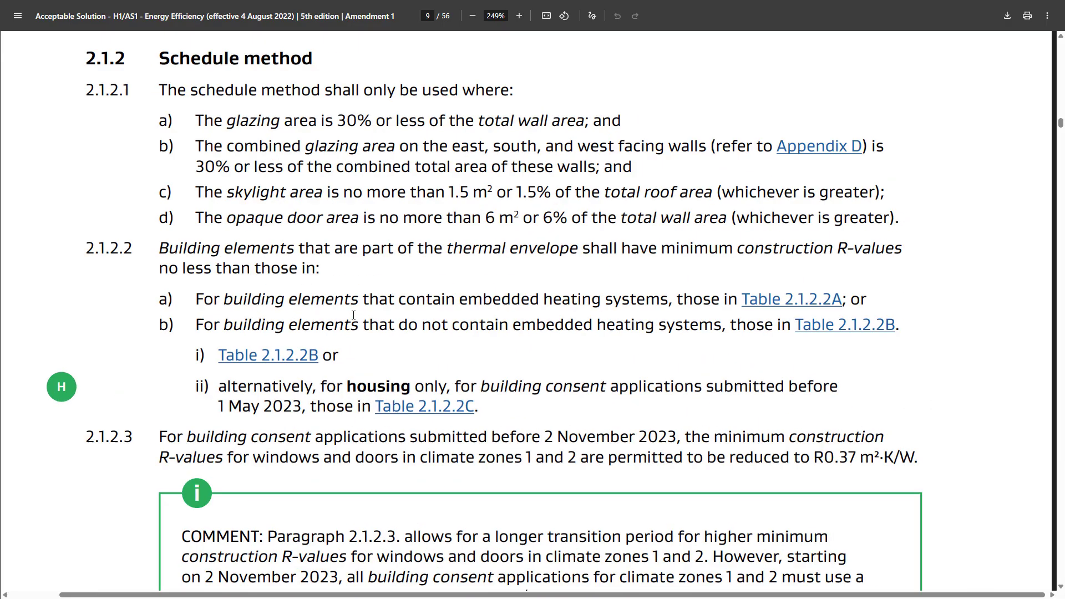
ctrl+scroll(353, 315, down, 3)
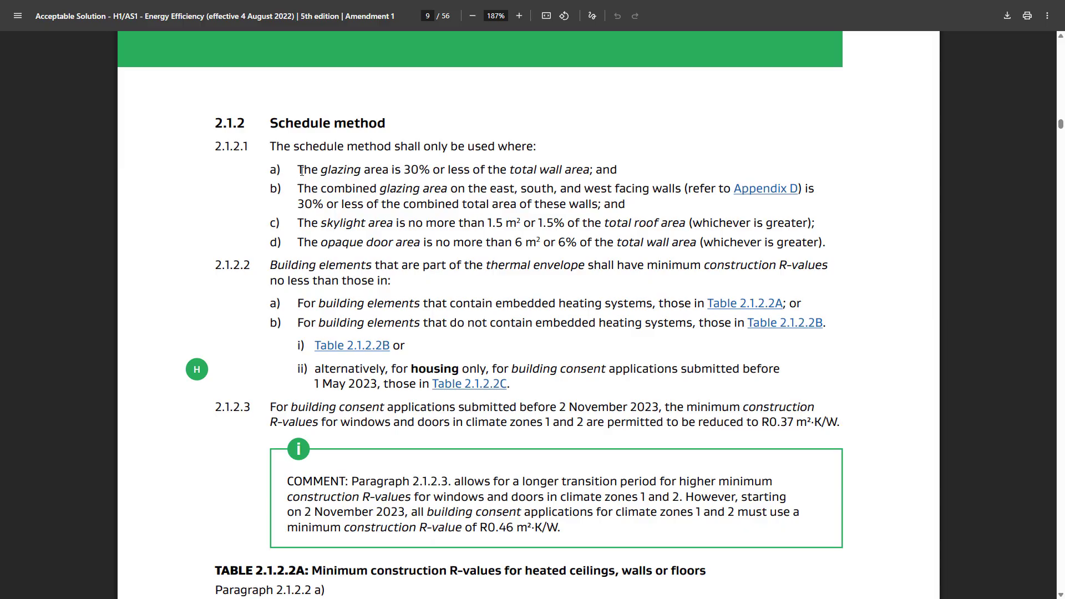
drag(298, 170, 589, 165)
click(537, 192)
Examine Table 2.1.2.2A for heated ceilings, walls or floors and highlight its Construction R-values heading
scroll(693, 331, down, 5)
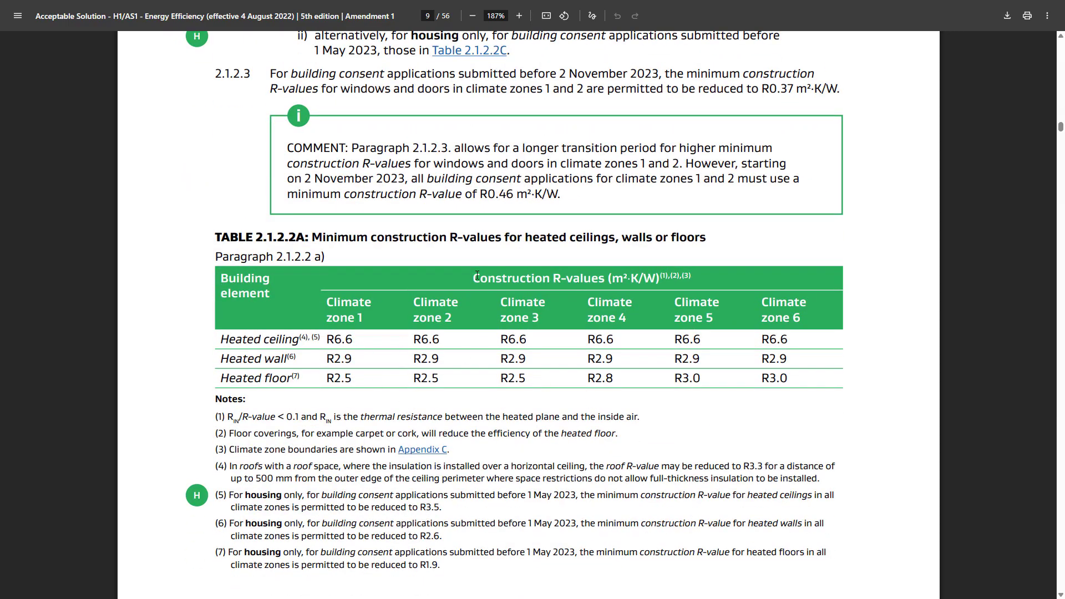
drag(477, 276, 599, 281)
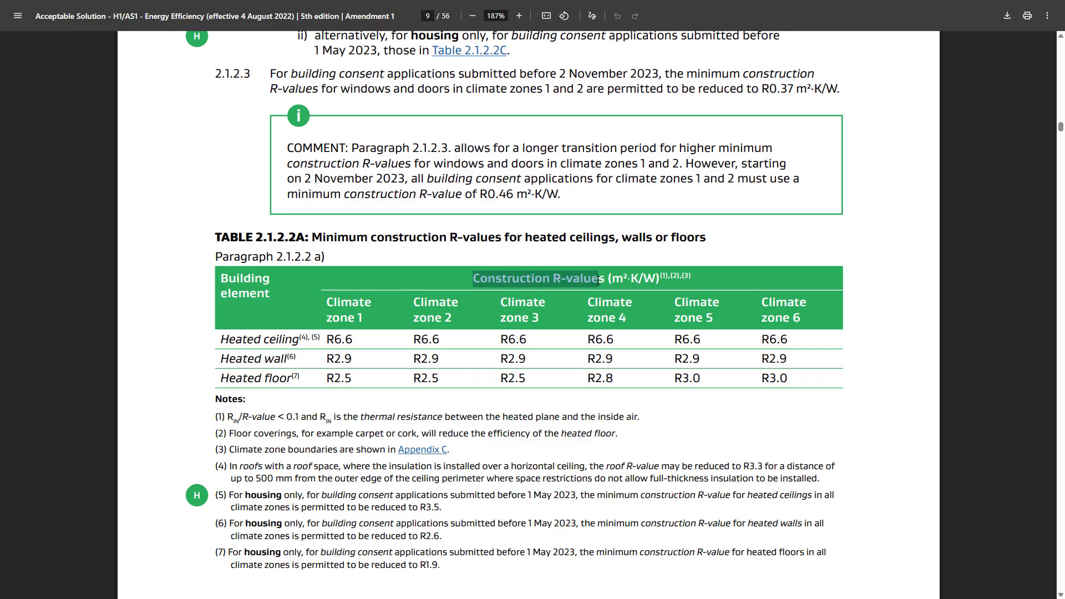
click(598, 281)
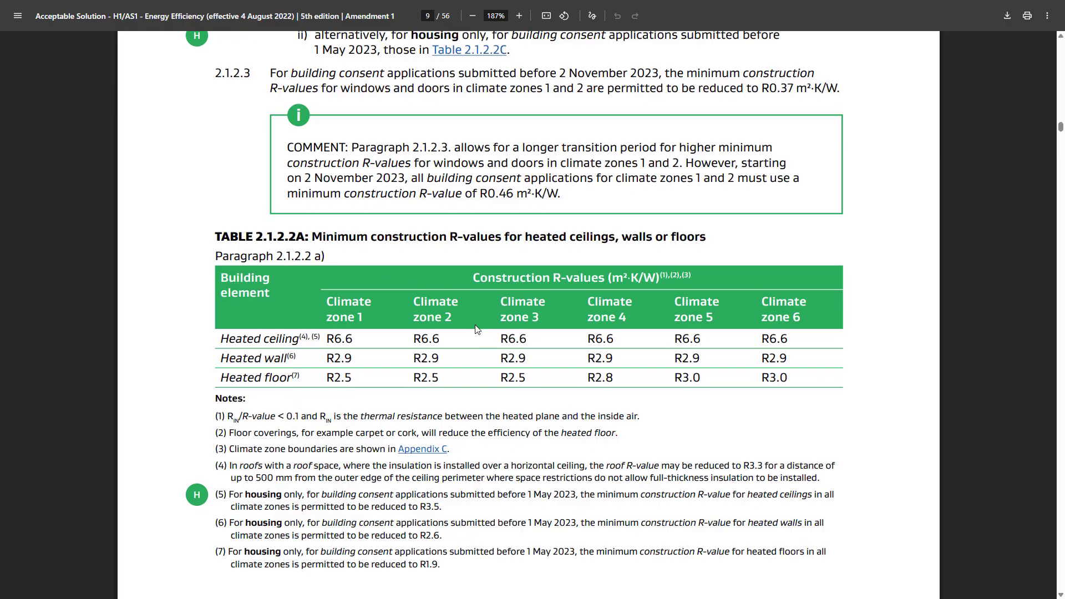
Examine Table 2.1.2.2B, highlighting the "do not contain embedded" wording in its title and the climate zone 5 slab-on-ground R-value
scroll(475, 326, down, 12)
scroll(476, 329, down, 1)
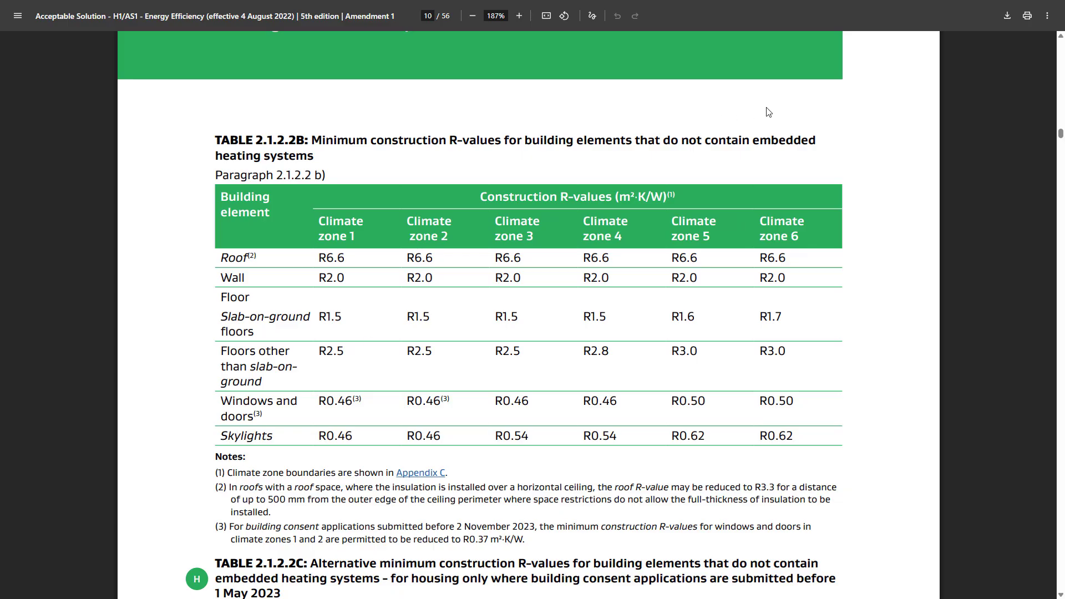
drag(663, 141, 805, 136)
click(744, 146)
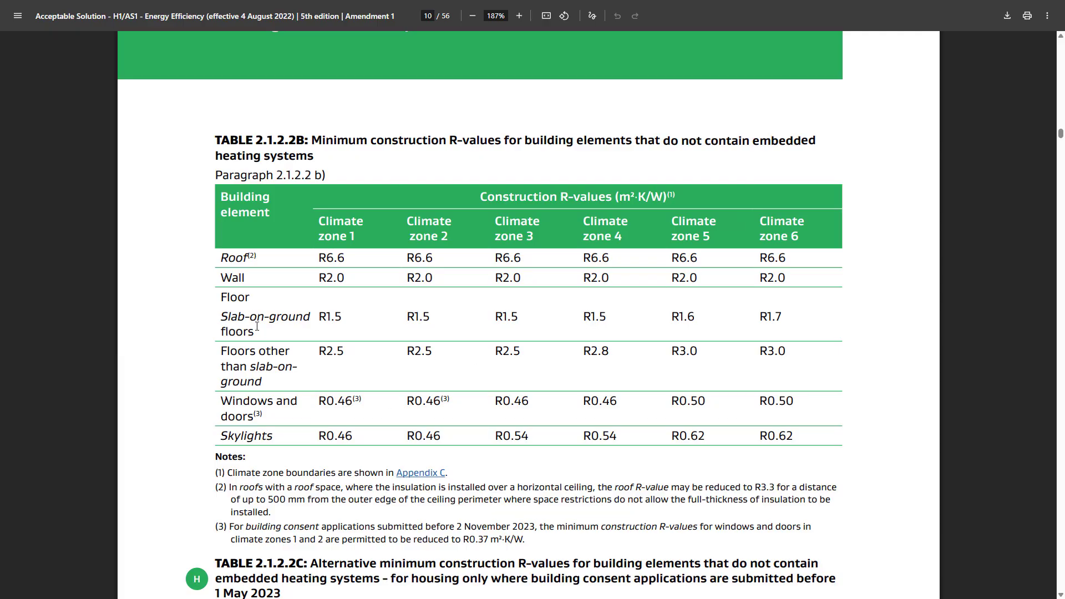
drag(696, 316, 672, 318)
click(673, 318)
Read on past Table 2.1.2.2C to section 2.1.3 Calculation method and examine the reference building heat loss equations in Table 2.1.3.4A
scroll(676, 321, down, 5)
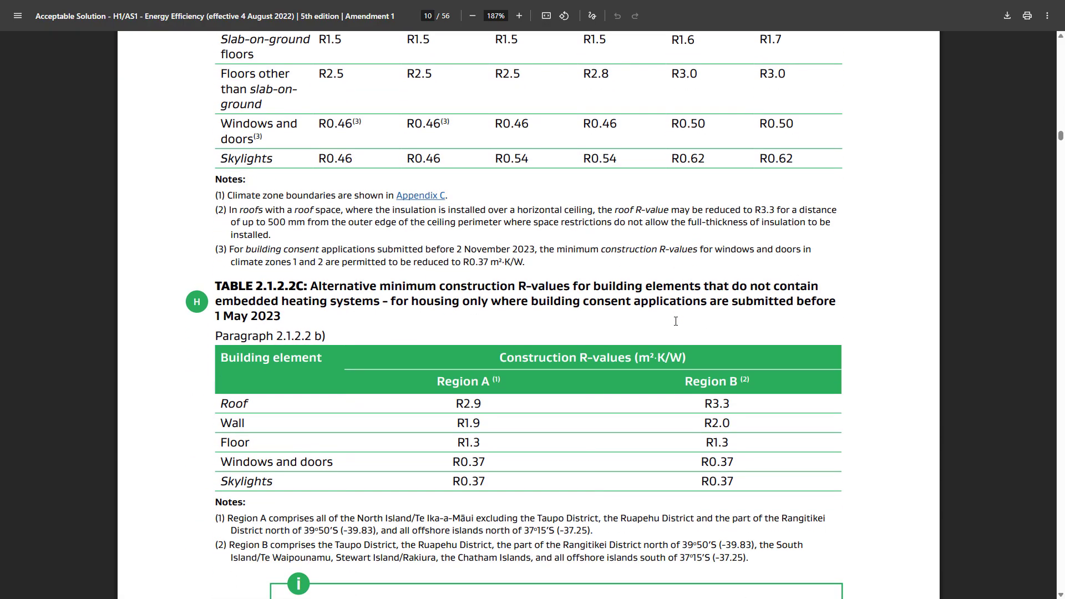
scroll(675, 321, down, 18)
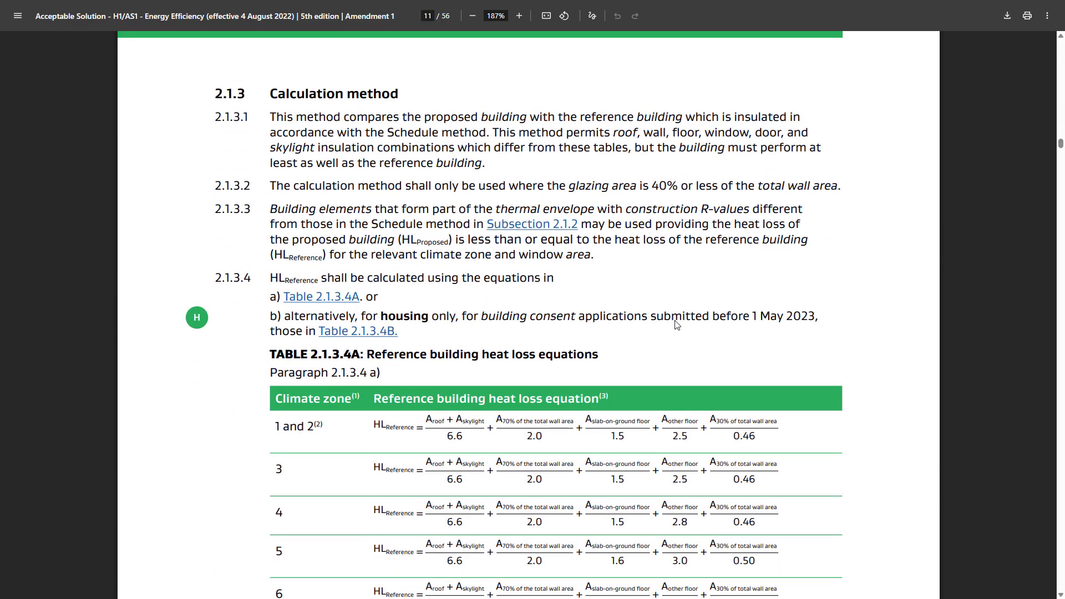
scroll(676, 324, down, 1)
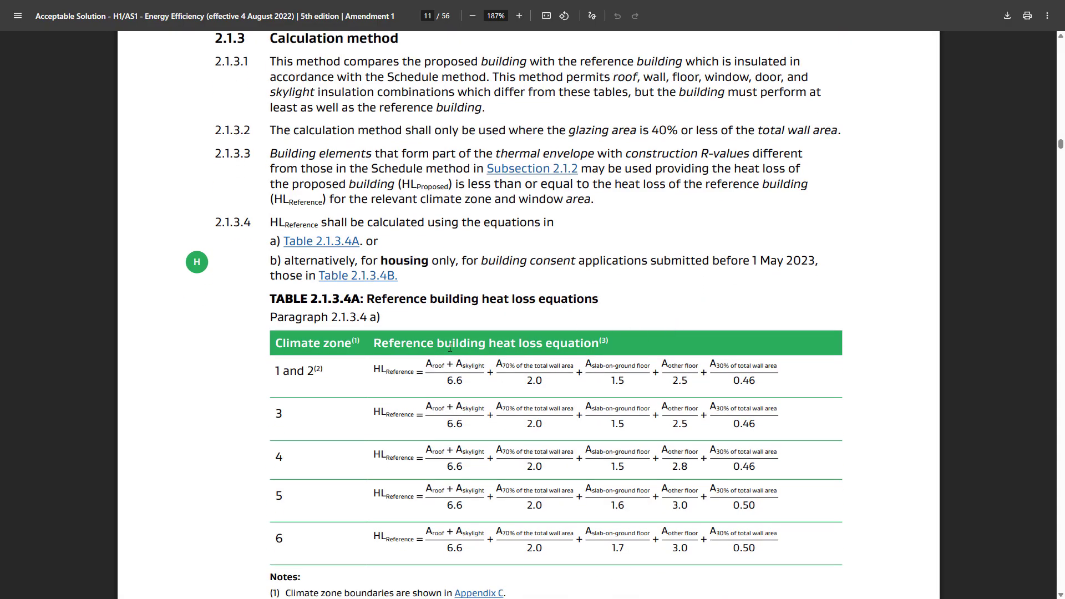
scroll(449, 346, down, 2)
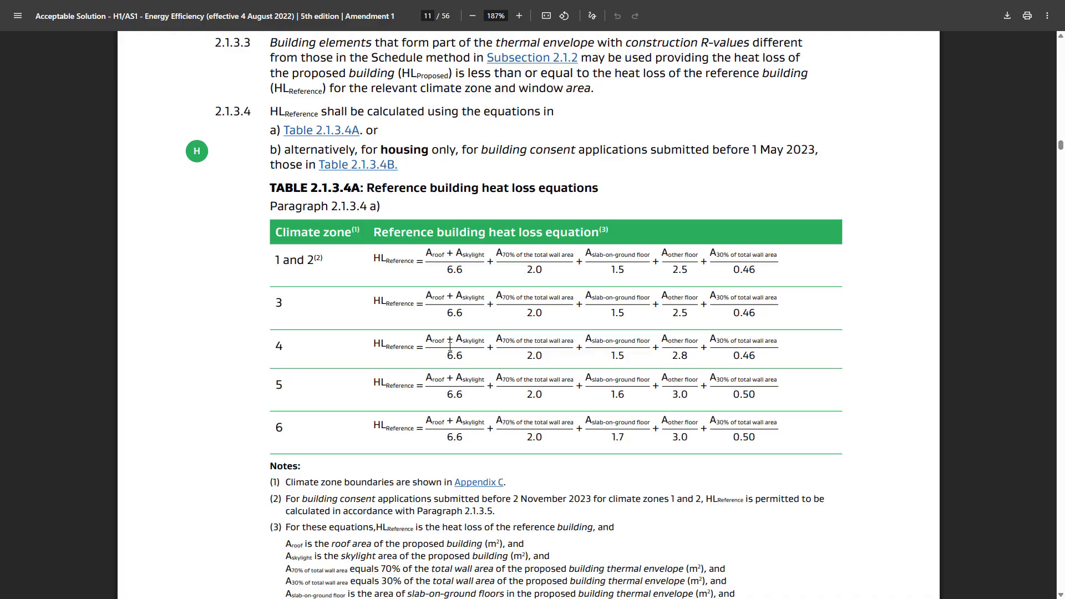
scroll(450, 346, up, 2)
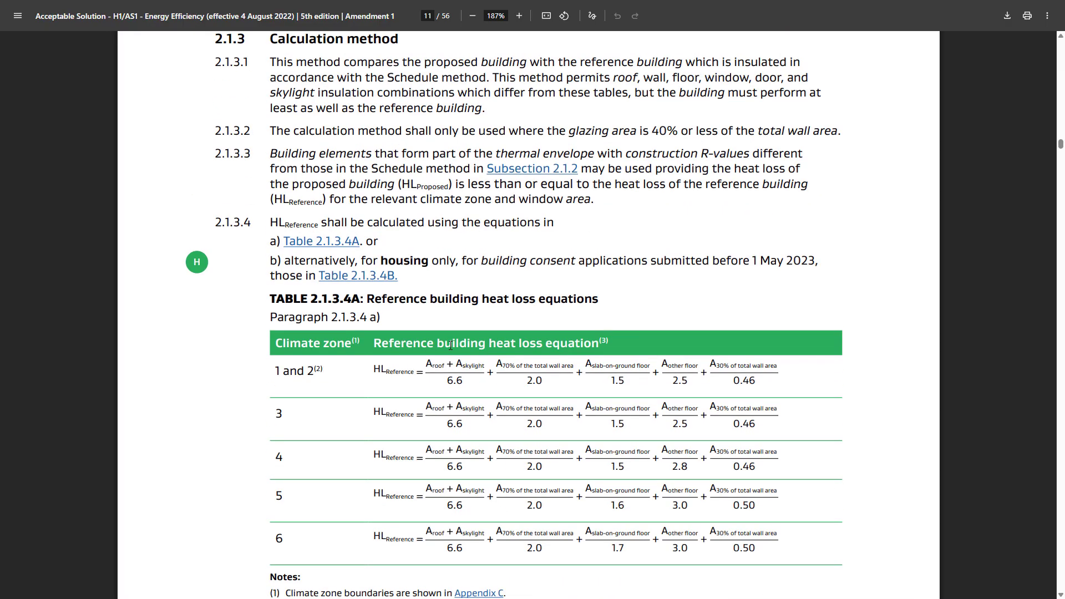
Read the rest of the Calculation method, from the Table 2.1.3.4A notes through Equation 2 for HLProposed and on to section 2.2 Airflow
scroll(450, 347, down, 8)
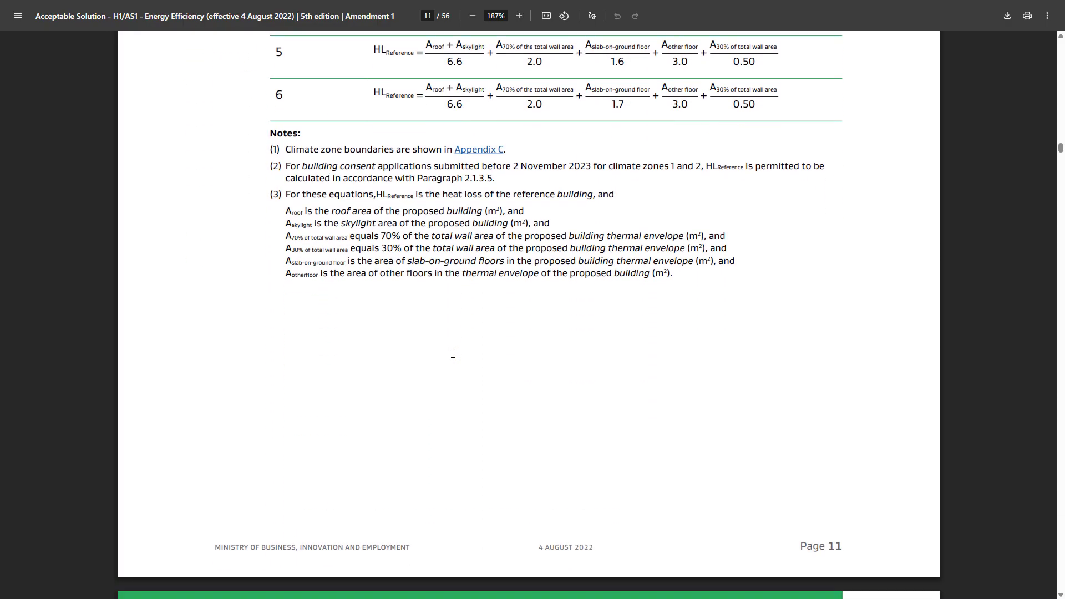
scroll(452, 353, down, 13)
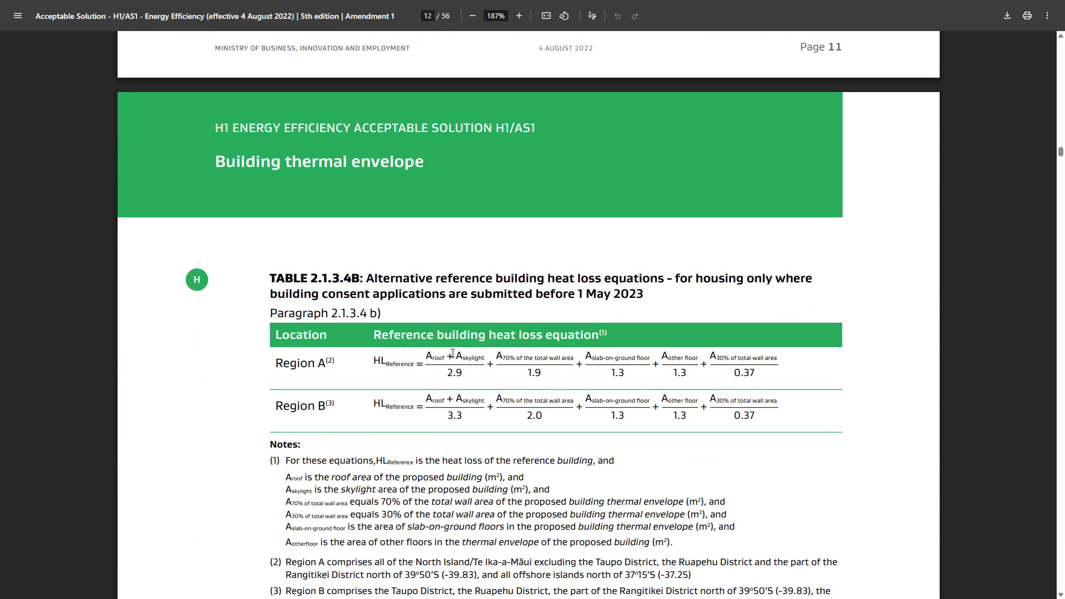
scroll(453, 353, down, 14)
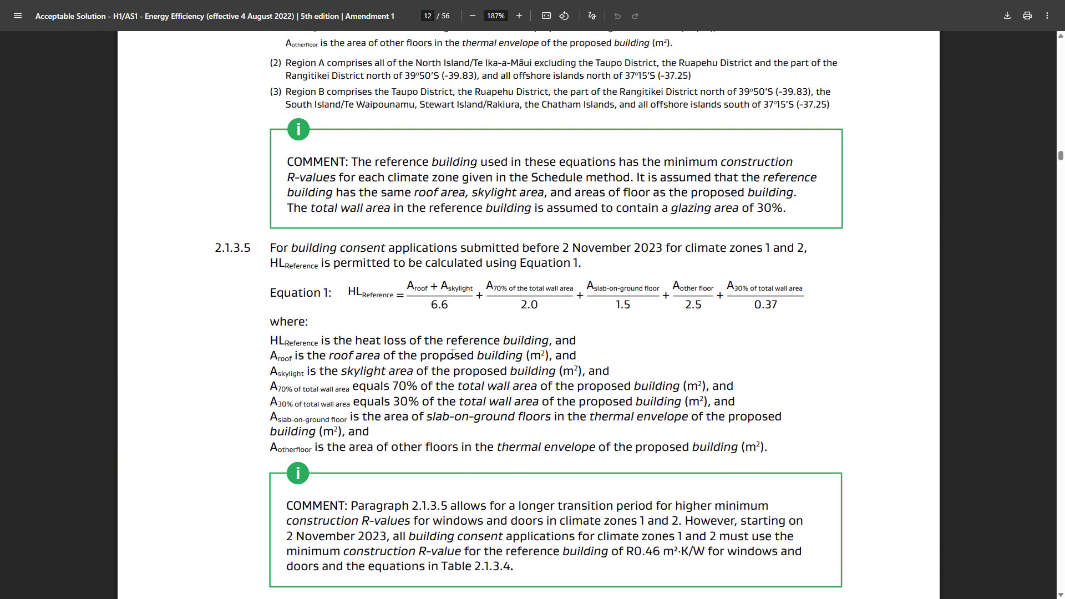
scroll(453, 353, down, 11)
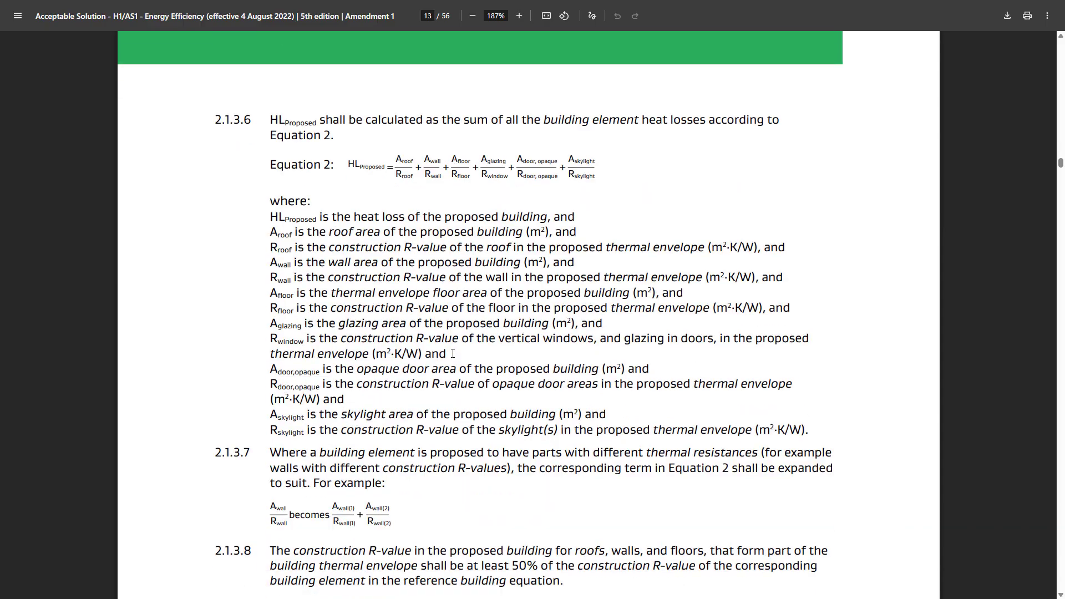
scroll(453, 353, down, 14)
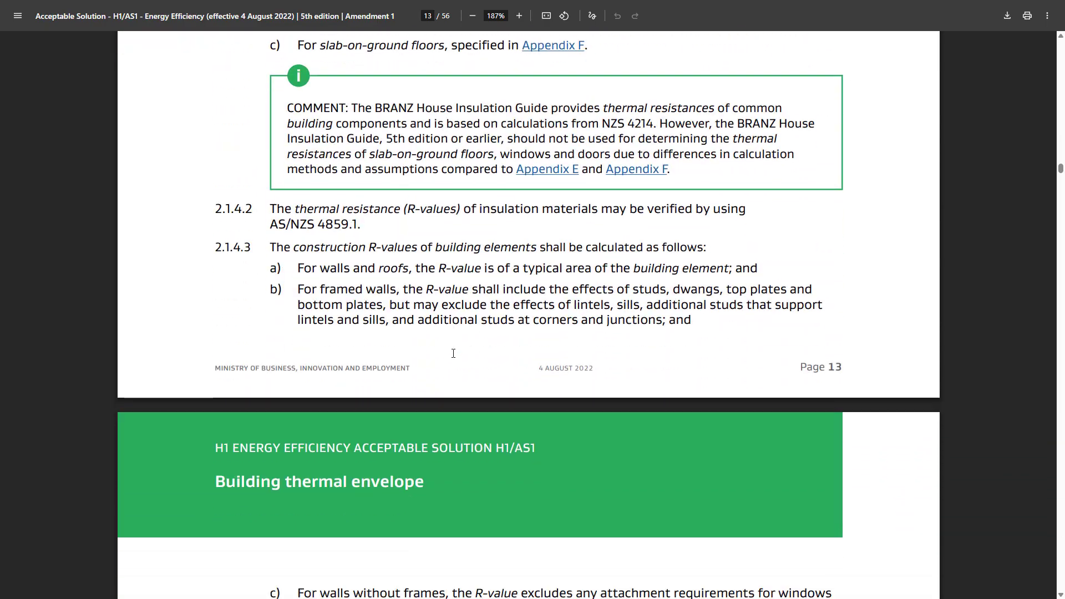
scroll(453, 353, down, 2)
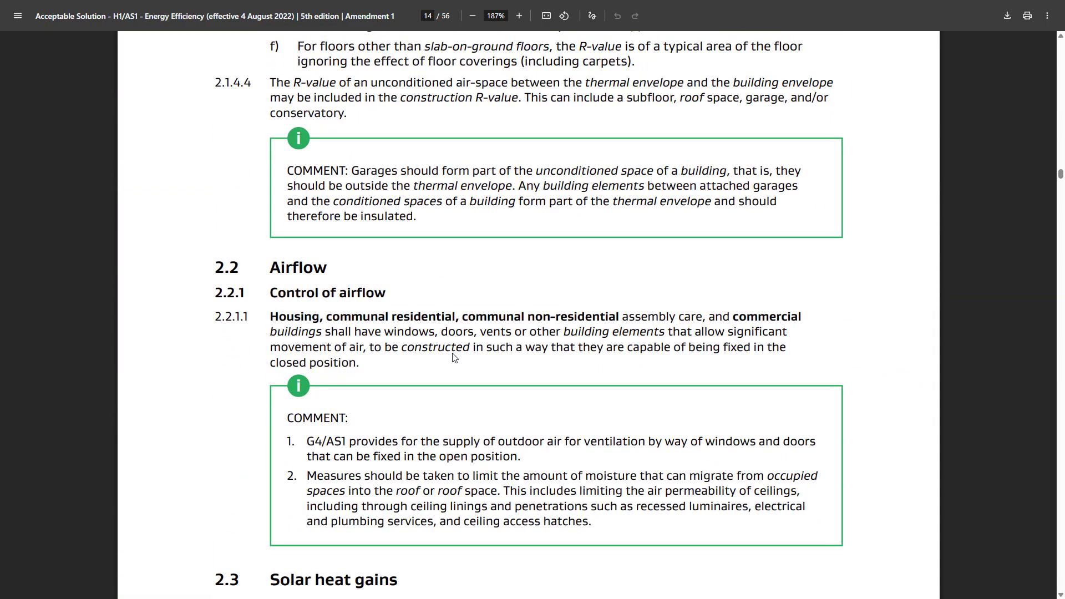
scroll(453, 353, up, 10)
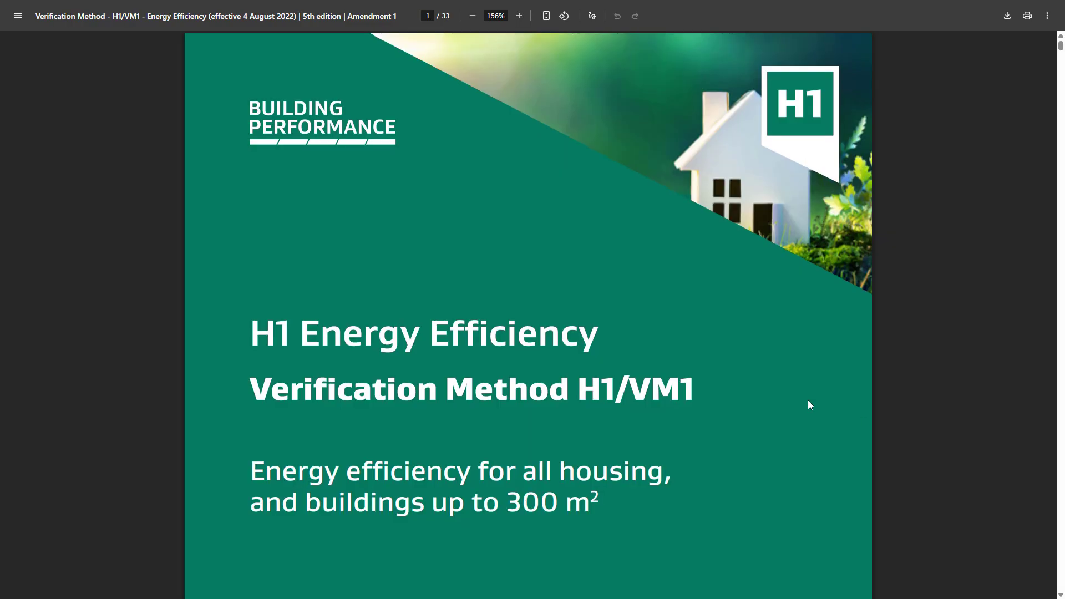
Switch to the H1/VM1 Verification Method document and examine the Schematic of the Building Code System in its preface
scroll(807, 400, down, 10)
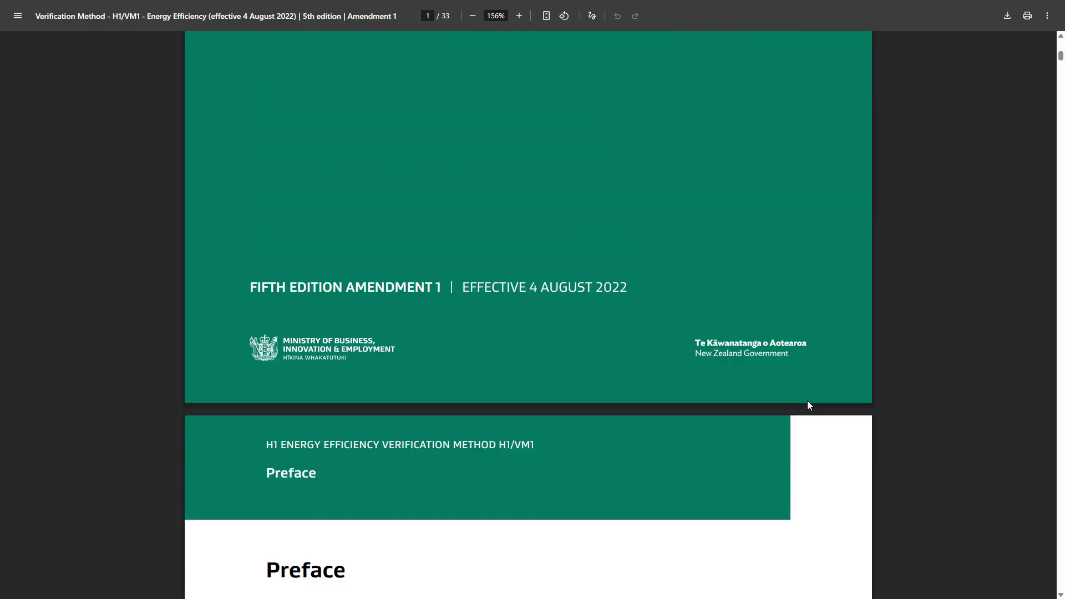
scroll(808, 404, down, 20)
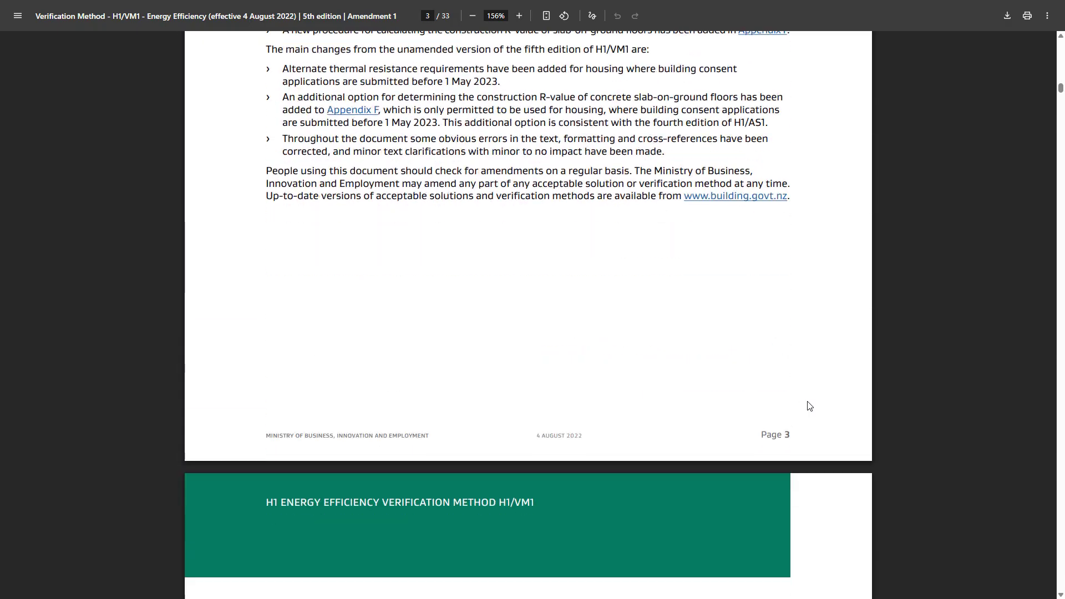
scroll(809, 405, up, 10)
scroll(808, 405, up, 10)
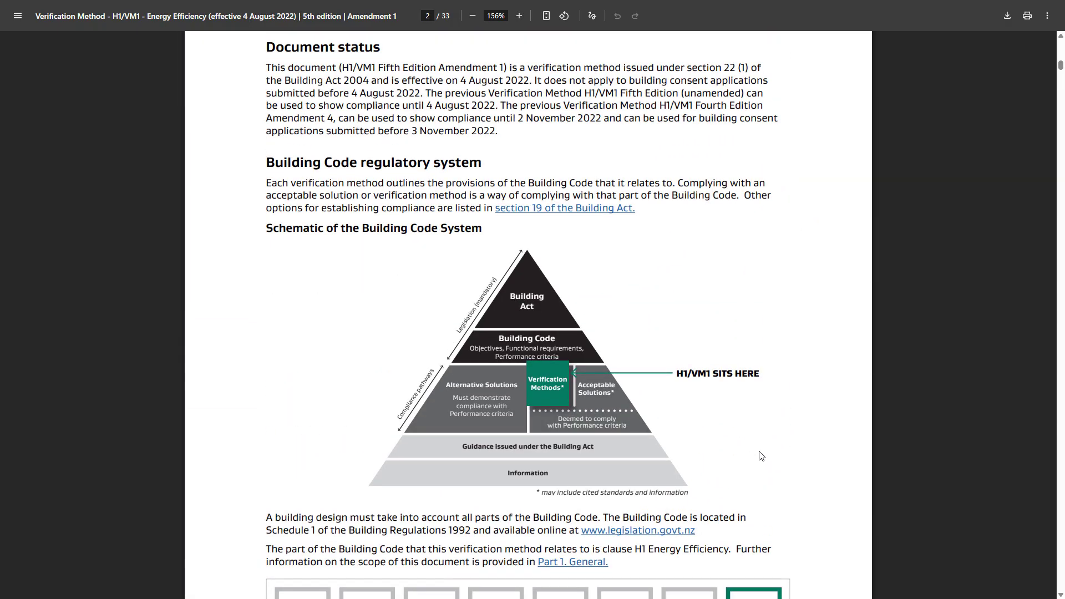
ctrl+scroll(755, 457, up, 2)
scroll(755, 457, down, 1)
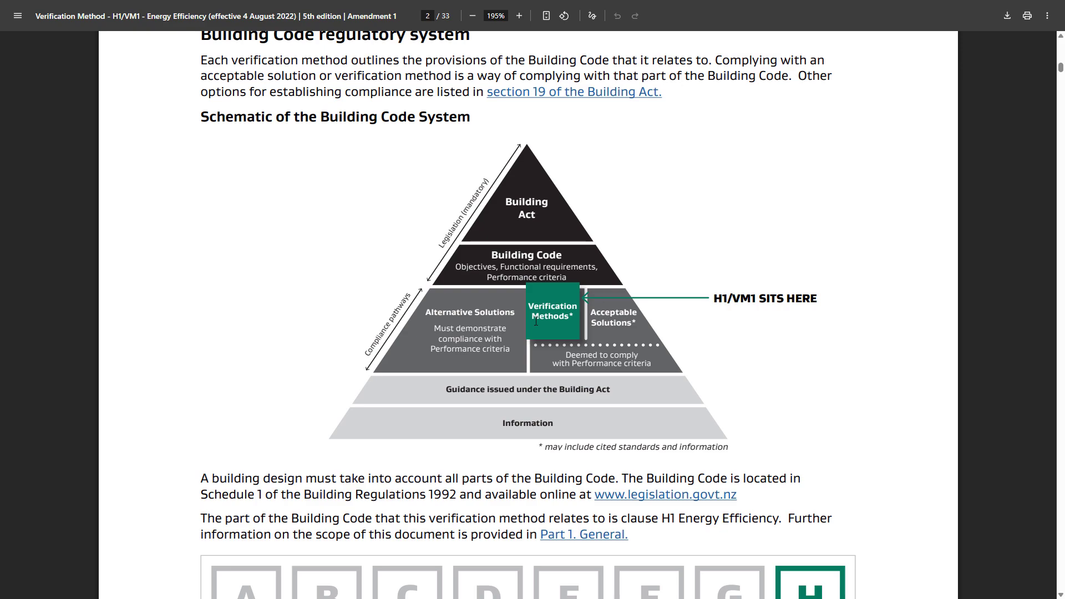
scroll(536, 321, down, 3)
scroll(536, 322, down, 5)
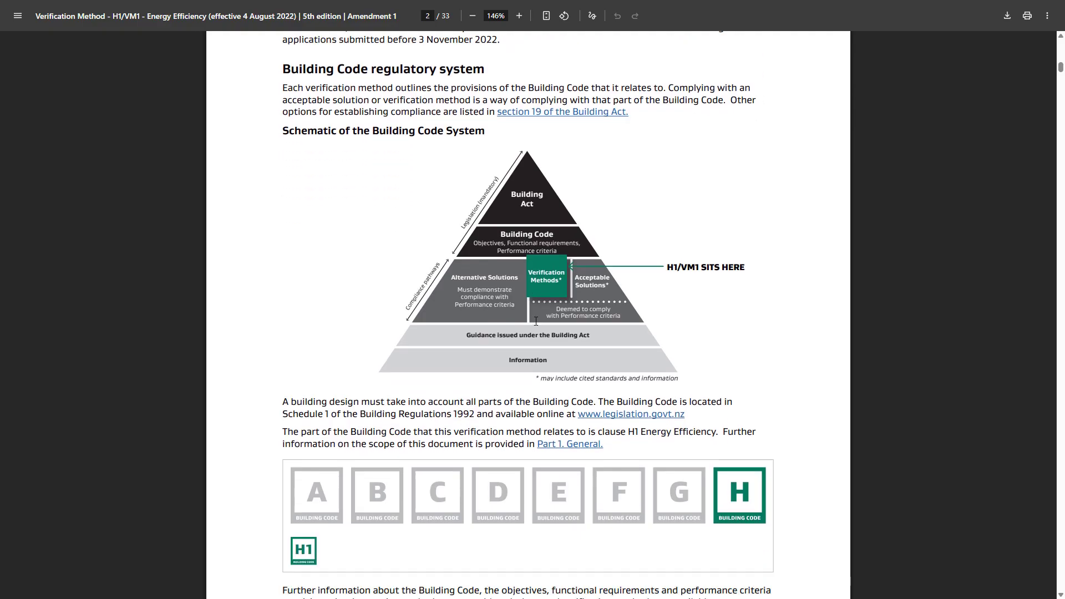
Find Appendix D, Modelling method – Building energy use comparison, and skim it from the modelling requirements to section D.6 Documentation
scroll(536, 321, down, 20)
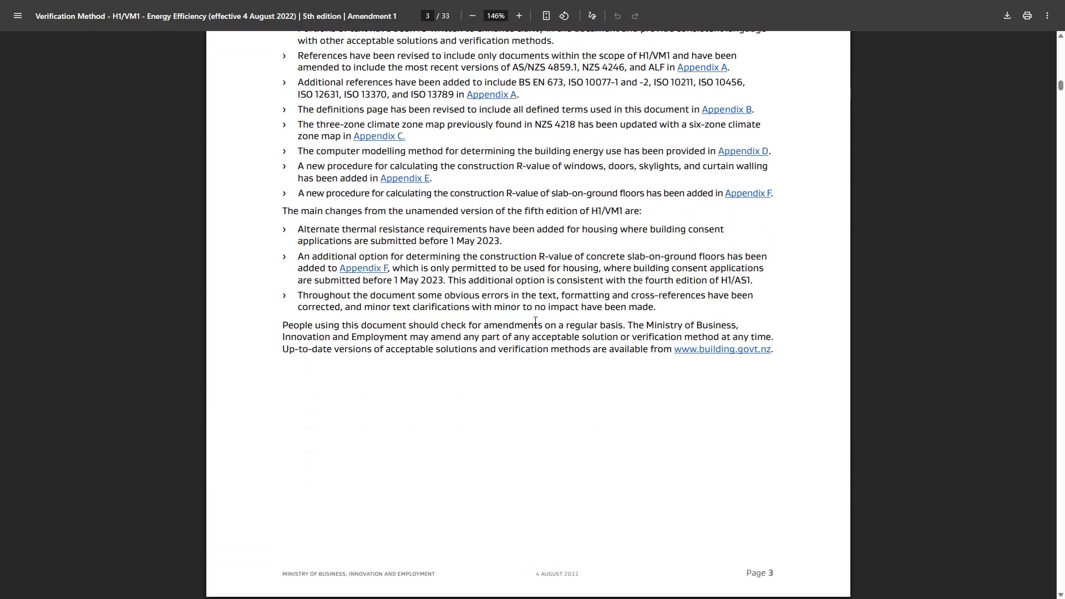
scroll(535, 321, down, 15)
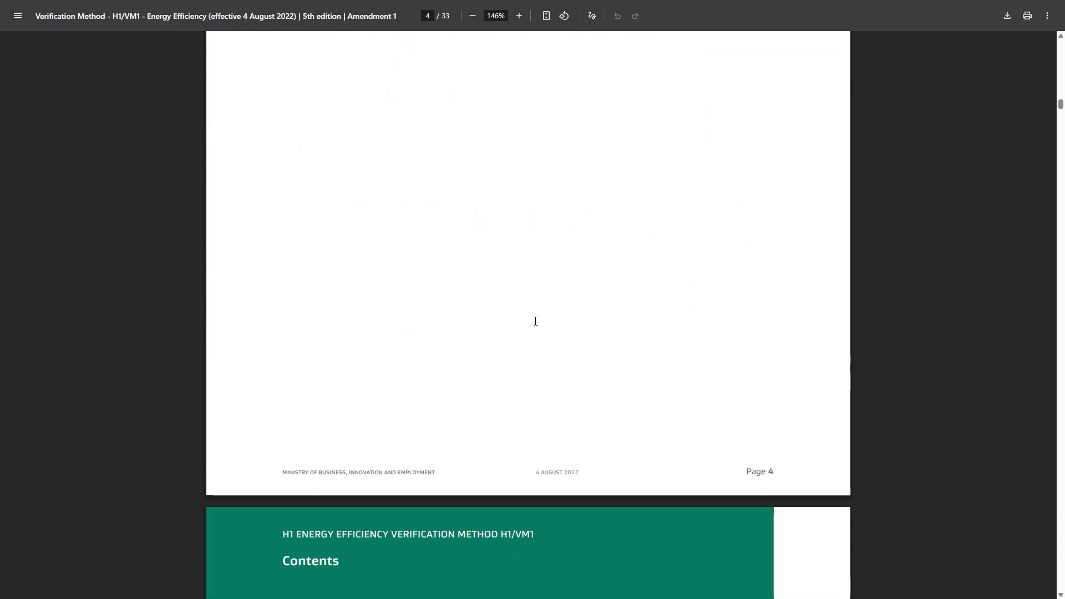
scroll(535, 321, down, 4)
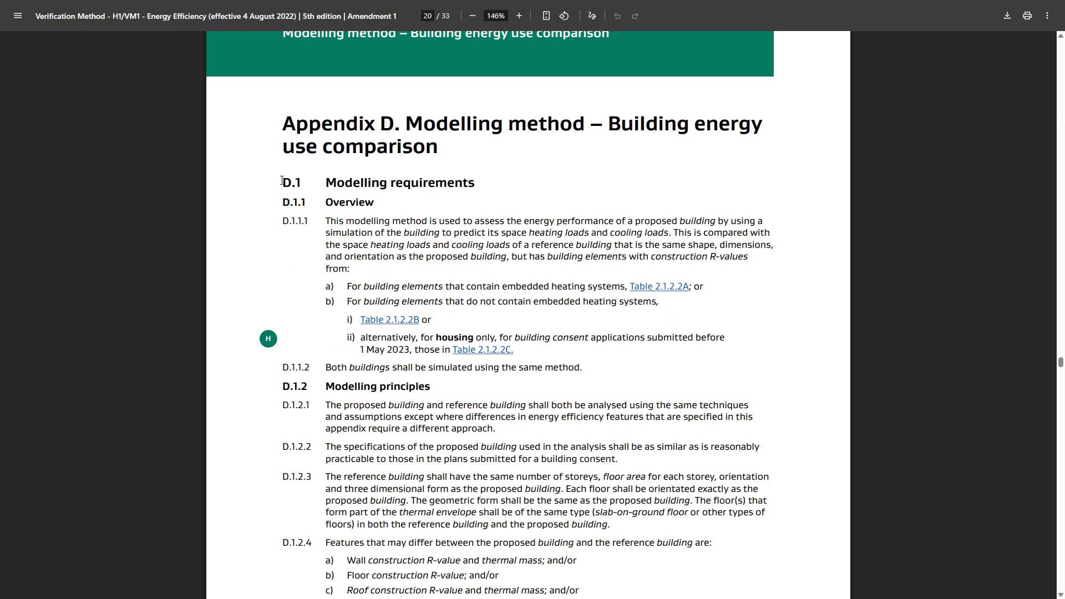
scroll(342, 300, down, 15)
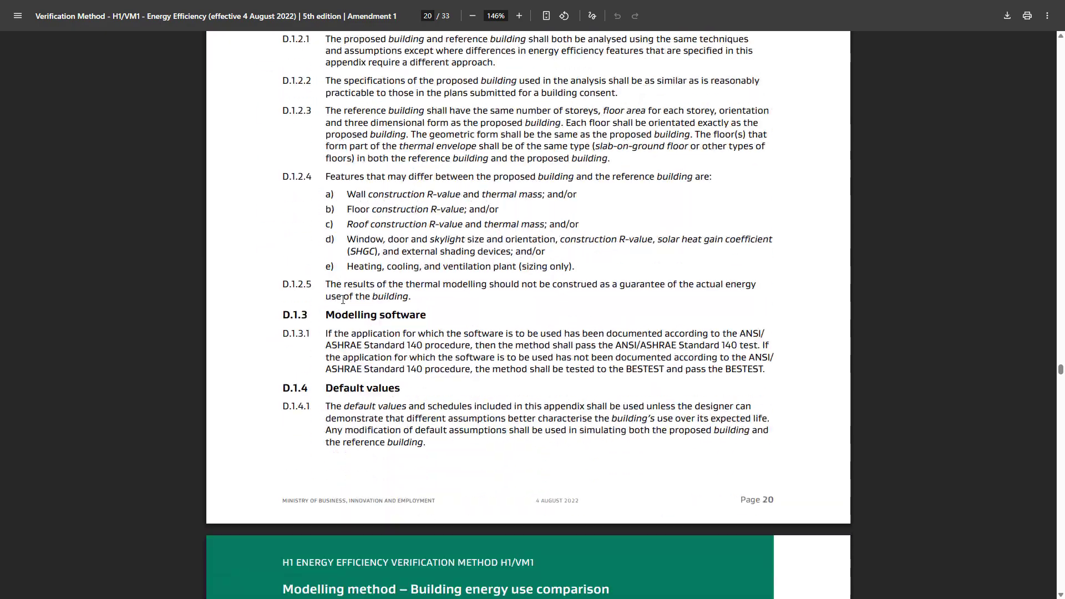
scroll(343, 300, down, 20)
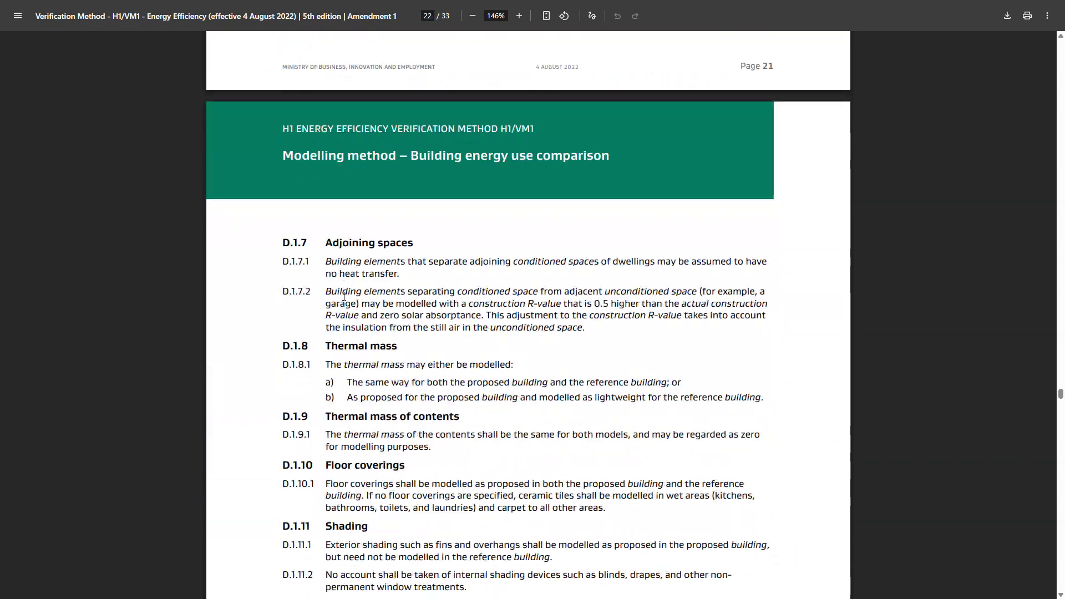
scroll(345, 296, down, 20)
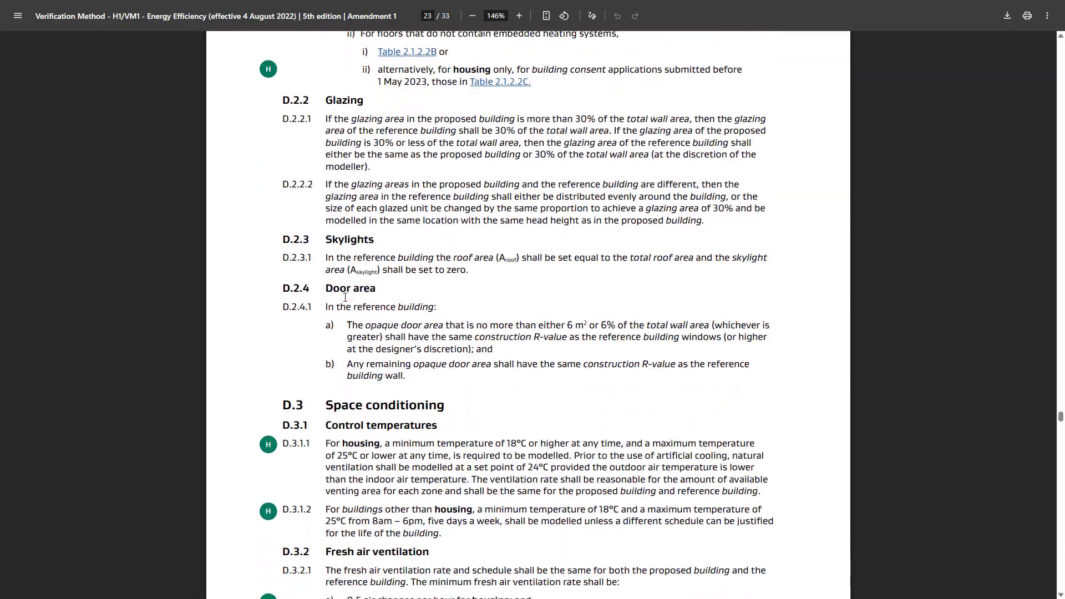
scroll(345, 298, down, 20)
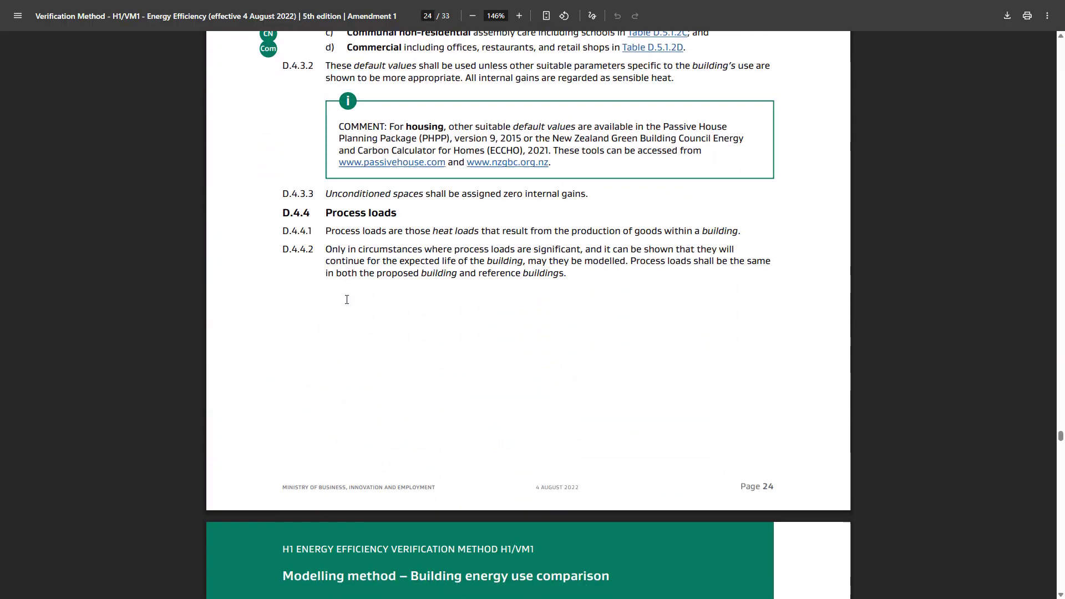
scroll(347, 300, down, 20)
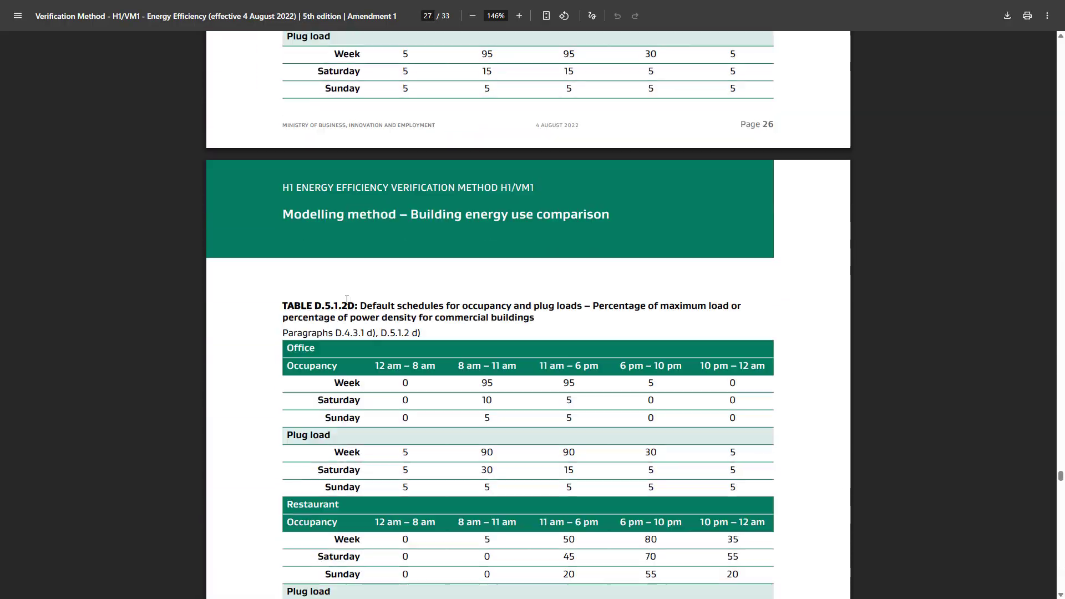
scroll(347, 300, up, 20)
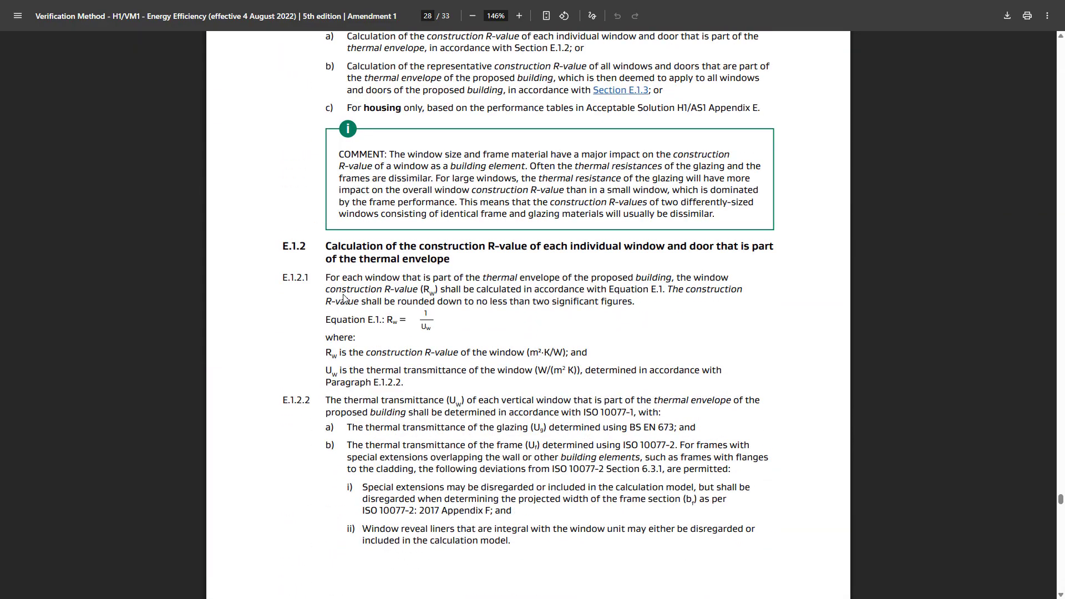
scroll(345, 294, up, 1)
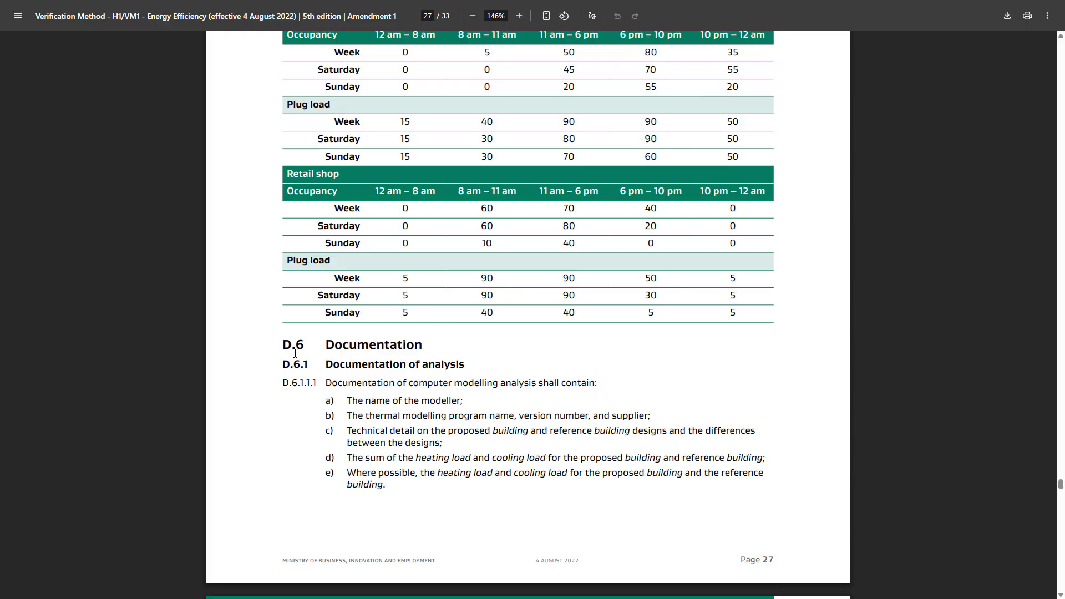
Return to the start of Appendix D, read the modelling principles, and briefly highlight "ASHRAE Standard 140 procedure" in paragraph D.1.3.1
scroll(380, 377, up, 20)
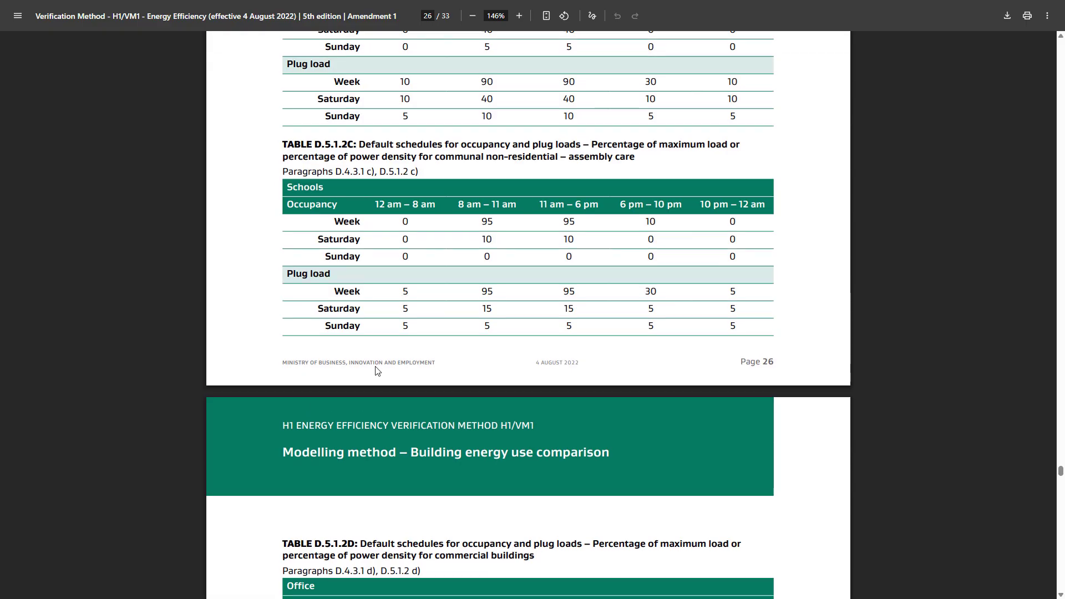
scroll(375, 368, up, 20)
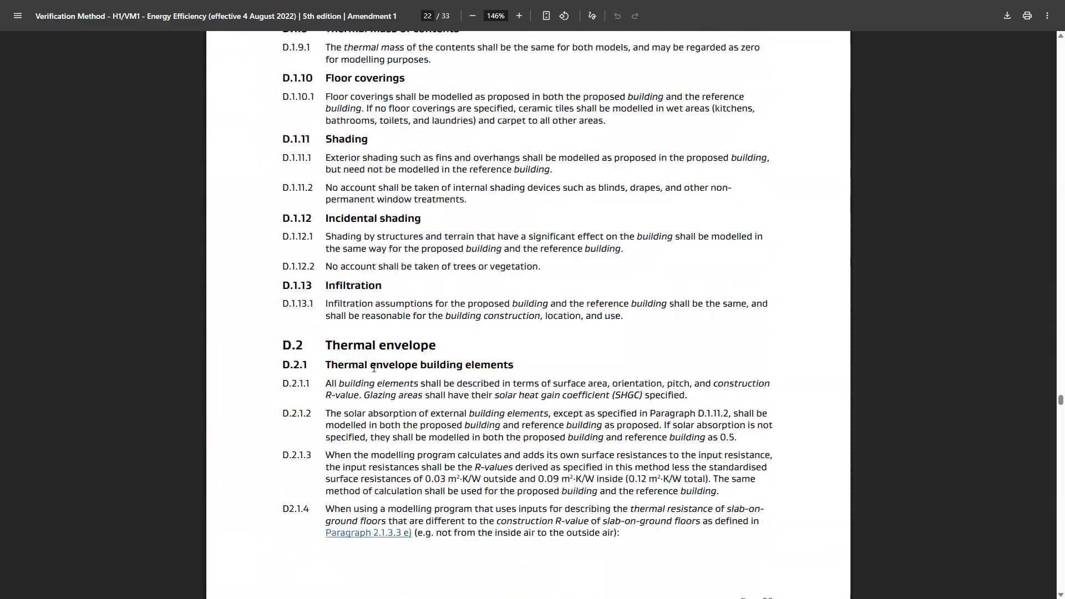
scroll(374, 369, up, 20)
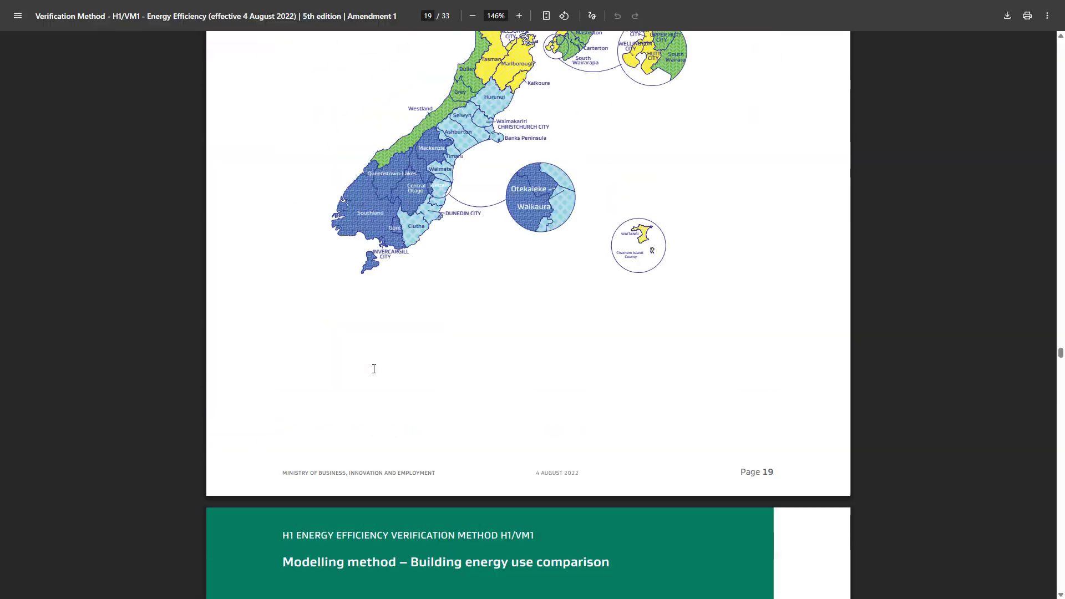
scroll(373, 368, down, 9)
scroll(372, 368, down, 4)
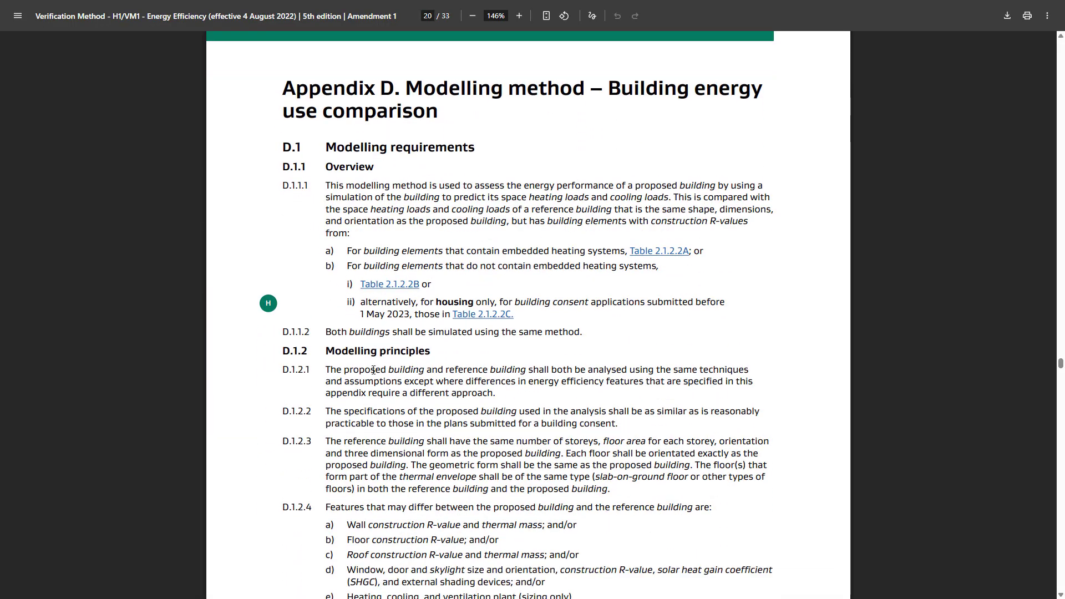
scroll(374, 370, down, 4)
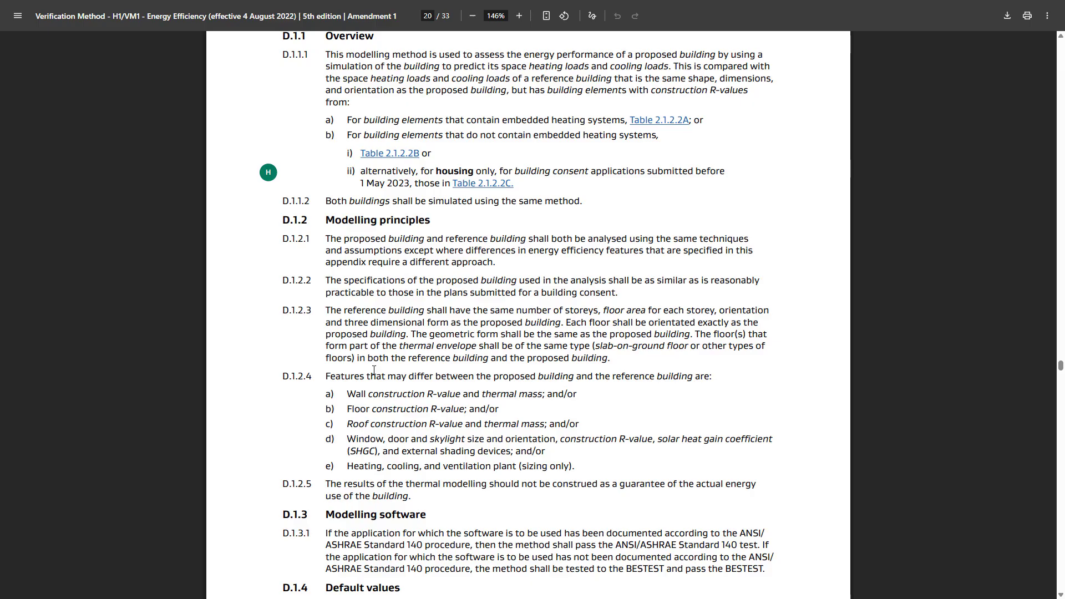
scroll(374, 370, down, 8)
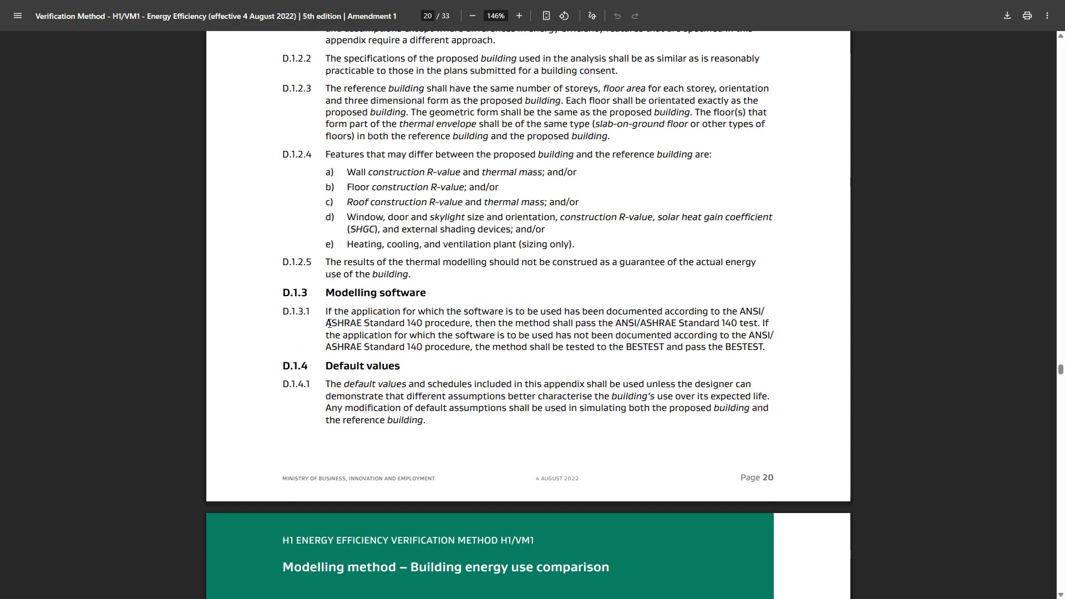
drag(329, 323, 467, 322)
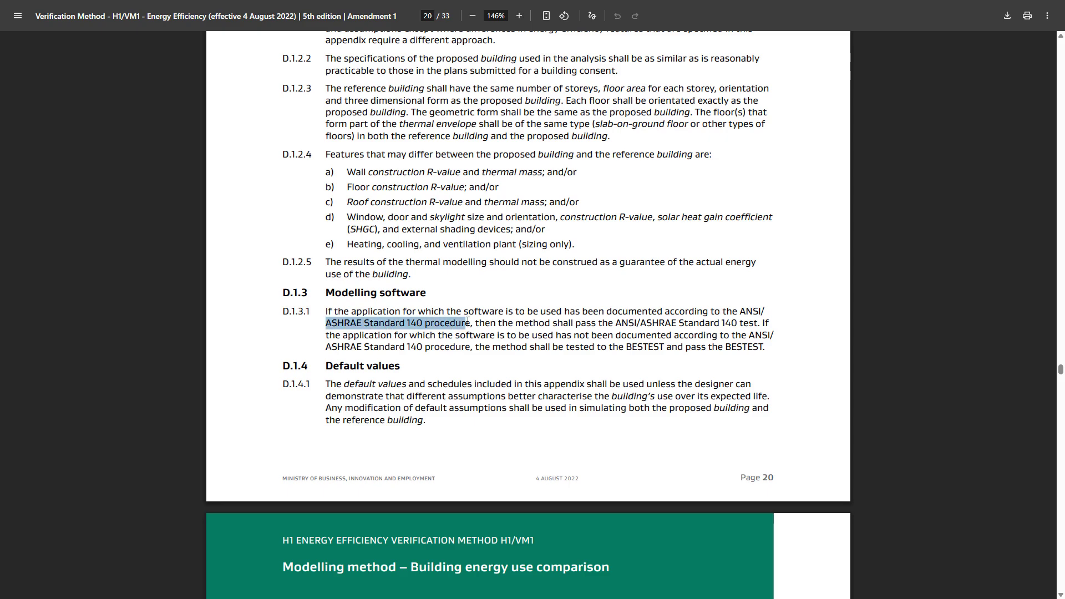
click(415, 329)
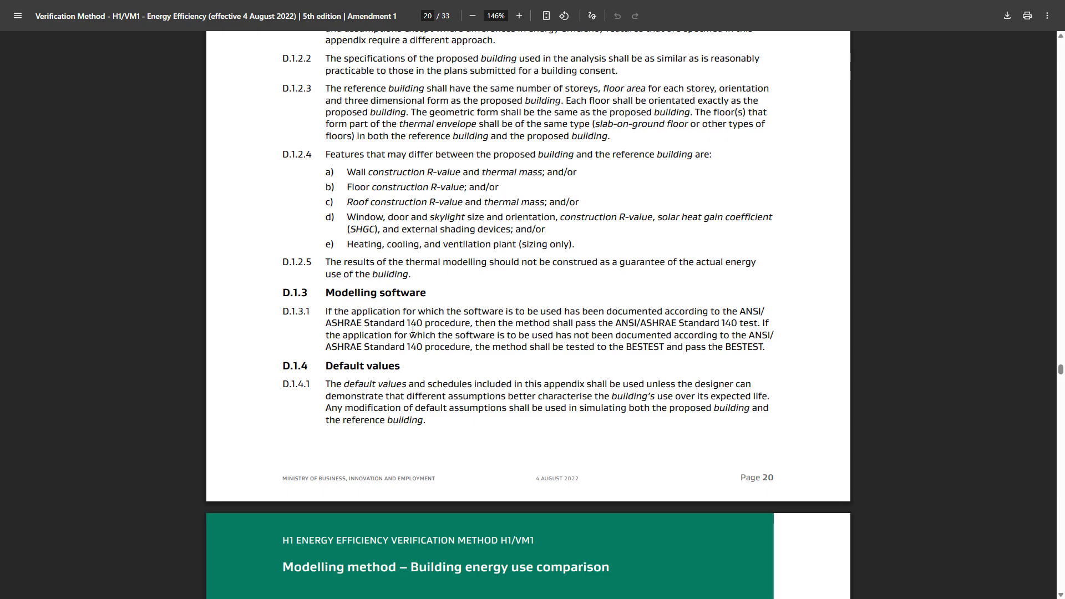
Examine the D.1.4 default values and D.1.5 climate data requirements, revisit the Appendix D overview, and read on to sections D.1.7 to D.1.13
scroll(413, 328, down, 8)
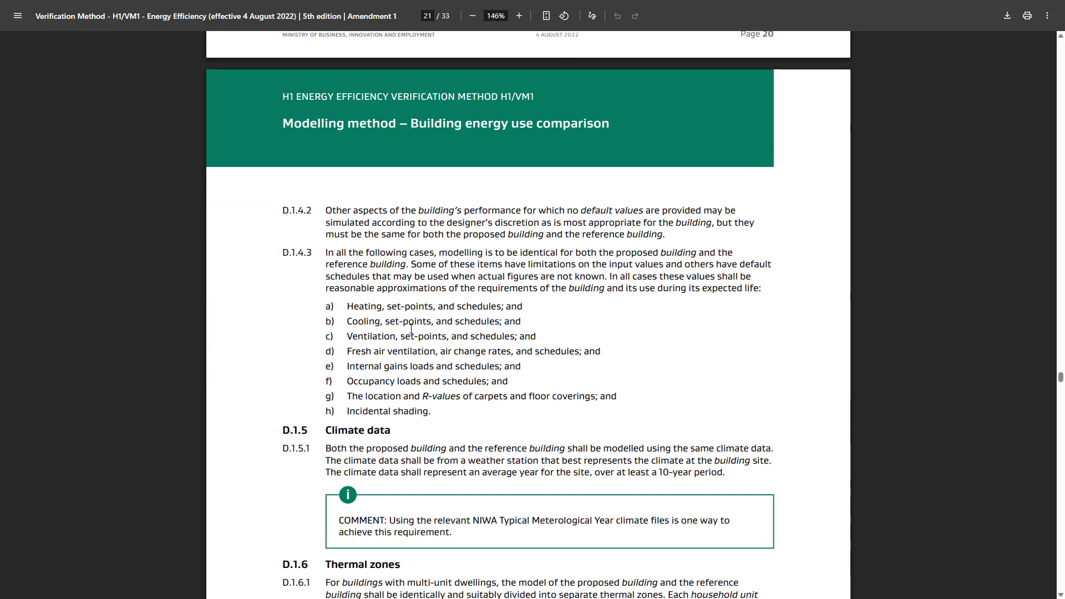
scroll(411, 329, down, 2)
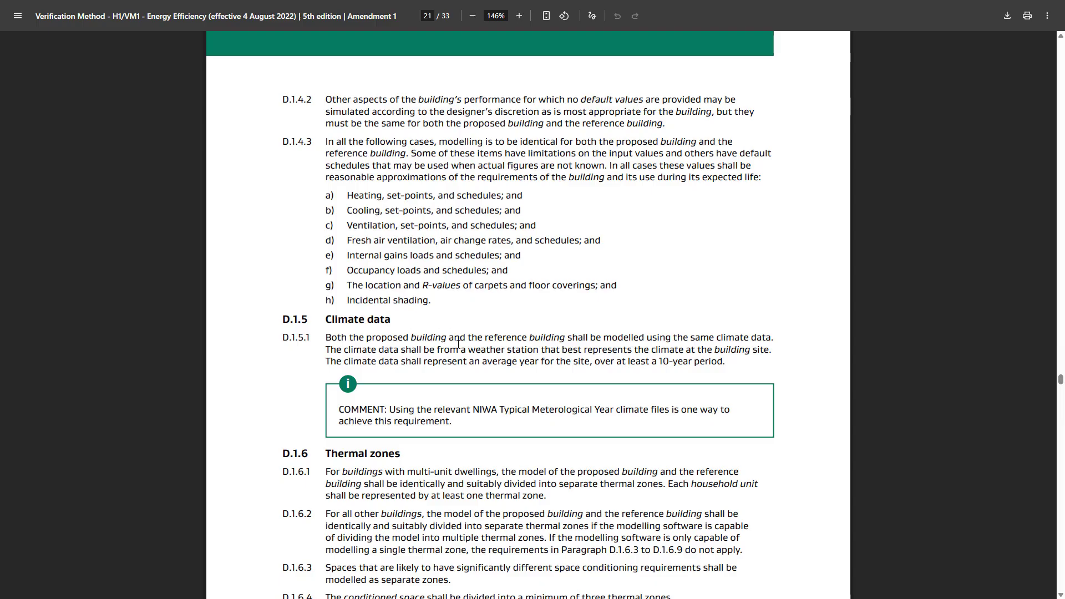
scroll(458, 344, up, 15)
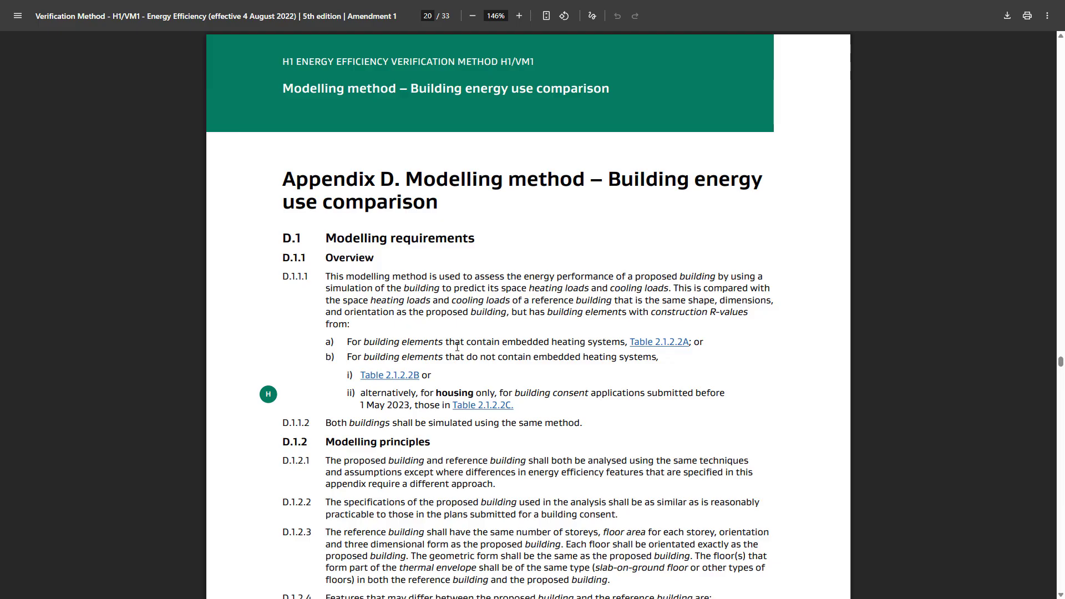
scroll(459, 346, down, 15)
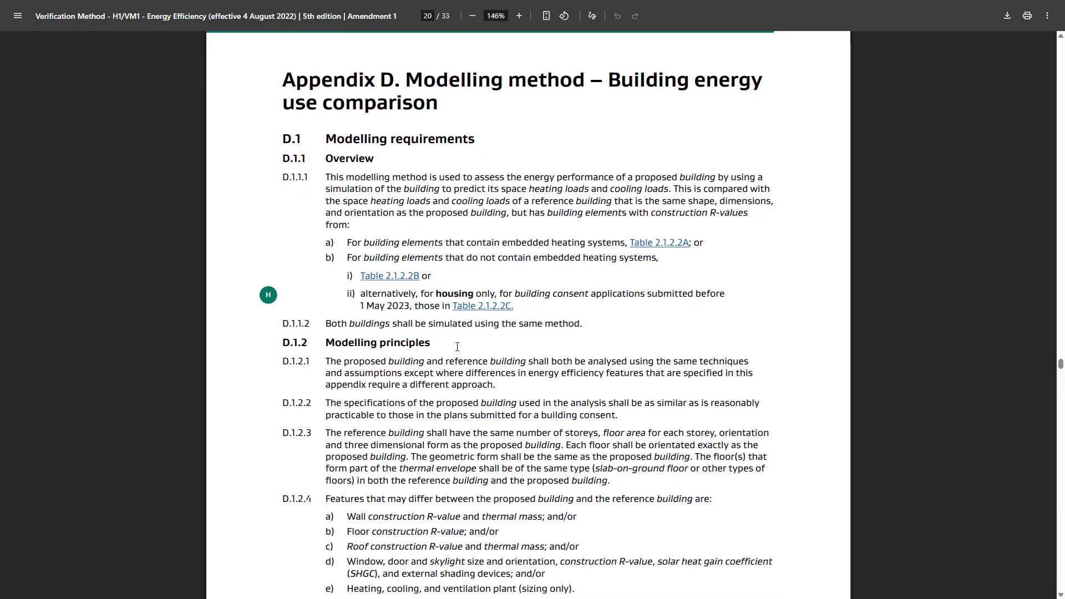
scroll(457, 346, down, 16)
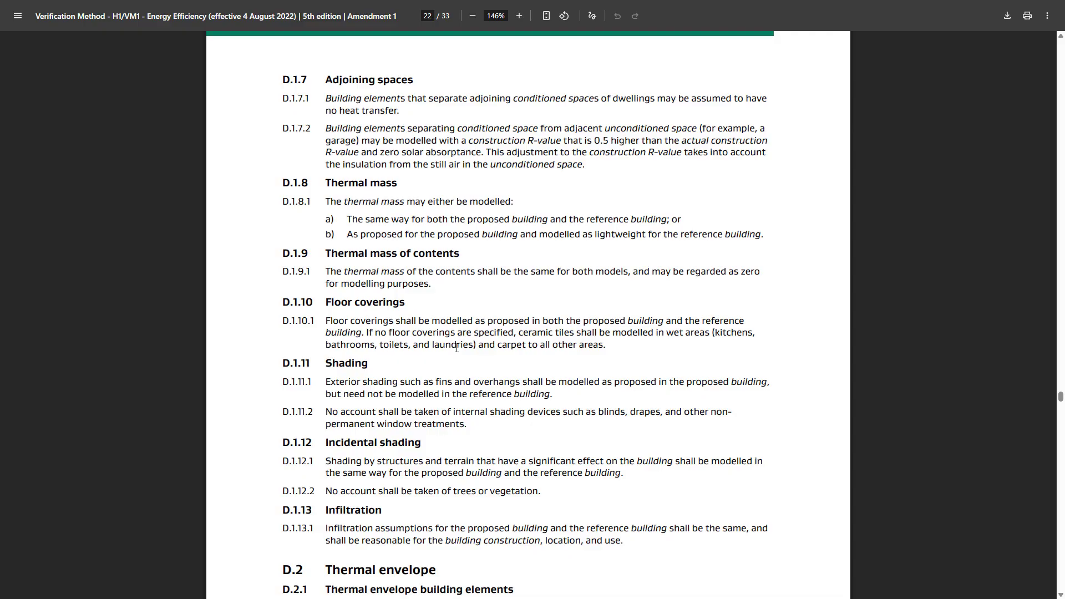
Read section D.2.1, Thermal envelope building elements, in Appendix D of H1/VM1
scroll(456, 348, down, 6)
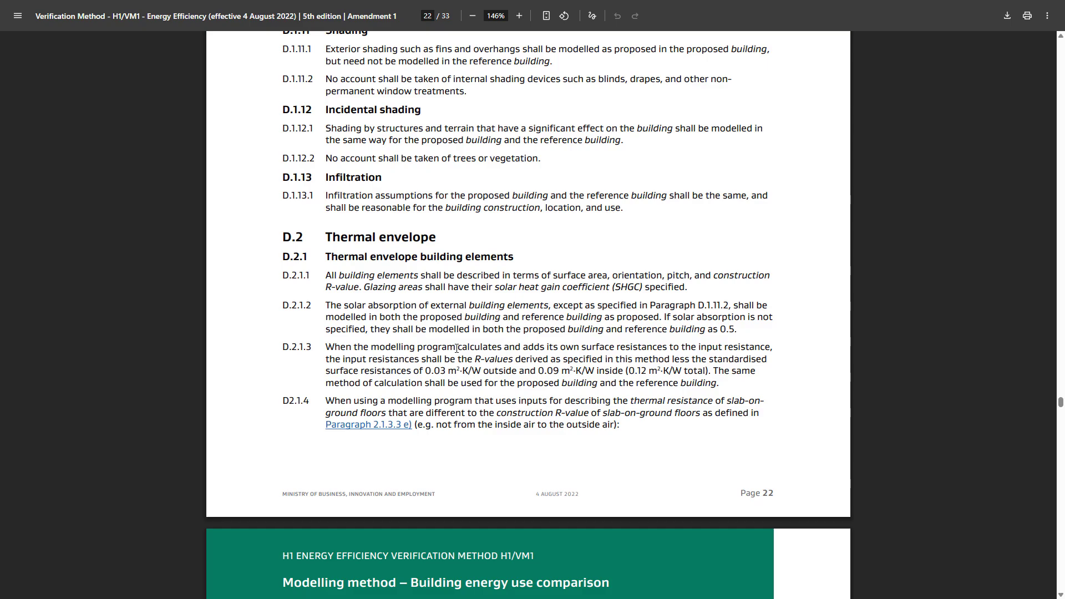
scroll(456, 348, up, 7)
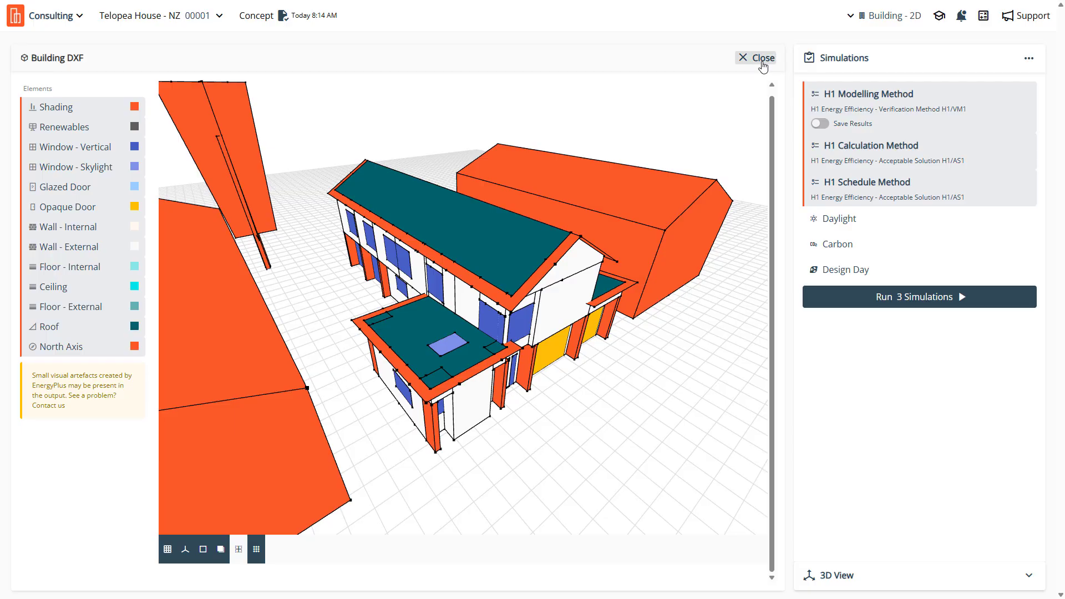
Switch back to the Telopea House model, close the Building DXF view and inspect the Ground drawing's zones one by one, from Living Space 2 to Living 1
click(759, 59)
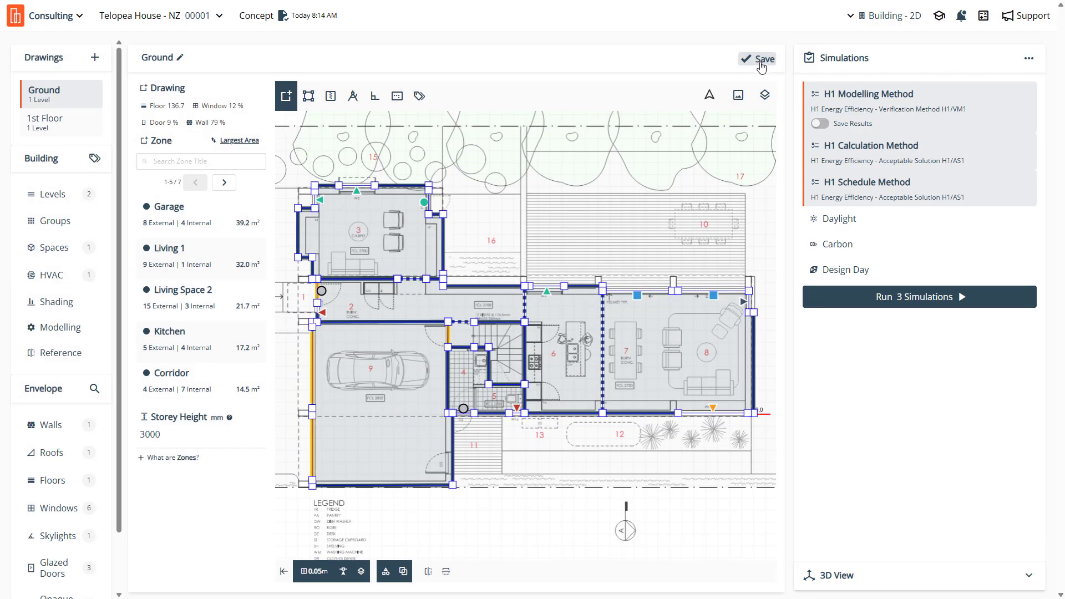
click(389, 229)
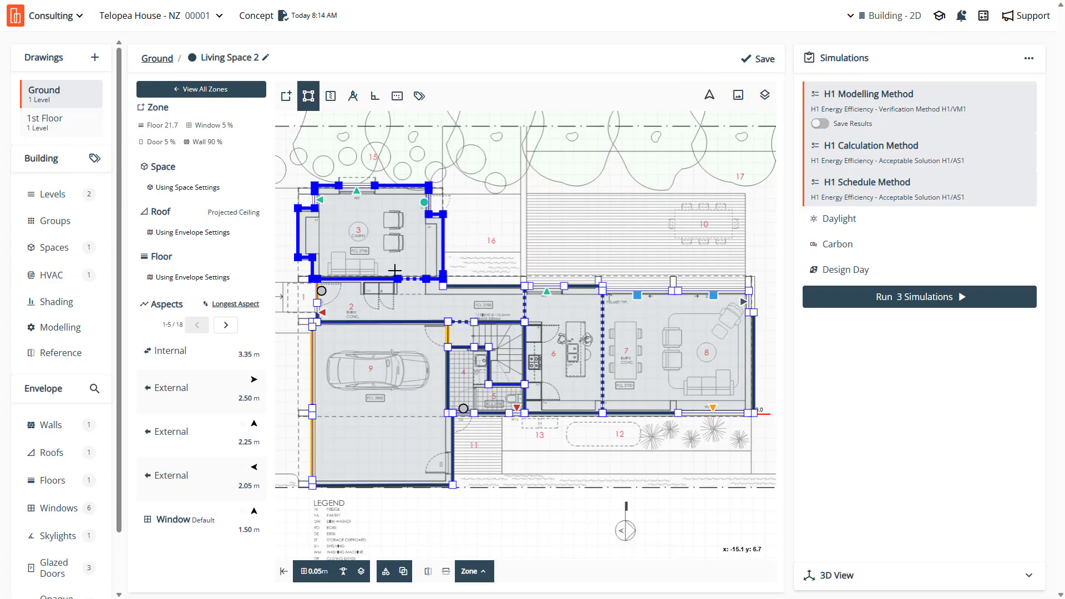
click(414, 305)
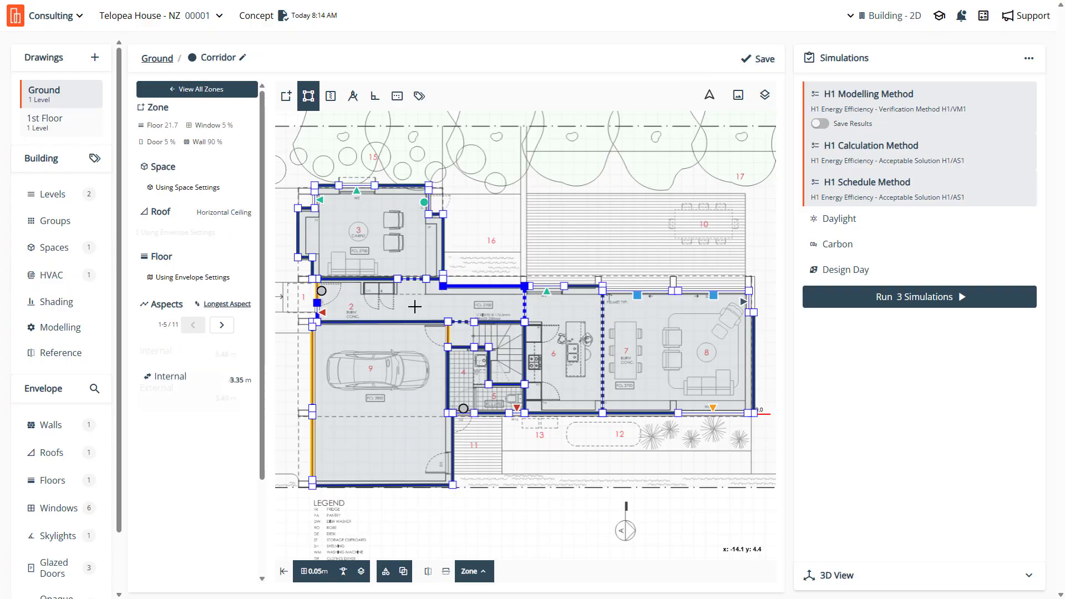
click(385, 371)
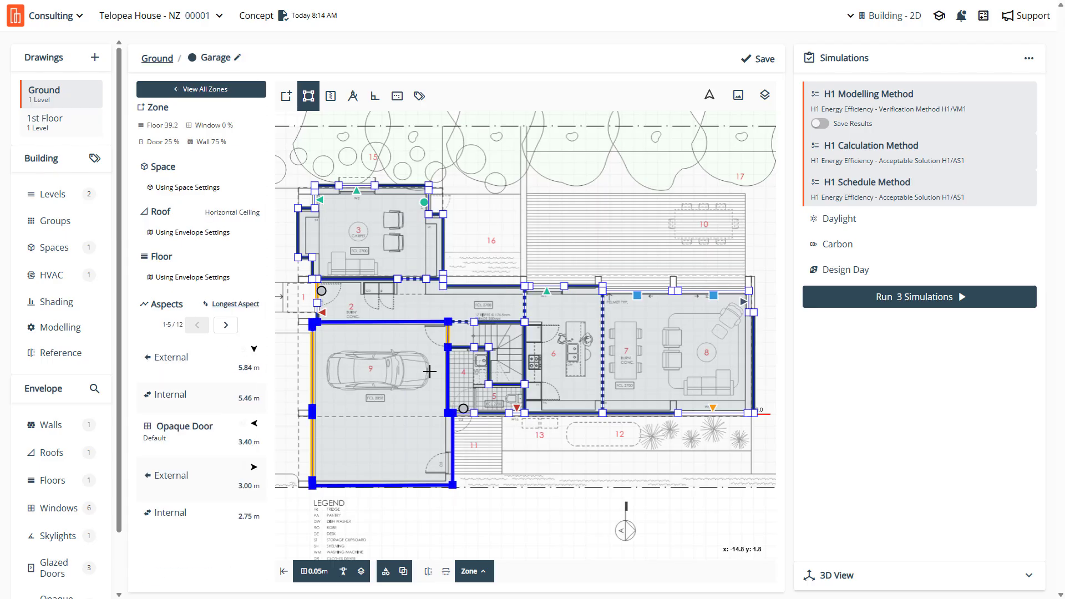
click(475, 383)
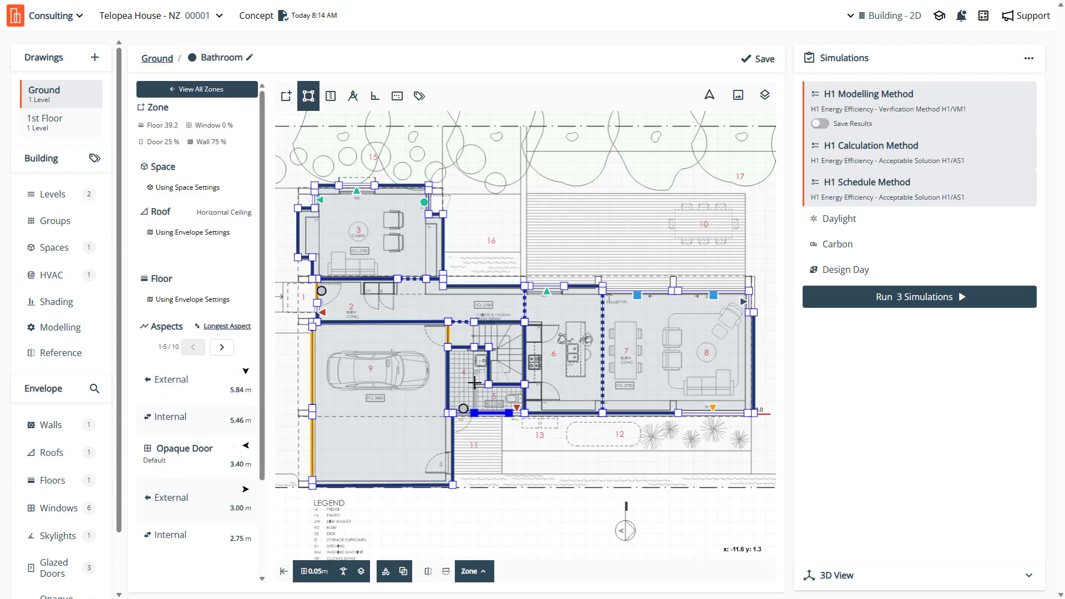
click(507, 361)
click(549, 357)
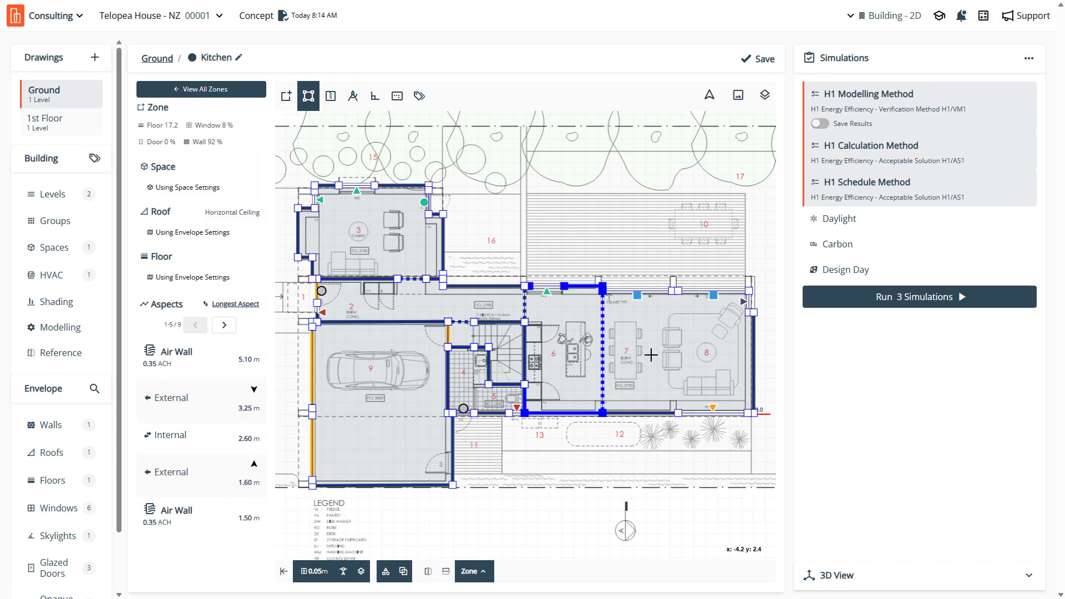
click(651, 355)
click(581, 347)
Examine the 1st Floor drawing with the zone details collapsed, and return to the Living Space 2 zone on the Ground drawing
click(51, 126)
scroll(343, 354, up, 5)
scroll(493, 354, down, 10)
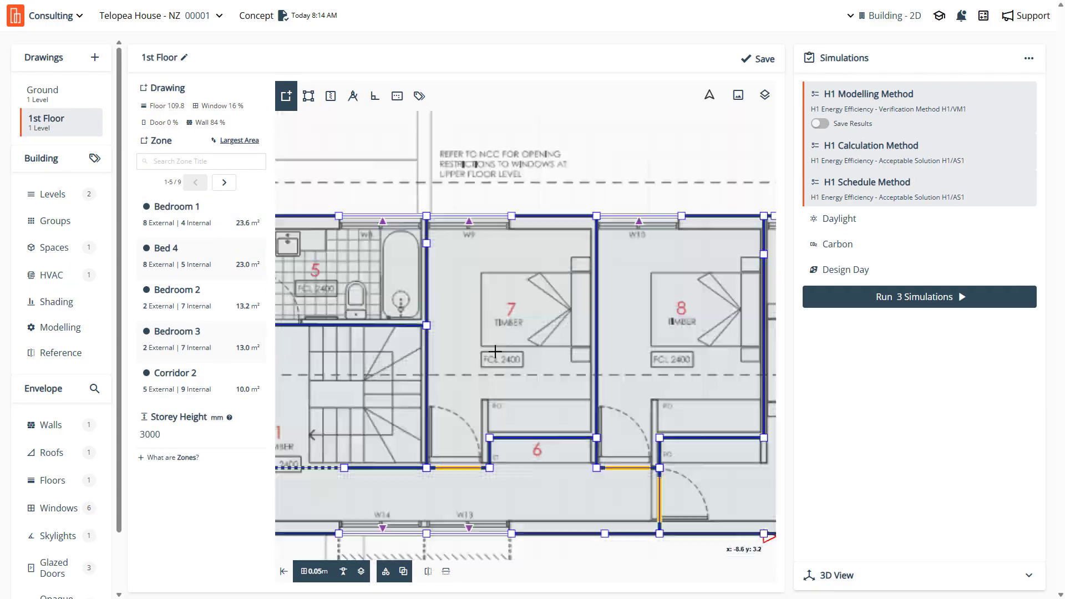
scroll(410, 330, up, 4)
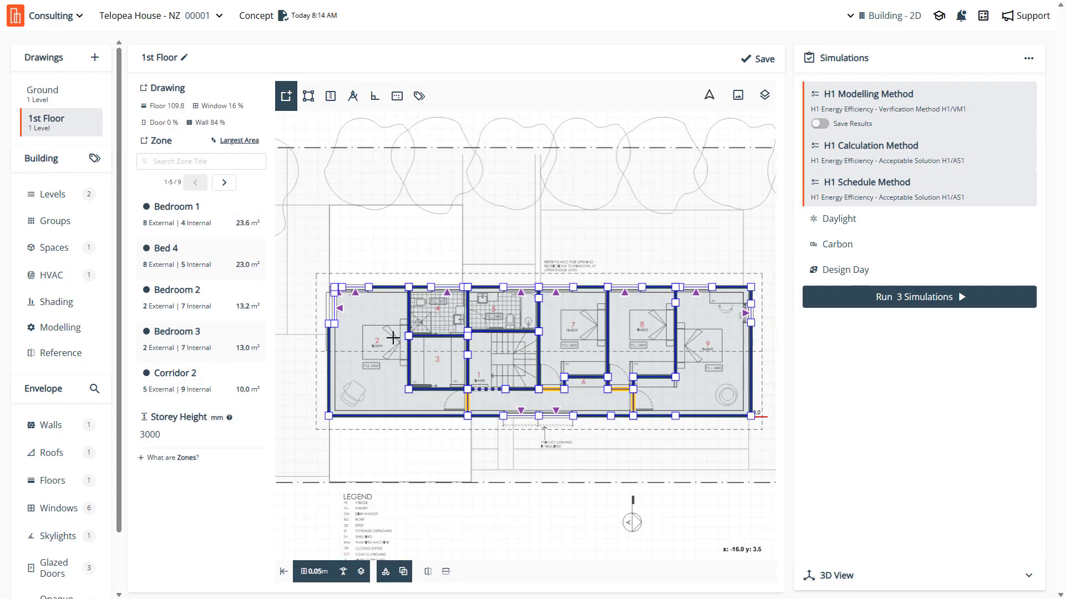
click(284, 571)
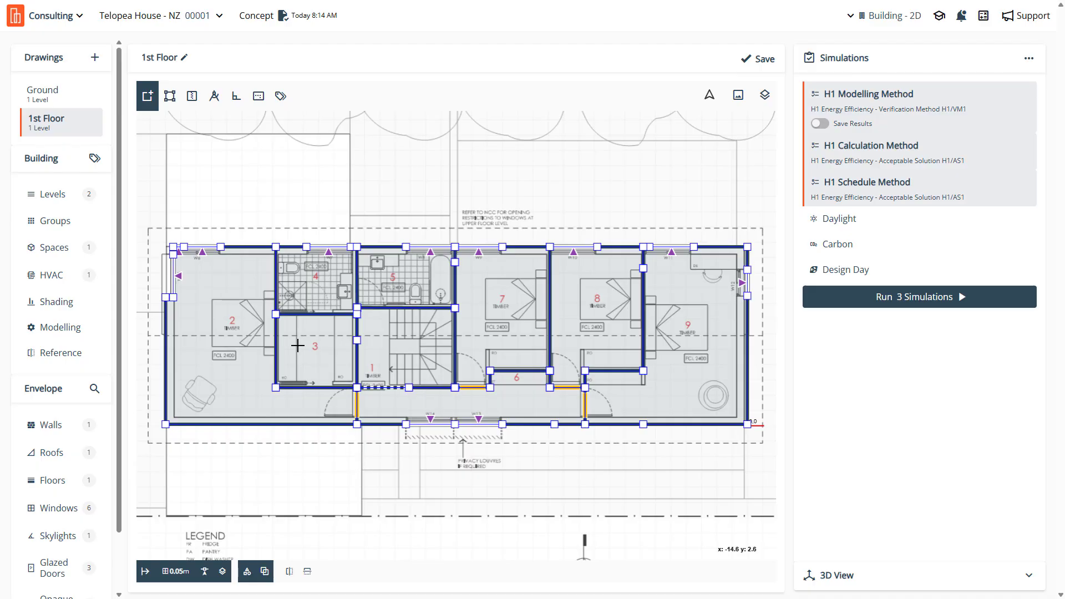
click(41, 99)
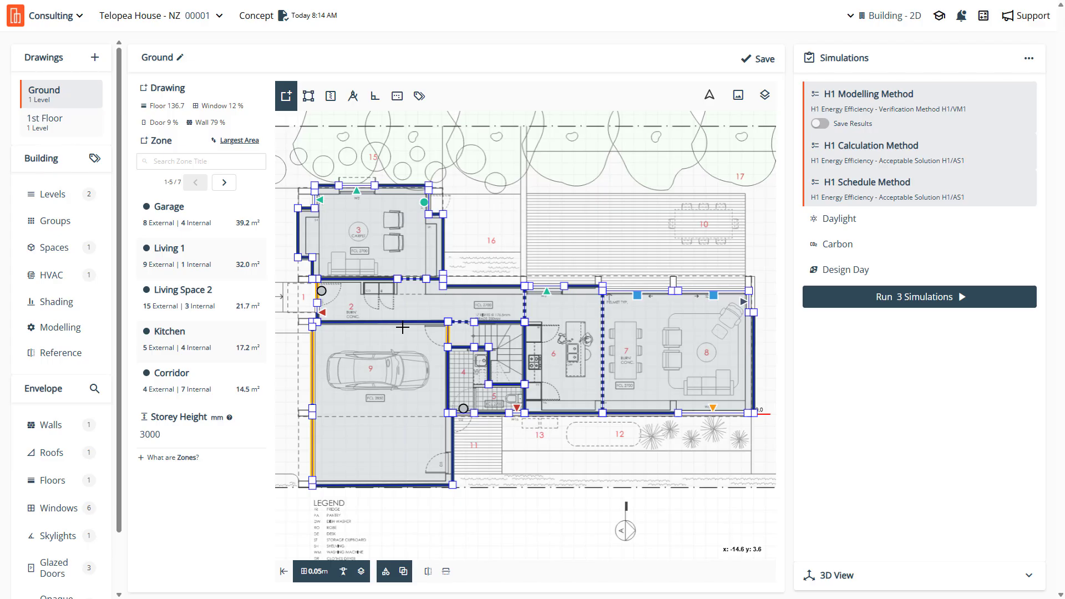
click(386, 219)
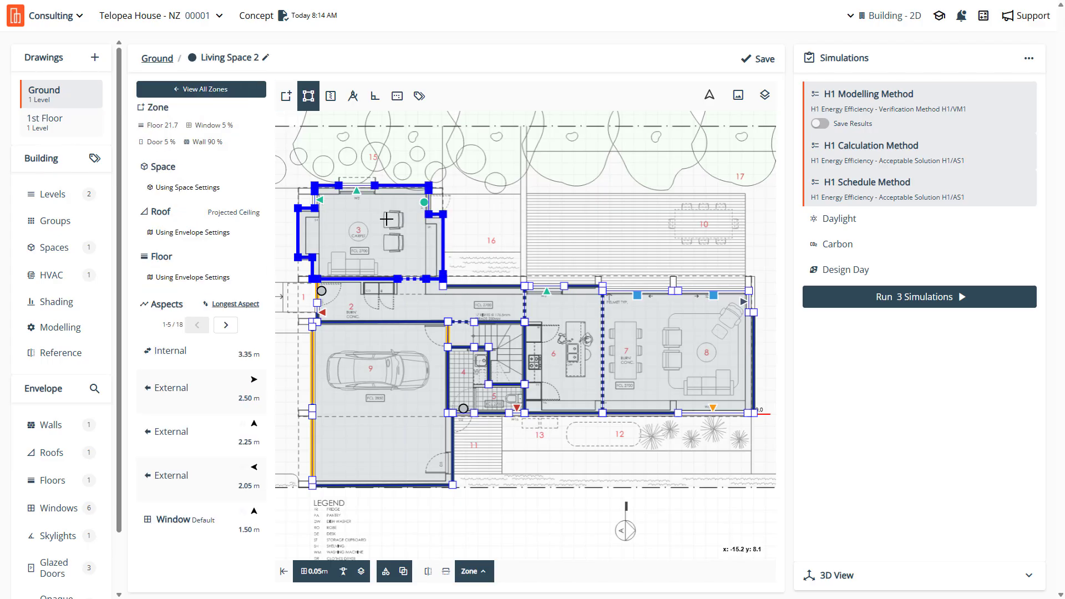
Review the building's tag list and view the W1-W3 tag's title, symbol and color without changing them
click(94, 159)
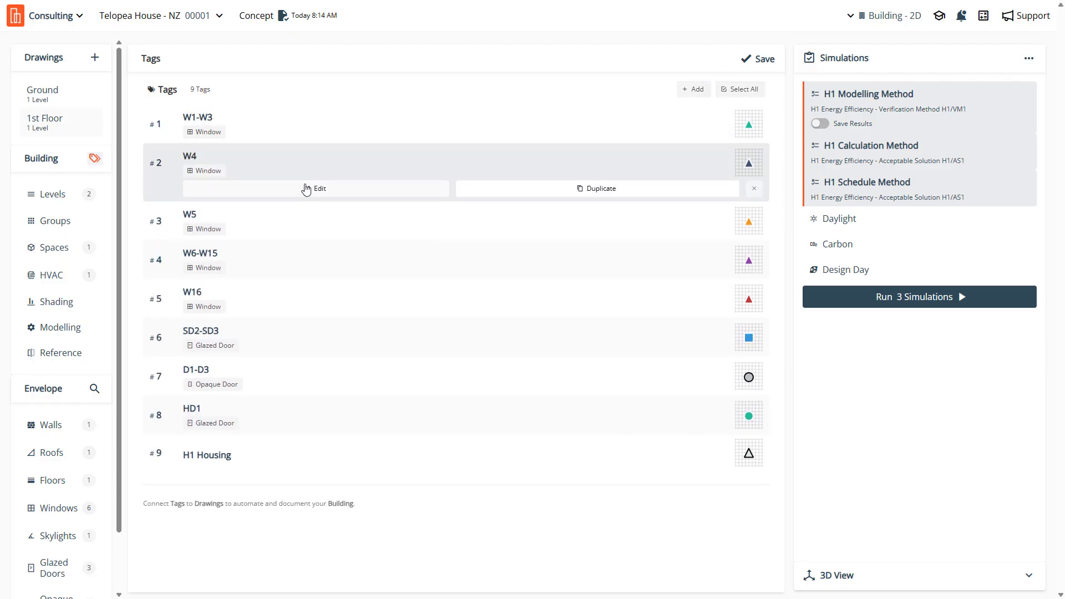
click(322, 151)
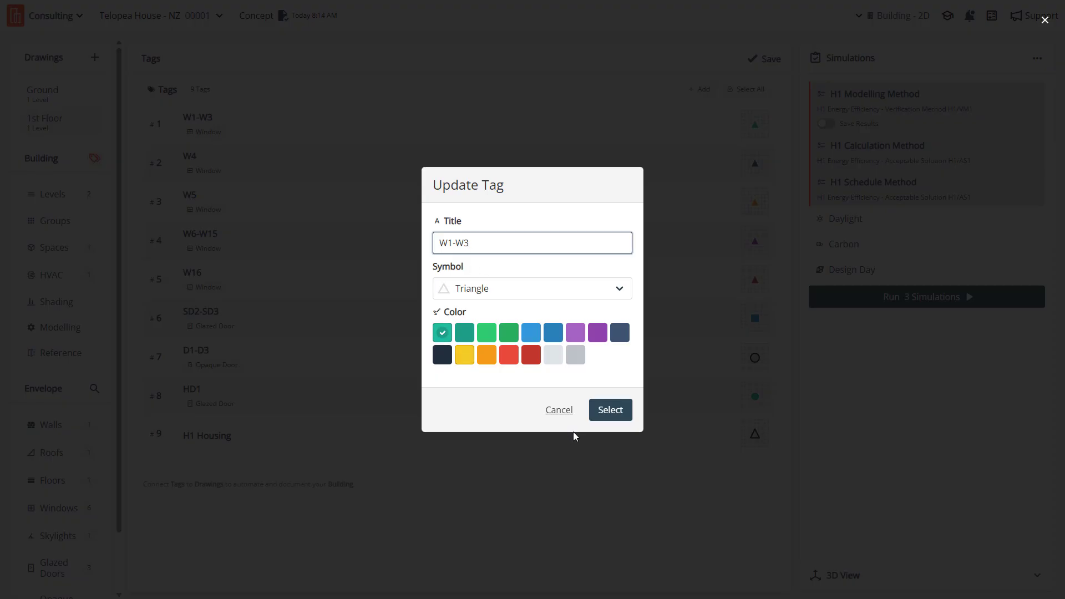
click(556, 408)
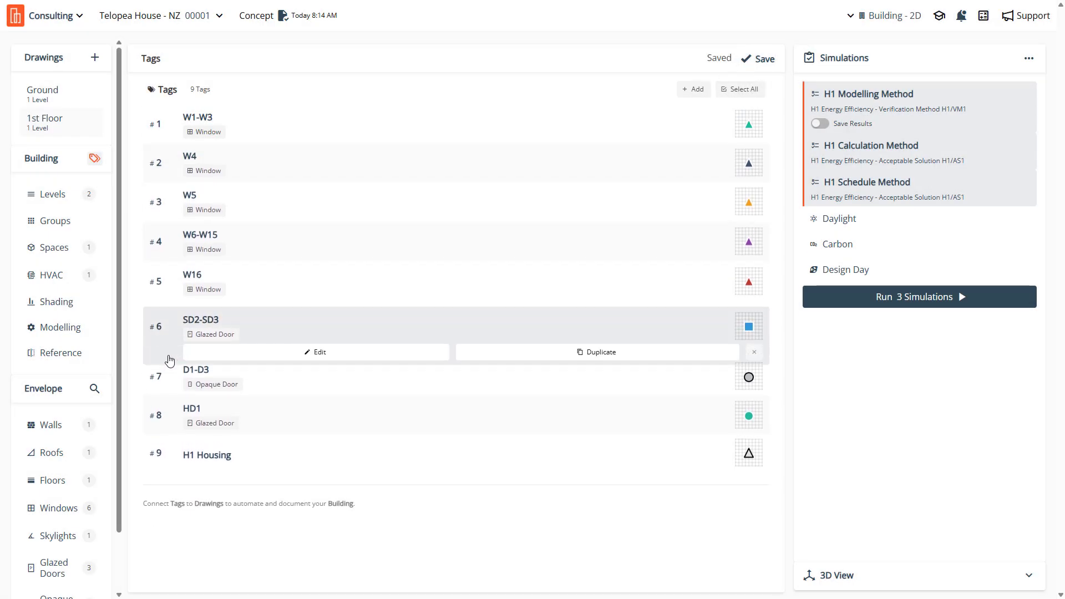
Review the envelope's external and internal window properties for tags W6-W15, W4, W5 and W16, and save the window settings
click(57, 509)
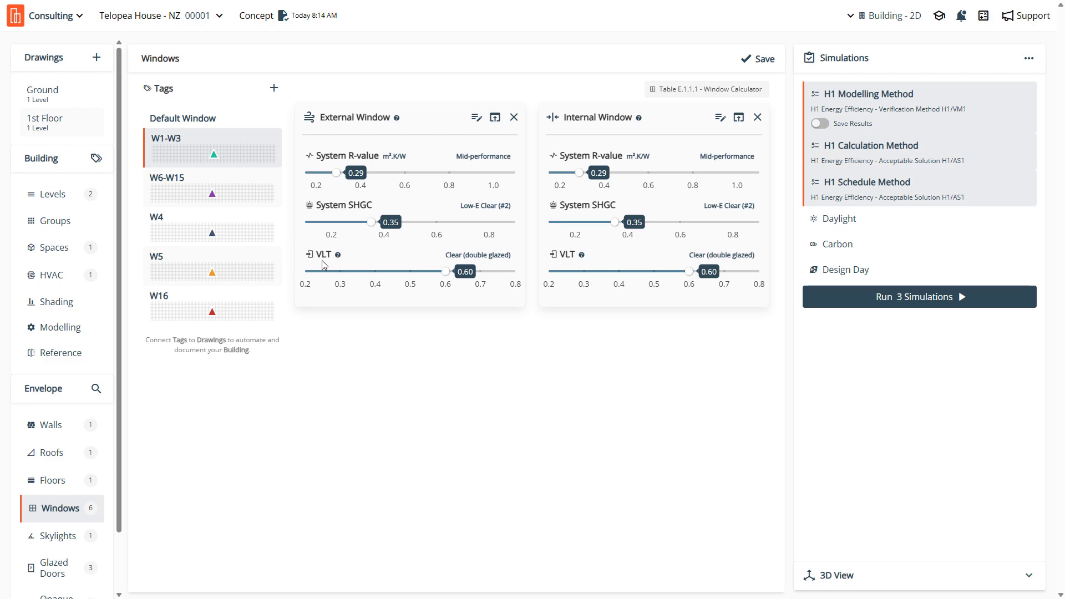
click(171, 189)
click(176, 235)
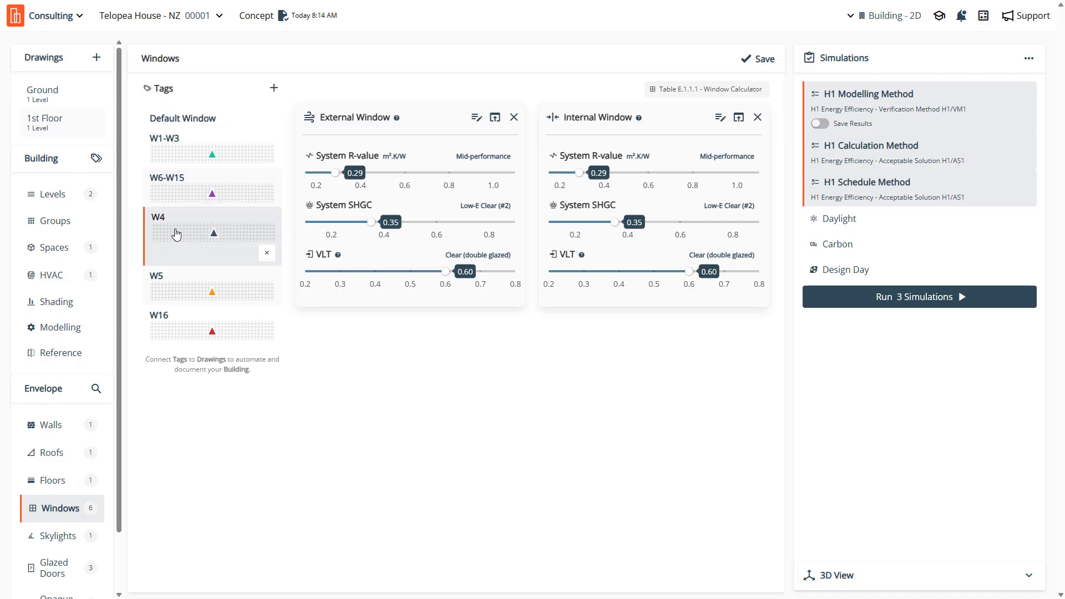
click(176, 273)
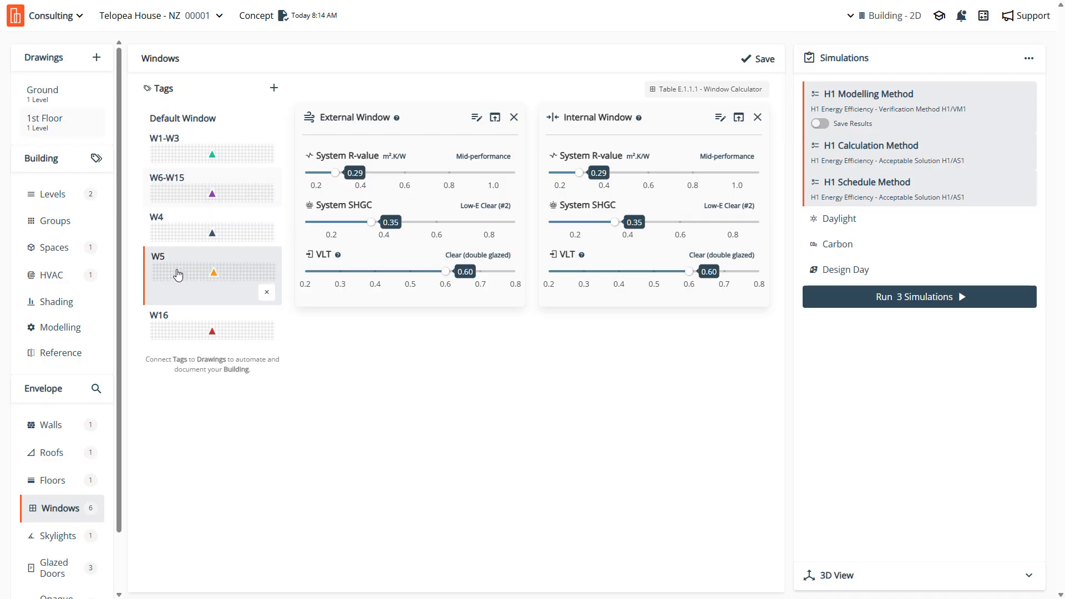
click(179, 323)
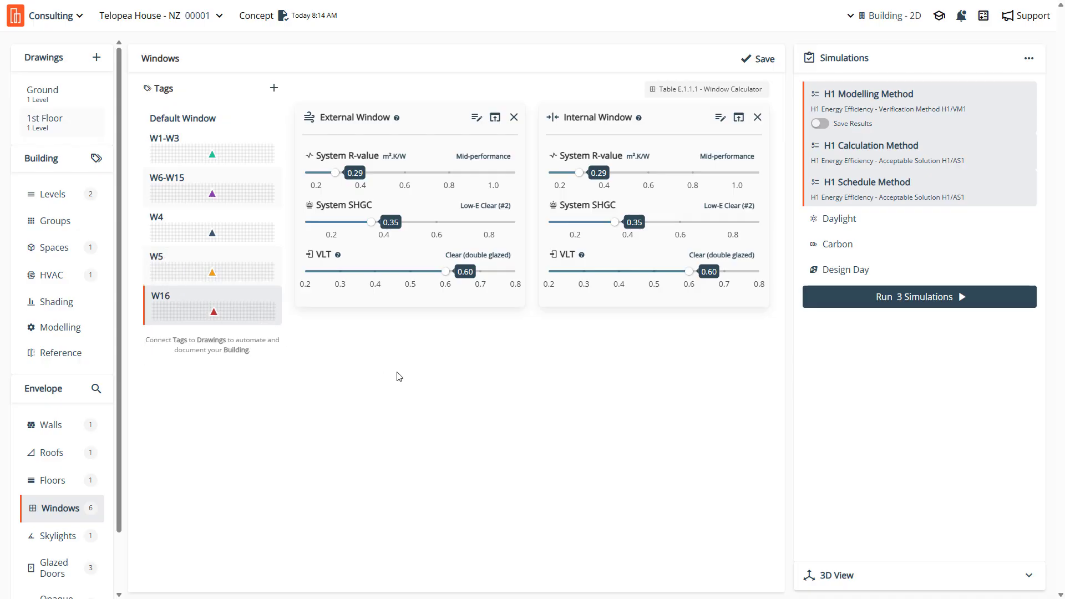
click(761, 59)
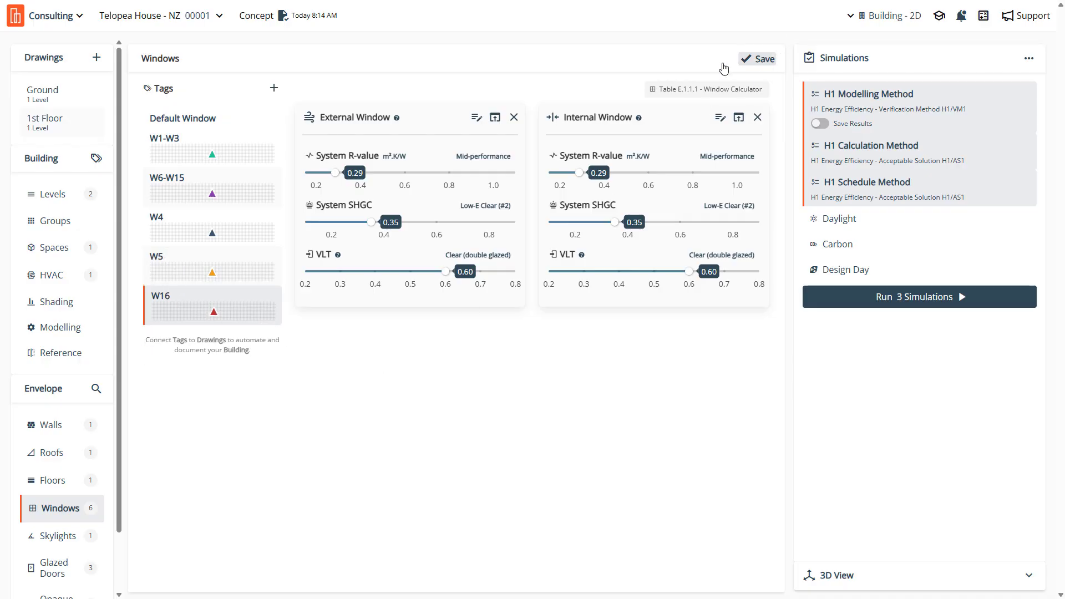
Inspect the air boundary setting of the wall between the Kitchen and Living 1 zones on the Ground drawing, and save and close it
click(62, 105)
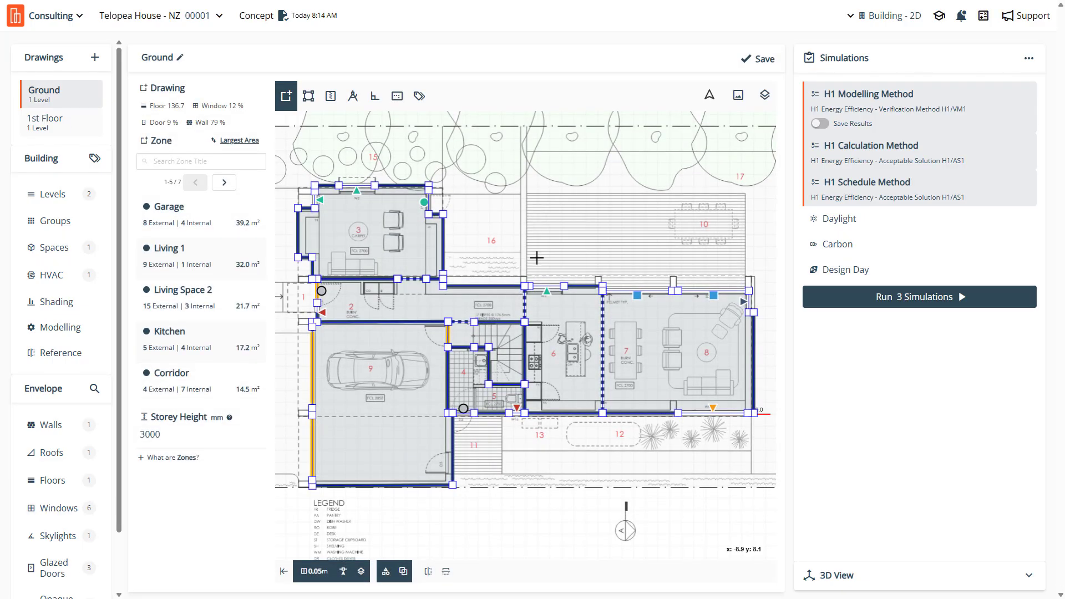
scroll(595, 372, up, 3)
click(634, 353)
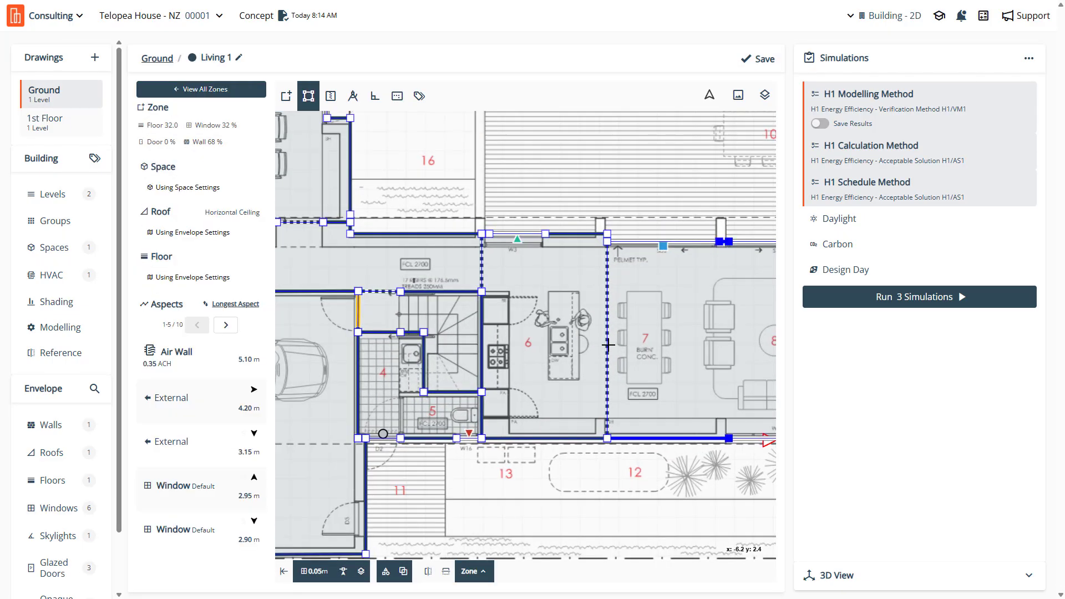
click(608, 344)
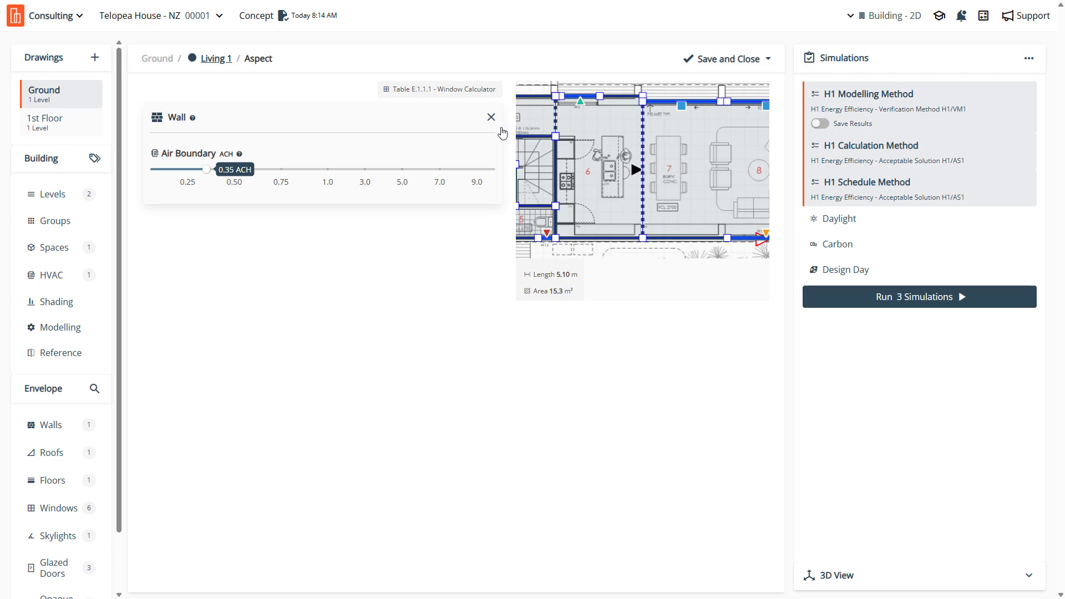
click(726, 58)
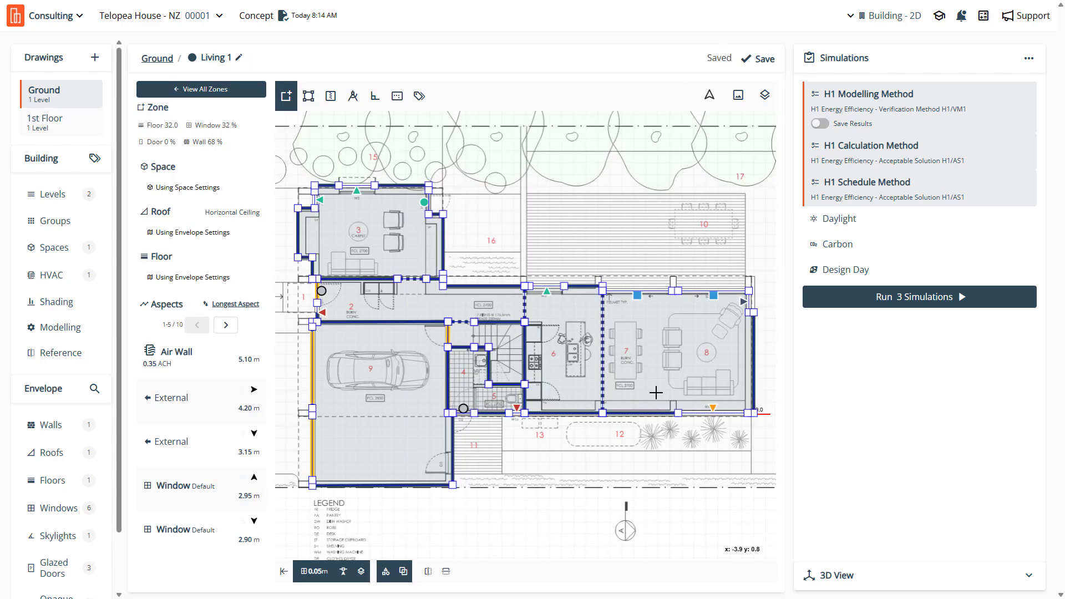
Inspect the Kitchen and Living Space 2 zones on the Ground drawing, and open the aspect for window W2
scroll(634, 390, up, 3)
click(504, 257)
scroll(503, 258, down, 3)
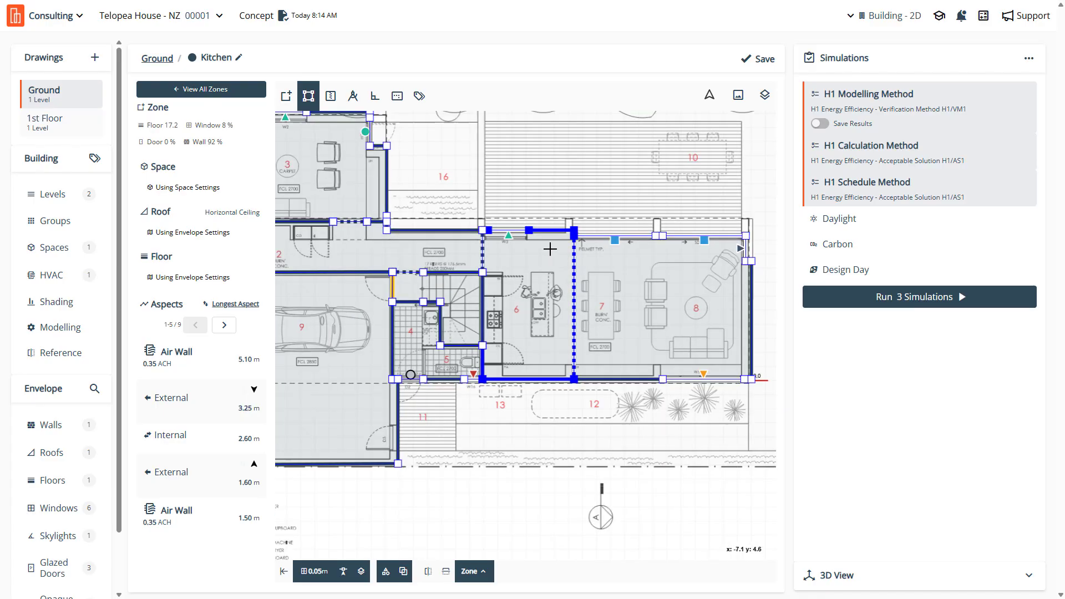
scroll(472, 257, up, 3)
scroll(472, 257, down, 3)
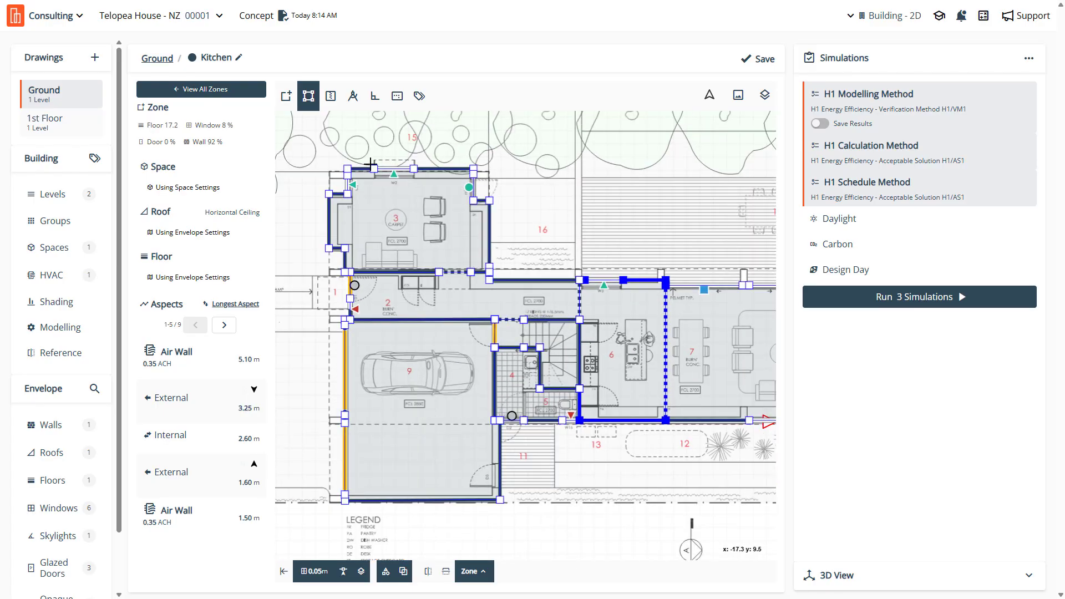
scroll(404, 188, up, 3)
click(404, 188)
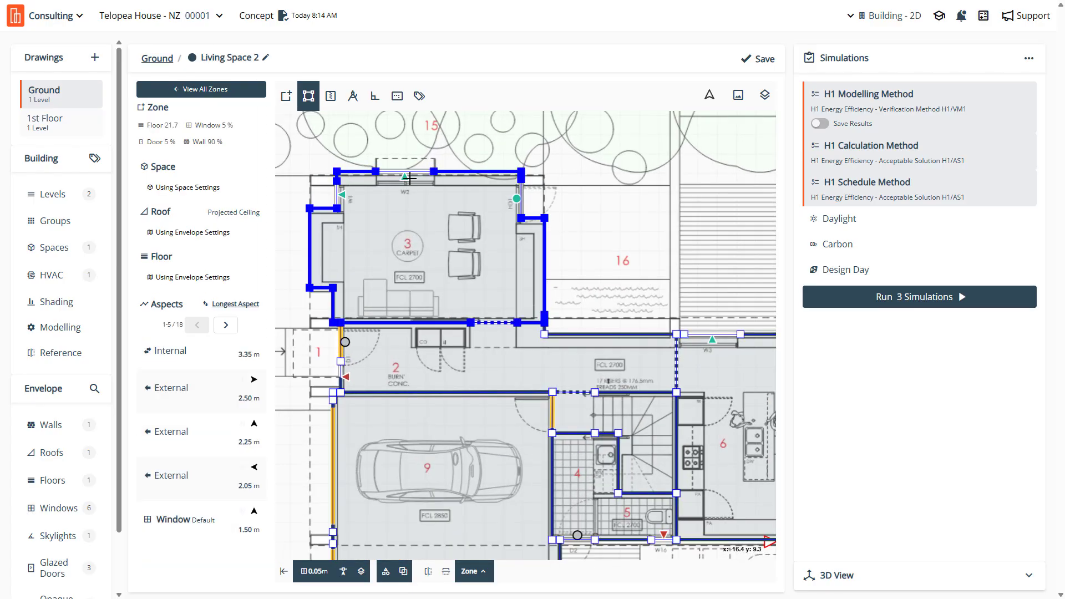
click(418, 173)
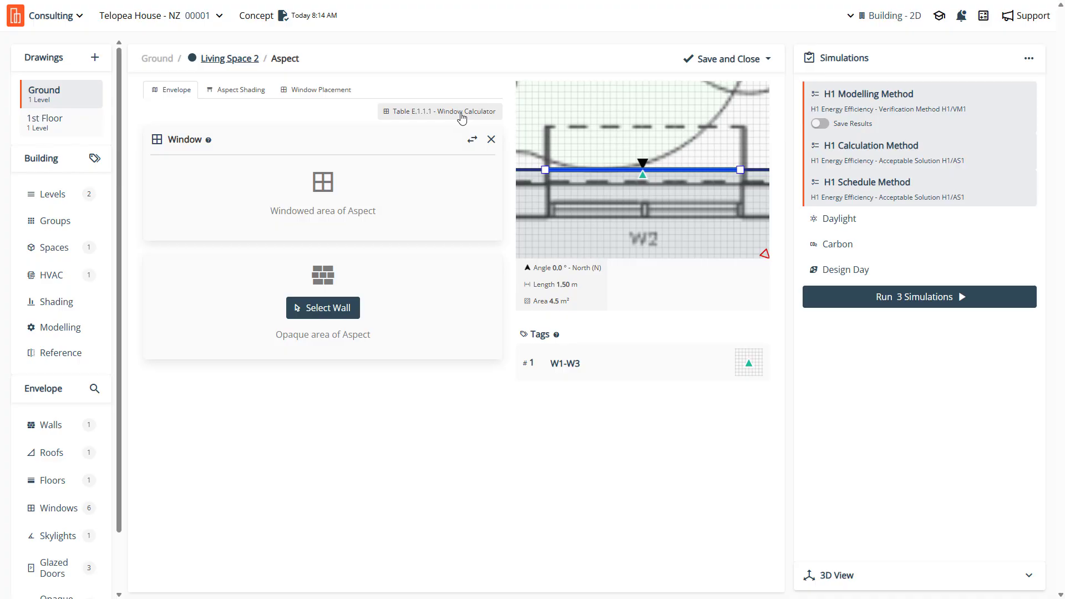
Examine the Table E.1.1.1 Window Calculator, briefly highlight its Window R-value, and close the calculator
click(462, 114)
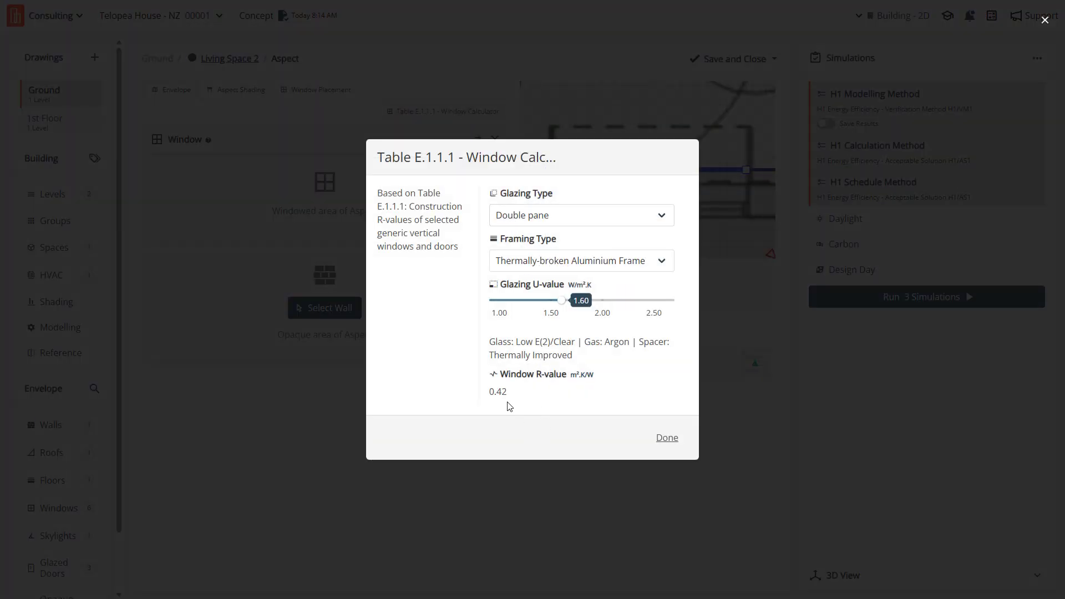
drag(511, 391, 490, 427)
click(490, 427)
double_click(504, 391)
click(514, 427)
click(666, 438)
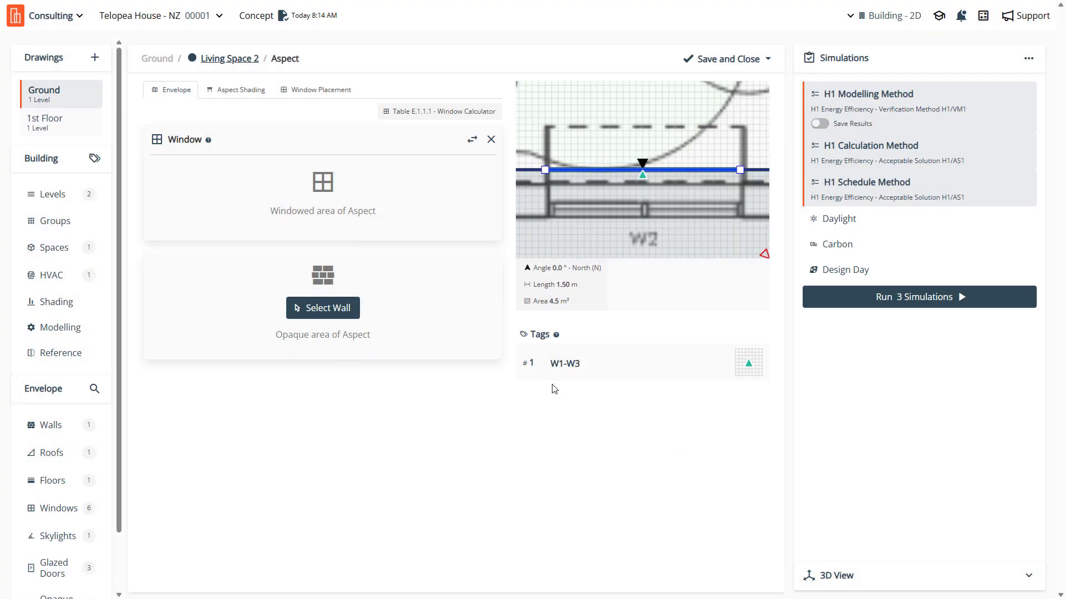
View the 1st Floor drawing, return to the Ground drawing and enlarge its plan by collapsing the zone details
click(41, 119)
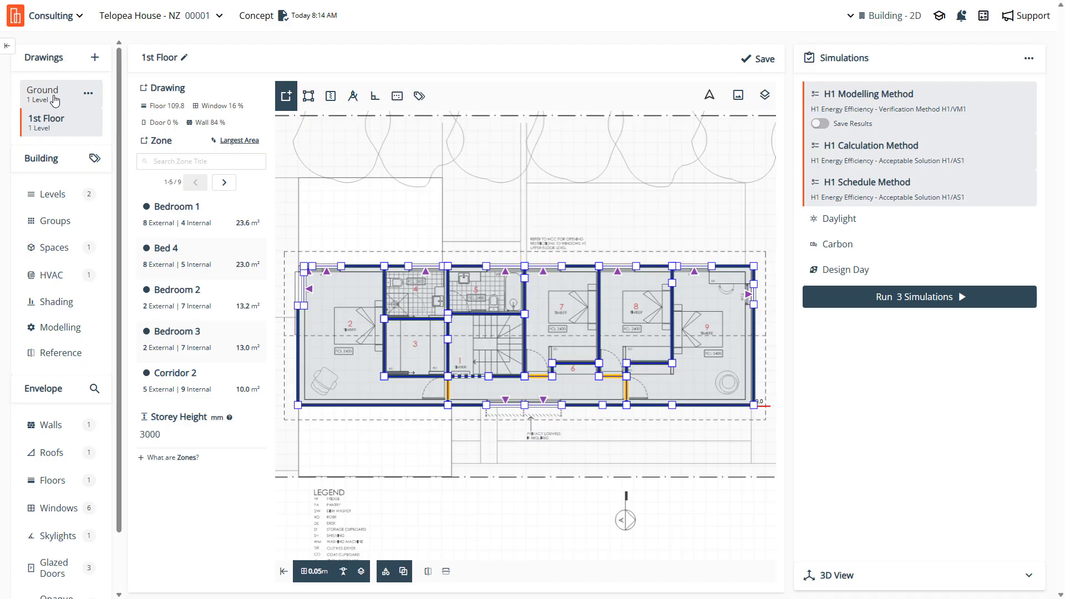
click(53, 101)
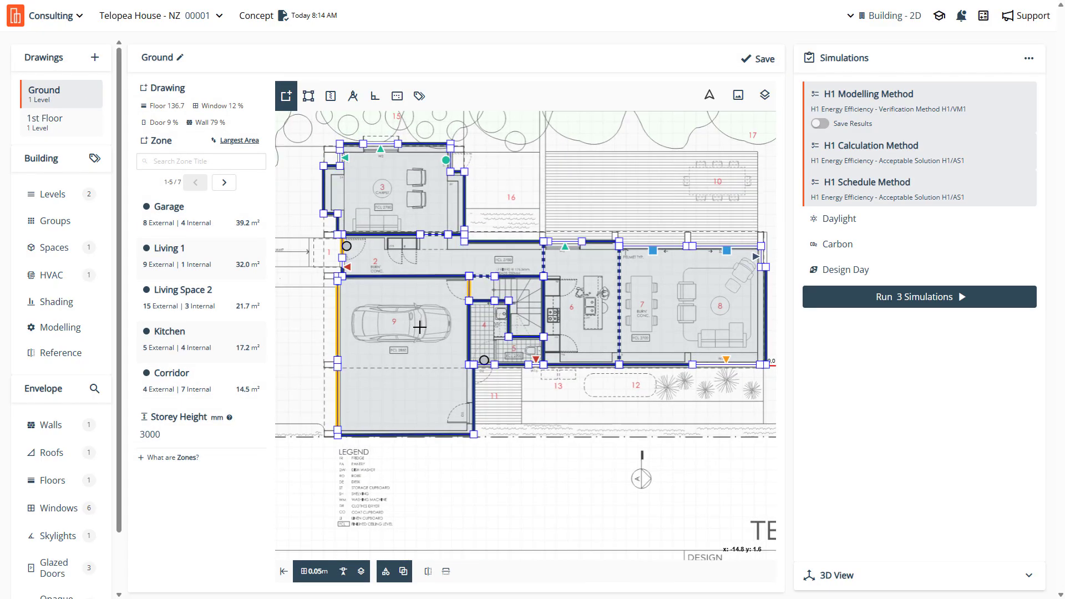
click(283, 571)
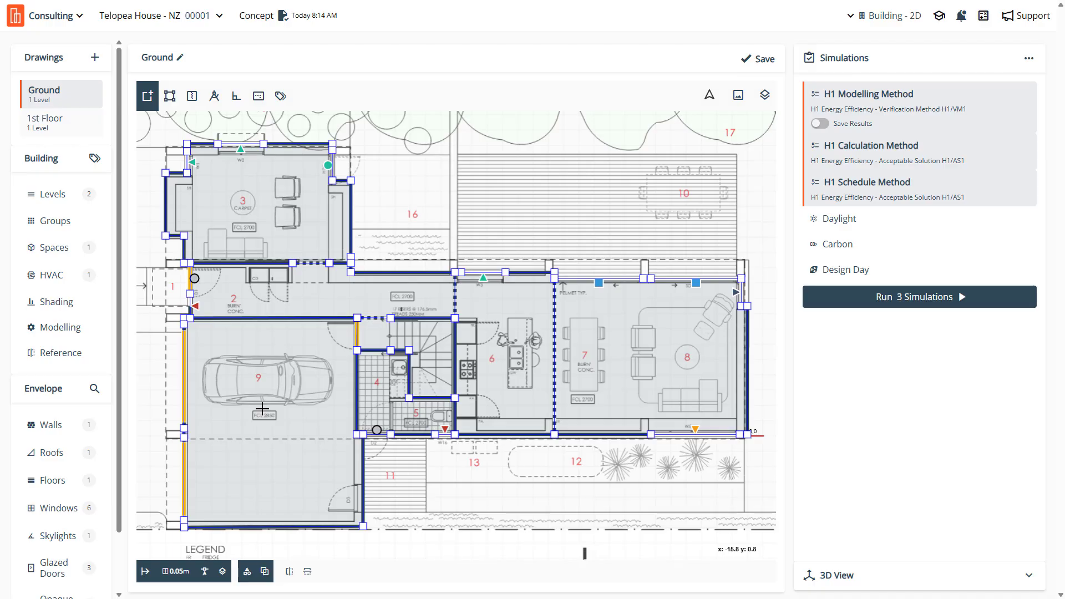
scroll(282, 377, down, 2)
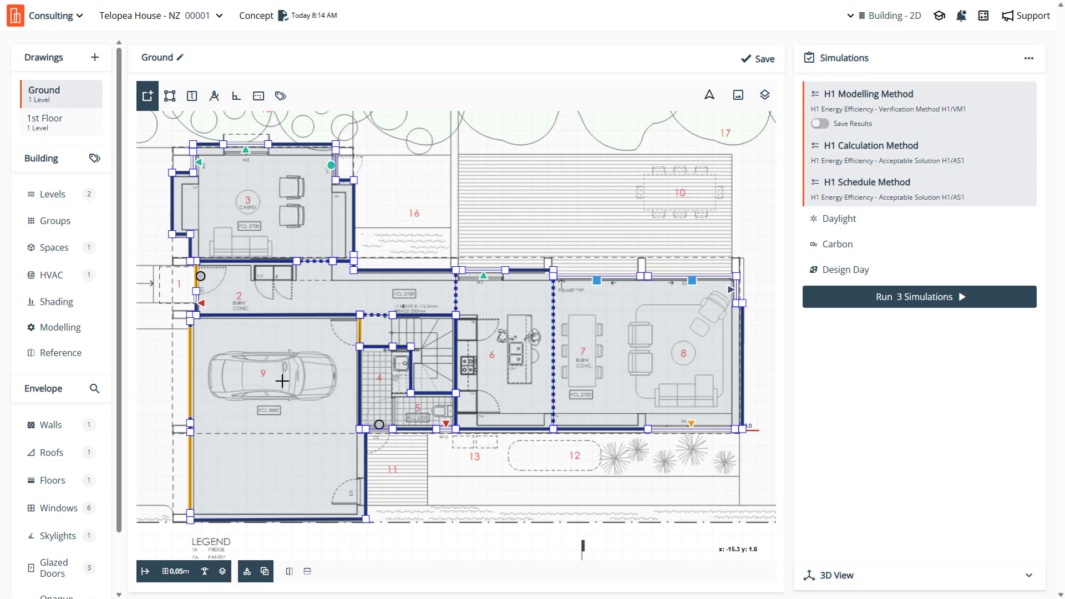
Set the Garage zone's opacity to 0.8 and its colour to dark red on the Ground drawing
click(282, 382)
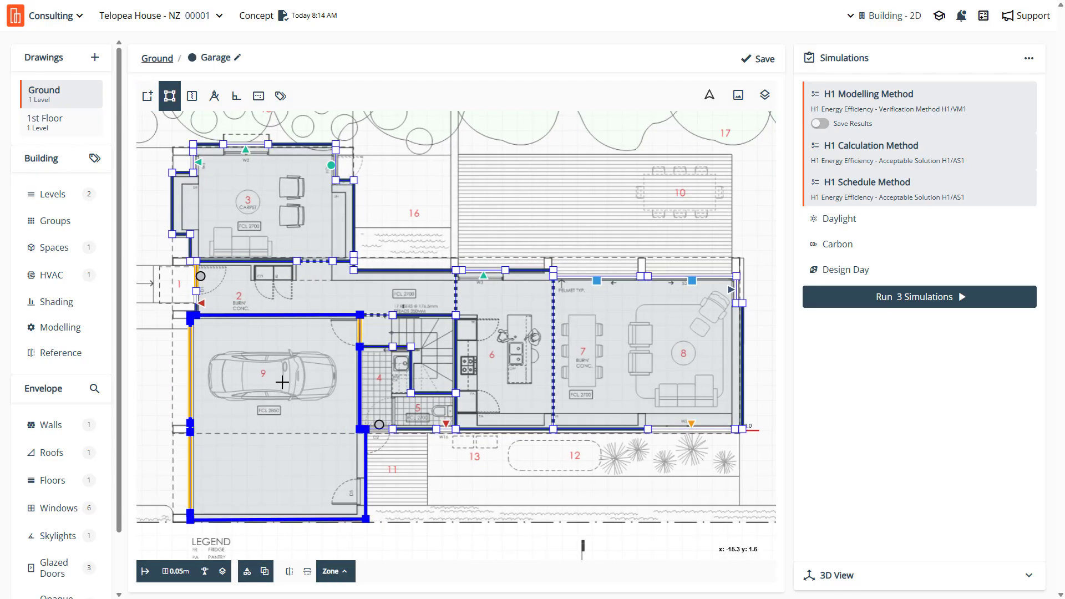
click(347, 577)
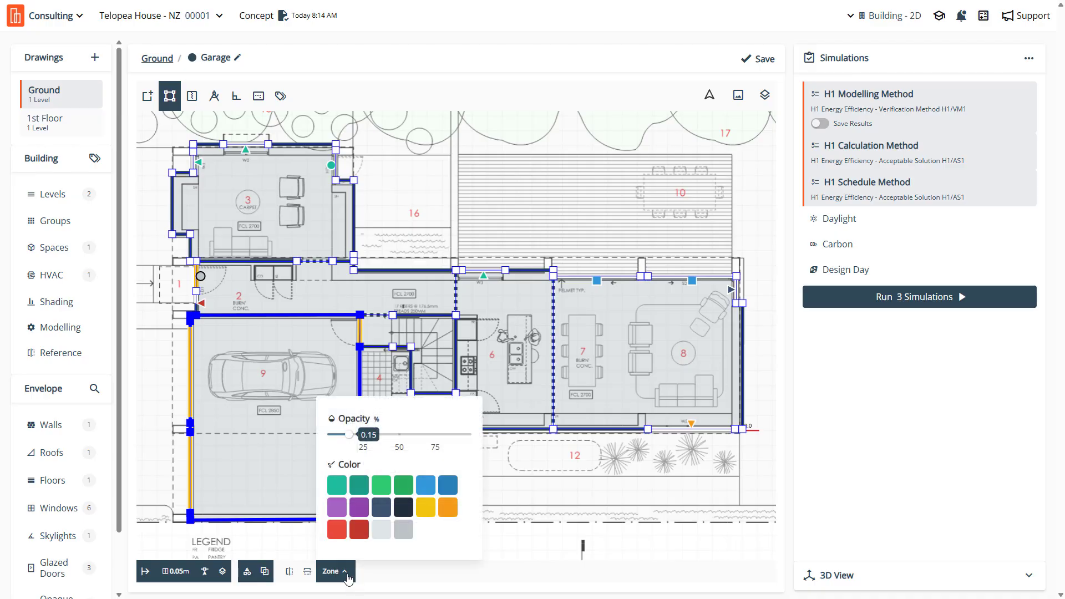
drag(349, 435, 444, 447)
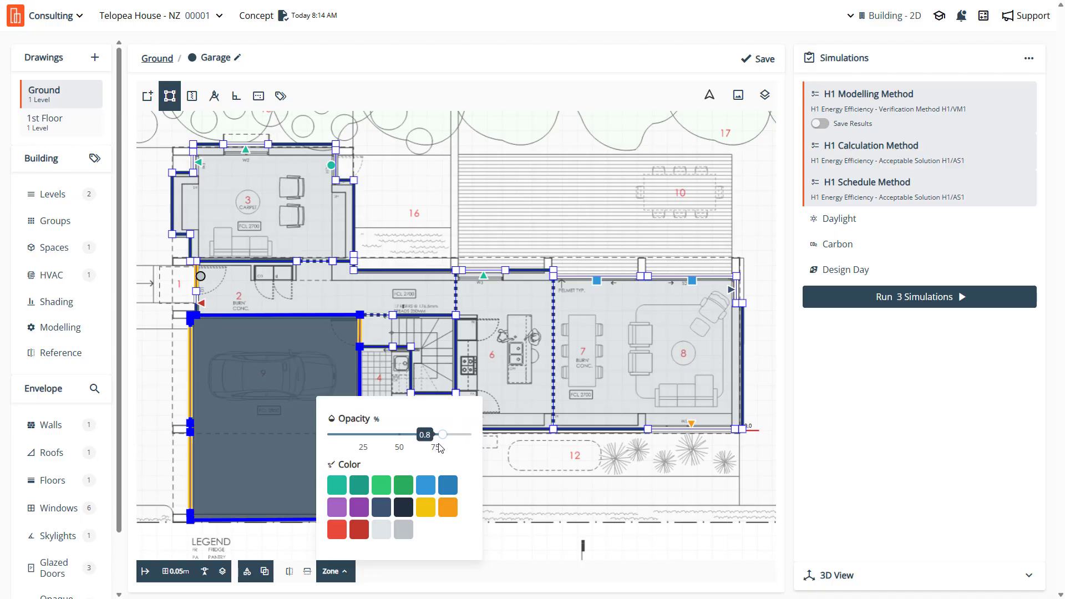
click(282, 365)
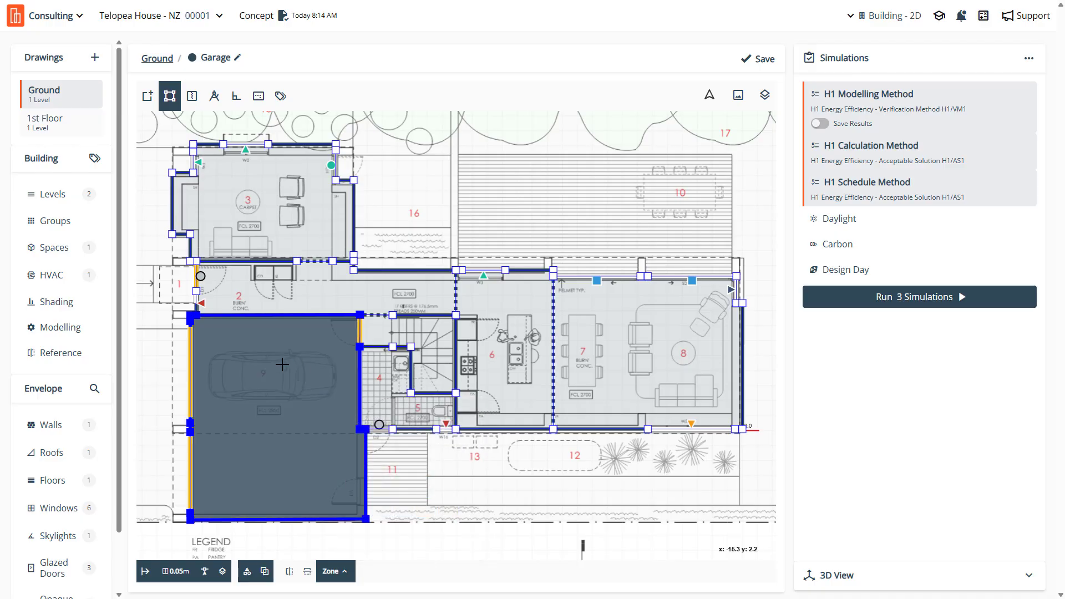
click(343, 571)
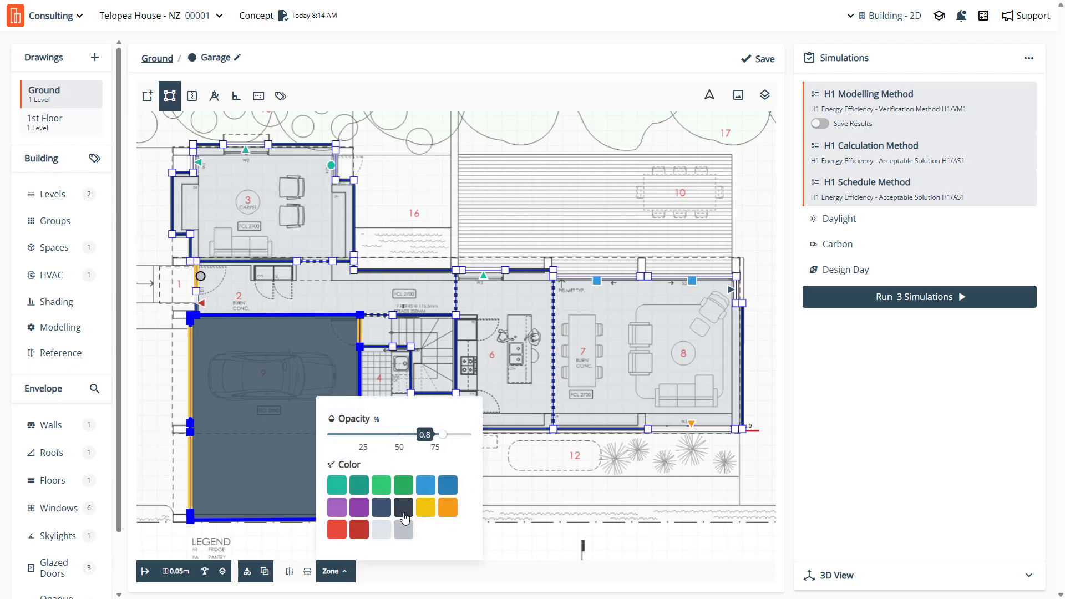
click(359, 530)
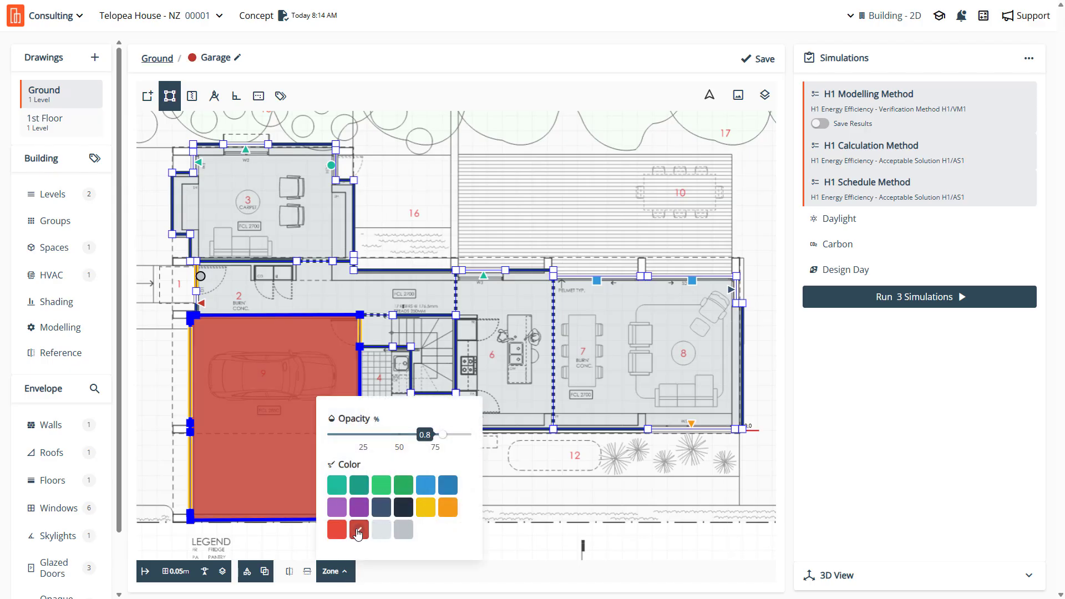
click(234, 394)
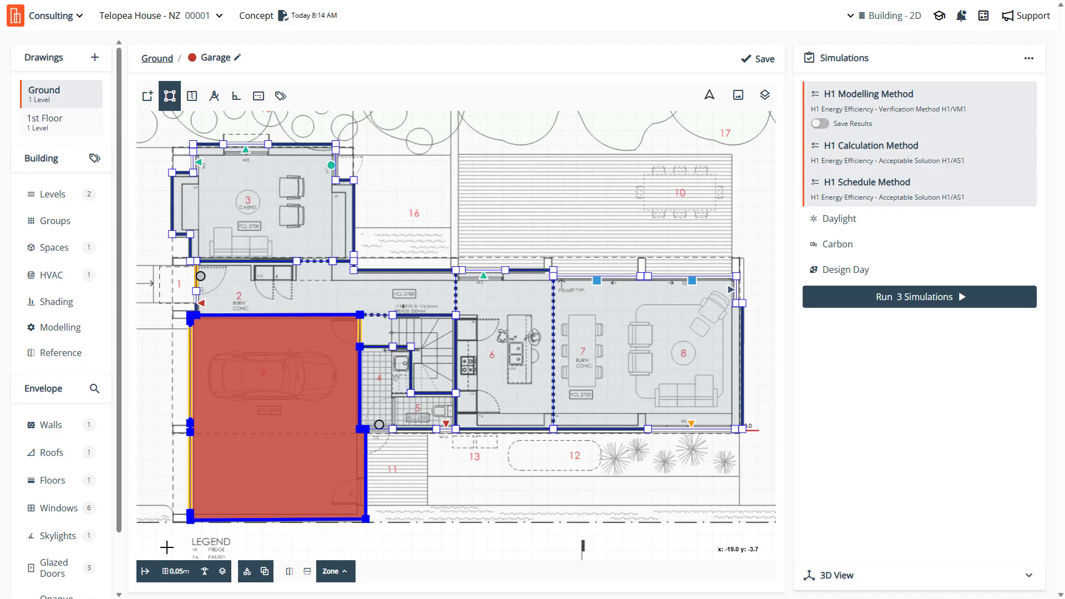
Disable HVAC in the Garage zone's space settings, and save and close them
click(144, 571)
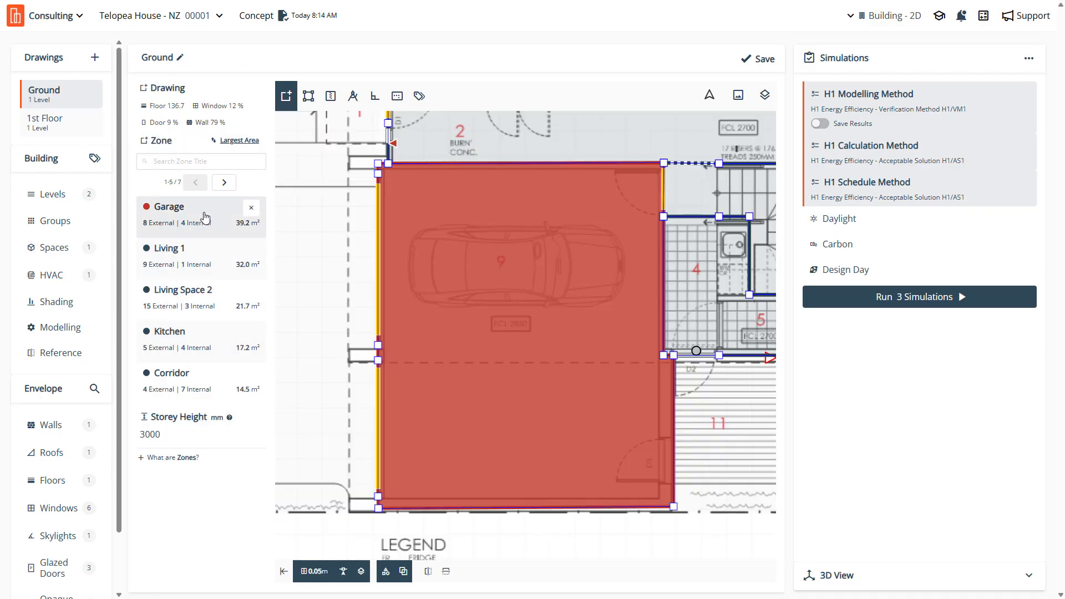
click(205, 217)
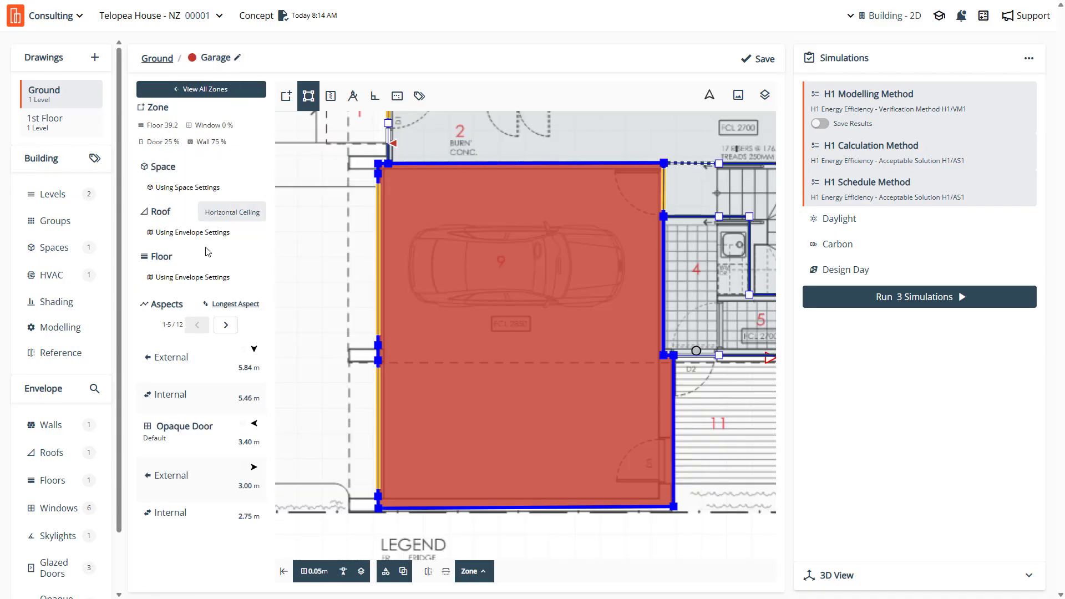
click(186, 188)
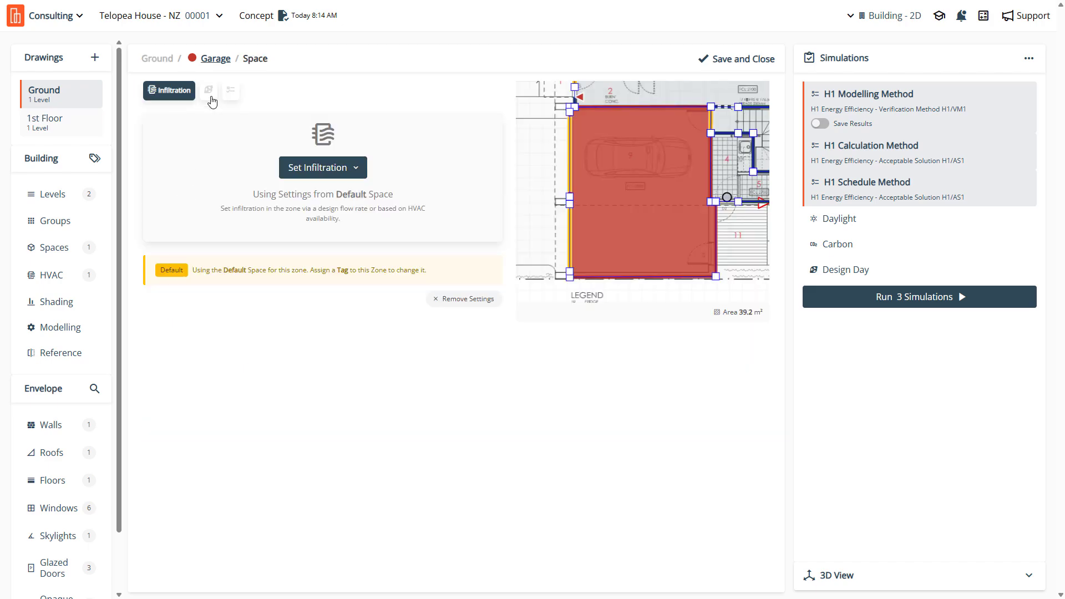
click(209, 91)
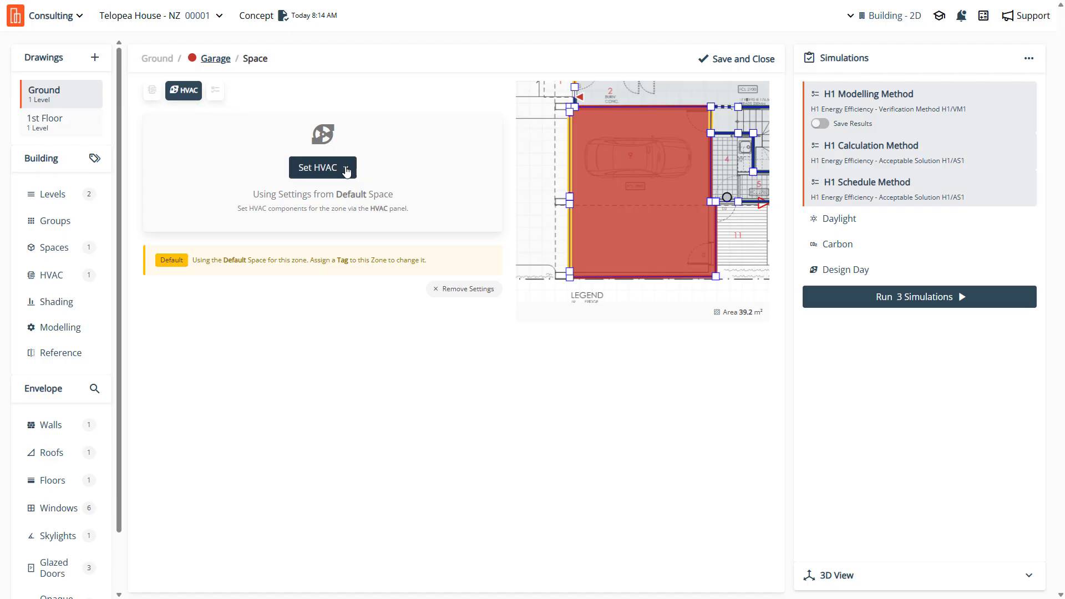
click(346, 168)
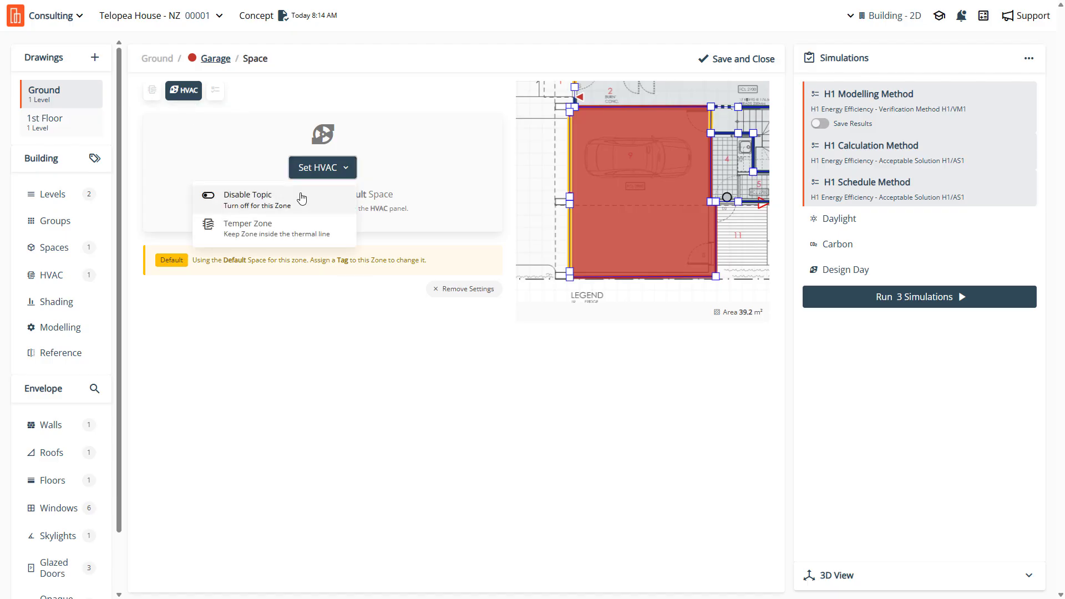
click(302, 199)
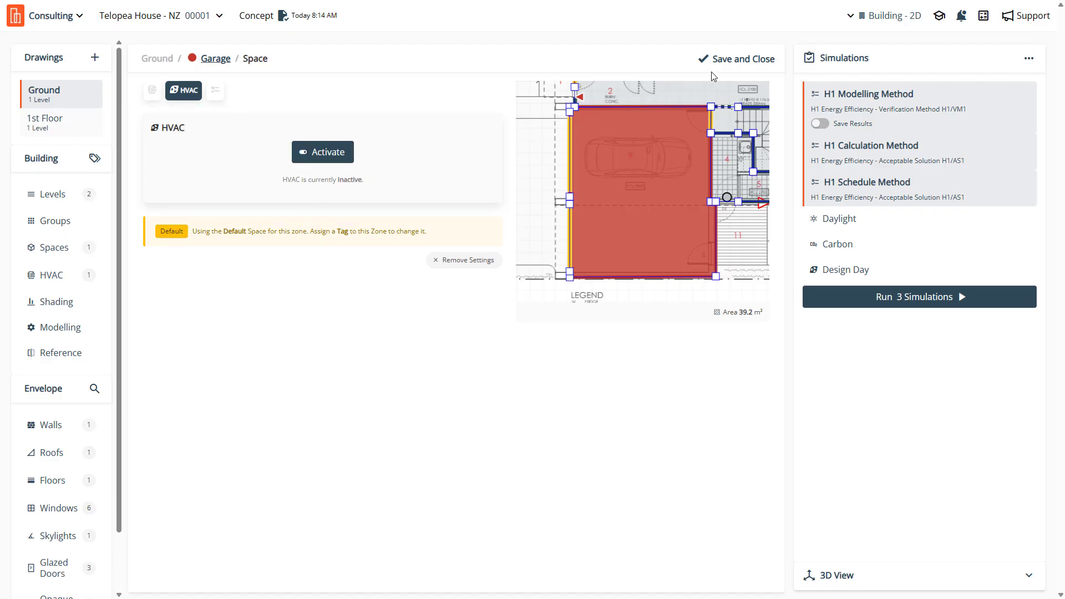
click(727, 58)
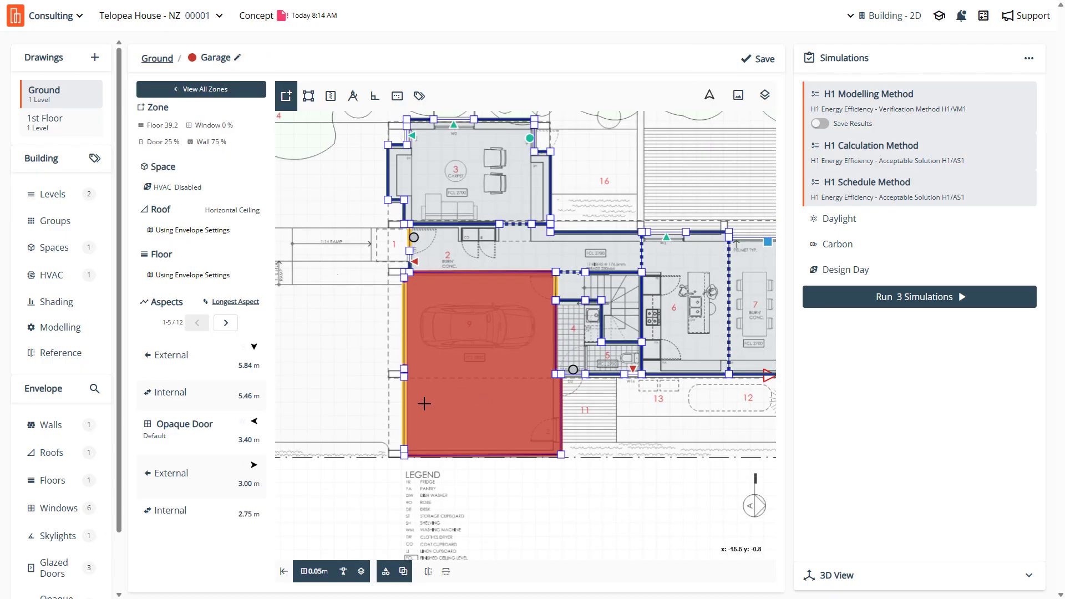
Examine the Ground plan around the Garage, including its walls shared with the adjoining zones and the building's outer boundary
scroll(424, 403, down, 3)
scroll(624, 367, up, 1)
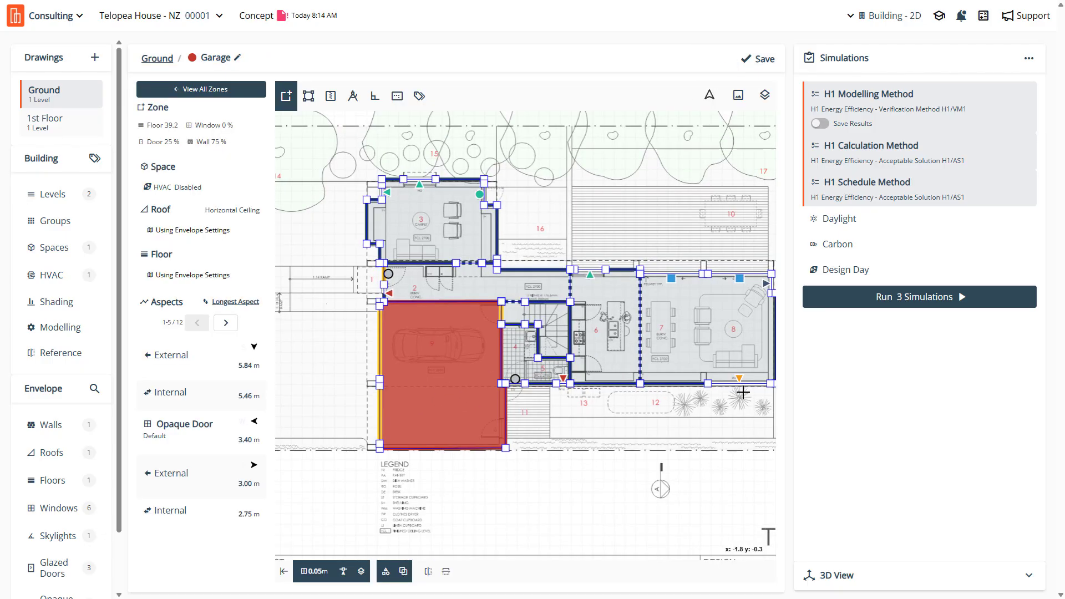
scroll(744, 392, down, 2)
scroll(646, 488, up, 1)
scroll(577, 383, down, 2)
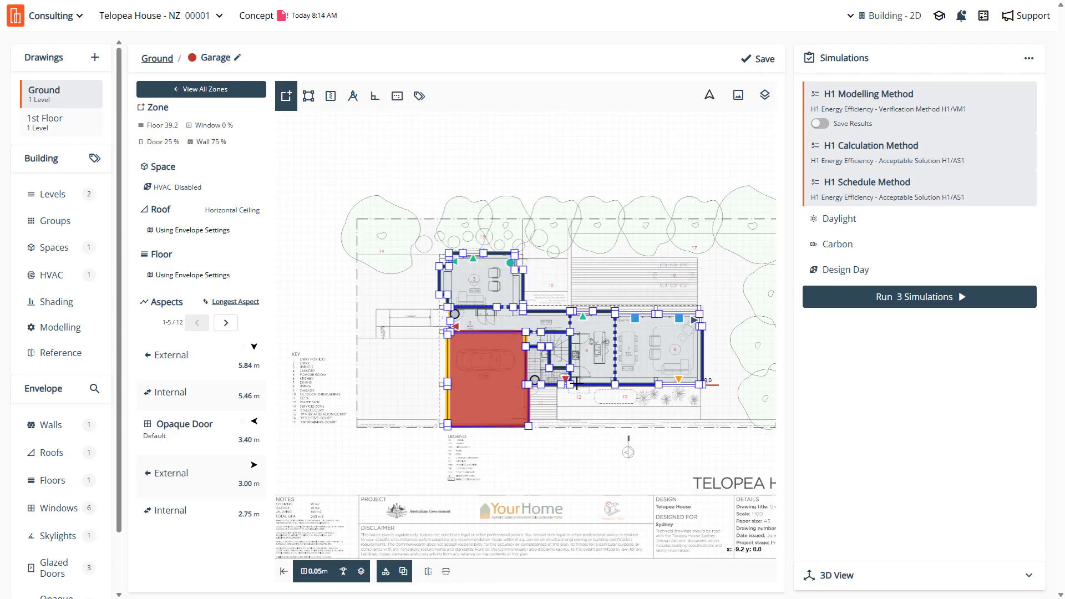
scroll(577, 383, up, 2)
scroll(586, 411, down, 1)
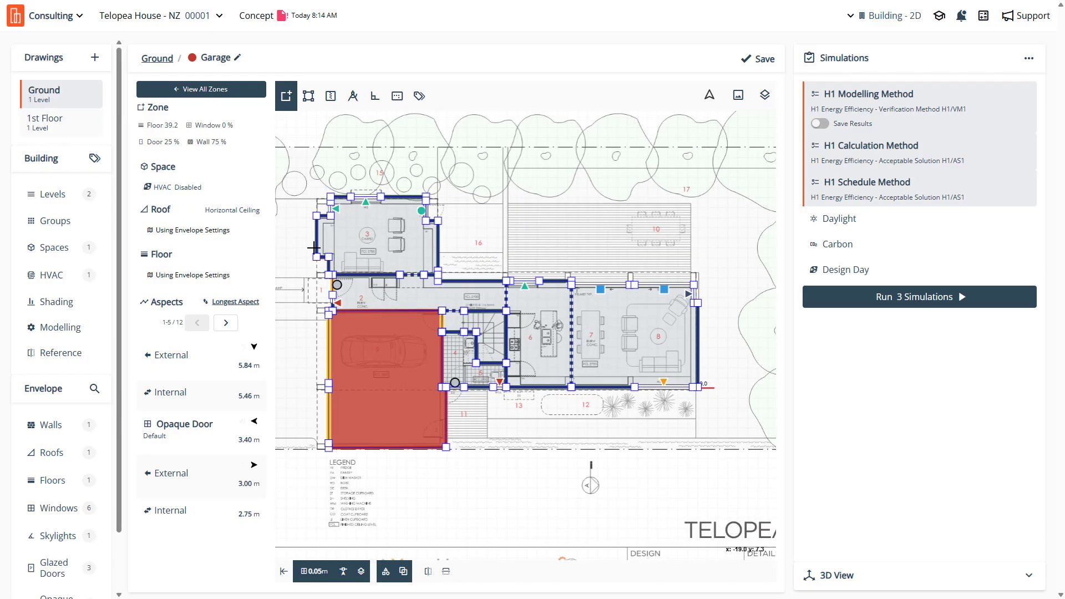
scroll(333, 305, up, 2)
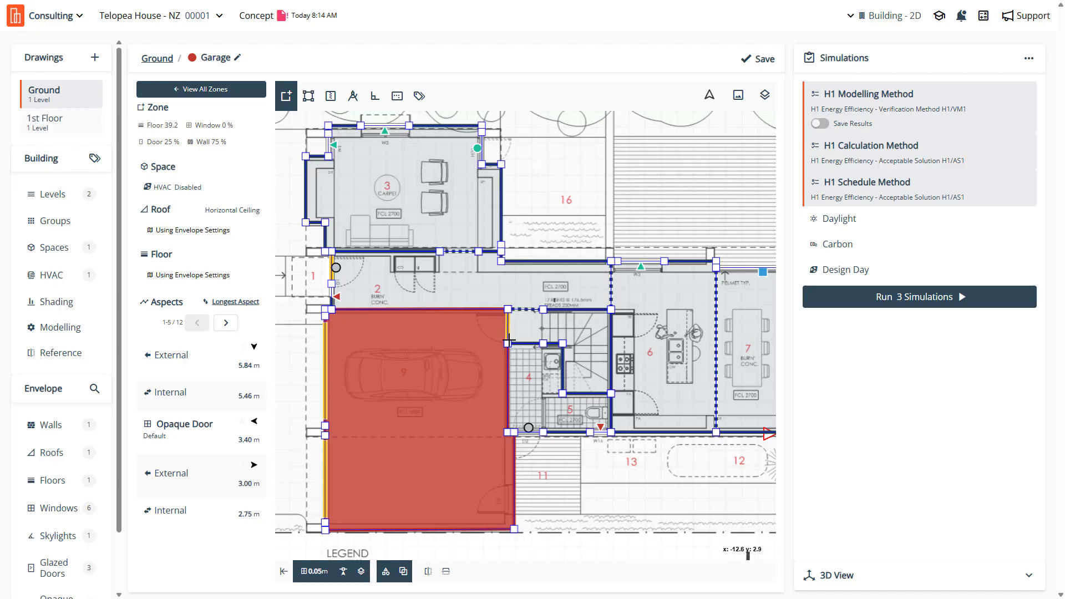
scroll(505, 327, up, 2)
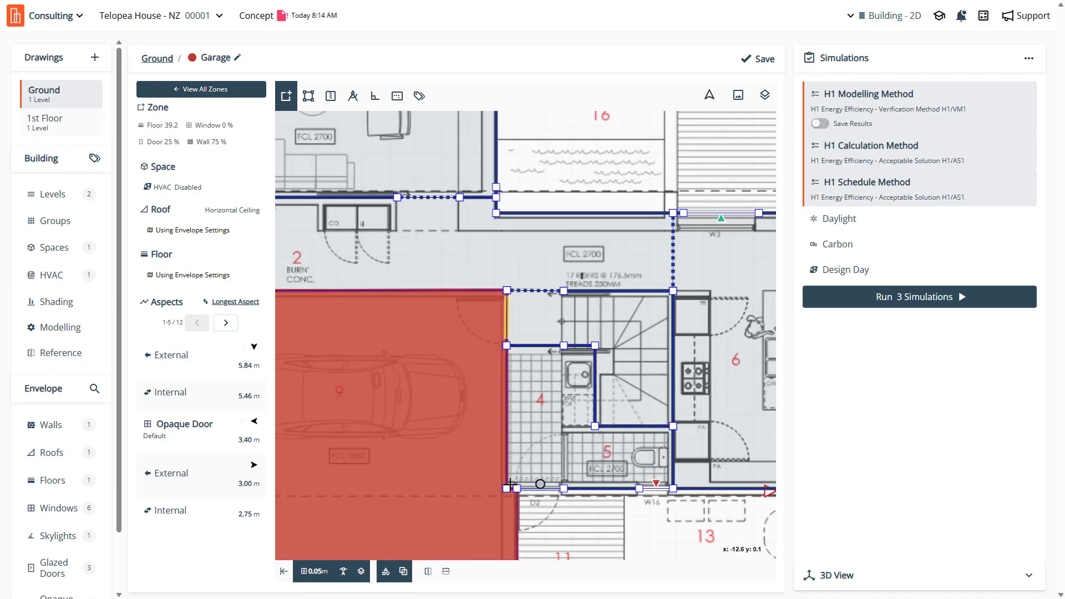
scroll(457, 349, down, 2)
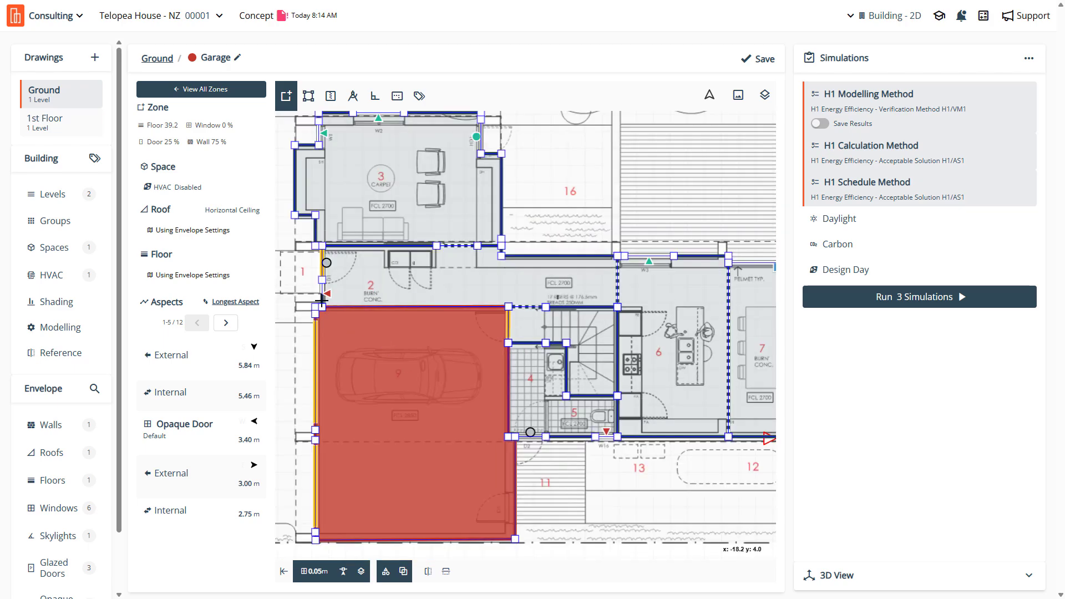
scroll(465, 292, down, 2)
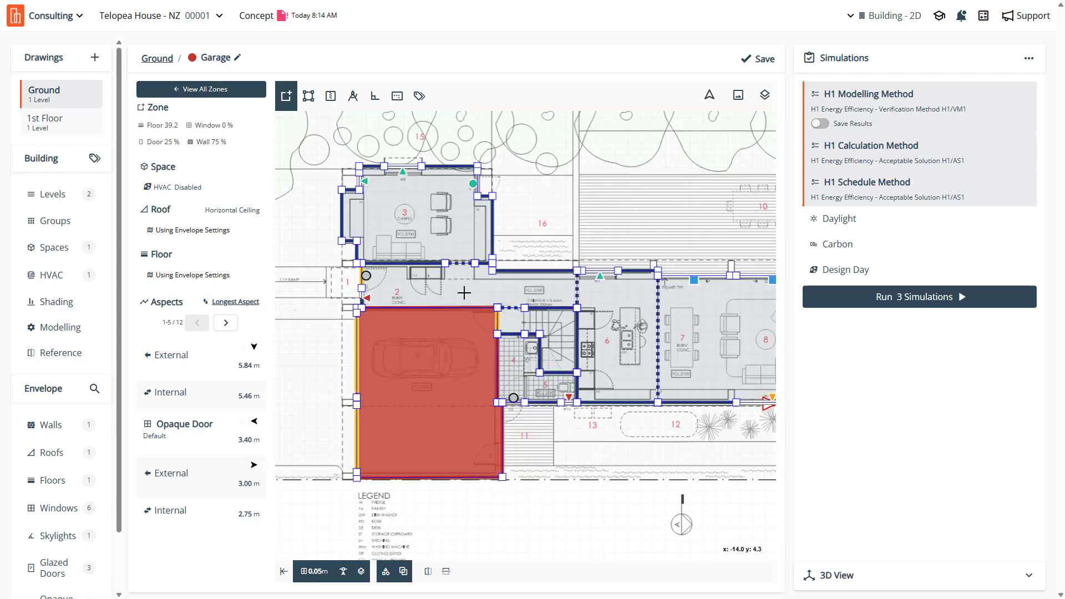
scroll(464, 292, down, 1)
scroll(471, 381, up, 3)
scroll(385, 404, down, 4)
scroll(486, 399, up, 1)
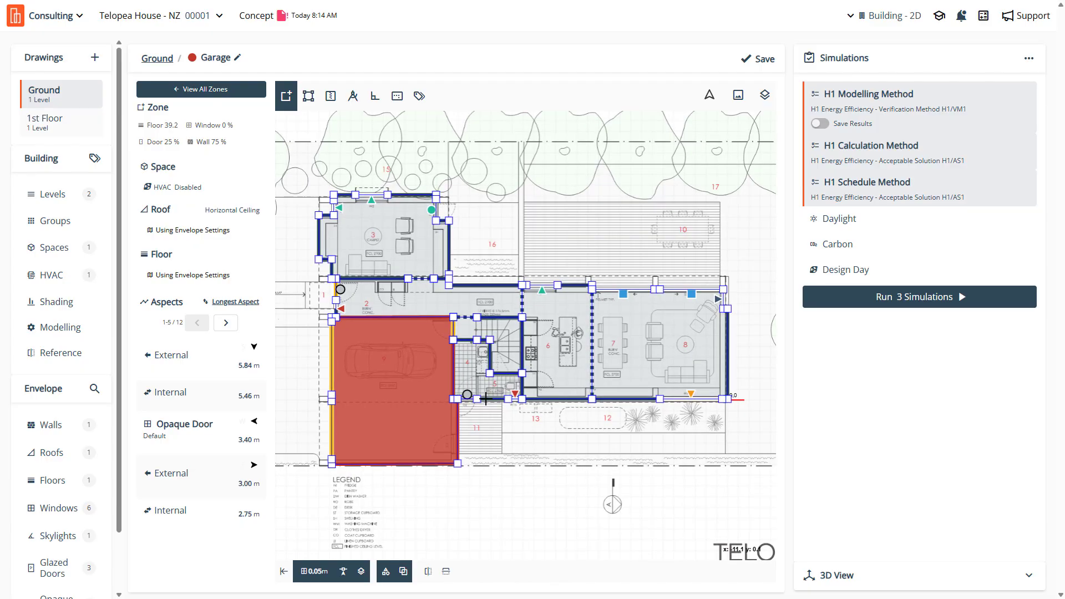
Save the Ground drawing and review the envelope's window tags W1-W3, W6-W15, W4, W5 and W16
click(761, 60)
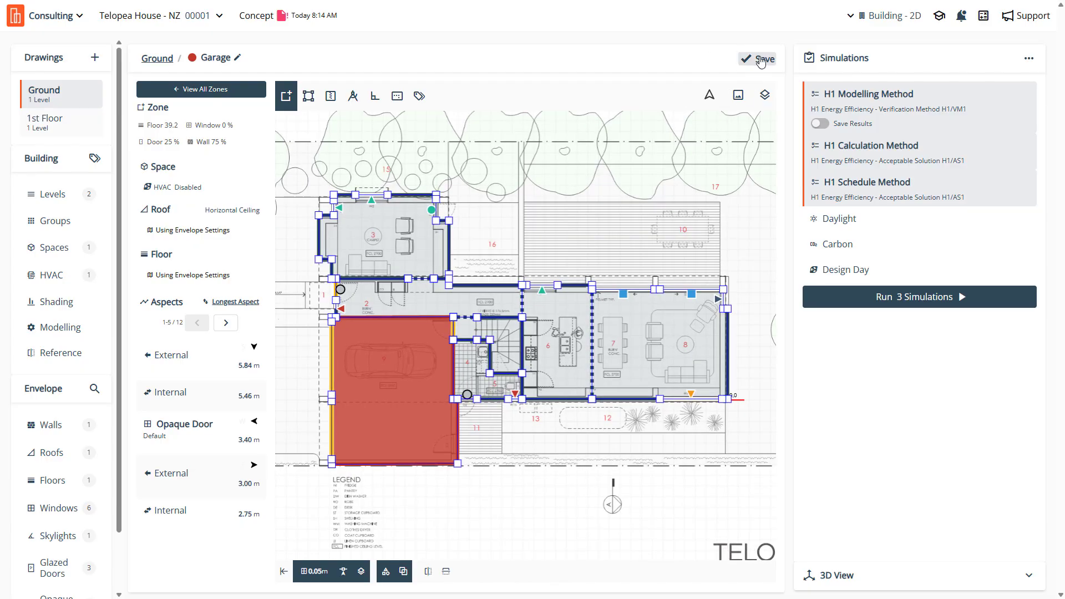
scroll(331, 526, up, 5)
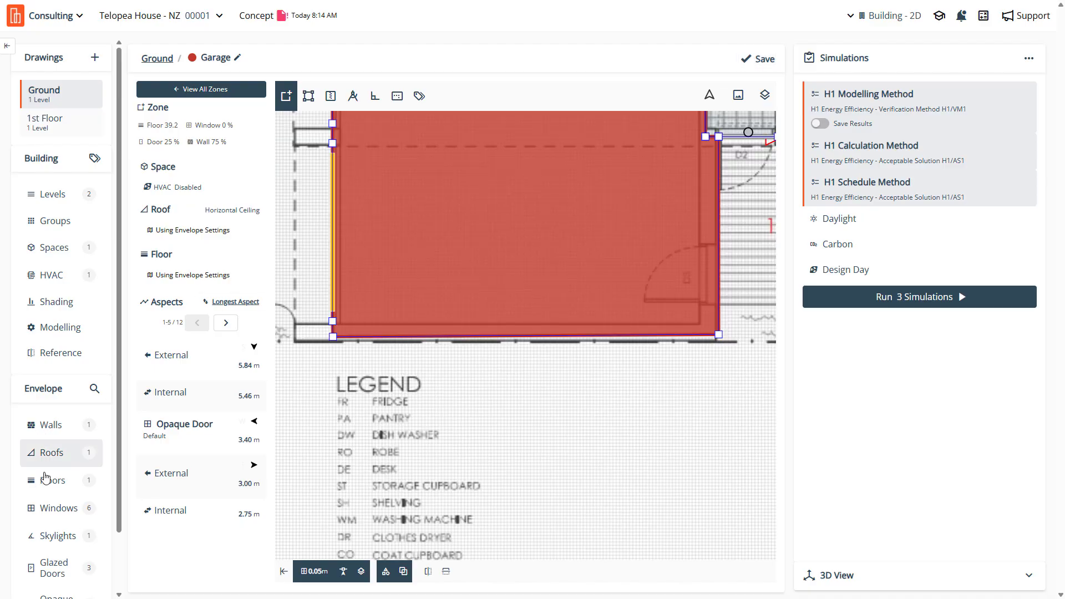
click(62, 517)
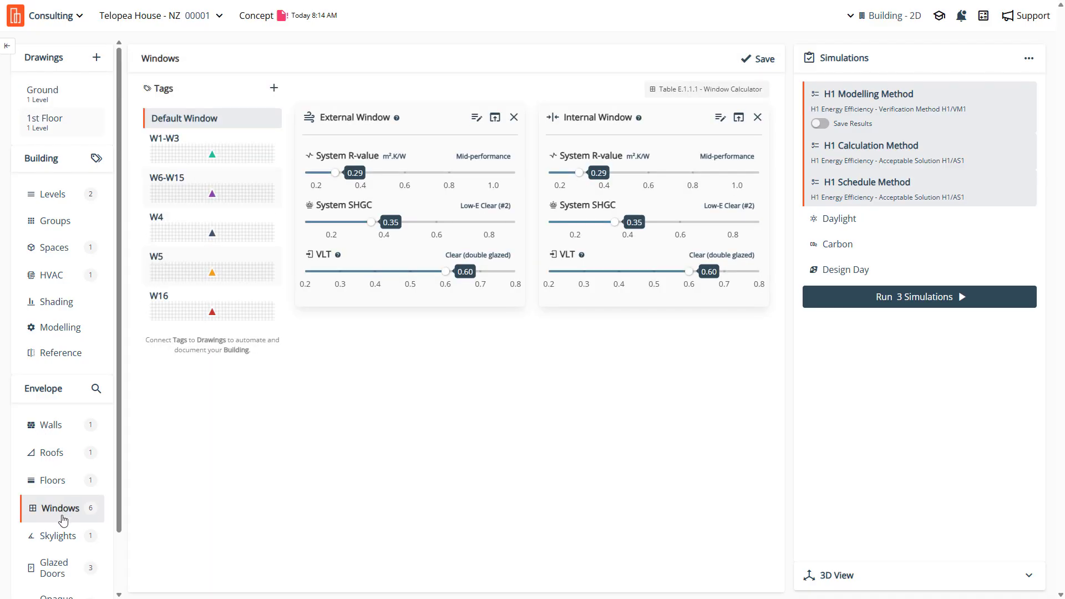
mouse_move(175, 143)
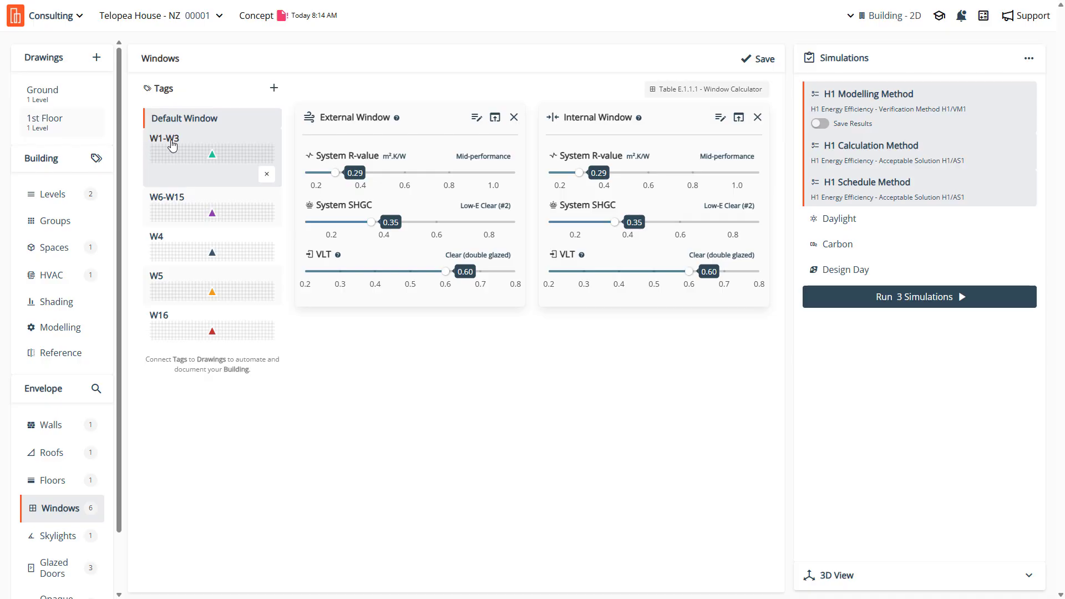
mouse_move(159, 197)
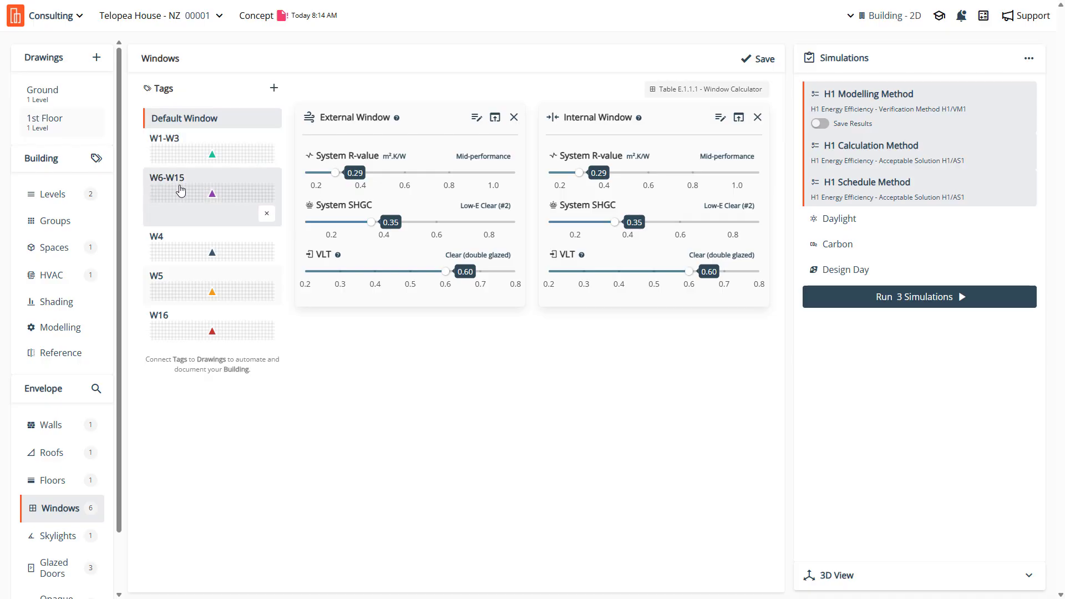
mouse_move(157, 275)
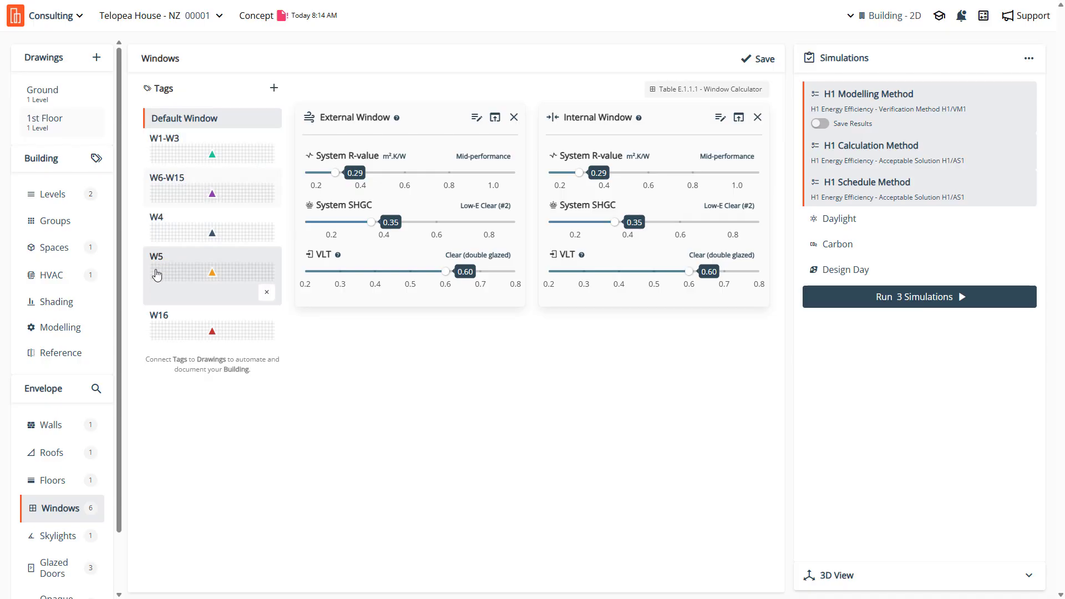
mouse_move(162, 330)
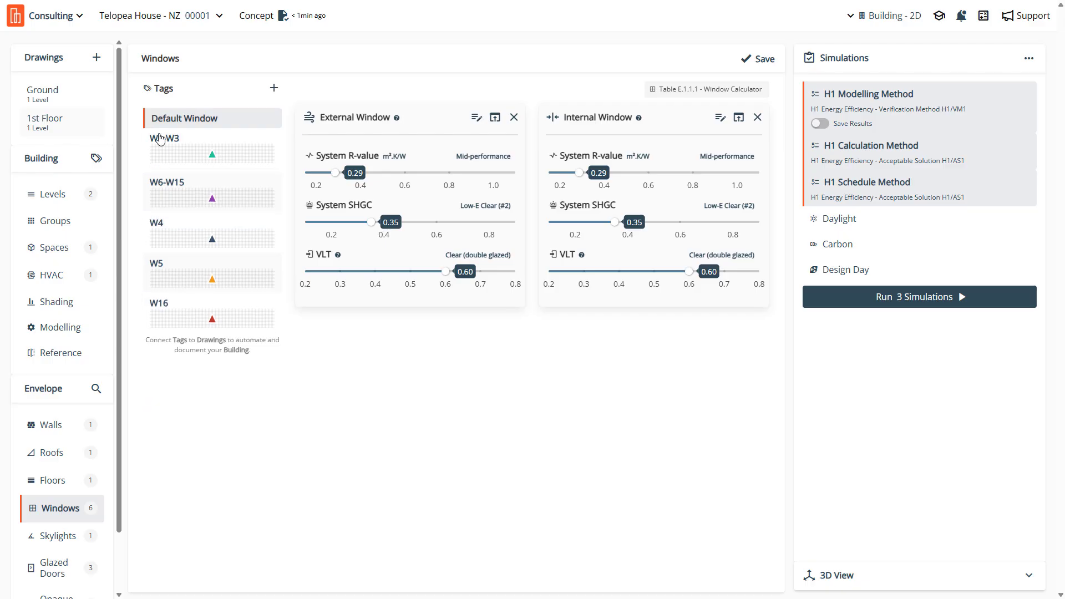
Show the advanced properties of the default Bottom Floor, give it the custom title "Slab-on-ground", and save the floor settings
click(54, 488)
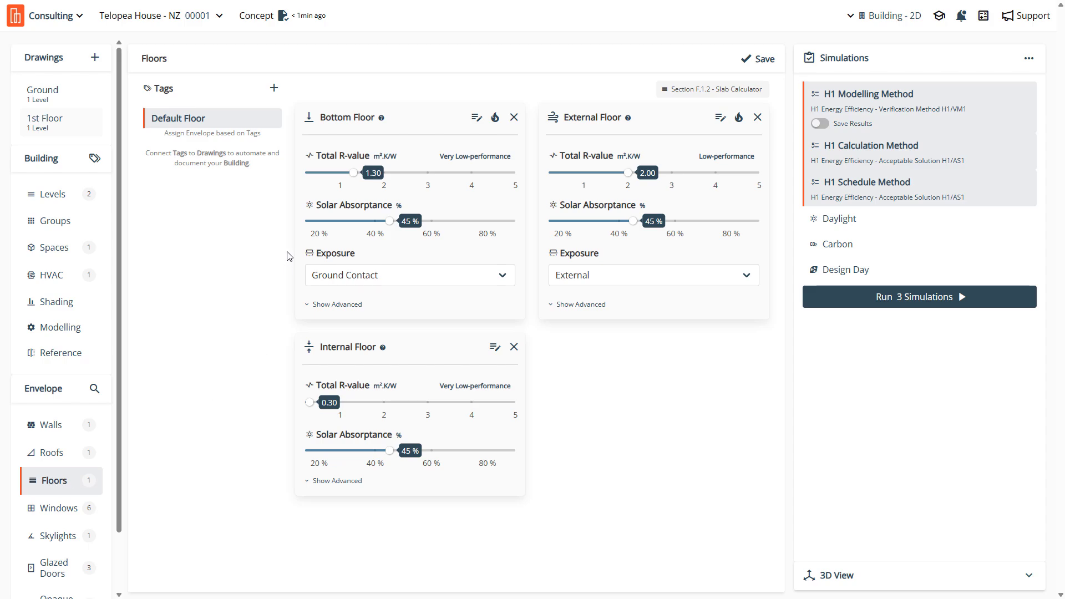
click(333, 305)
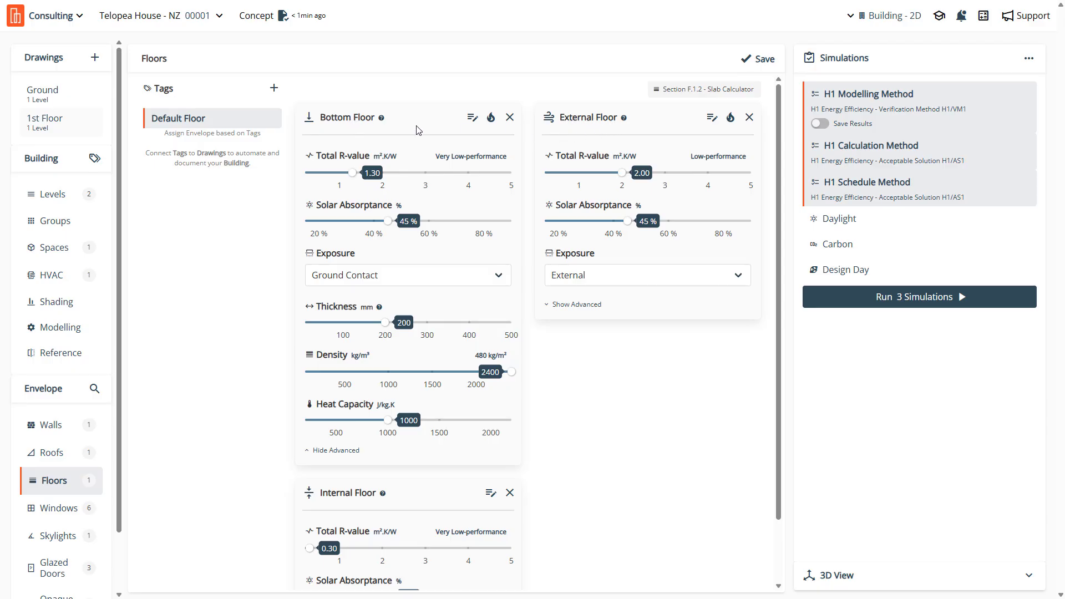
click(471, 120)
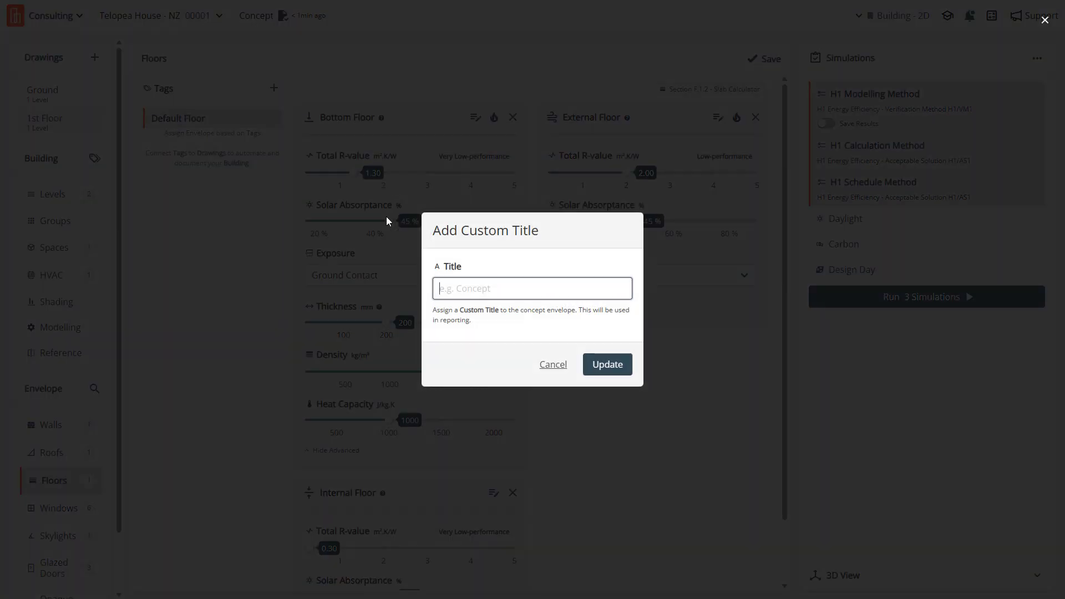
text(Slab-on-ground)
click(610, 366)
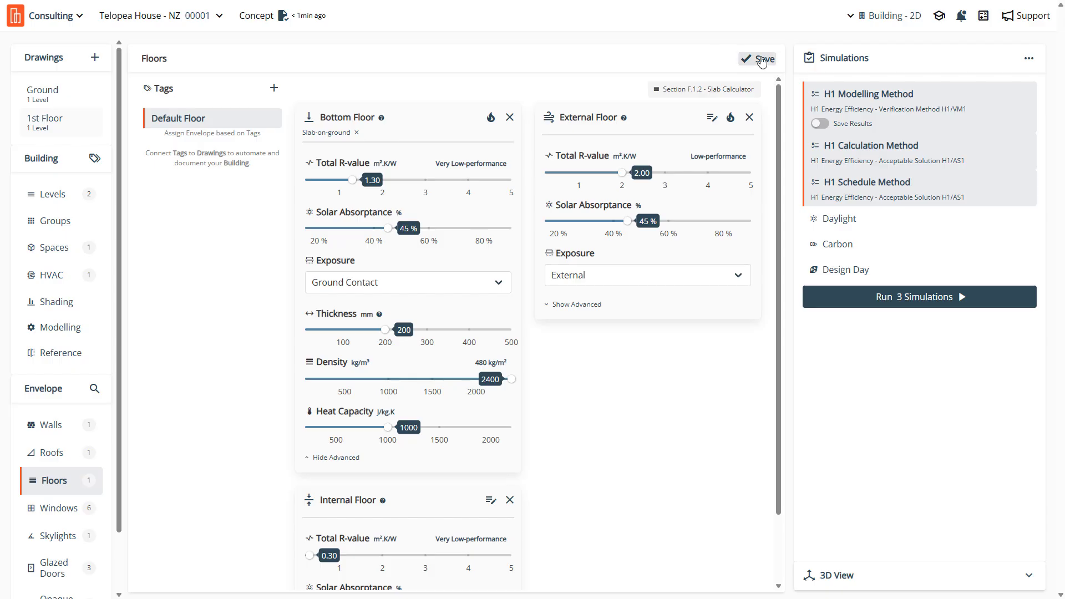
click(760, 59)
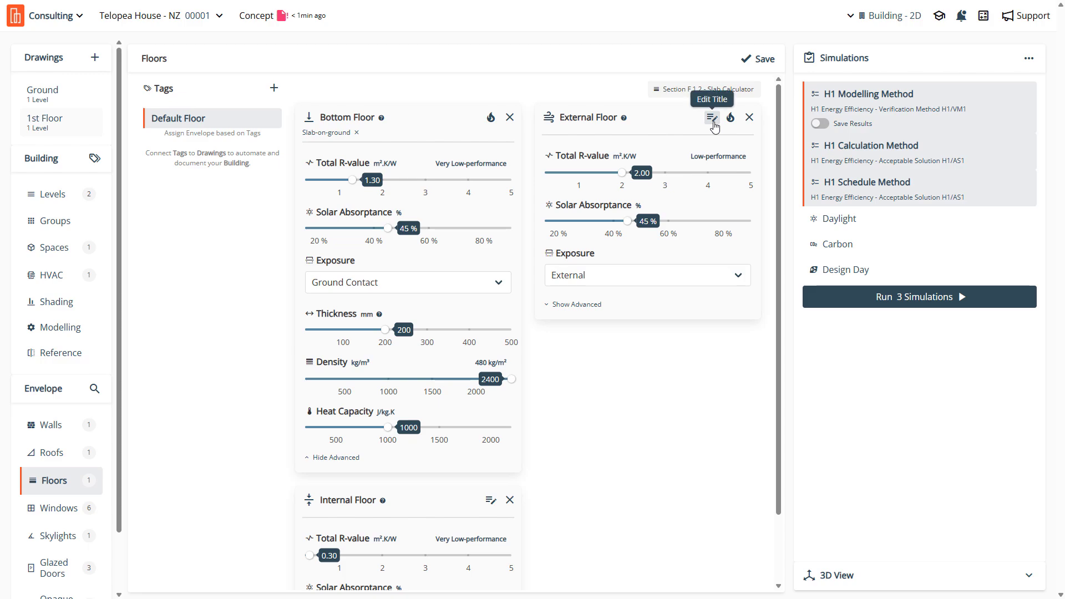
Save the floor settings and examine the underside of the upper-floor overhang in the building's 3D view
click(823, 577)
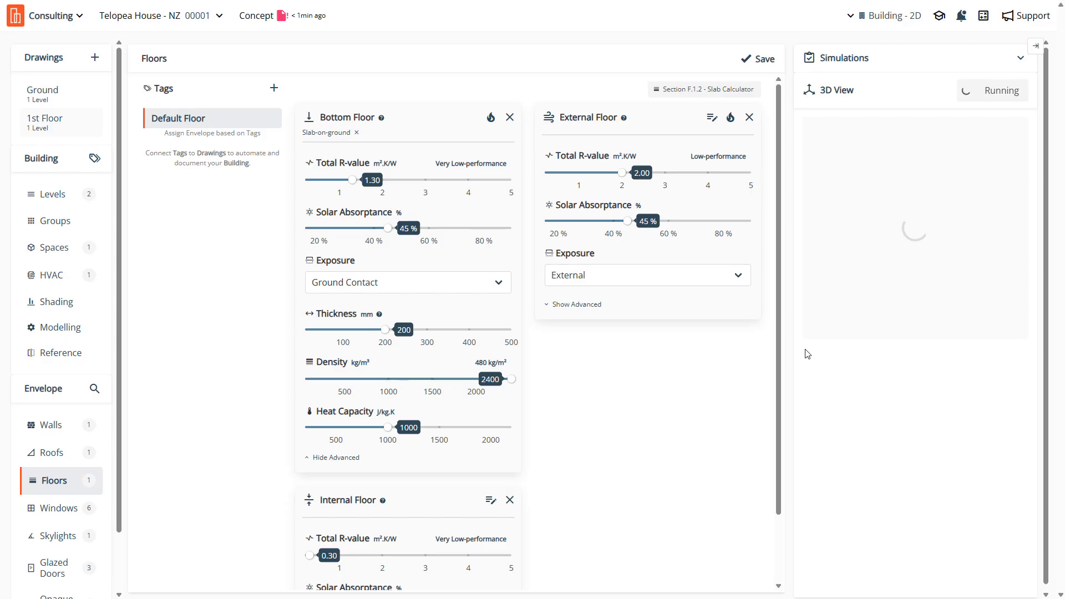
click(758, 59)
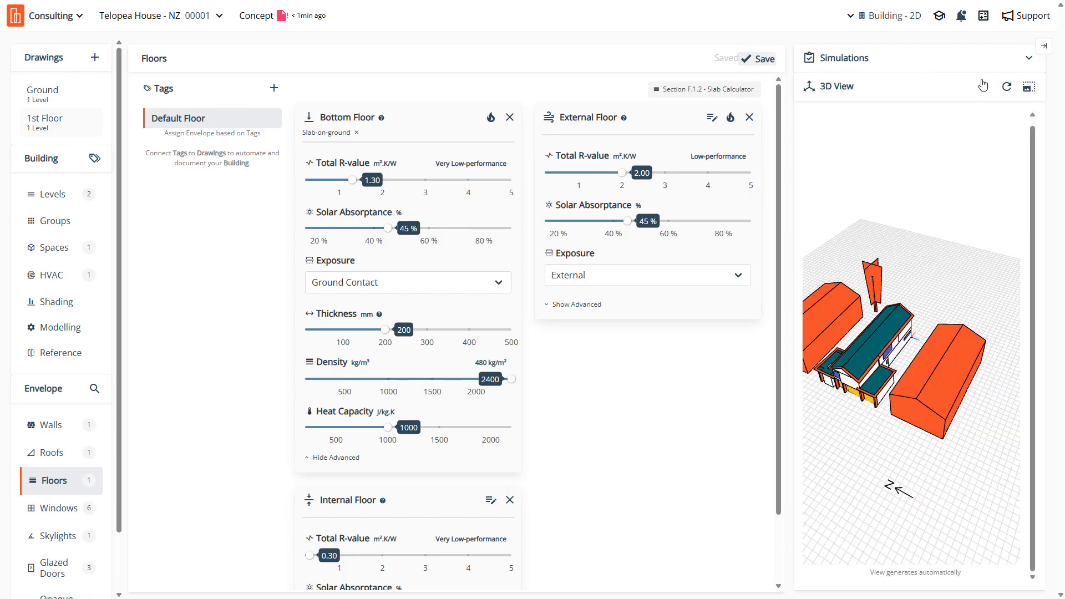
scroll(875, 375, up, 10)
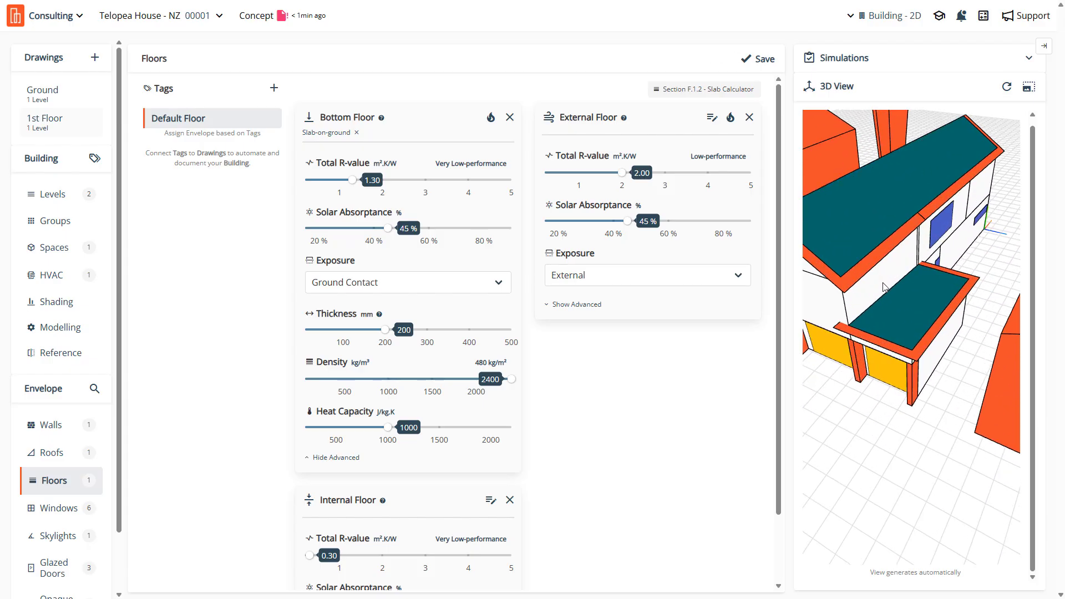
drag(889, 284, 1064, 232)
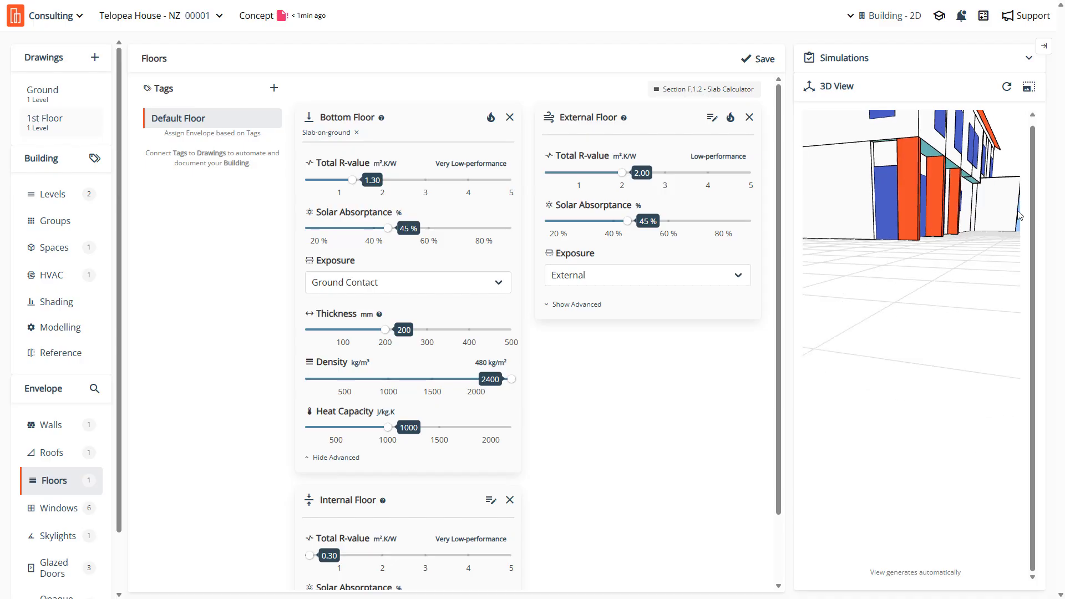
drag(961, 171, 887, 179)
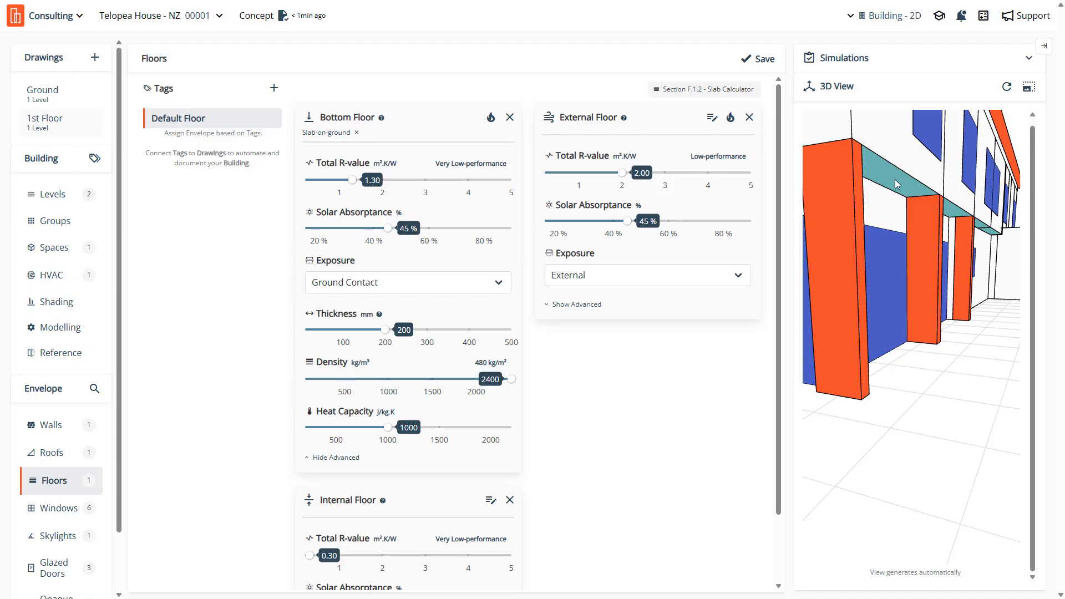
Give the default External Floor the custom title "Level 1 Floor Overhang" and save the floor settings
click(712, 119)
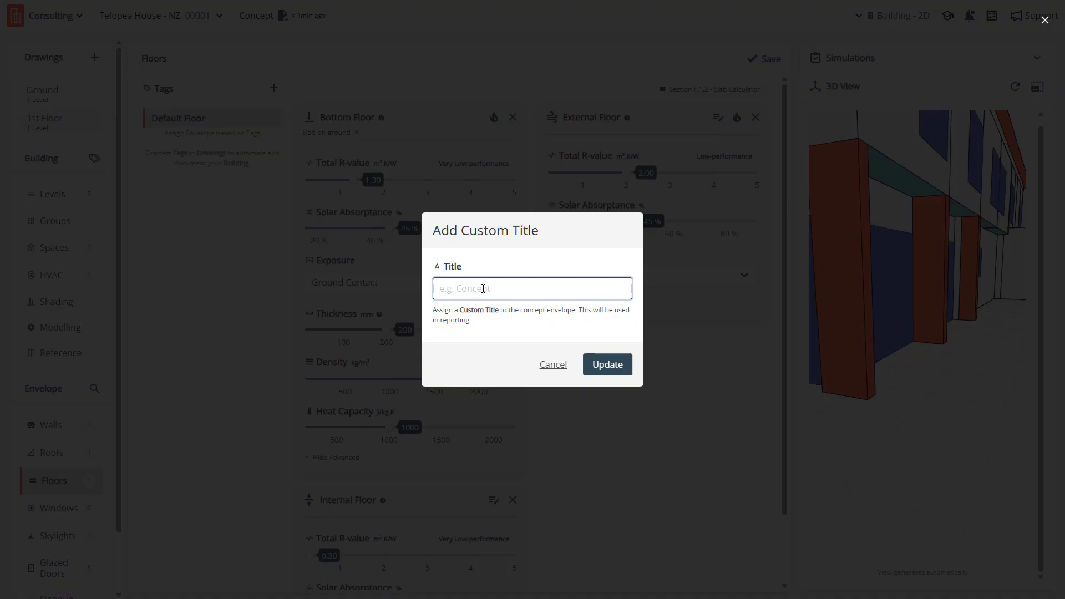
text(Level 1 Floor Overhang)
click(609, 365)
click(765, 60)
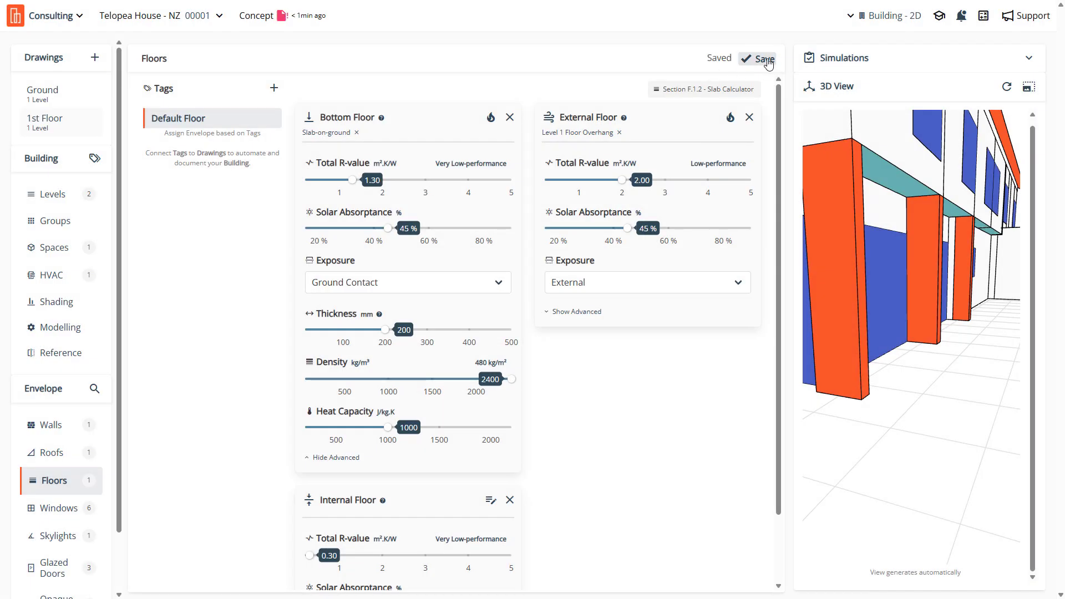
Give the default Internal Floor the custom title "Internal Floor" and save the floor settings
scroll(355, 410, down, 2)
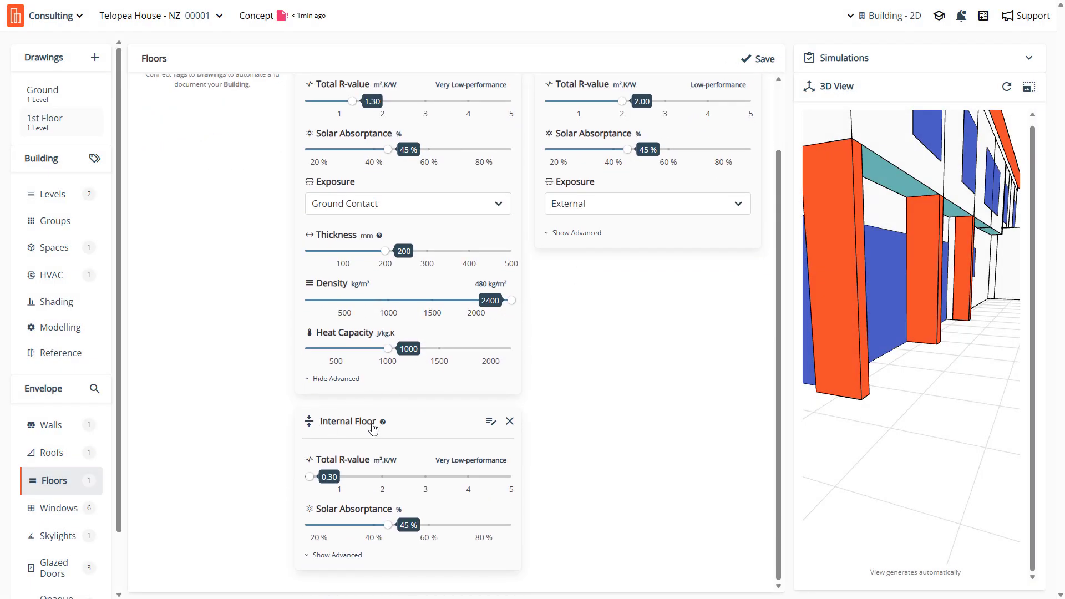
click(489, 422)
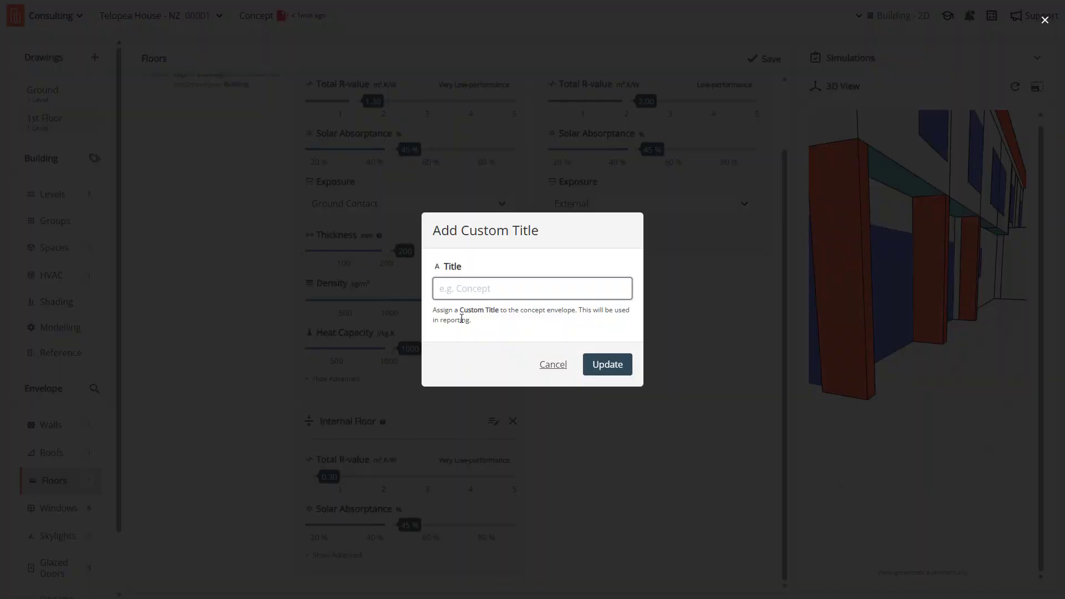
text(IN)
key(Delete)
text(nternal Floor)
click(631, 367)
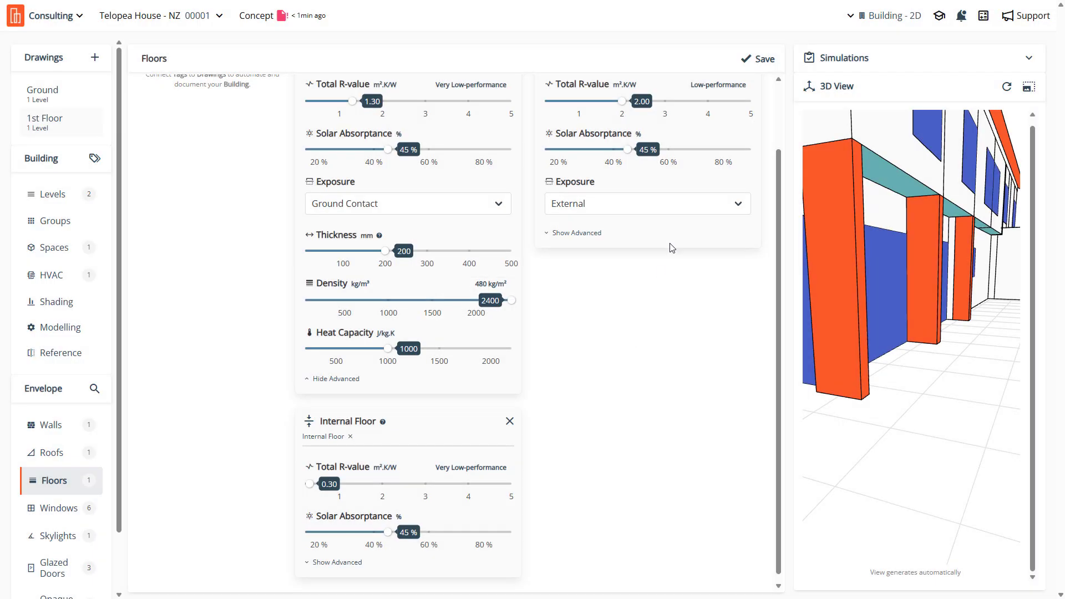
click(765, 61)
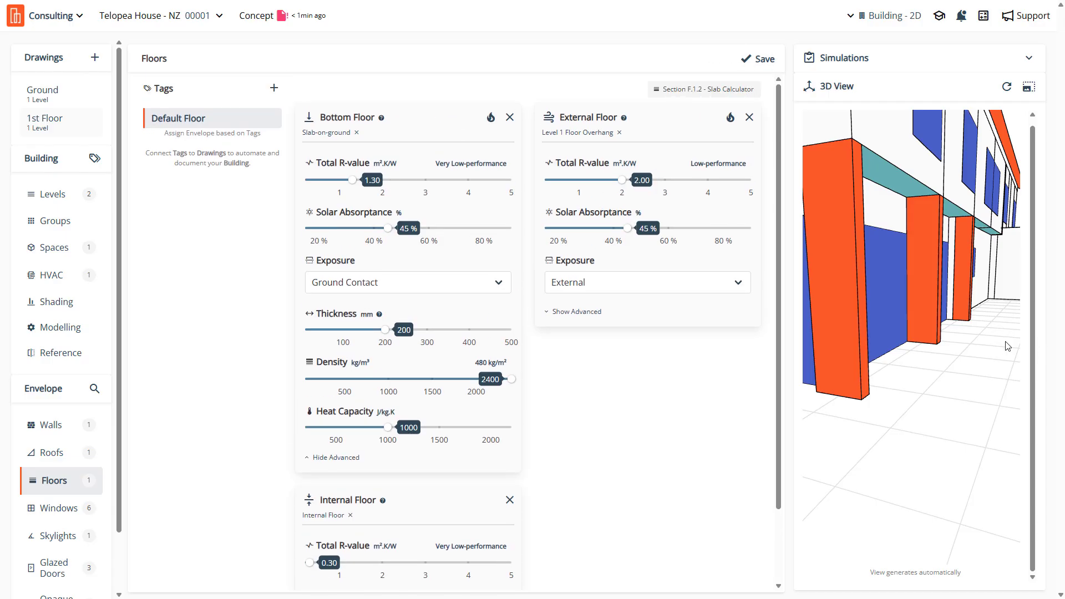
Review the envelope's Top Roof and Typical Roof settings and compare them with the roofs in the 3D view
drag(1007, 346, 931, 365)
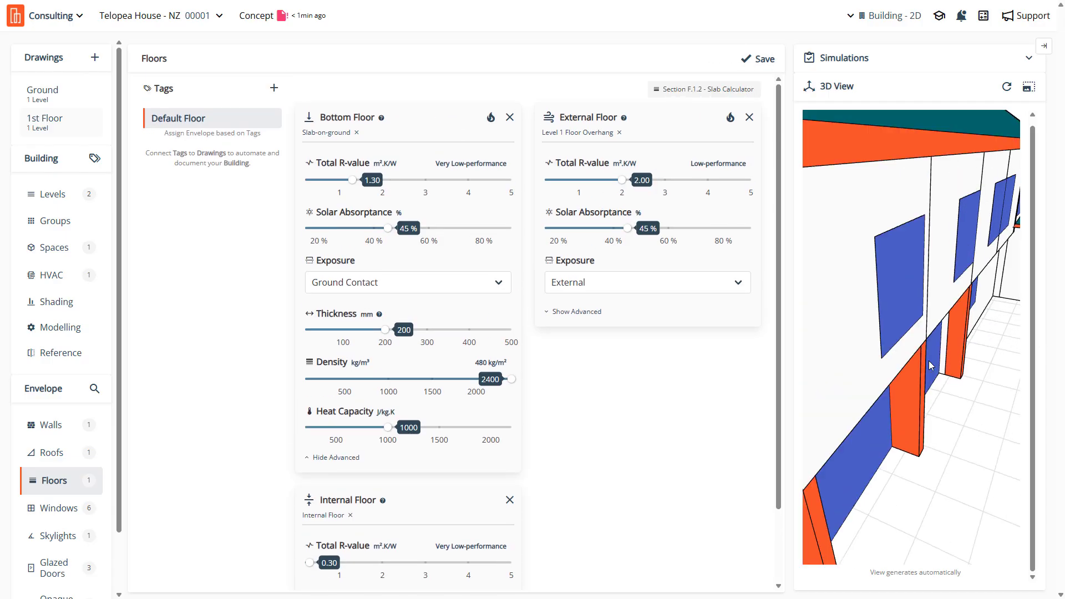
click(50, 452)
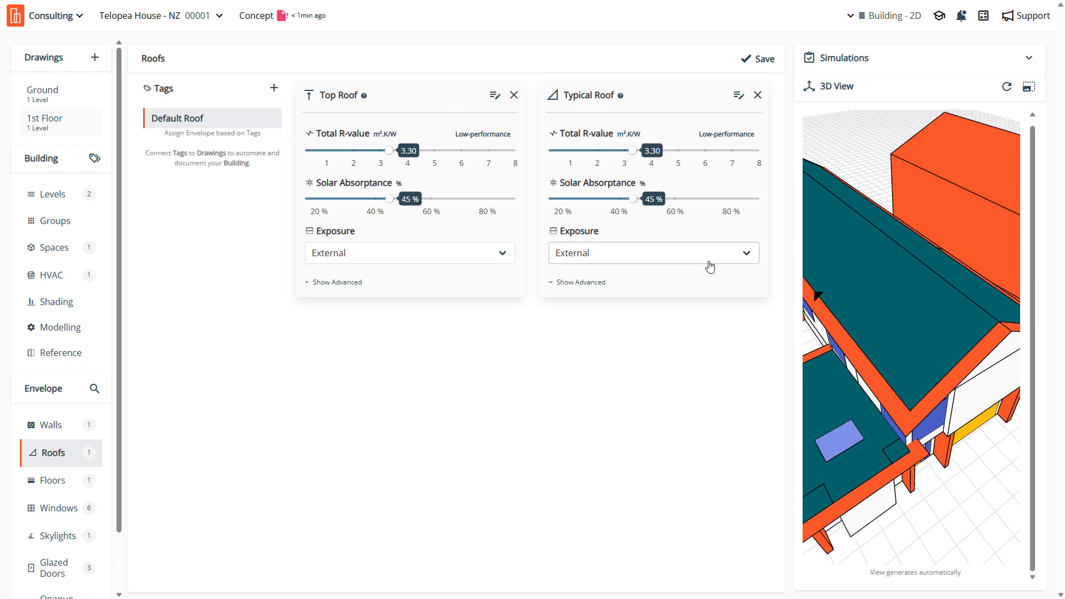
click(195, 28)
click(382, 355)
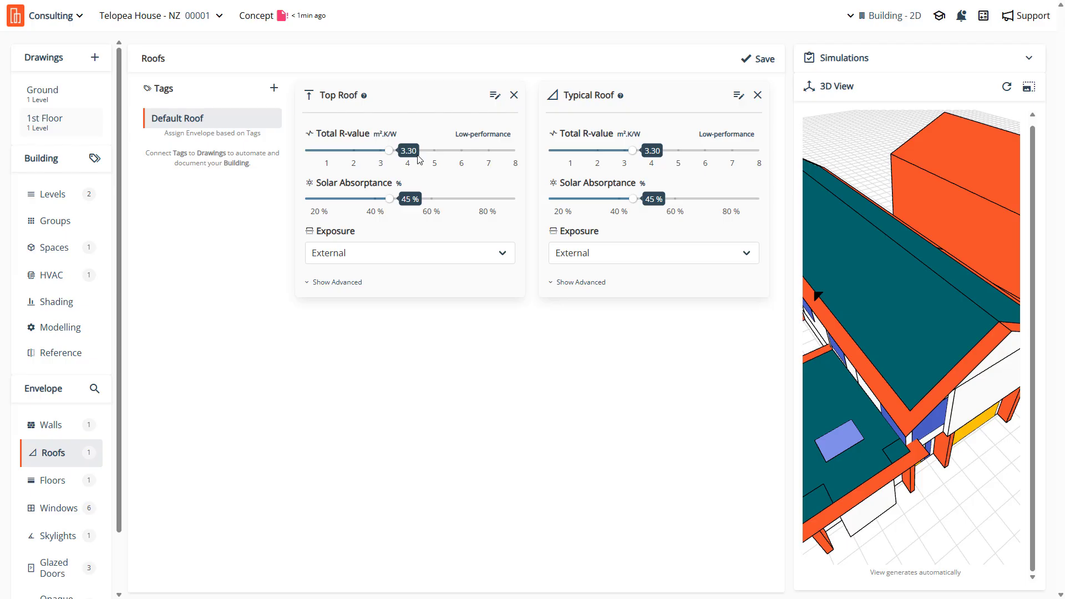
mouse_move(928, 380)
mouse_down()
mouse_move(945, 352)
mouse_move(938, 370)
mouse_move(917, 360)
mouse_move(828, 368)
mouse_move(932, 378)
mouse_up()
scroll(938, 371, up, 2)
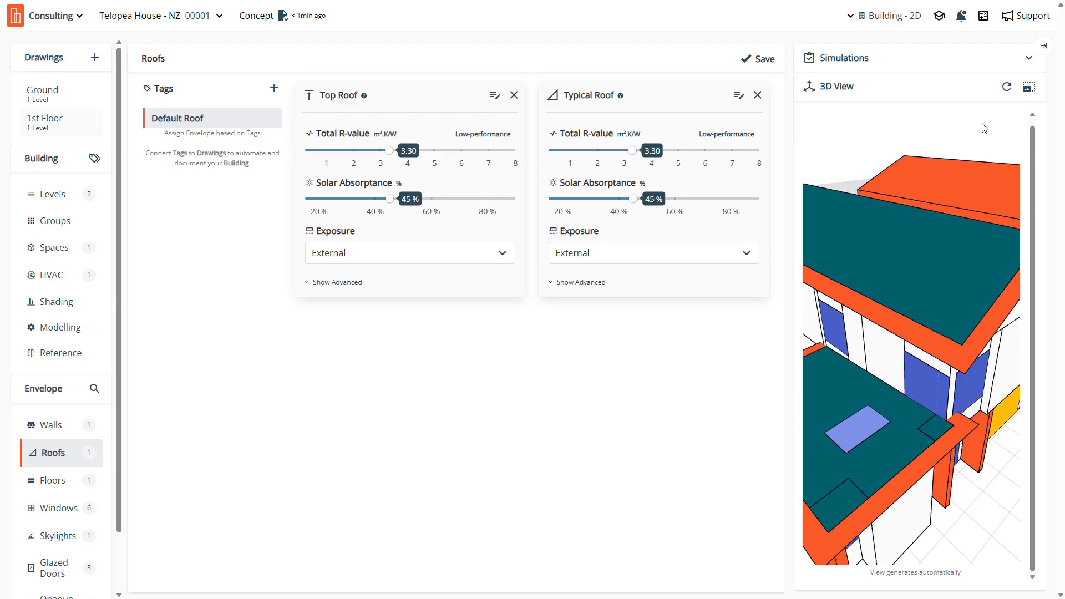
Open the enlarged 3D model, hide its roof elements, and examine the internal floors and the rooms beneath the main and lower roofs
click(1028, 87)
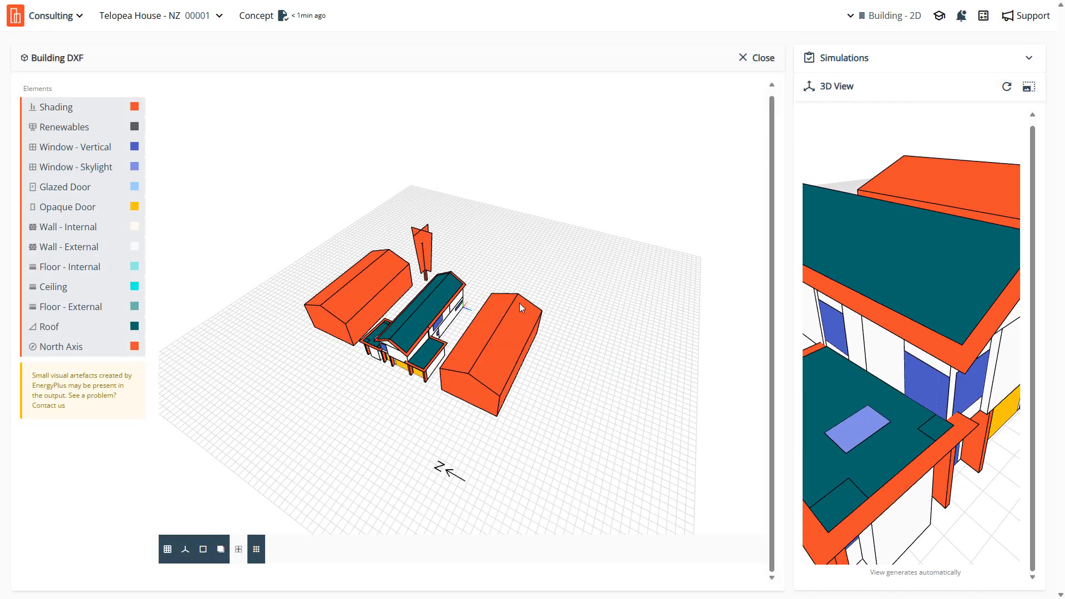
scroll(471, 327, up, 10)
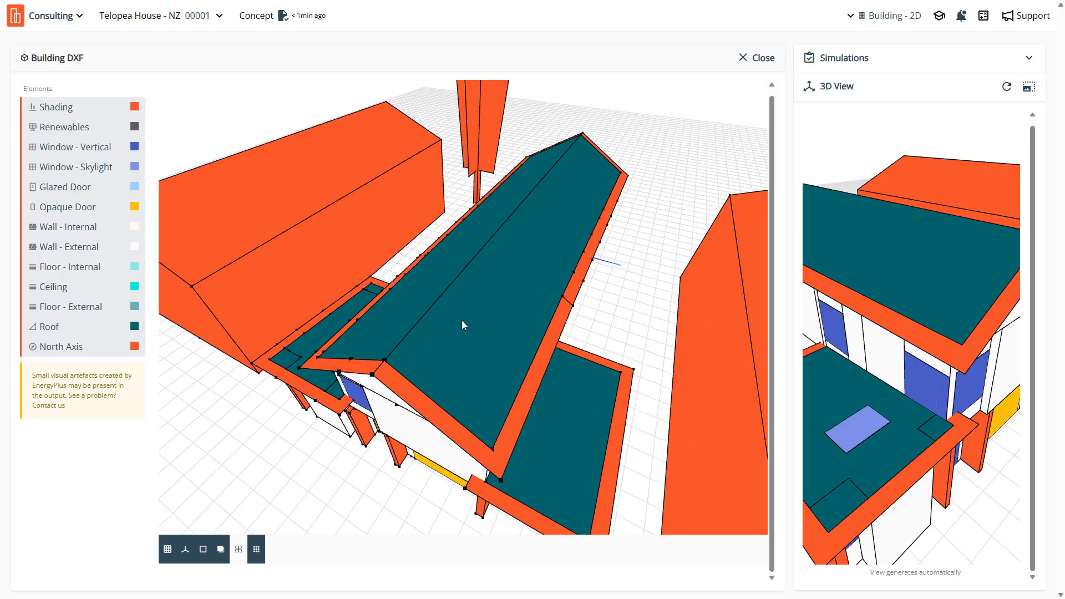
drag(462, 324, 405, 304)
click(62, 331)
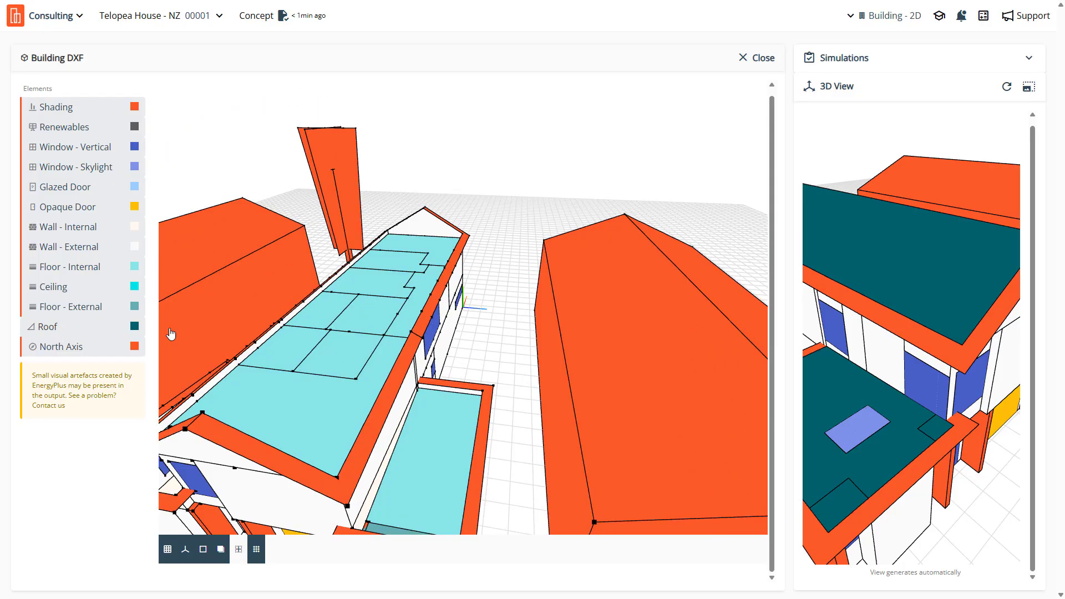
drag(171, 333, 302, 329)
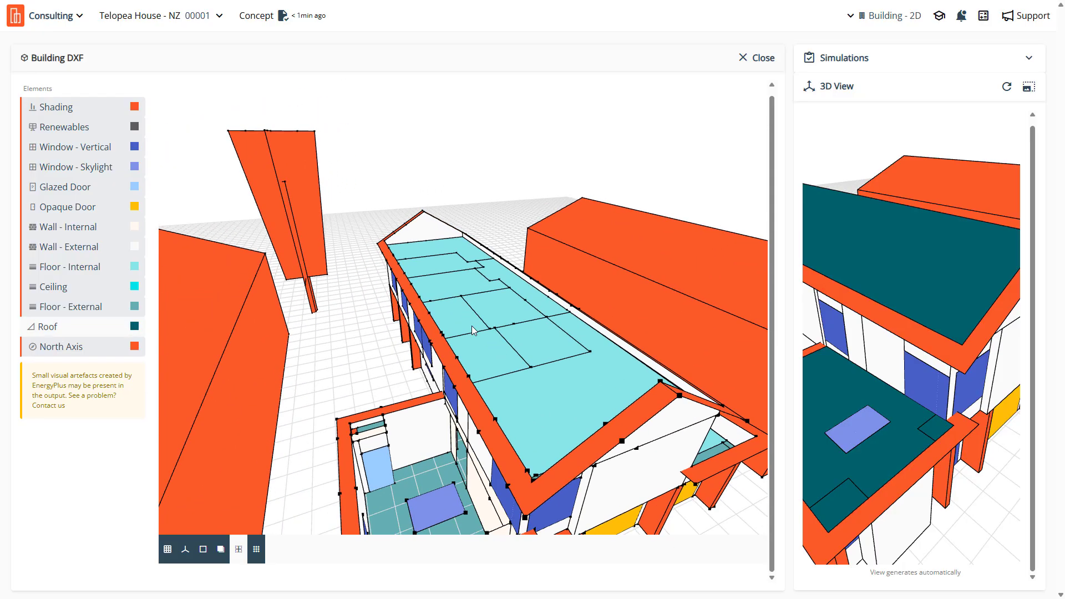
drag(472, 331, 430, 228)
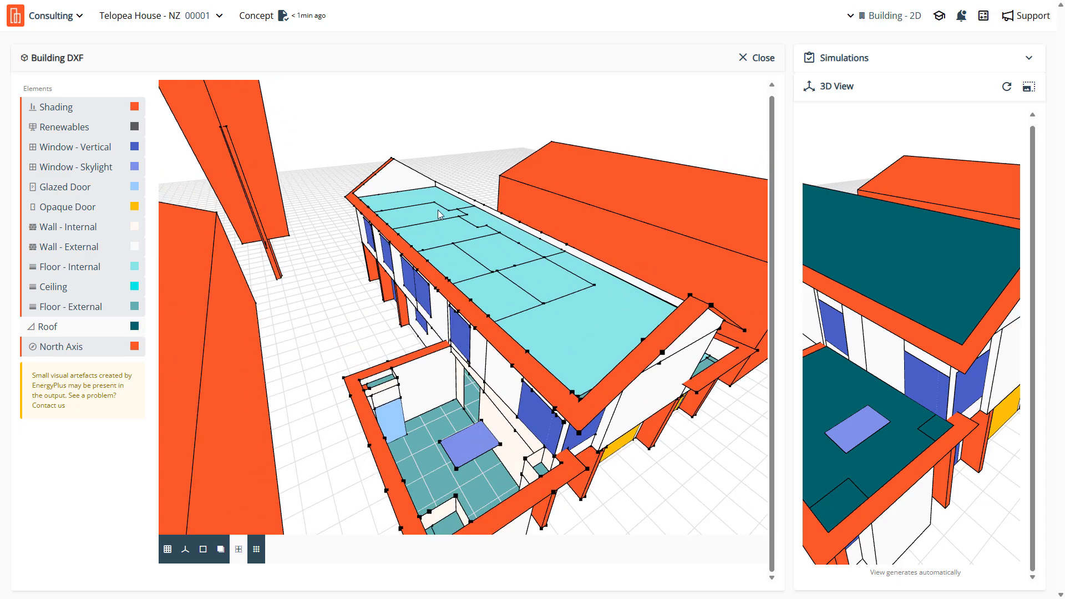
drag(515, 332, 496, 381)
drag(472, 420, 454, 363)
scroll(449, 358, up, 2)
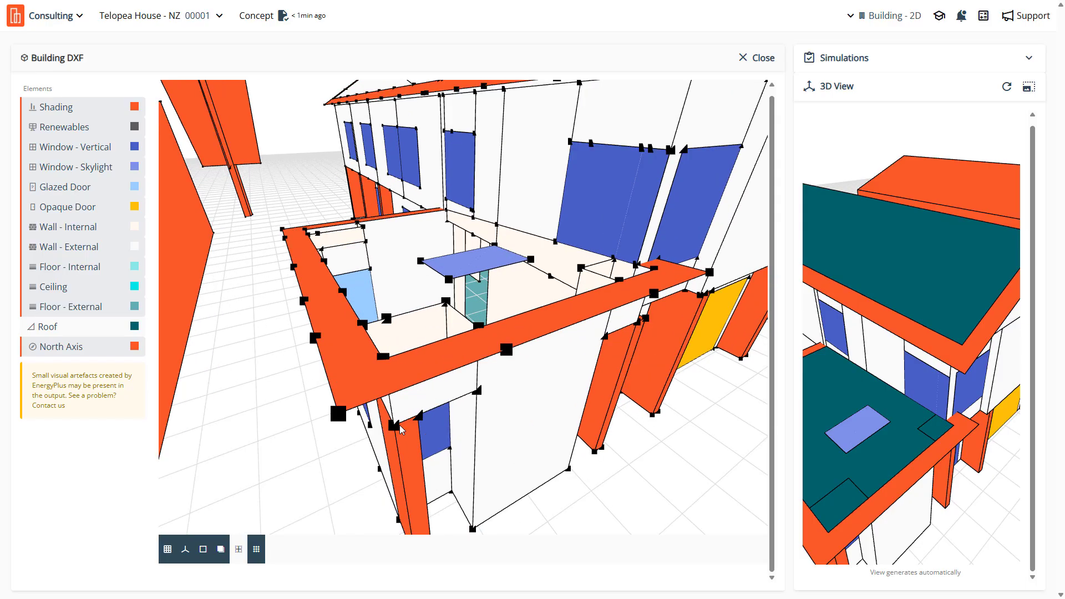
Turn off the corner-point markers, examine the roofless model around to the garage side, and close the enlarged model
scroll(400, 425, down, 5)
click(257, 552)
drag(398, 349, 463, 427)
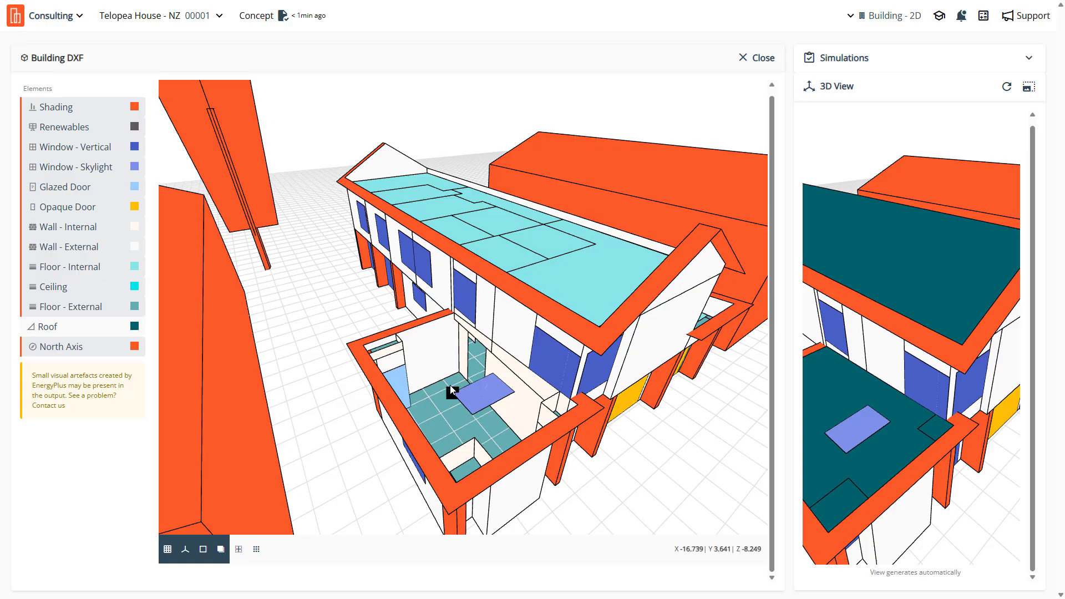
drag(450, 383, 406, 371)
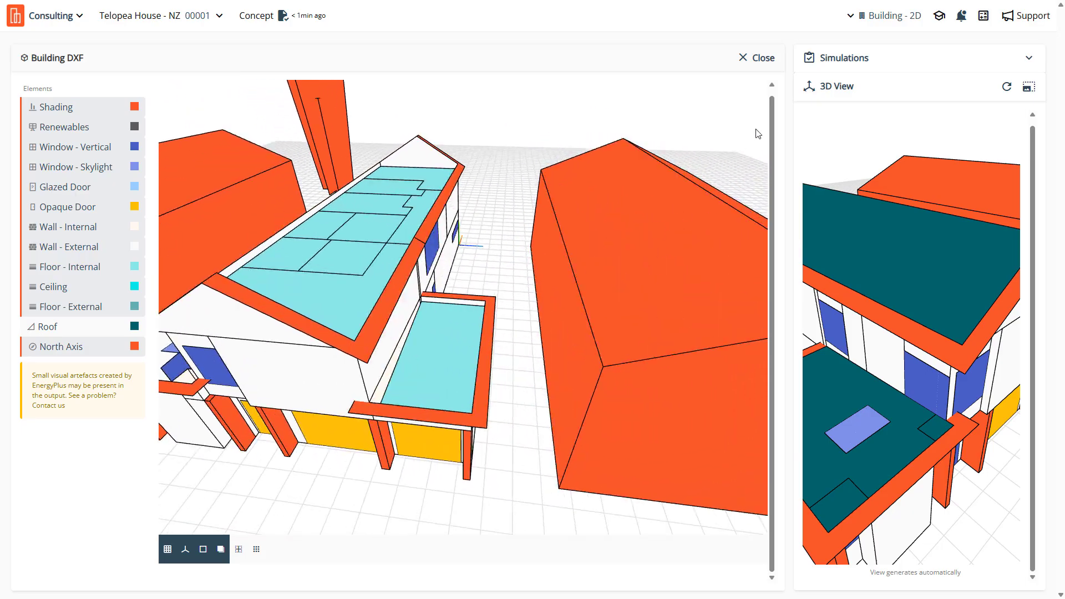
click(764, 59)
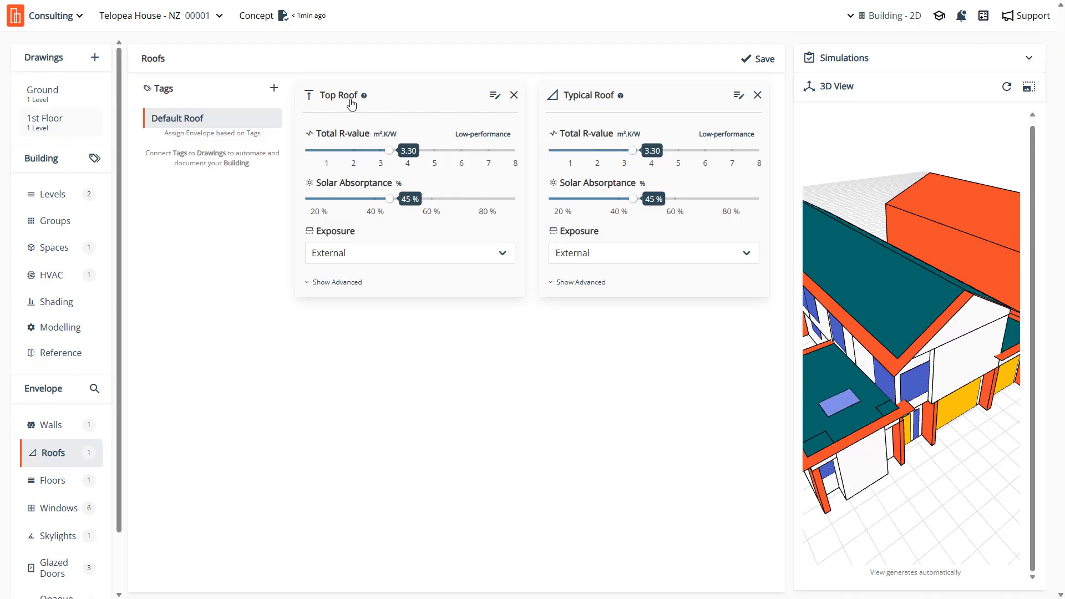
Give the default Top Roof the custom title "Cold Roof System"
click(493, 97)
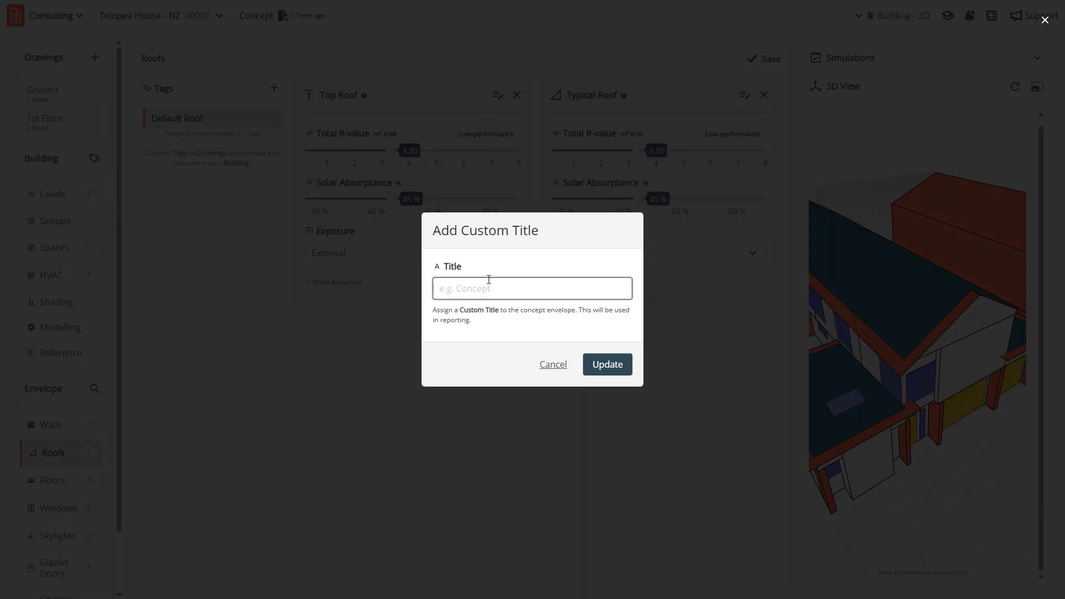
text(Cold Roof System)
click(606, 365)
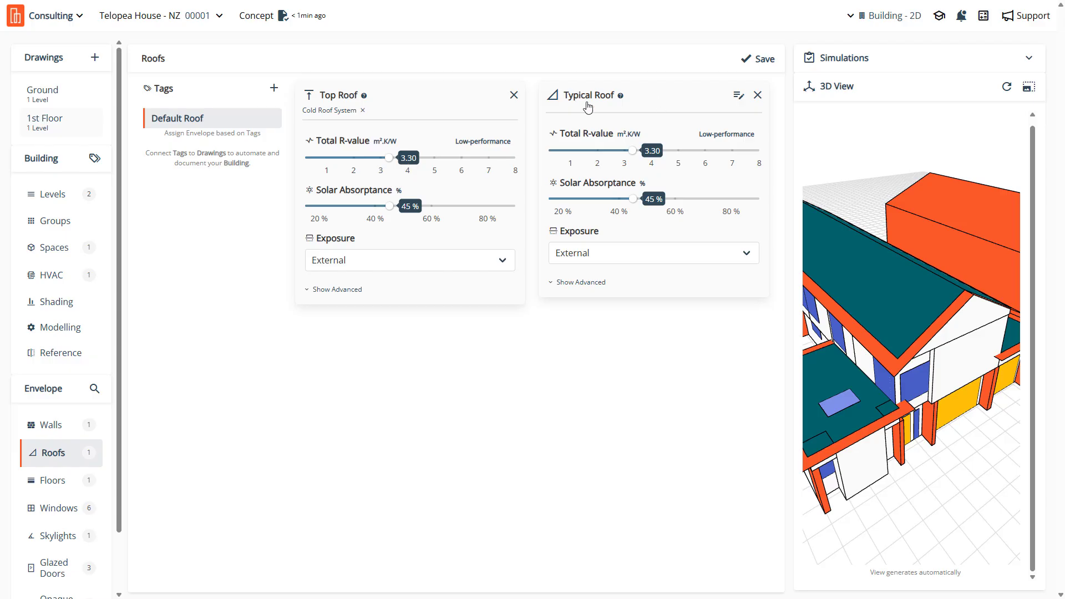
Give the default Typical Roof the custom title "Garage Roof" and save the roof settings
drag(870, 331, 965, 365)
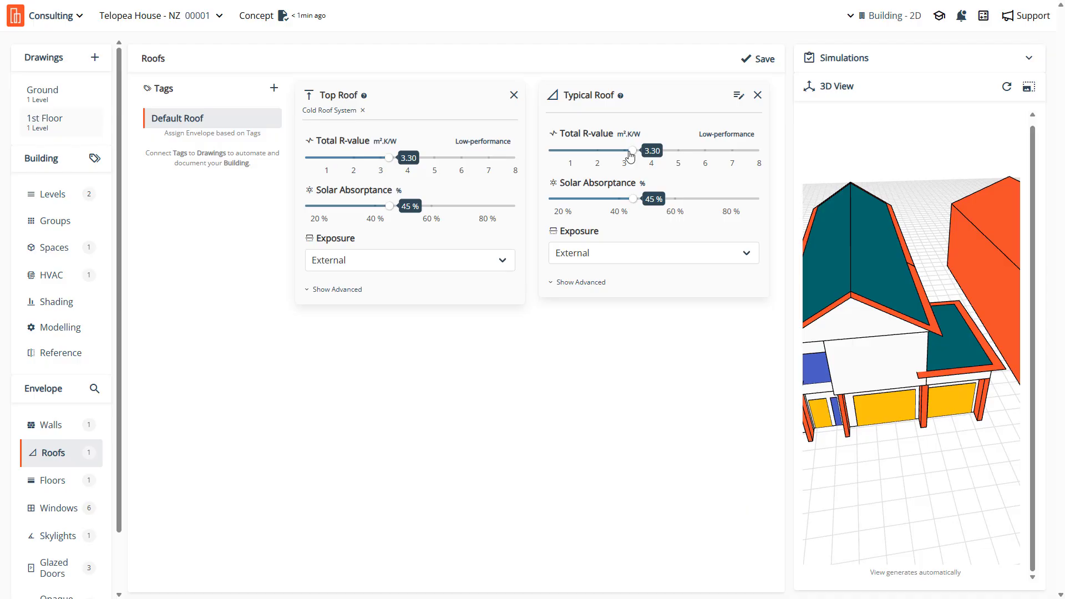
click(738, 95)
text(Garage Roof)
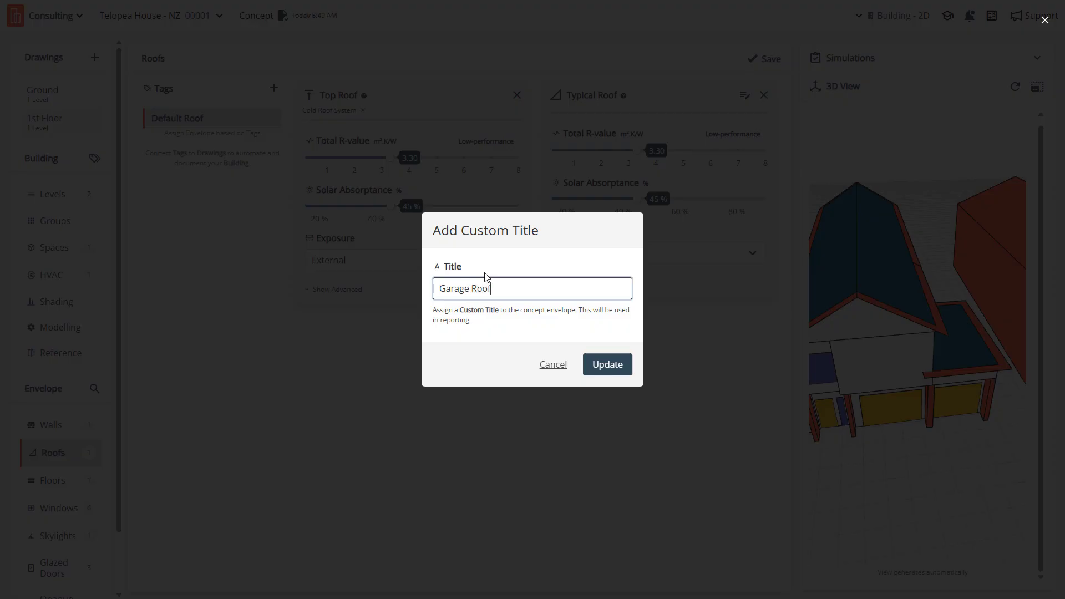
click(616, 364)
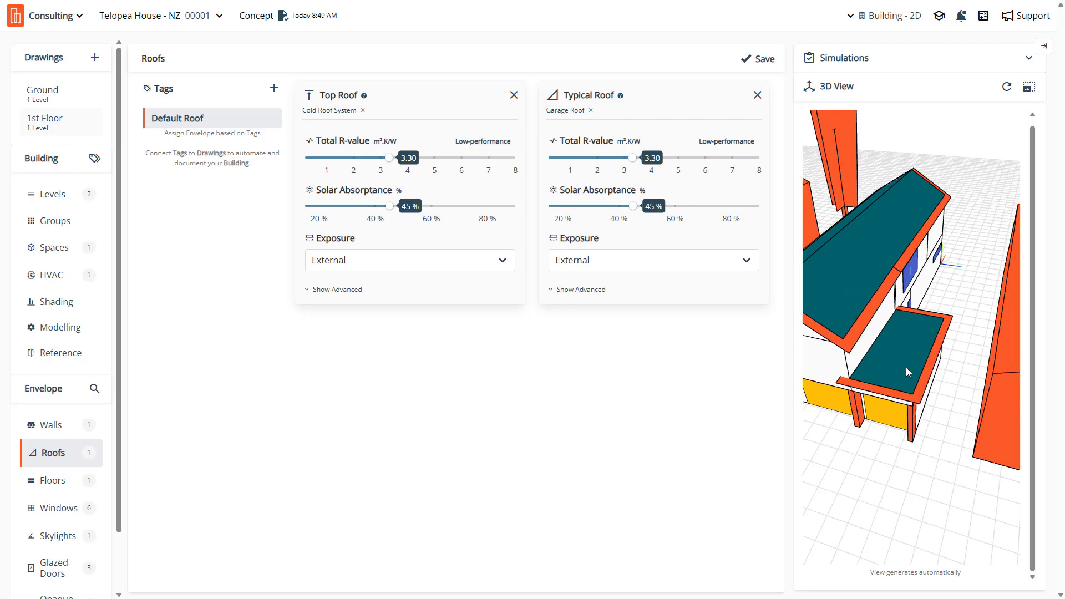
click(761, 60)
Review the default External Wall and Internal Wall settings and save the whole Concept design
click(54, 426)
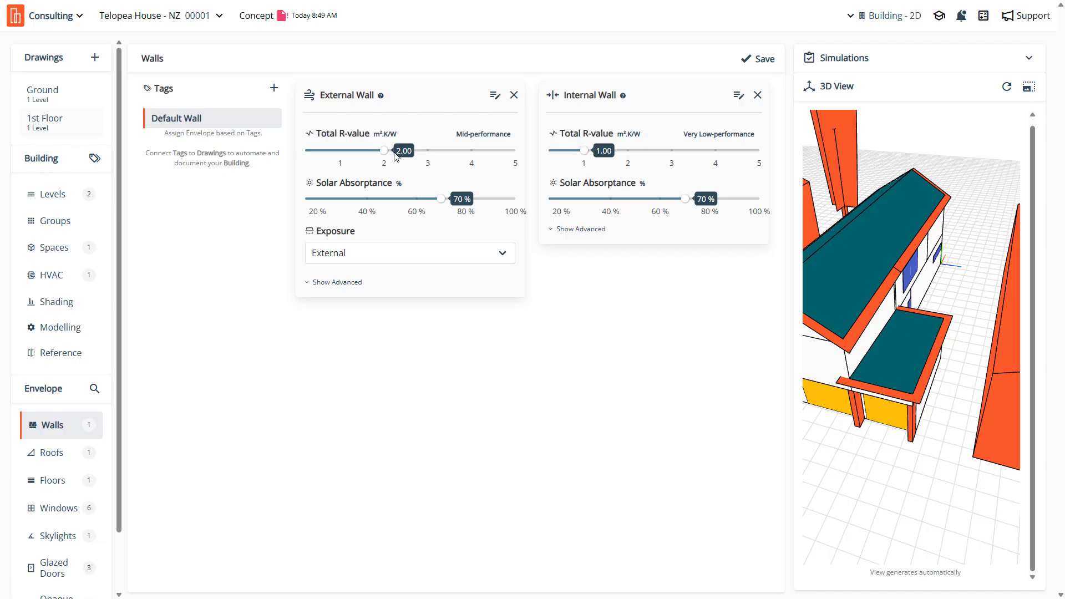
mouse_move(281, 17)
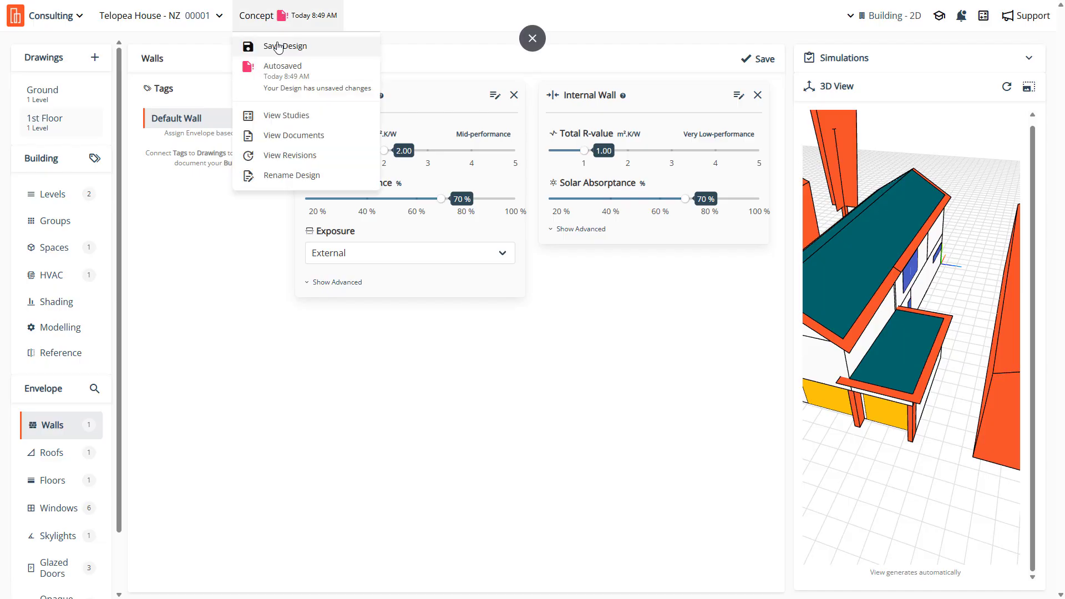
click(279, 46)
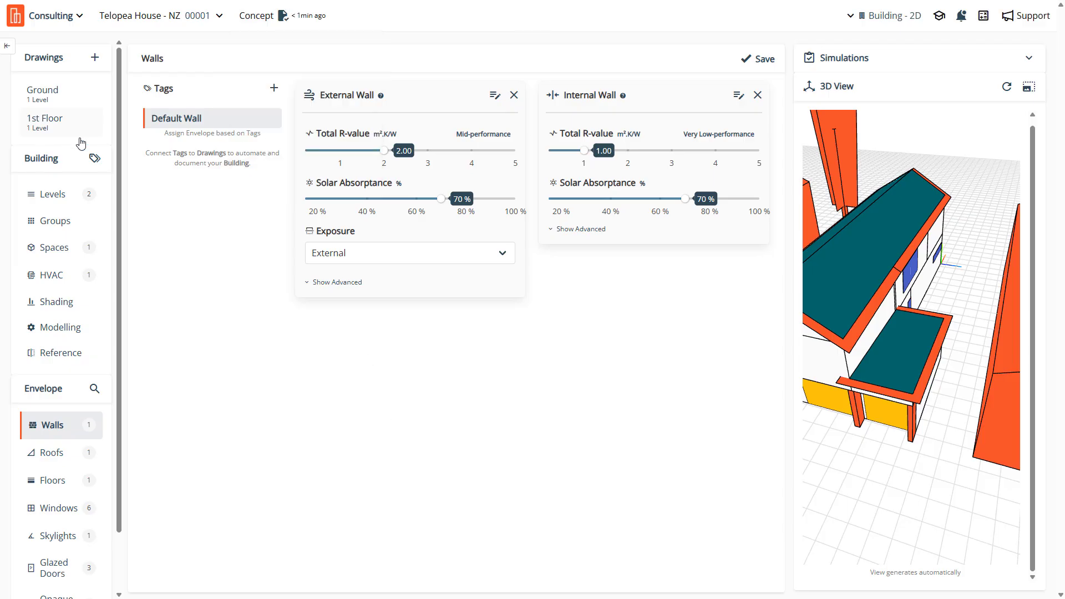
Rename the H1 Housing tag as "Upper Walls", give it a blue colour and save the tags
click(95, 158)
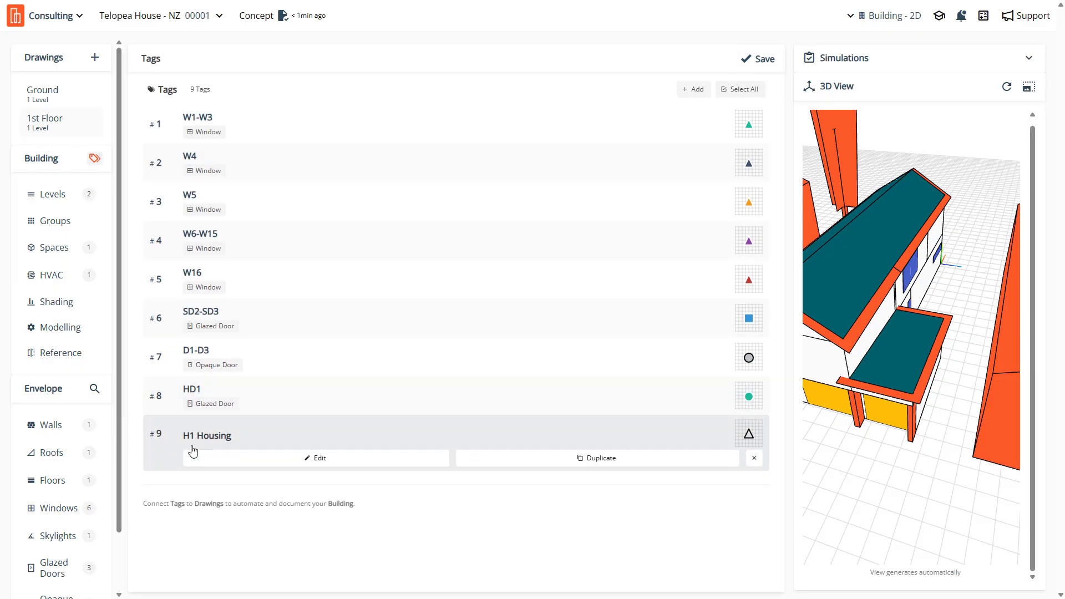
click(297, 459)
key(ctrl+a)
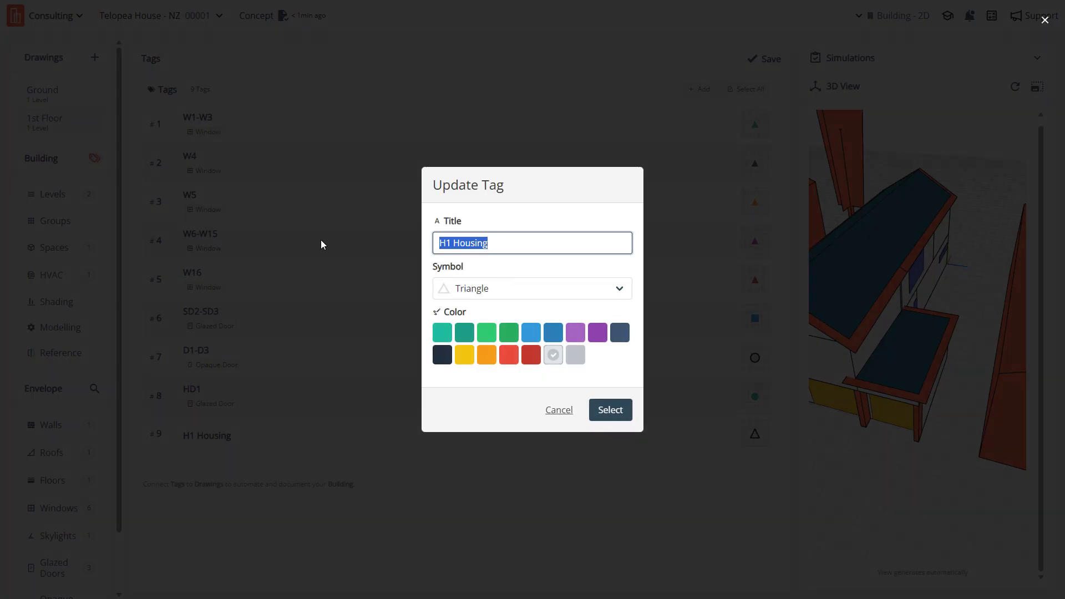
text(Upper Walls)
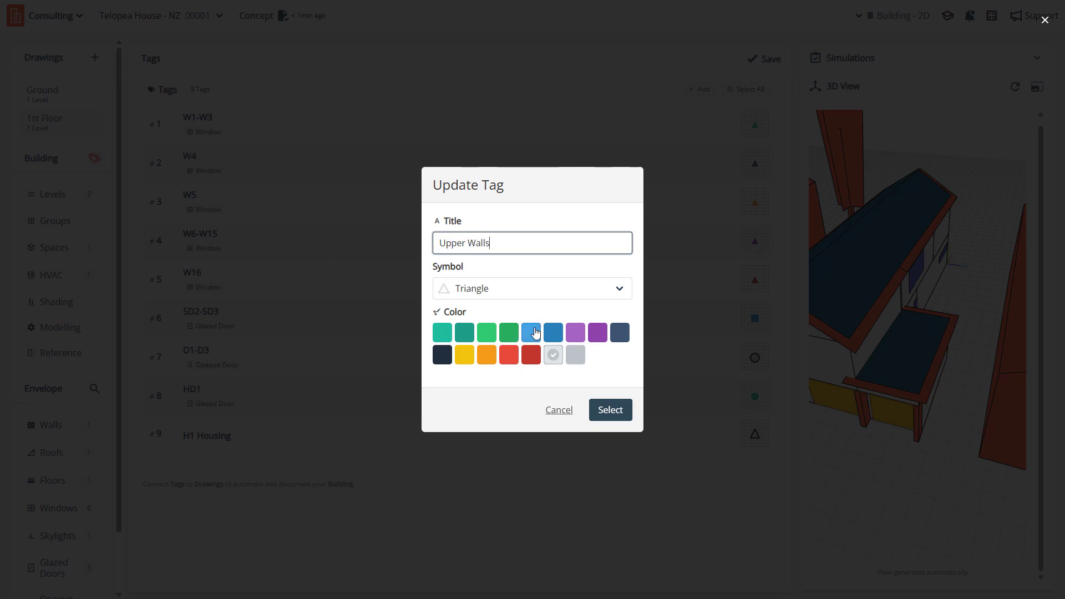
click(553, 333)
click(599, 410)
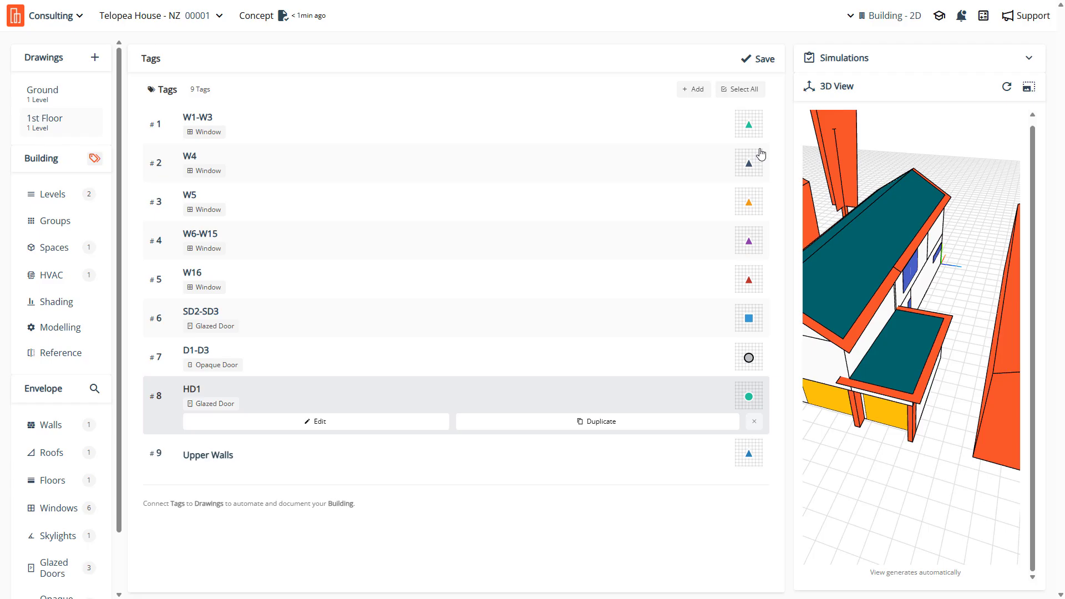
click(758, 59)
Open the 1st Floor drawing
click(67, 121)
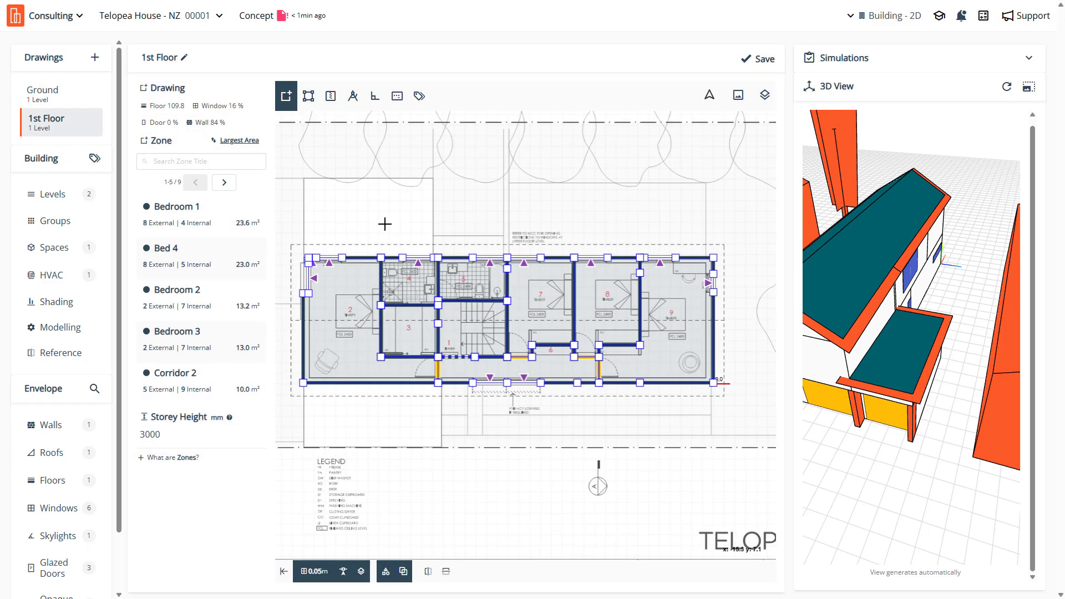
scroll(387, 220, down, 1)
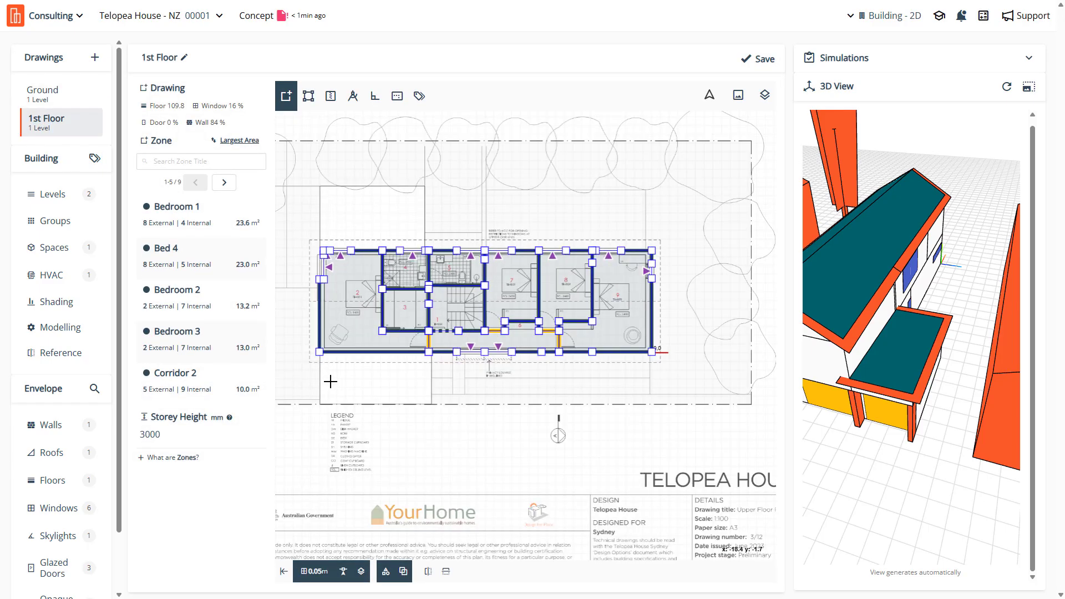
scroll(341, 257, up, 1)
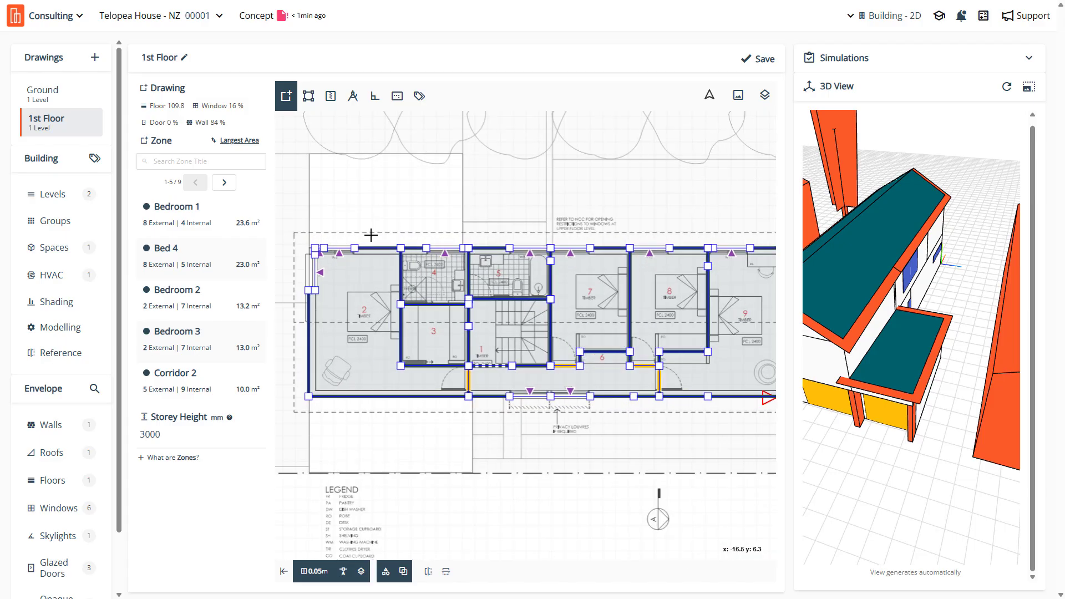
click(374, 255)
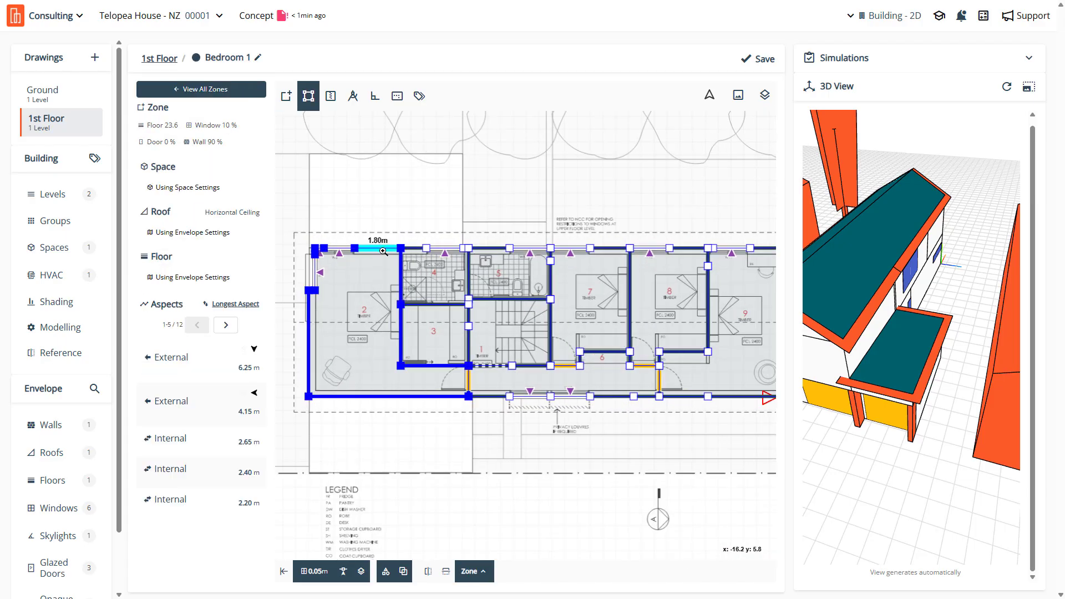
scroll(407, 260, down, 2)
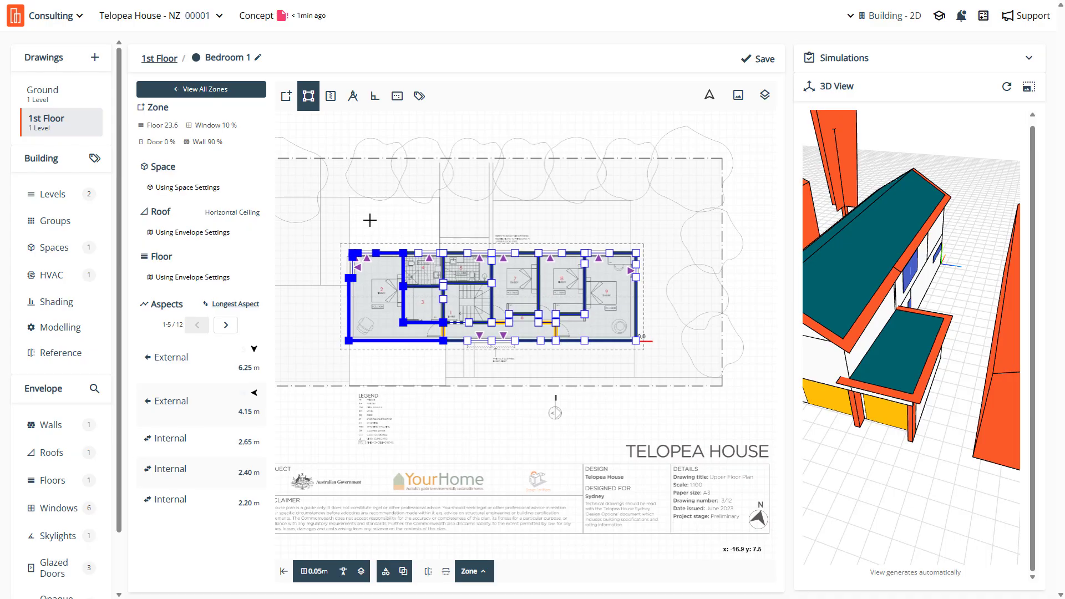
click(321, 212)
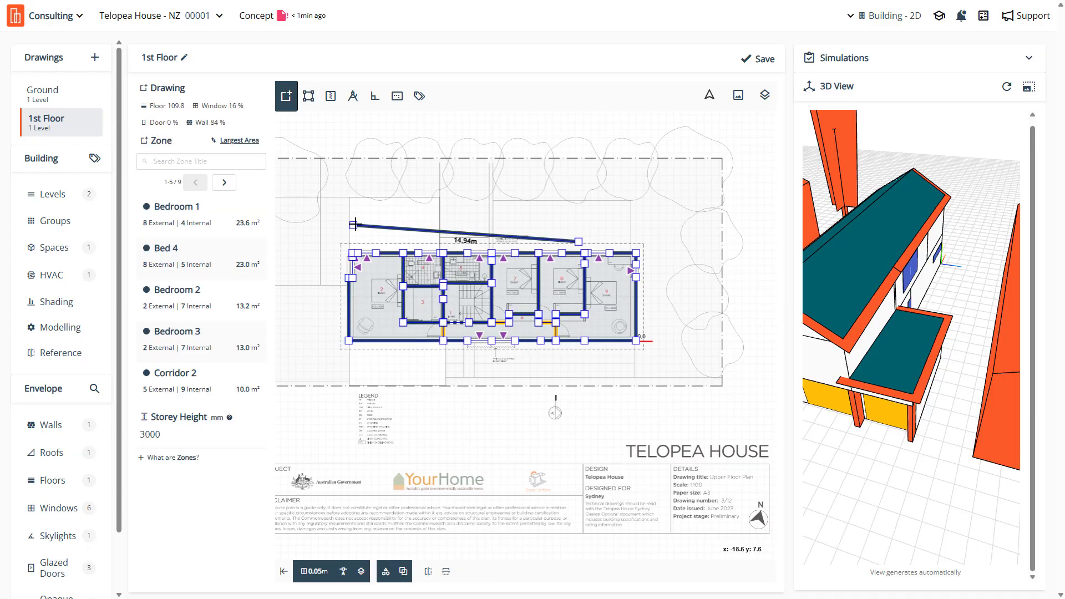
Select all external walls and windows around the 1st Floor perimeter with the Tag tool
click(419, 96)
drag(312, 259, 665, 225)
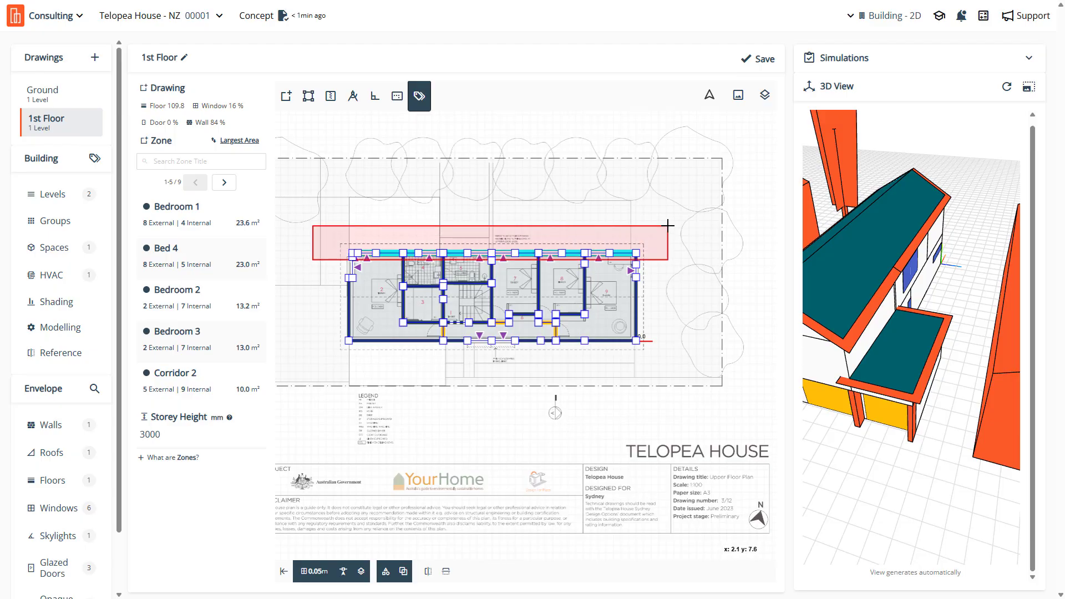
drag(664, 352, 627, 233)
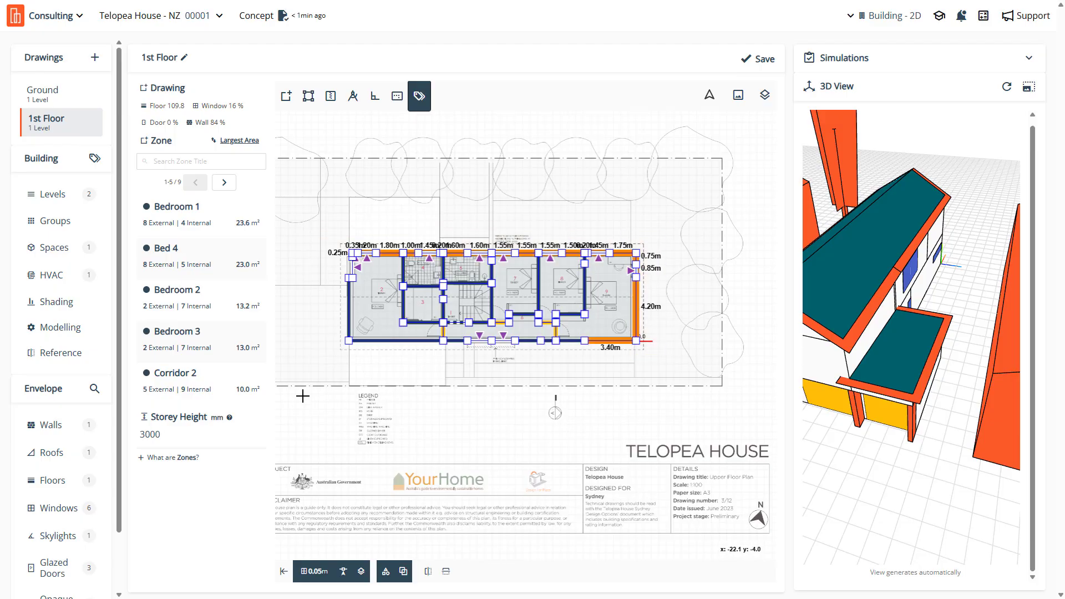
drag(314, 375, 594, 334)
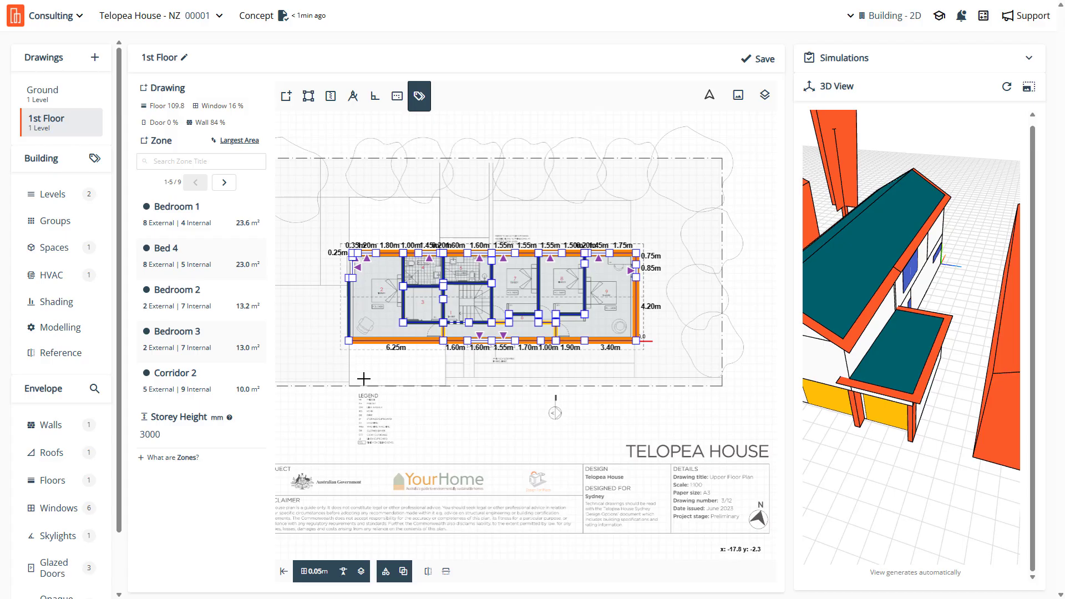
drag(353, 375, 335, 226)
Apply the Upper Walls tag to the selected 1st Floor perimeter in place of the W16 tag
scroll(322, 244, up, 3)
scroll(342, 273, up, 3)
mouse_move(261, 261)
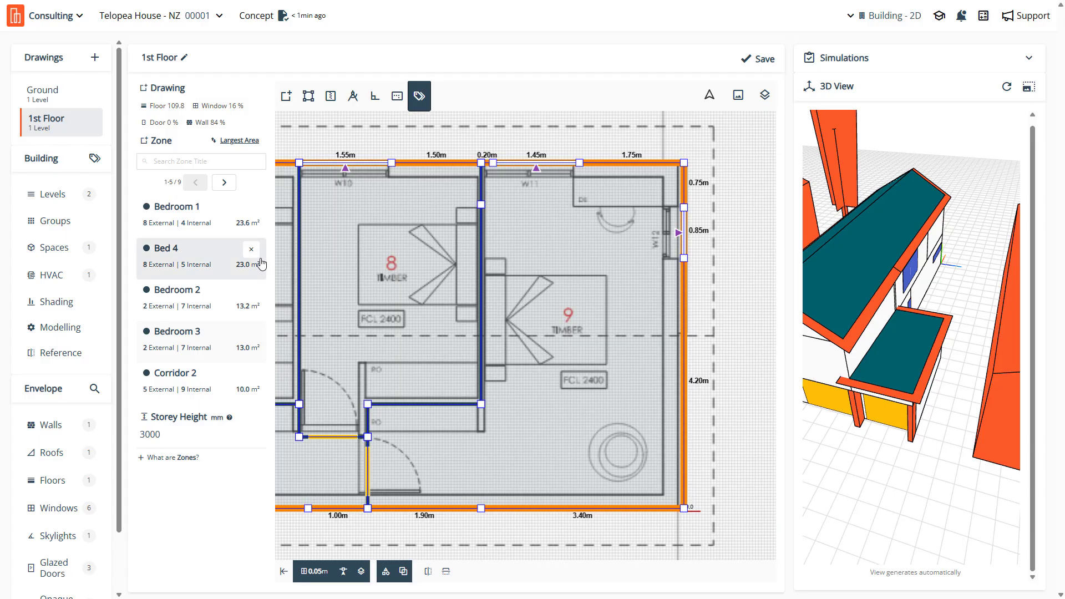
scroll(638, 300, down, 4)
scroll(610, 299, down, 3)
scroll(536, 297, up, 3)
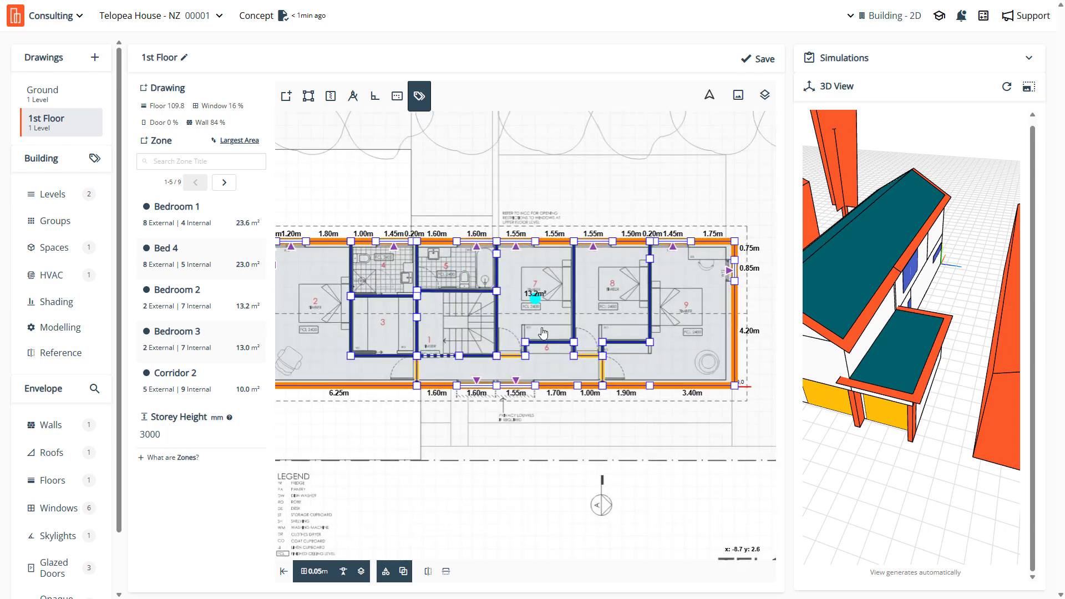
scroll(409, 305, down, 3)
scroll(379, 301, up, 2)
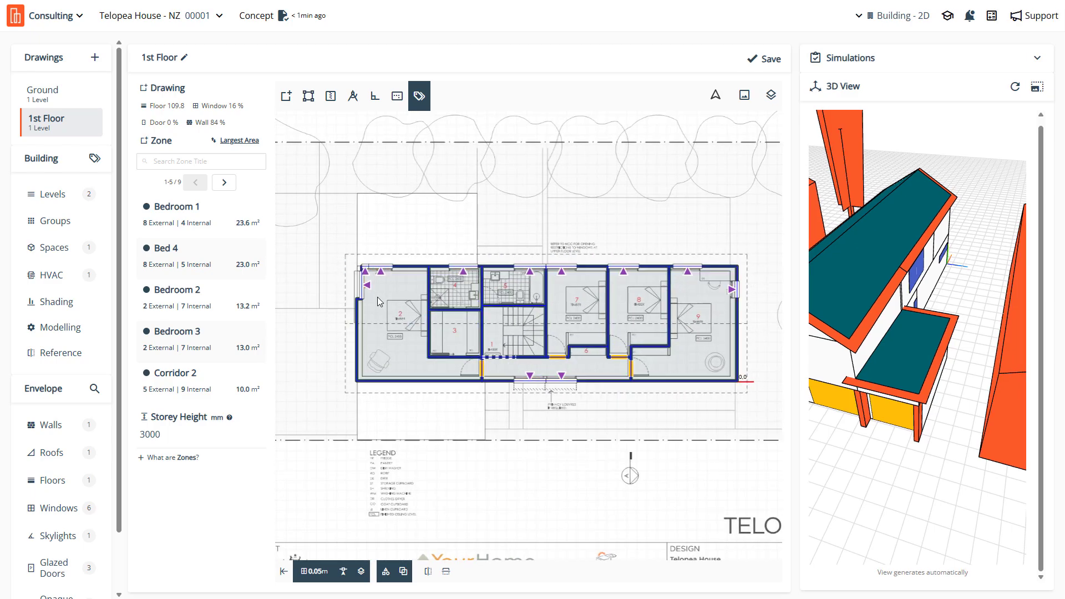
click(378, 297)
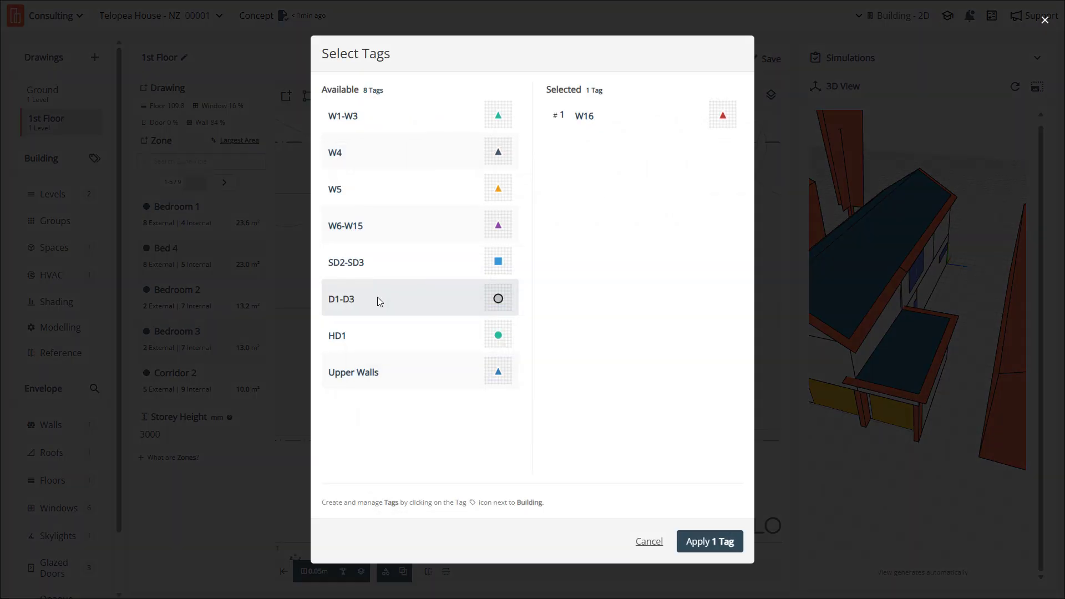
click(395, 387)
click(612, 117)
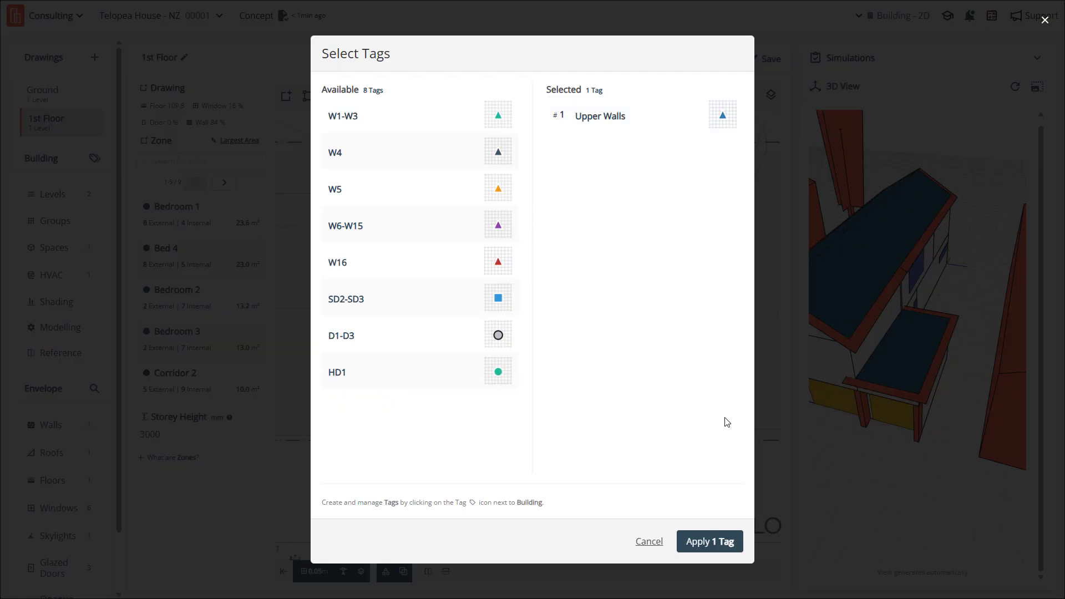
click(724, 542)
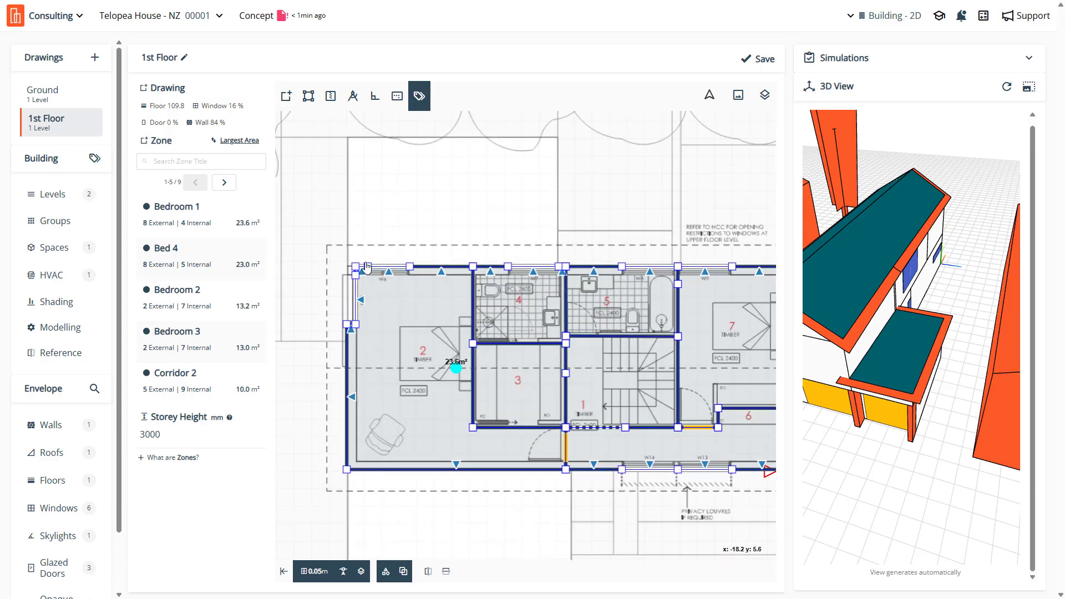
Select windows W15, W6 and W7 and the short corner window of Bedroom 1 for tagging
scroll(355, 300, up, 3)
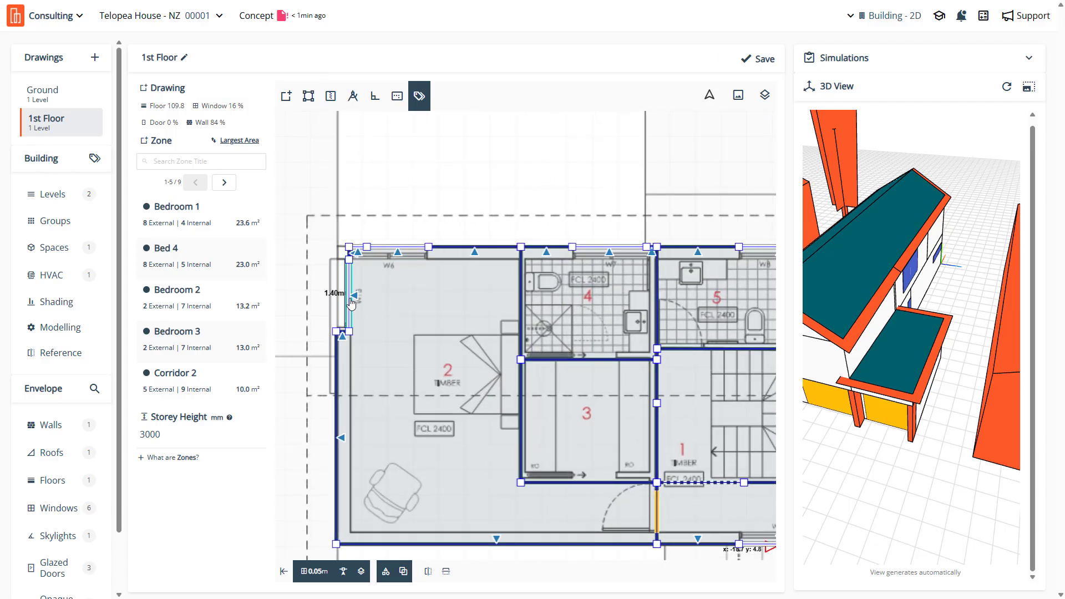
scroll(359, 256, up, 3)
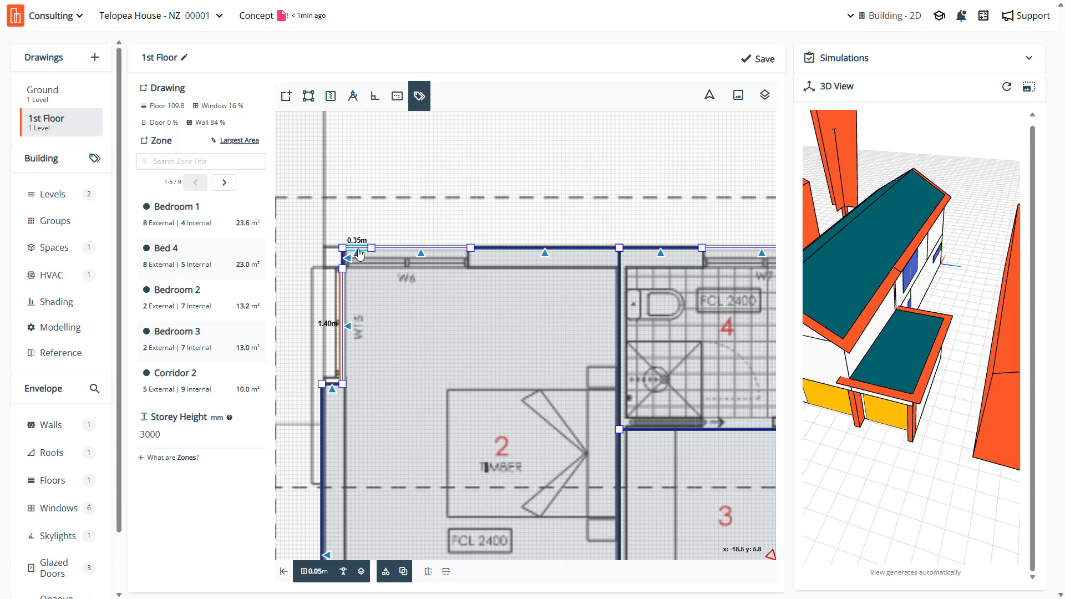
scroll(459, 271, down, 3)
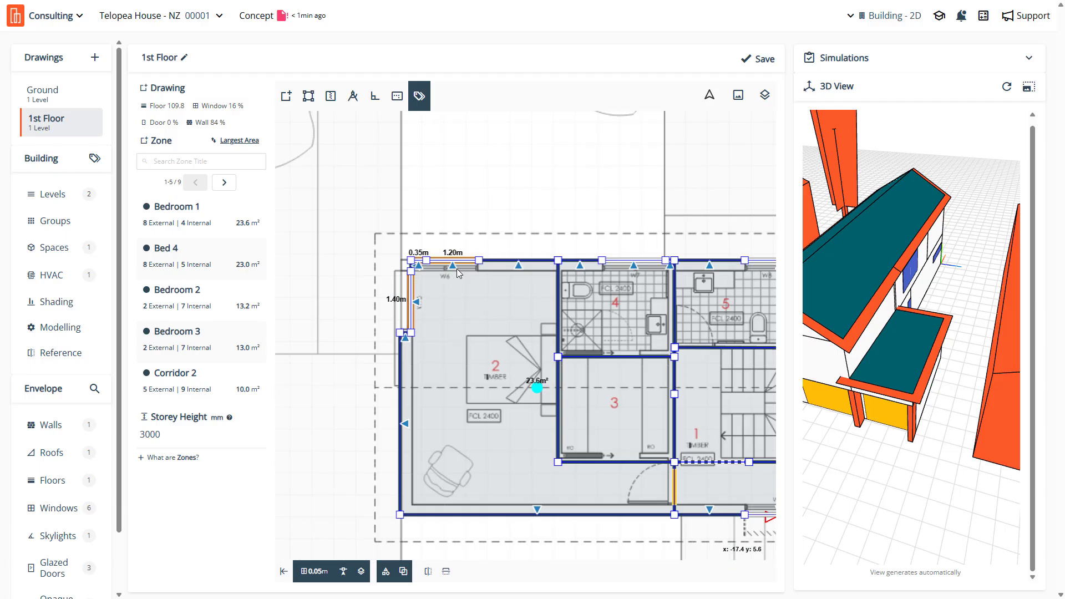
scroll(613, 256, up, 2)
scroll(559, 289, down, 3)
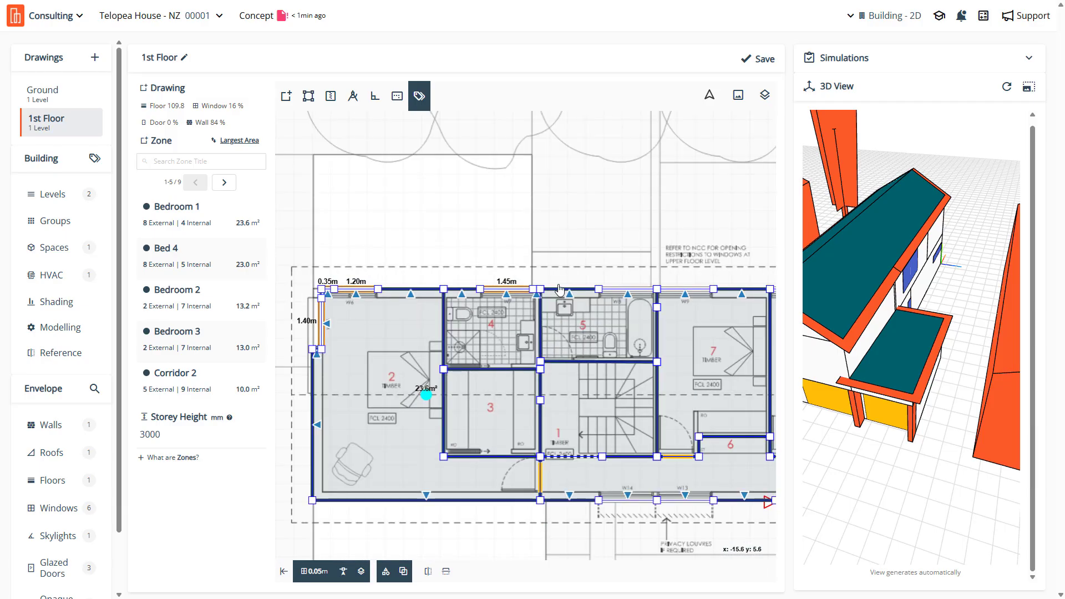
Add windows W8, W9, W10 and W11 to the tag selection
scroll(606, 286, up, 3)
click(660, 300)
scroll(440, 298, down, 3)
scroll(621, 298, up, 3)
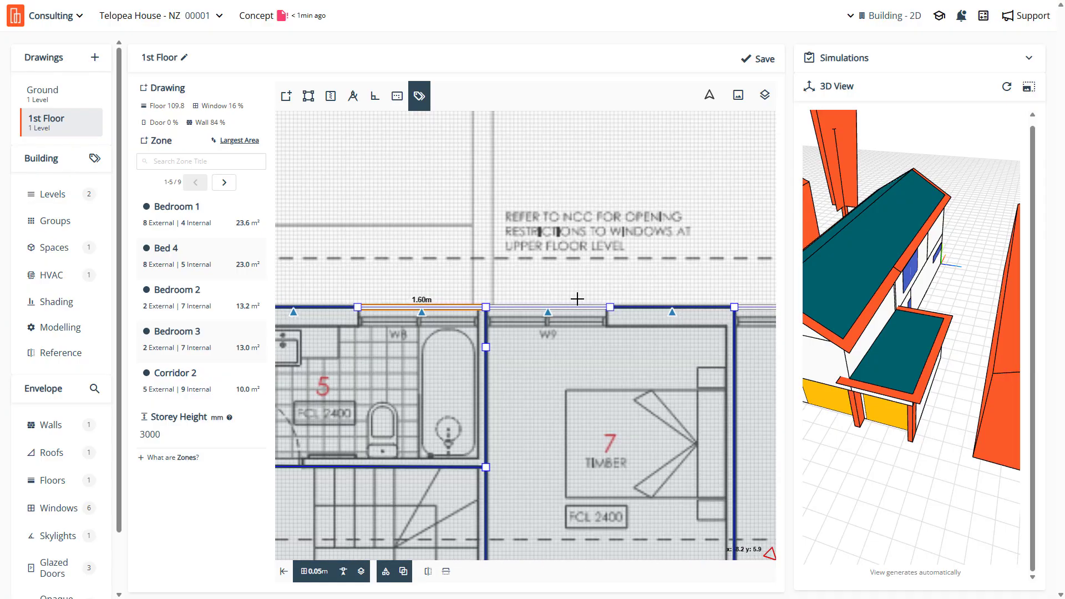
click(577, 308)
scroll(577, 308, down, 3)
scroll(566, 290, up, 3)
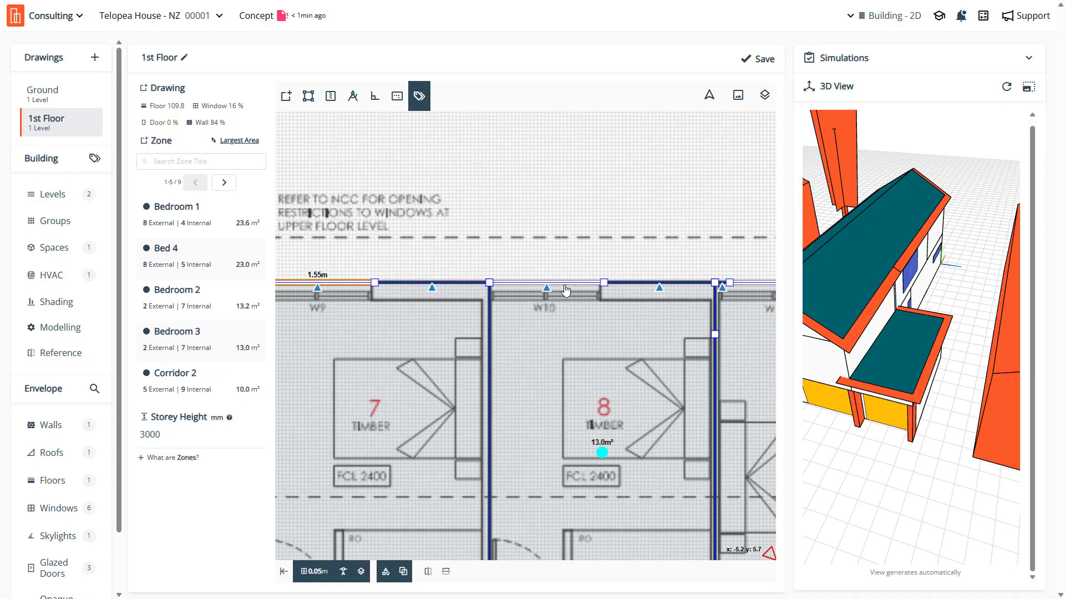
click(566, 289)
scroll(427, 282, down, 3)
scroll(570, 290, up, 3)
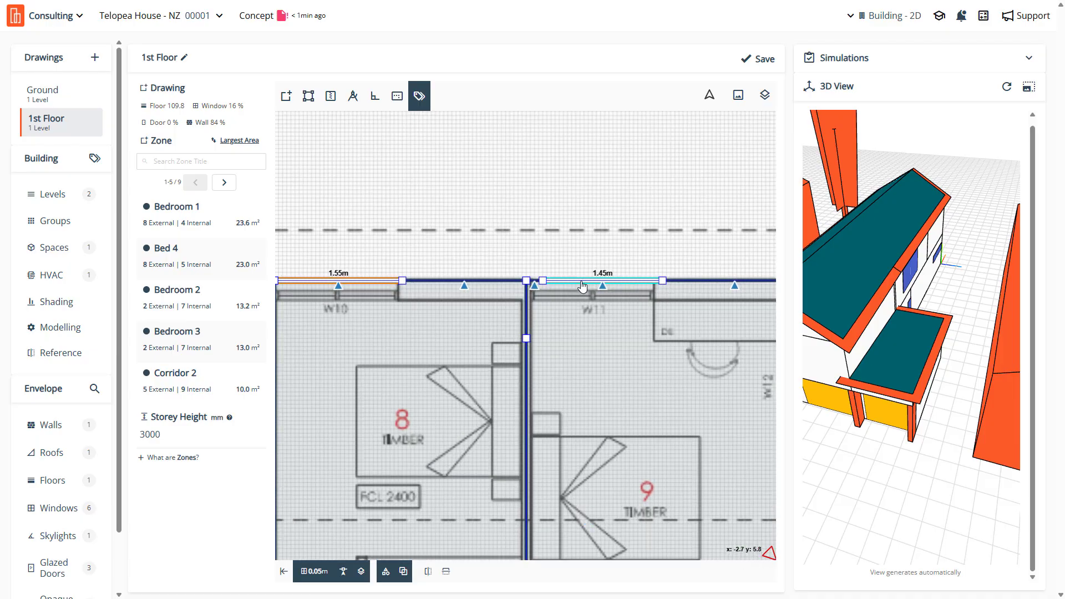
click(582, 284)
scroll(490, 286, down, 10)
scroll(603, 304, up, 8)
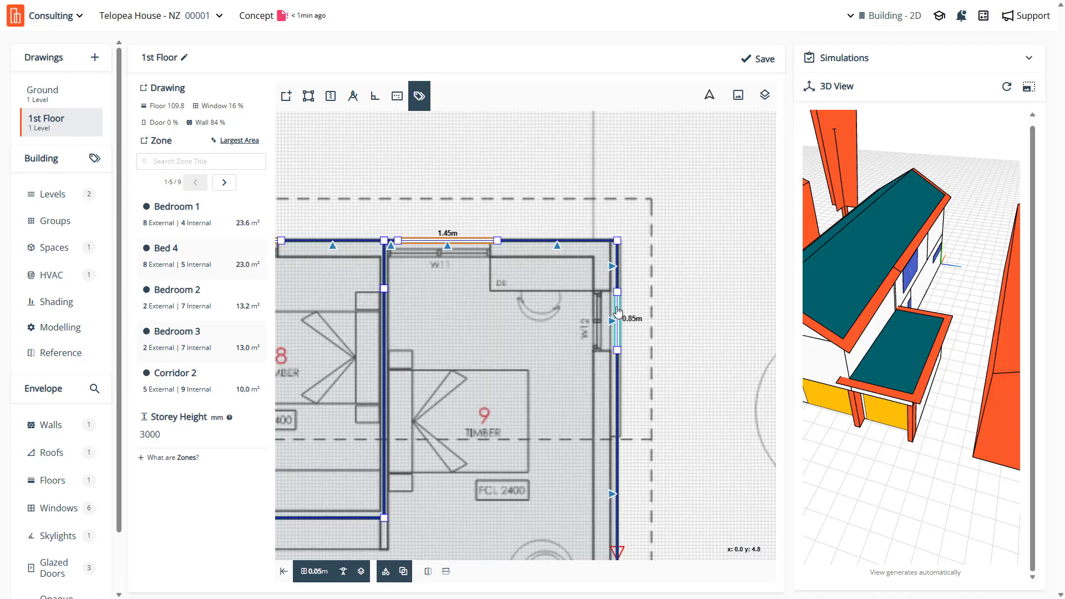
Include windows W12, W13 and W14 in the selection and apply the W6-W15 tag alongside Upper Walls
scroll(661, 235, down, 6)
scroll(439, 366, up, 3)
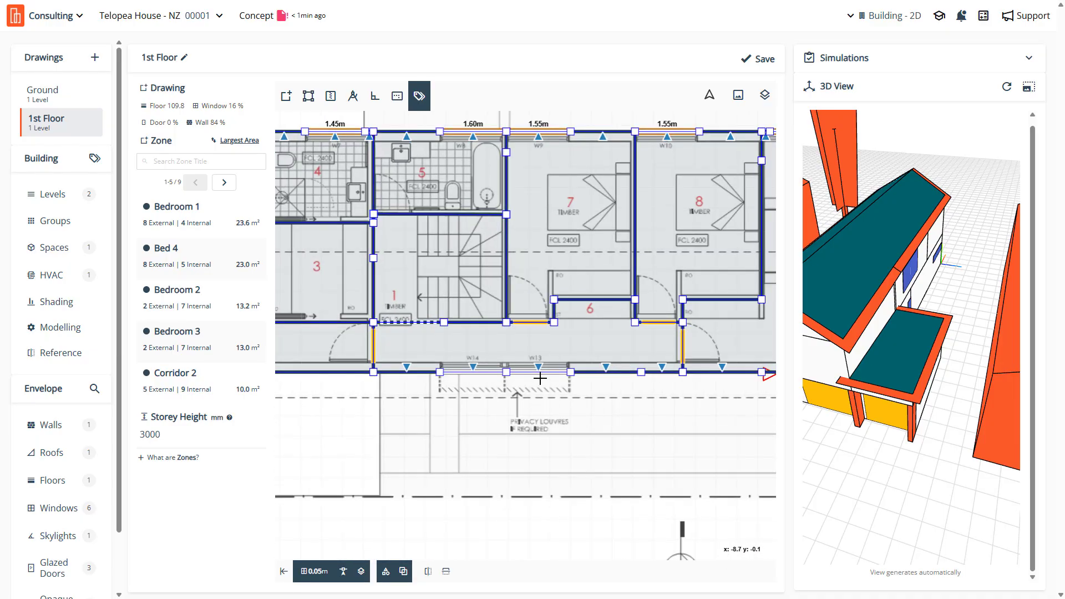
click(478, 377)
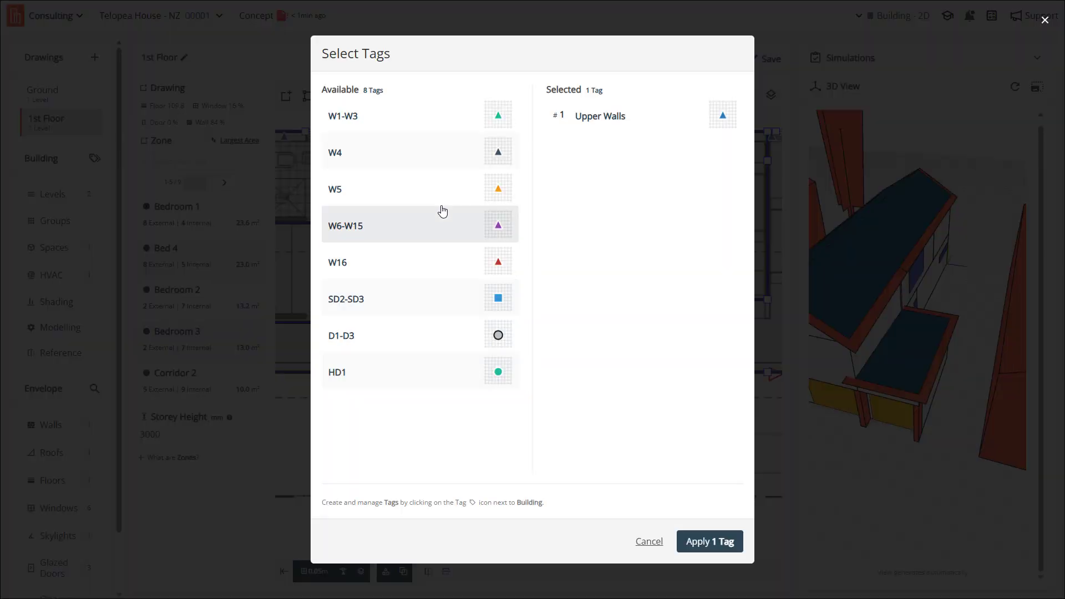
click(446, 225)
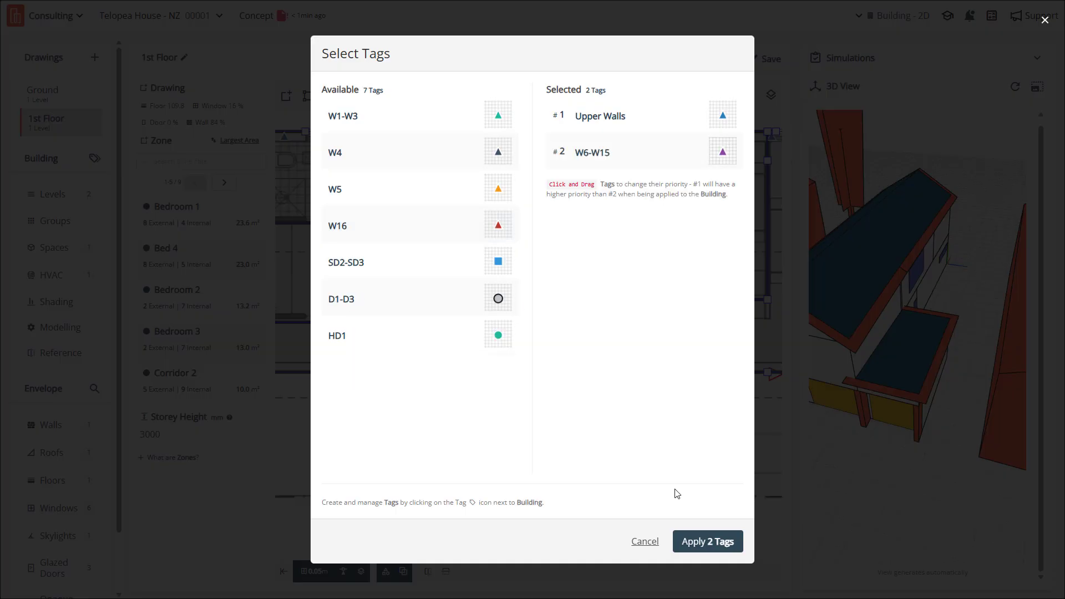
click(717, 541)
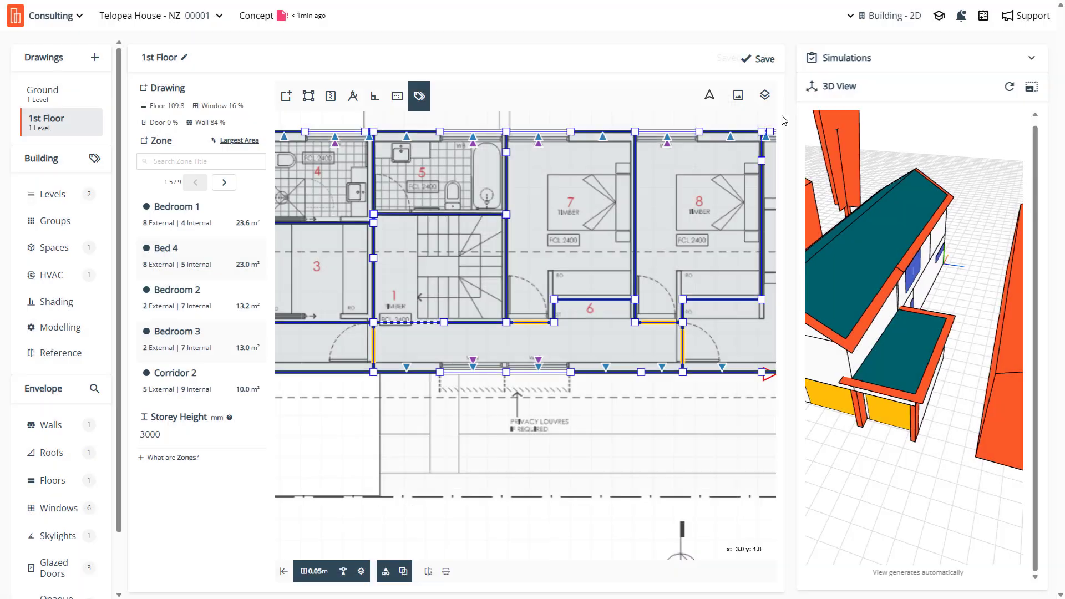
Check the wall and window tags around the 1st Floor plan and save the drawing
scroll(651, 191, up, 5)
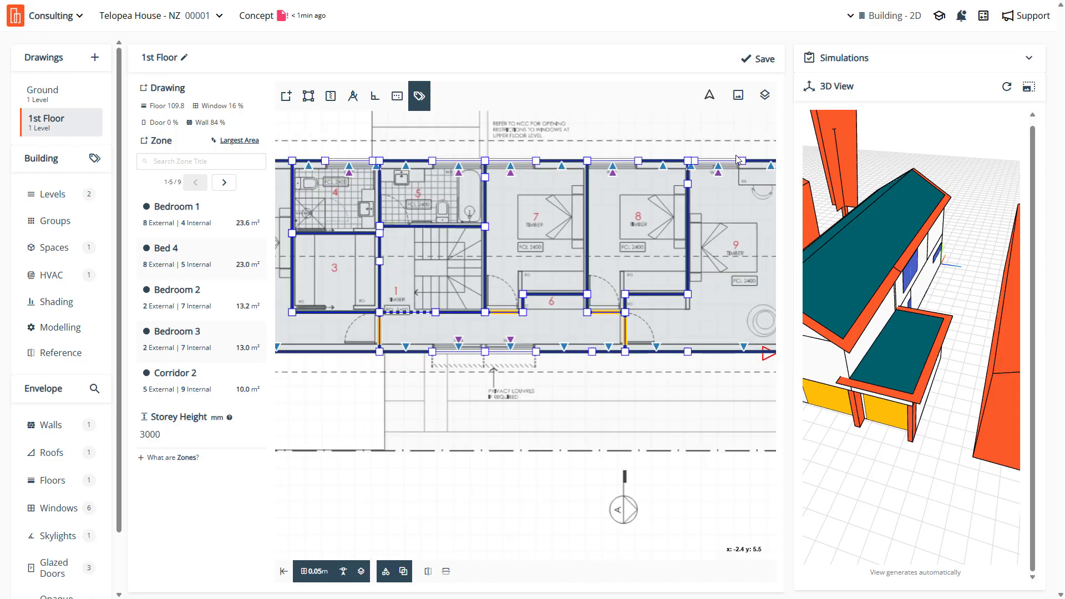
scroll(653, 194, down, 2)
scroll(653, 195, down, 4)
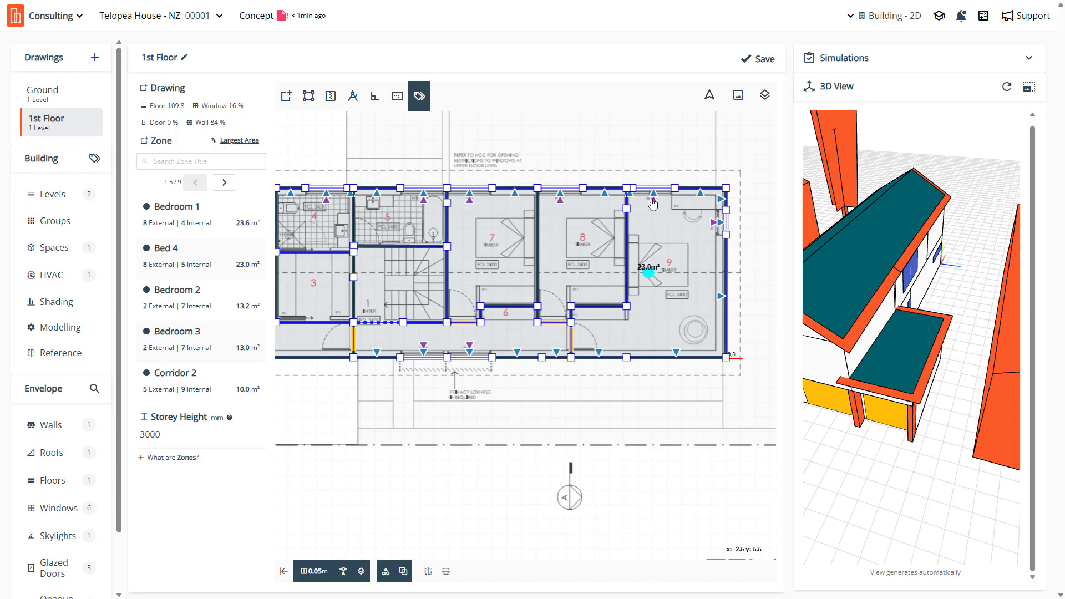
scroll(384, 221, up, 3)
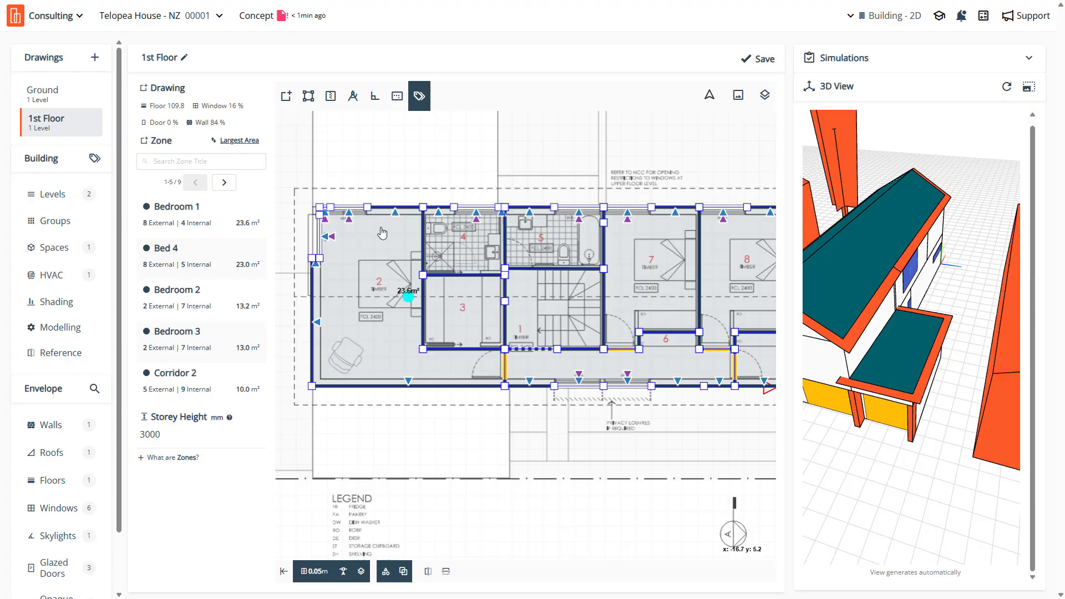
click(766, 61)
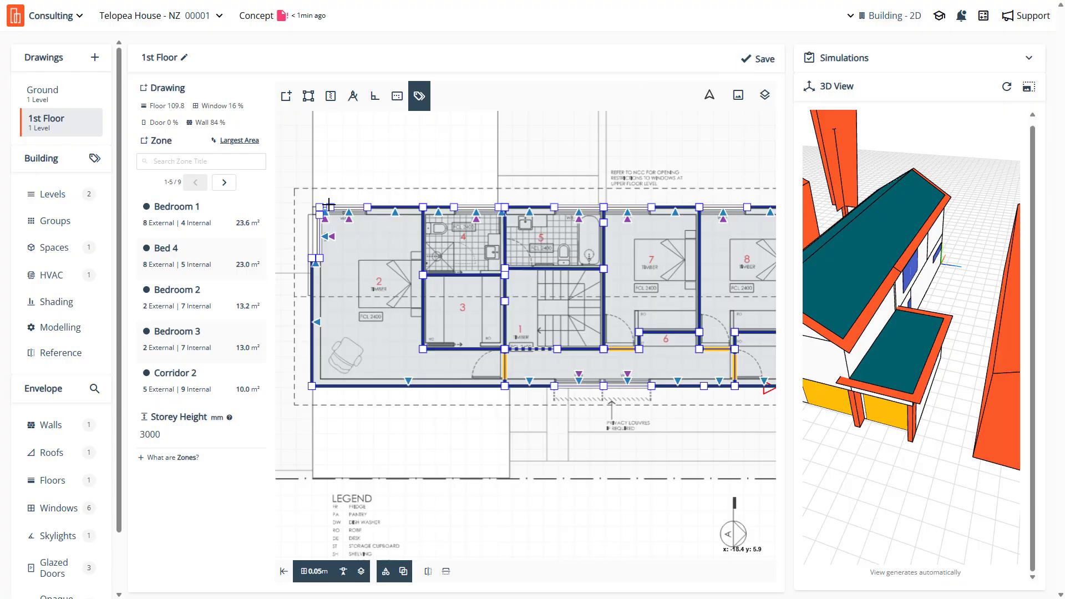
Add the existing Upper Walls tag to the wall envelope settings
click(286, 96)
click(62, 430)
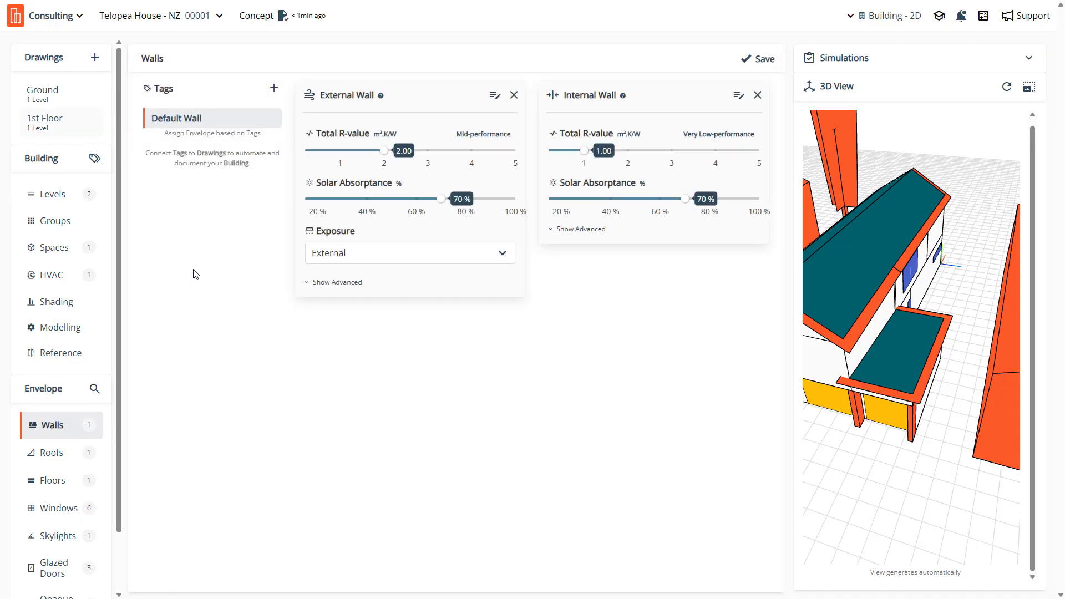
click(273, 90)
click(459, 288)
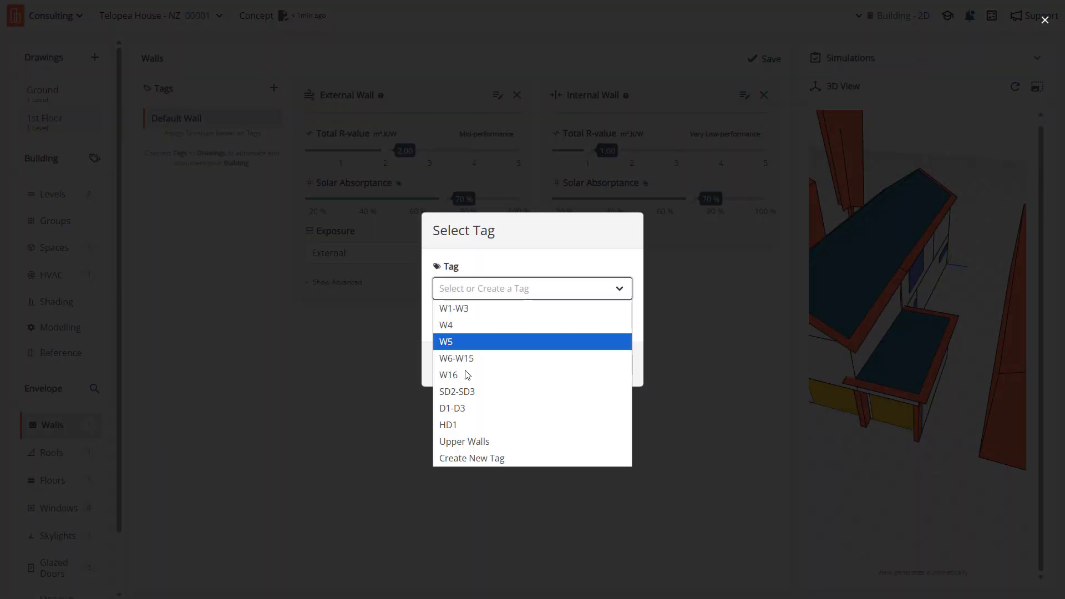
click(485, 443)
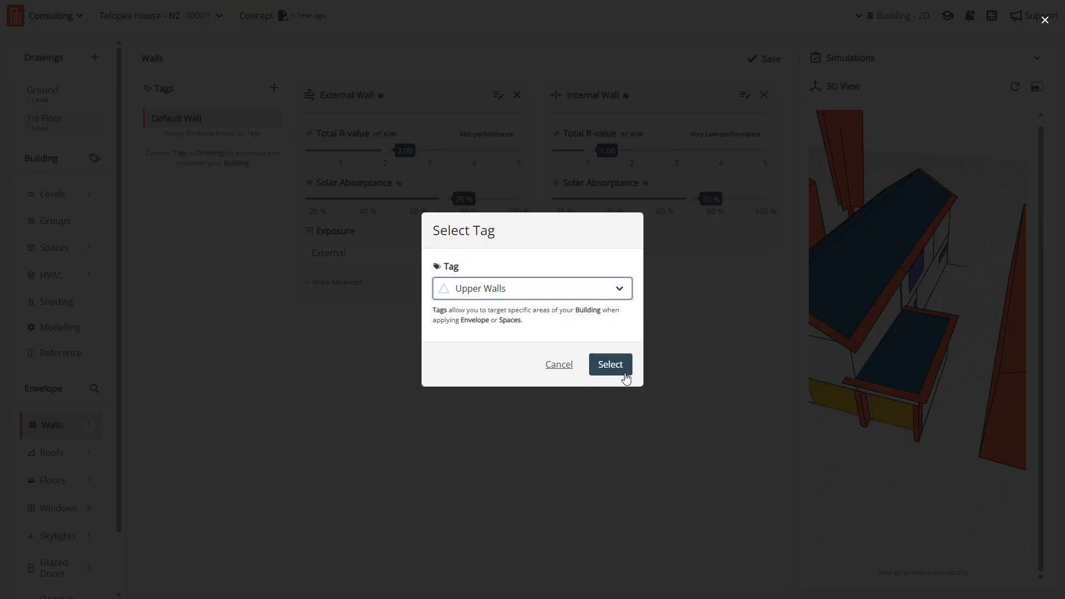
click(610, 365)
Try a Mixed-mass concept fabric for the Upper Walls external wall, and remove it again
click(420, 157)
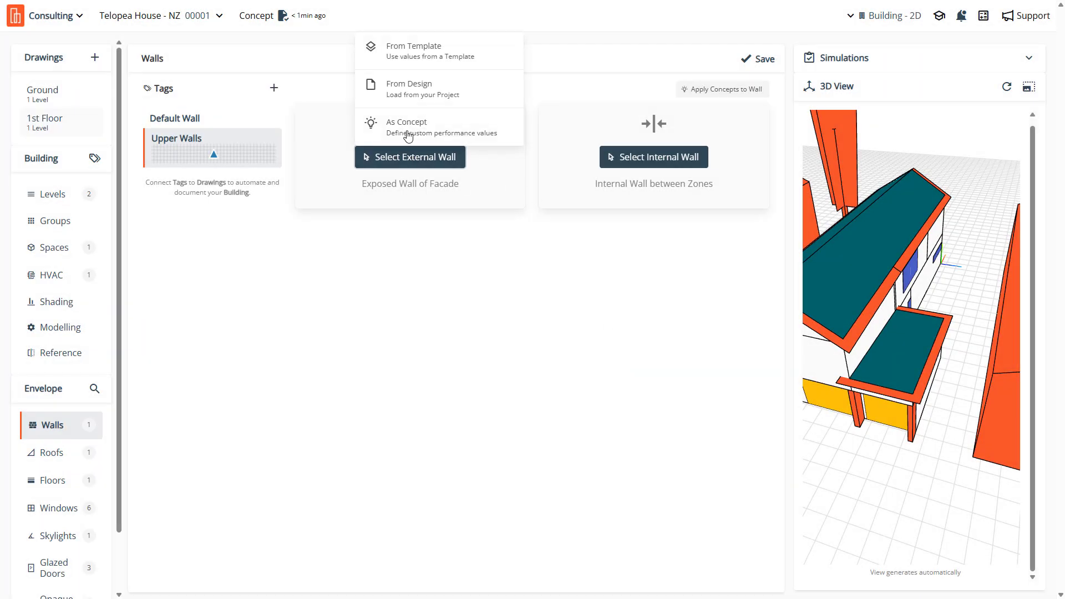
click(407, 134)
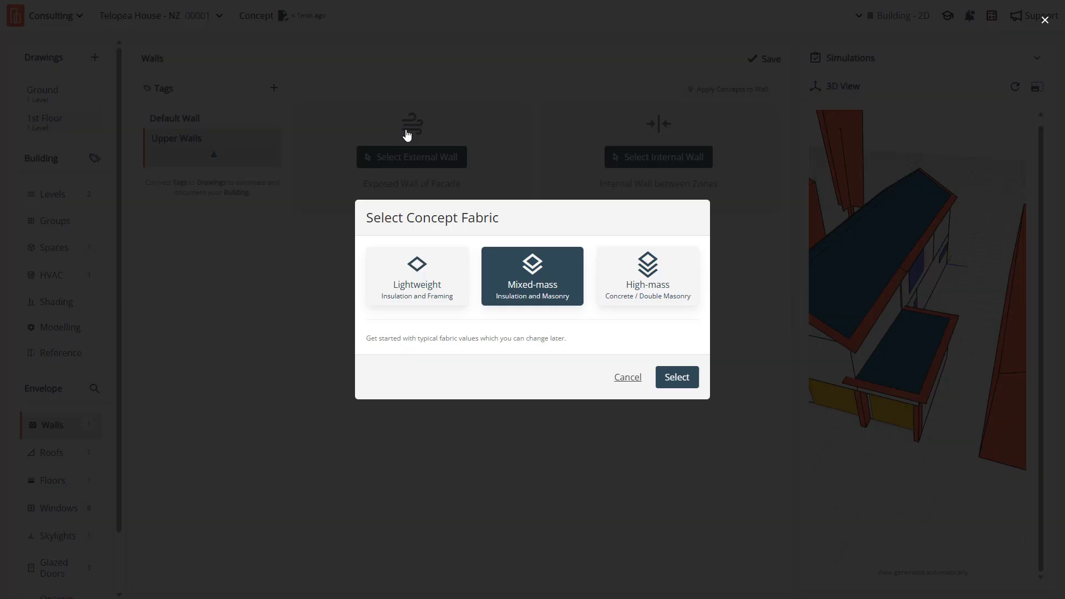
click(677, 378)
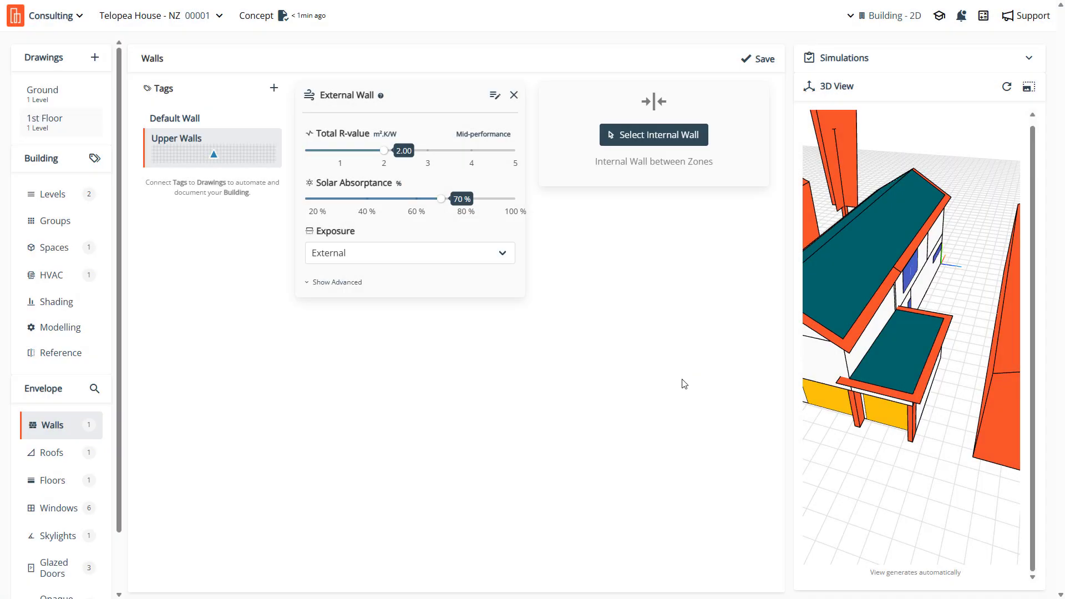
click(514, 95)
Look through the Outright supplier's external wall templates and inspect the OUTRIGHT Exterior Heavyweight Wall without adding it
click(425, 156)
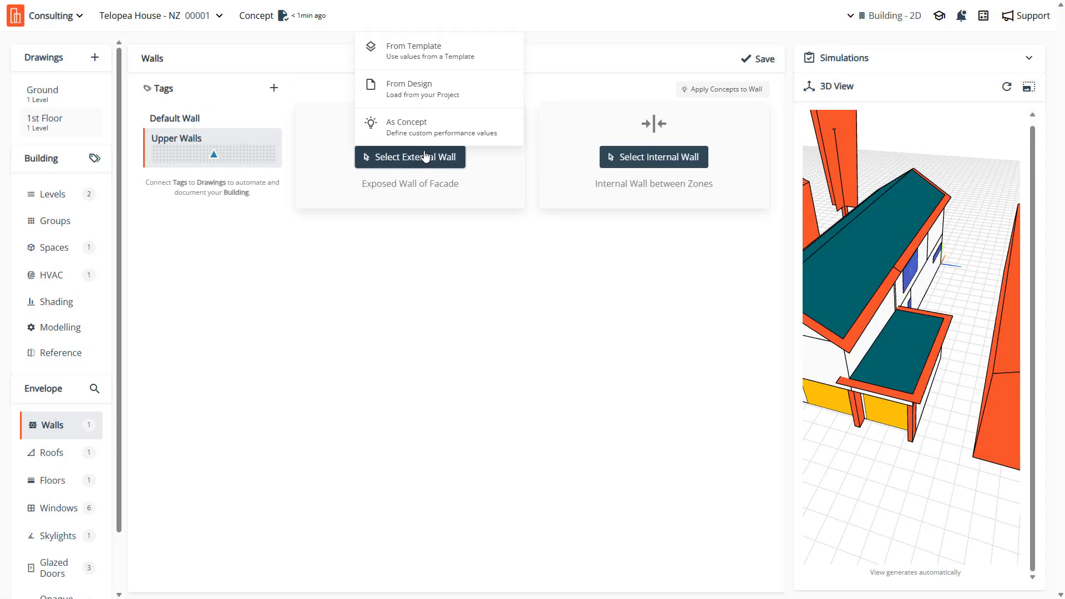
click(421, 48)
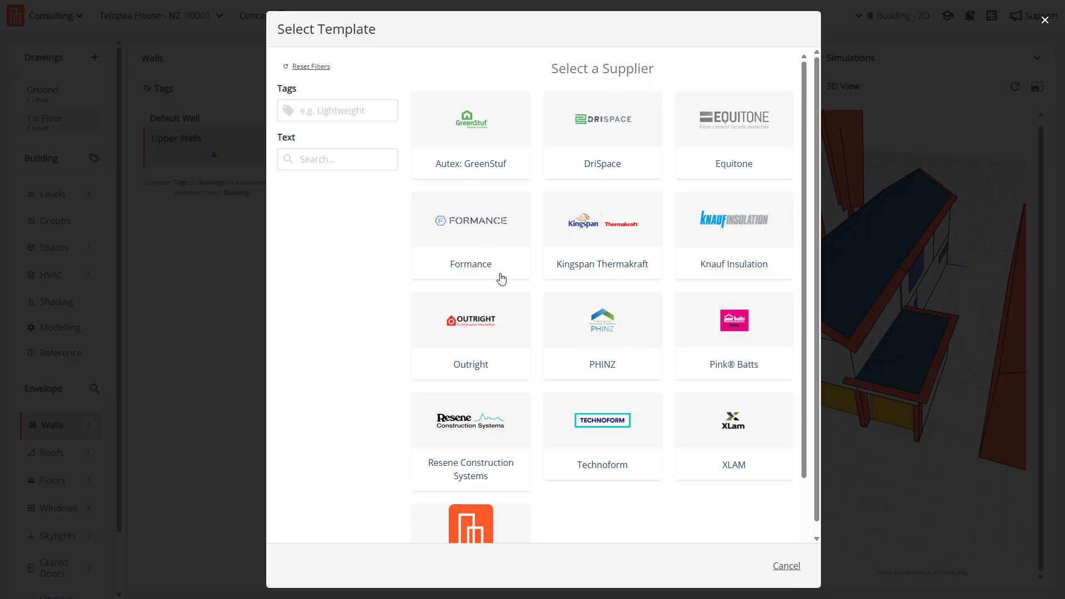
click(497, 317)
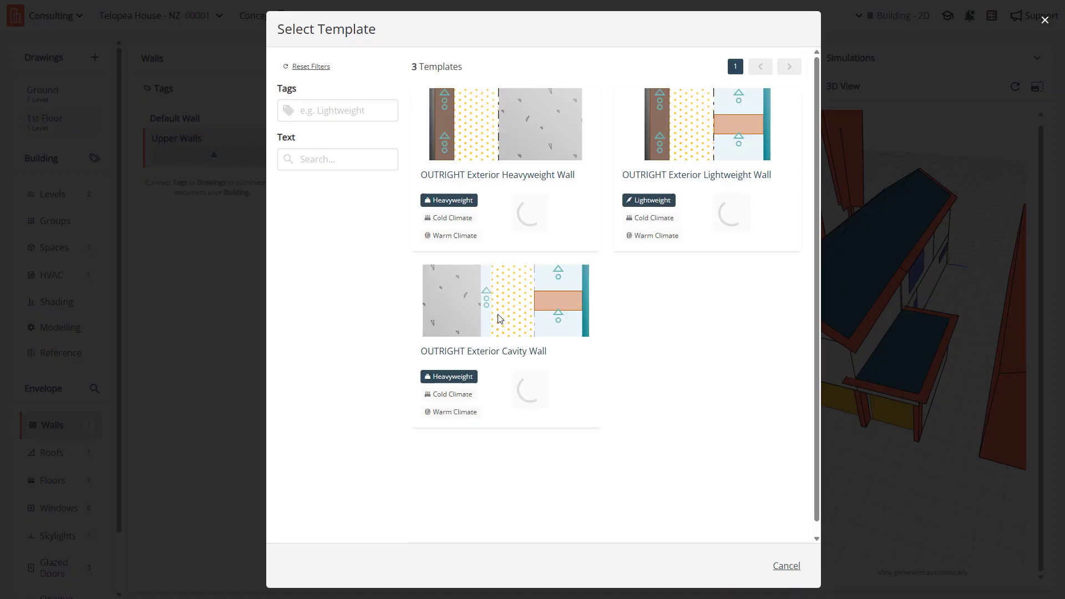
click(476, 188)
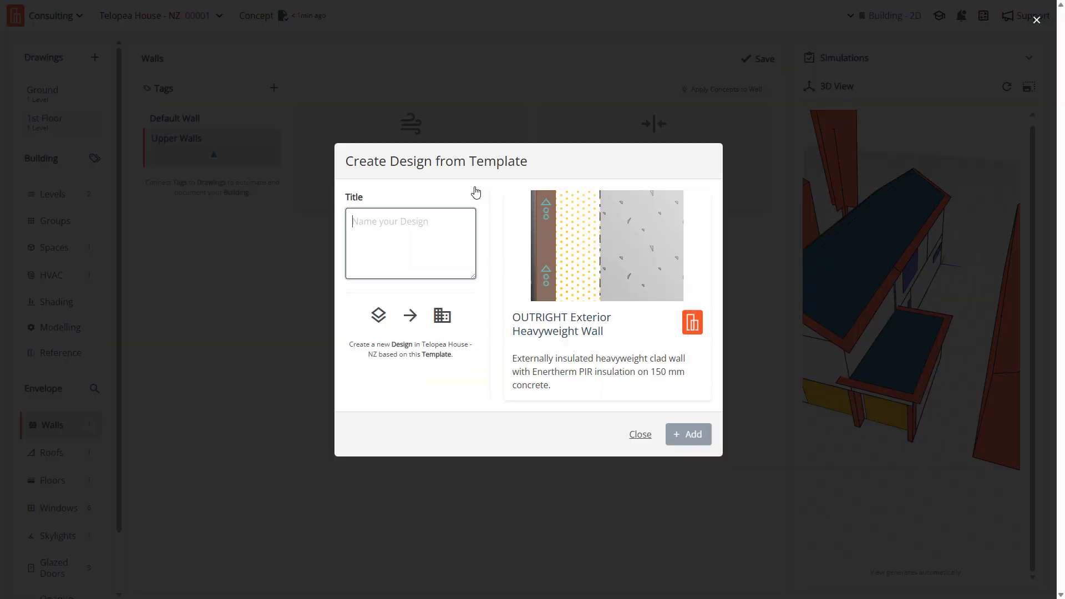
click(639, 436)
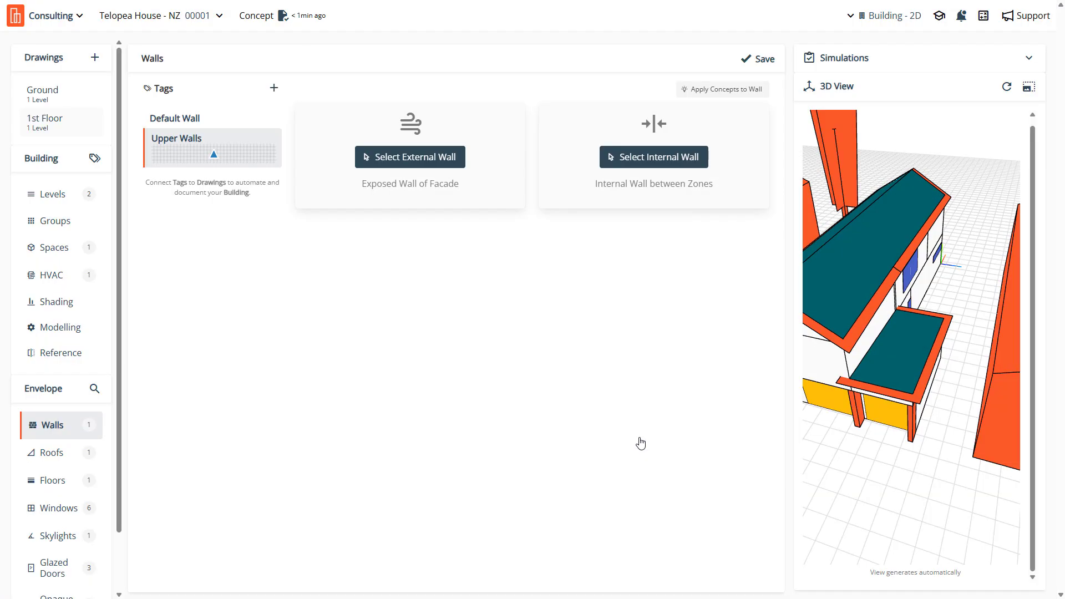
Assign Mixed-mass concept fabrics to both the external and internal walls of the Upper Walls tag and save
click(765, 60)
click(601, 318)
click(389, 157)
click(382, 118)
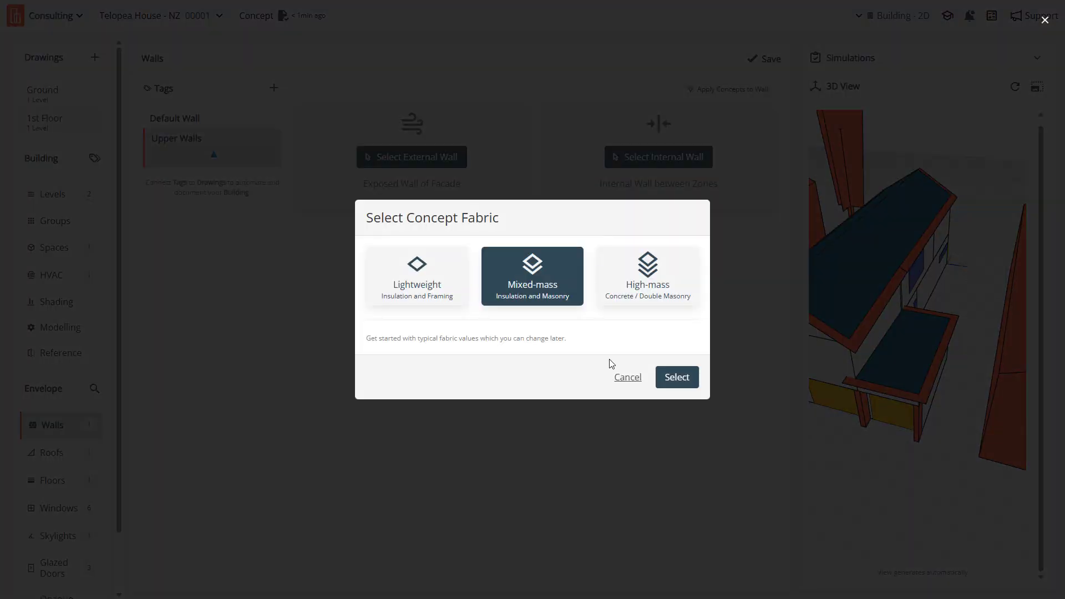
click(686, 384)
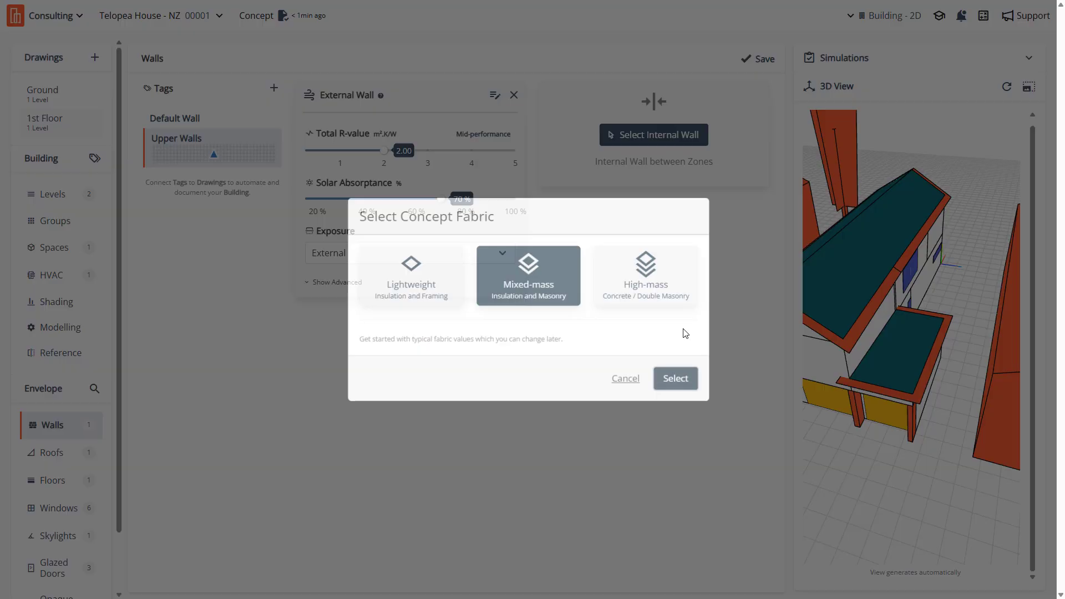
click(662, 140)
click(691, 111)
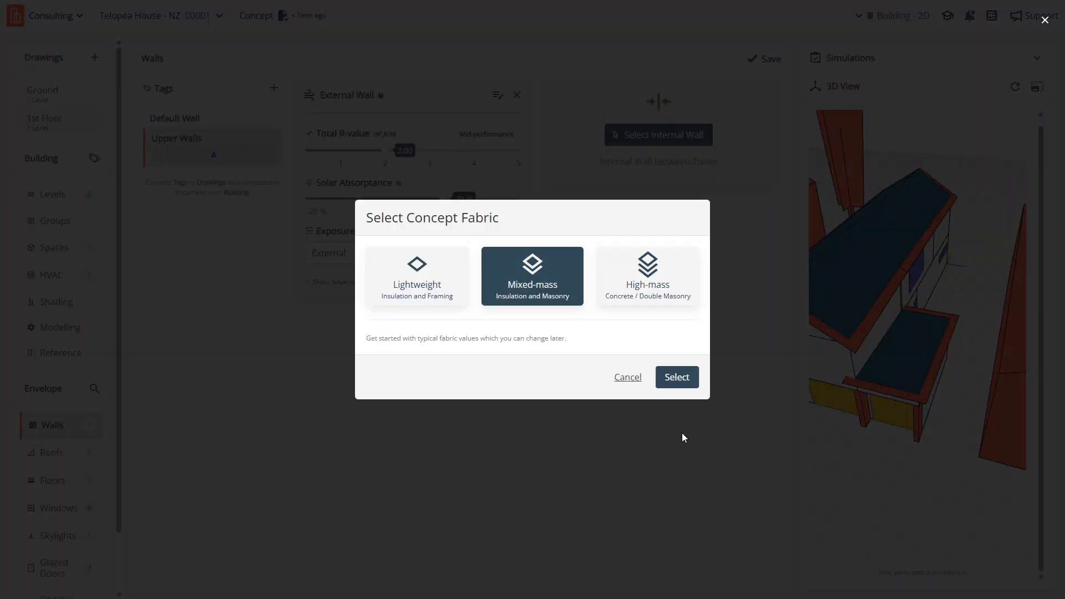
click(686, 383)
click(759, 65)
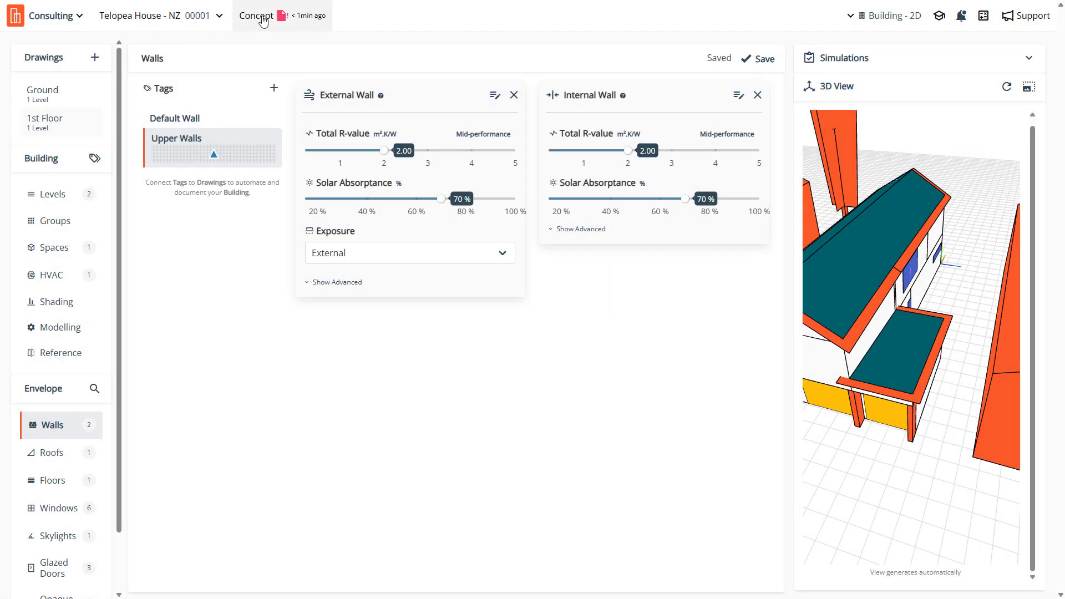
Save the Concept design and open the designs overview of the Telopea House - NZ project
click(265, 18)
click(273, 44)
click(276, 27)
click(268, 45)
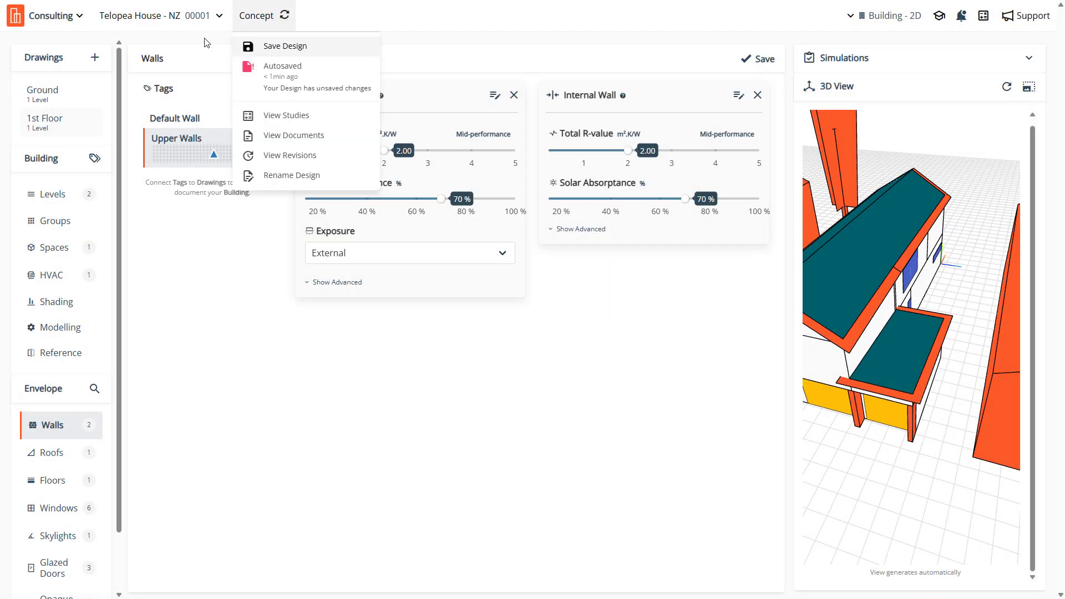
click(169, 17)
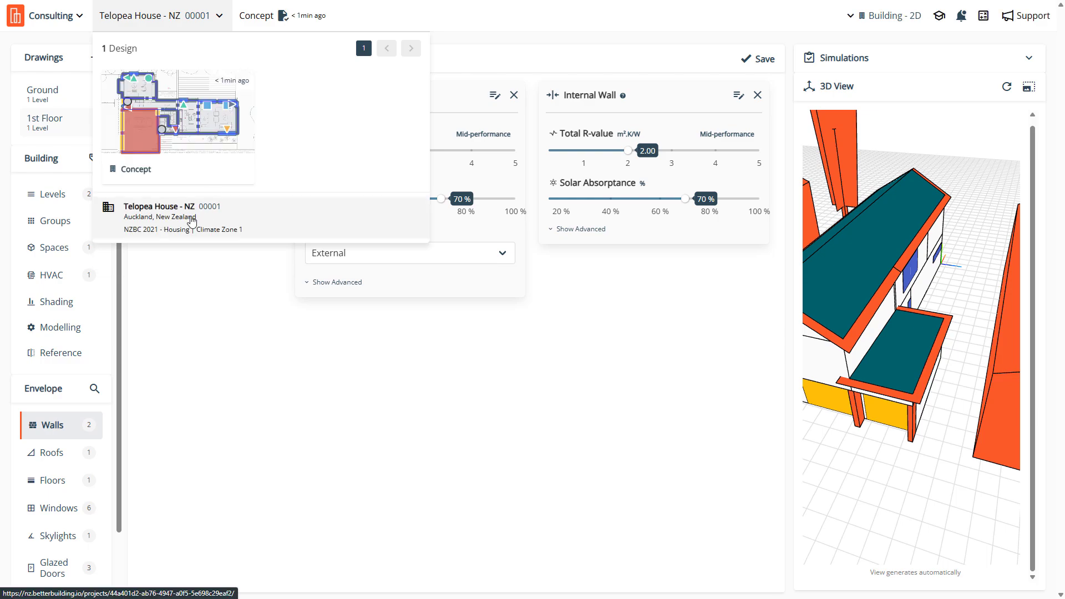
click(191, 221)
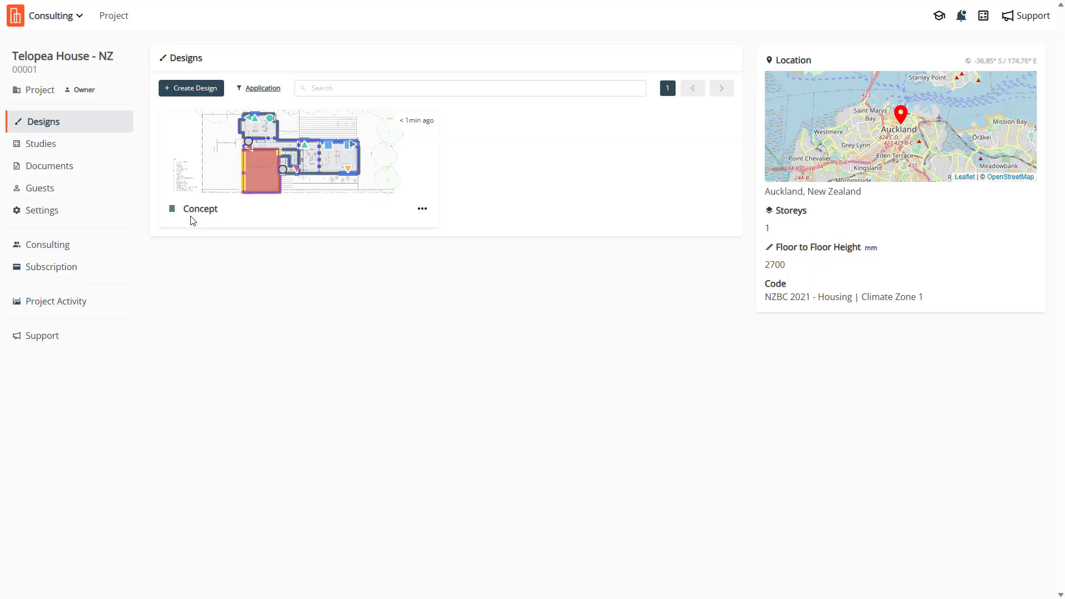
Create a new Wall System design titled Wall System 2
click(216, 90)
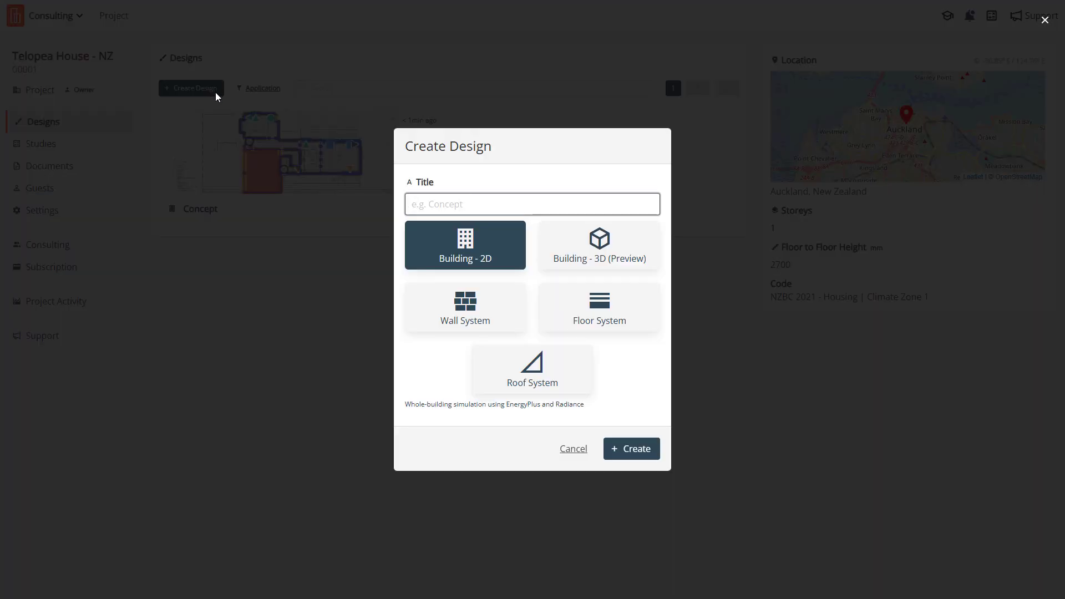
click(482, 309)
click(483, 195)
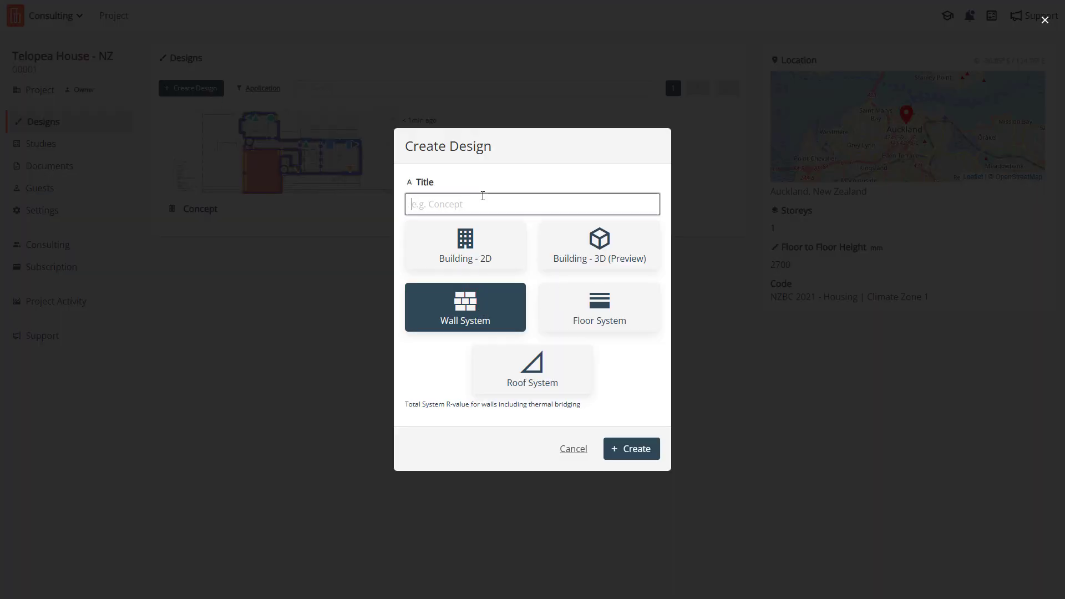
text(Wall System 2)
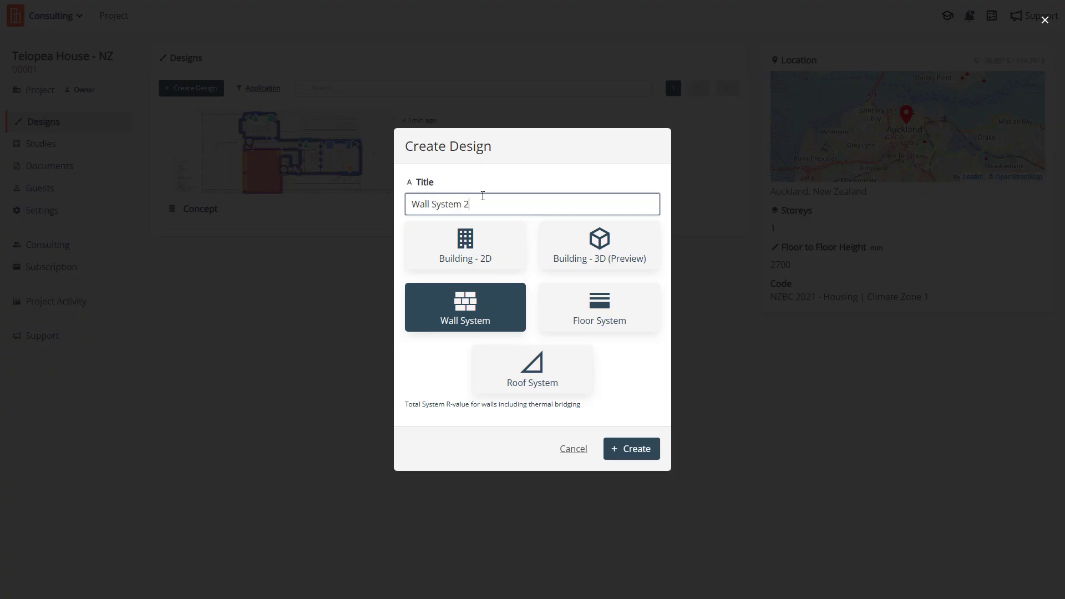
click(638, 450)
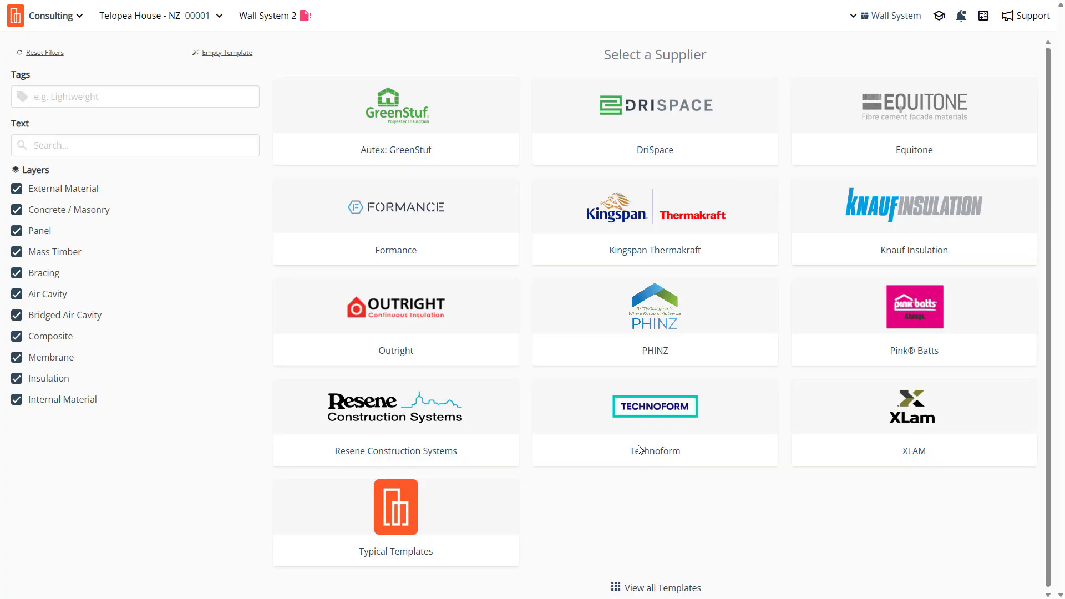
Base the wall system on the Lightweight Cladding - Ventilated construction from the Typical Templates
click(448, 494)
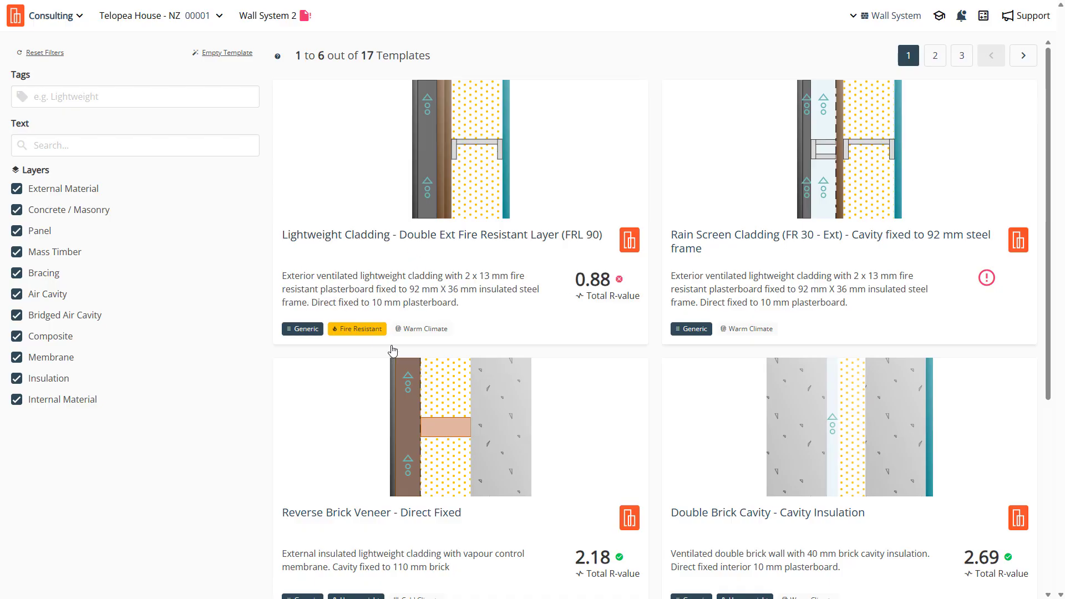
scroll(413, 351, down, 1)
scroll(411, 351, down, 5)
click(389, 487)
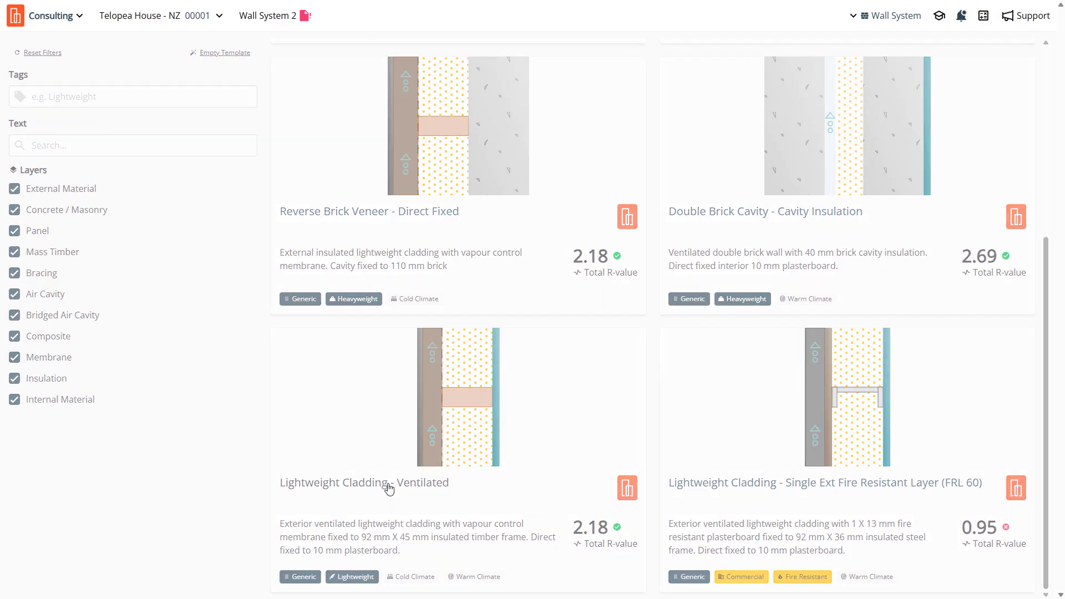
Run the Thermal simulation on the wall system and view its detailed layer results
click(758, 100)
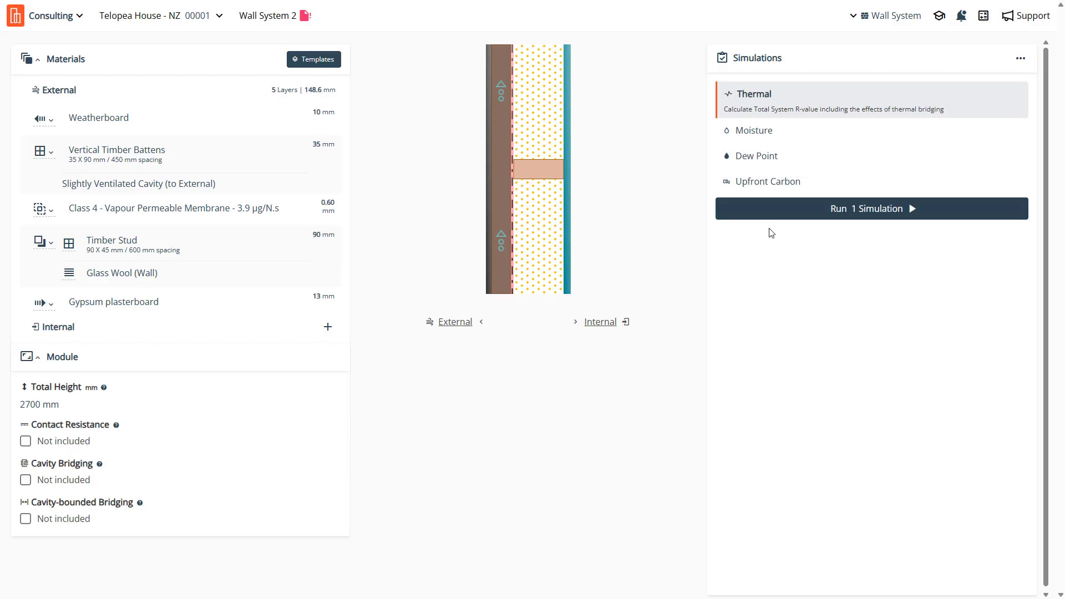
click(772, 213)
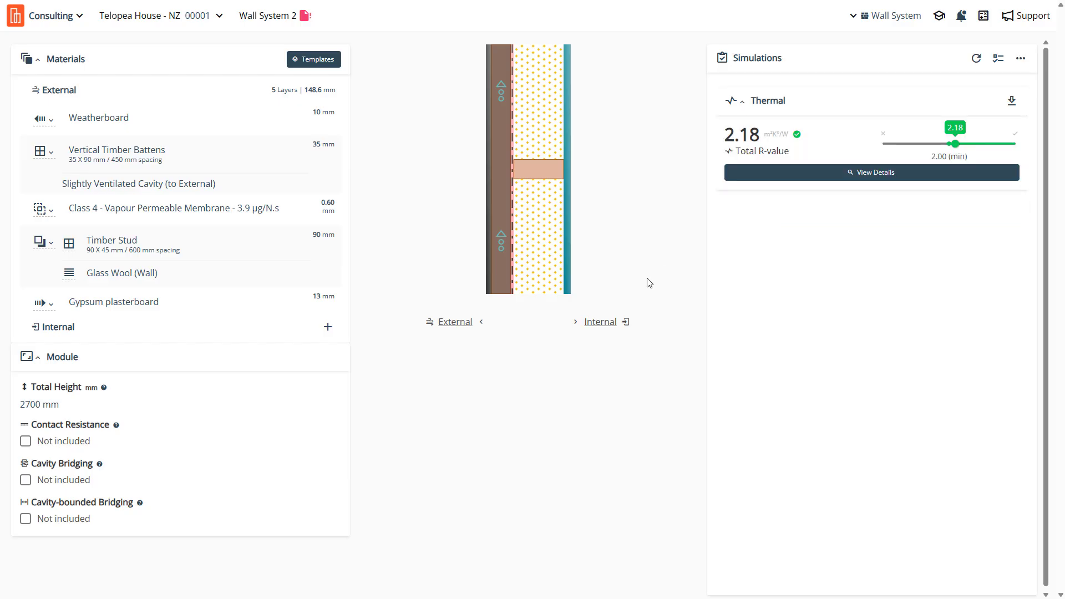
click(778, 176)
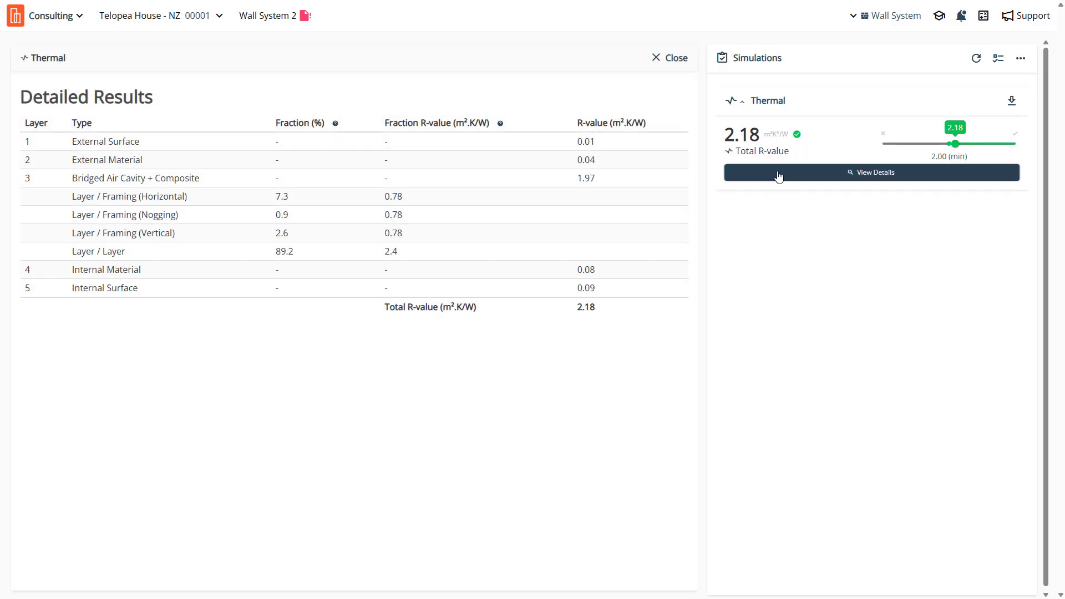
Save the Wall System 2 design and switch back to the Concept building design
click(284, 21)
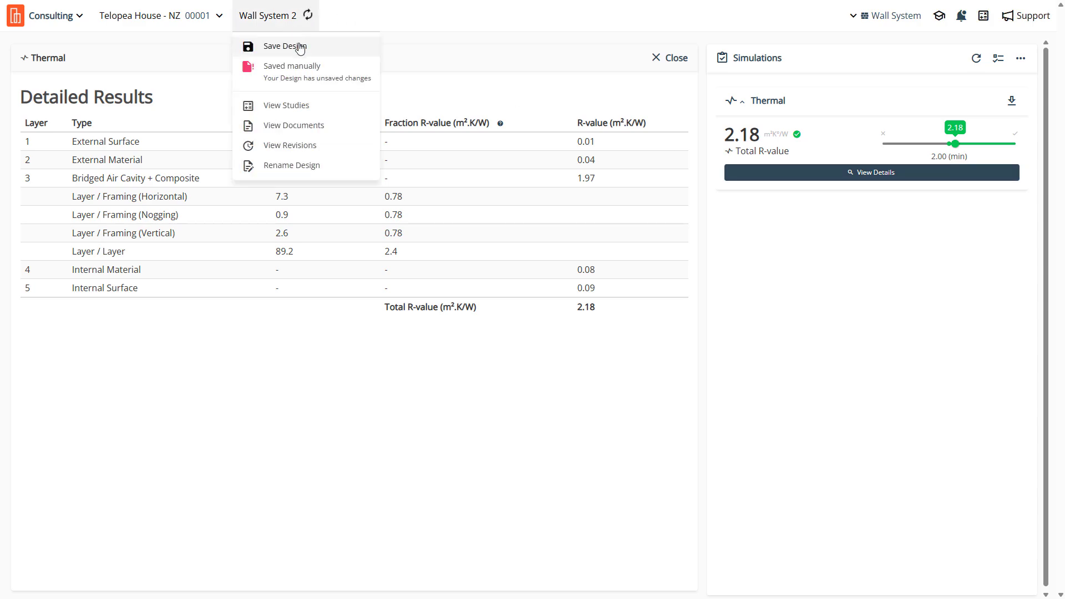
click(300, 47)
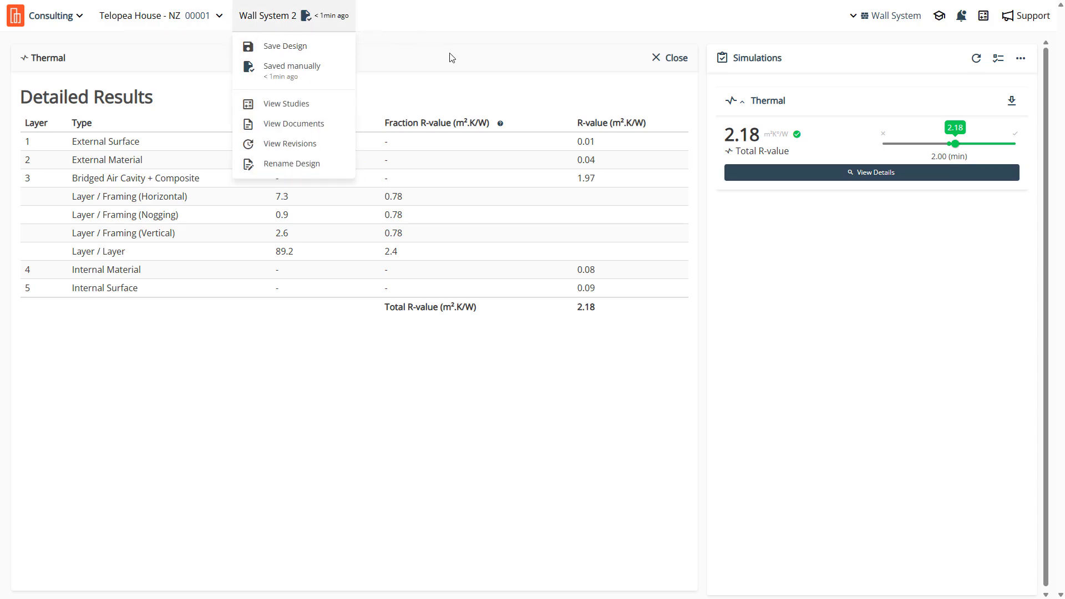
click(212, 23)
click(306, 176)
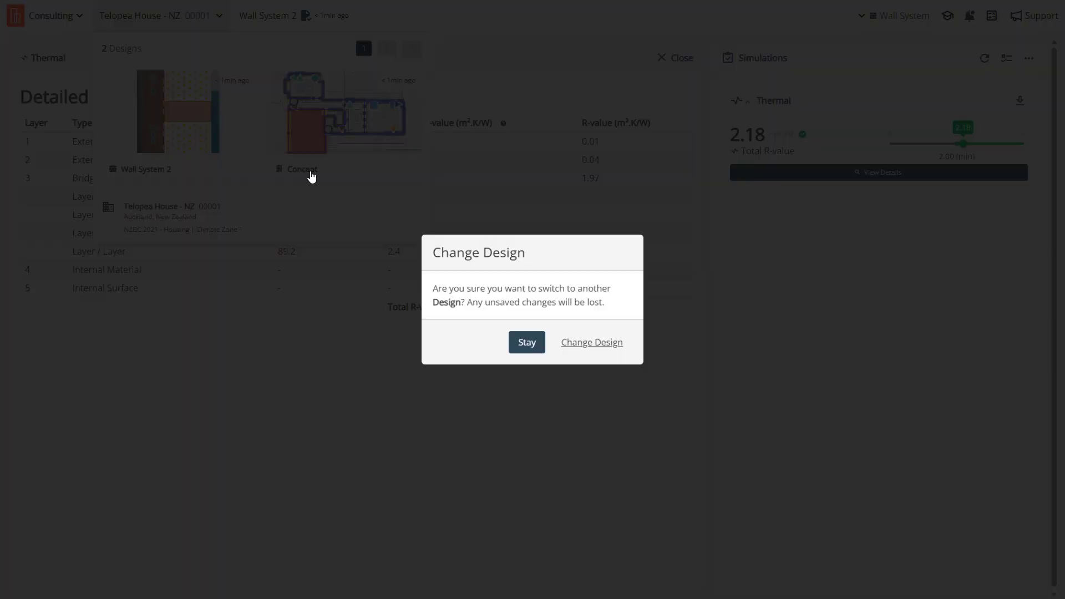
click(574, 344)
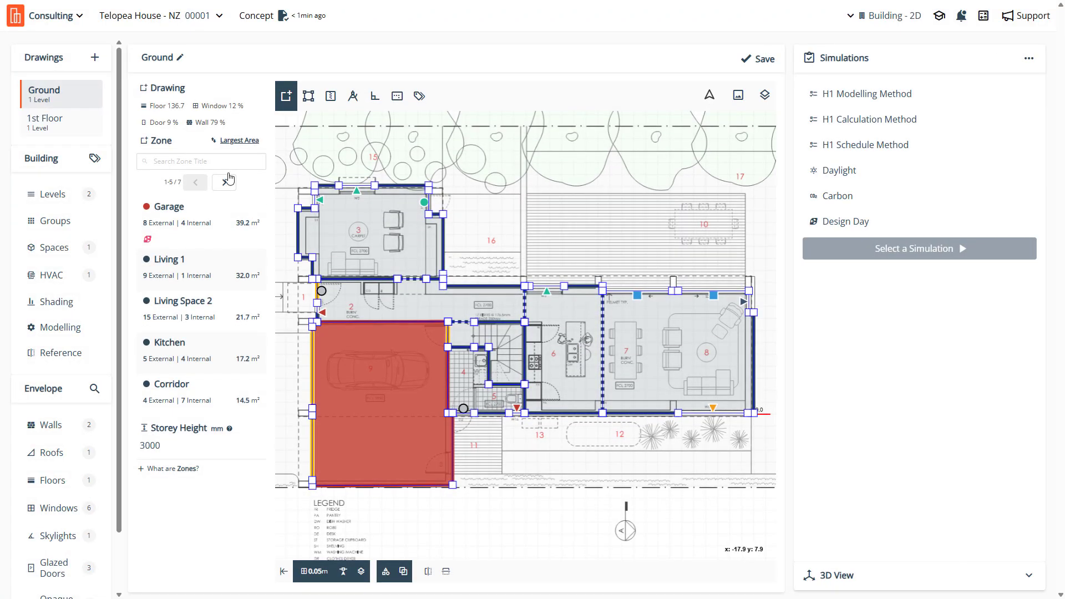
Replace the Upper Walls tag's external wall concept with the project's Wall System 2 design
click(68, 427)
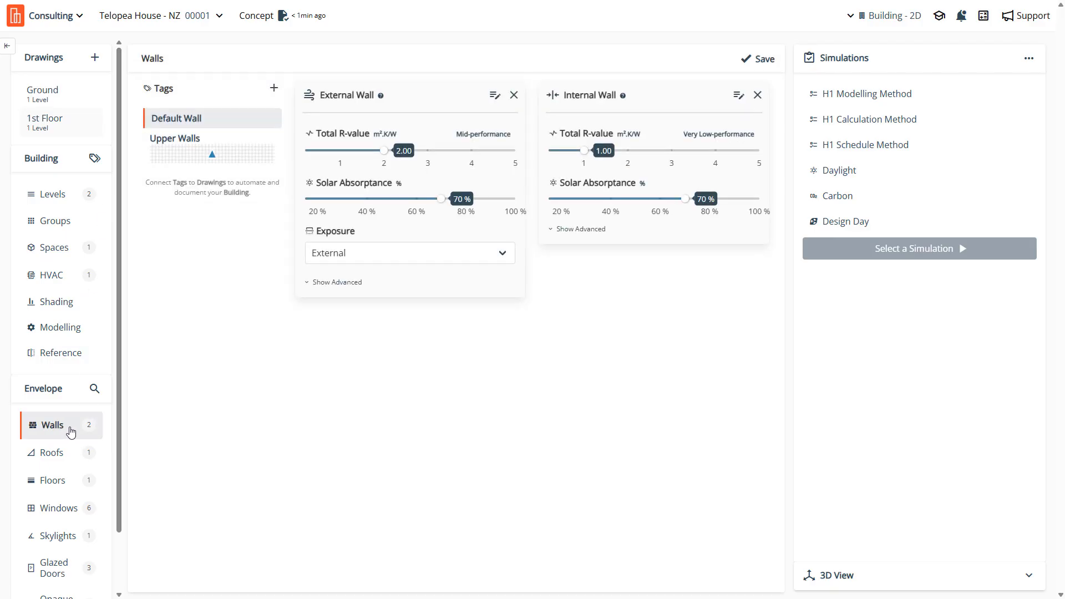
click(162, 145)
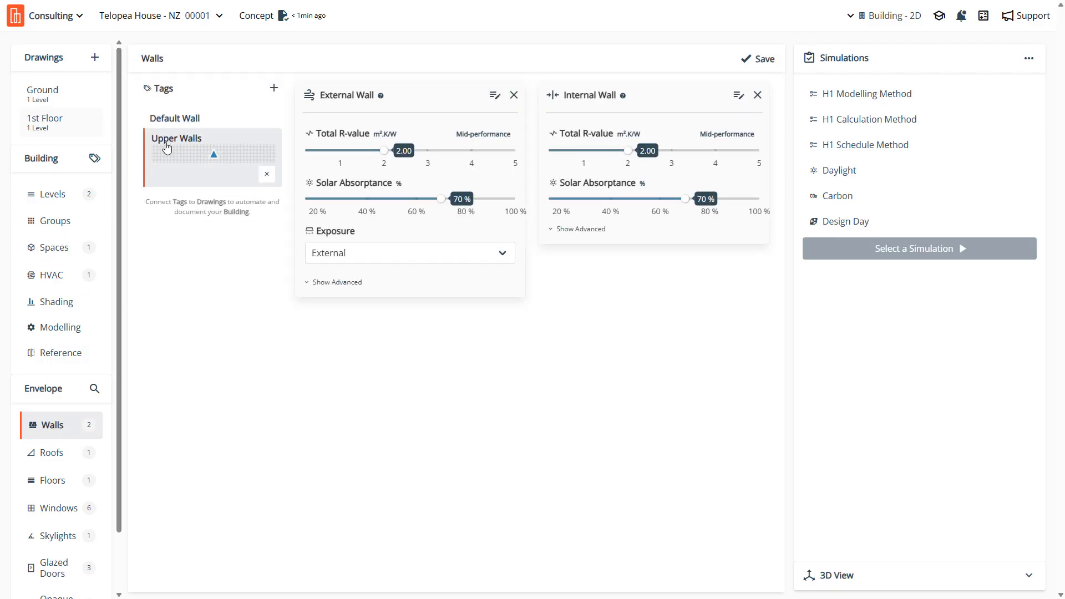
click(513, 95)
click(448, 137)
click(421, 66)
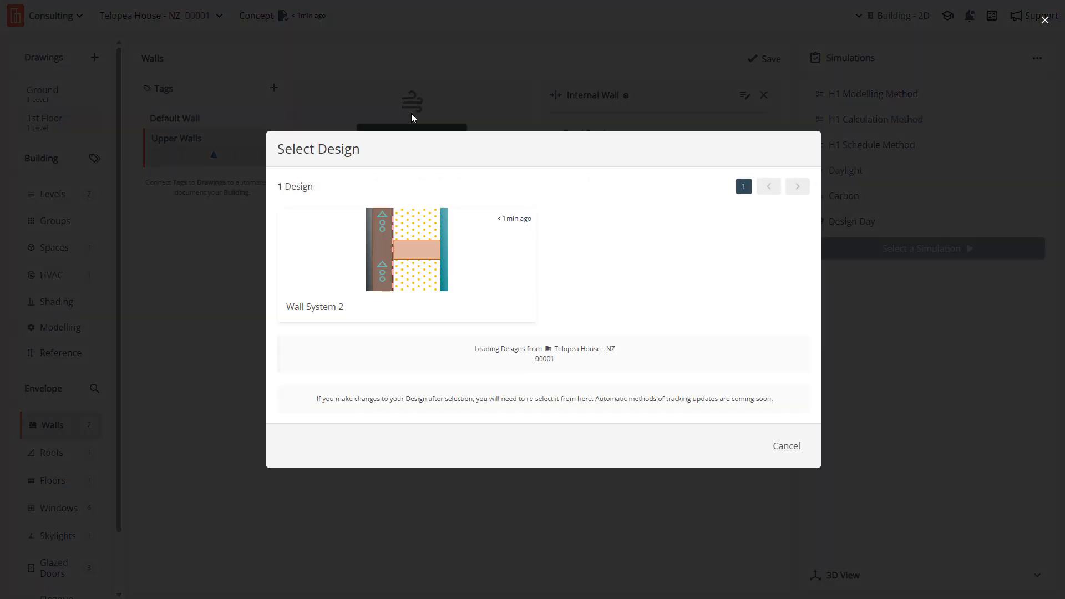
click(410, 250)
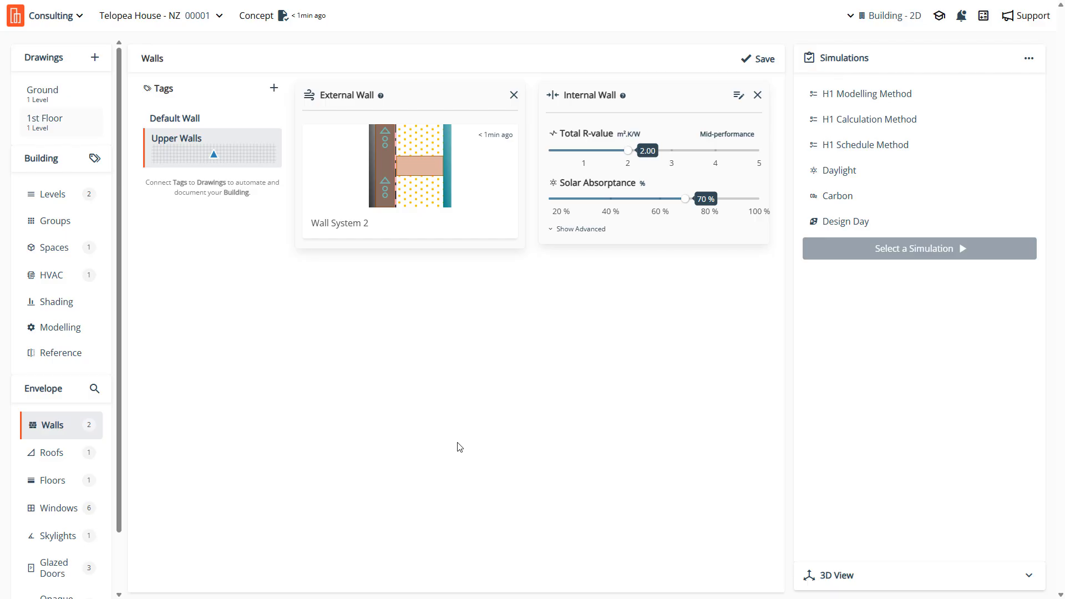
Set the Upper Walls tag's internal wall total R-value to 1.00 m².K/W and save the walls
click(586, 156)
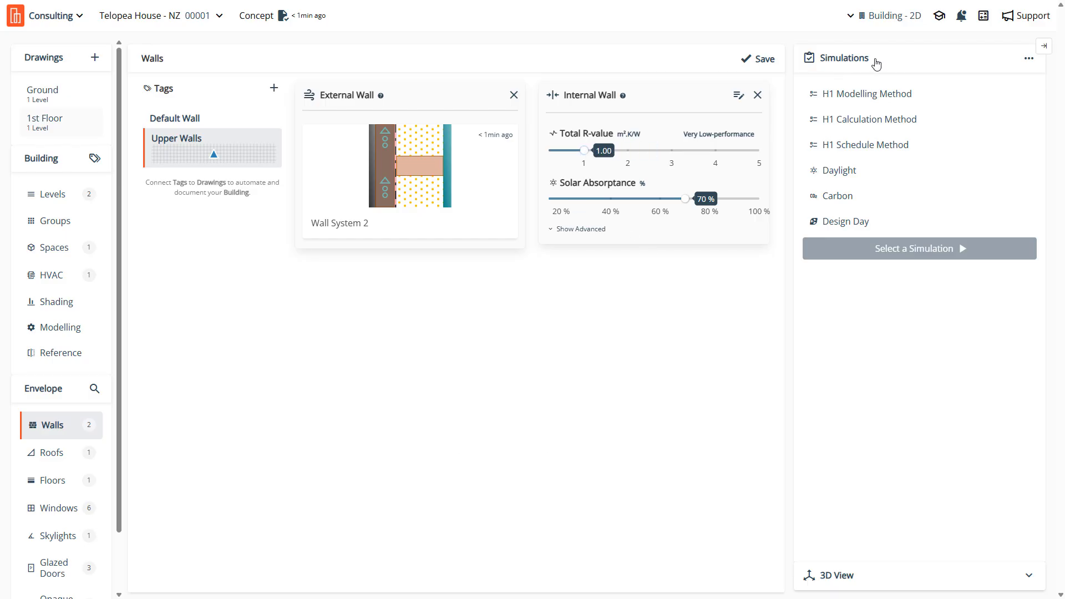
click(765, 59)
Add the custom title Generic Wall to the Default Wall tag's external wall and save the walls
mouse_move(160, 141)
click(229, 124)
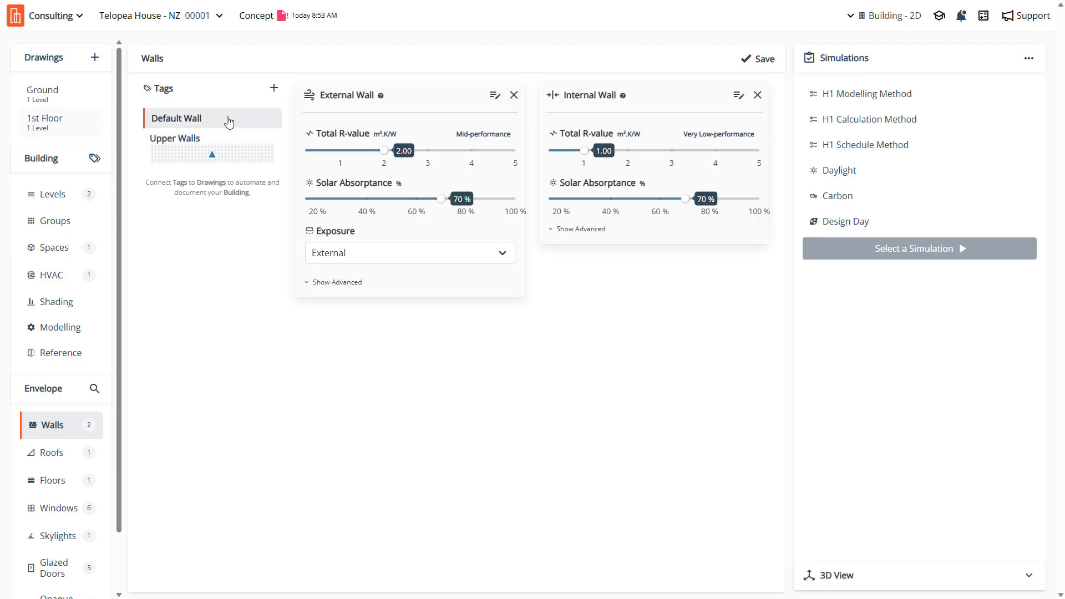
click(495, 96)
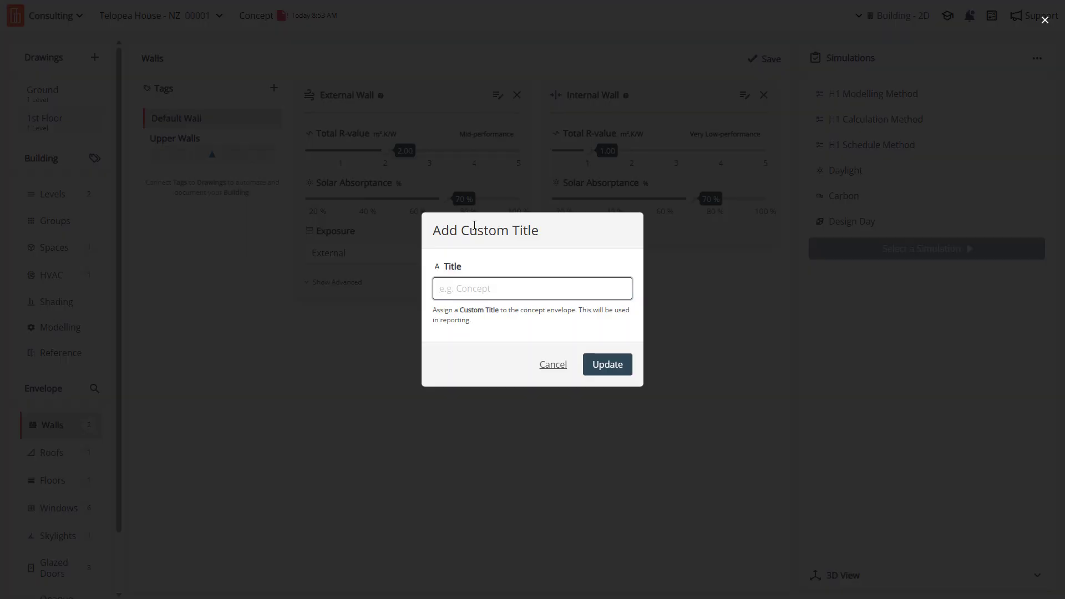
text(Generic Wall)
click(608, 364)
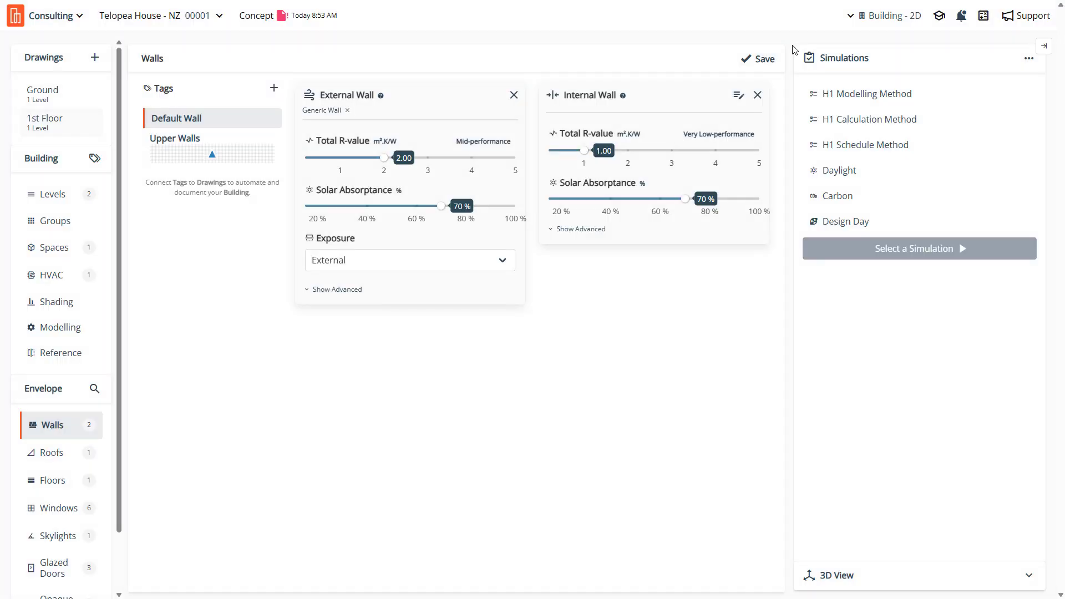
click(744, 60)
Review the envelope settings for roofs, floors, windows, skylights, opaque doors including the D1-D3 tag, and glazed doors
click(53, 454)
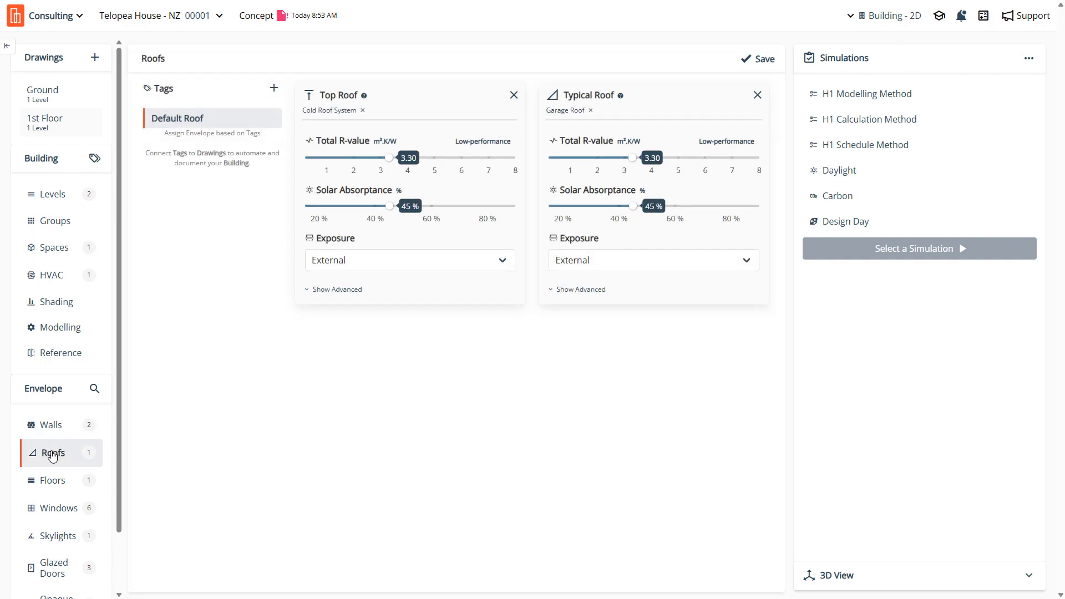
click(55, 482)
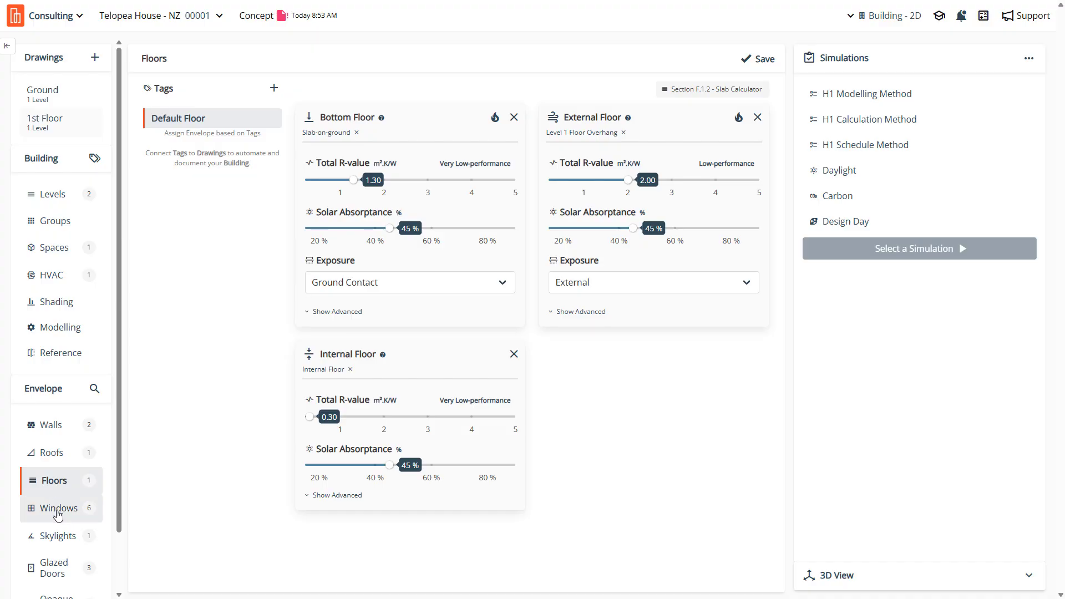
click(58, 516)
scroll(59, 492, down, 1)
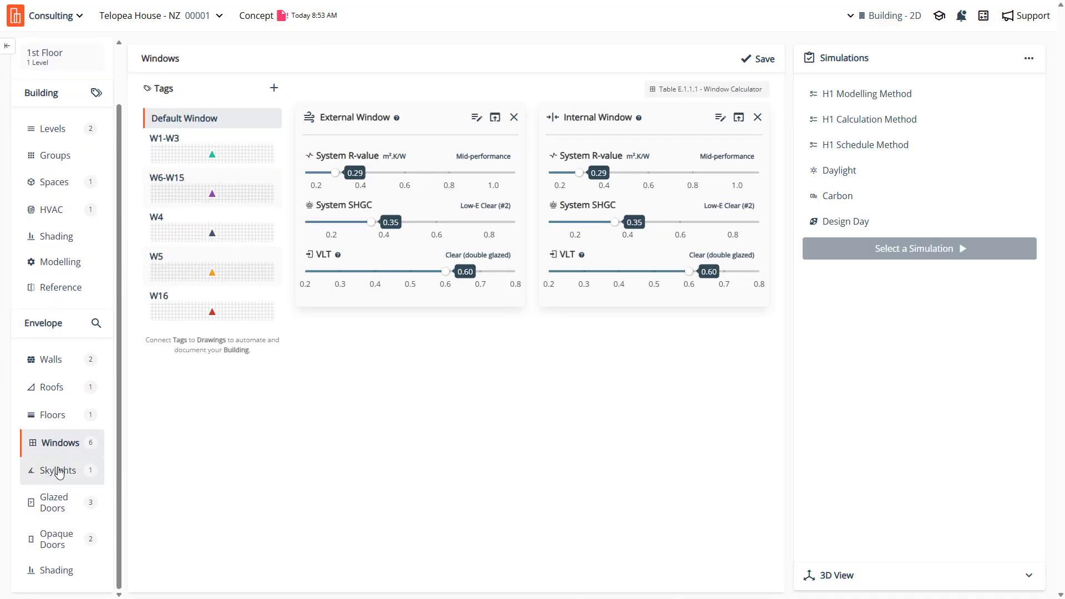
click(59, 472)
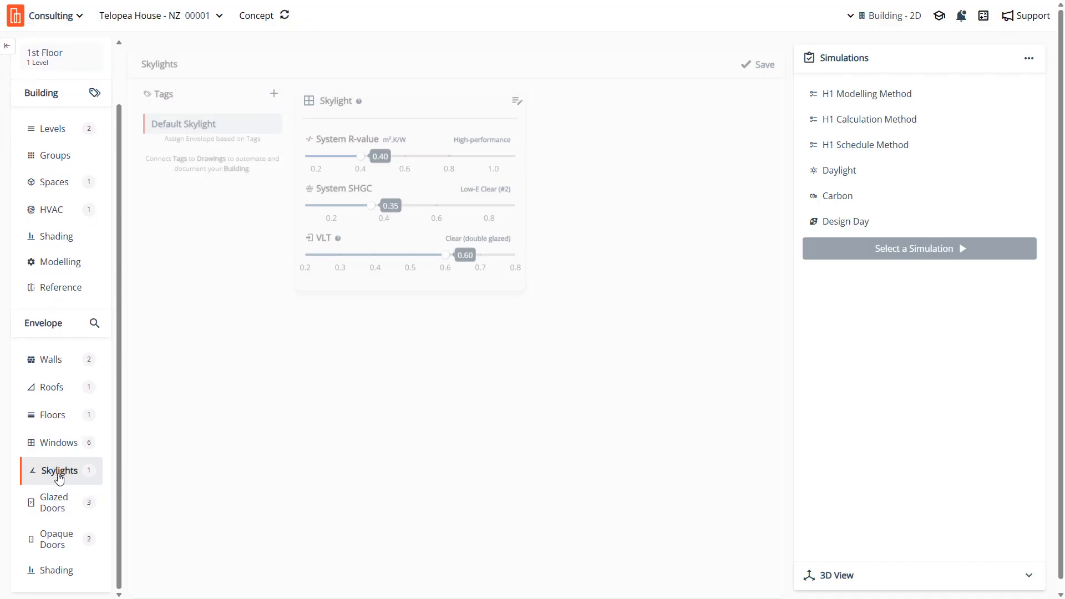
click(52, 555)
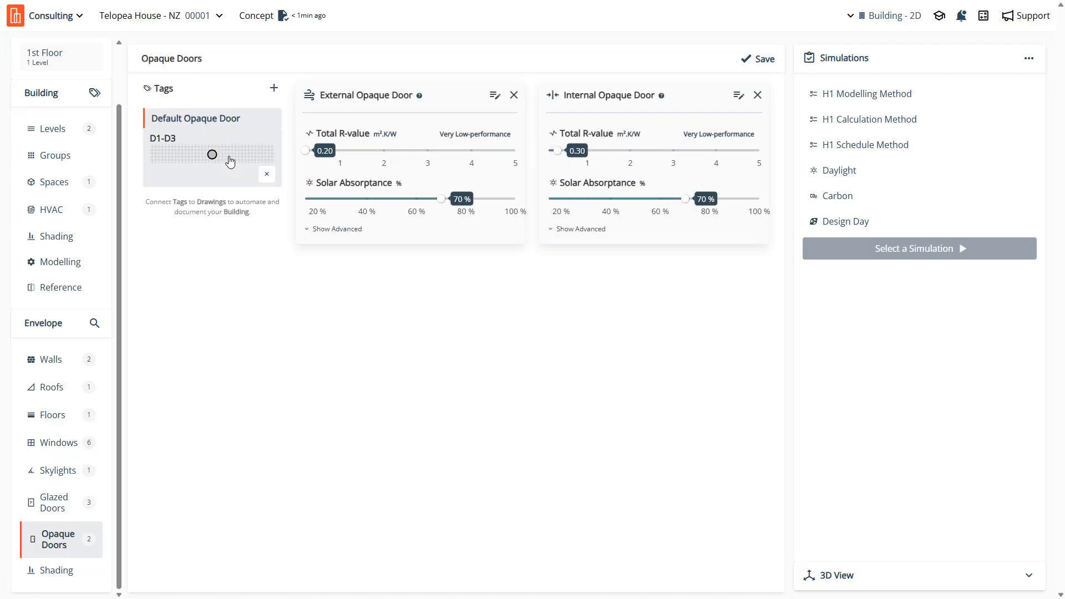
click(165, 157)
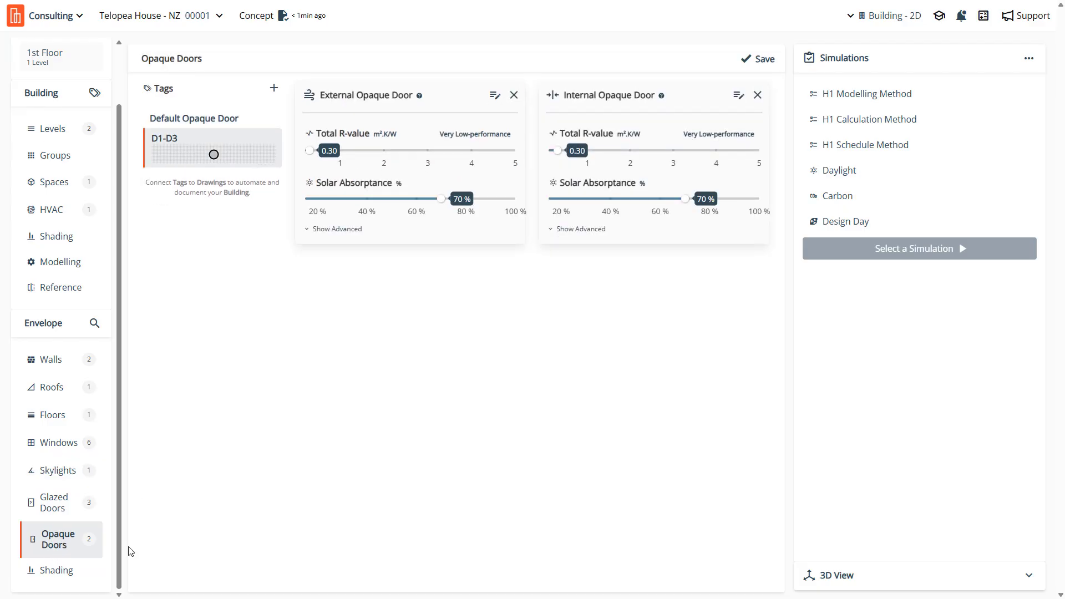
click(54, 502)
scroll(78, 274, up, 2)
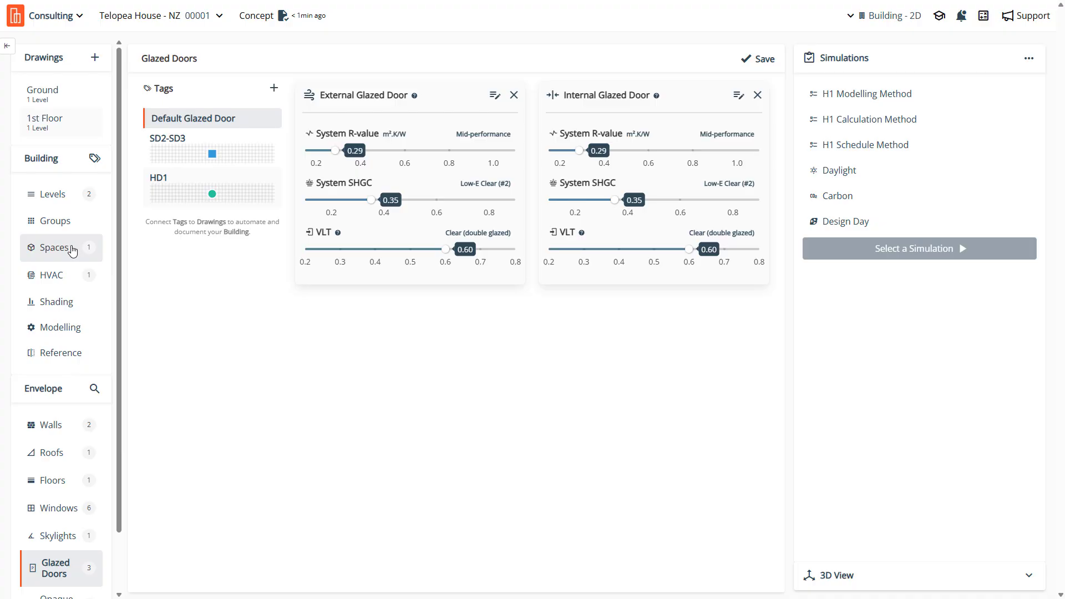
Examine the Default Space's occupancy, equipment, infiltration and ventilation settings, and check the project's compliance details
click(40, 255)
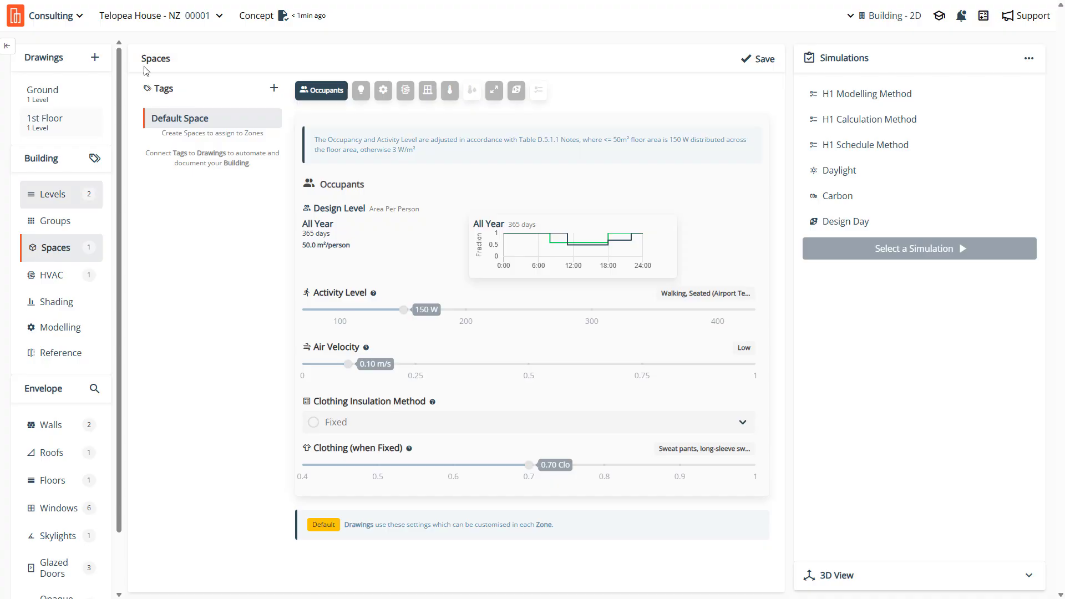
click(159, 24)
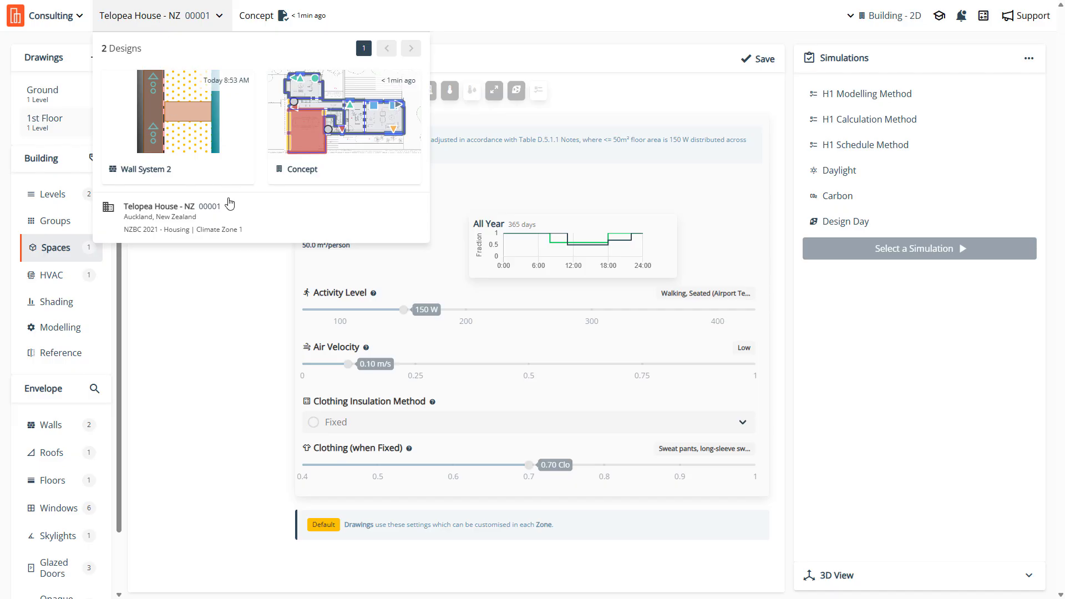
click(213, 280)
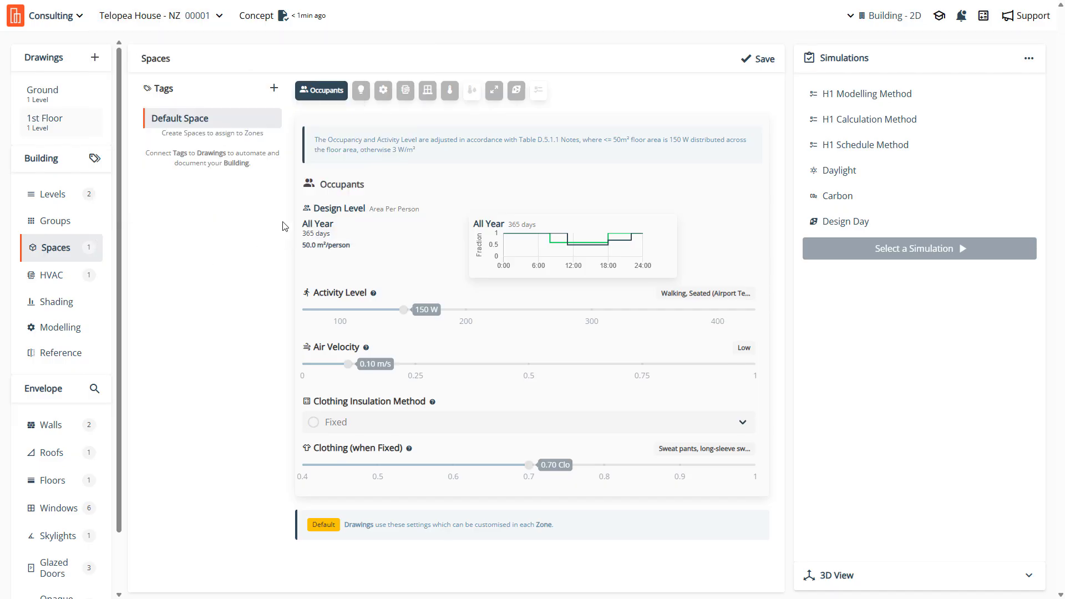
click(362, 91)
click(365, 96)
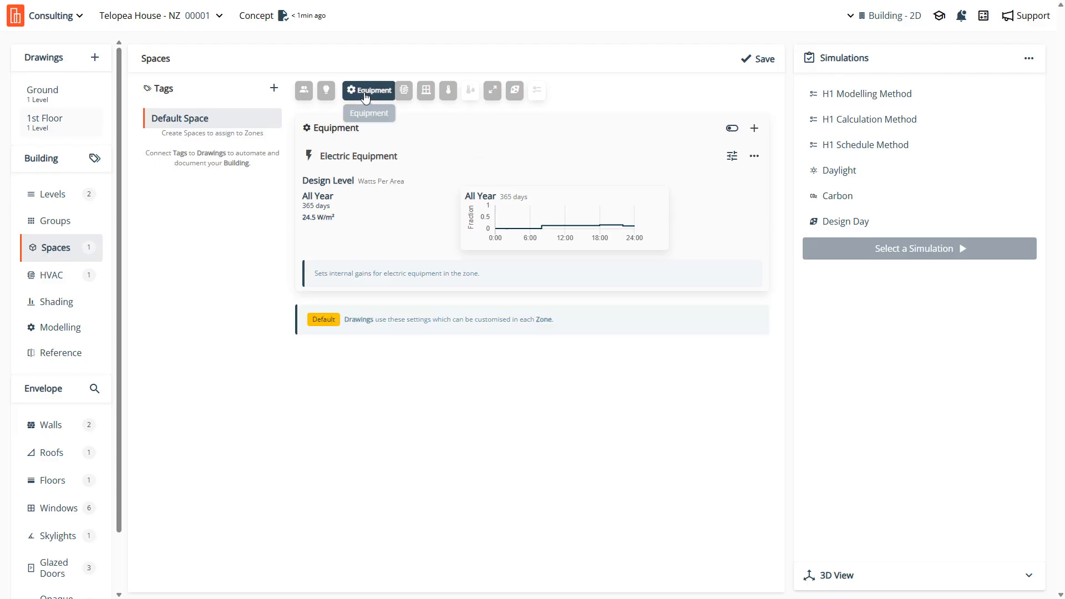
click(404, 95)
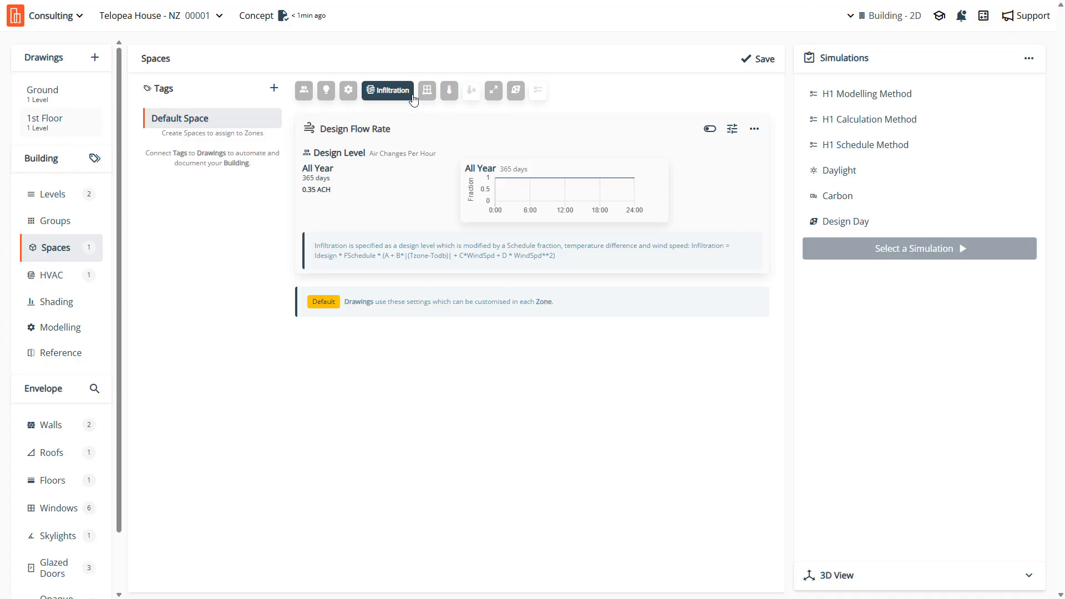
click(426, 91)
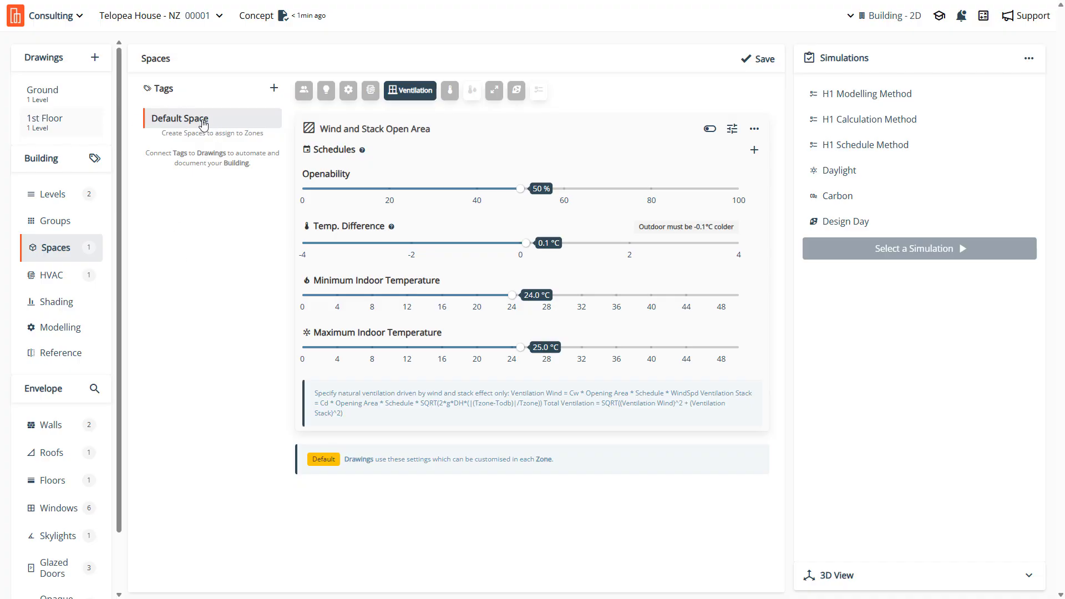
click(304, 92)
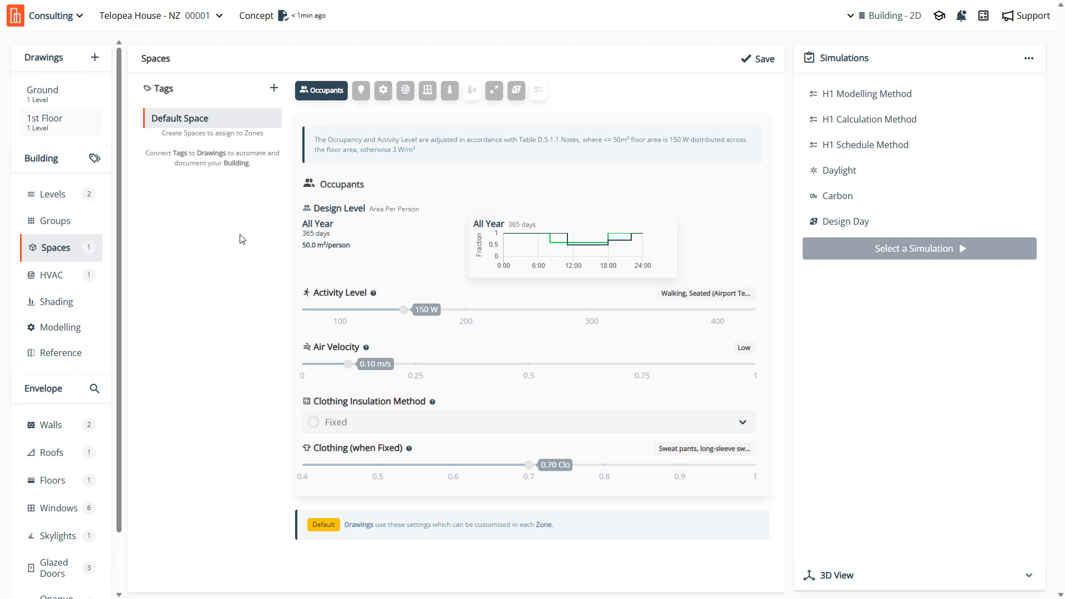
Inspect the HVAC schematic to see which system serves the Default Space
click(53, 279)
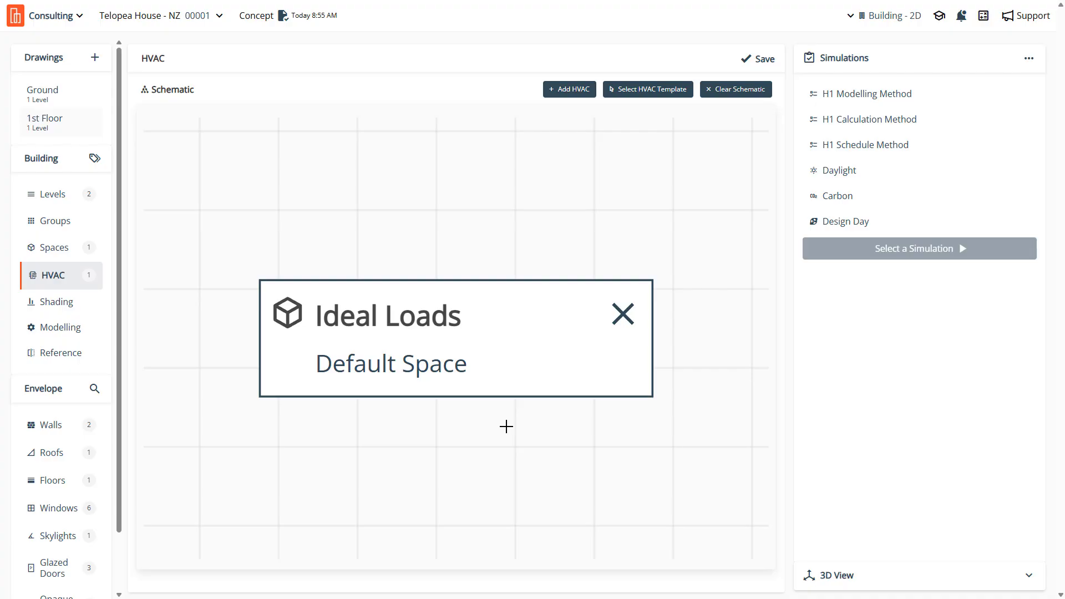
scroll(491, 399, down, 4)
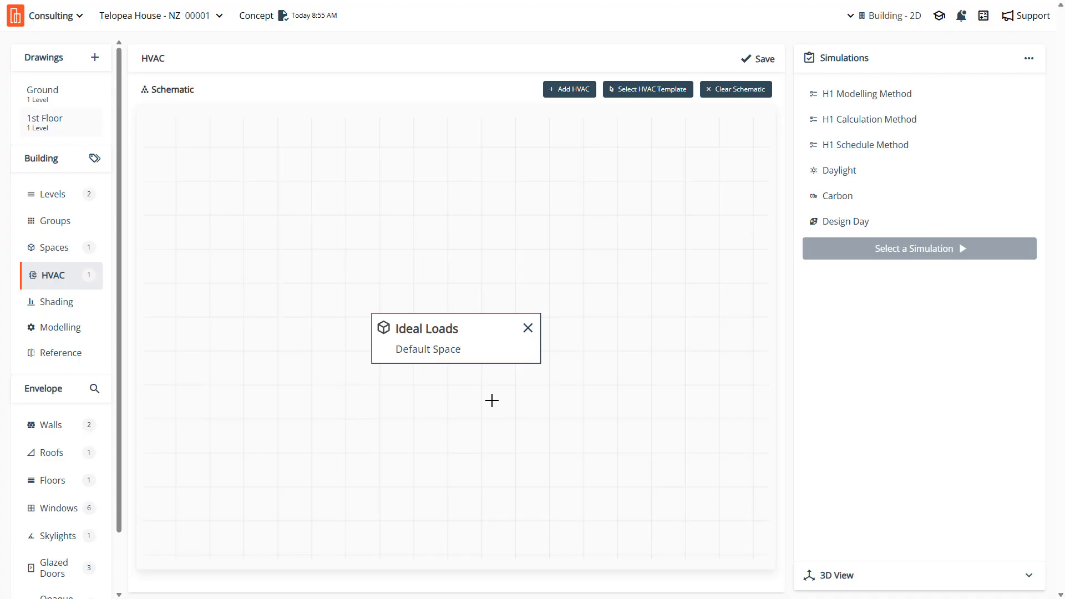
scroll(491, 399, up, 2)
scroll(590, 442, up, 2)
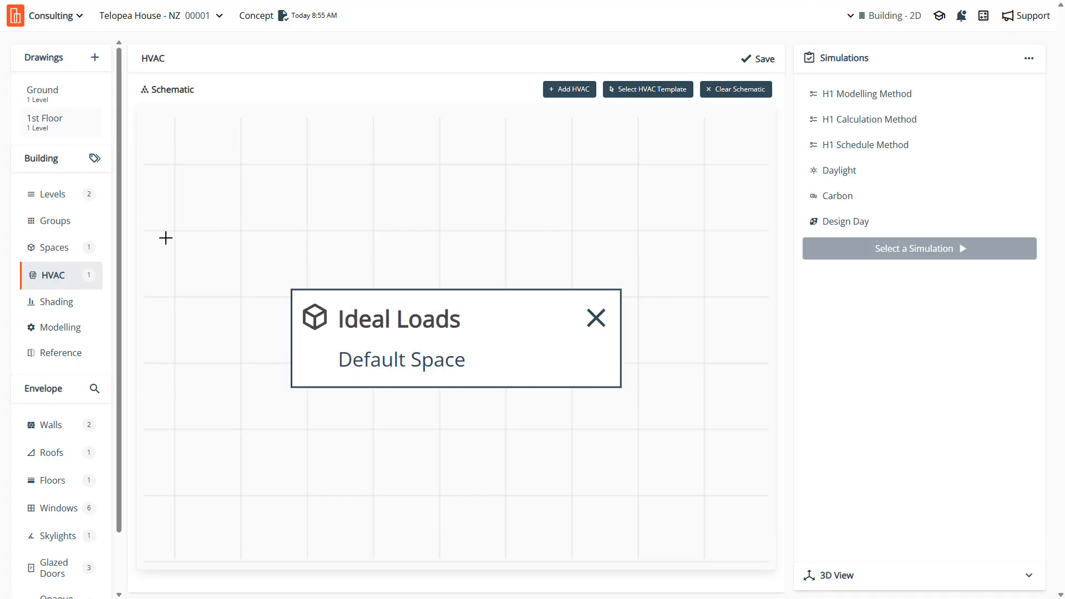
Set the simulation step size to 1 step per hour in the building's modelling settings
click(58, 329)
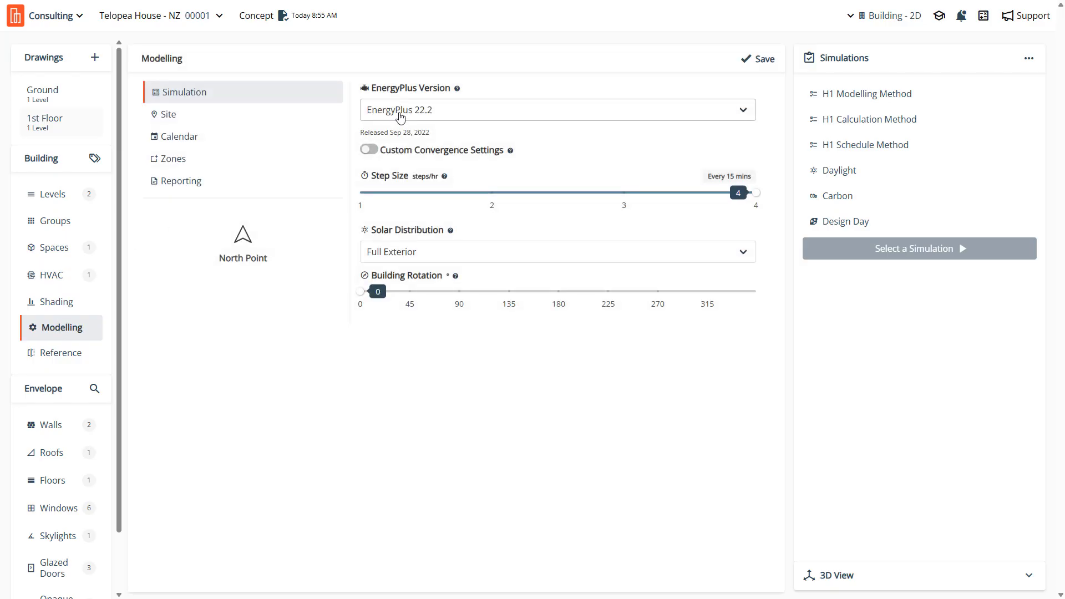
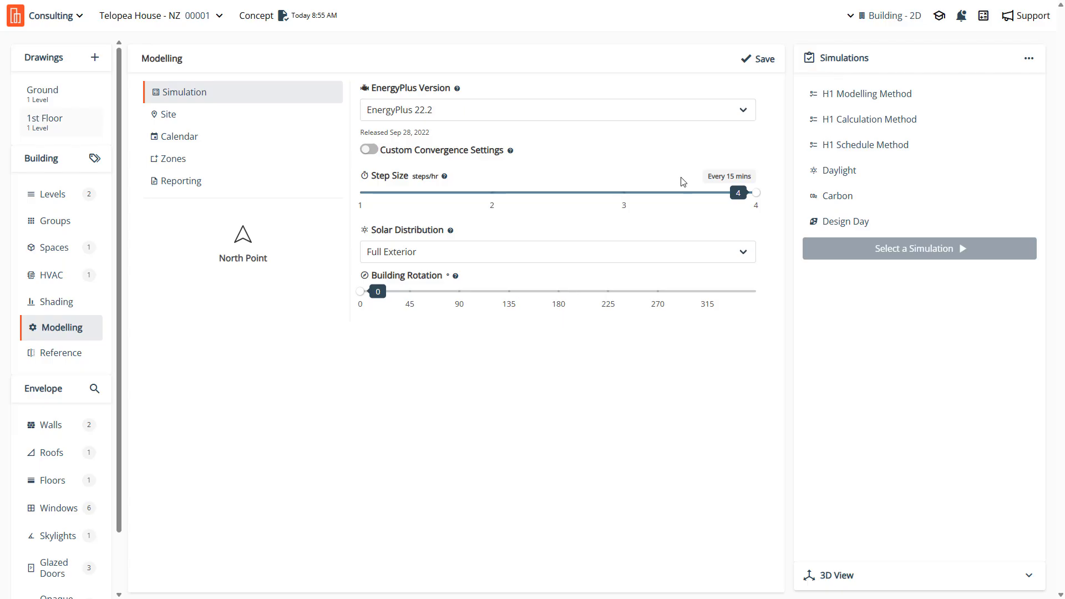
drag(756, 196, 363, 211)
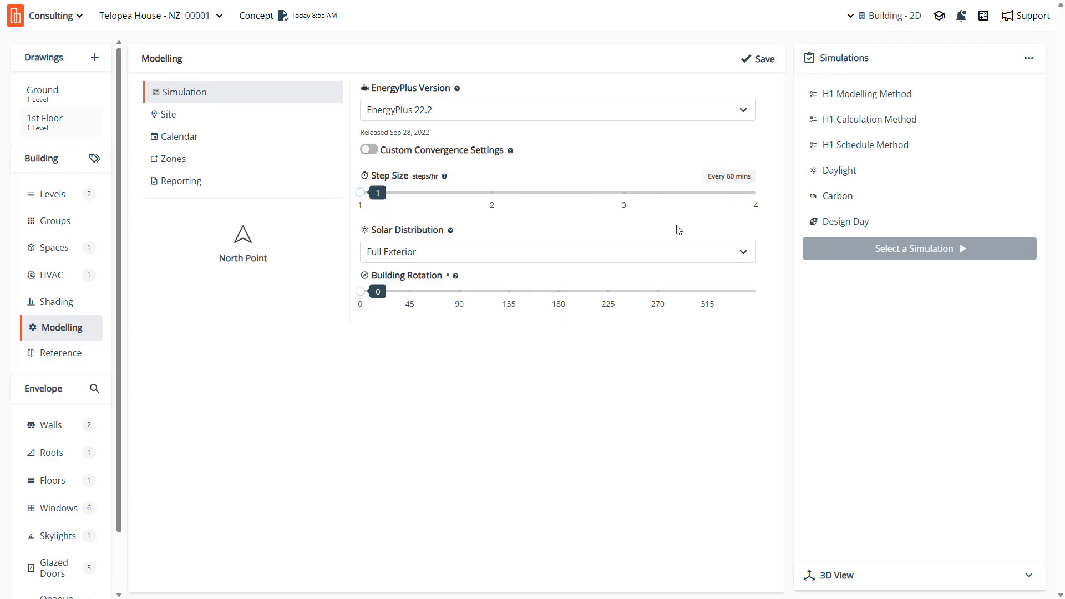
mouse_move(361, 198)
mouse_down()
mouse_move(775, 197)
mouse_move(363, 208)
mouse_up()
Check the Solar Distribution explanation and its available options, keeping Full Exterior selected
mouse_move(451, 234)
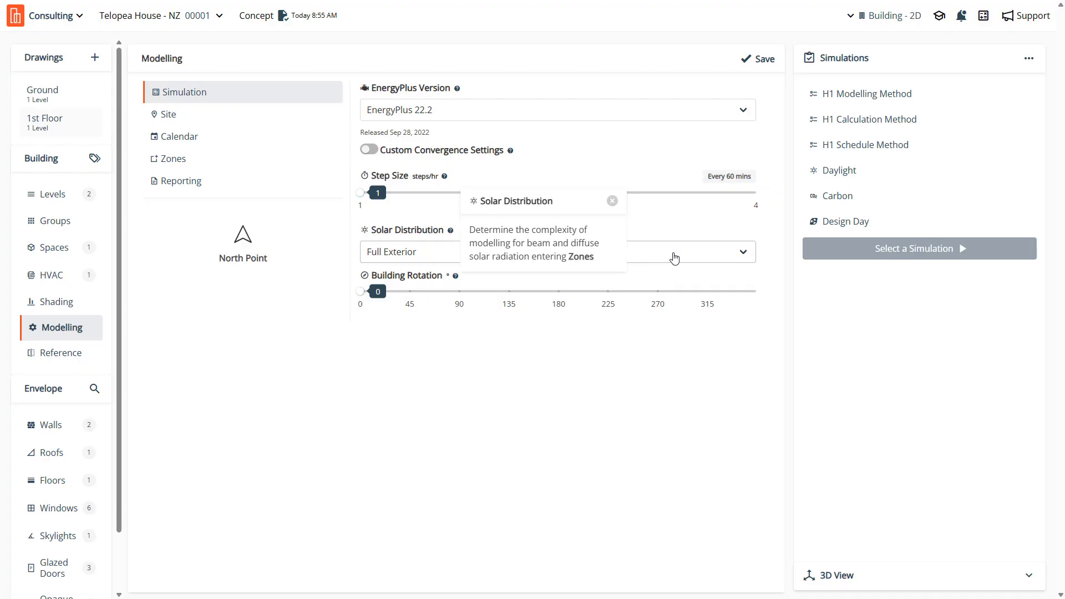
click(675, 256)
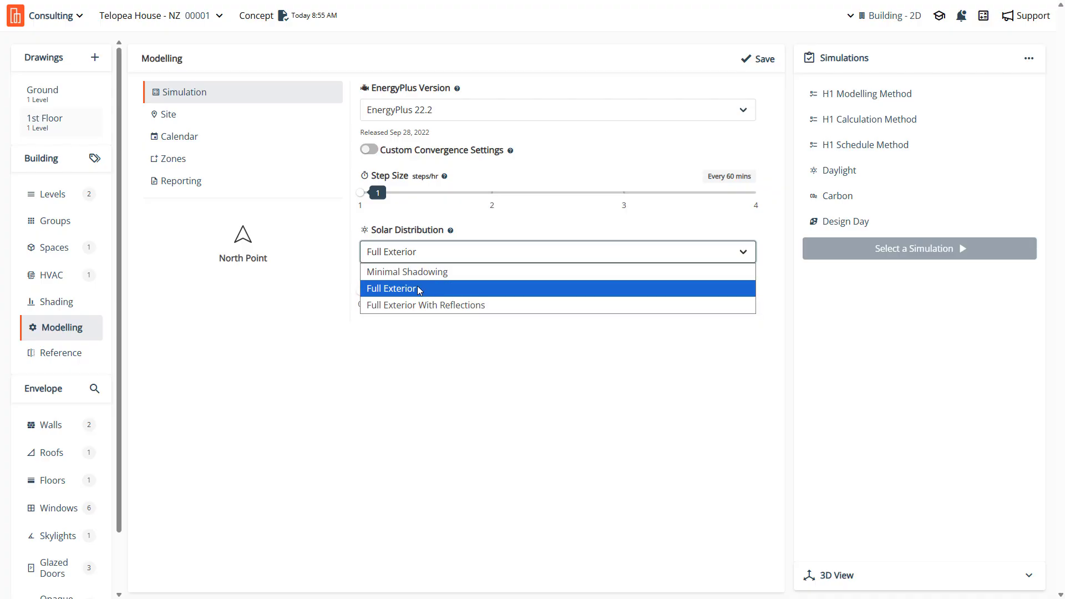
click(601, 214)
click(480, 259)
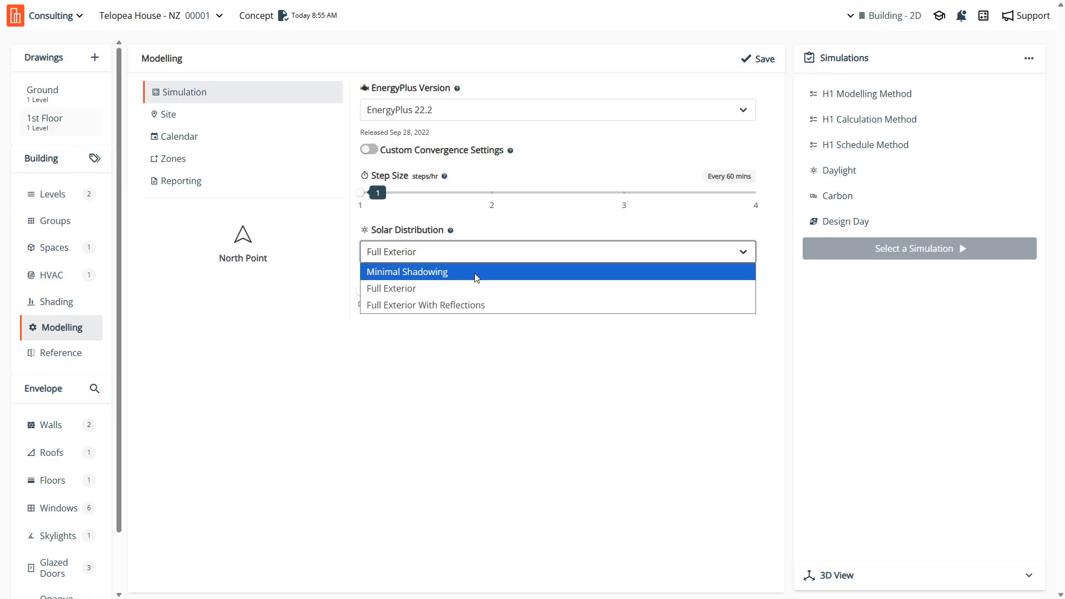
click(417, 289)
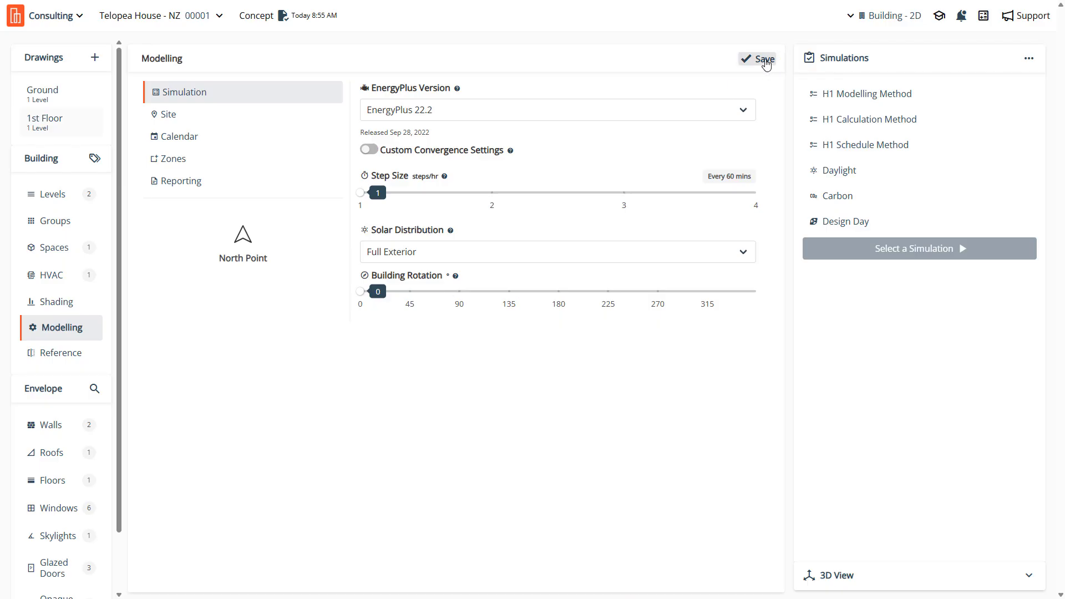
Examine the modelling site settings: climate file datasets, custom location option and ground surface temperature methods
click(159, 114)
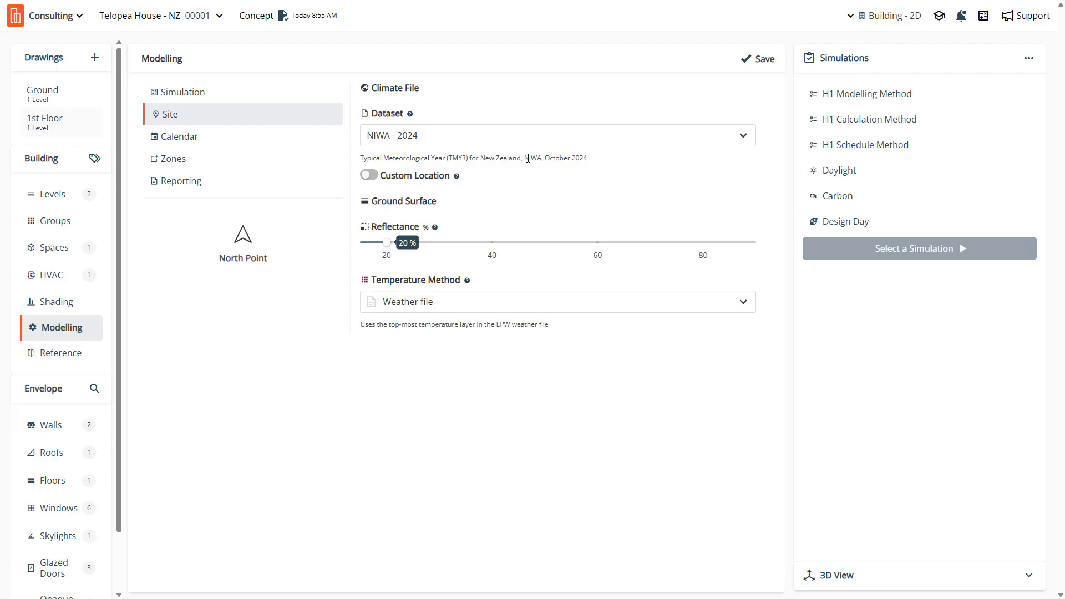
click(443, 144)
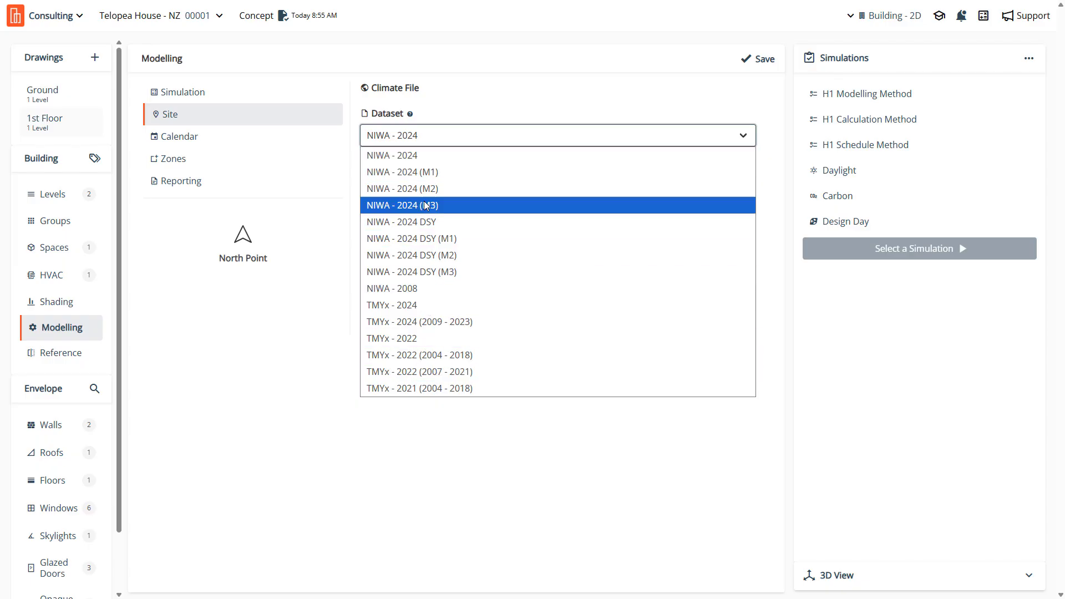
click(310, 361)
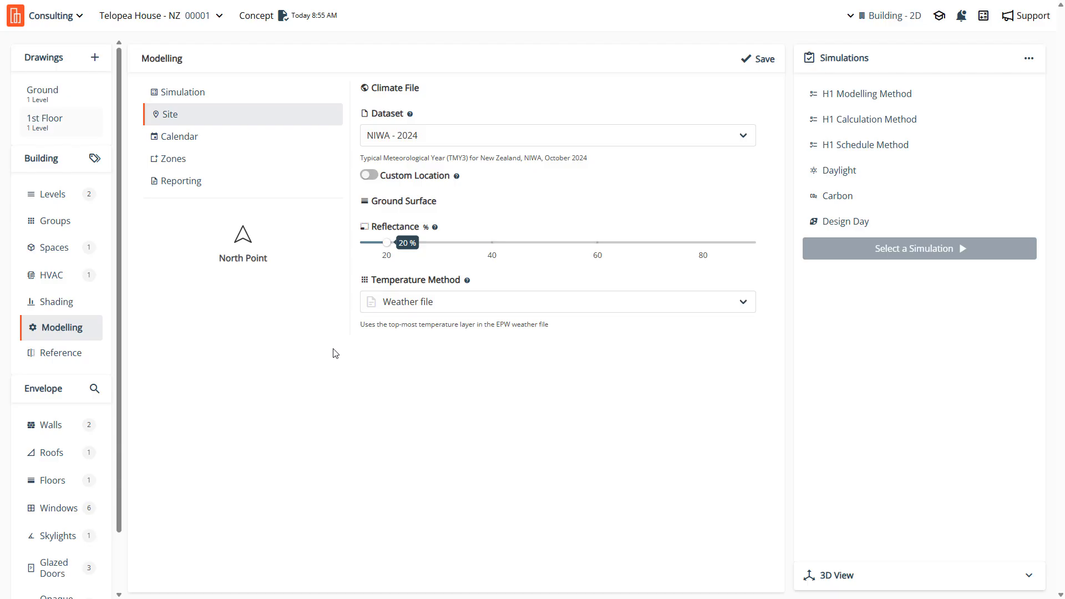
click(366, 178)
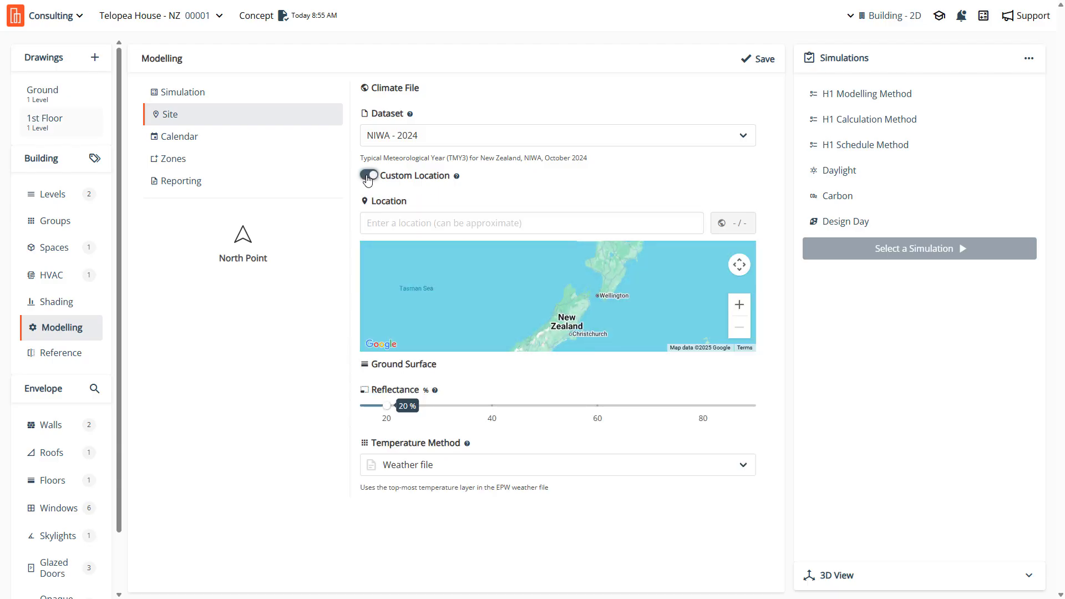
click(367, 177)
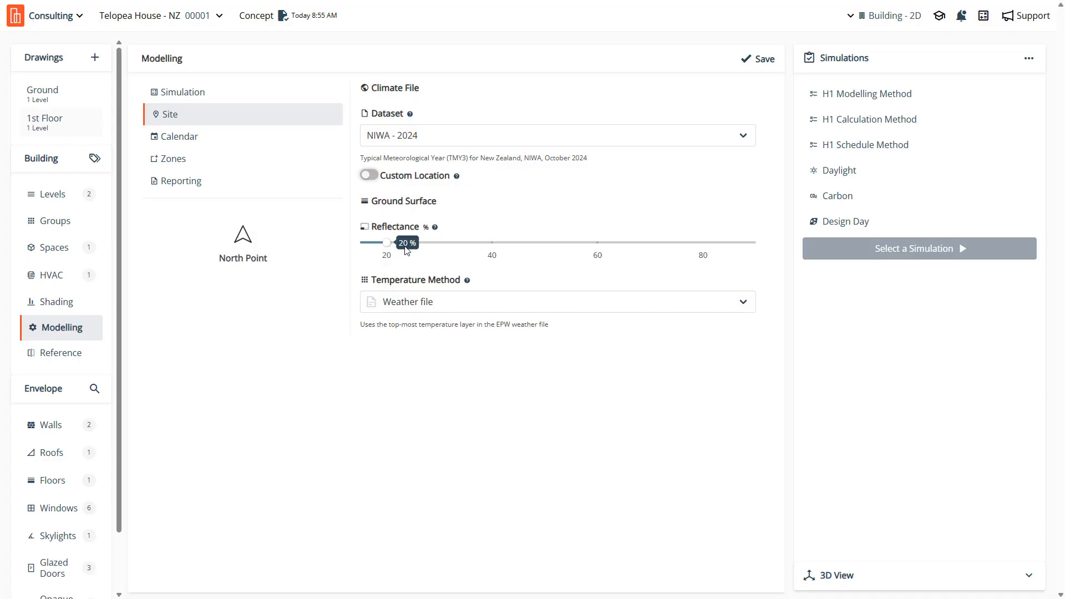
click(454, 309)
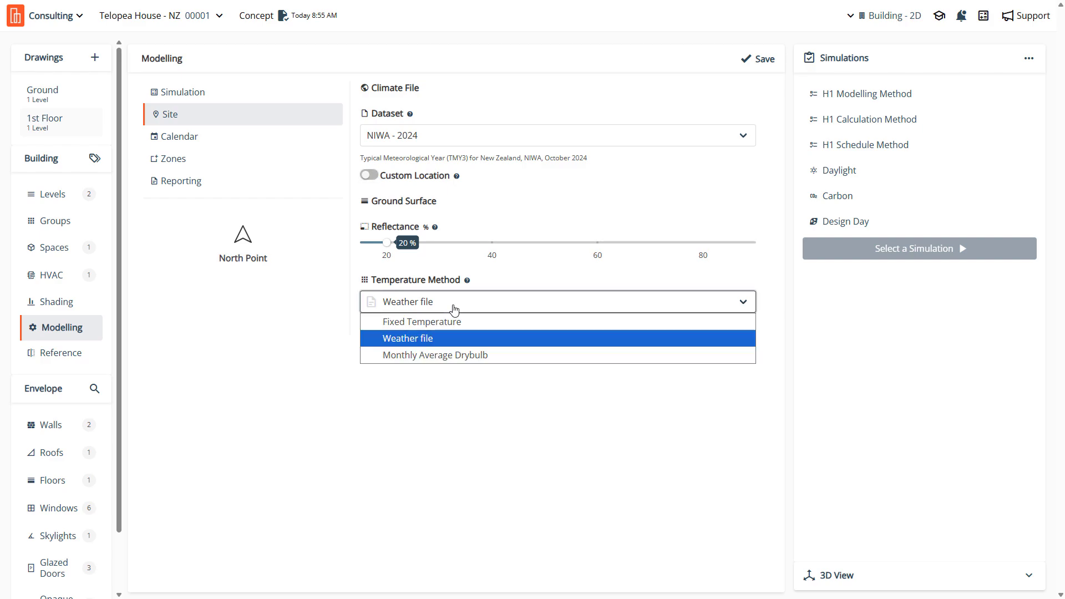
click(454, 309)
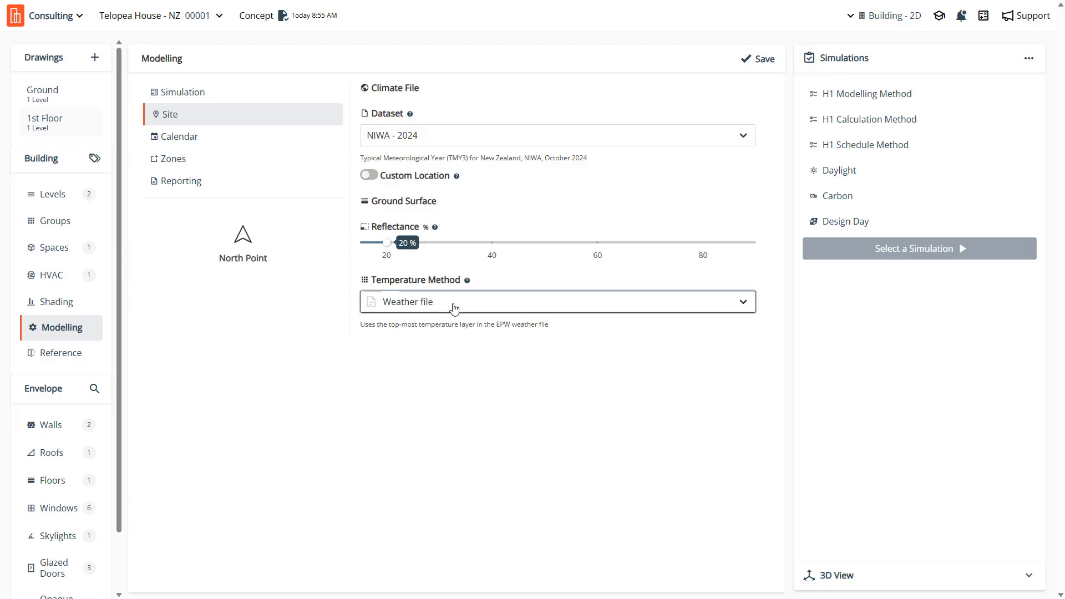
Review the ground Temperature Method options and description, keeping Weather file, and look over the calendar settings
click(454, 309)
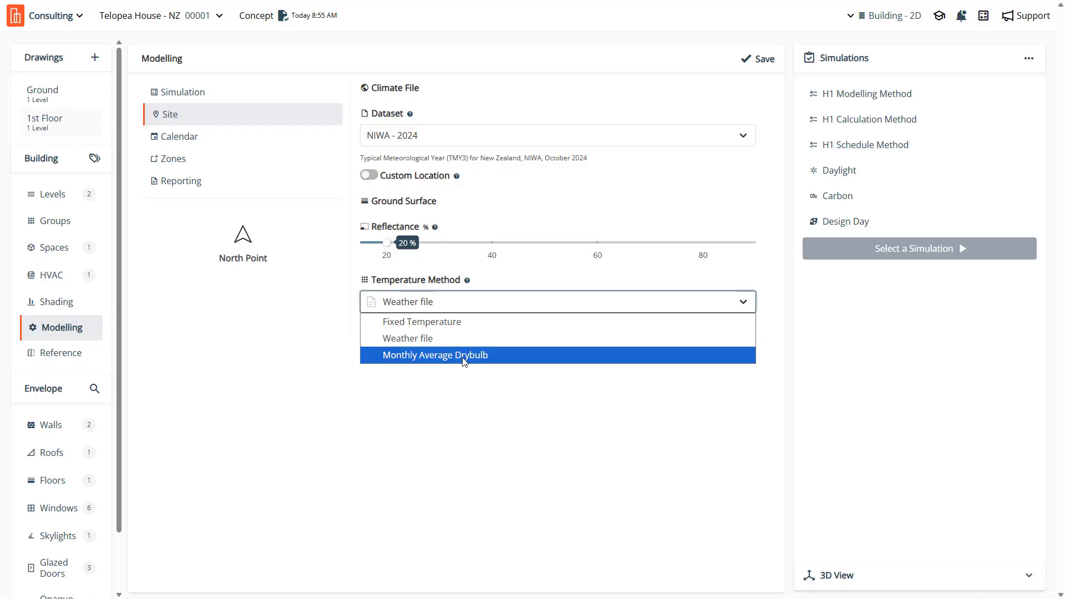
click(475, 434)
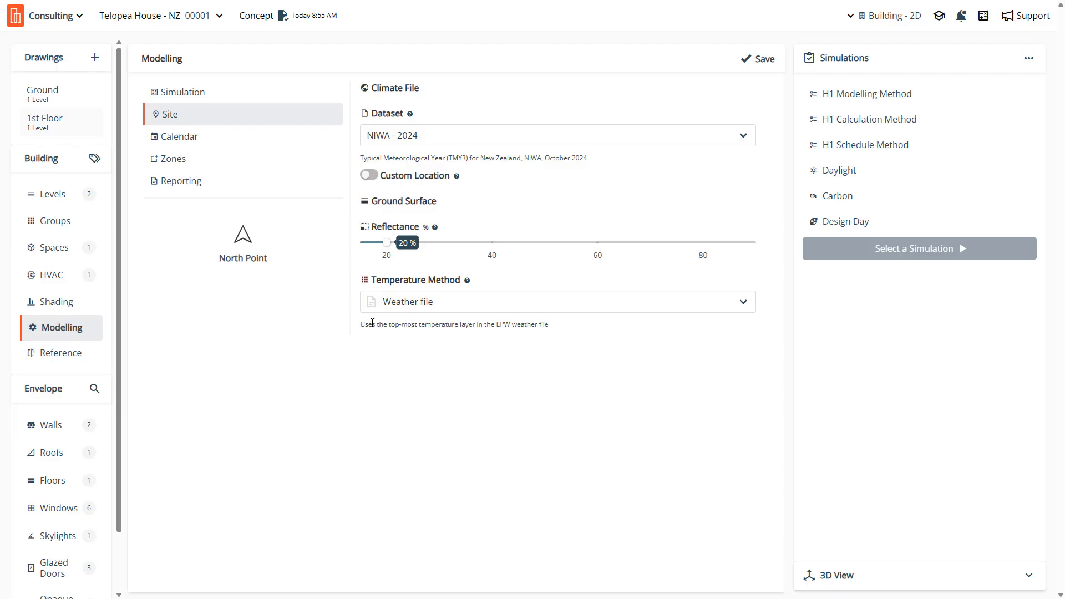
drag(360, 324, 555, 325)
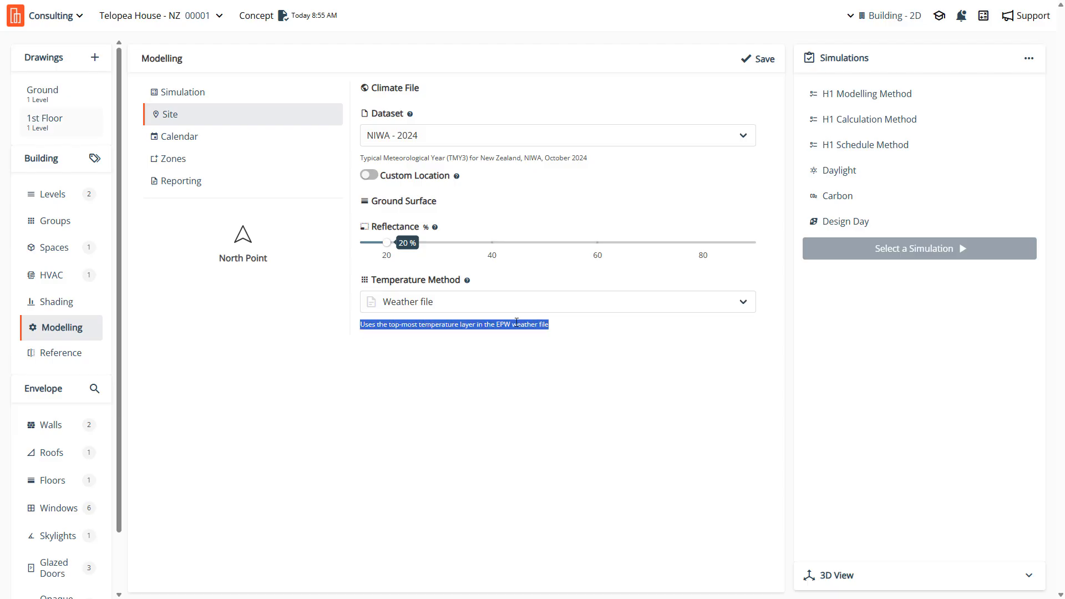
click(516, 323)
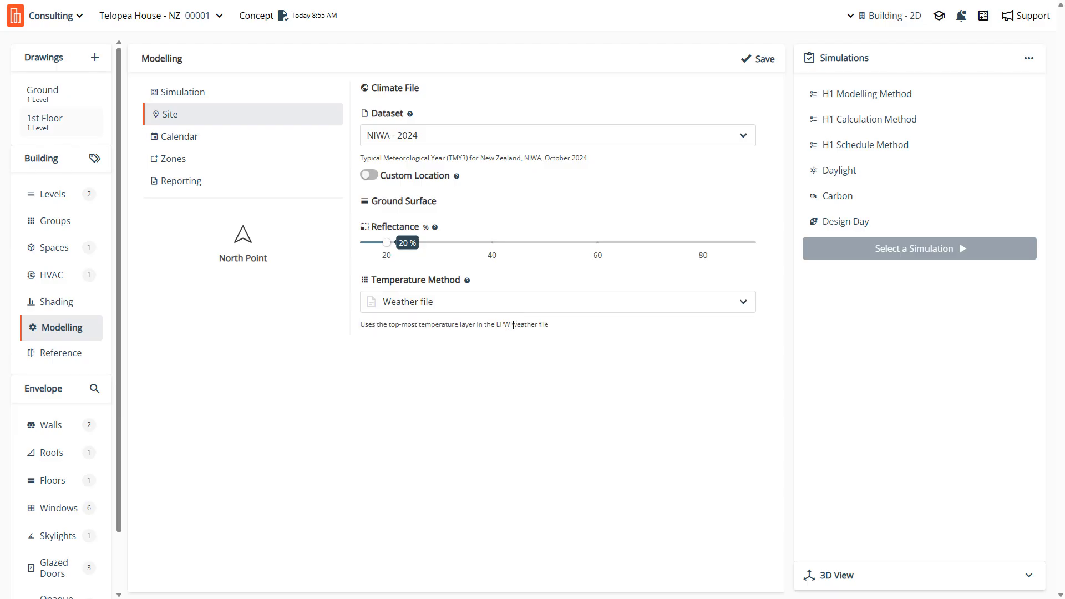
click(172, 150)
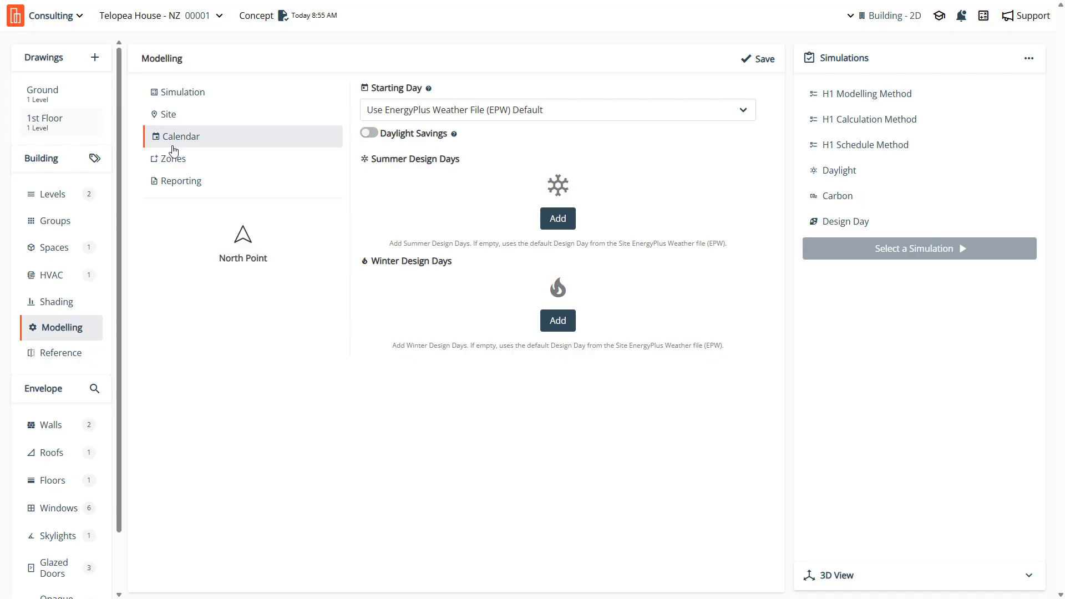
Read the explanations for the Zone Areas options, Subtract Wall Thickness and Assign Zone Floor Area, in the zone modelling settings
click(172, 163)
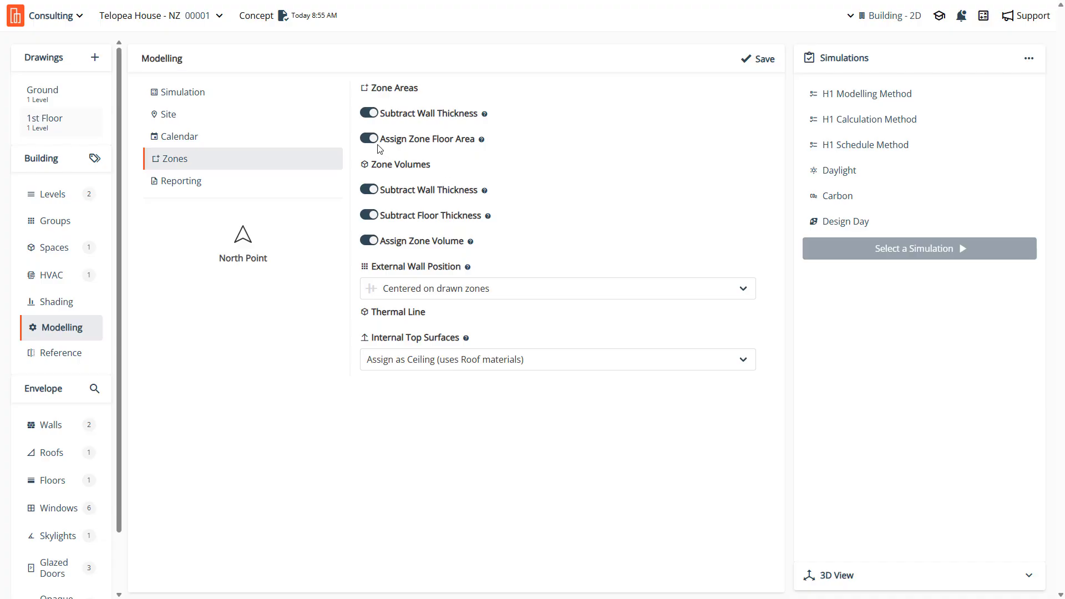
click(485, 115)
mouse_move(483, 142)
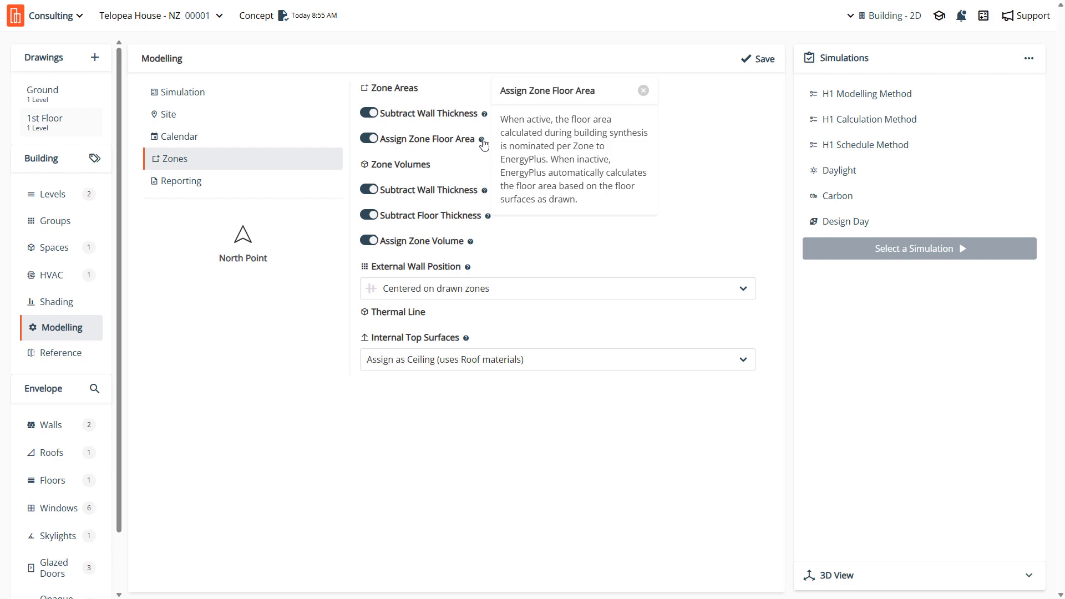
click(462, 166)
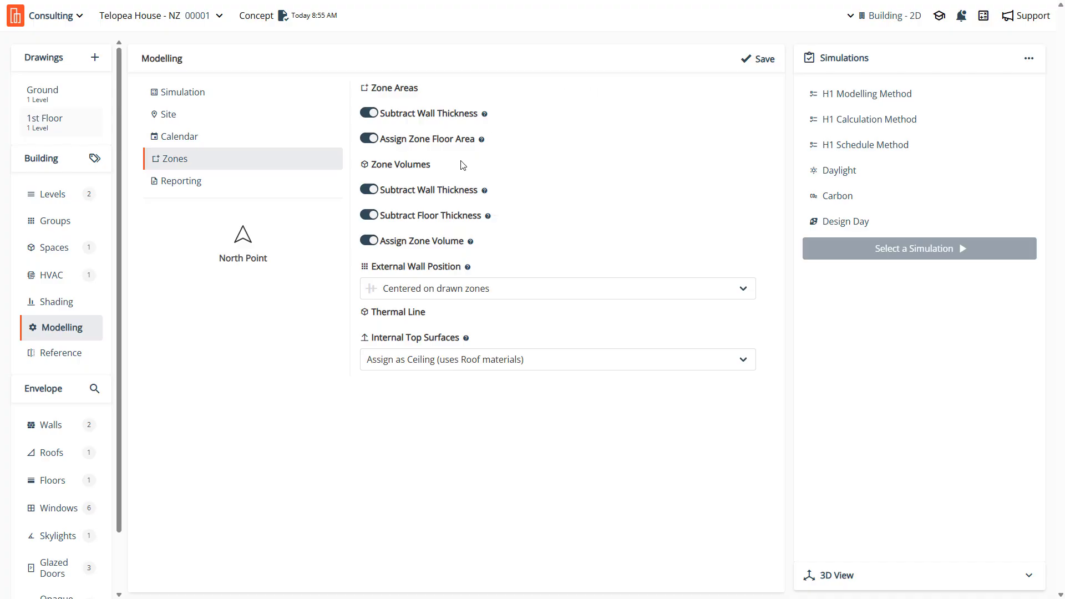
Read the Zone Volumes explanations for Subtract Wall Thickness, Subtract Floor Thickness and Assign Zone Volume, keeping Assign Zone Floor Area on
click(484, 191)
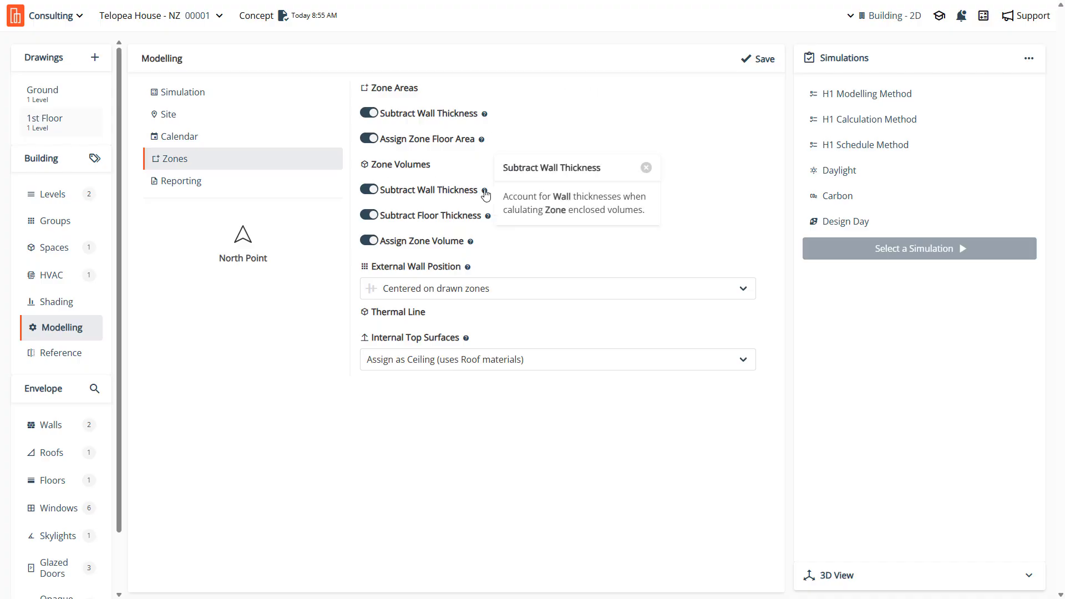
click(585, 131)
click(375, 139)
click(375, 140)
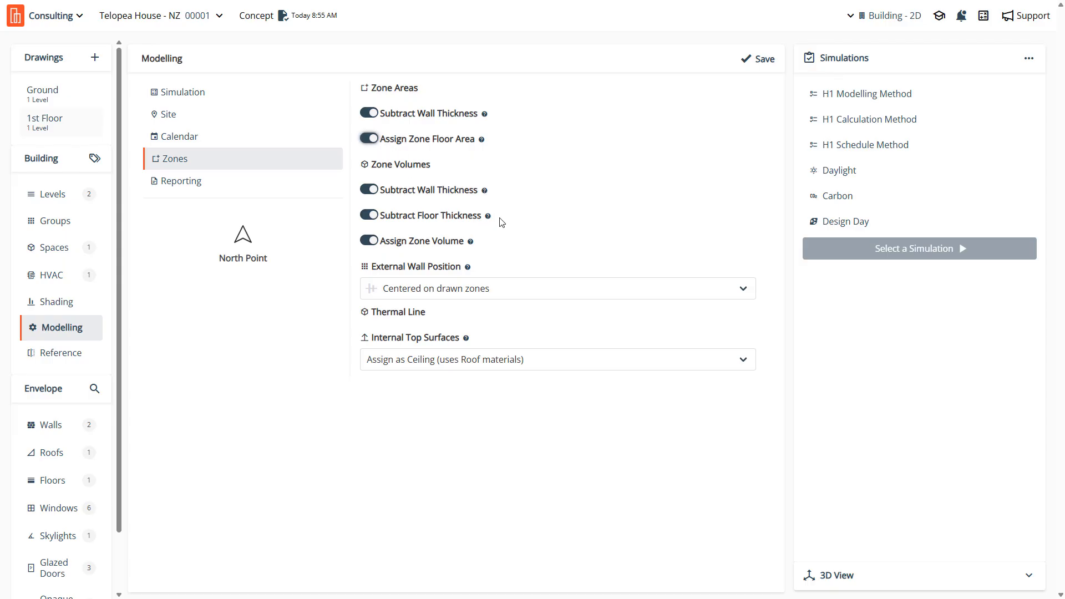
click(489, 217)
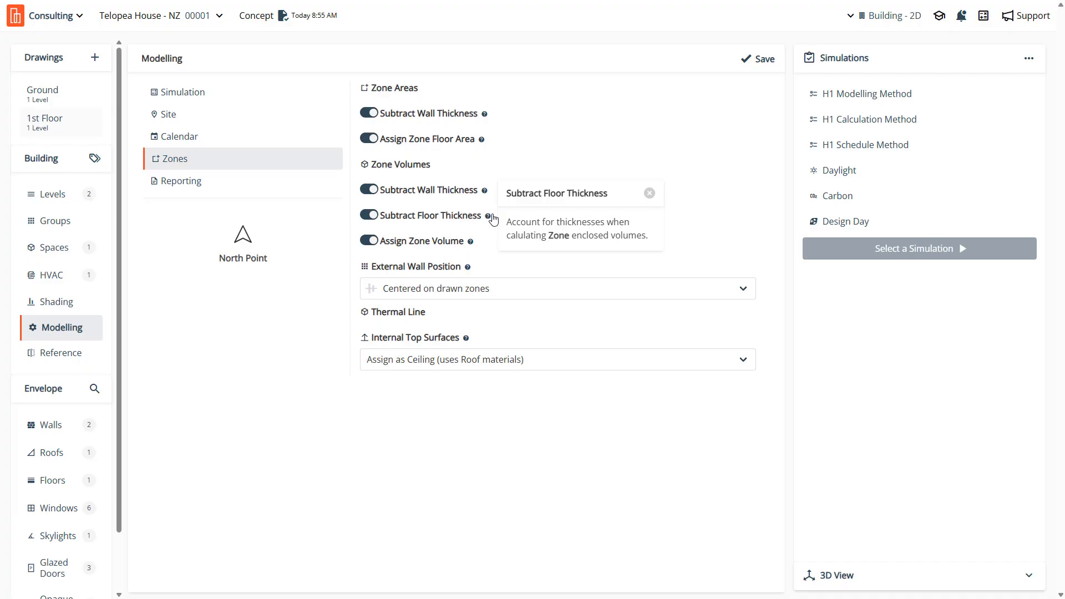
click(586, 160)
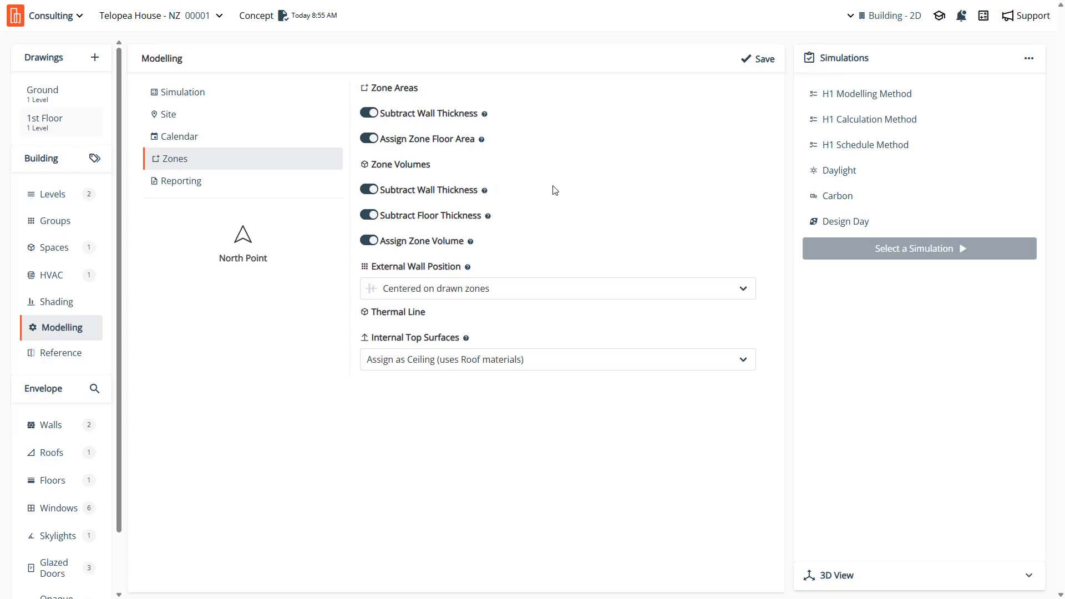
click(470, 242)
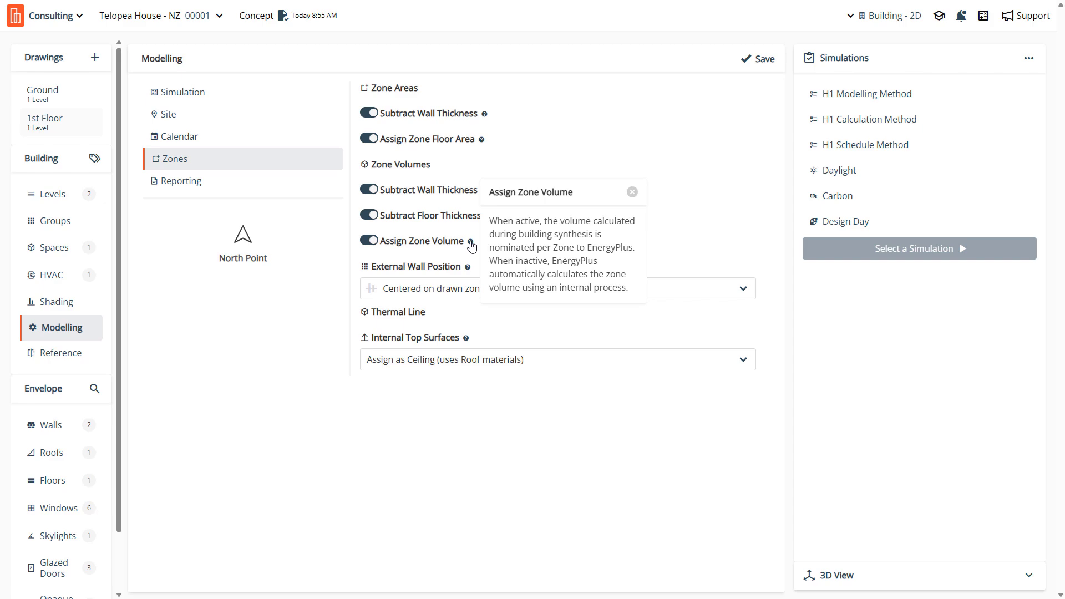
click(722, 251)
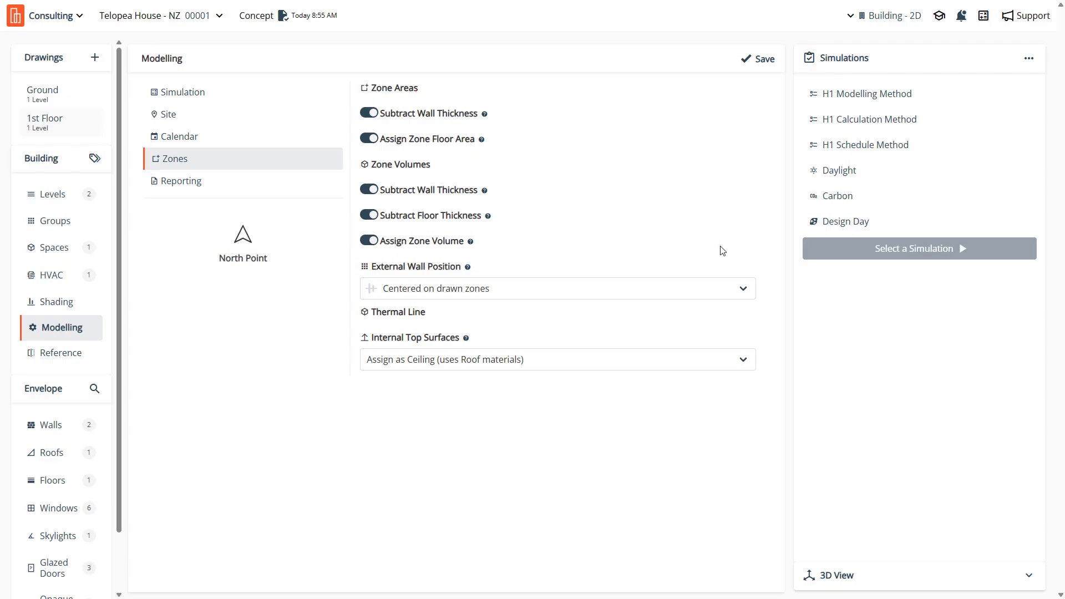
Try the External and Internal to drawn zones options for External Wall Position and return it to Centered on drawn zones
click(469, 268)
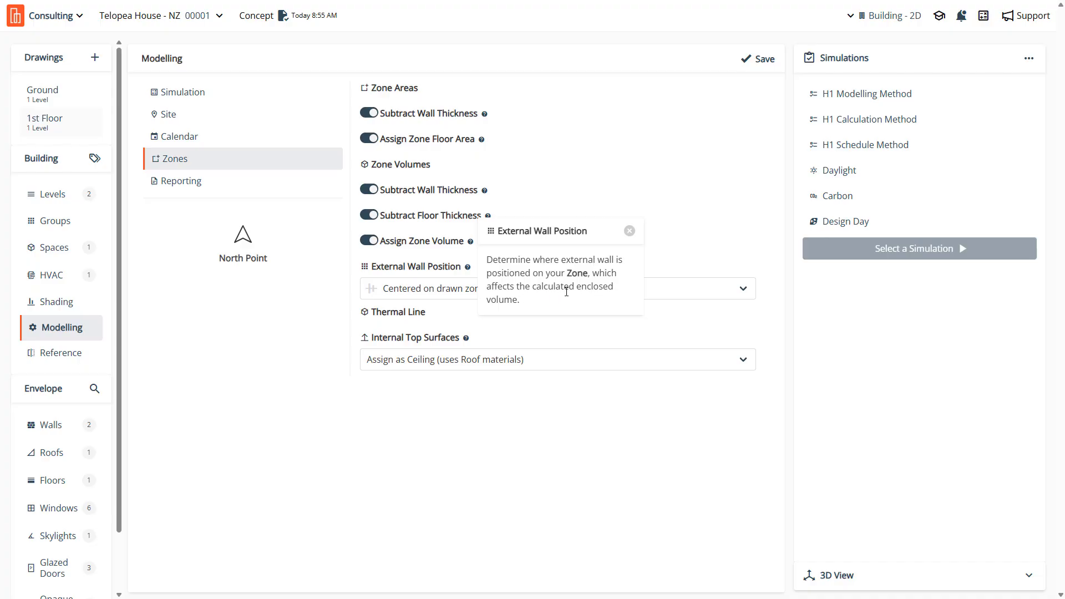
click(629, 231)
click(637, 290)
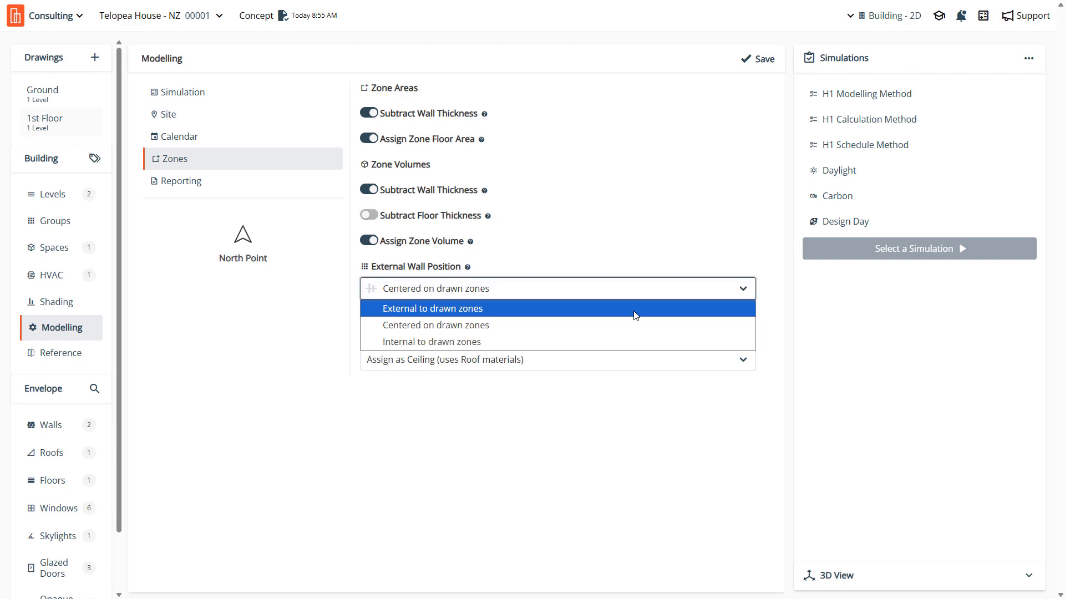
click(636, 314)
click(630, 289)
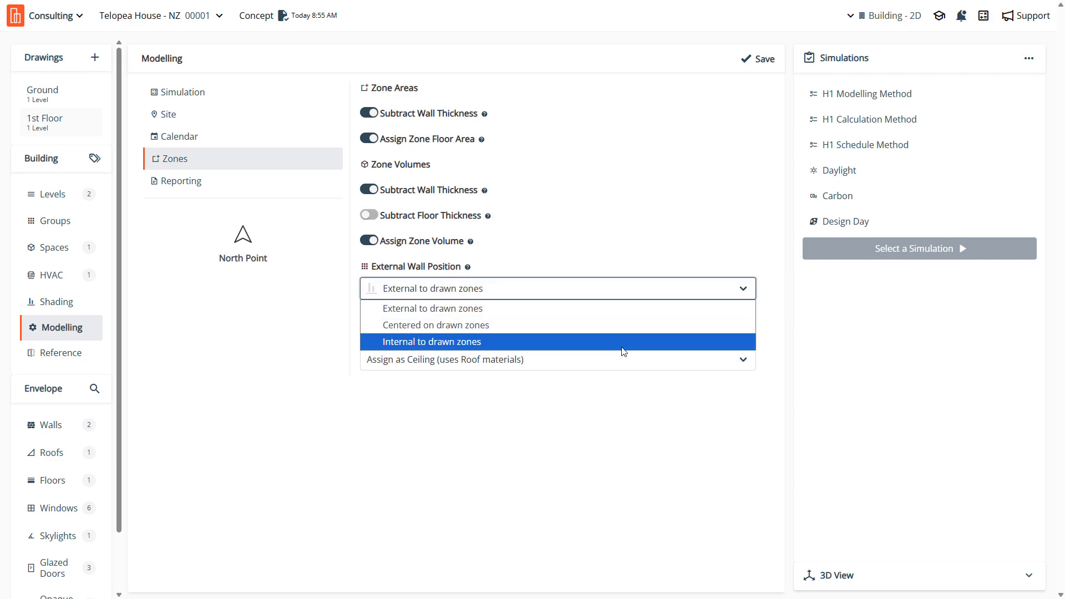
click(628, 342)
click(590, 291)
click(574, 326)
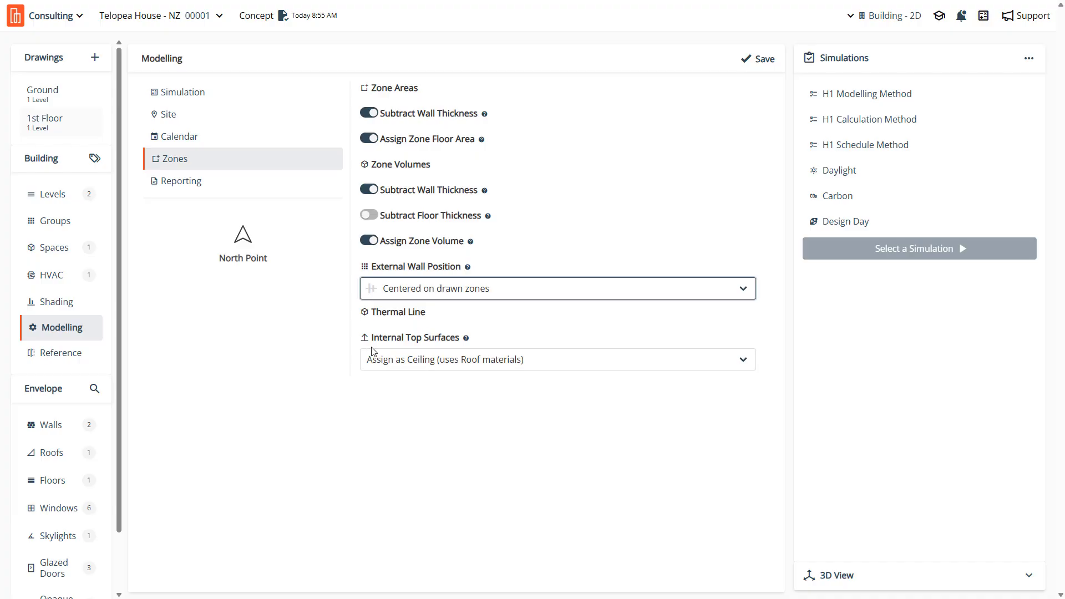
Check the Internal Top Surfaces explanation and options, keeping Assign as Ceiling (uses Roof materials)
click(466, 339)
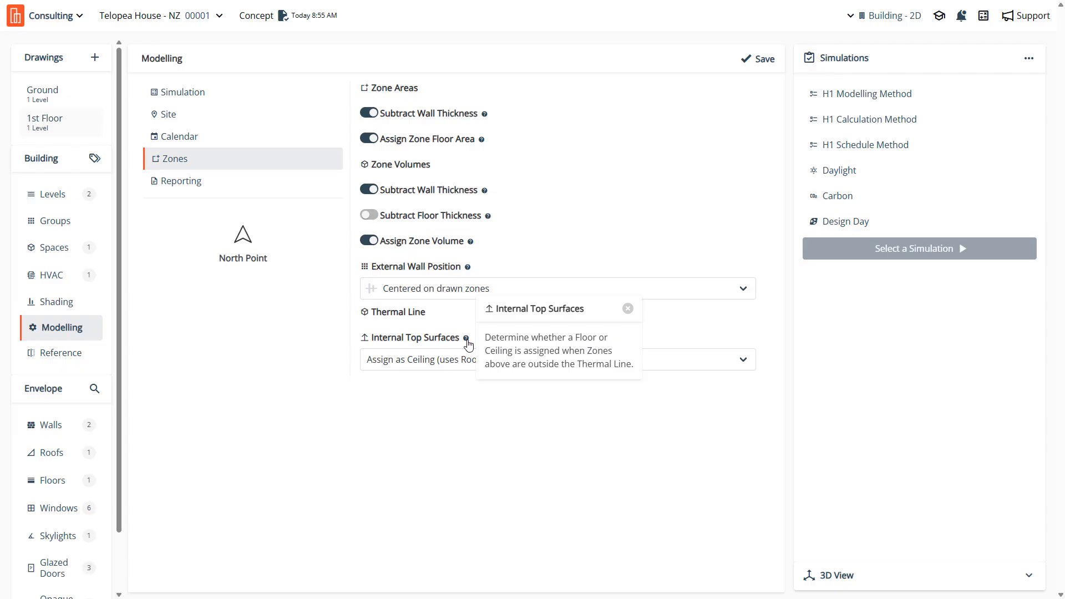
click(465, 360)
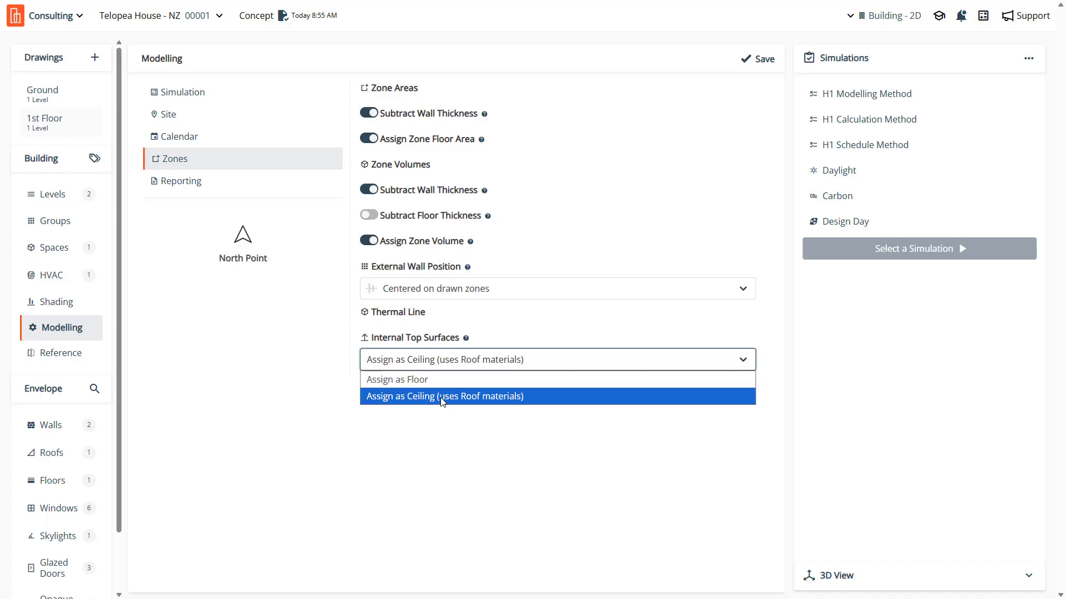
click(472, 454)
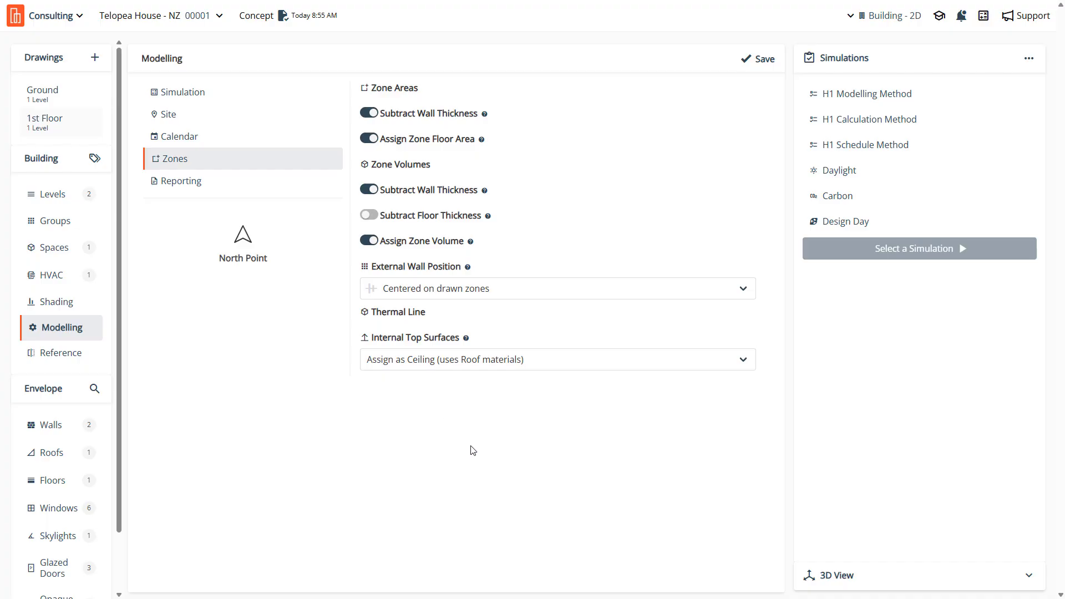
Turn Subtract Floor Thickness on for zone volumes, keep External Wall Position centered on drawn zones, and save the modelling settings
click(375, 218)
click(412, 294)
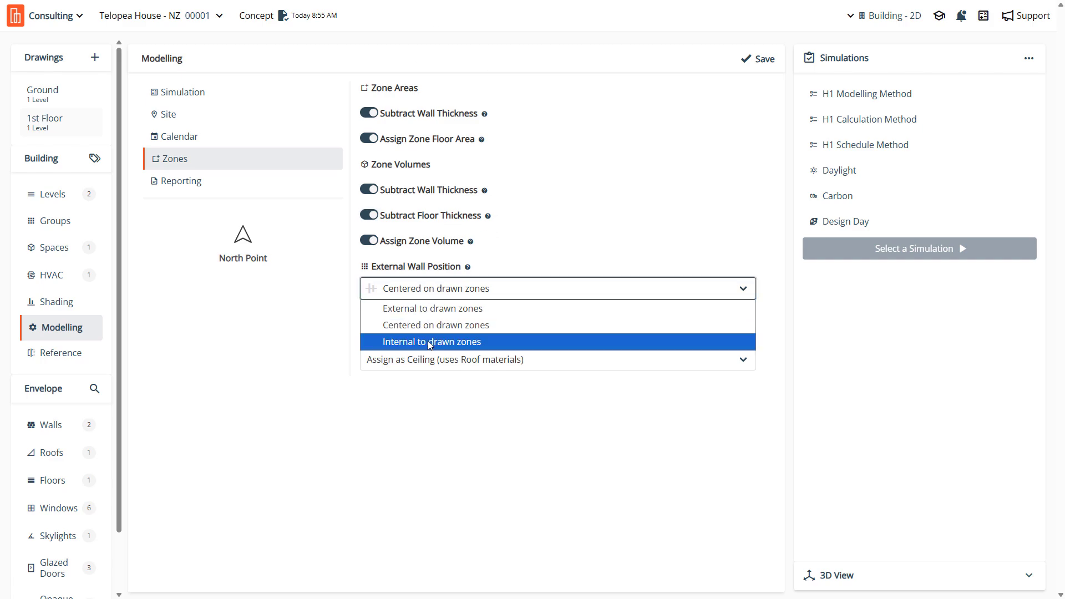
click(445, 413)
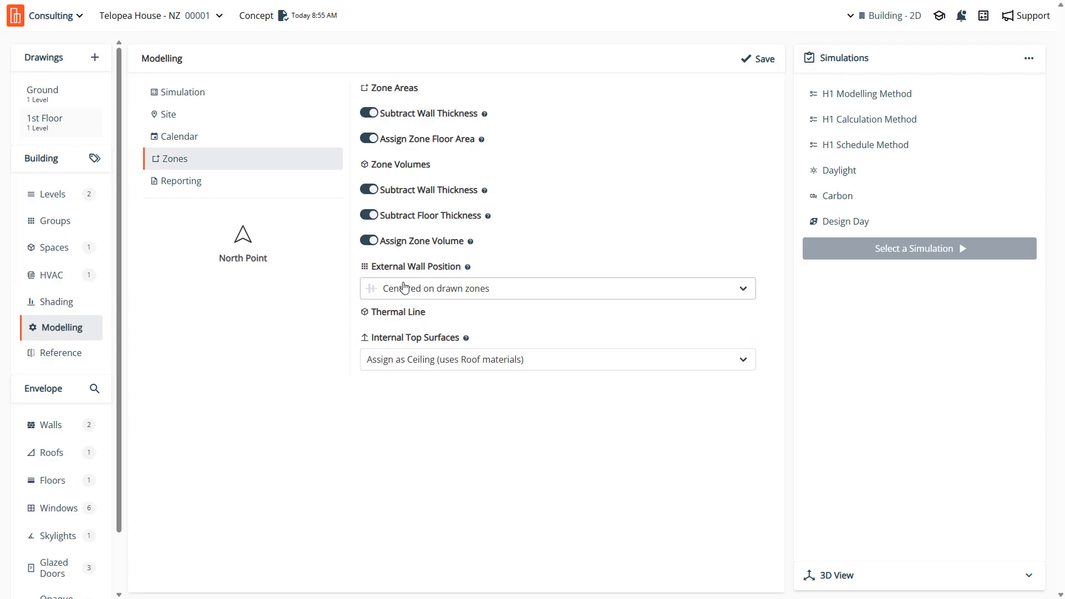
click(758, 57)
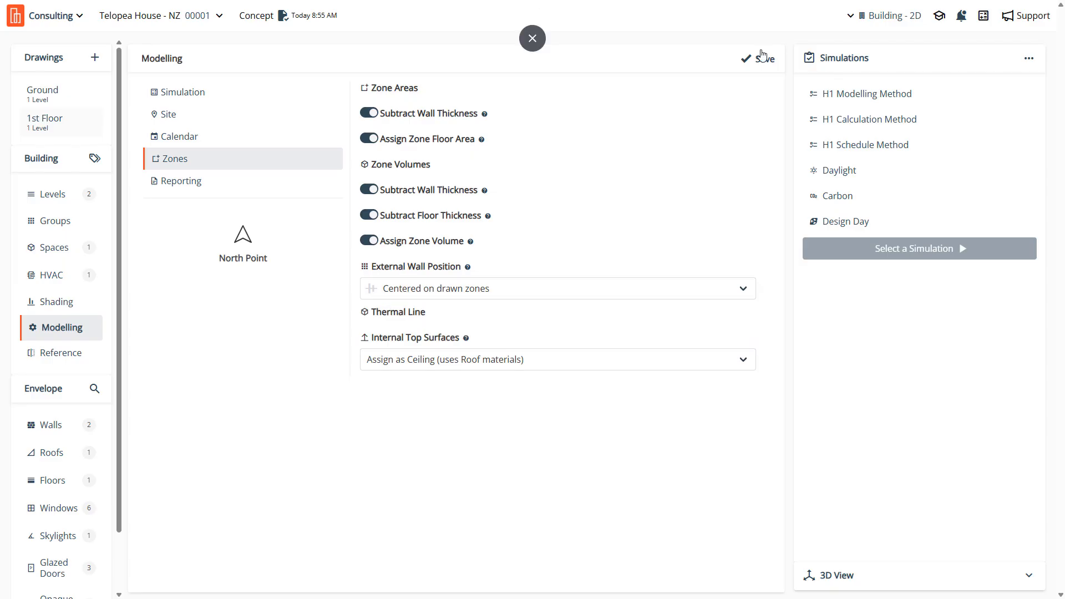
Review the reporting settings and the variables available for customising level, zone and grouped zone names
click(175, 186)
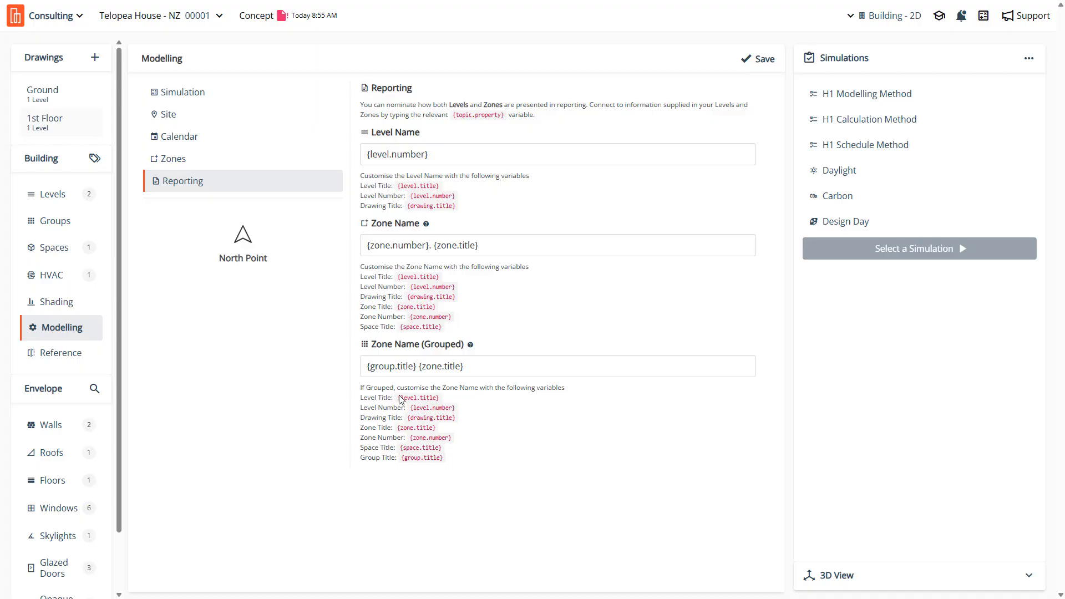
drag(396, 276, 472, 278)
click(567, 295)
Examine the Reference Building settings for opaque surface resistance, custom window SHGC and ceiling edge resistance
click(51, 355)
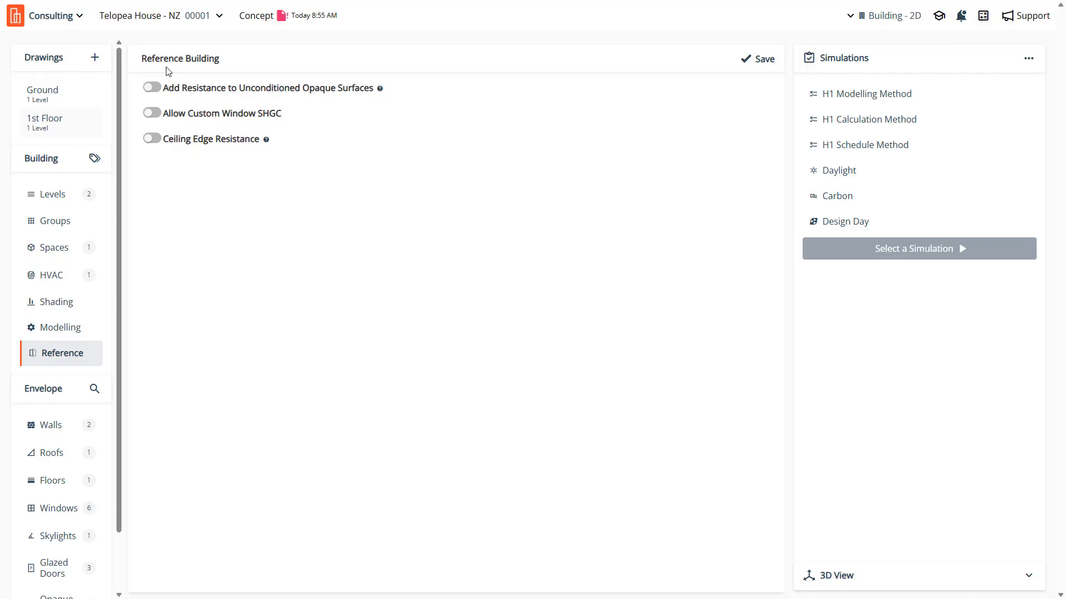
drag(140, 59, 257, 70)
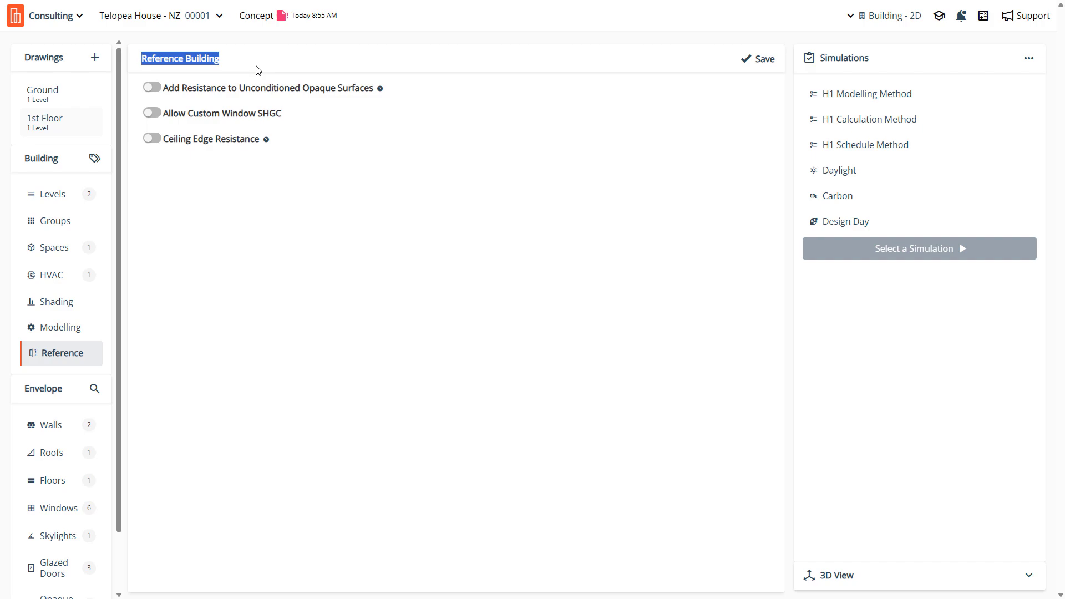
Read the help note for adding resistance to unconditioned opaque surfaces in the reference building settings
click(258, 71)
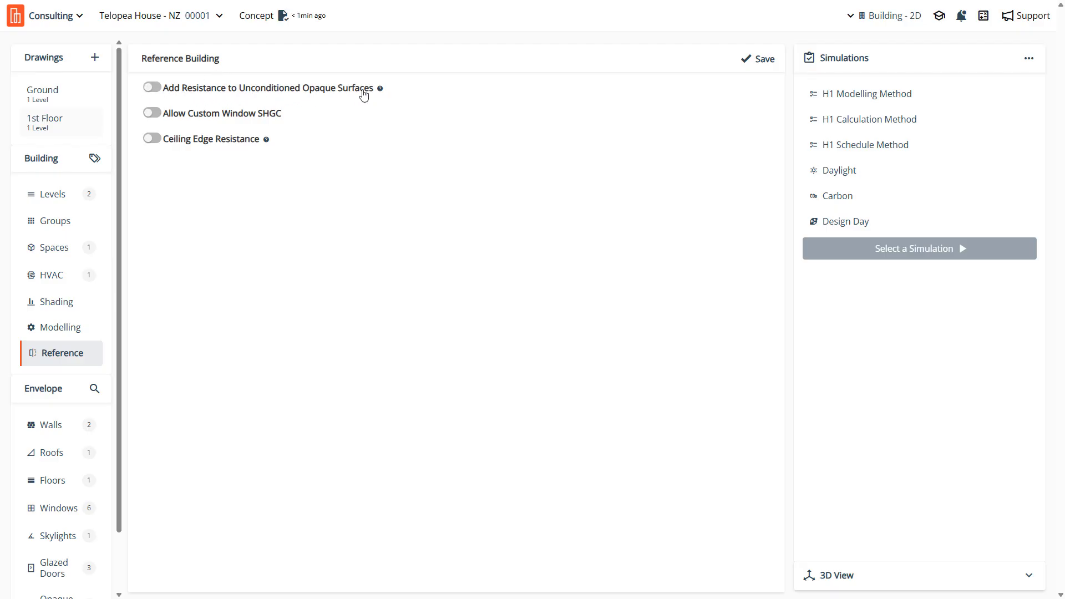
click(382, 90)
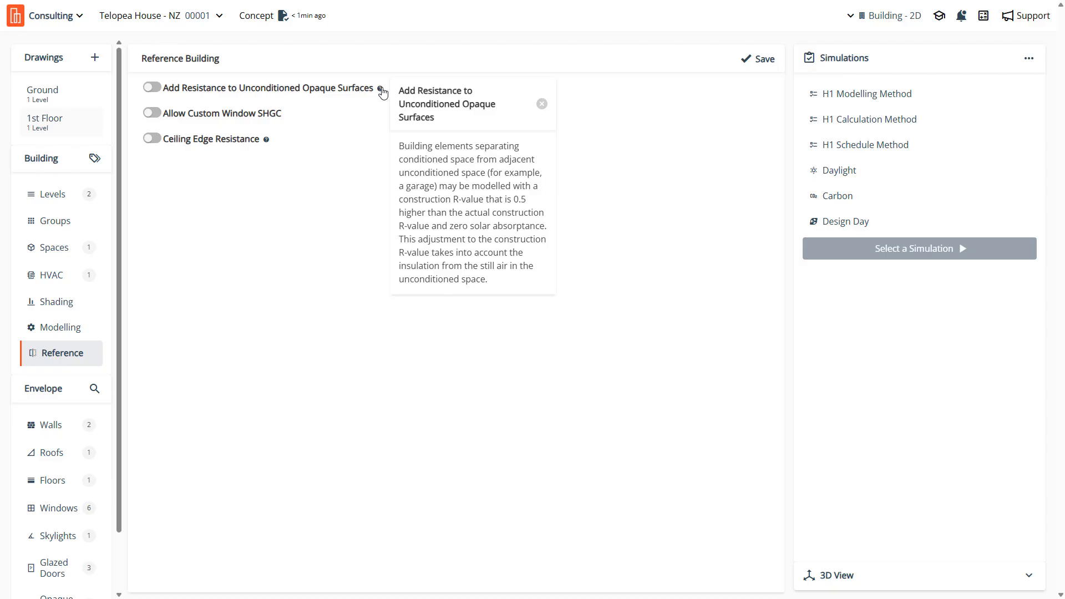
click(330, 170)
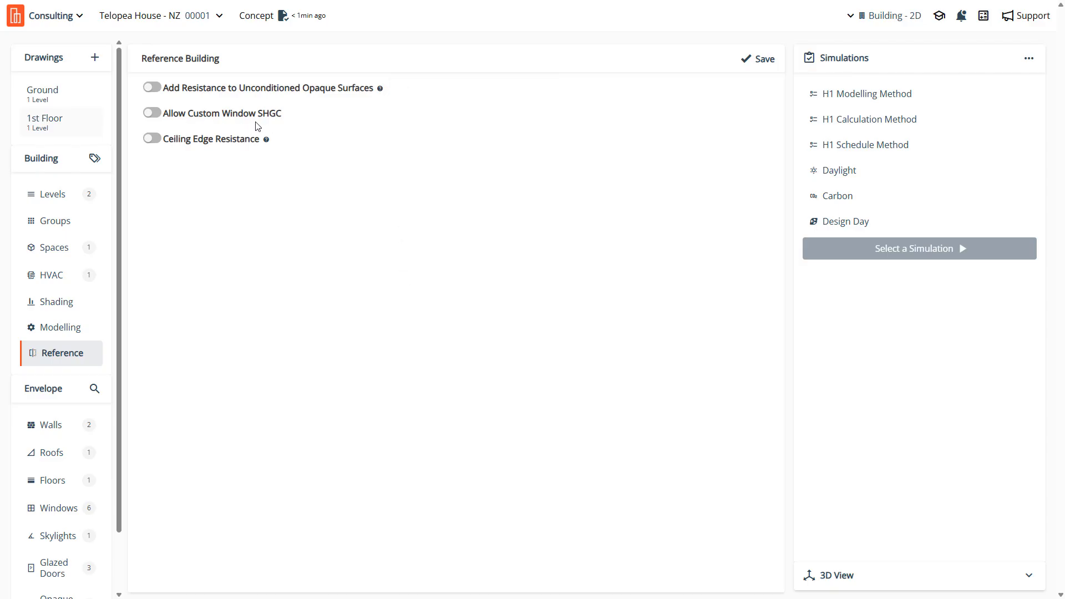
Try the Allow Custom Window SHGC option for the reference building and switch it back off
click(152, 114)
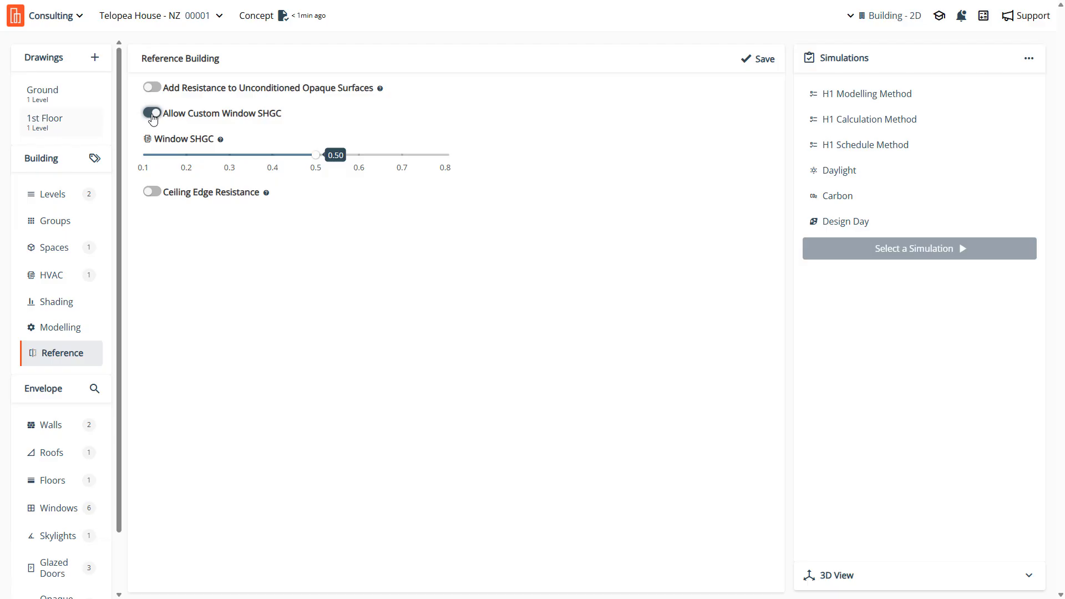
click(152, 114)
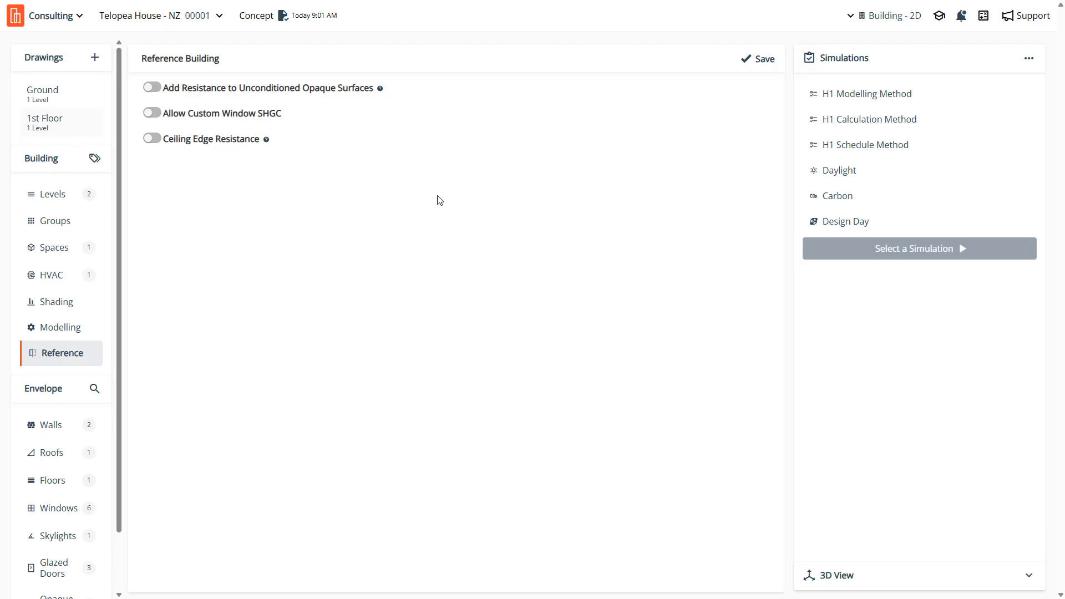
click(152, 115)
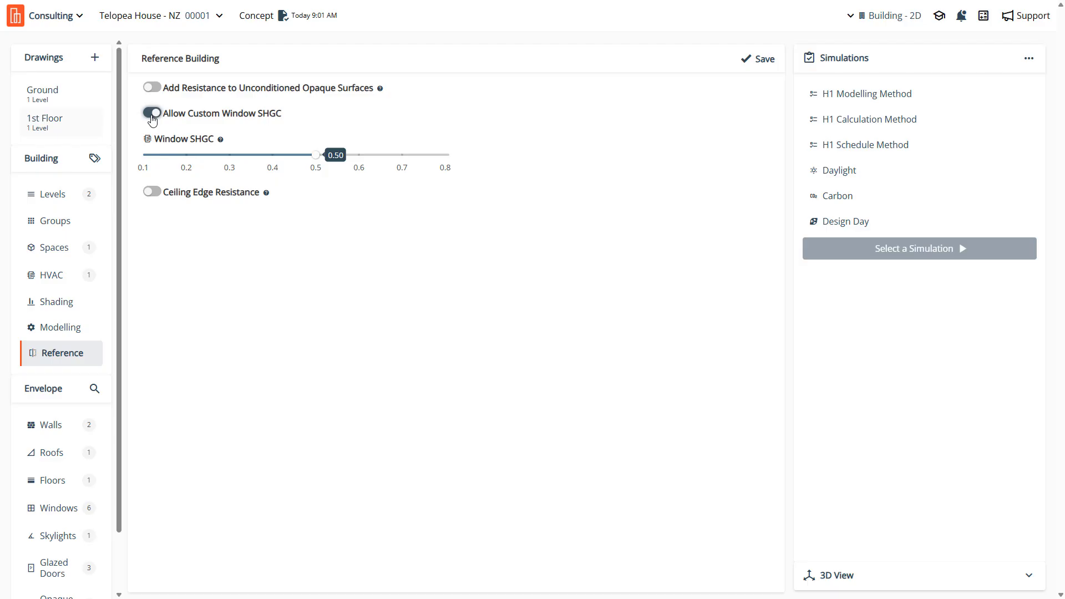
click(152, 115)
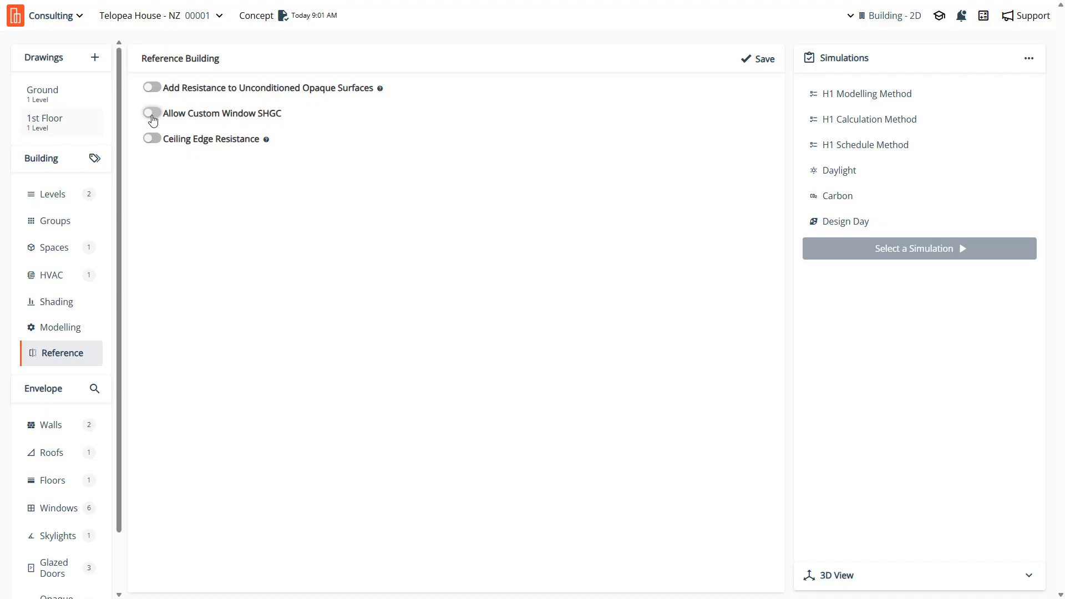
click(152, 113)
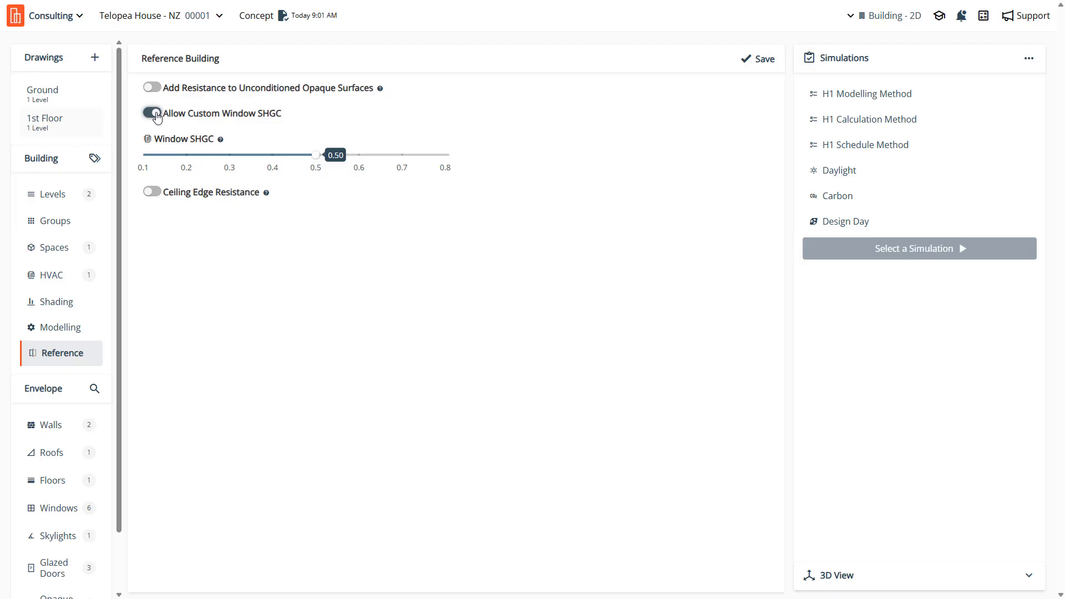
click(156, 116)
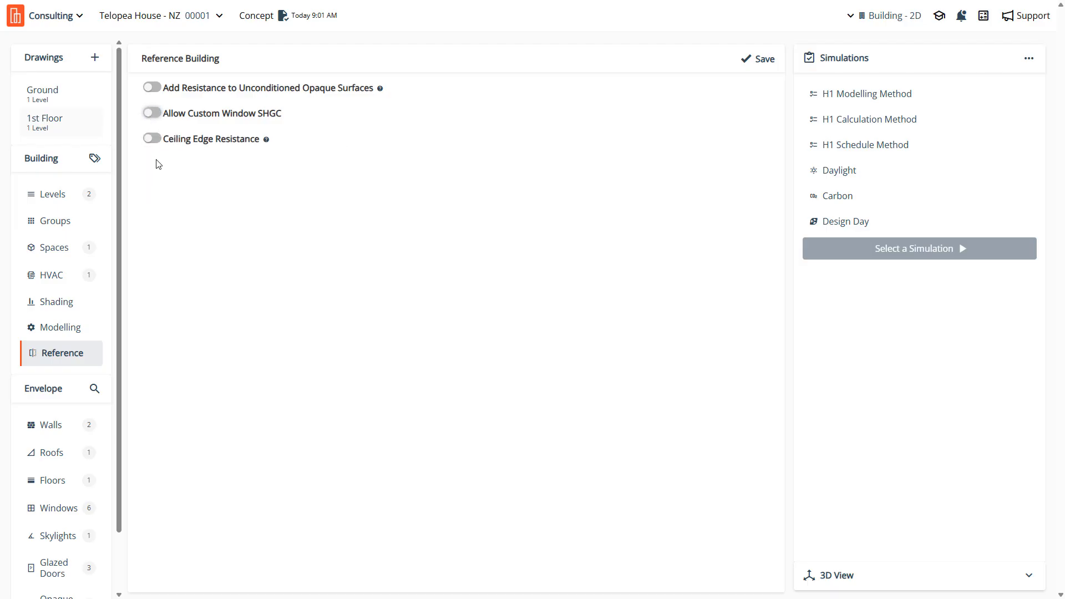
Read the help note for Ceiling Edge Resistance and preview the option's edge height and width settings, leaving it off
click(267, 141)
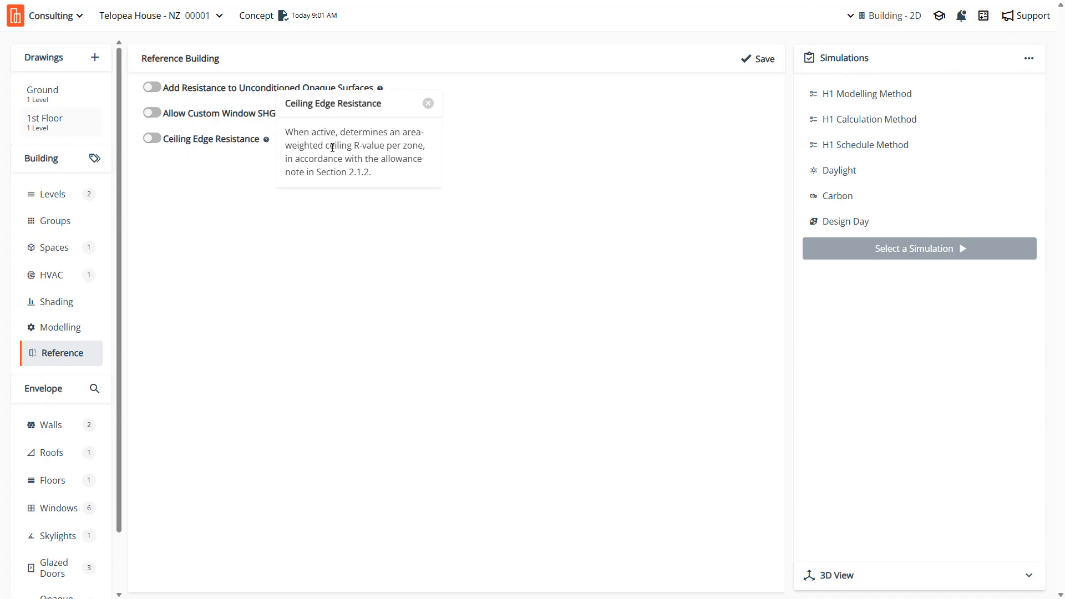
drag(285, 158, 386, 180)
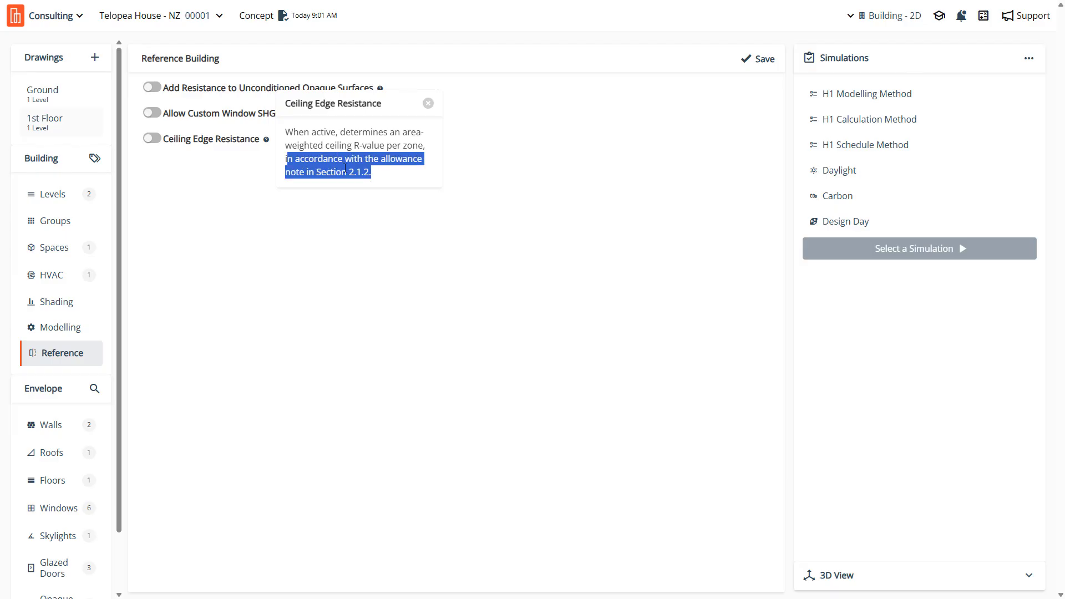
click(339, 168)
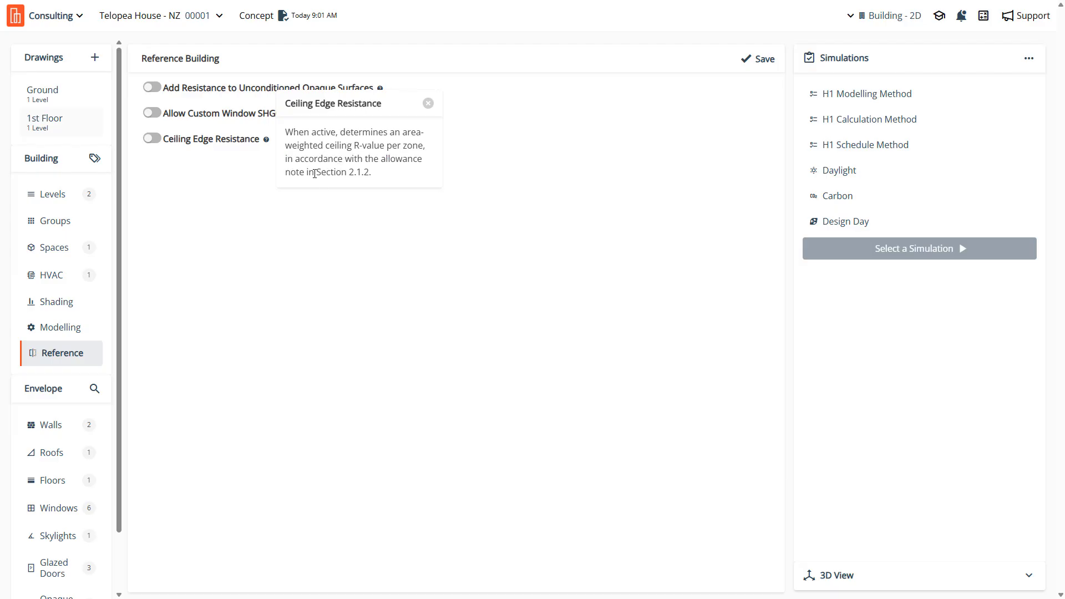
click(210, 229)
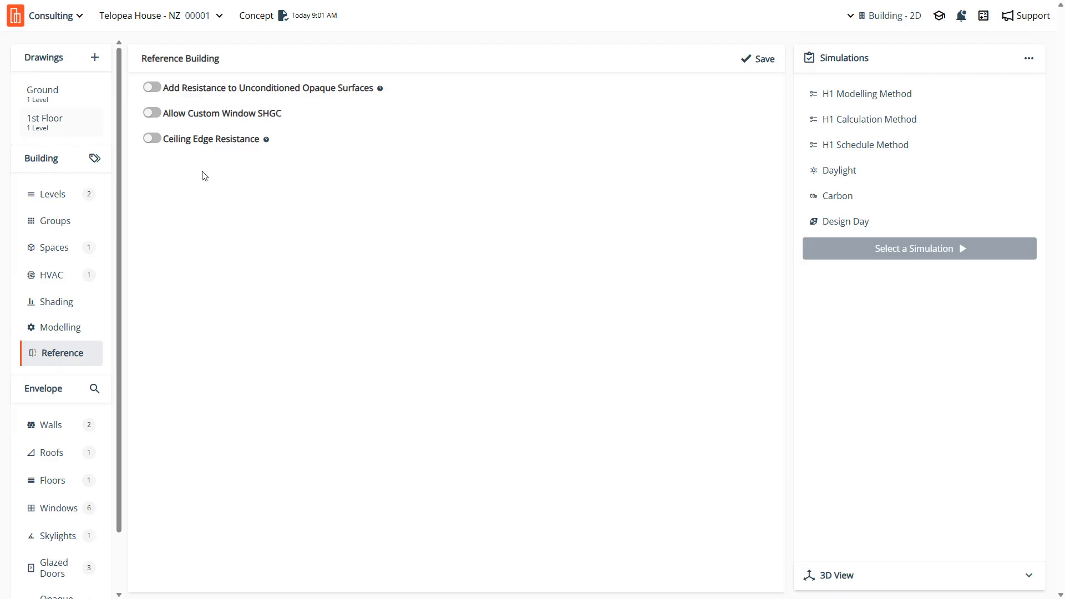
click(150, 141)
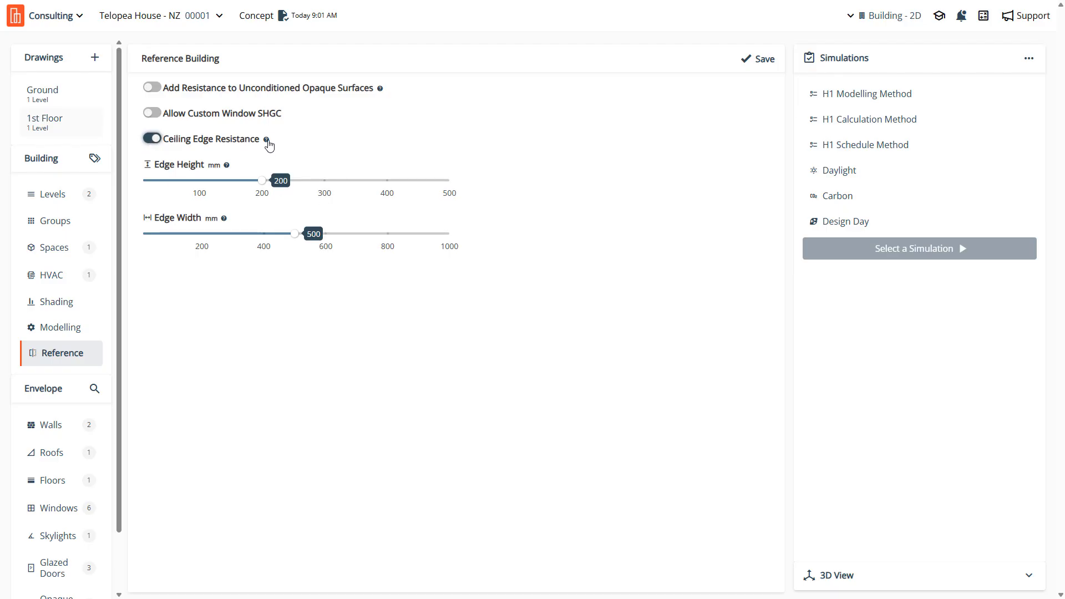
click(152, 138)
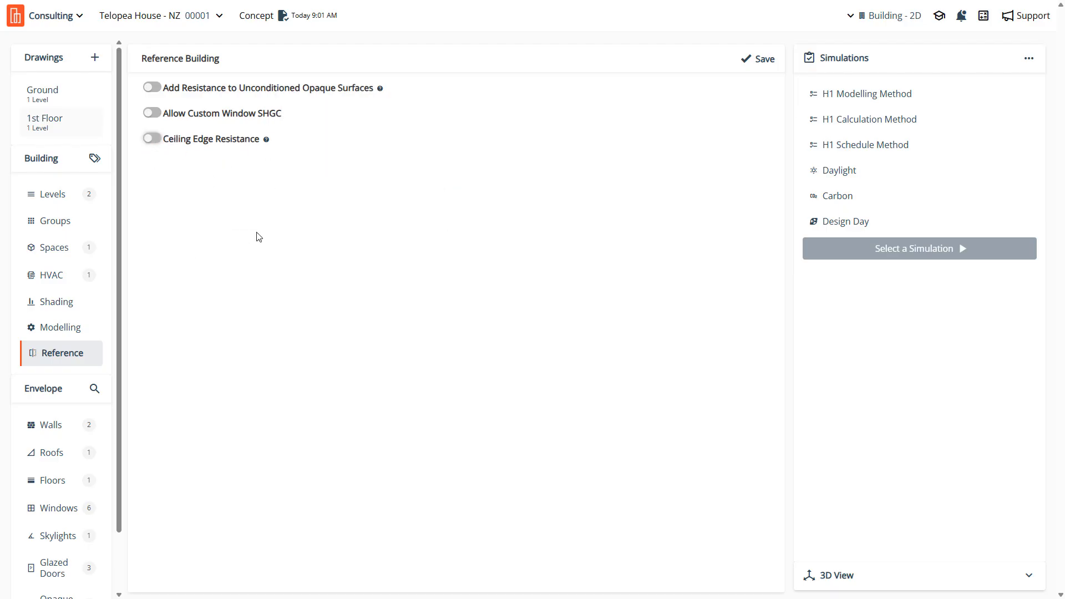
Check the building's levels, and open the Ground drawing with its zone details collapsed
click(773, 71)
scroll(83, 419, down, 1)
scroll(78, 416, up, 1)
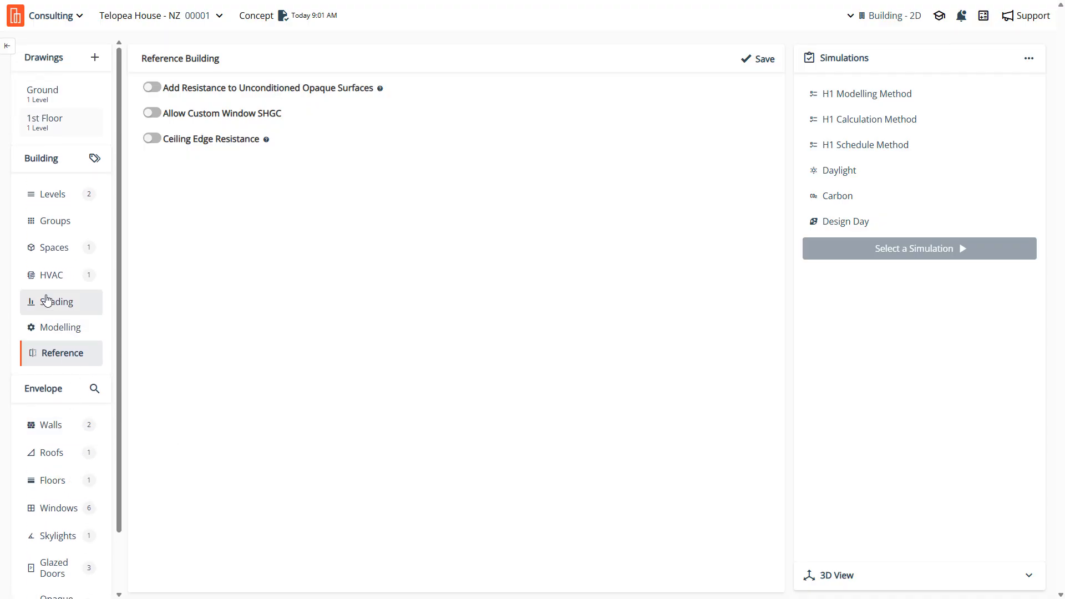
click(48, 304)
click(53, 194)
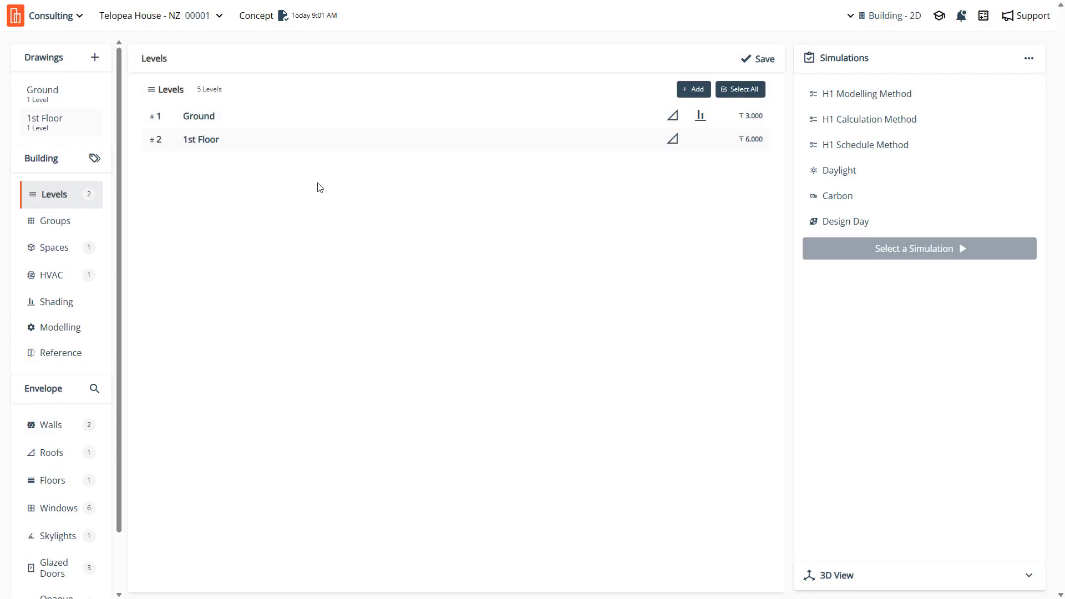
click(86, 107)
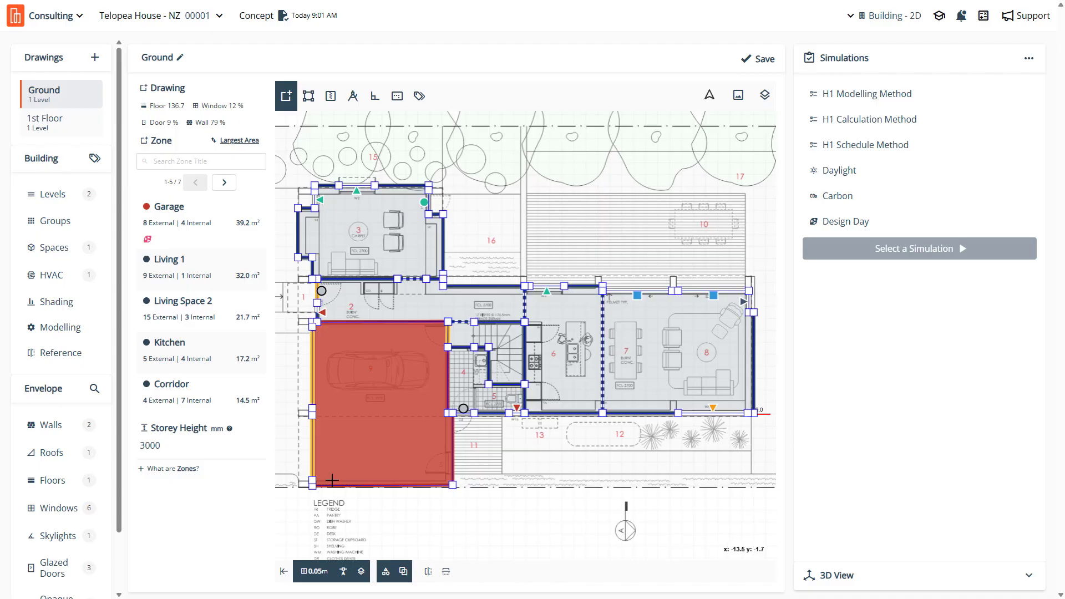
click(283, 572)
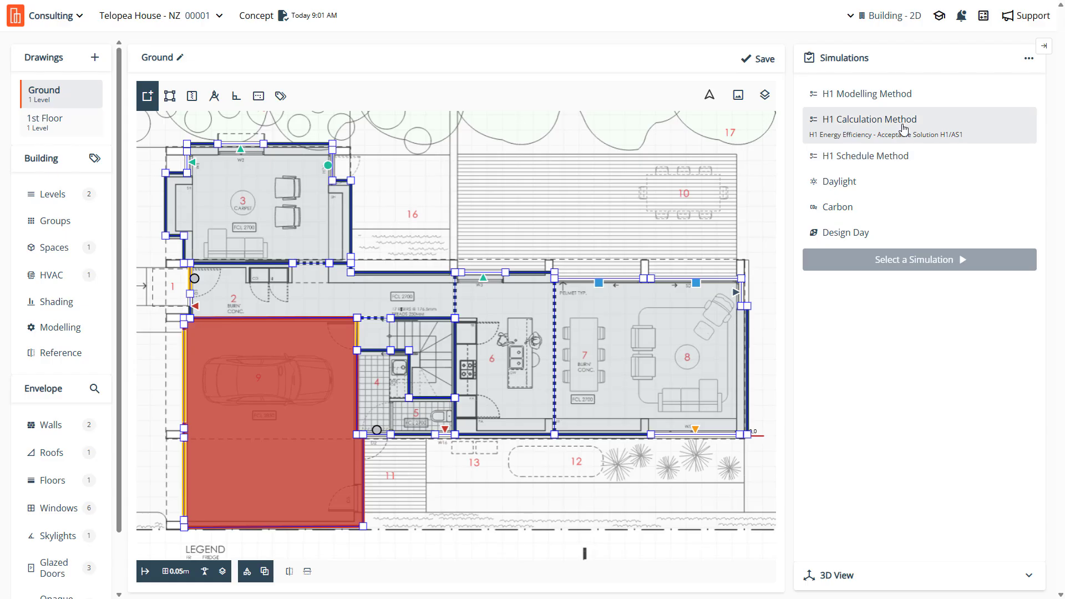
Run the H1 Schedule Method simulation and open its detailed results
click(889, 149)
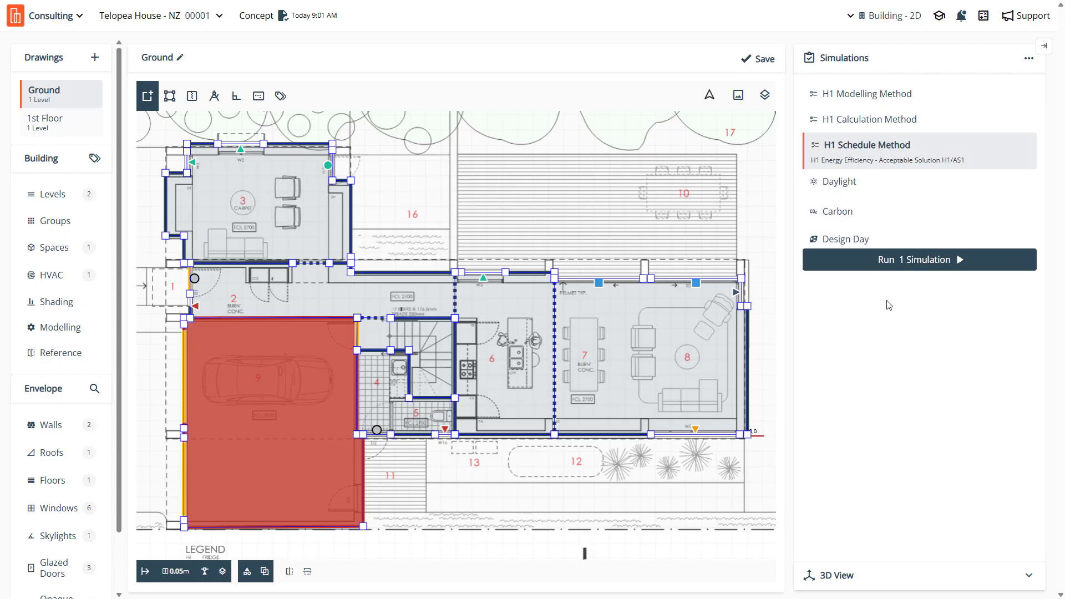
click(891, 263)
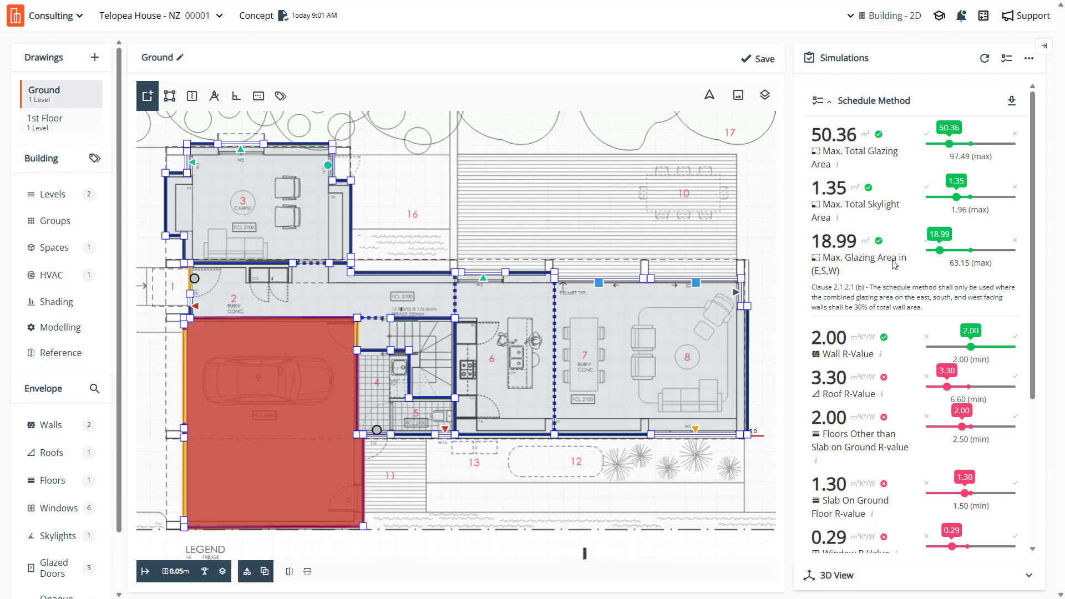
scroll(894, 265, down, 5)
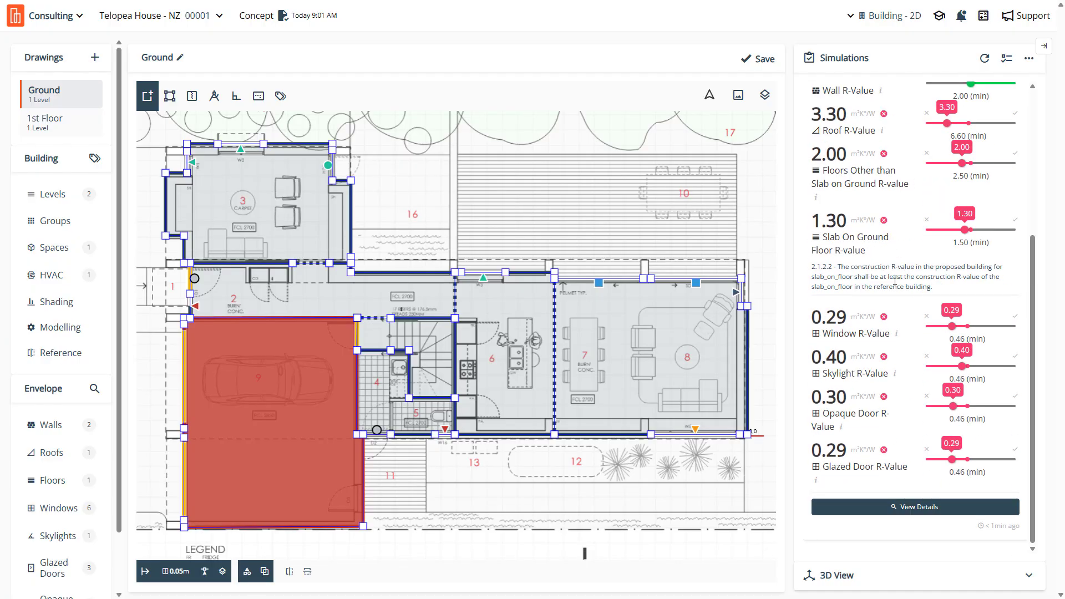
click(930, 508)
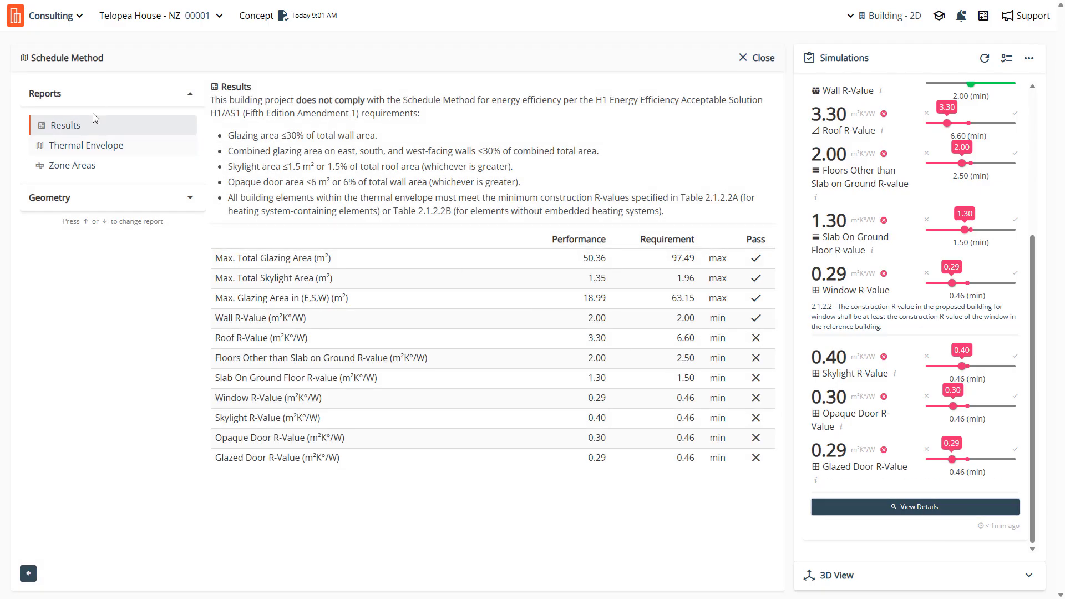
Inspect the building's thermal envelope geometry in 3D from several sides, including around the garage
click(152, 203)
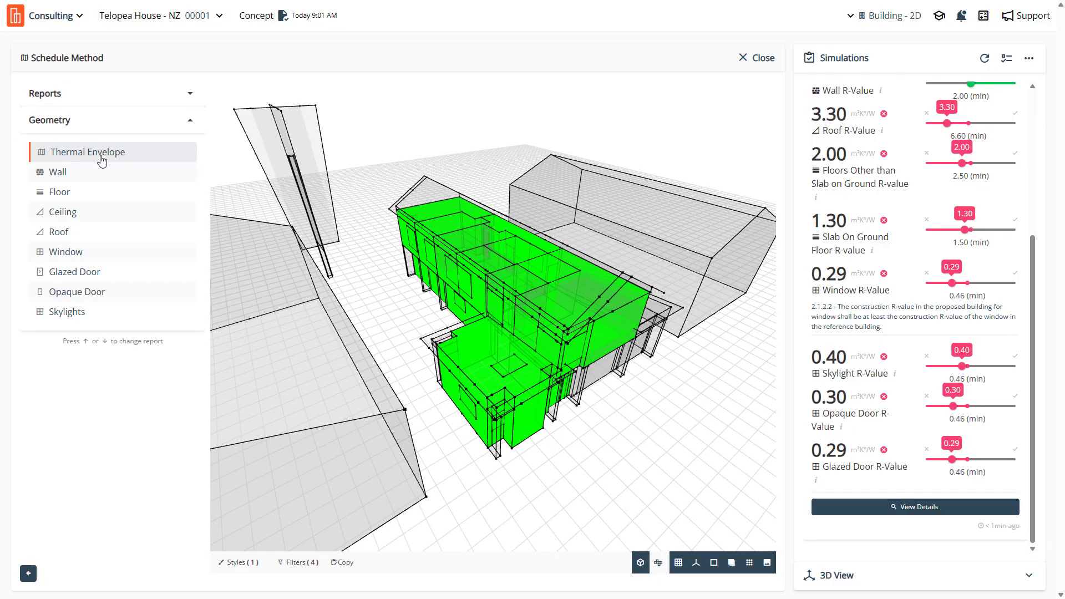
drag(625, 346, 526, 312)
scroll(513, 393, up, 4)
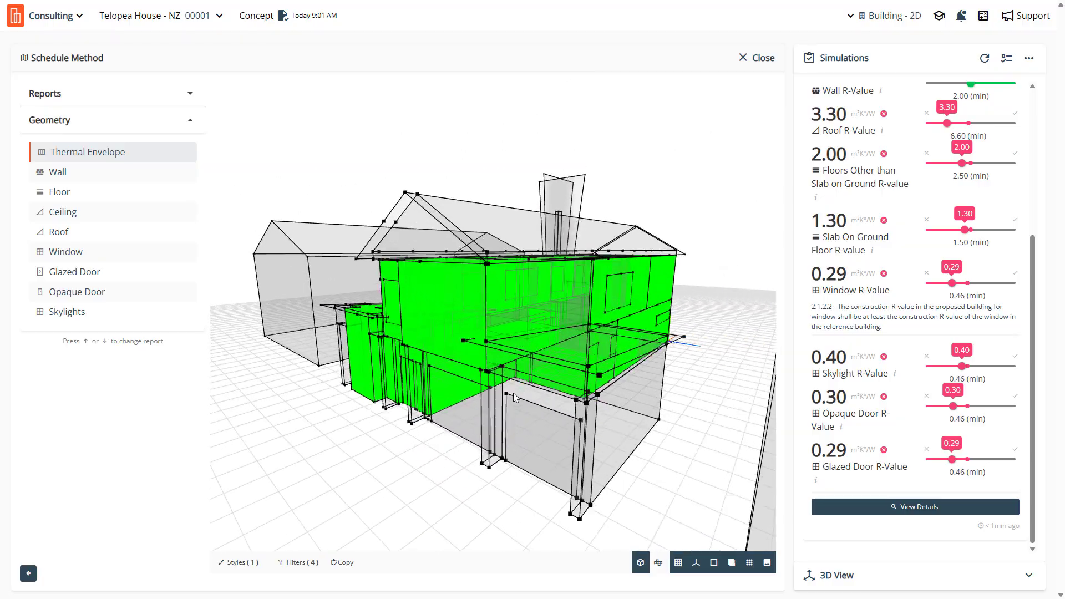
drag(513, 390, 423, 364)
scroll(524, 343, up, 6)
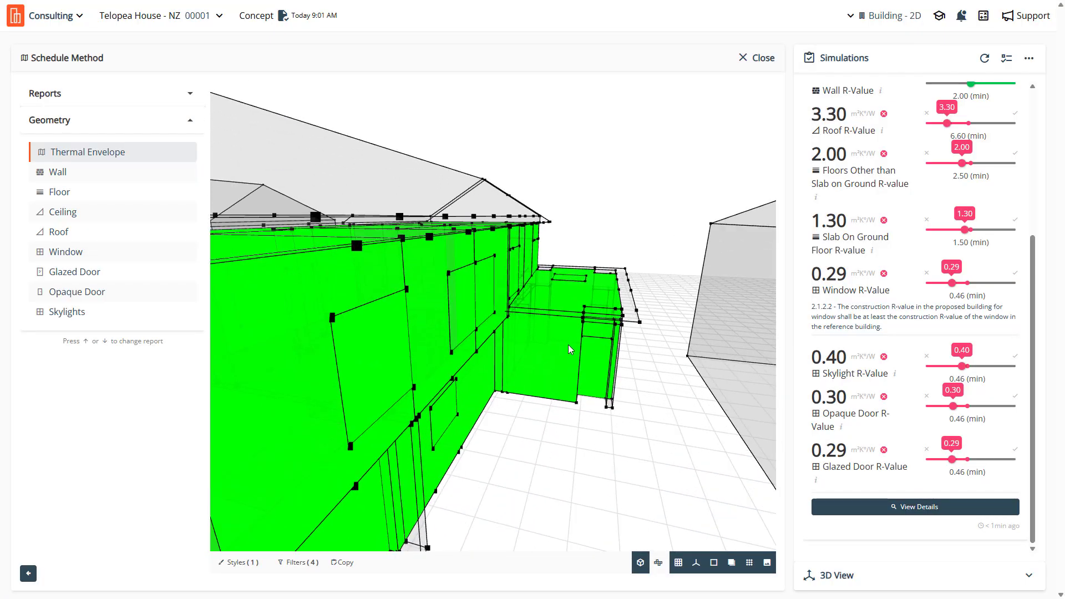
drag(566, 370, 531, 448)
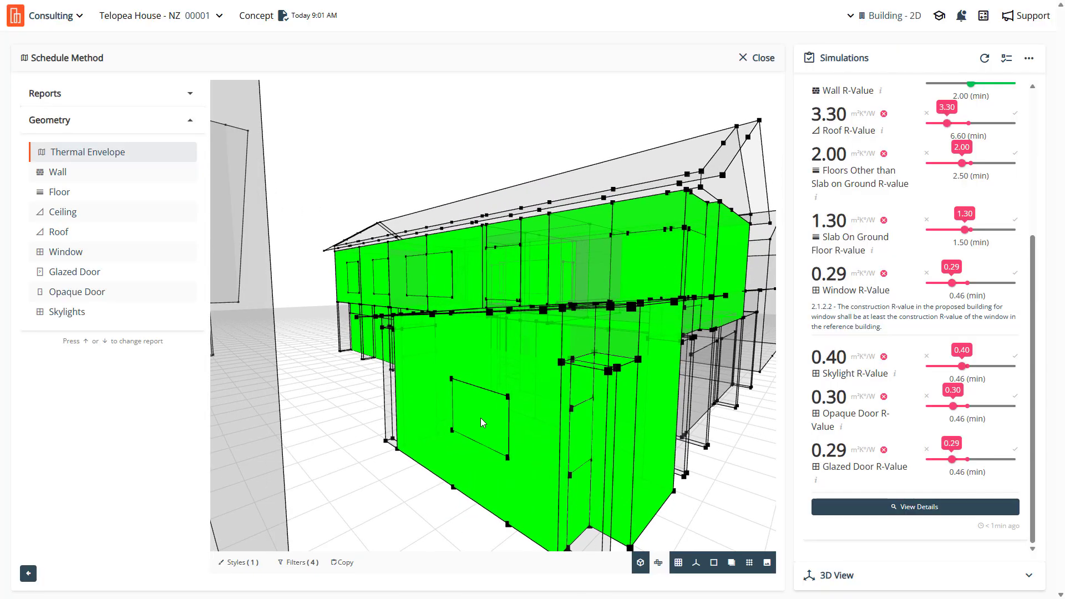
drag(480, 417, 509, 360)
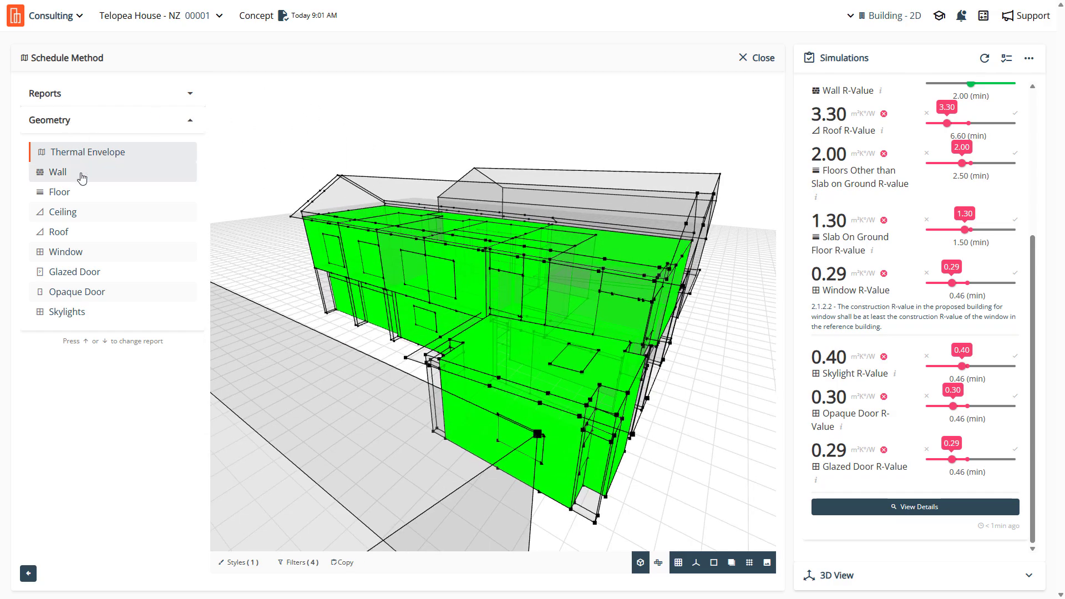
Show the wall geometry and inspect the R-values of individual external and internal walls
click(82, 178)
drag(351, 276, 464, 257)
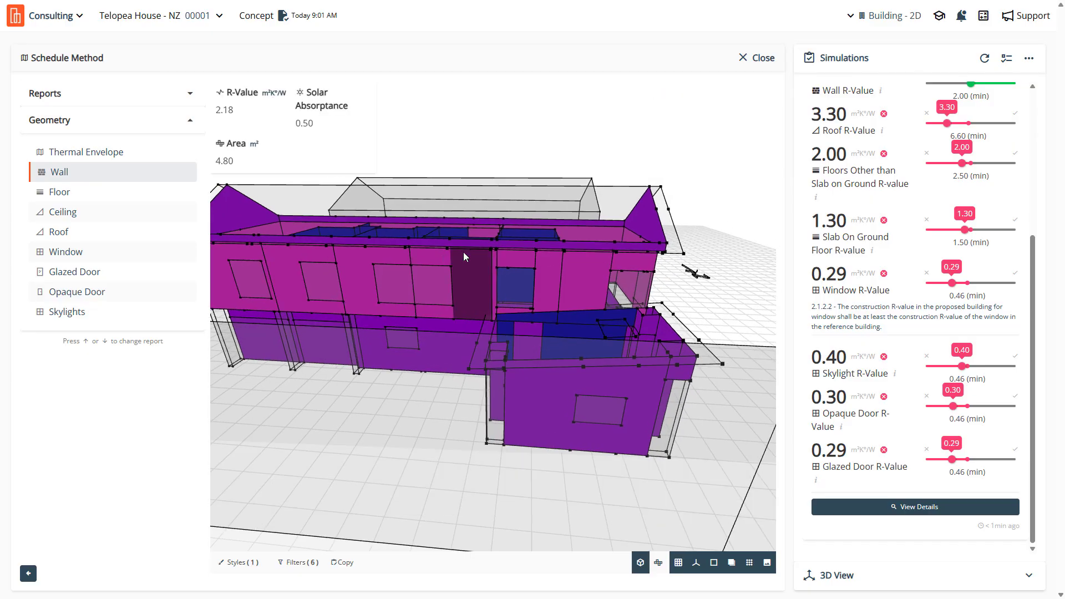
click(465, 257)
drag(236, 115, 214, 110)
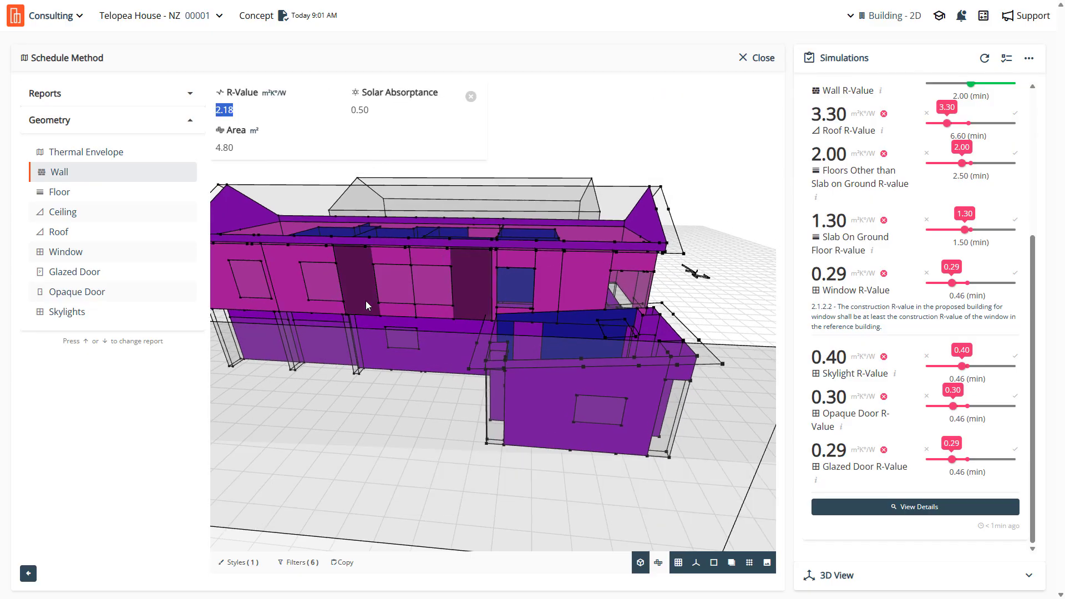
click(415, 348)
drag(517, 366, 462, 363)
click(571, 362)
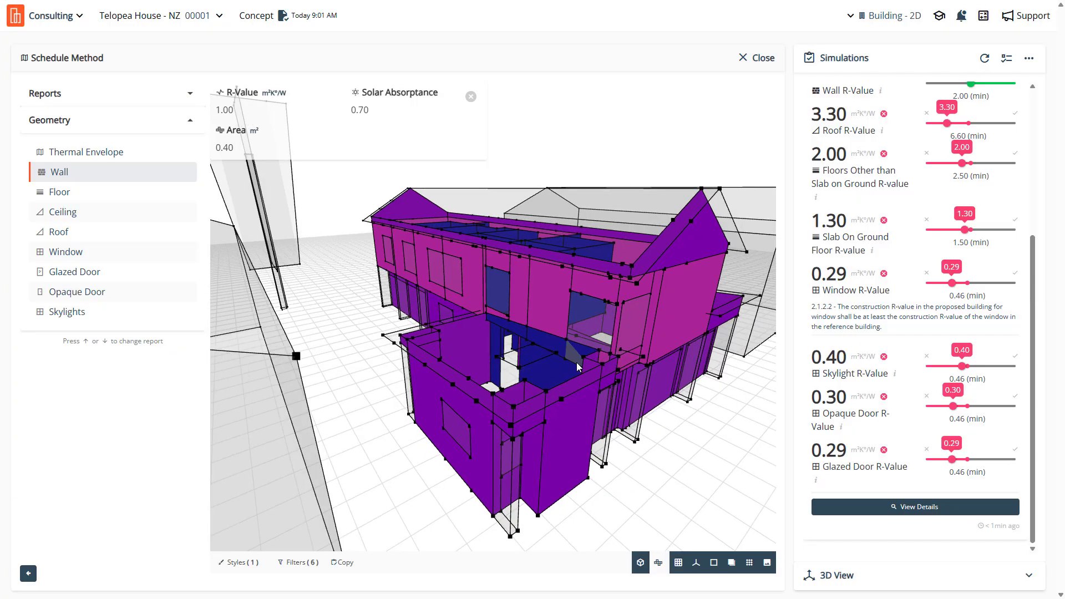
scroll(581, 345, down, 3)
drag(557, 364, 499, 391)
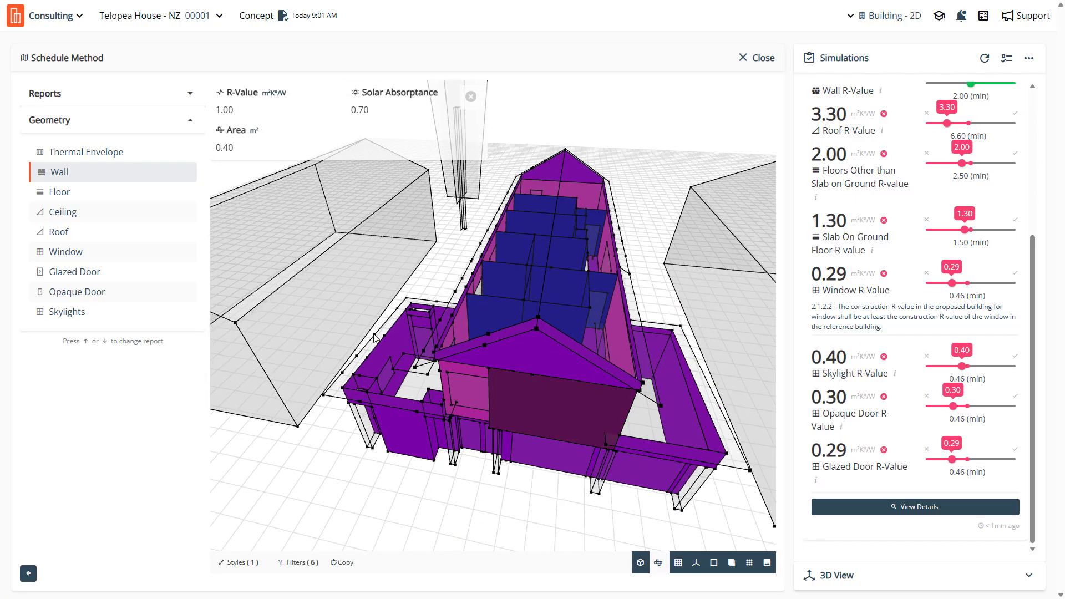
Show the floor geometry and inspect the garage floor's R-value, solar absorptance and area
click(57, 191)
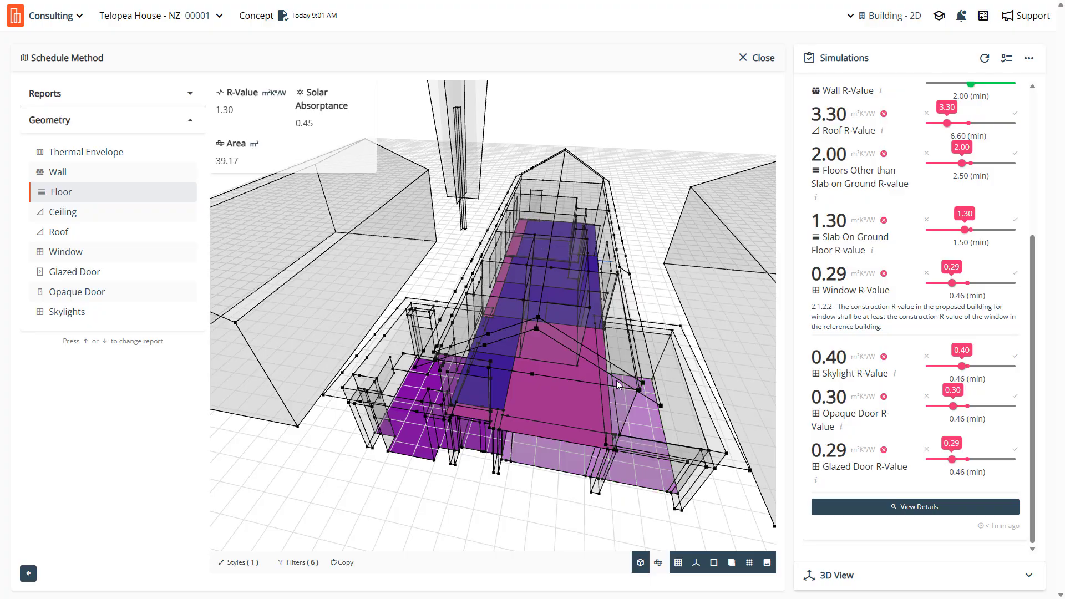
drag(585, 359, 590, 350)
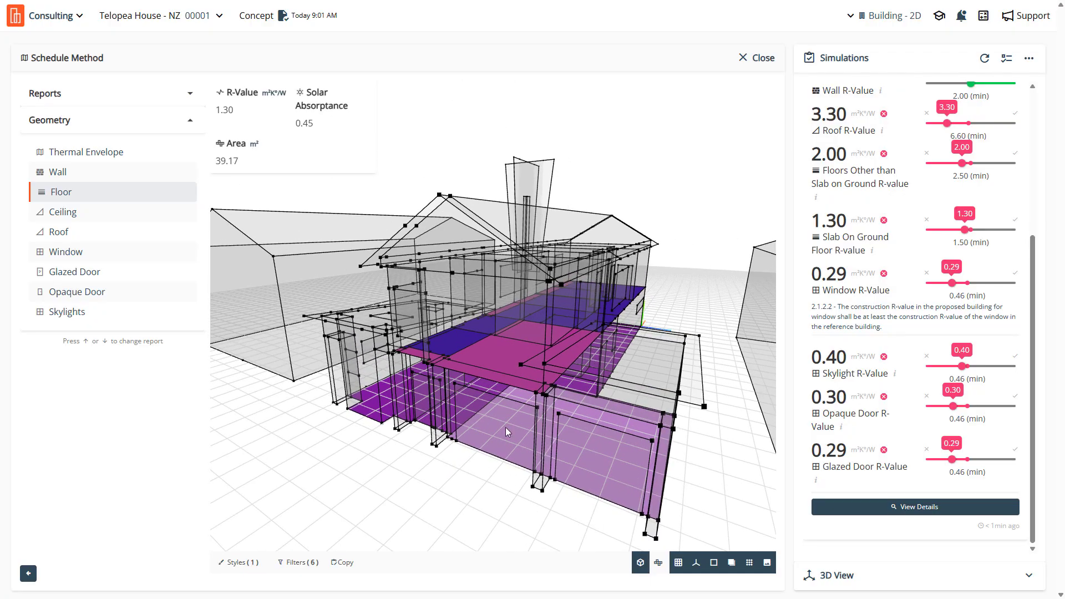
click(505, 434)
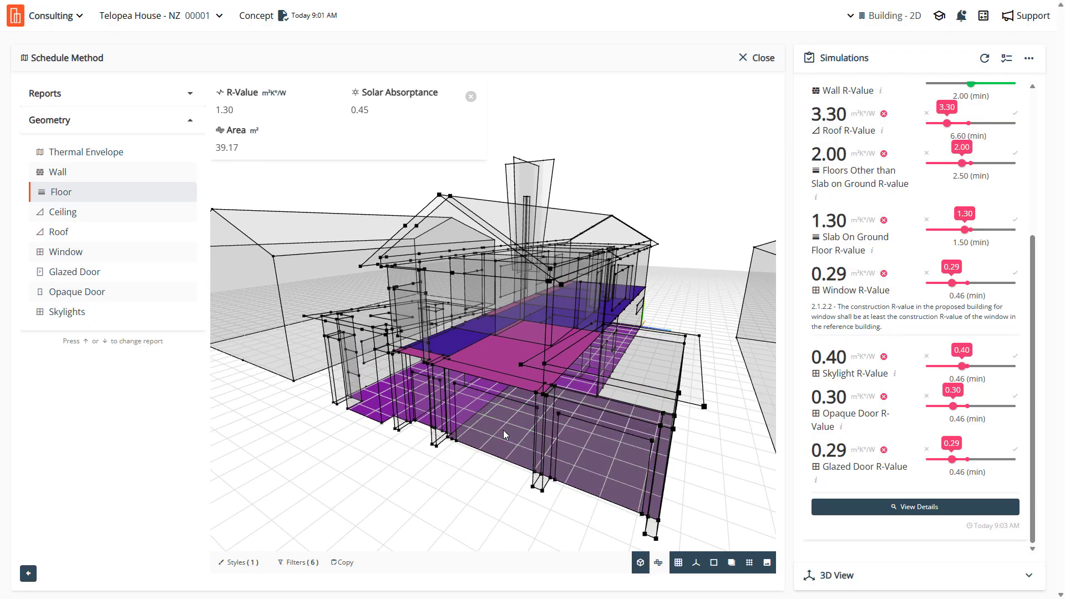
Inspect the R-value, solar absorptance and area of individual upper-level floor sections, including the narrow strip along the building's edge
click(502, 360)
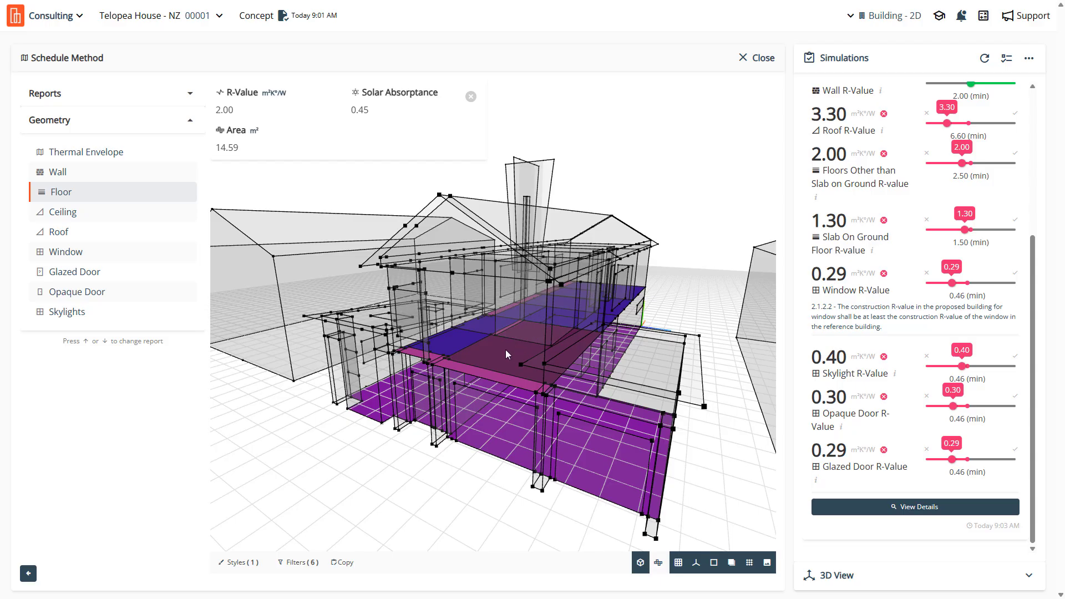
drag(505, 355, 457, 402)
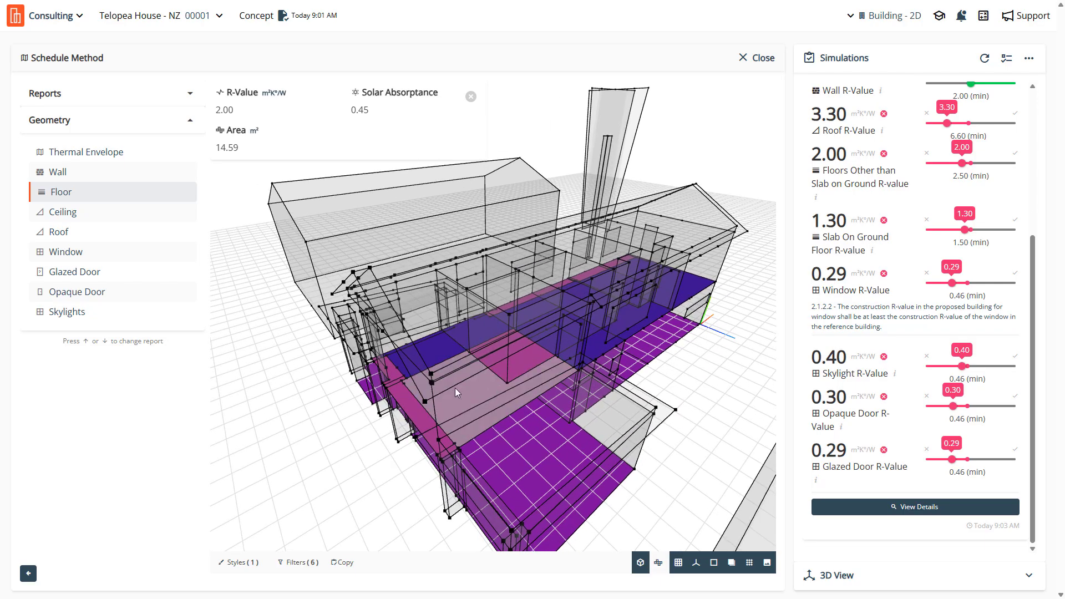
click(428, 361)
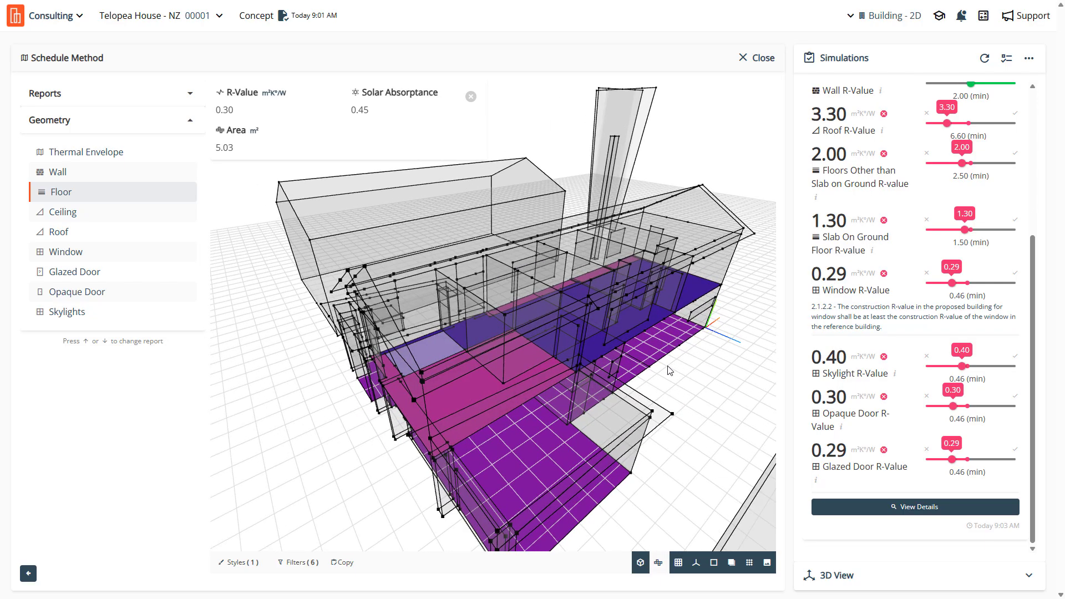
drag(670, 371, 475, 309)
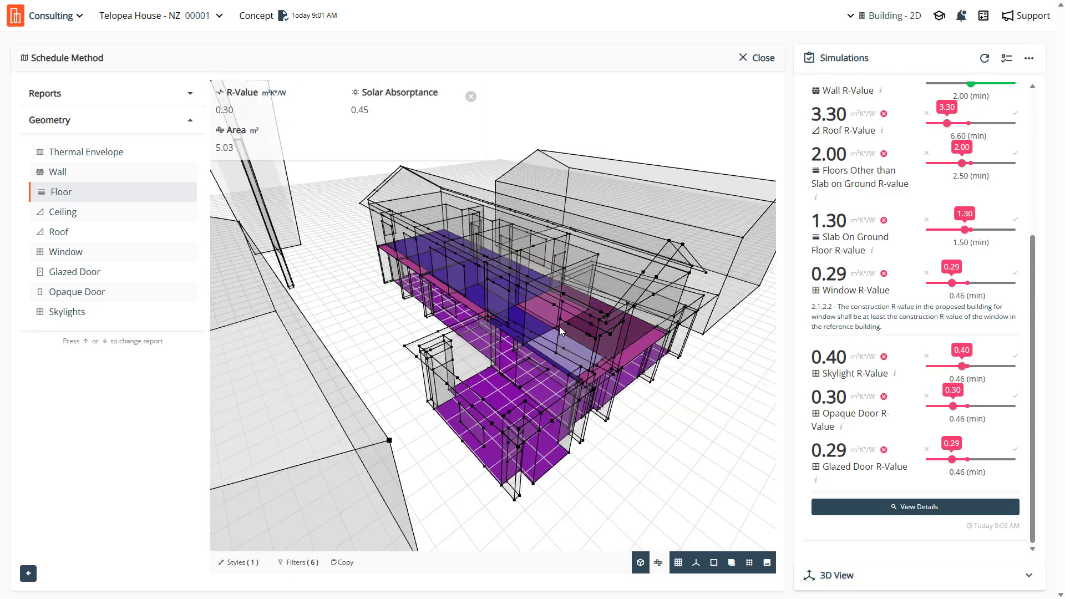
click(474, 309)
scroll(474, 309, up, 5)
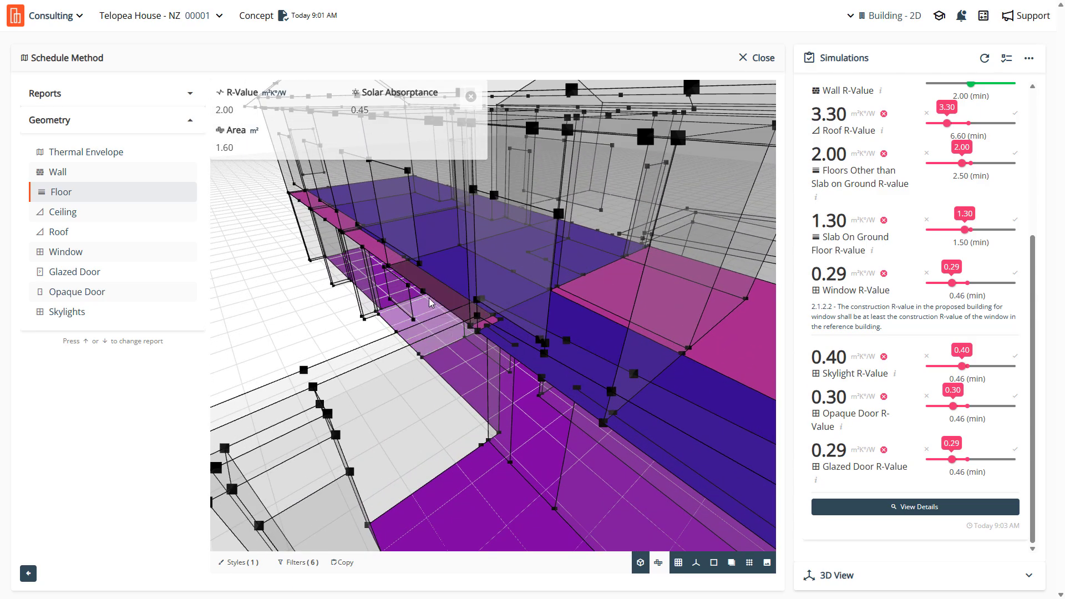
scroll(394, 372, down, 3)
drag(343, 340, 541, 340)
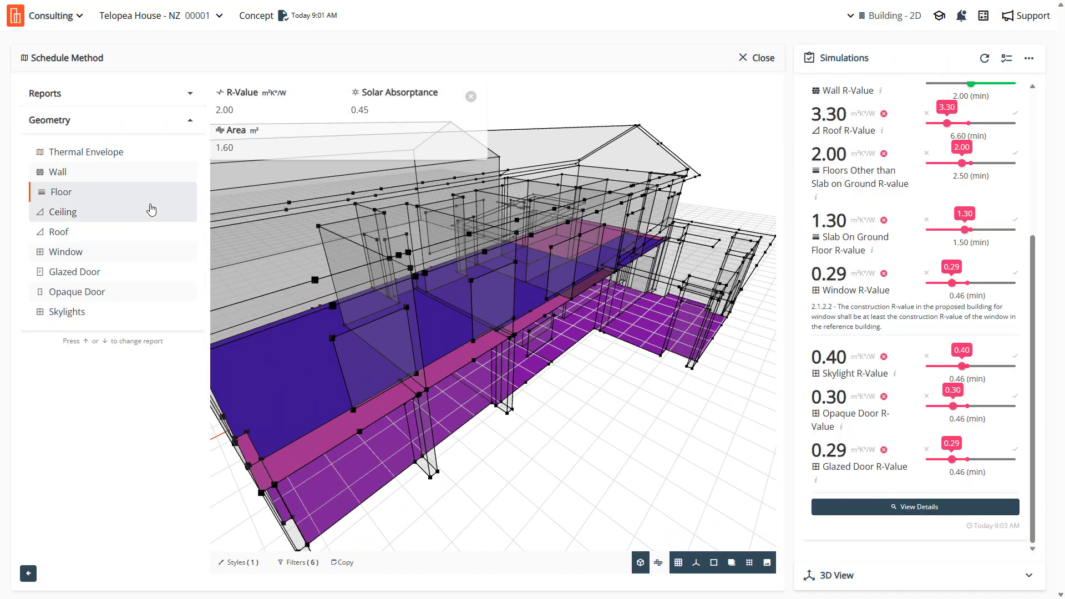
Show the ceiling geometry and inspect the R-values of the large end-room ceiling and the lower garage-side ceiling
click(69, 214)
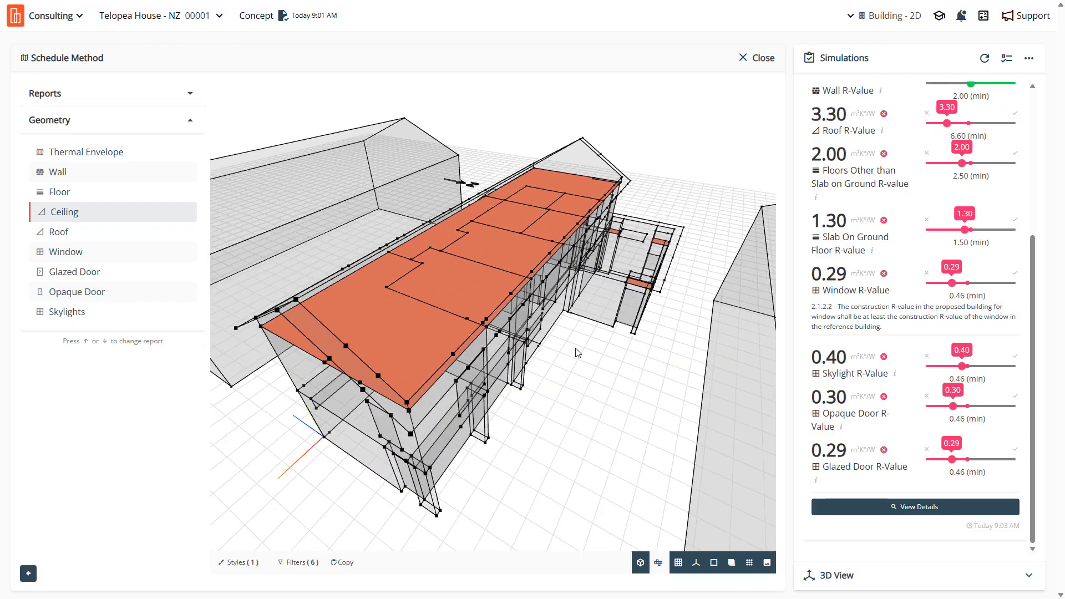
drag(576, 350, 660, 350)
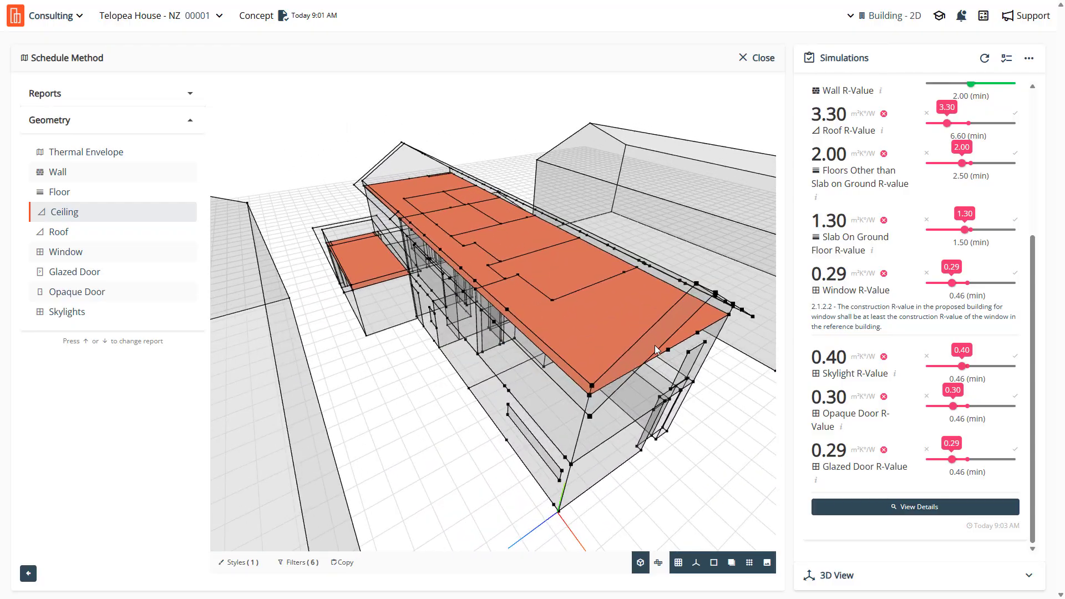
click(537, 320)
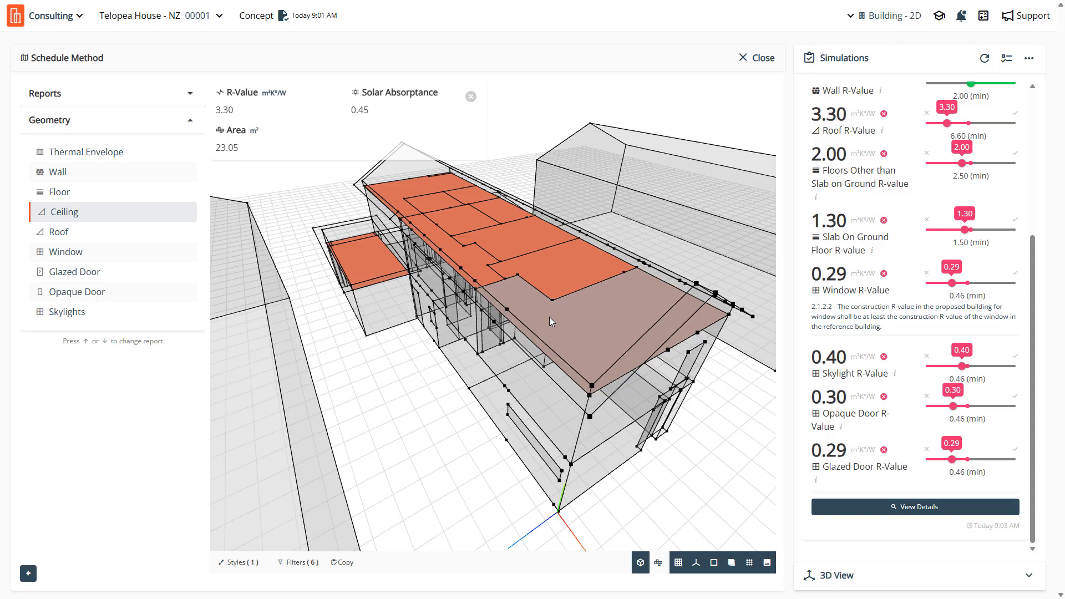
click(356, 255)
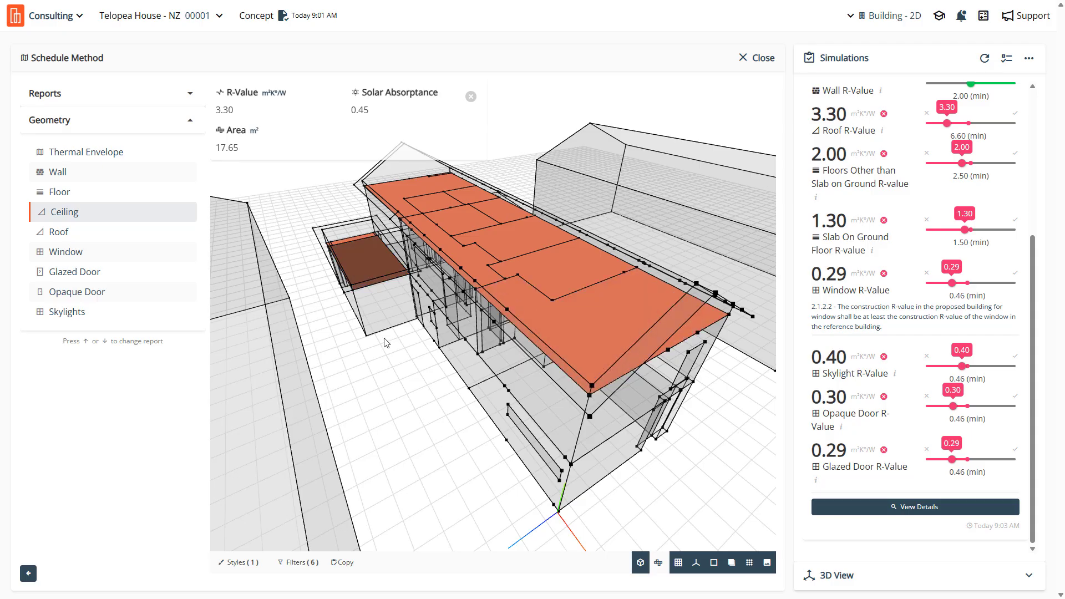
drag(385, 343, 301, 367)
Show the roof geometry and inspect the R-value, solar absorptance and area of the main pitched roof
click(60, 231)
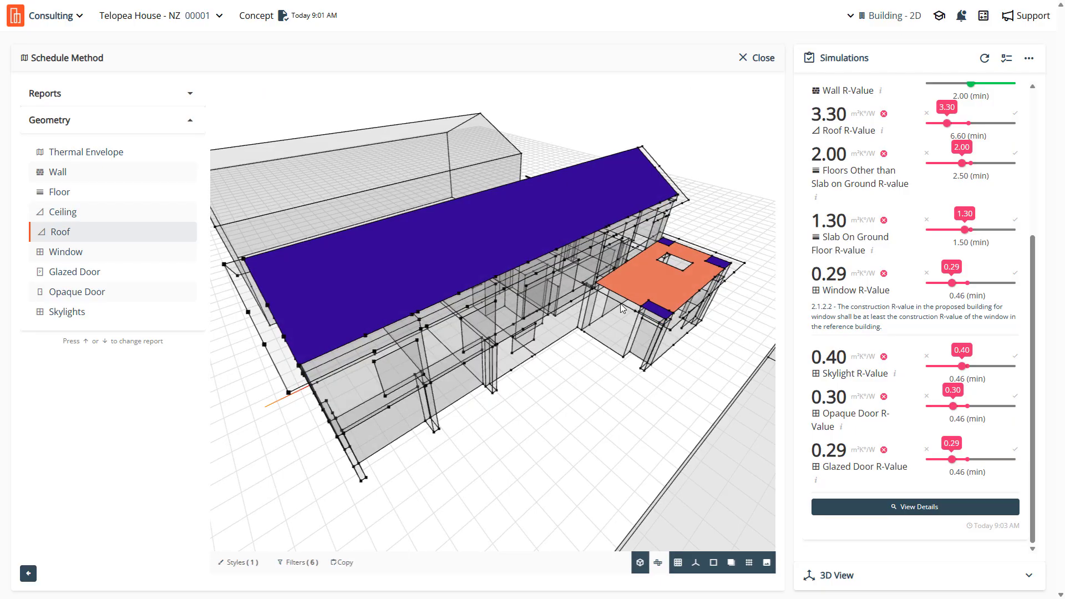
click(604, 237)
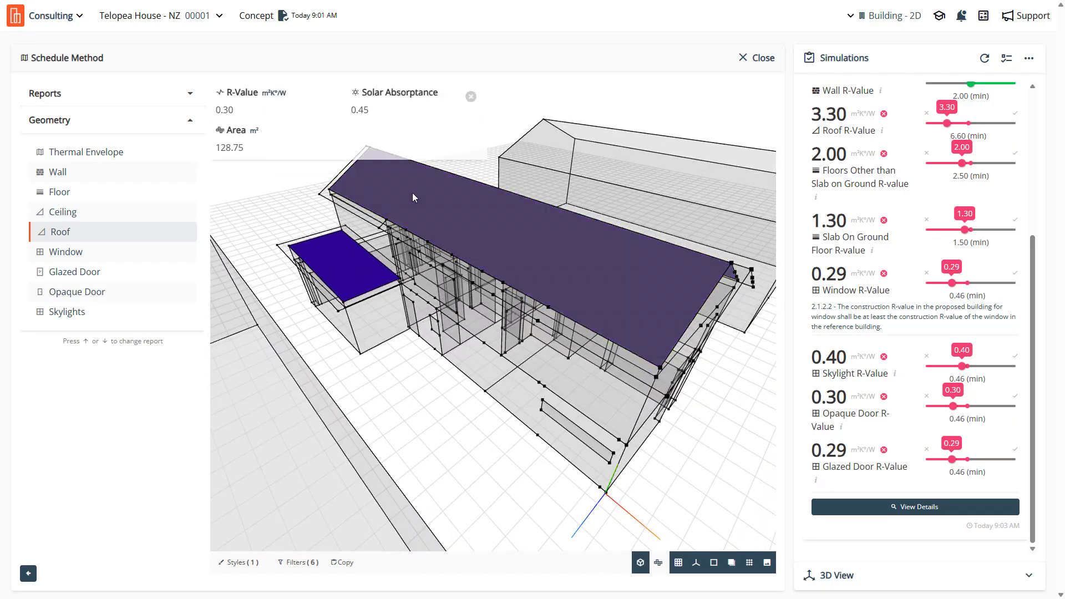
drag(238, 112, 252, 158)
click(331, 316)
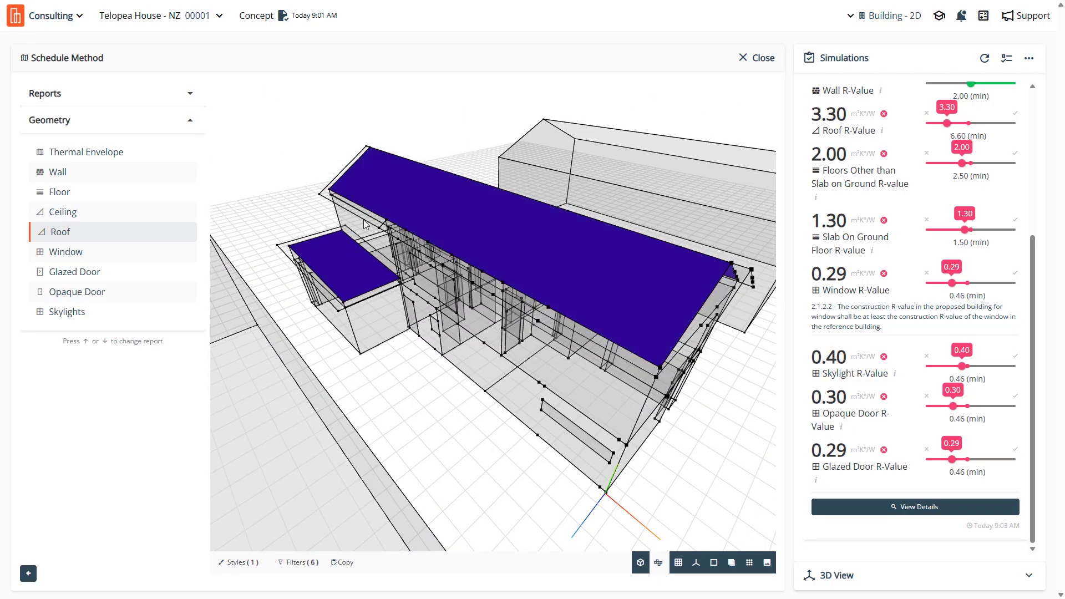
click(376, 199)
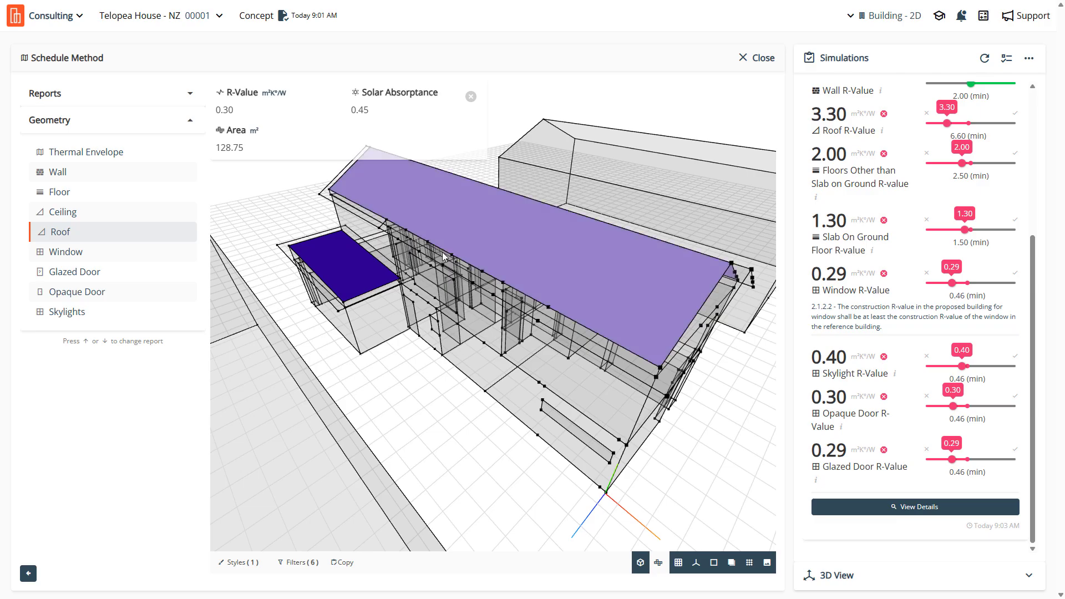
drag(464, 228, 502, 309)
Inspect the R-value and area of the lower flat roof around the skylight opening
click(501, 339)
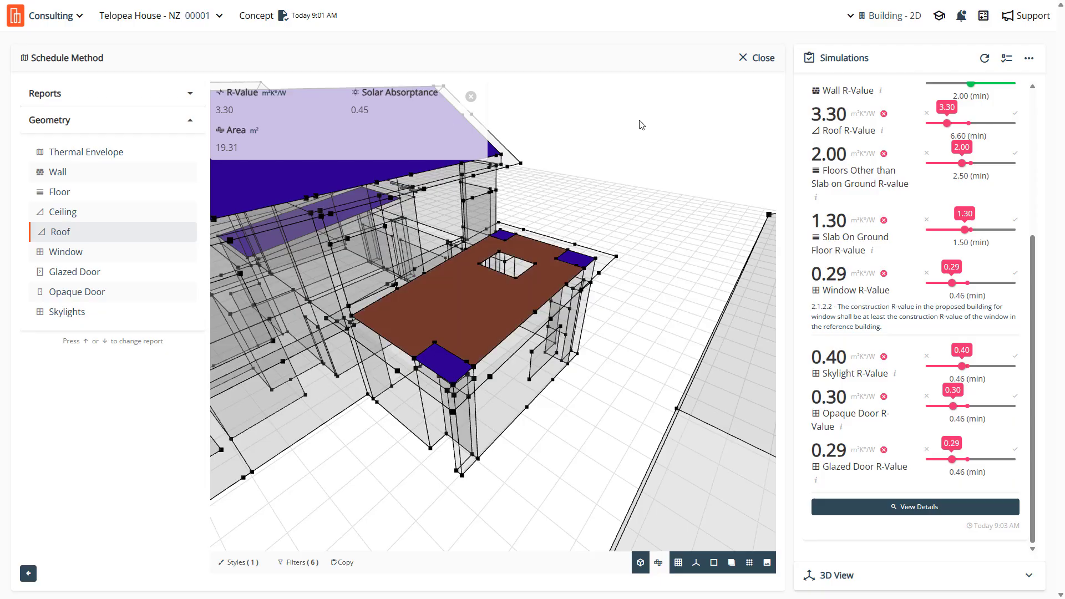
drag(519, 314, 551, 272)
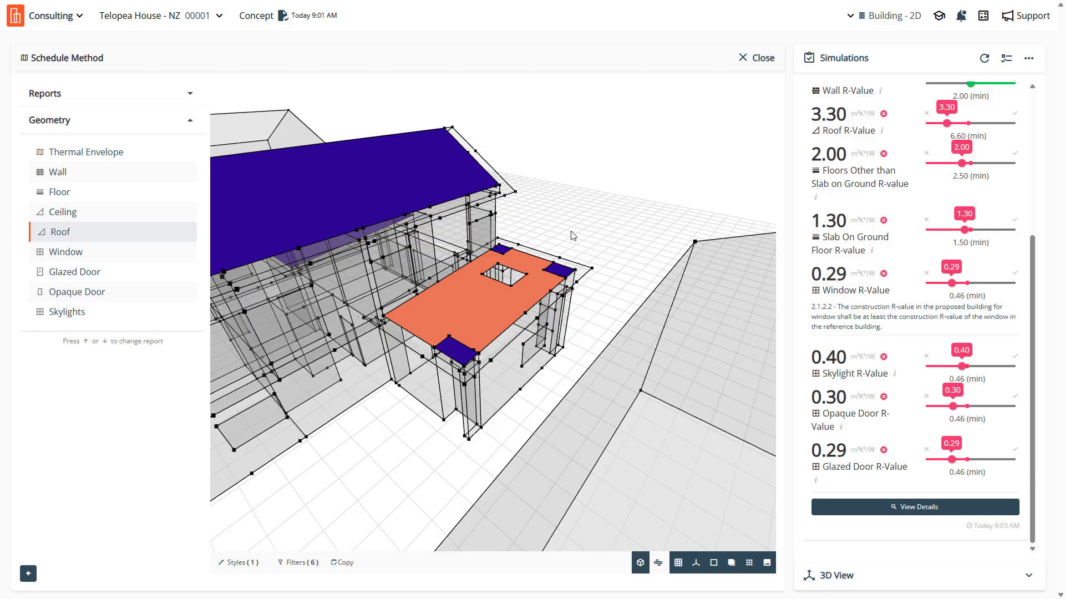
drag(571, 230, 614, 188)
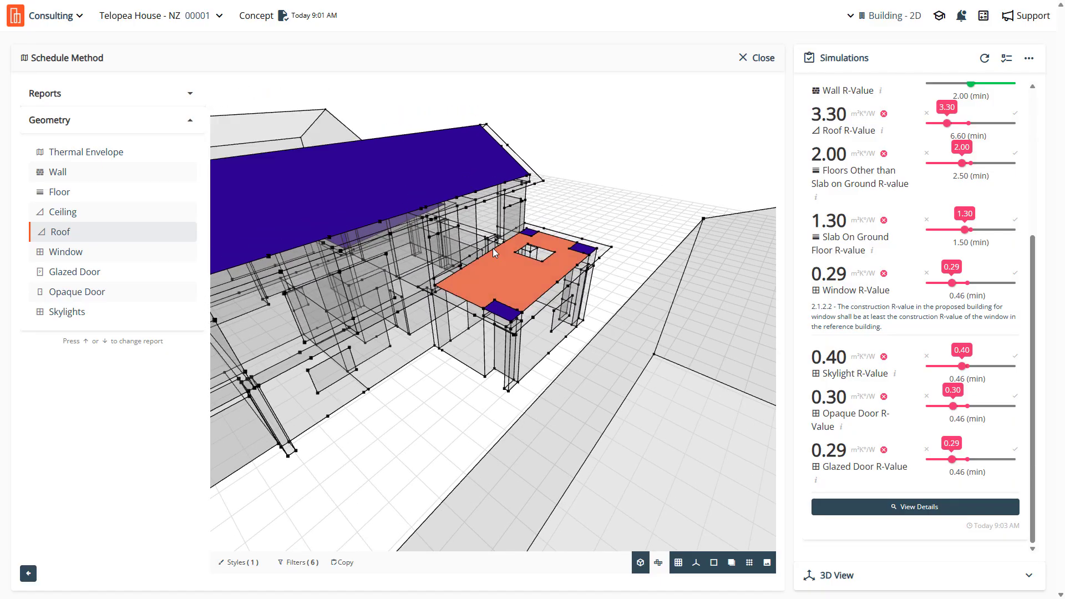
click(493, 248)
drag(491, 264, 483, 268)
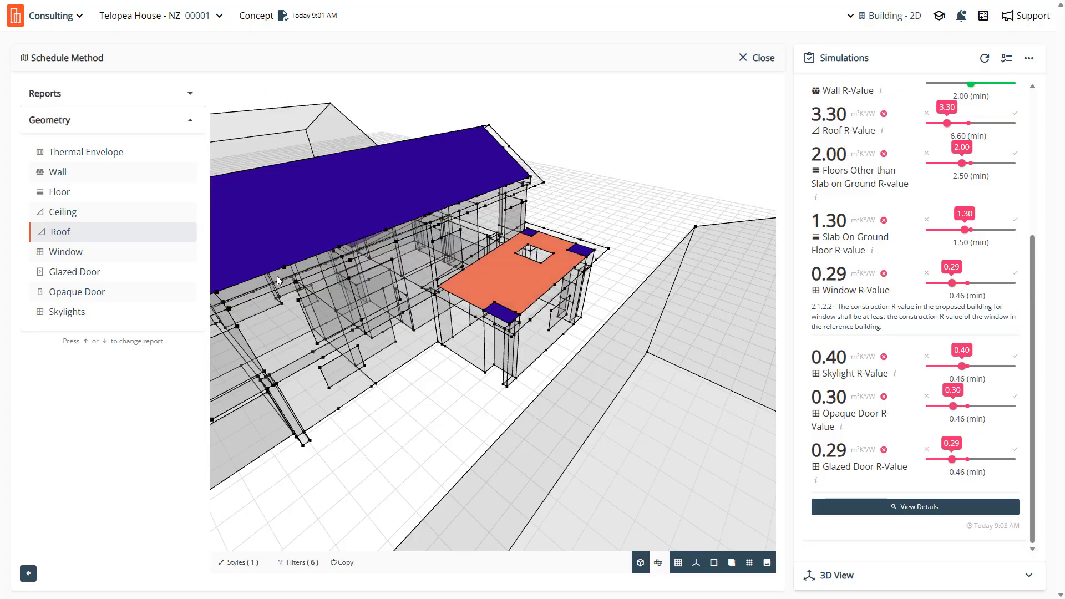
Show the window geometry and inspect the R-value, SHGC and area of several ground-floor and upper-floor windows
click(86, 258)
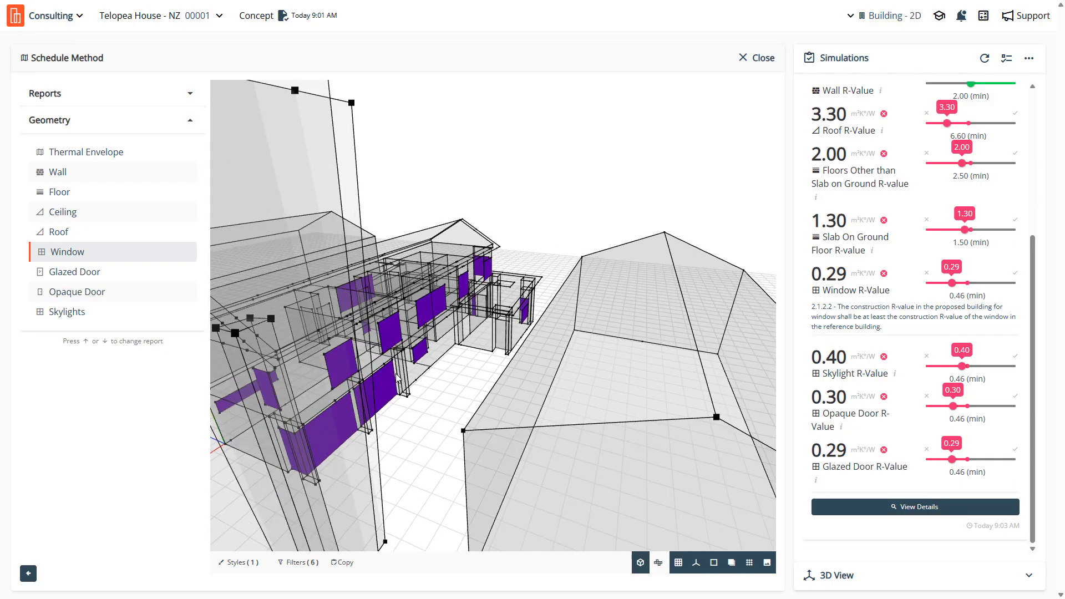
click(402, 363)
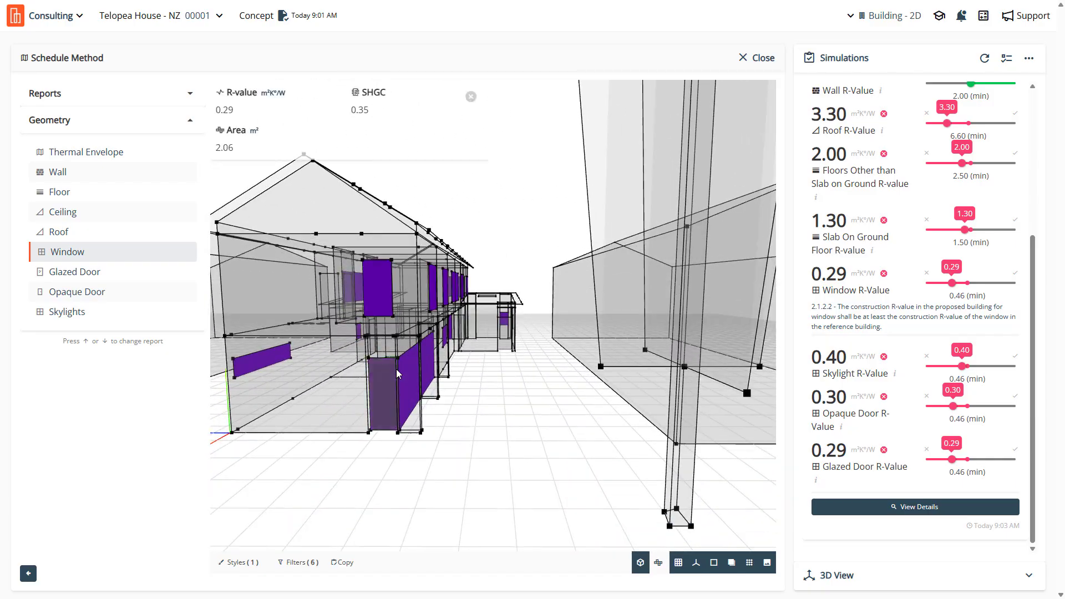
double_click(224, 109)
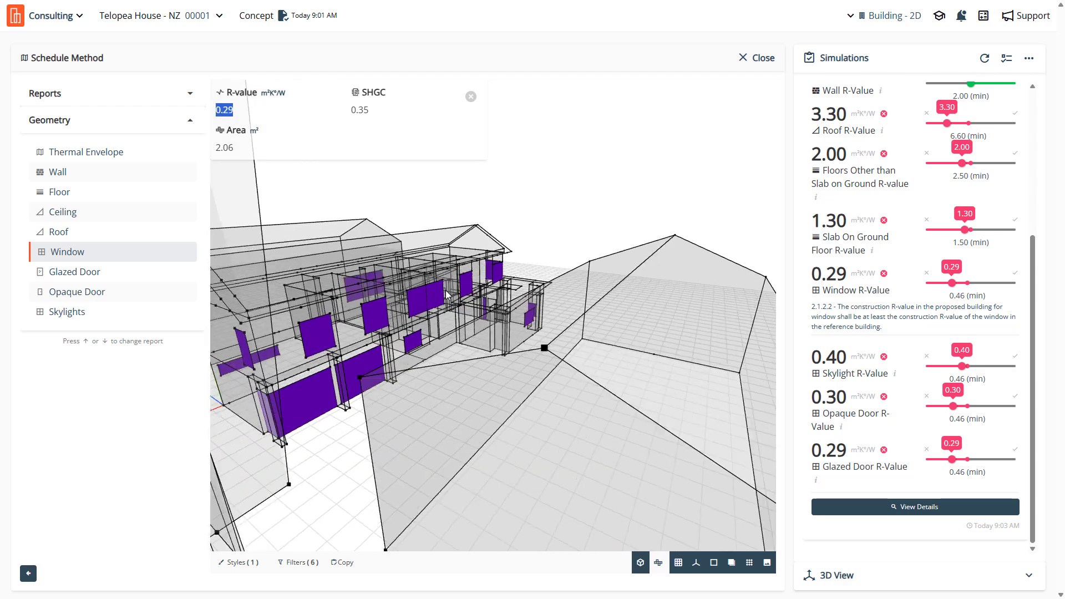
click(559, 294)
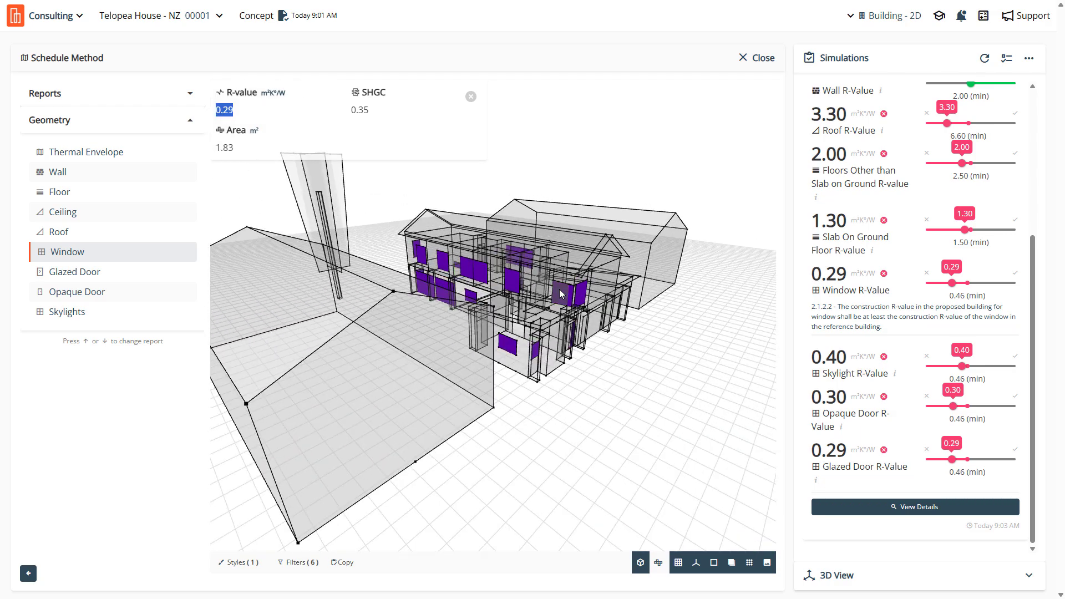
click(514, 279)
scroll(523, 271, up, 3)
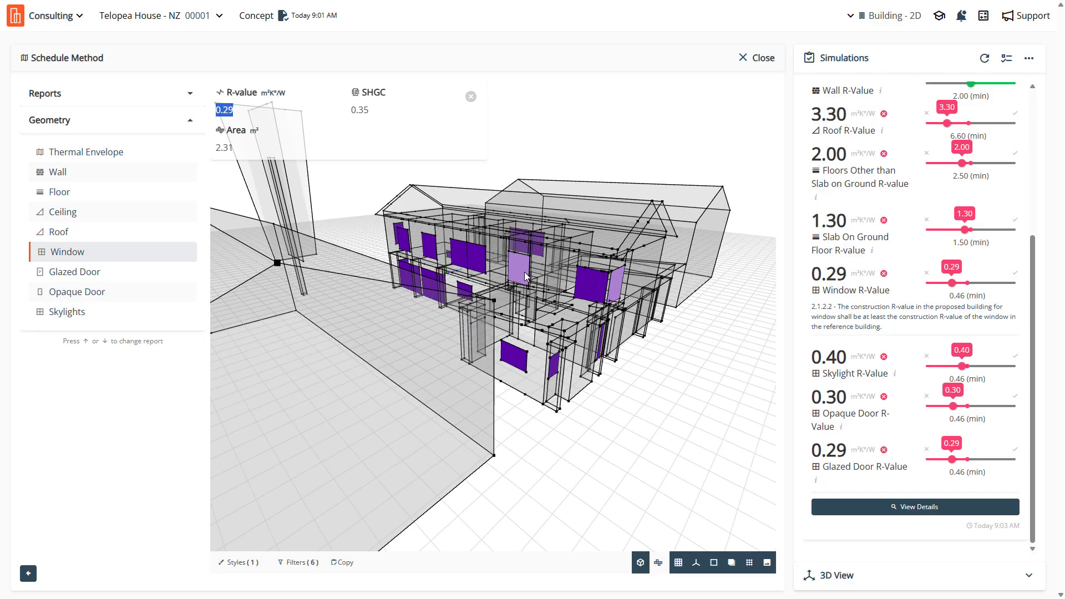
Show the glazed door geometry and inspect the R-value, SHGC and area of the glazed doors
click(95, 272)
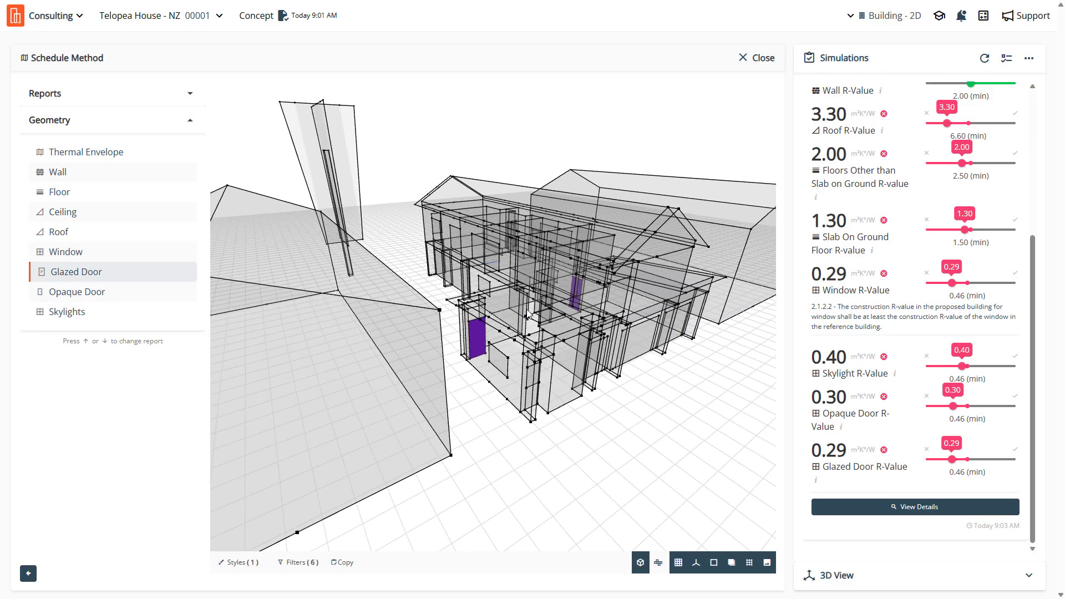
click(475, 339)
click(475, 335)
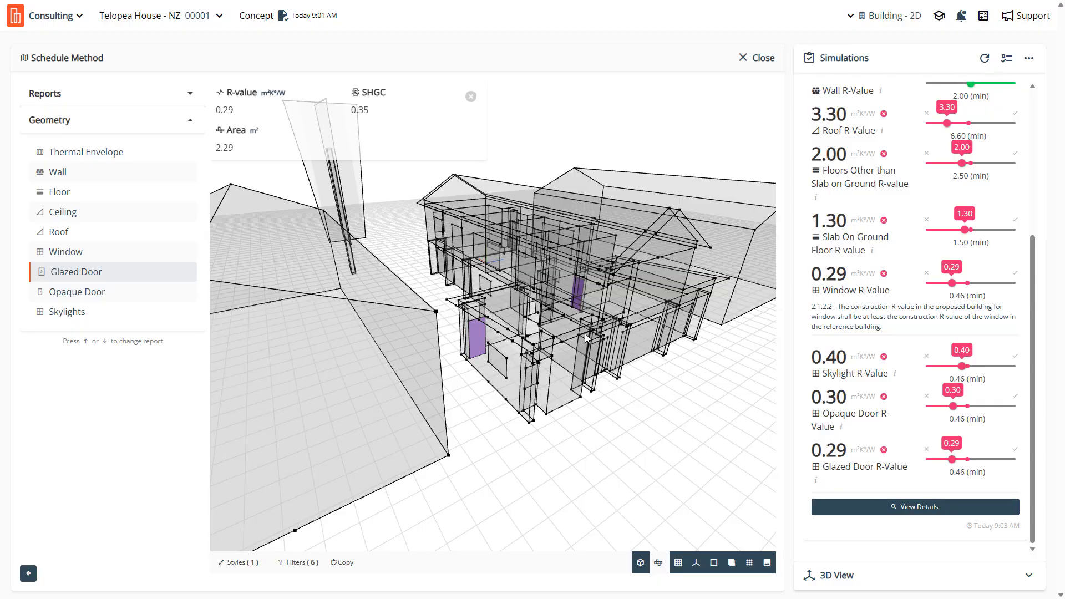
drag(585, 334, 458, 330)
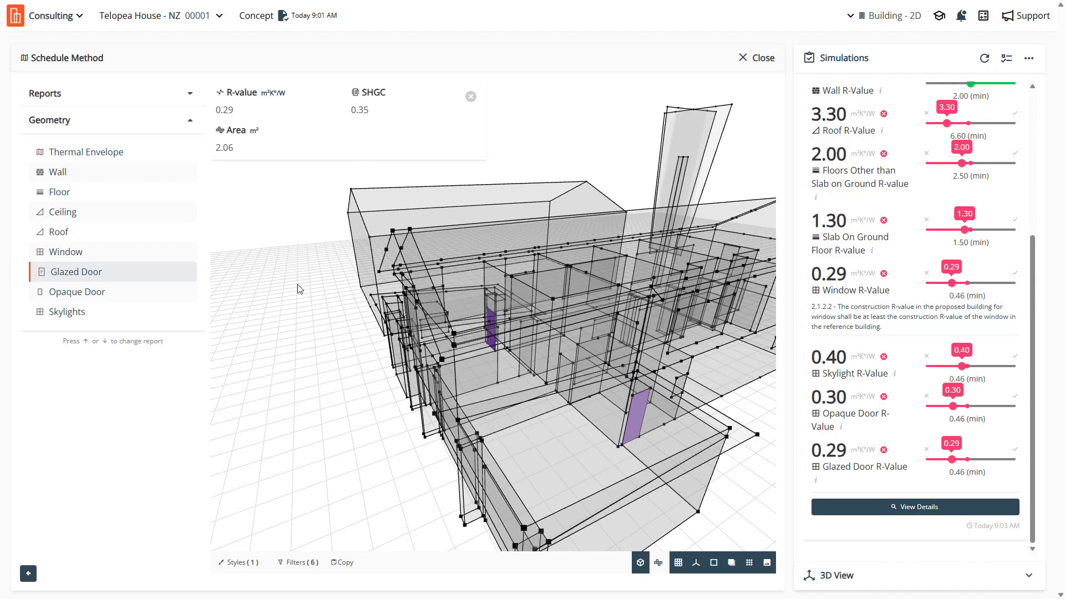
Show the opaque door geometry and inspect the R-value, solar absorptance and area of the upper-level doors
click(83, 291)
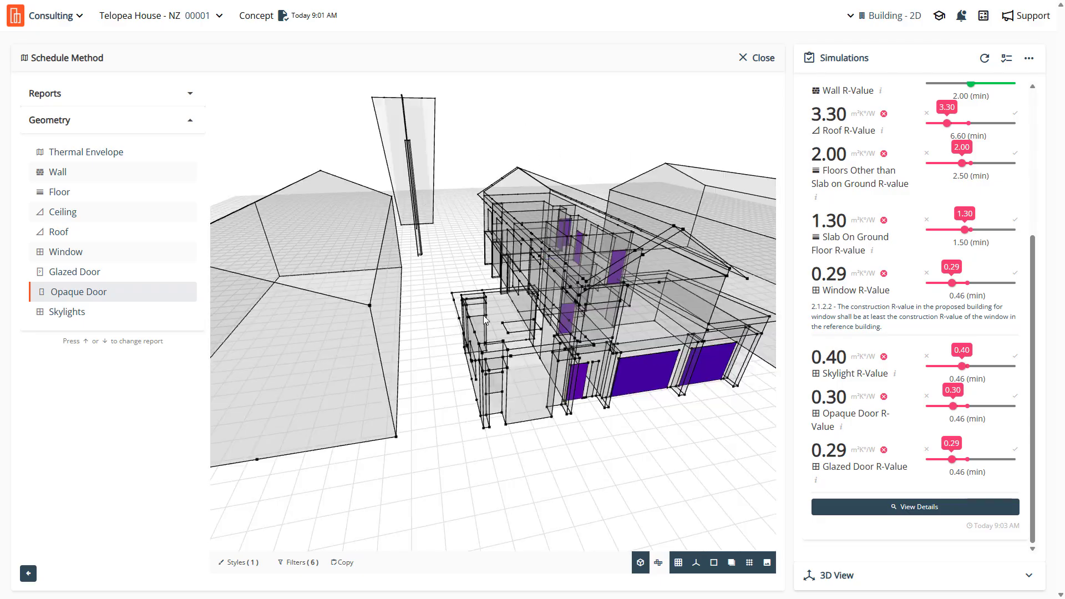
scroll(458, 314, up, 3)
drag(530, 302, 406, 303)
click(517, 264)
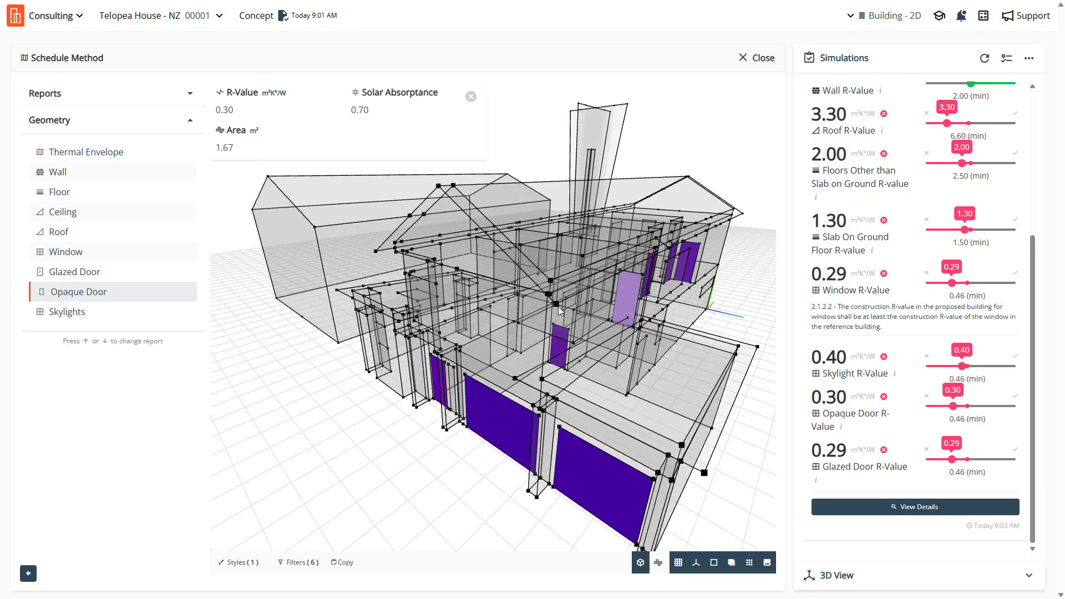
scroll(624, 299, up, 2)
drag(621, 302, 492, 335)
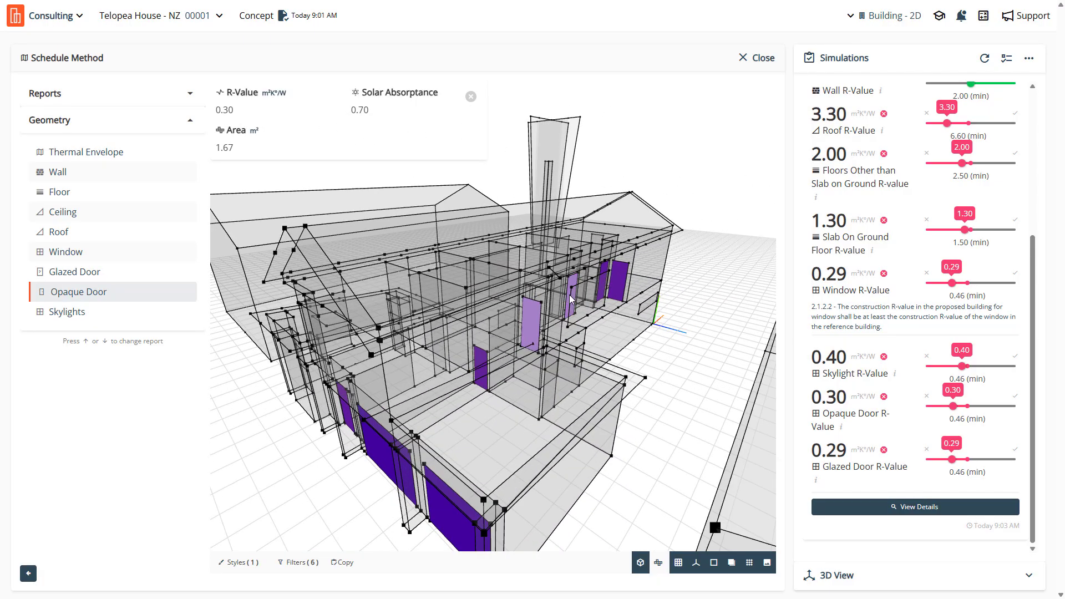
click(570, 299)
click(620, 288)
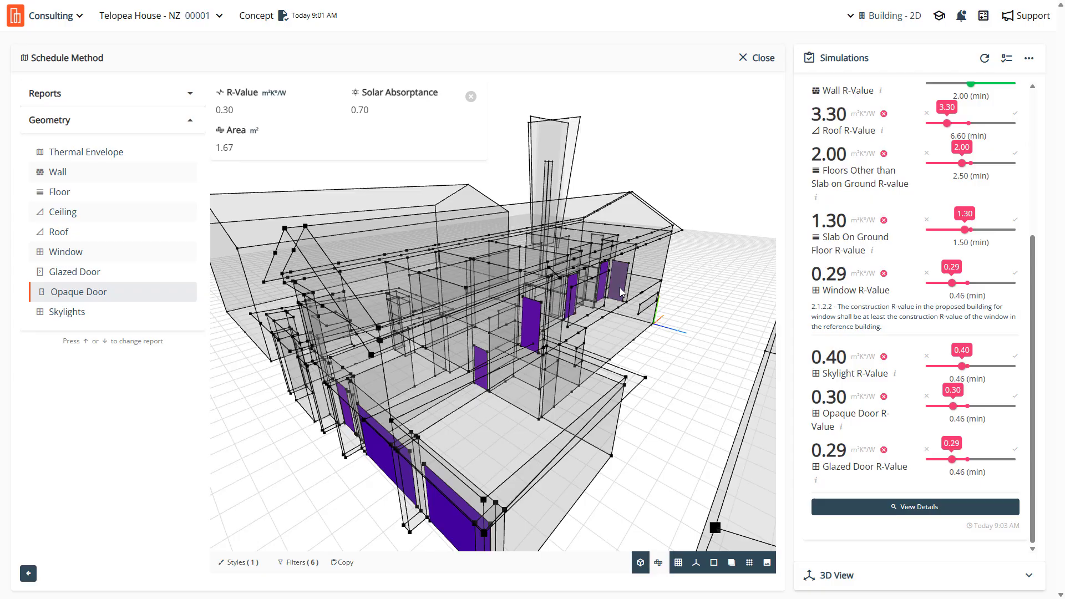
Inspect the R-value, solar absorptance and area of both large garage doors
scroll(593, 318, down, 3)
drag(596, 330, 596, 297)
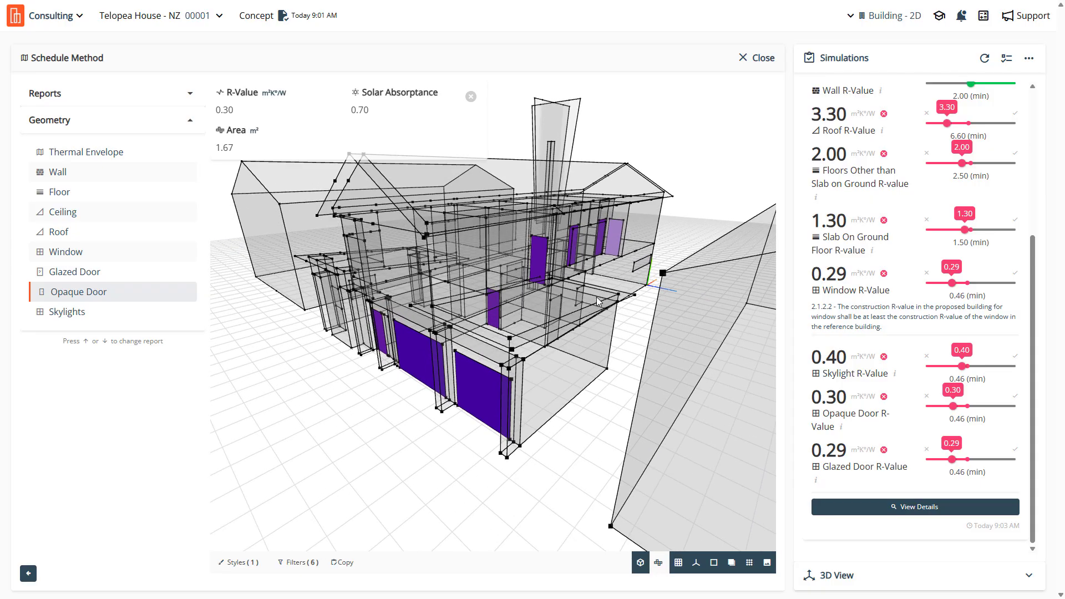
scroll(529, 285, up, 2)
mouse_move(528, 285)
mouse_down()
mouse_move(548, 286)
mouse_move(536, 299)
mouse_move(541, 287)
mouse_move(634, 270)
mouse_move(657, 283)
mouse_move(537, 290)
mouse_up()
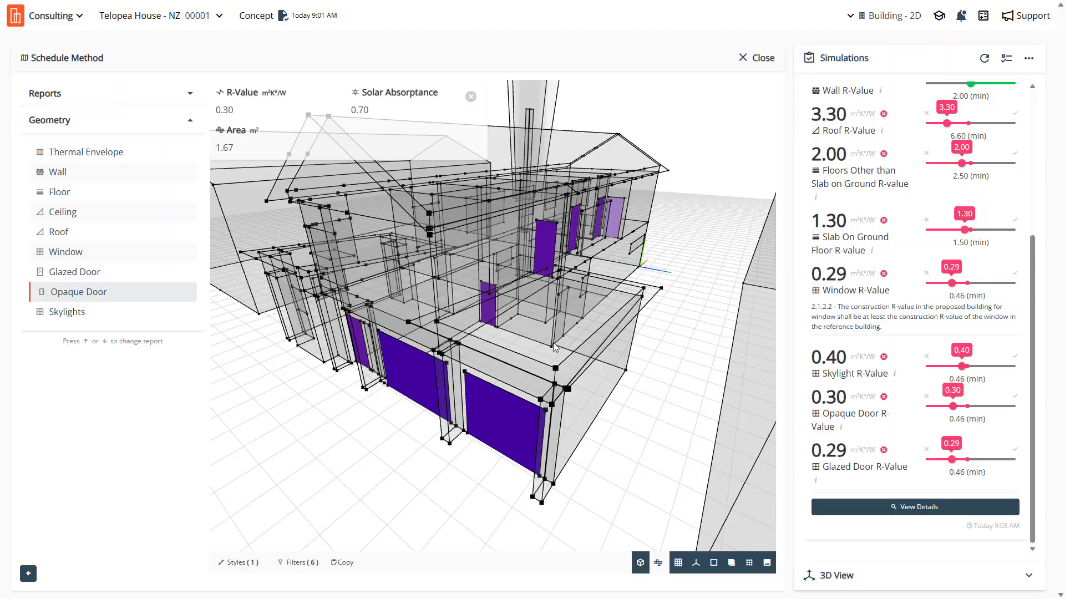
click(424, 390)
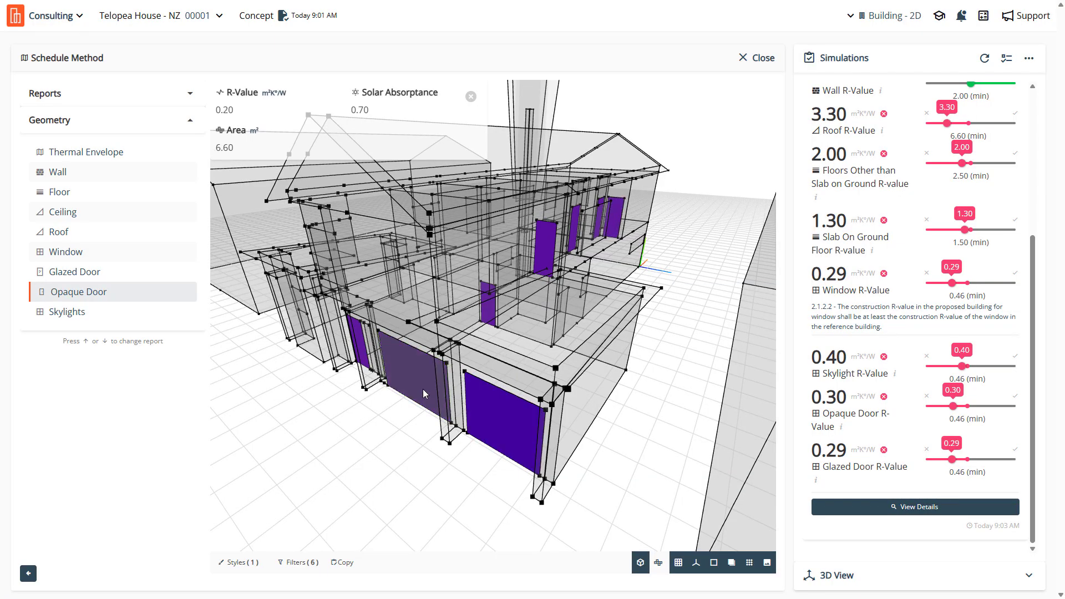
click(508, 425)
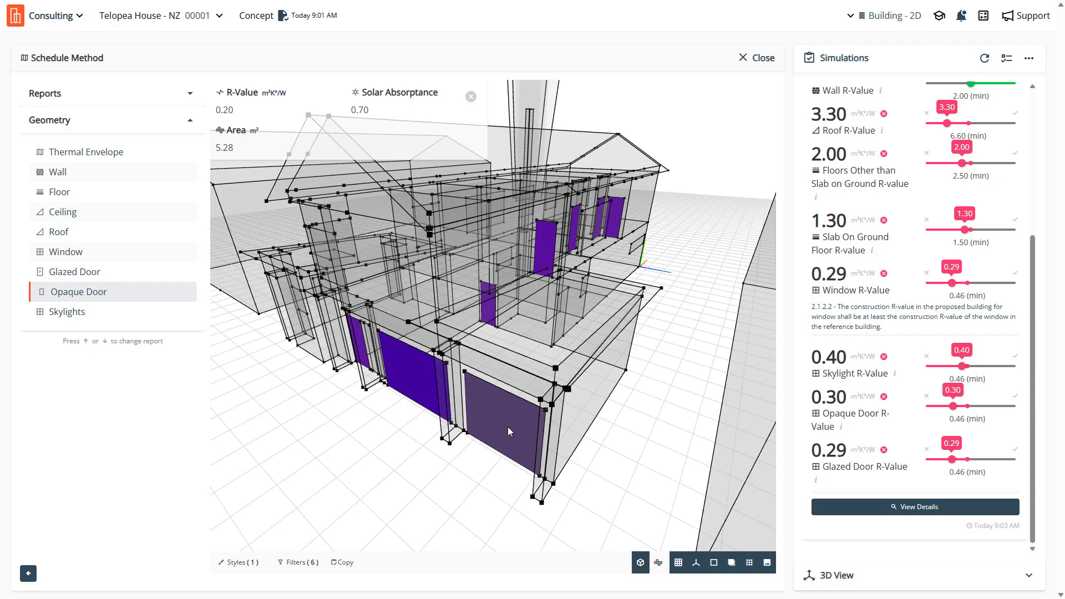
Inspect the R-value, SHGC and area of the skylight geometry and display the complete thermal envelope geometry
click(67, 311)
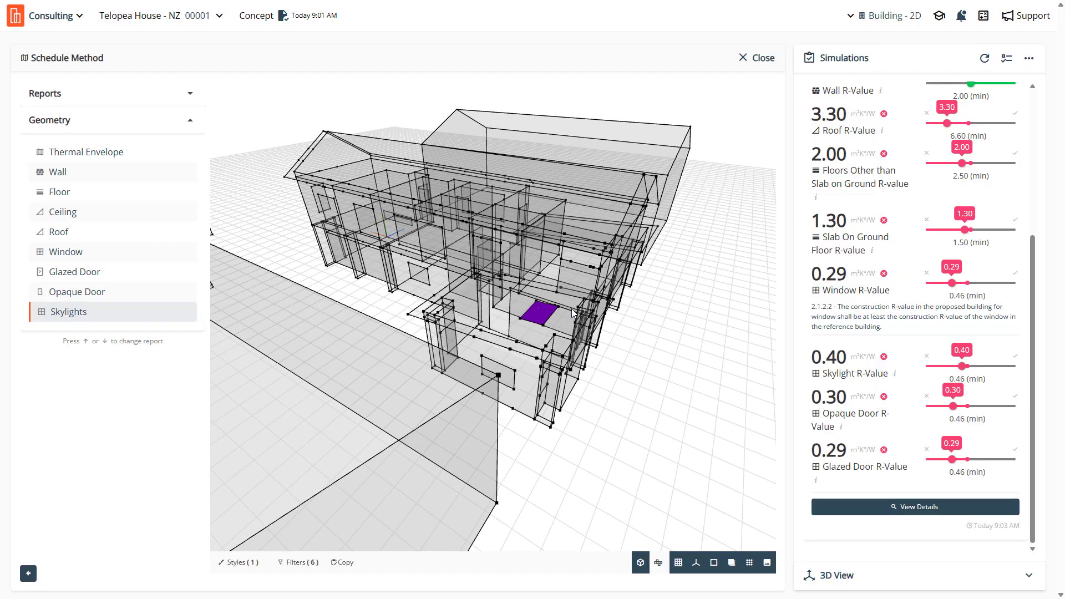
click(538, 314)
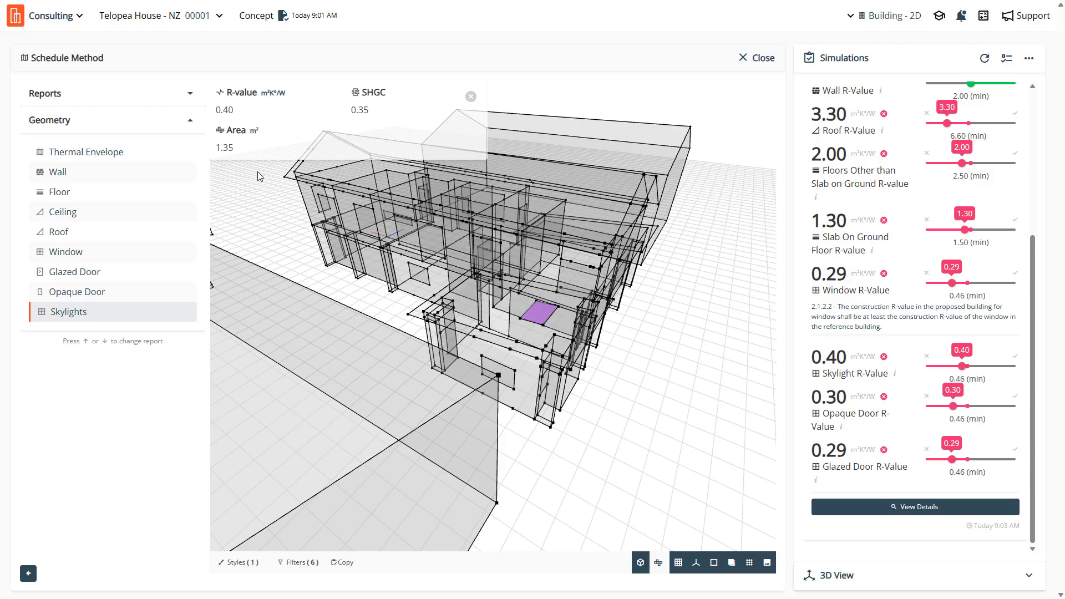
click(102, 155)
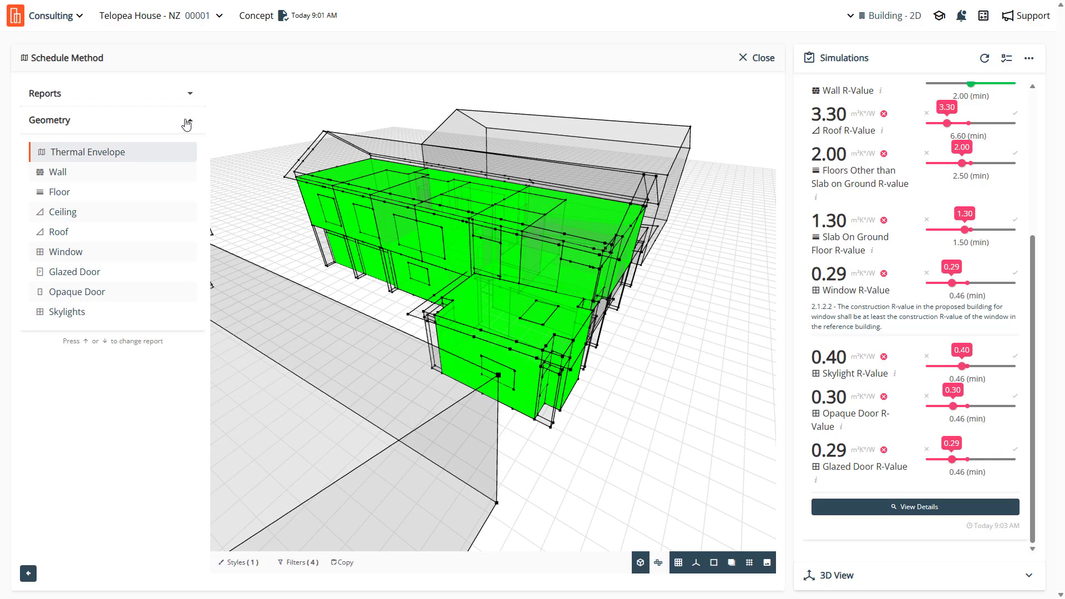
Open the Thermal Envelope report, check the Generic Wall entry and sort the wall table by title
click(189, 97)
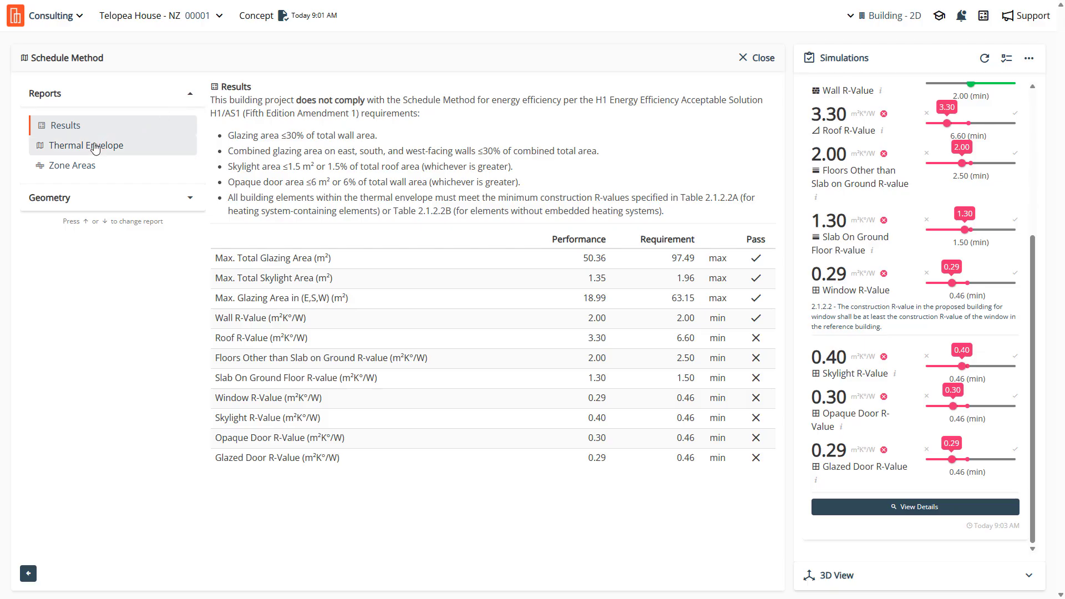
click(51, 151)
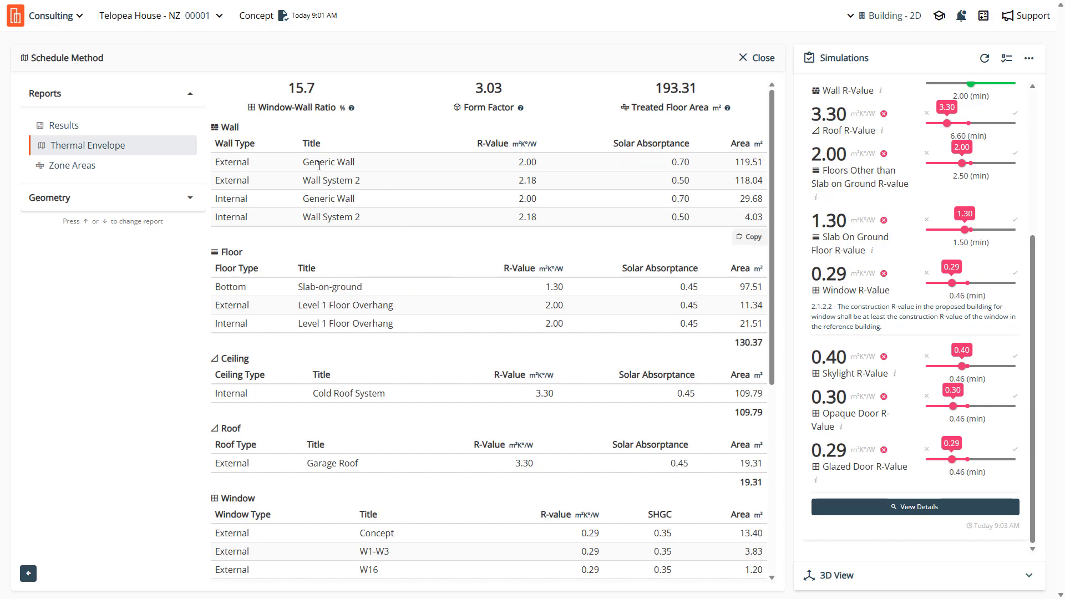
drag(305, 162, 356, 166)
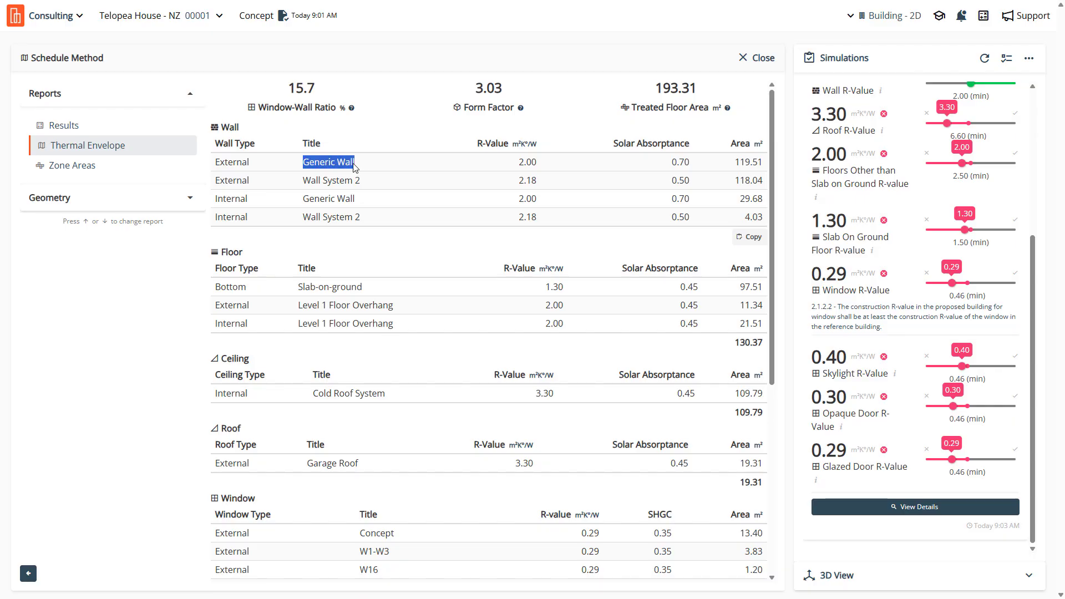
click(404, 143)
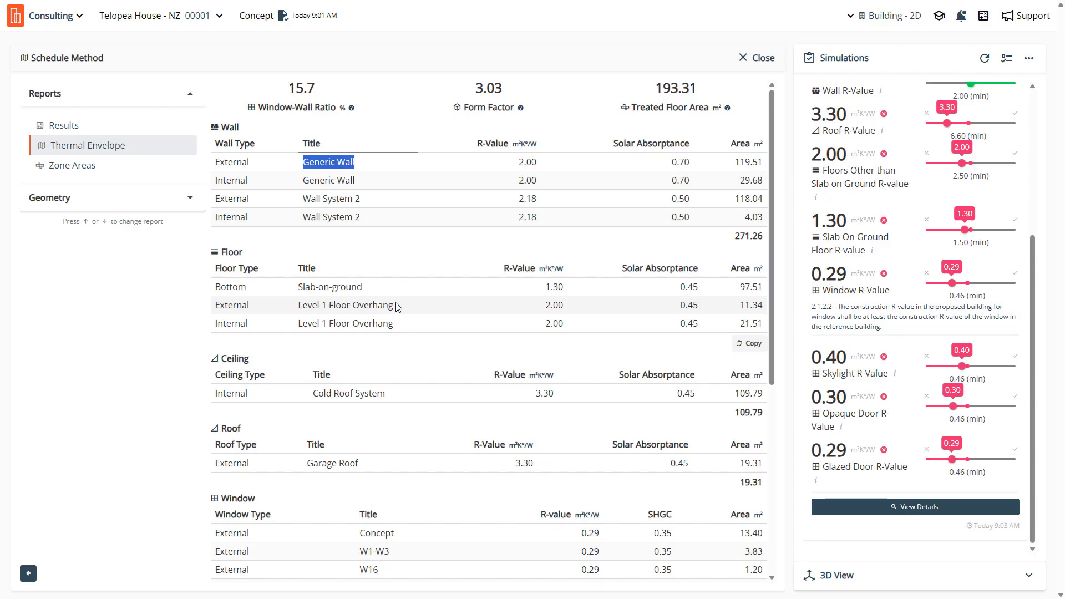
Review the floor, ceiling, roof, window, door and skylight tables in the Thermal Envelope report, focusing on the Garage Roof entry
drag(396, 305, 385, 285)
scroll(322, 288, down, 2)
drag(307, 351, 365, 355)
scroll(369, 356, down, 3)
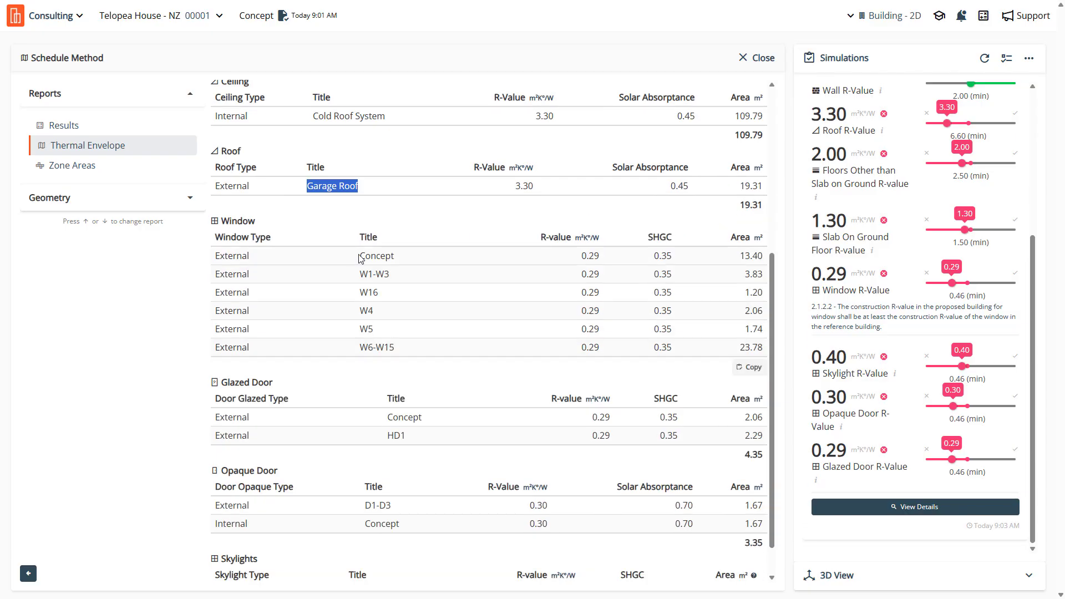
scroll(365, 322, down, 1)
scroll(364, 321, up, 2)
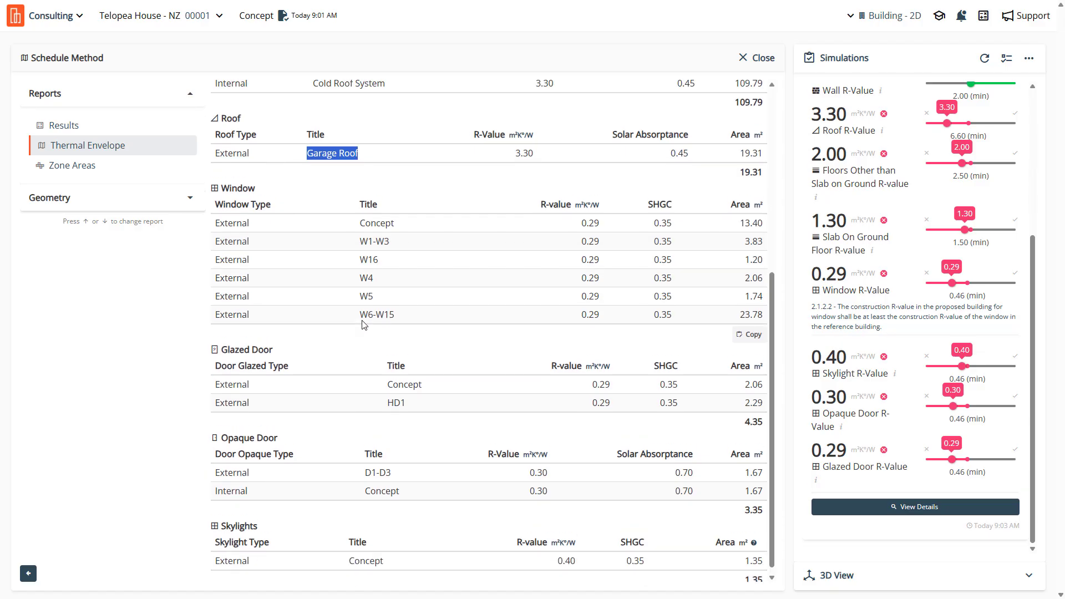
click(339, 204)
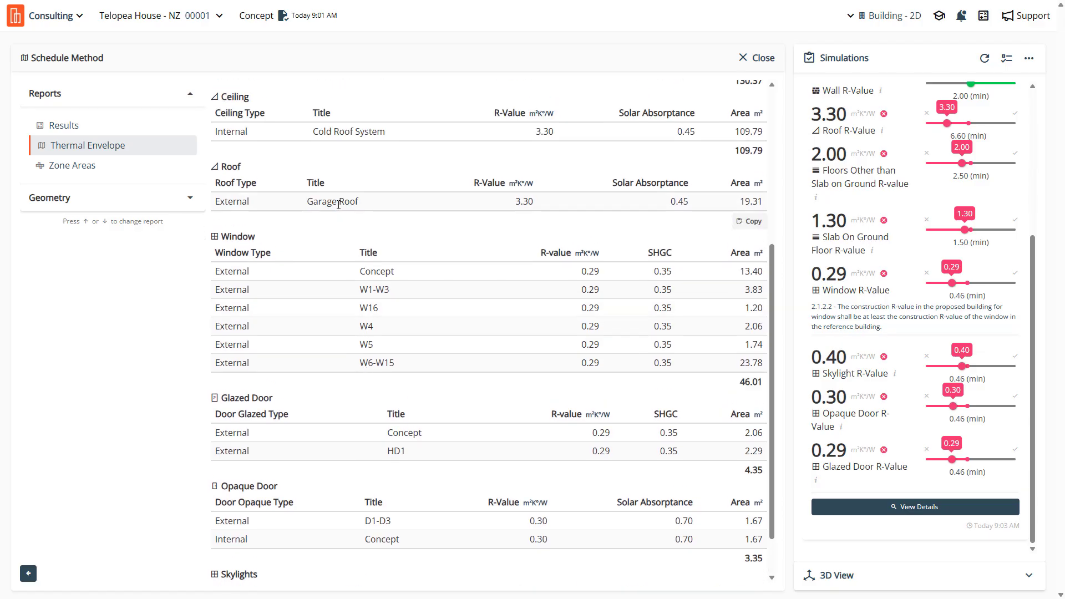
scroll(346, 249, up, 2)
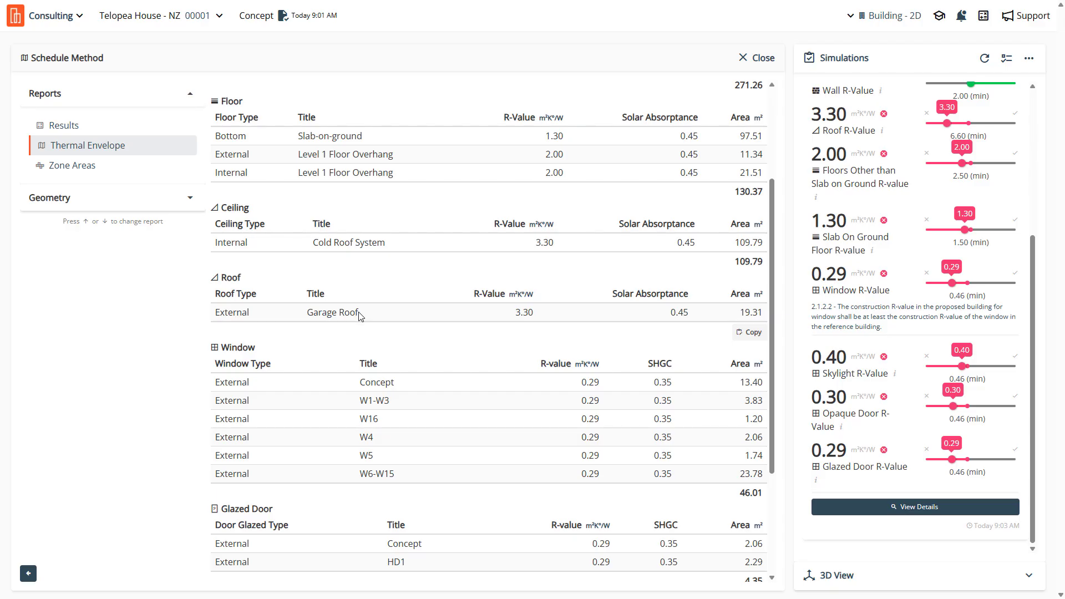
drag(360, 316, 308, 315)
click(328, 315)
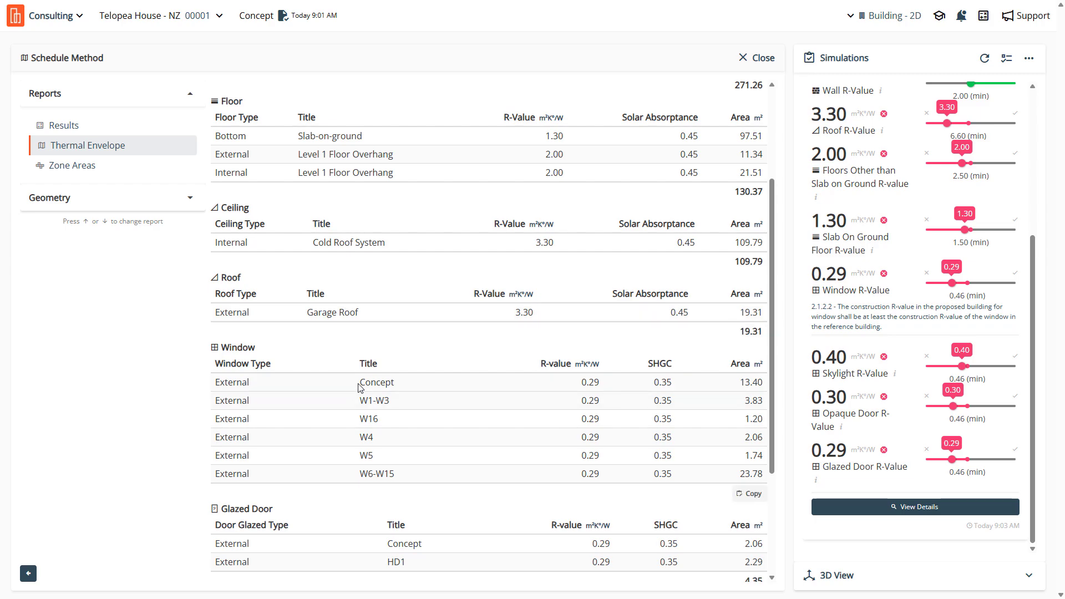
Examine the window entry titled Concept and compare the areas listed for all window types
drag(361, 383, 399, 388)
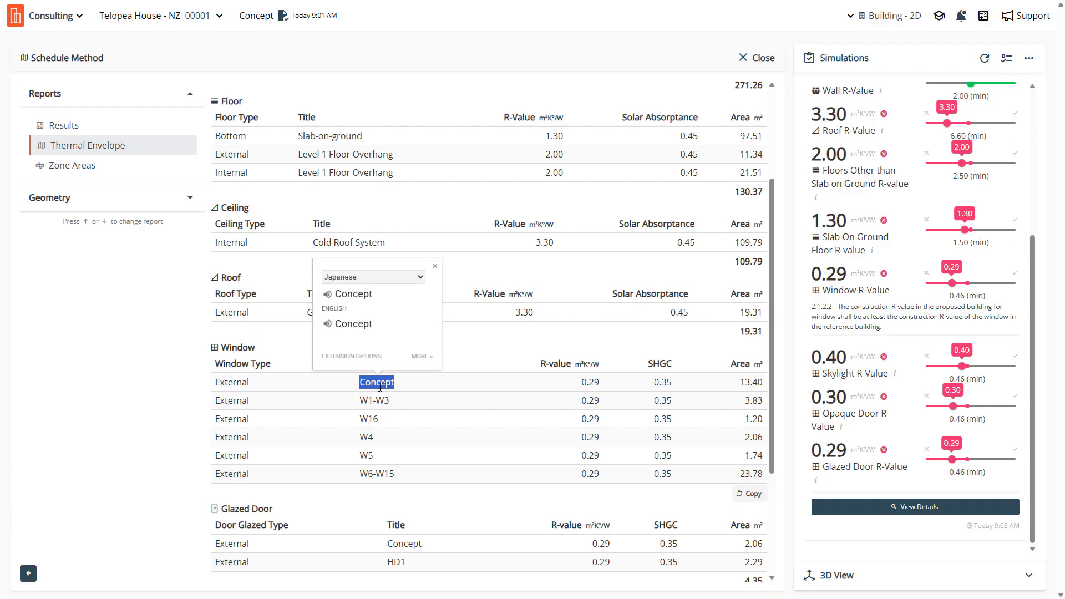
click(380, 388)
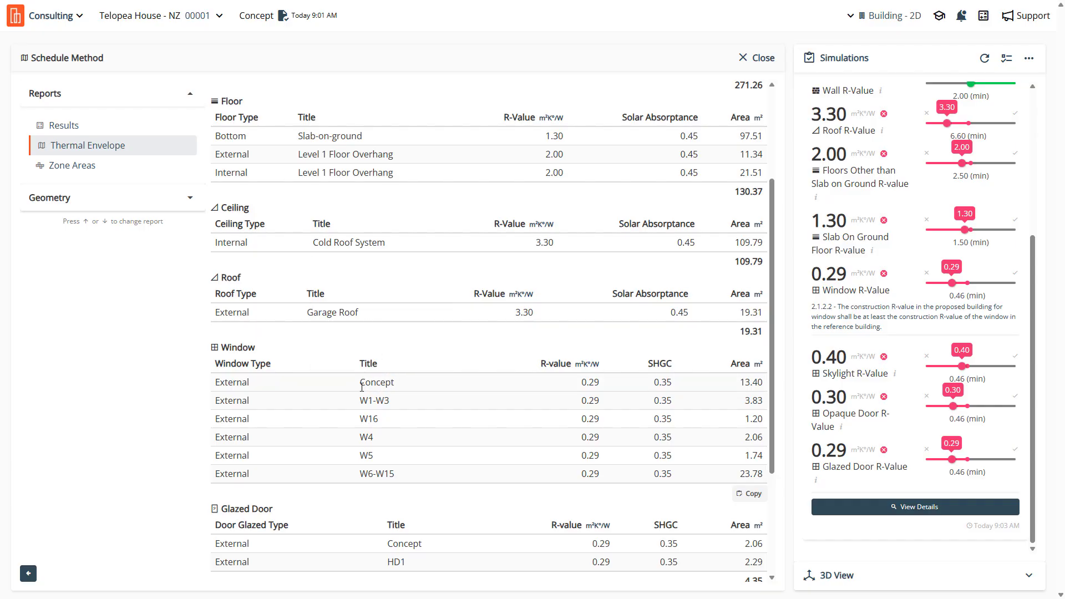
double_click(363, 386)
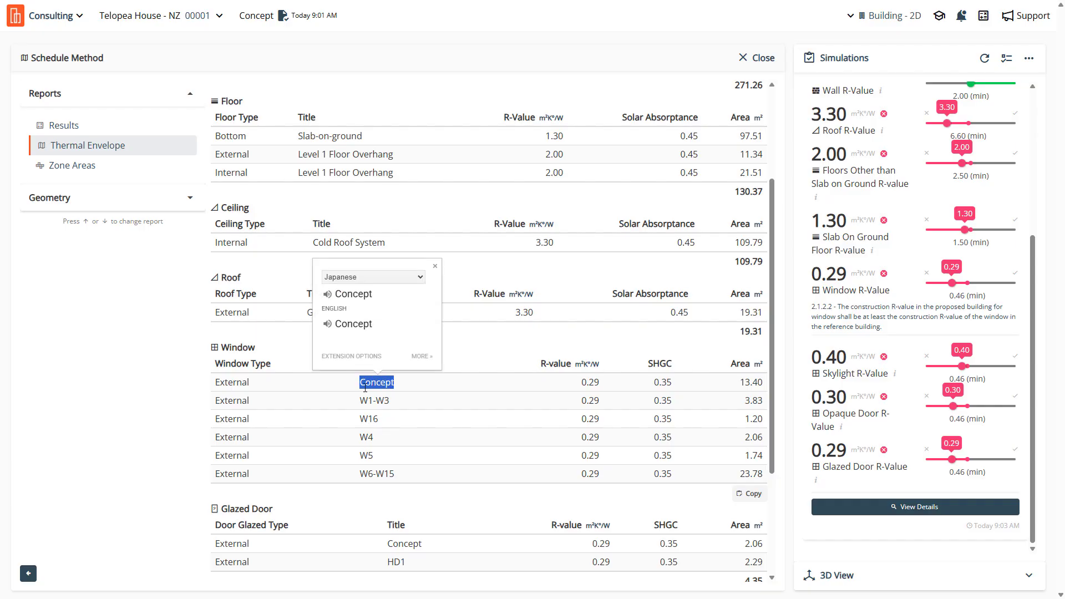
click(367, 406)
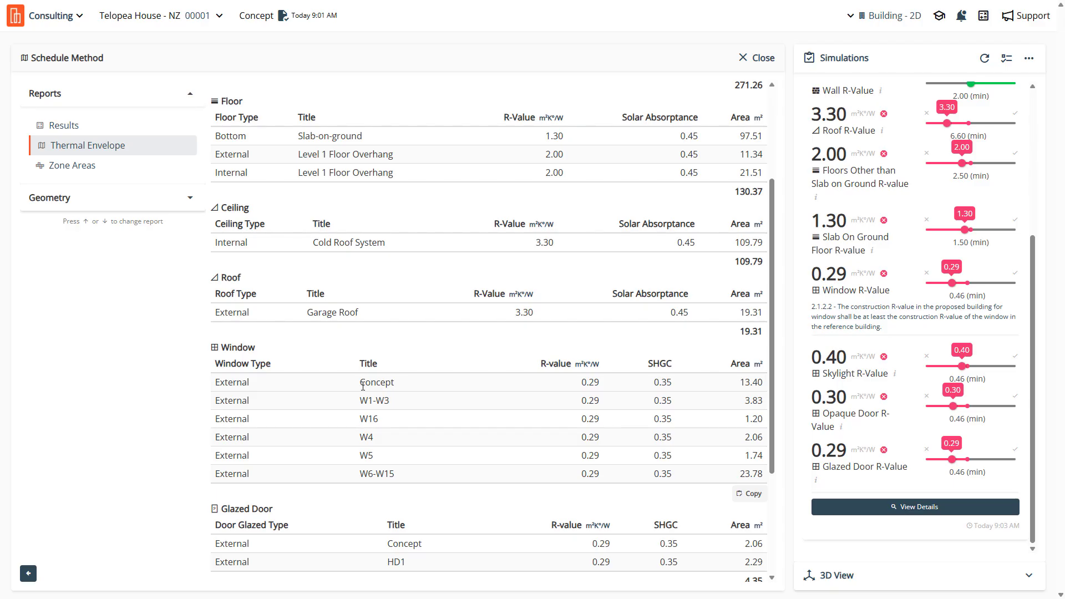
double_click(363, 387)
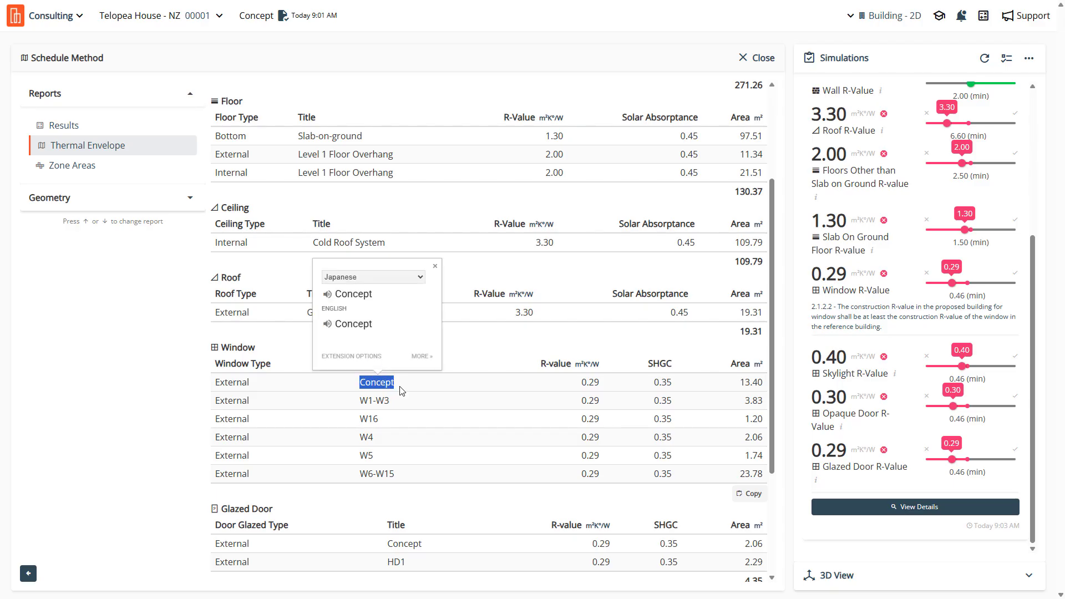
drag(742, 383, 765, 490)
click(714, 391)
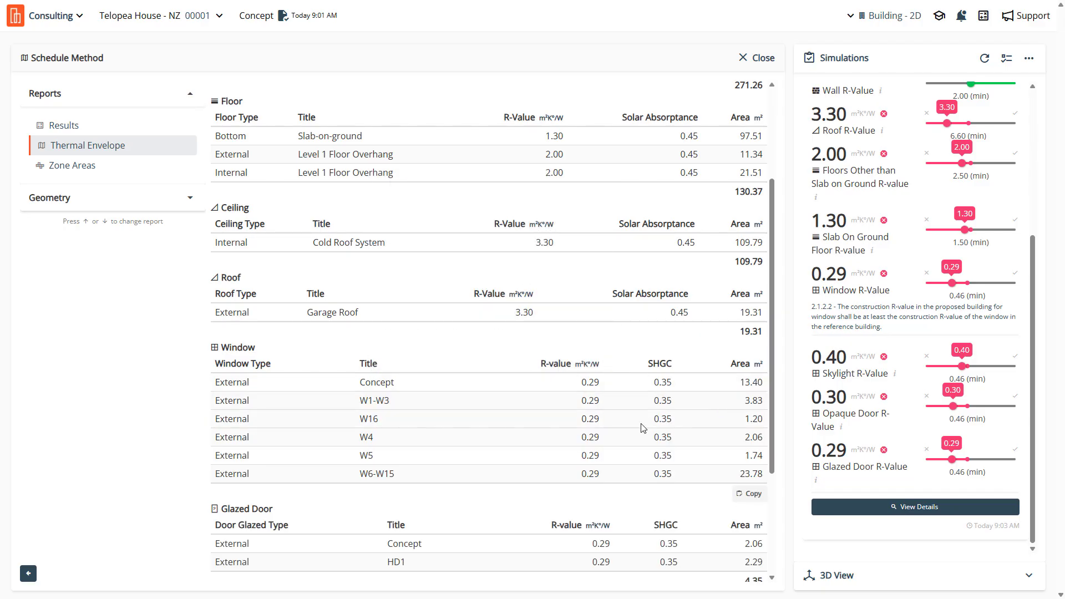
Examine the entries titled Concept in the glazed door and opaque door tables
scroll(368, 414, down, 3)
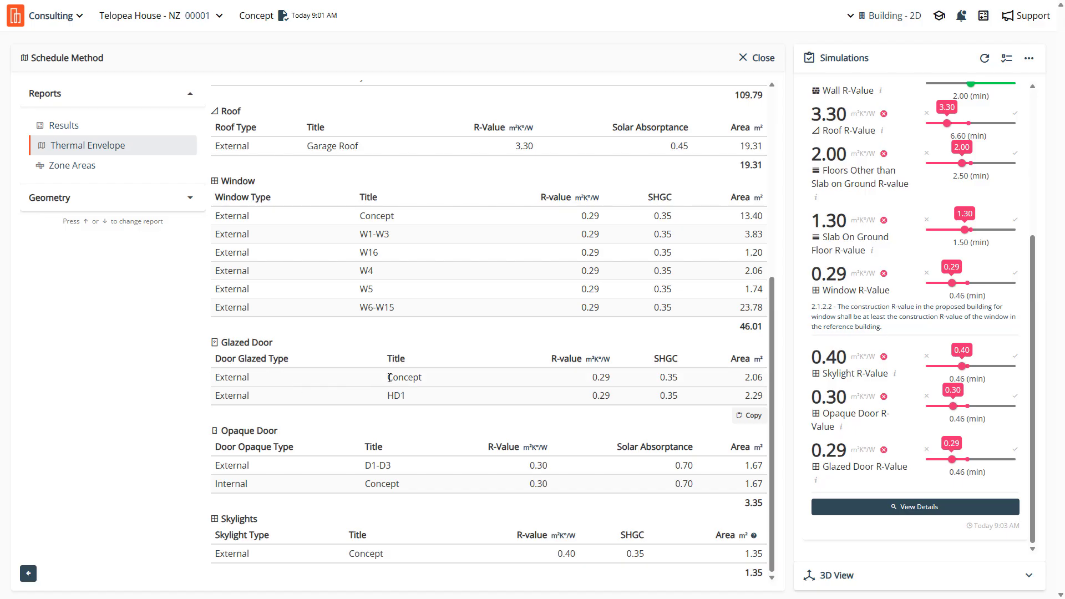
drag(389, 378, 422, 378)
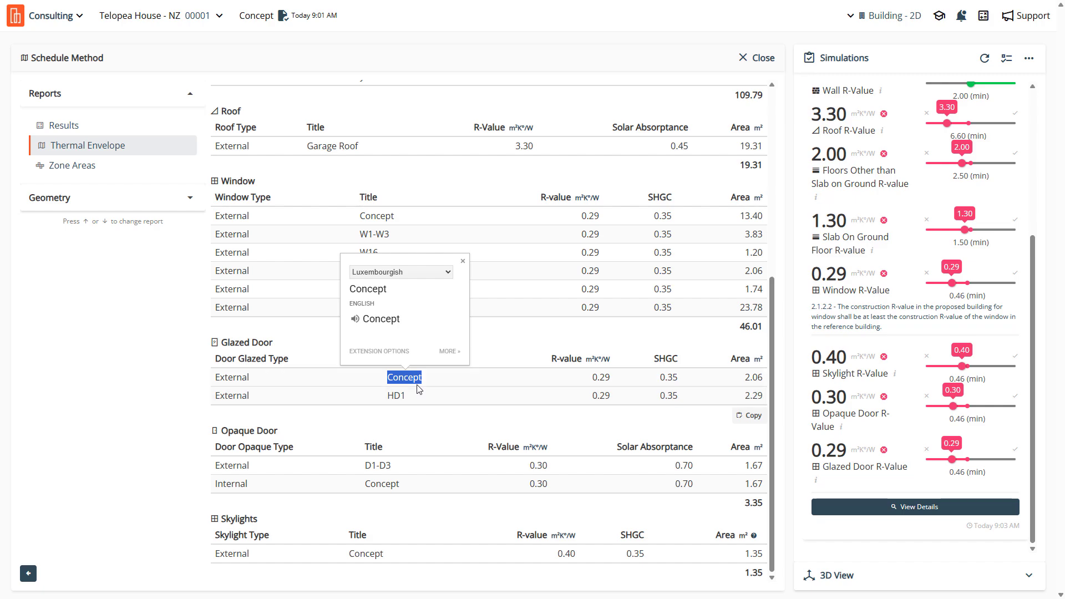
click(414, 378)
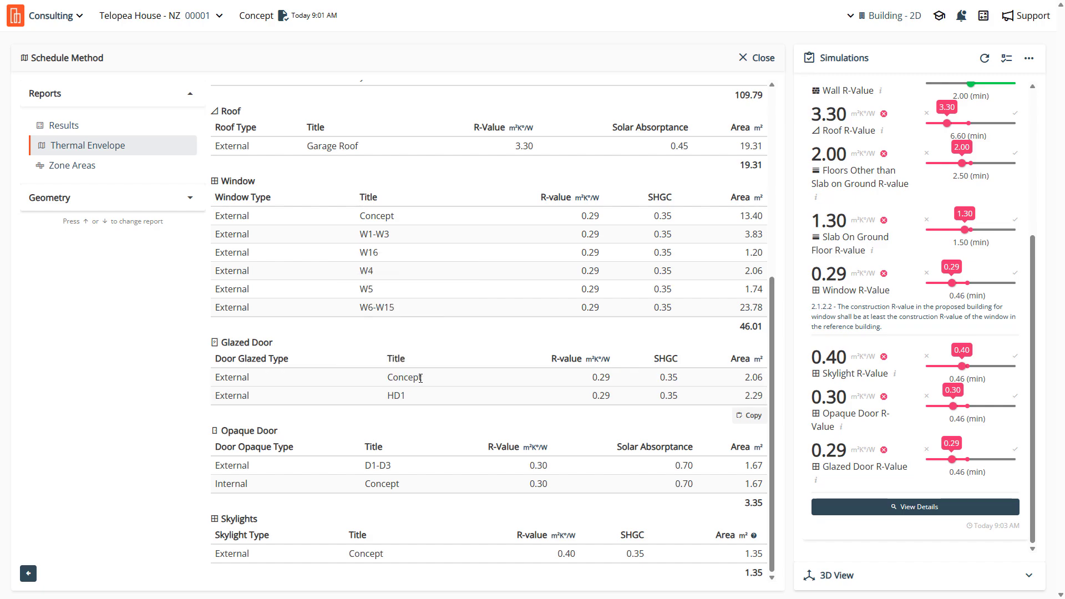
drag(423, 382, 390, 382)
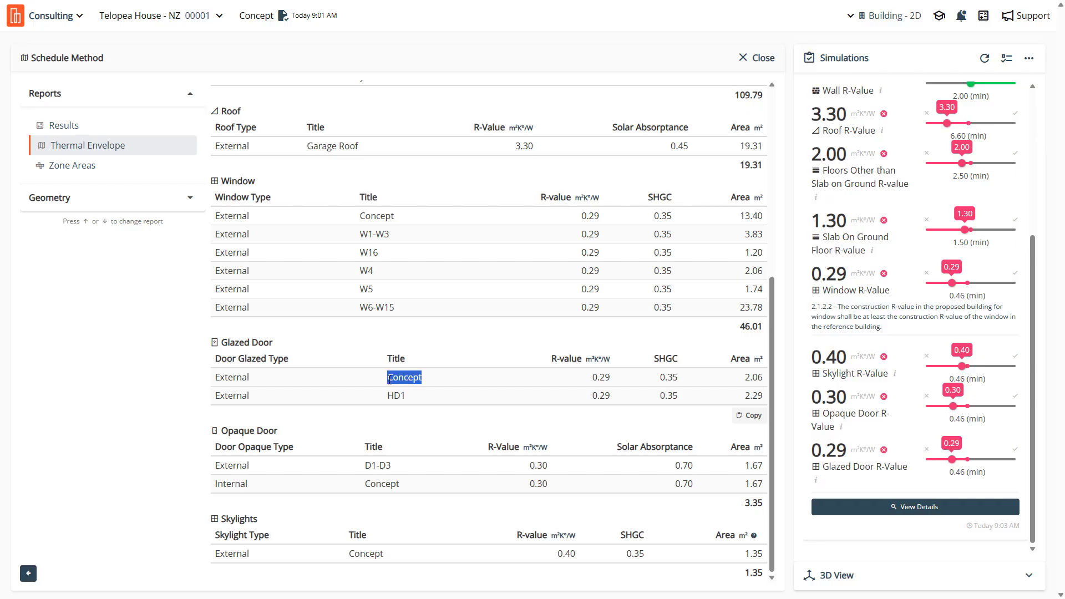
click(379, 481)
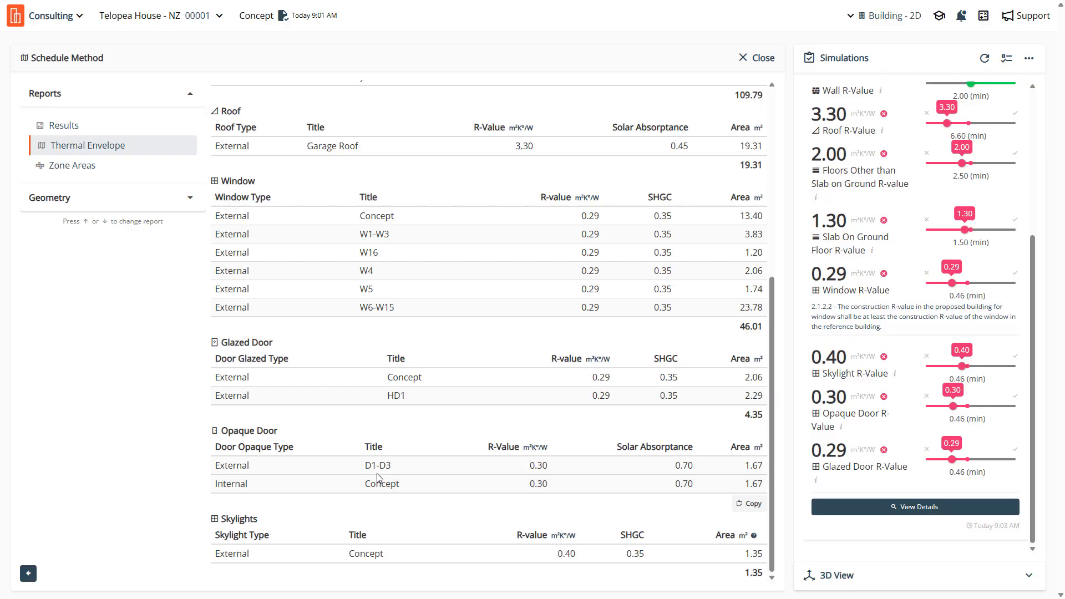
double_click(364, 486)
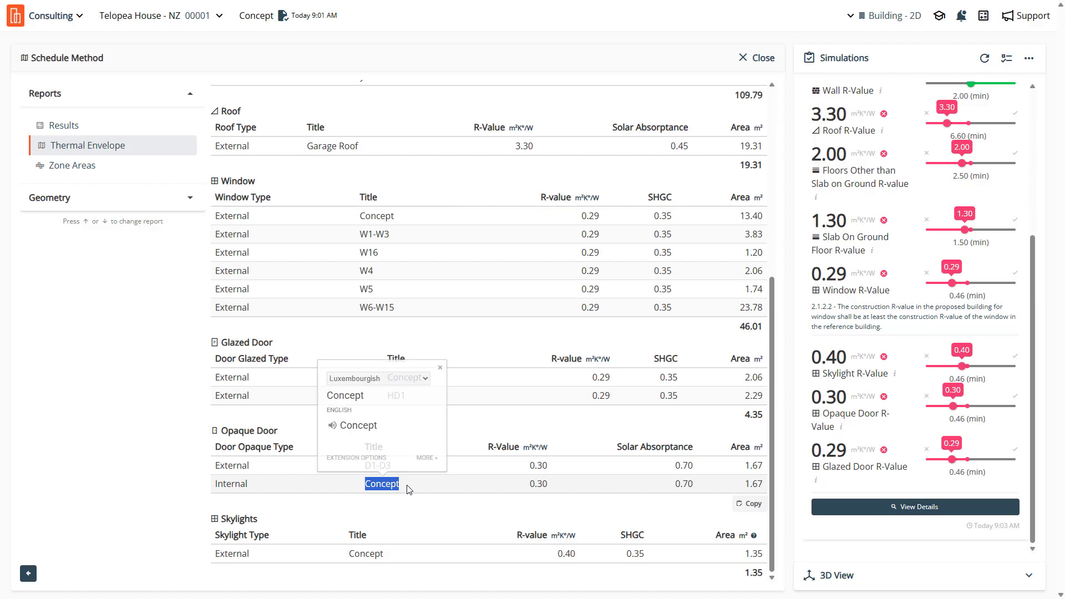
Recheck the Concept entry in the window table together with the window R-values
scroll(367, 495, up, 1)
click(394, 289)
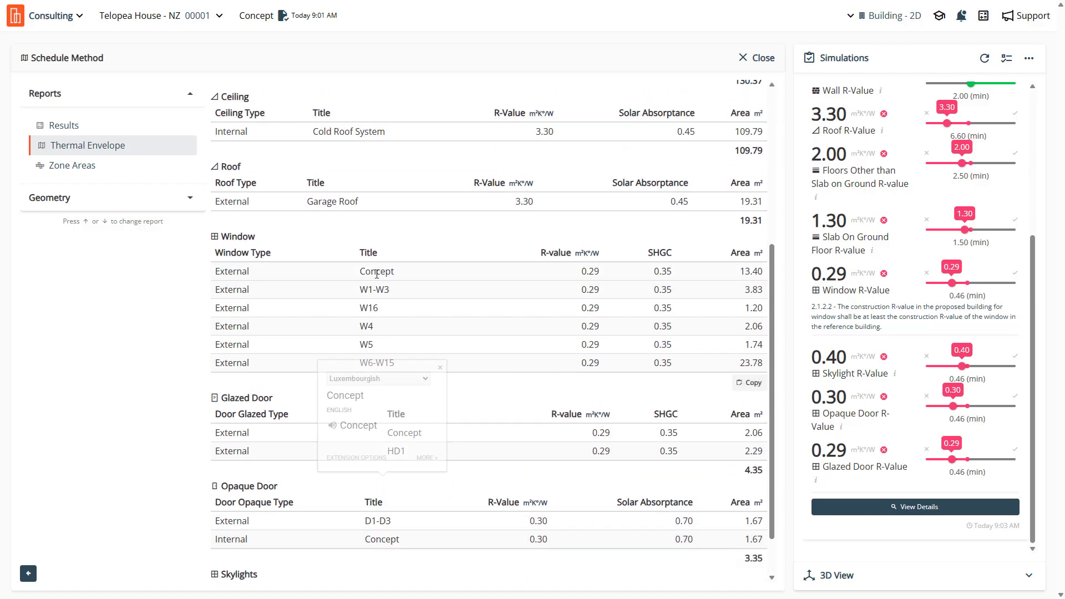
drag(356, 274, 399, 280)
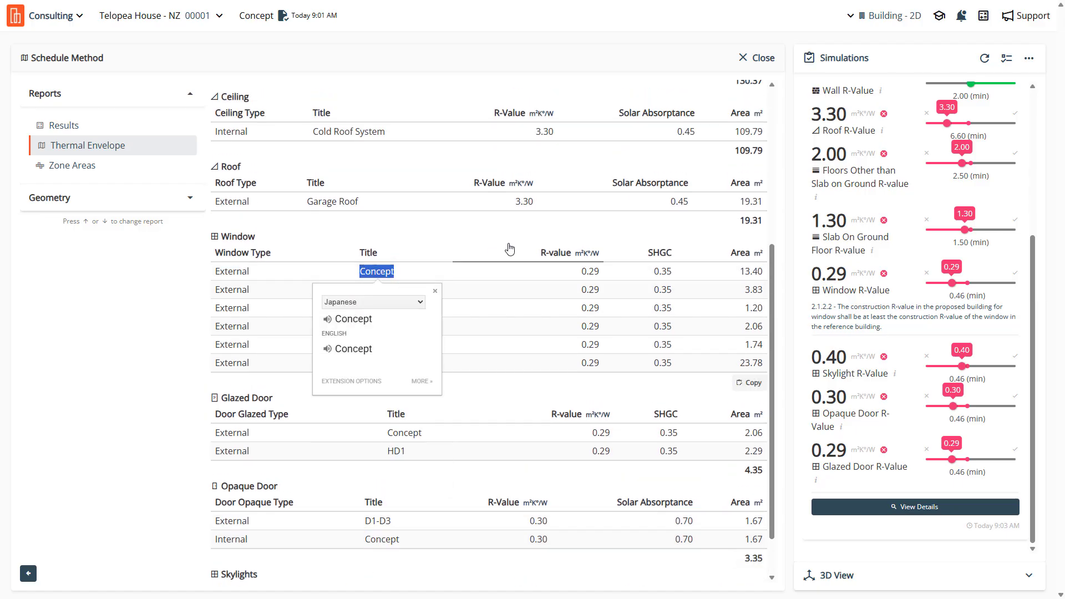
click(583, 363)
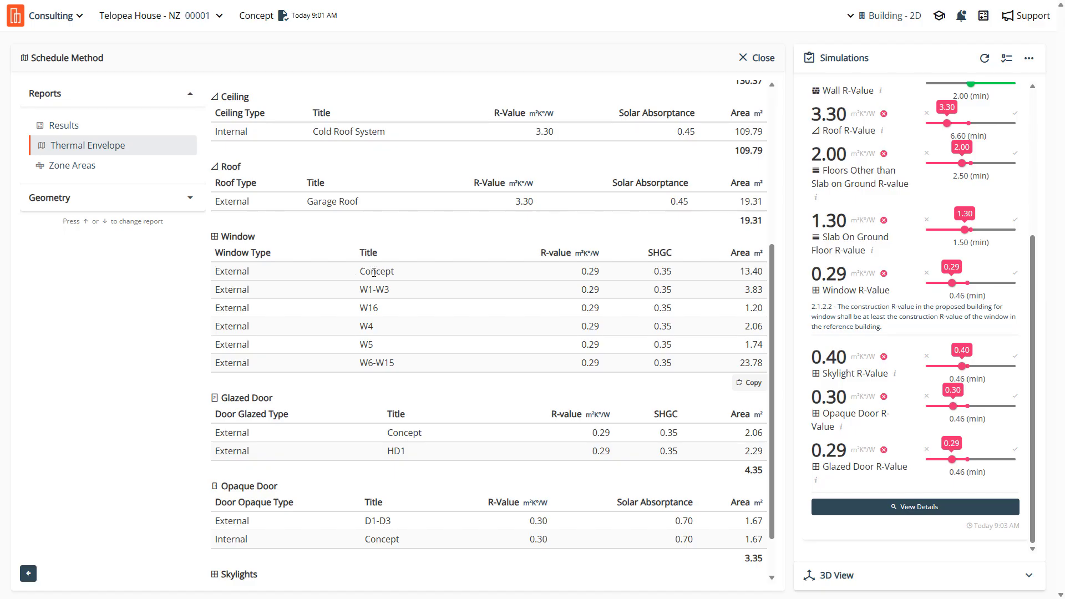
Close the Schedule Method results, select the Living Space 2 zone on the Ground drawing and open the Windows envelope settings
click(758, 62)
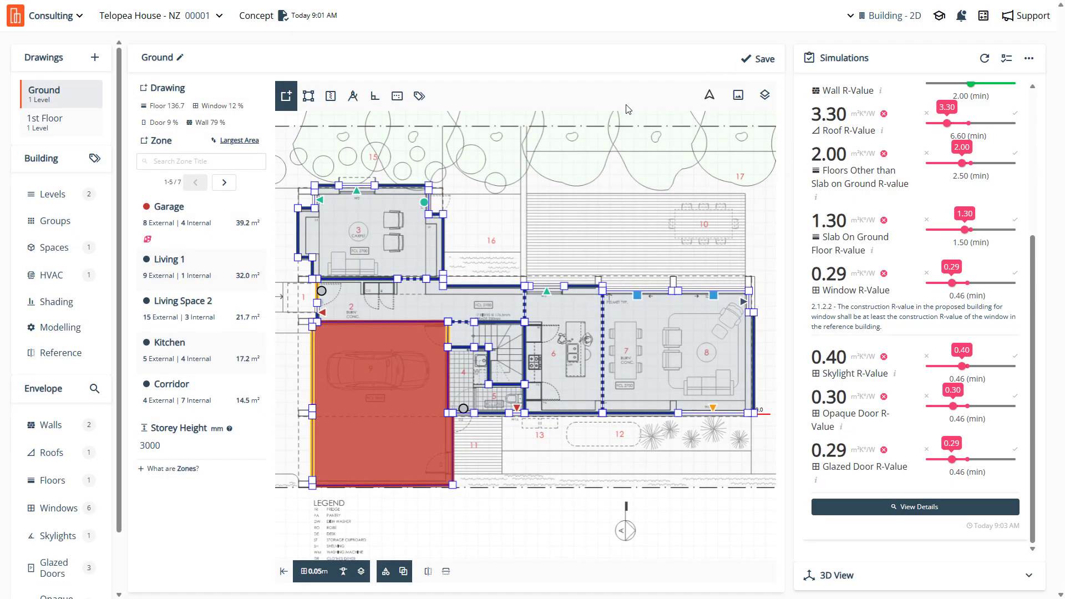
click(378, 227)
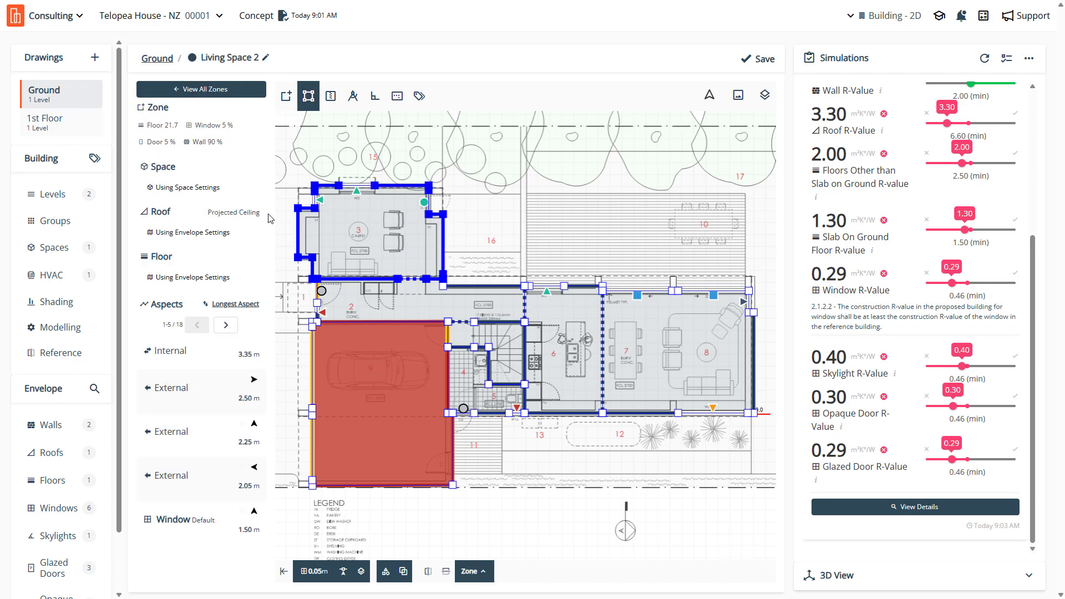
click(59, 508)
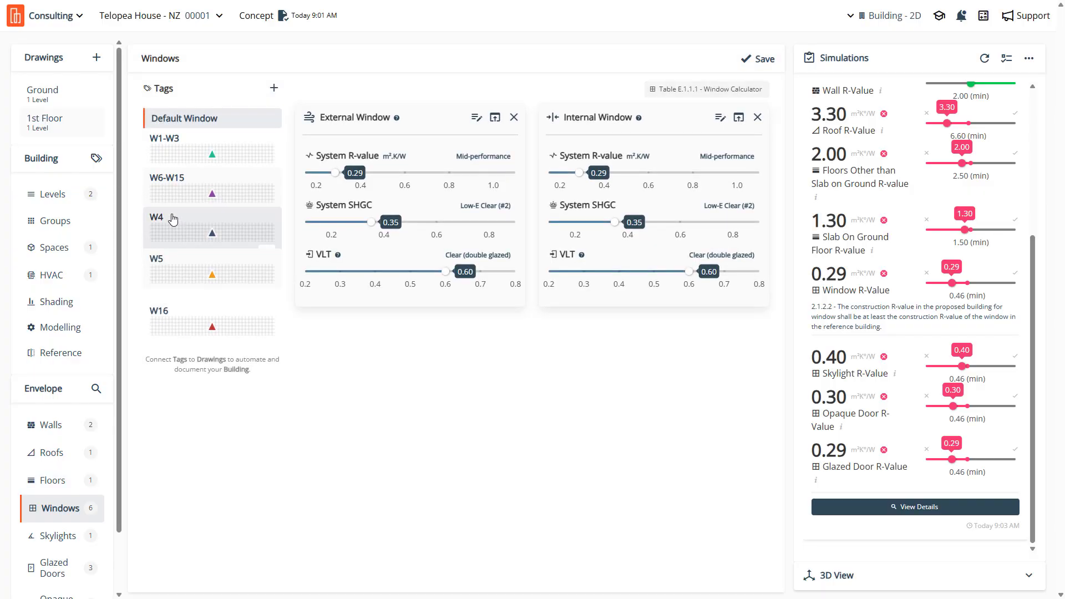
View the tags available for a new window tag, cancel the selection and return to the Ground drawing
click(274, 89)
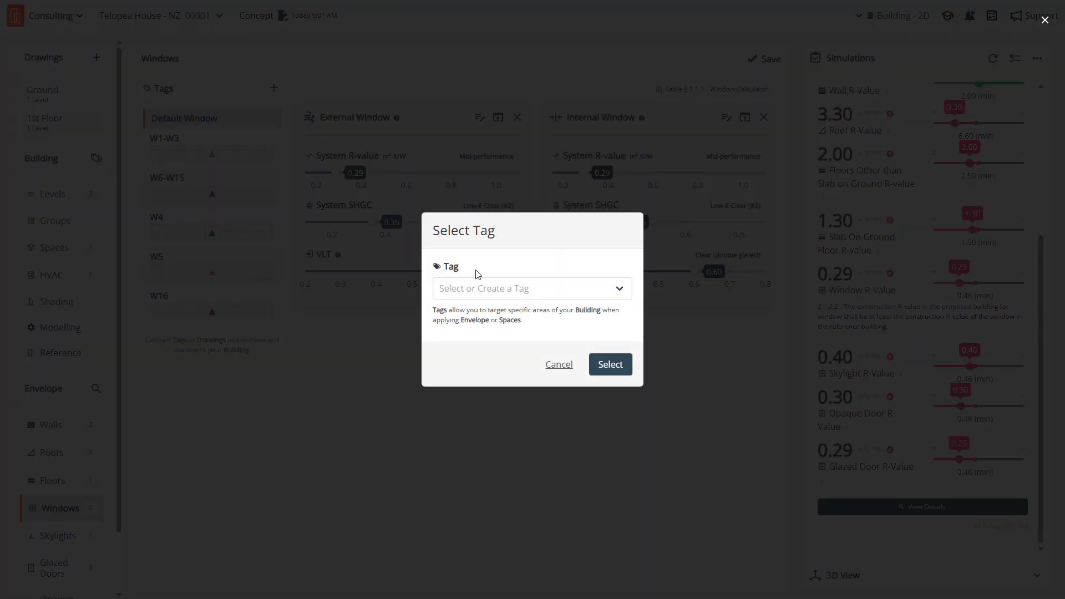
click(497, 293)
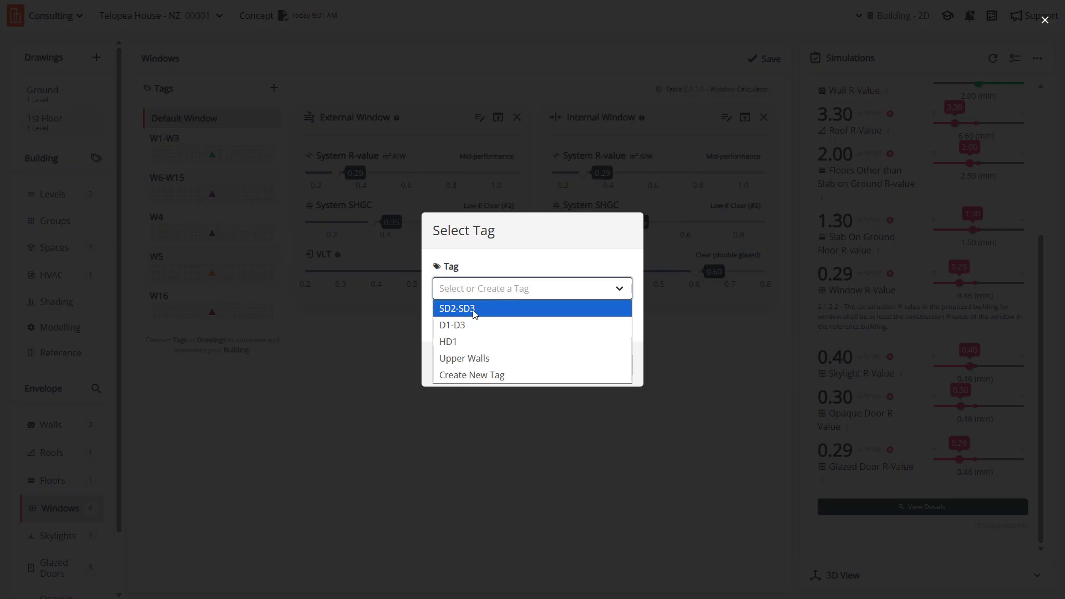
click(362, 435)
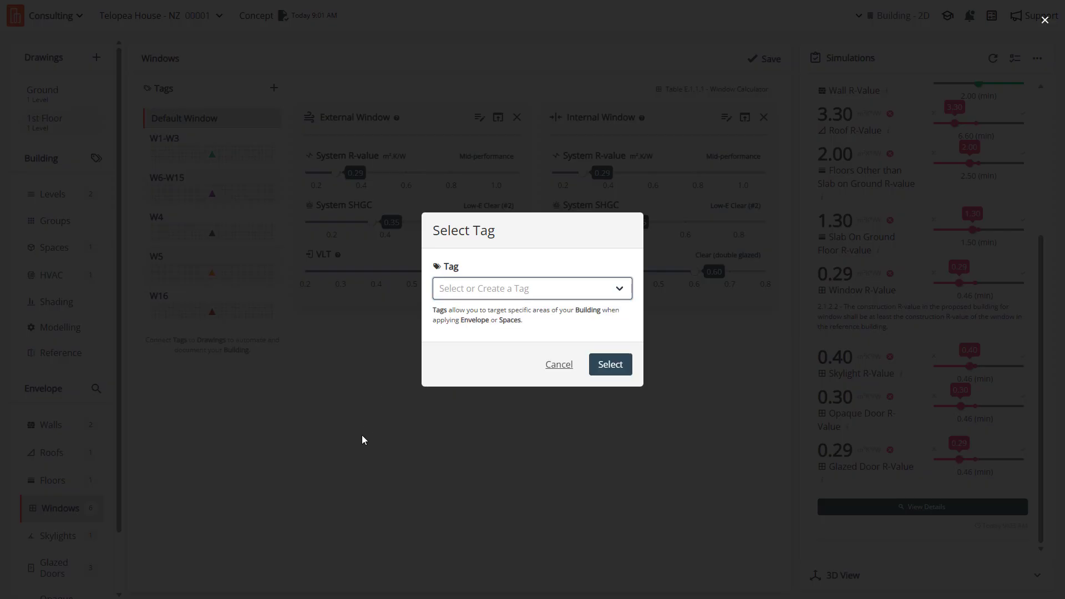
click(361, 435)
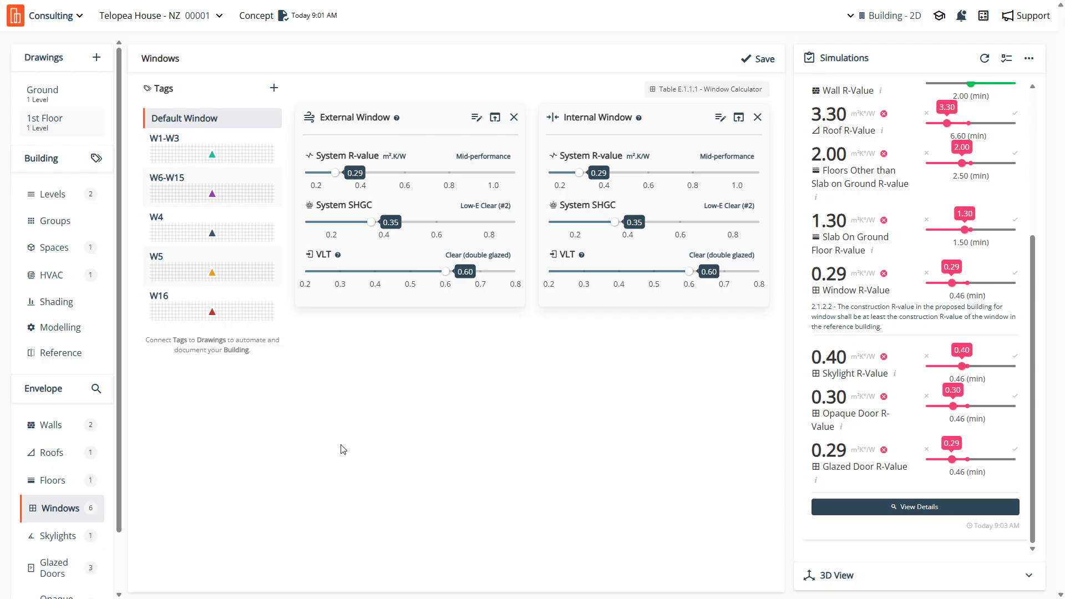
click(29, 92)
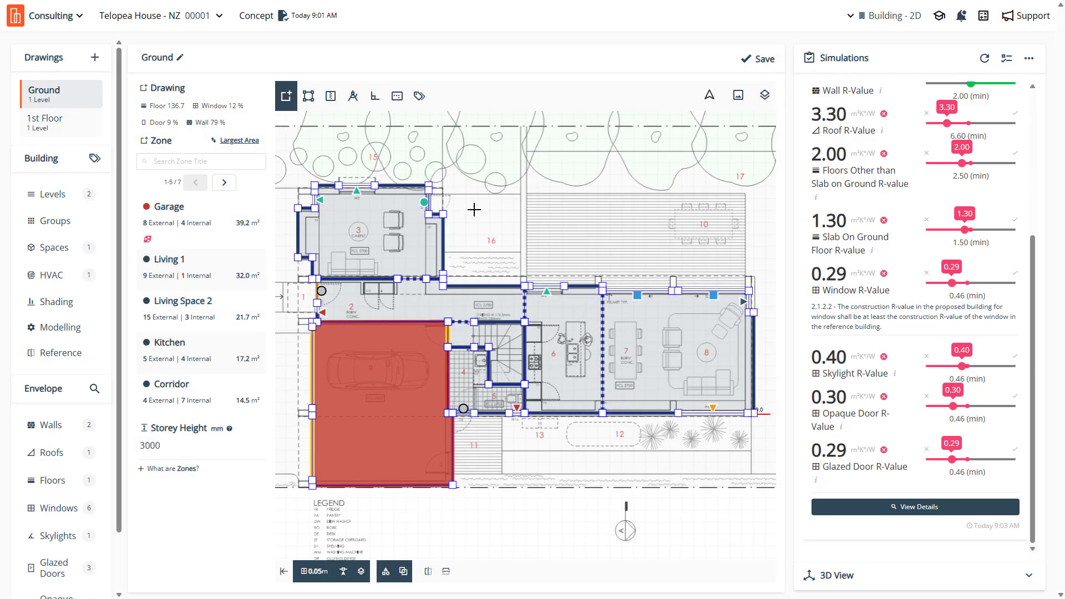
Check the envelope and tag of the Living 1 zone's north-facing SD2 aspect on the Ground drawing, closing it with a save
click(758, 308)
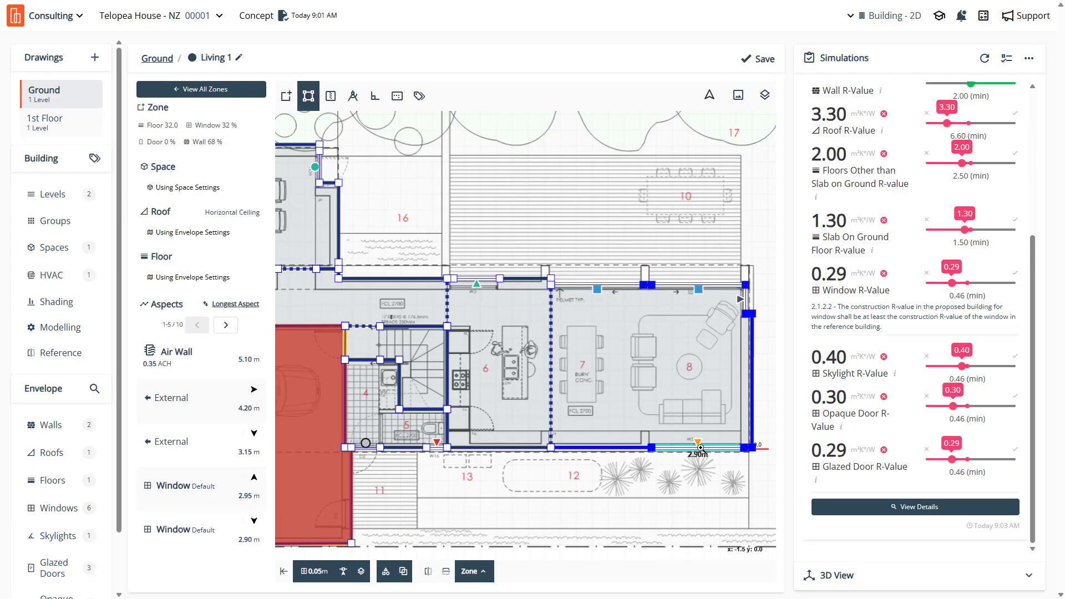
click(604, 290)
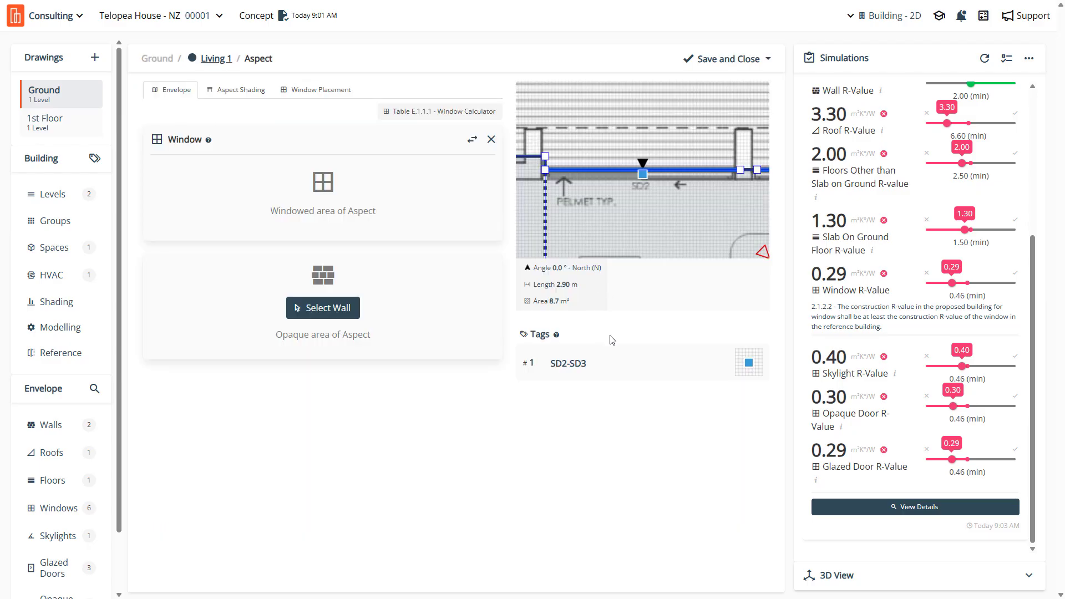
click(721, 61)
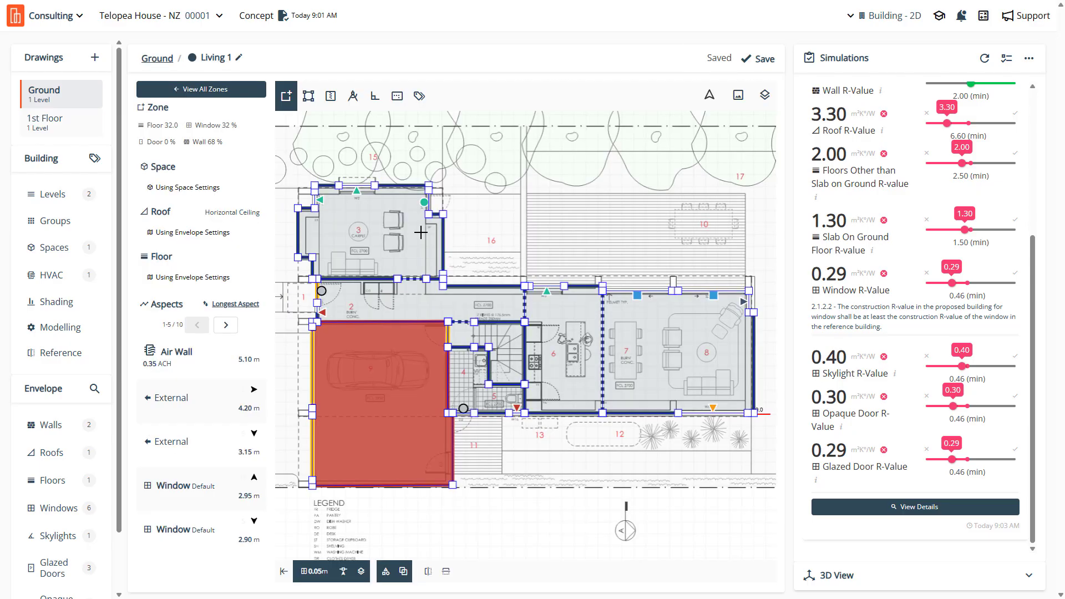
Open the Glazed Doors envelope settings and view the values assigned to the SD2-SD3 tag
scroll(76, 477, down, 1)
scroll(76, 477, down, 2)
click(55, 503)
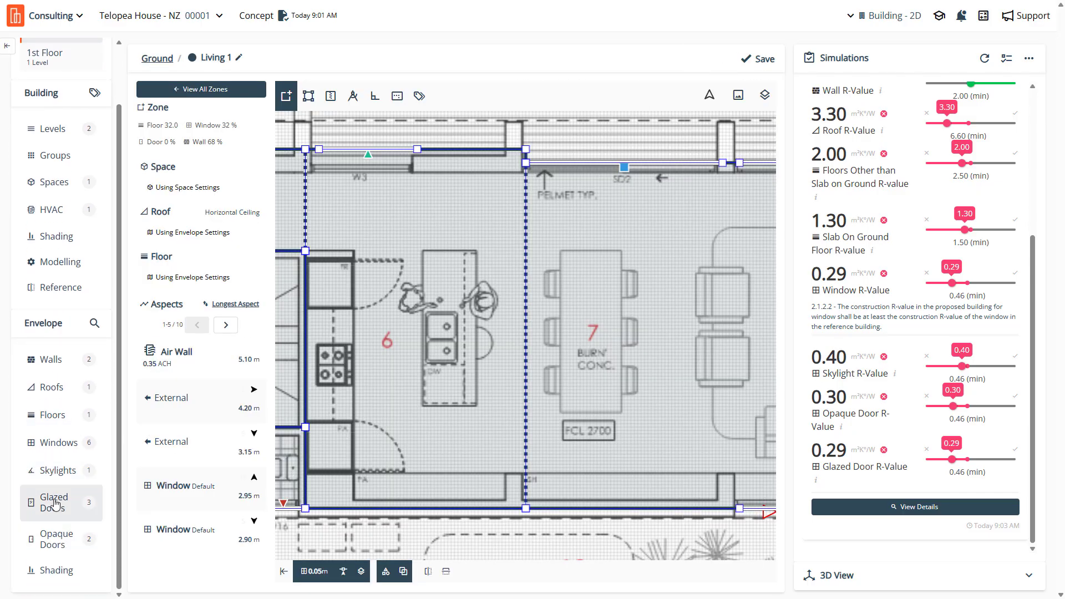
click(174, 145)
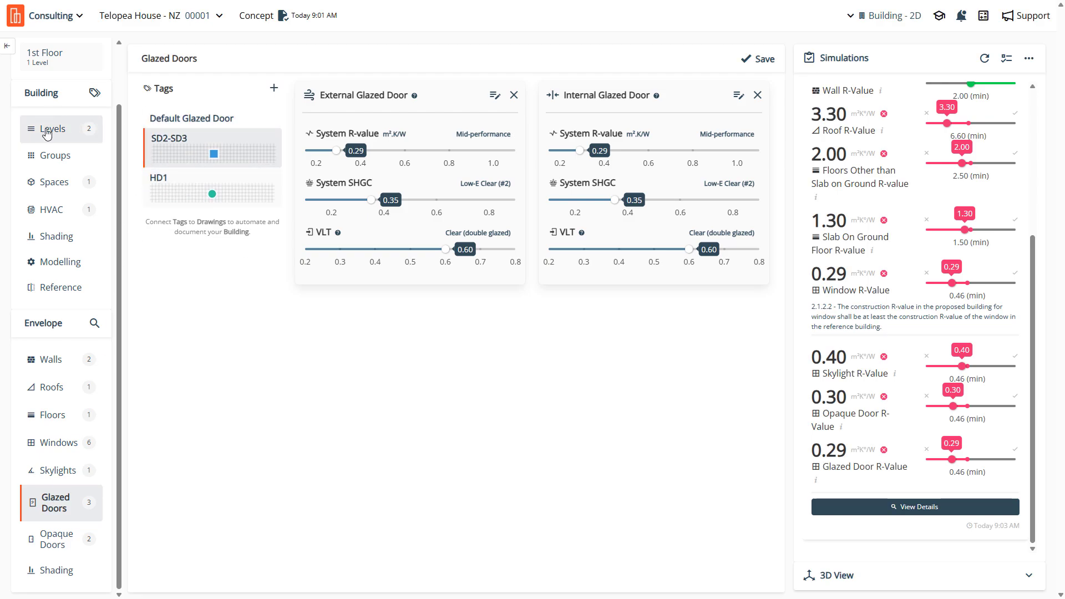
Open the 1st Floor drawing and inspect the window tags placed around Bedroom 2 and the bathrooms
scroll(47, 135, up, 1)
scroll(47, 134, up, 2)
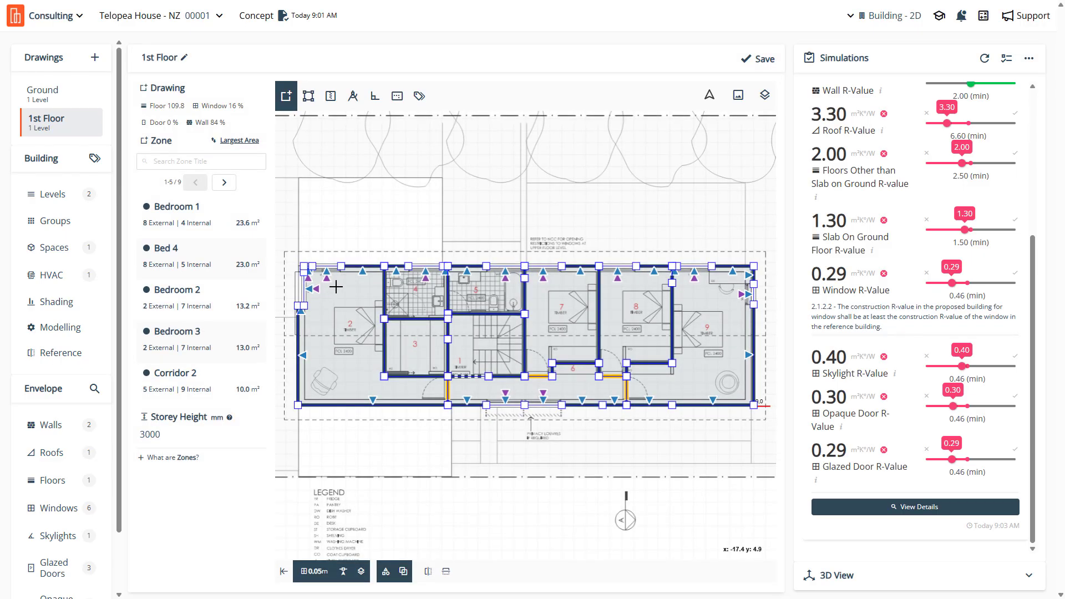
scroll(336, 286, up, 4)
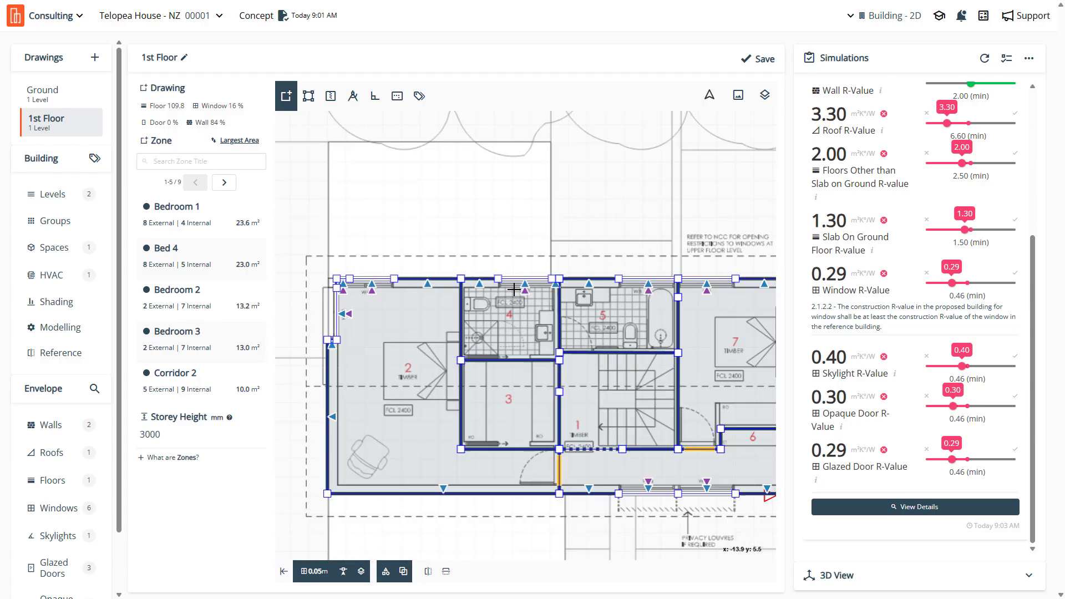
scroll(369, 311, up, 3)
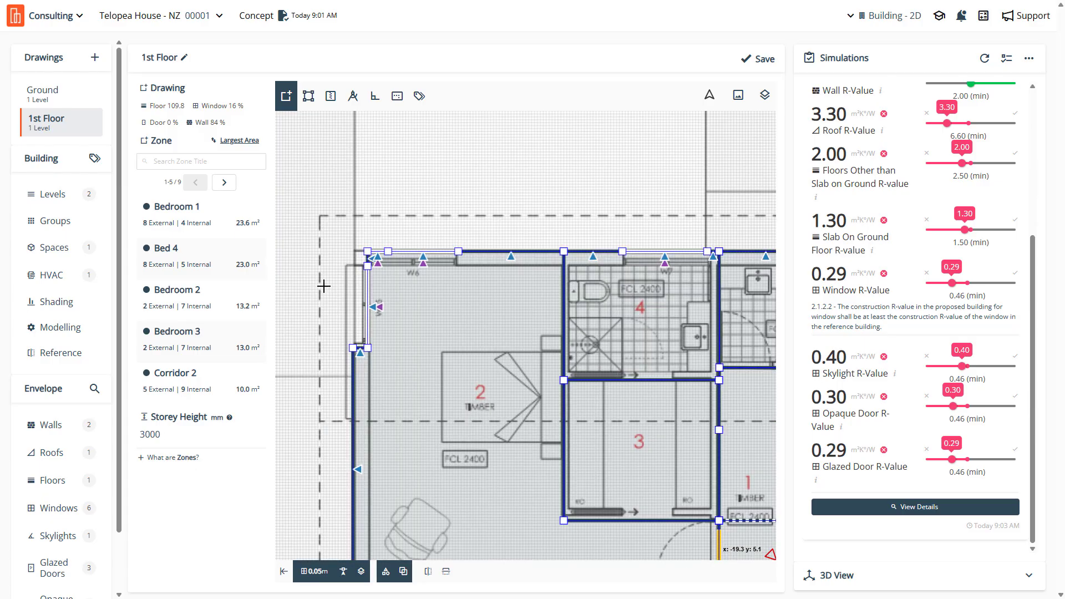
scroll(323, 286, down, 5)
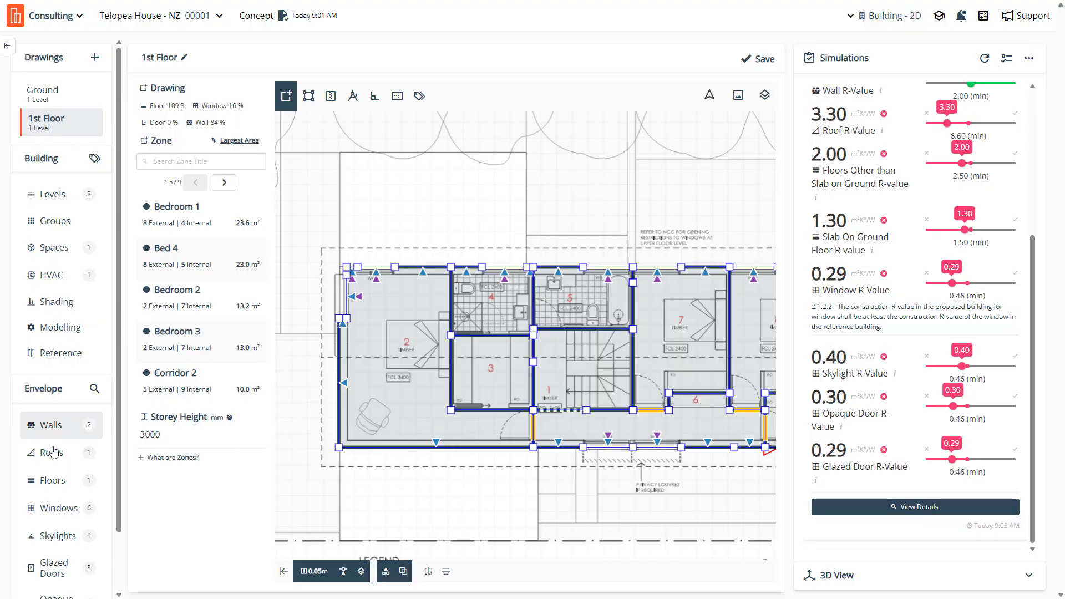
Set the Default Window's external System R-value to 0.54, save and rerun the H1 Schedule Method simulation
click(54, 513)
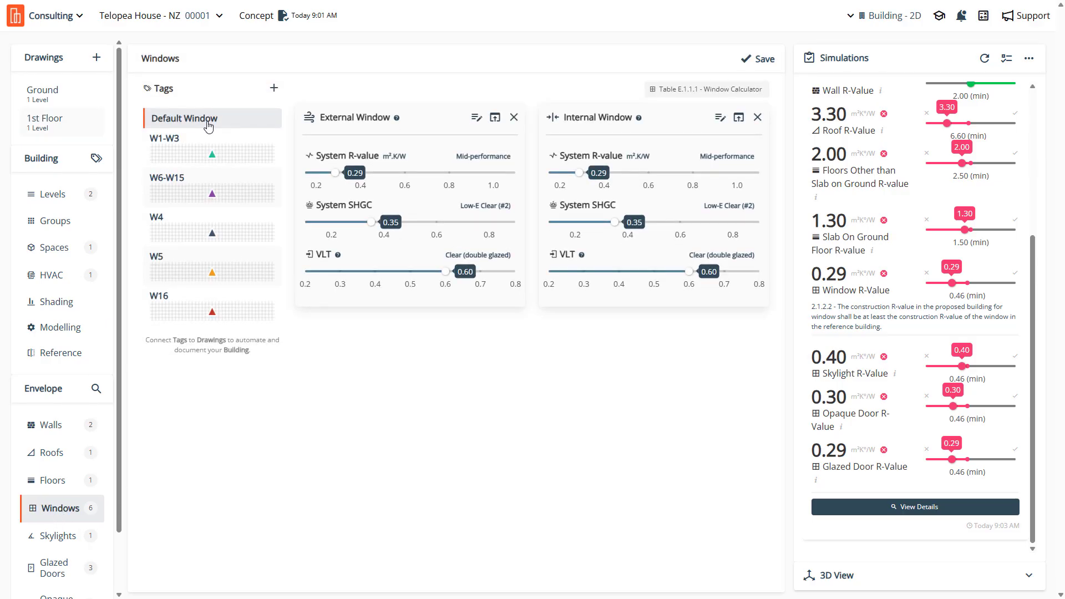
drag(336, 174, 391, 173)
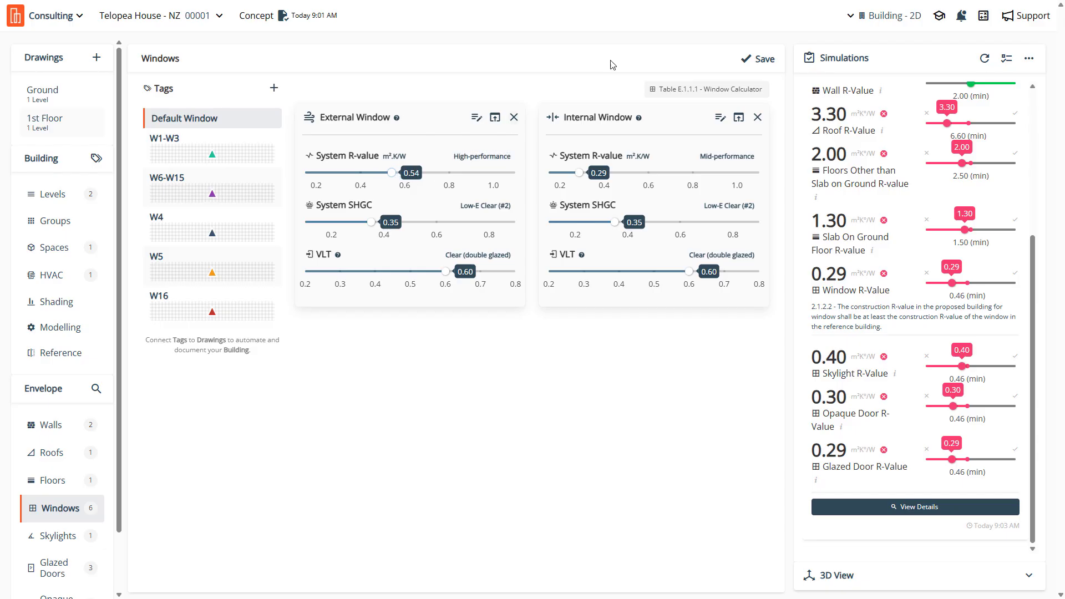
click(763, 66)
click(985, 58)
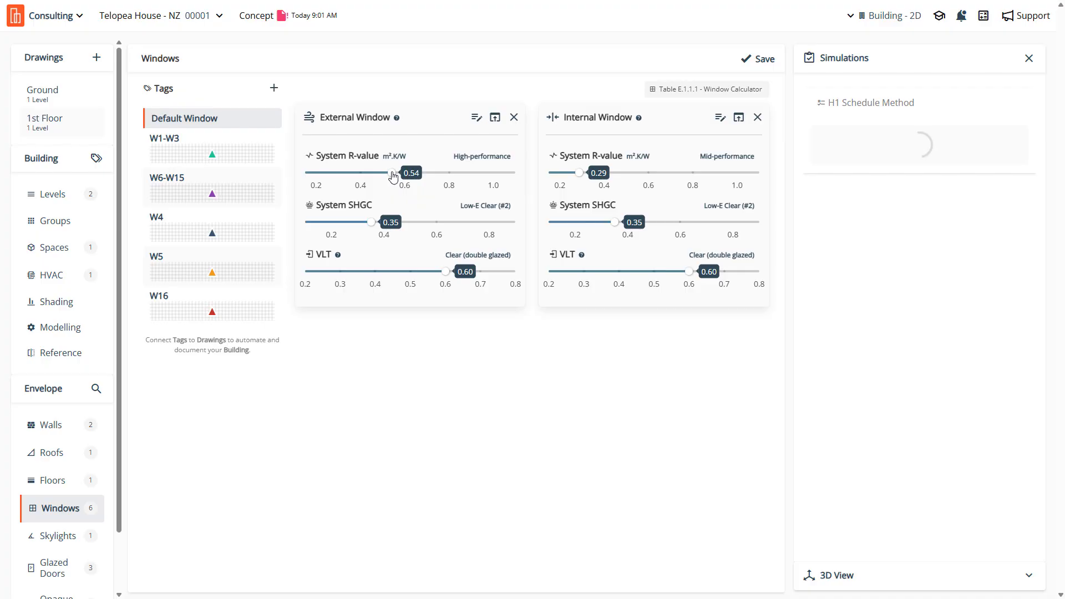
Open the Schedule Method details and check the Concept window's R-value in the Thermal Envelope report
scroll(948, 499, down, 4)
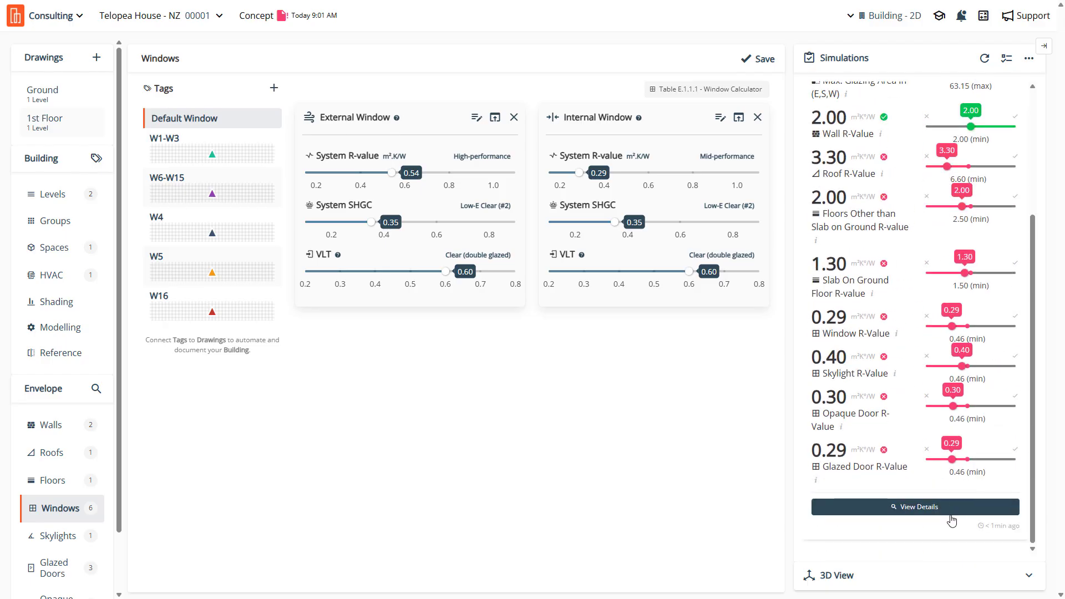
click(941, 504)
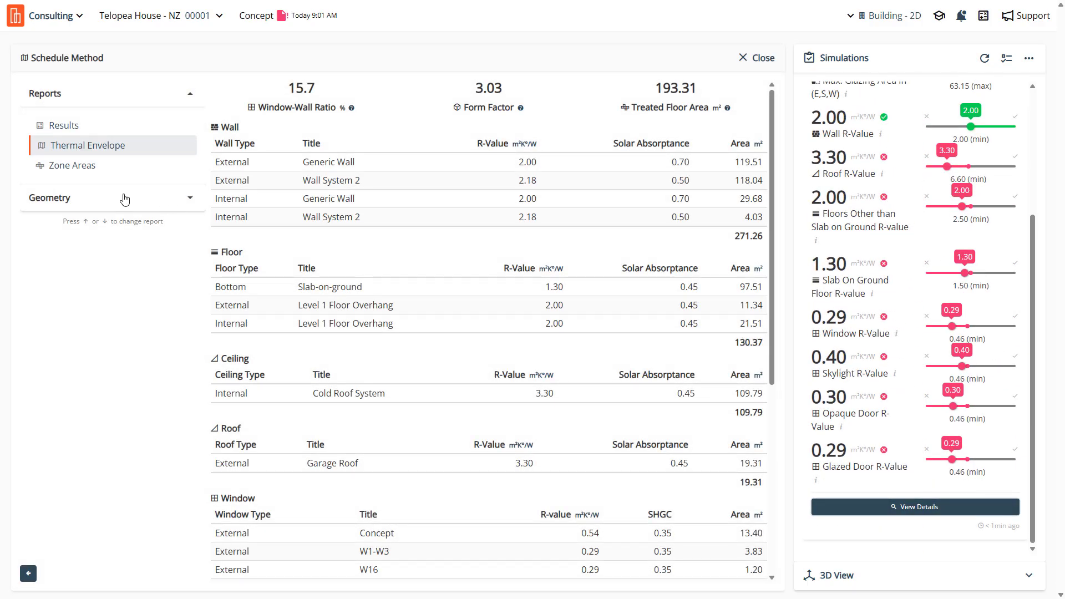
scroll(324, 292, down, 3)
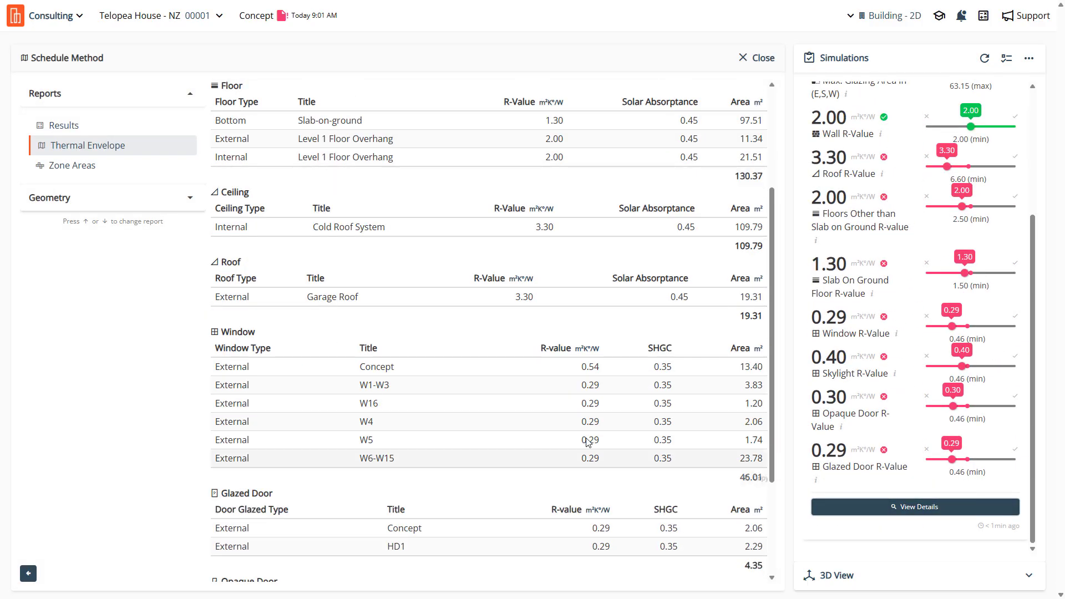
drag(599, 366, 583, 365)
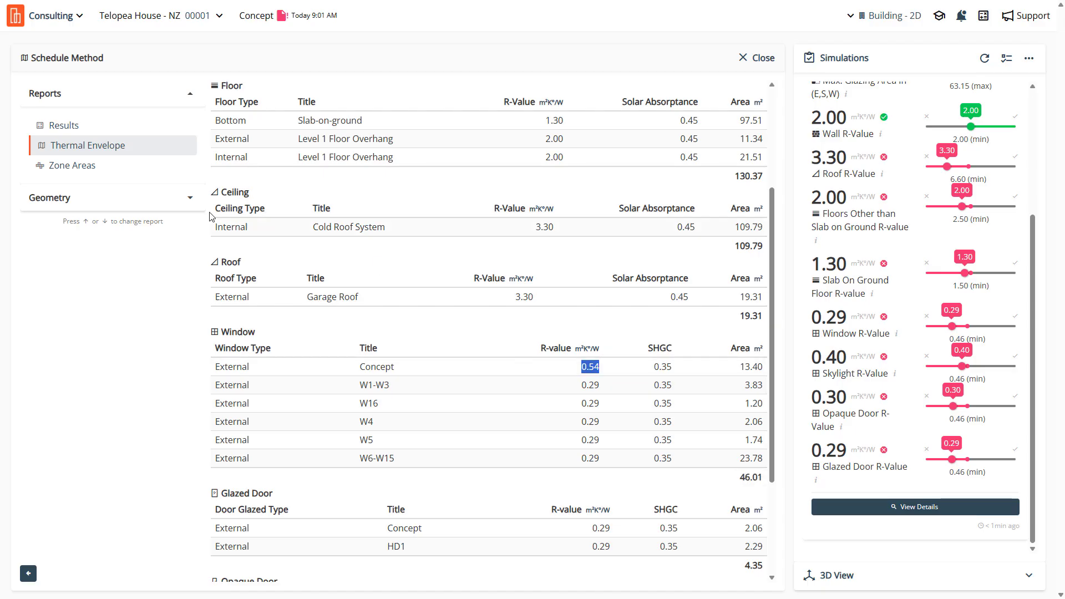
View the Window geometry in 3D, inspect the ground-floor windows' R-values, and close the Schedule Method results
click(78, 204)
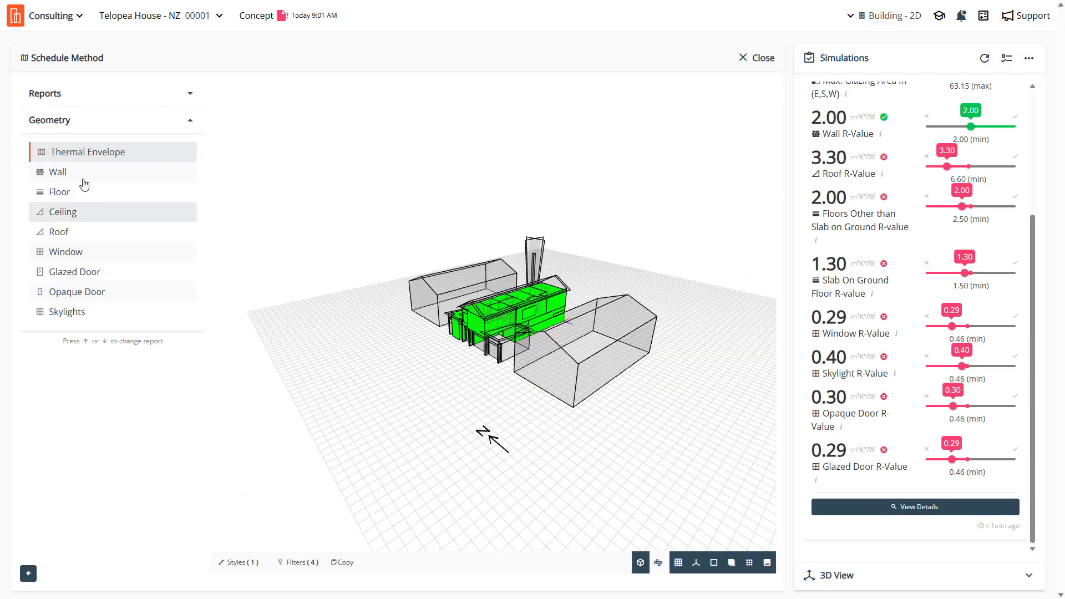
click(84, 251)
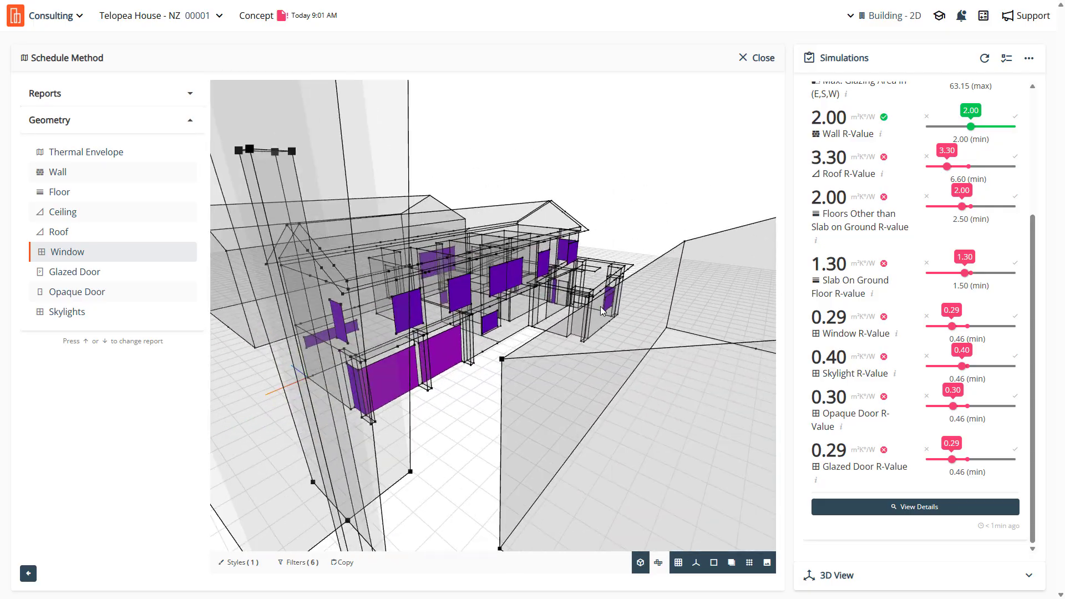
mouse_move(440, 357)
drag(404, 376, 369, 382)
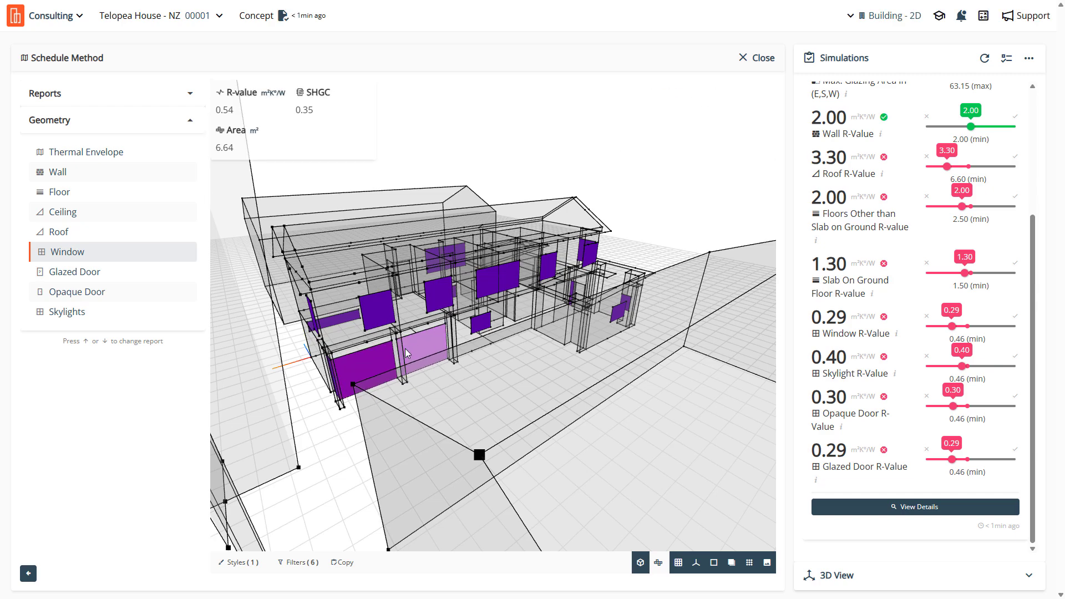
click(761, 59)
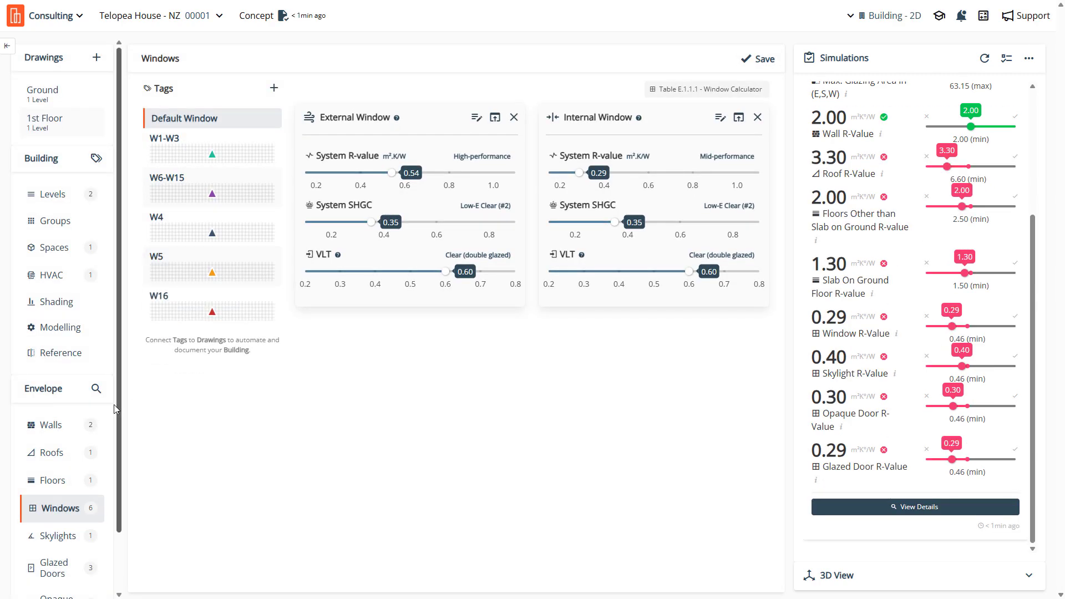
Remove the SD2-SD3 tag from the Glazed Doors envelope settings and save
scroll(105, 483, down, 2)
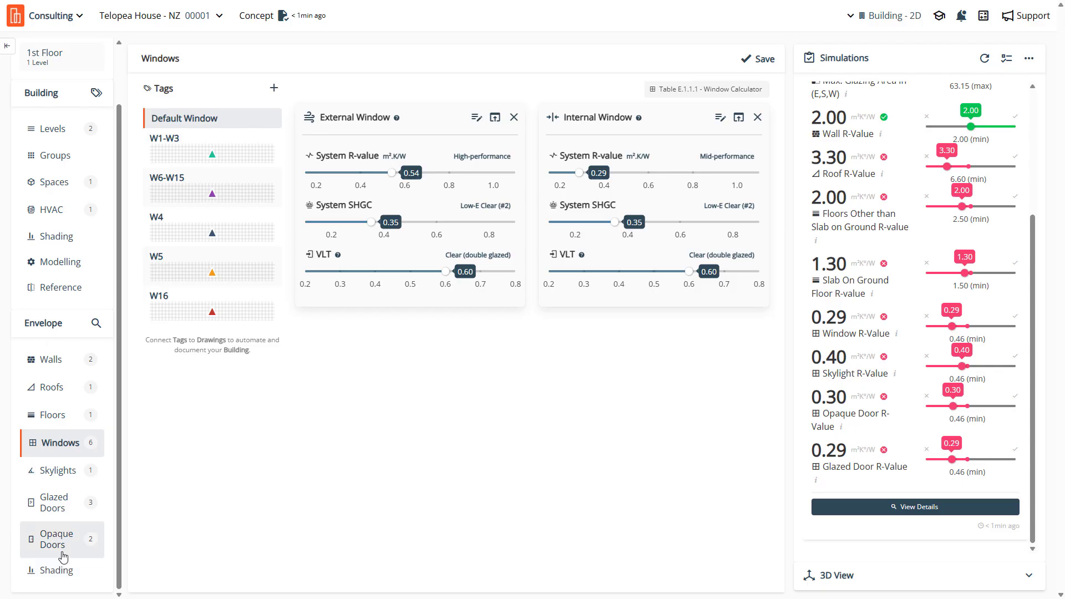
click(67, 502)
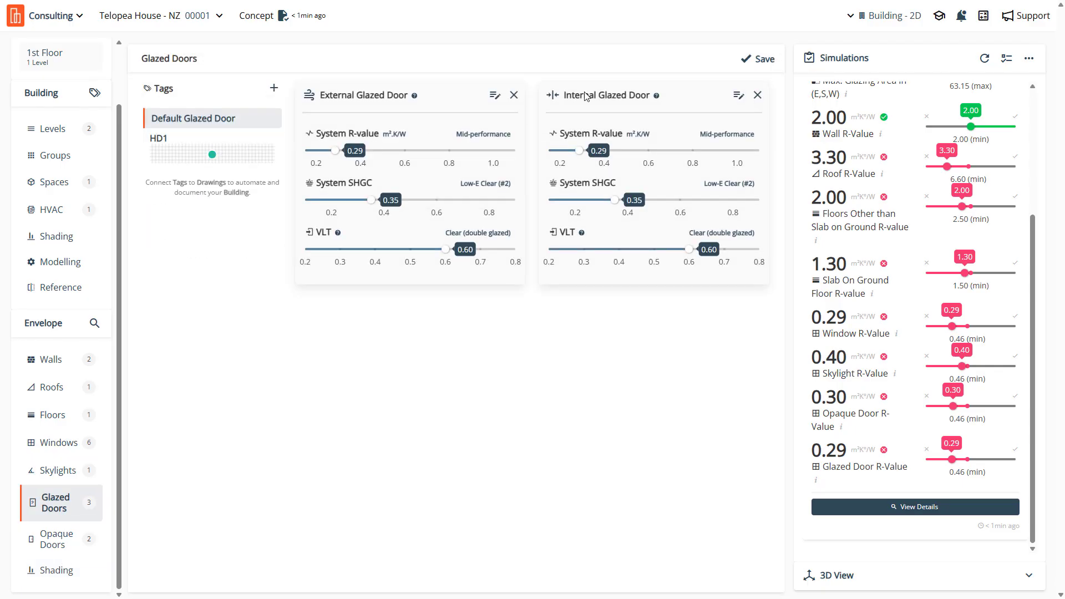
click(772, 58)
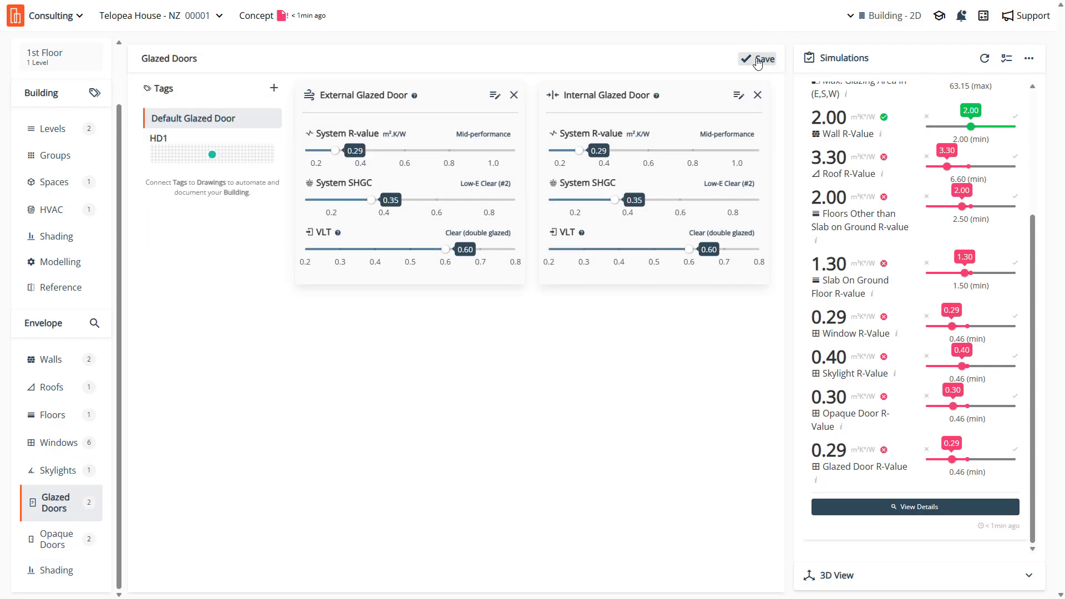
Add the existing SD2-SD3 tag to the Windows envelope settings
click(66, 449)
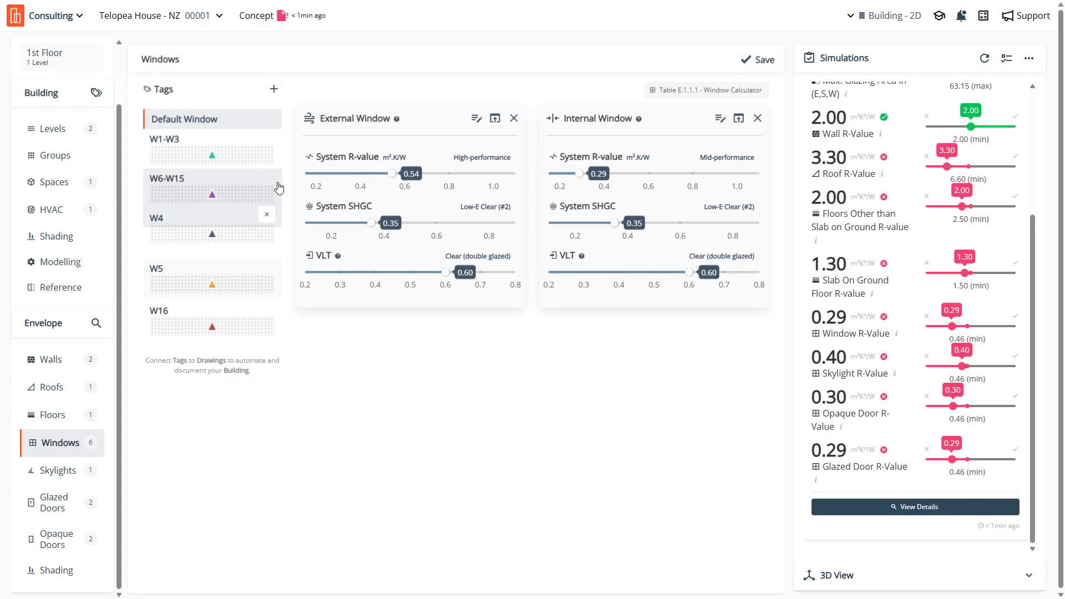
click(273, 87)
click(511, 290)
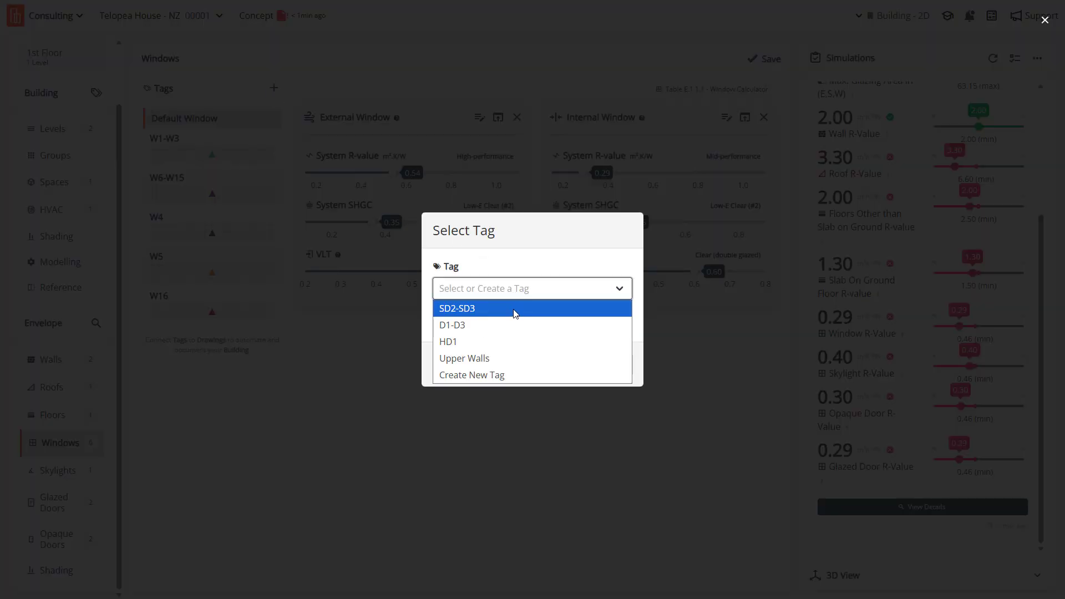
click(513, 307)
click(610, 363)
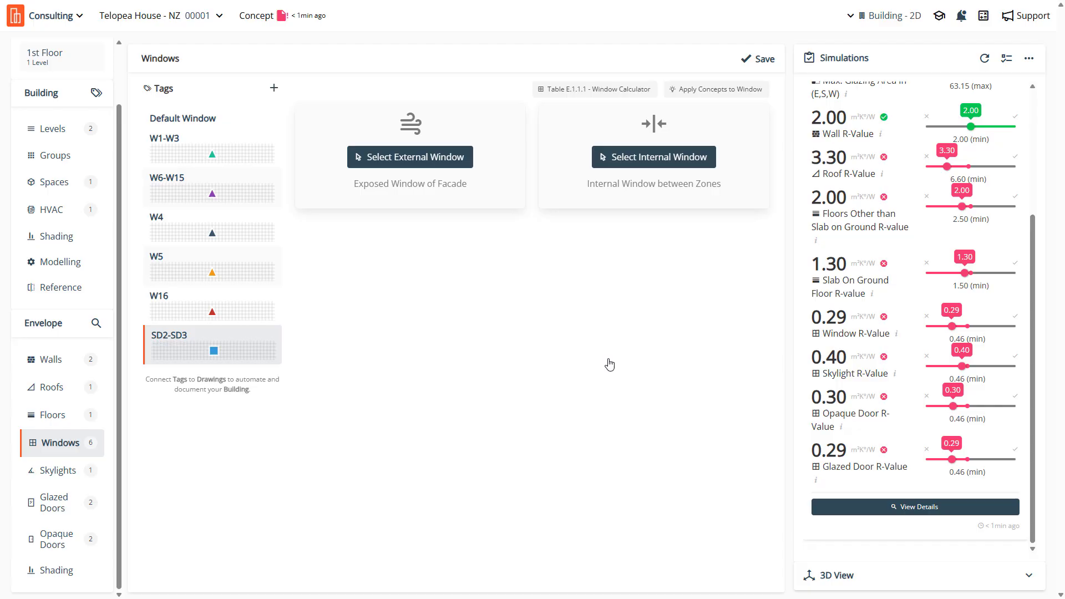
Assign high-performance external and internal windows with a System R-value of 0.50 to the SD2-SD3 tag and save
click(439, 160)
click(679, 378)
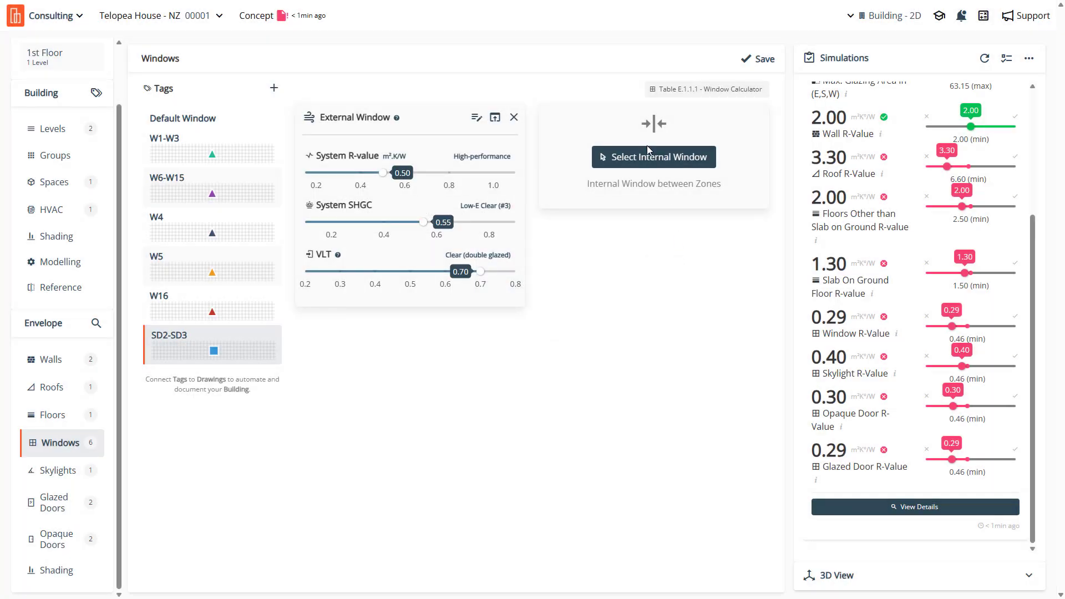
click(647, 154)
click(678, 378)
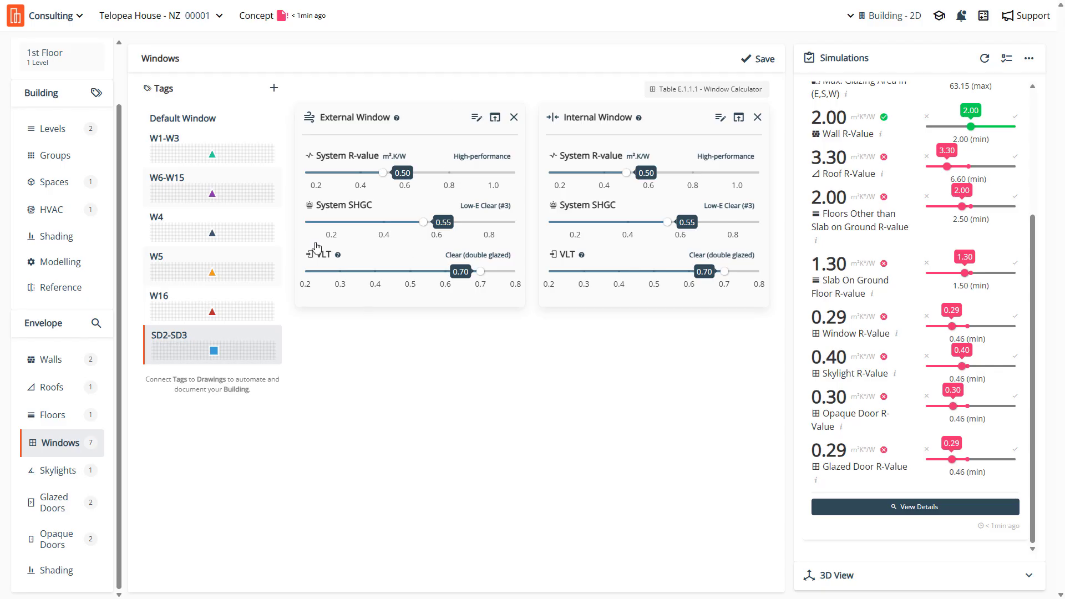
Set the Default Window's external System R-value to 0.15, save and rerun the H1 Schedule Method simulation
mouse_move(203, 162)
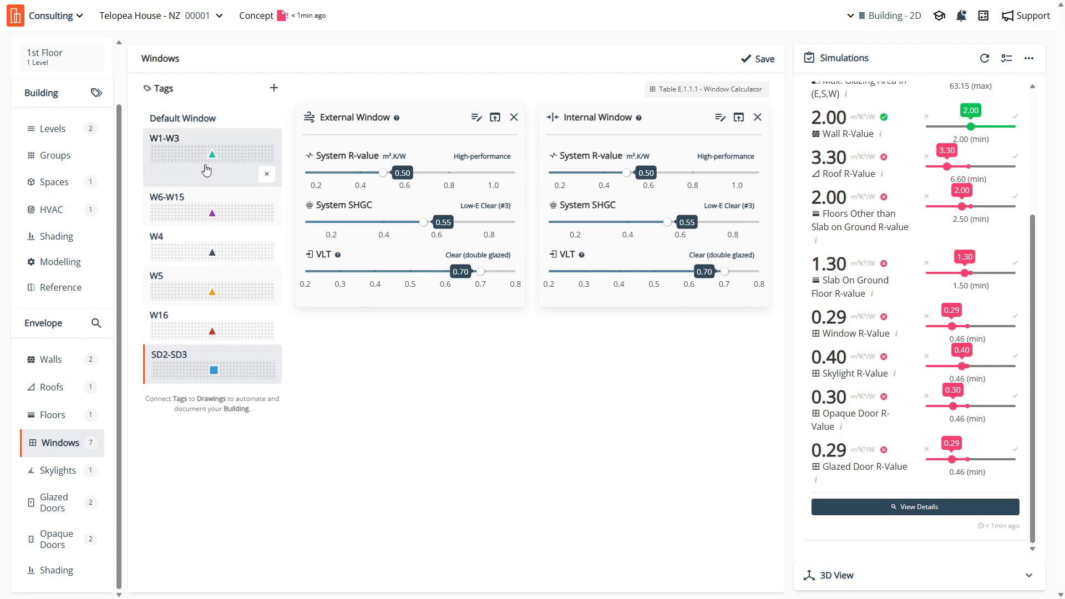
click(187, 126)
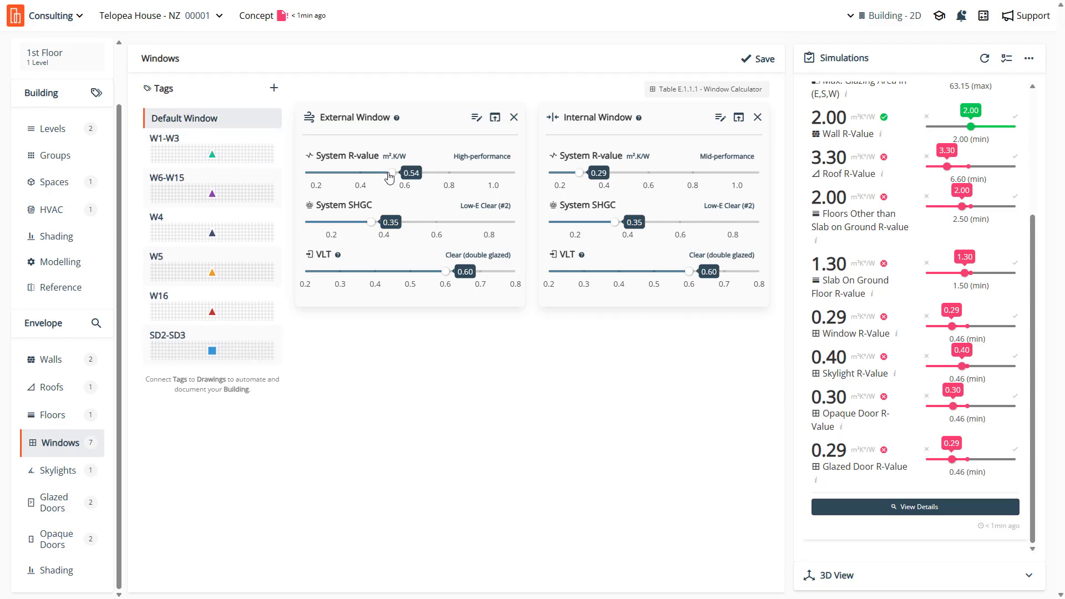
drag(370, 176, 300, 177)
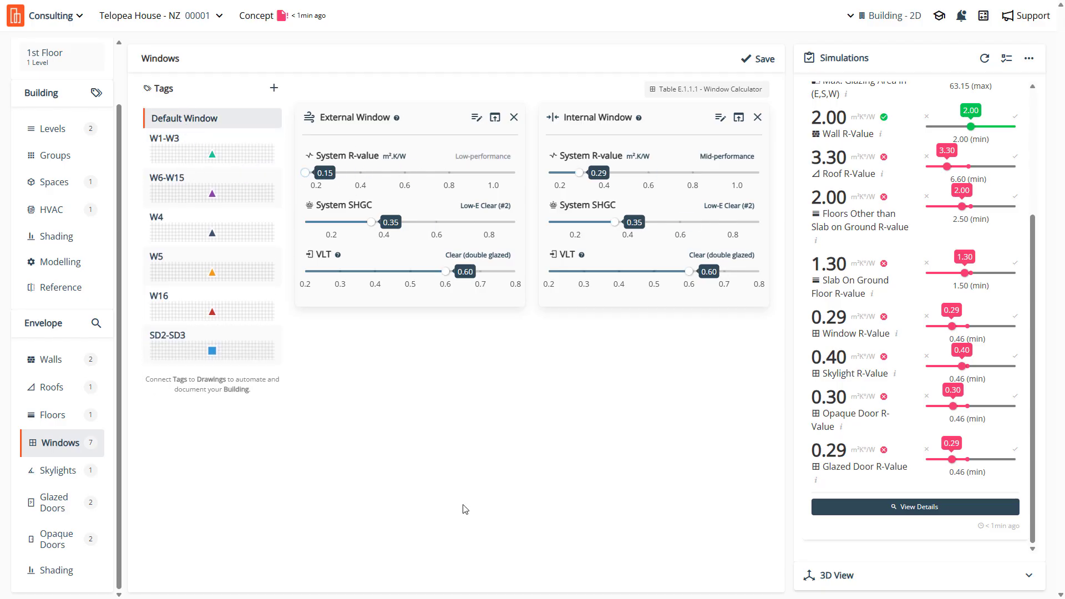
click(756, 66)
click(204, 149)
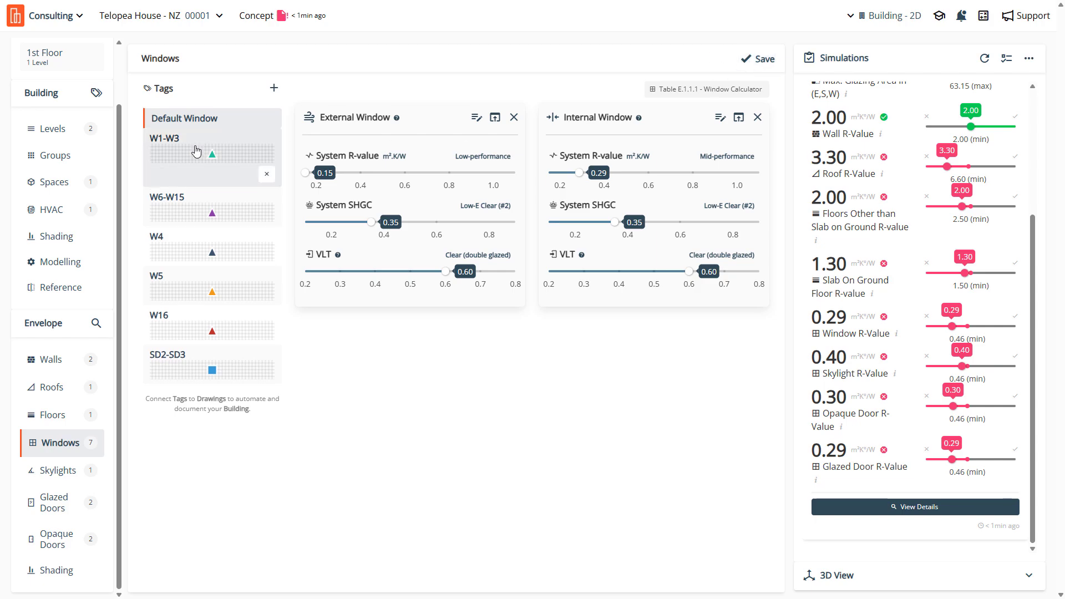
click(192, 197)
click(195, 244)
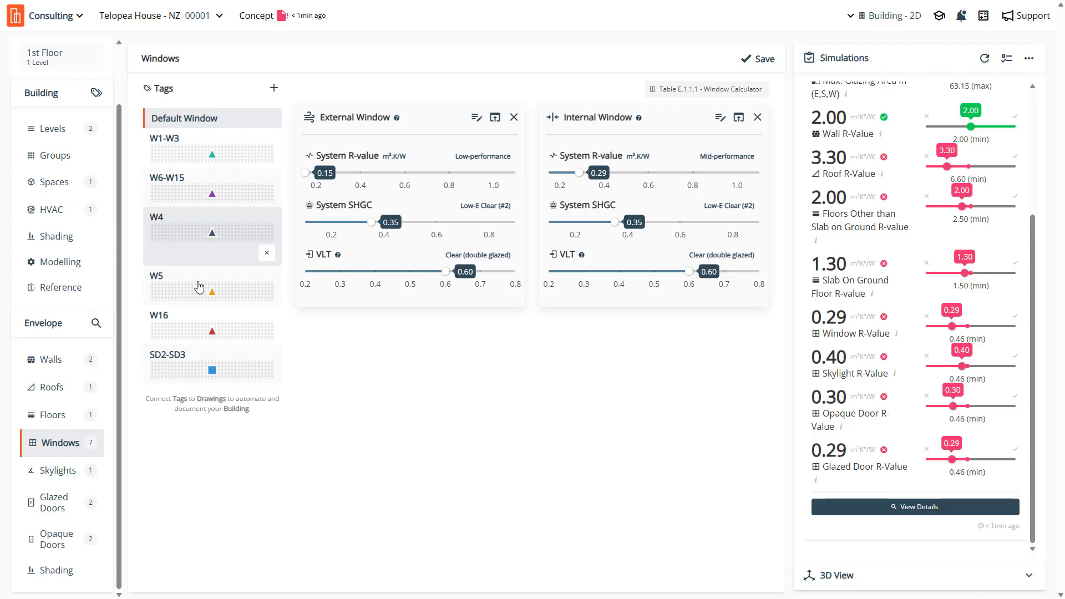
click(200, 370)
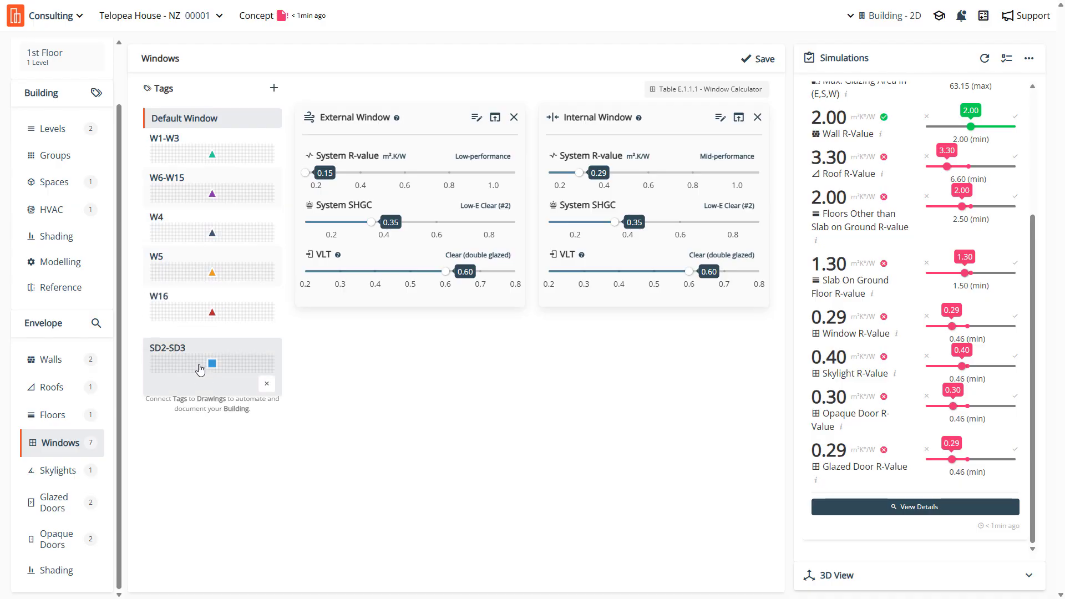
click(985, 58)
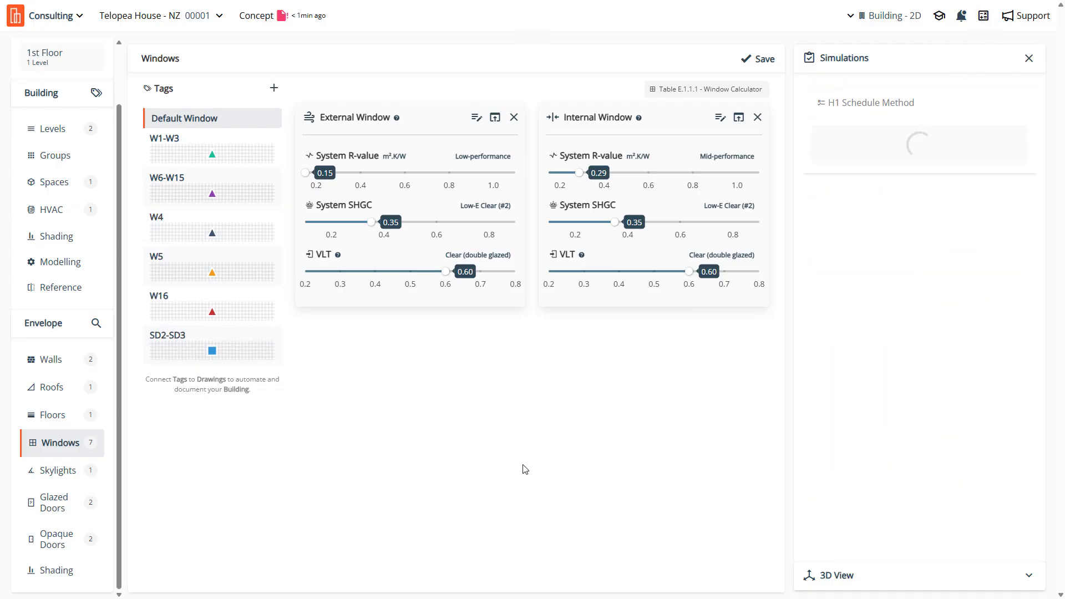
Review the window and glazed door tags in the Schedule Method's Thermal Envelope report, then close the report
mouse_move(156, 348)
scroll(886, 502, down, 3)
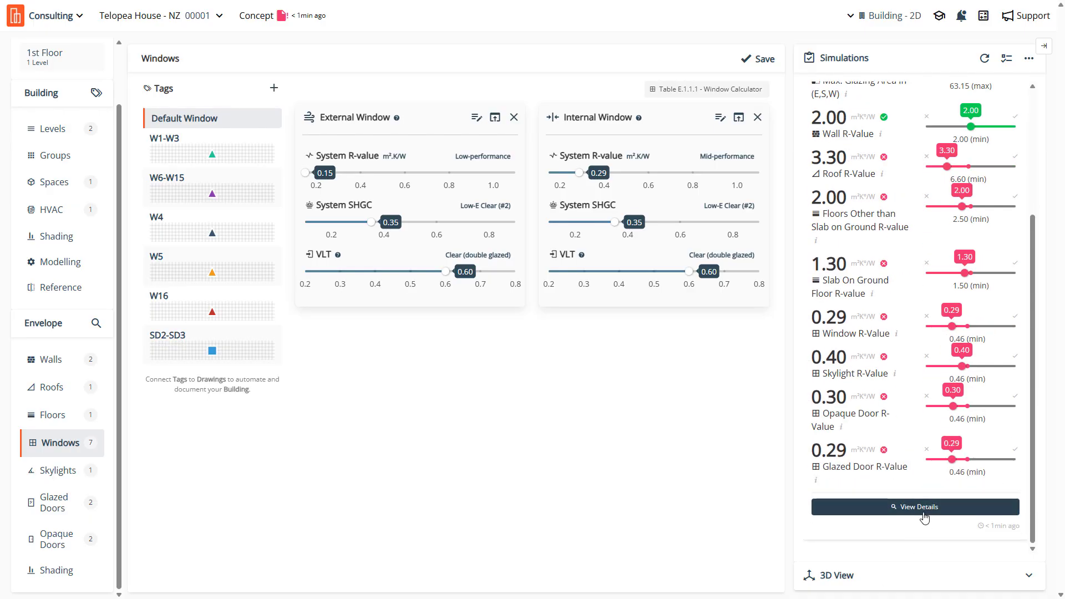
click(894, 508)
scroll(419, 302, up, 8)
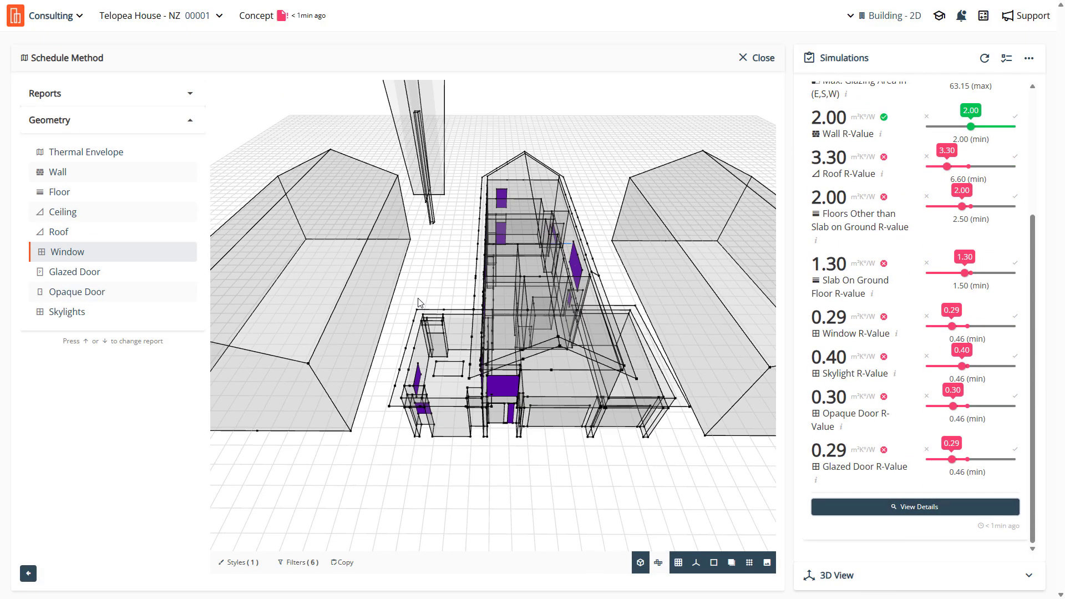
click(83, 100)
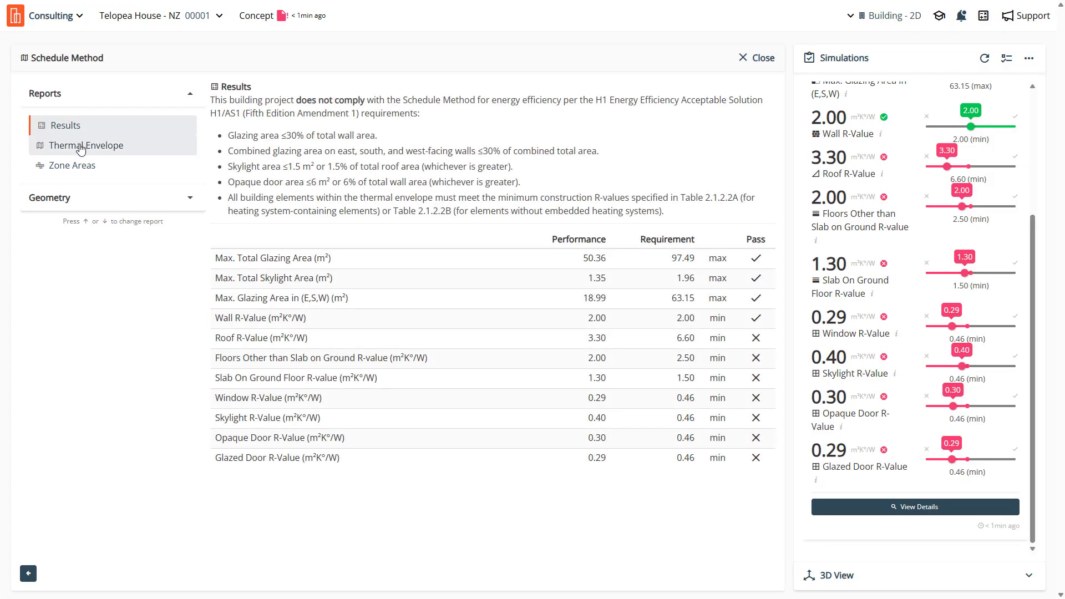
click(84, 145)
scroll(393, 379, down, 5)
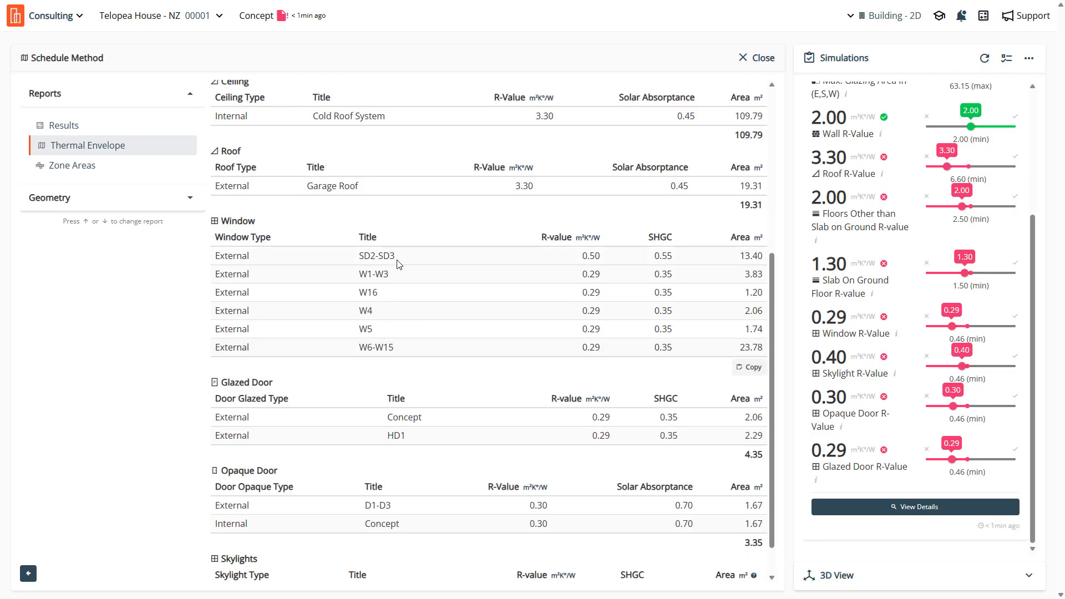
drag(396, 256, 357, 256)
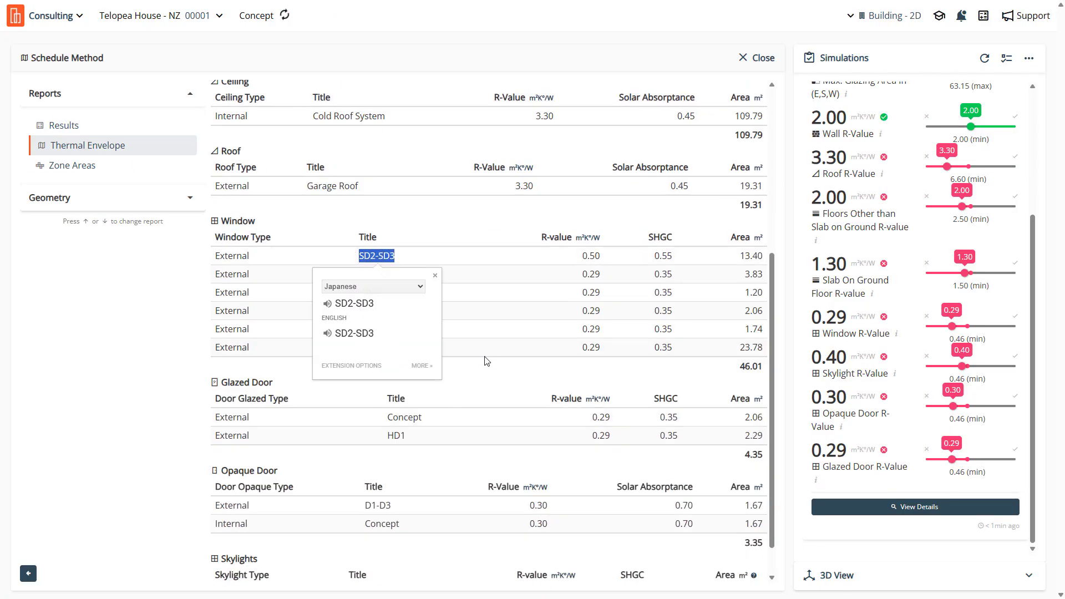
click(486, 378)
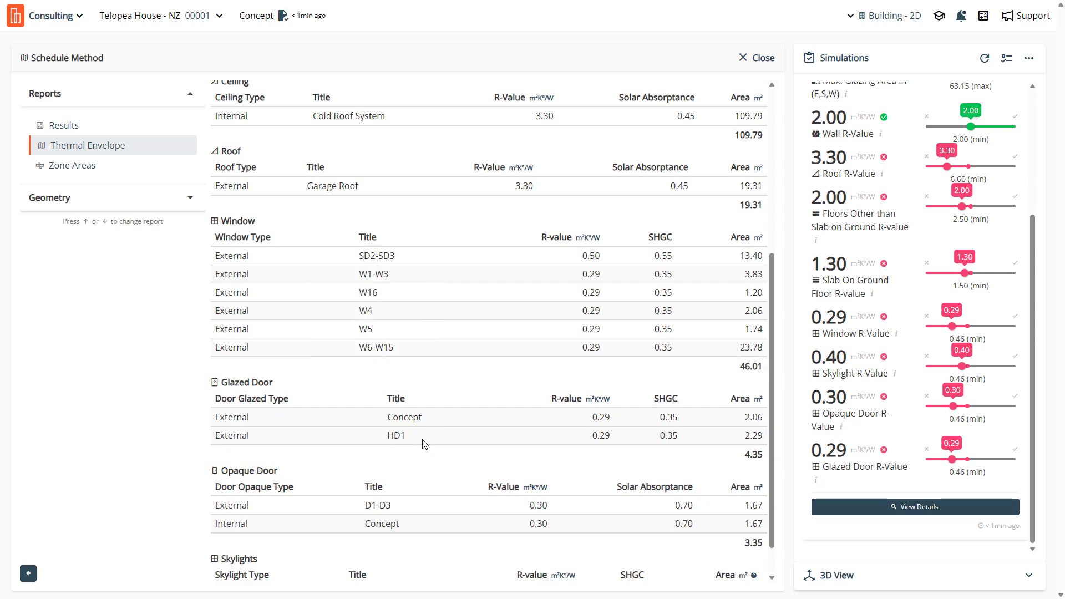
scroll(346, 444, down, 1)
scroll(394, 482, up, 6)
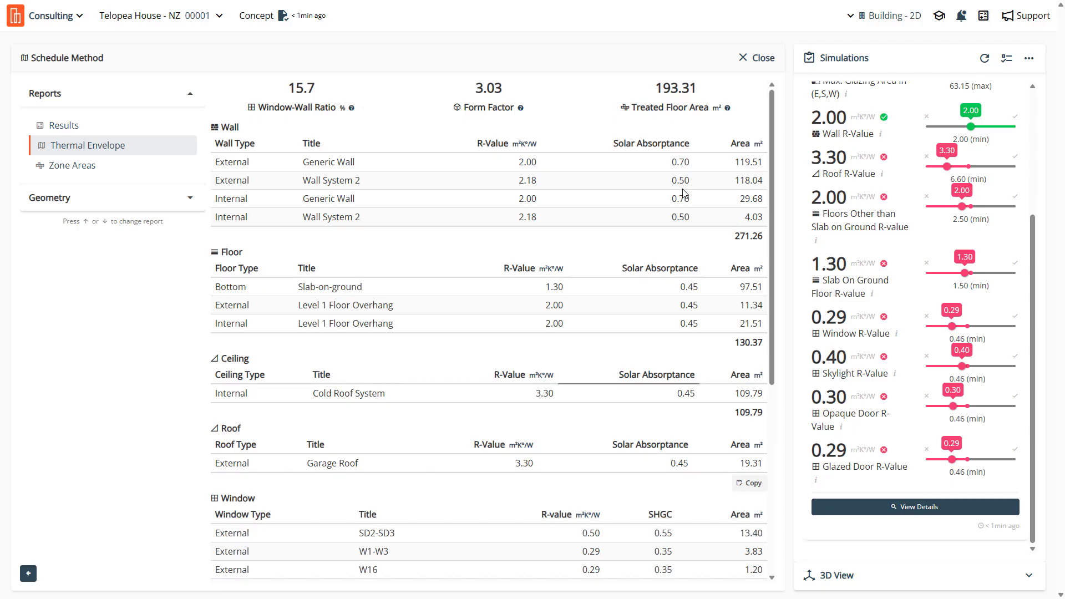
click(772, 61)
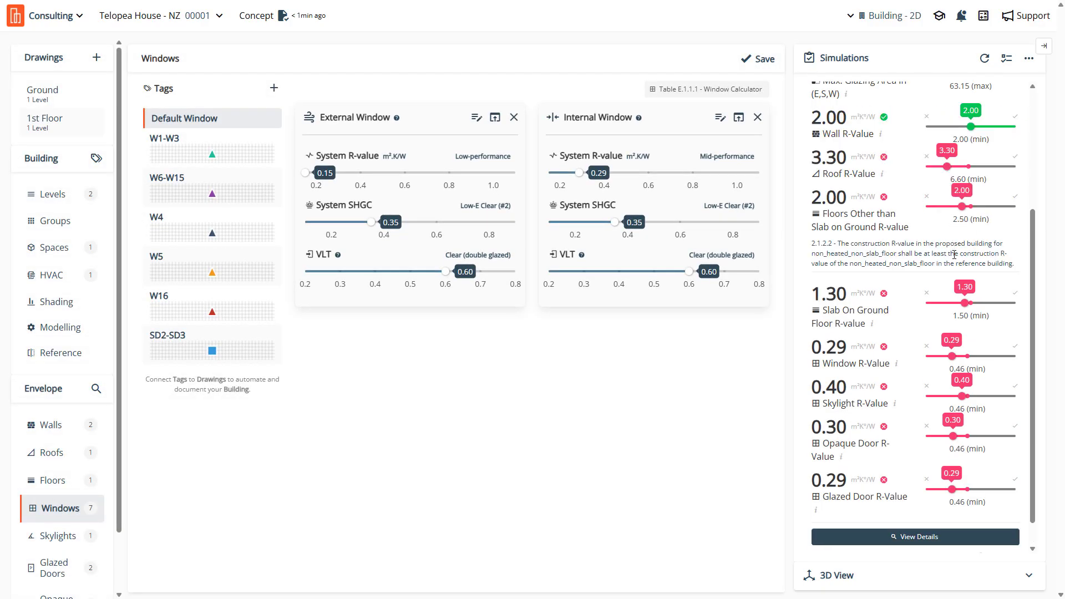
Run the H1 Modelling Method, H1 Calculation Method and H1 Schedule Method simulations together
click(1008, 63)
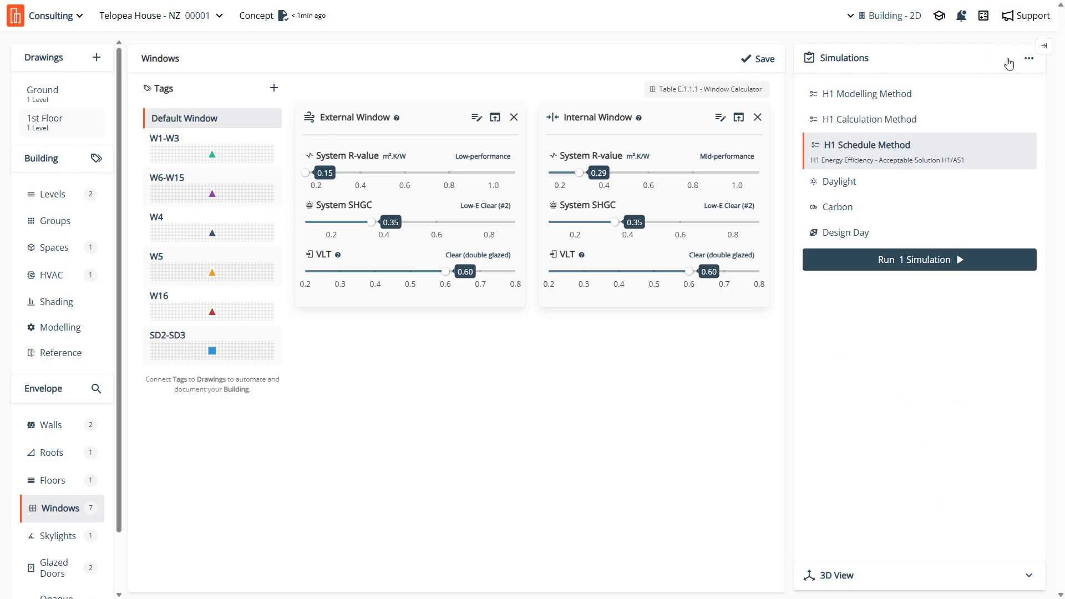
click(903, 98)
click(904, 97)
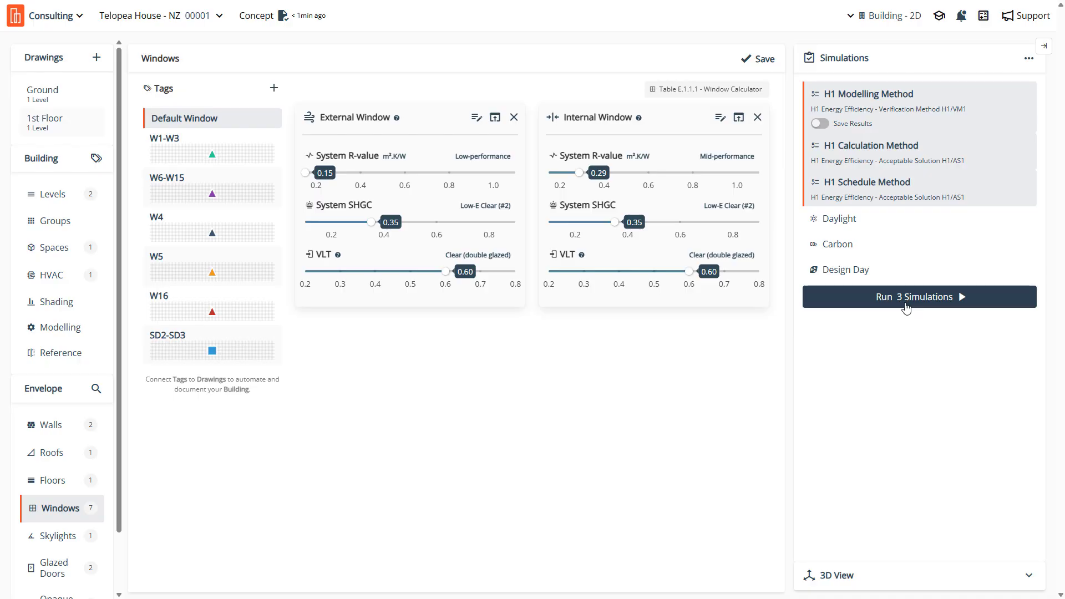
click(905, 300)
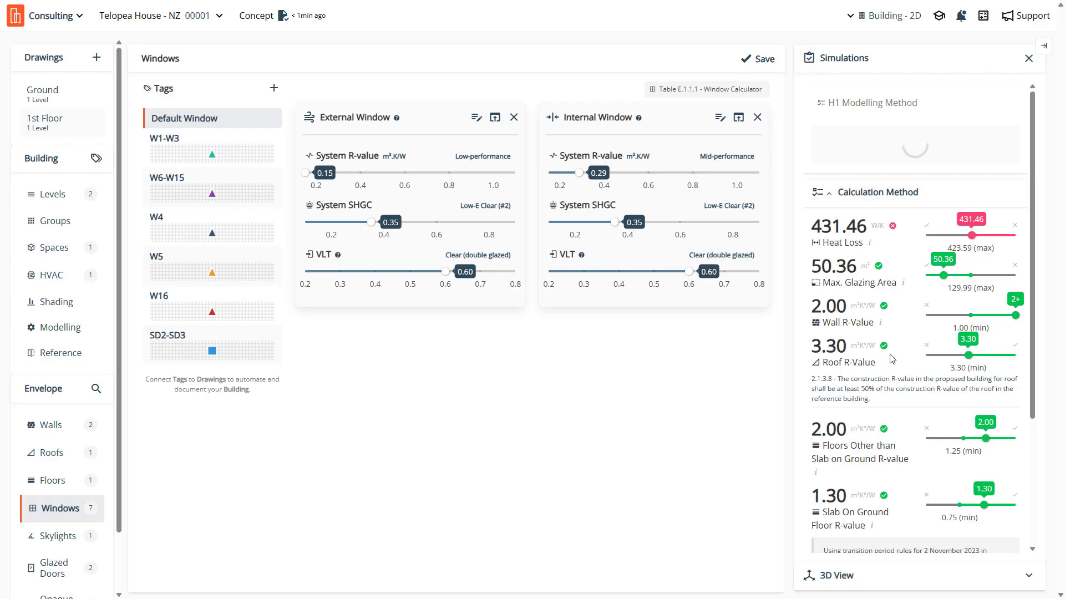
Examine the Schedule Method's glazing, skylight, wall, roof, floor and window results together with their clause explanations
scroll(892, 358, down, 3)
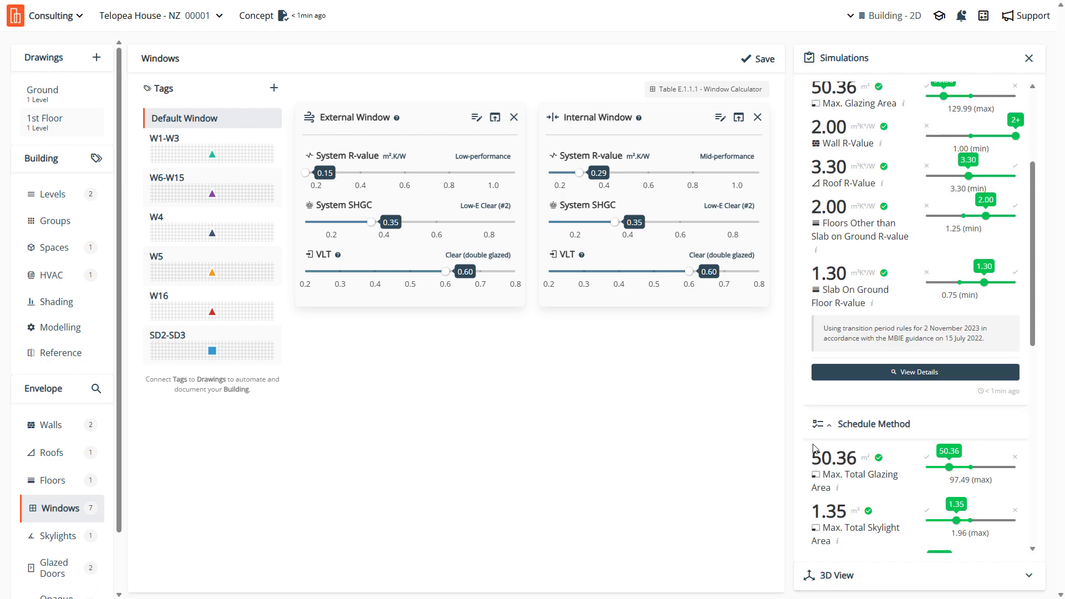
scroll(813, 448, down, 8)
scroll(916, 441, up, 3)
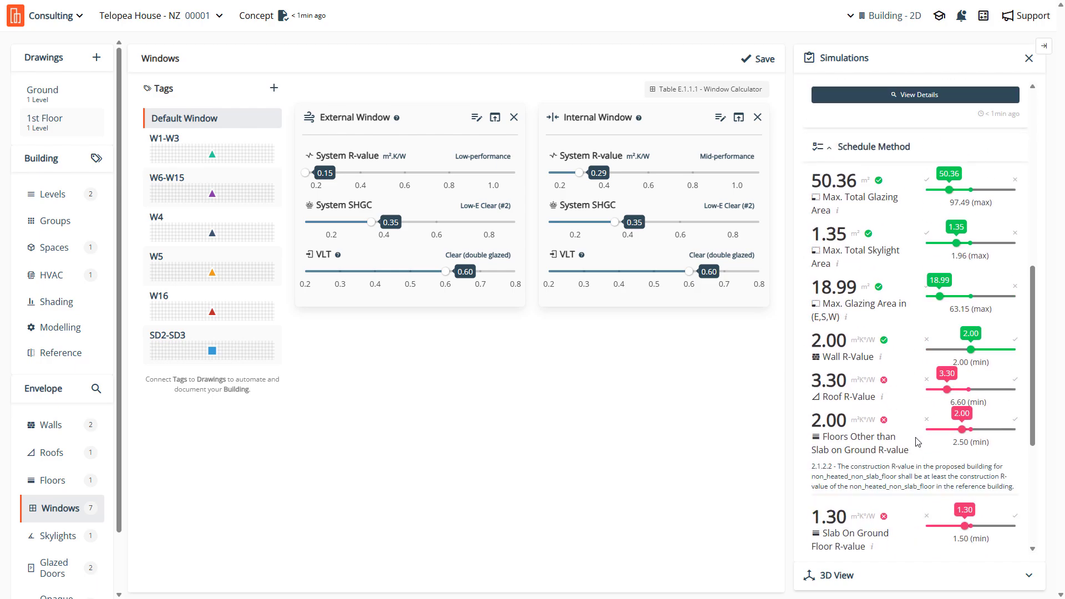
scroll(916, 441, down, 1)
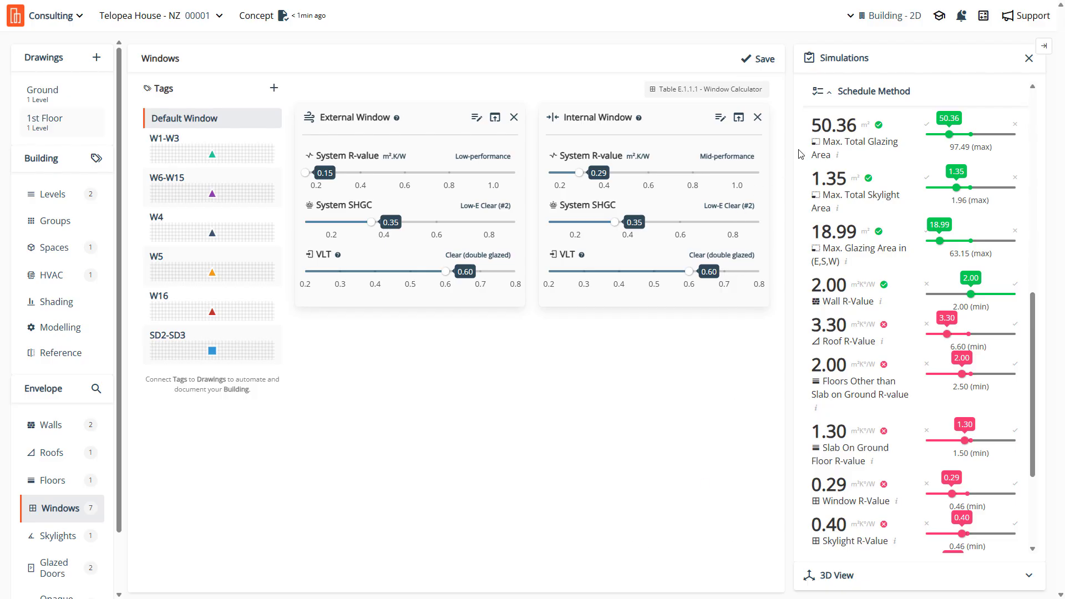
click(836, 155)
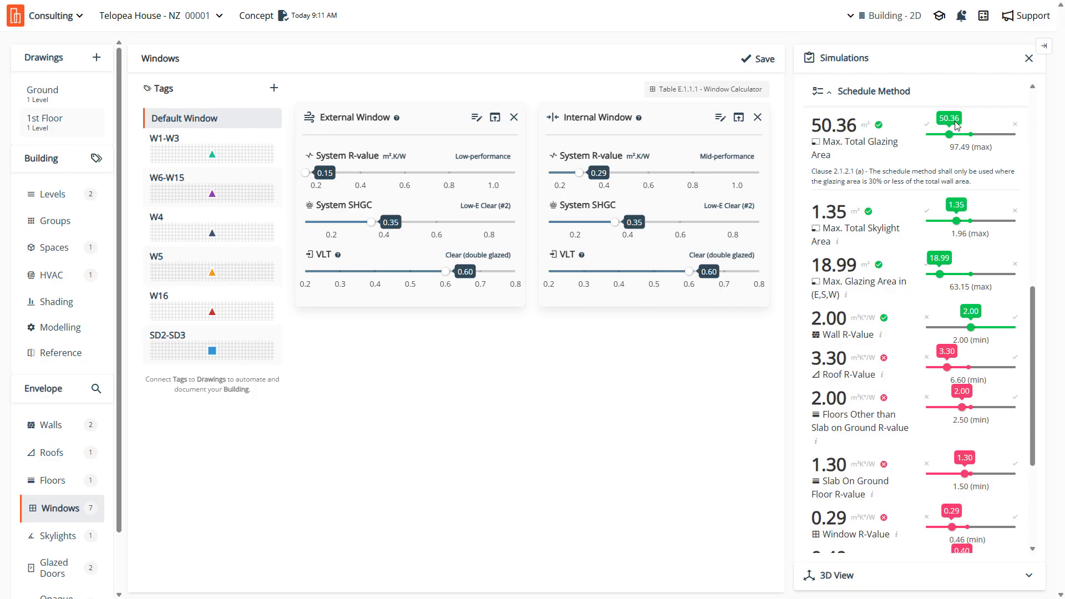
mouse_move(983, 238)
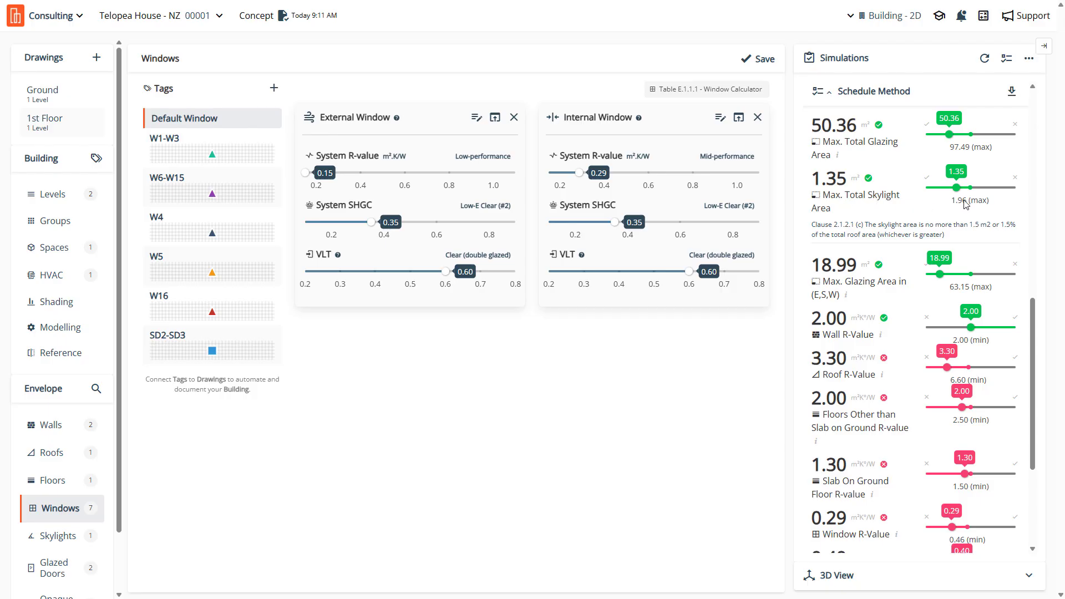
mouse_move(862, 258)
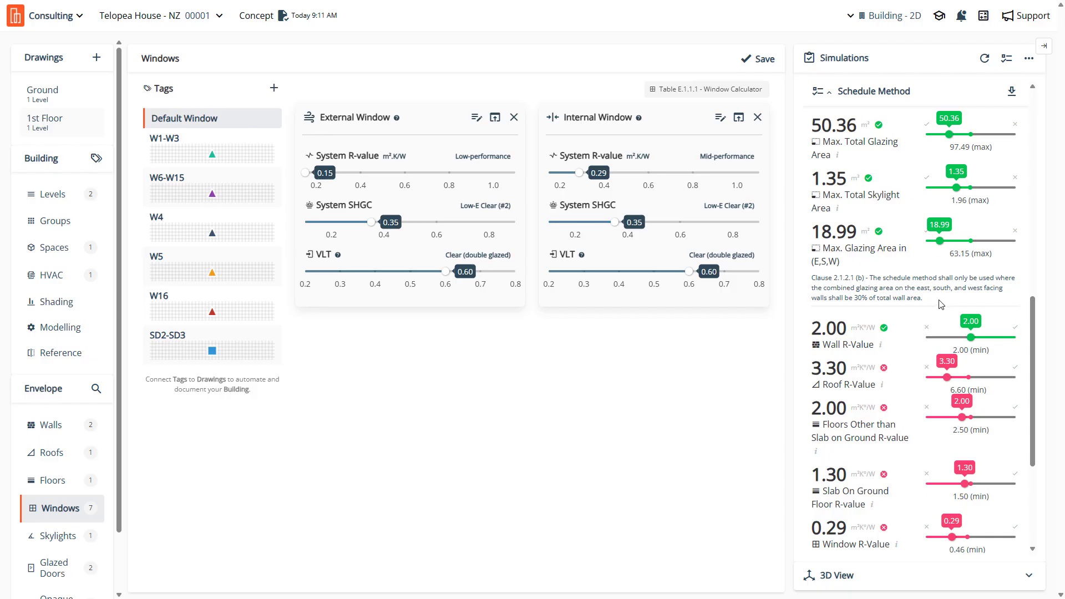
mouse_move(862, 316)
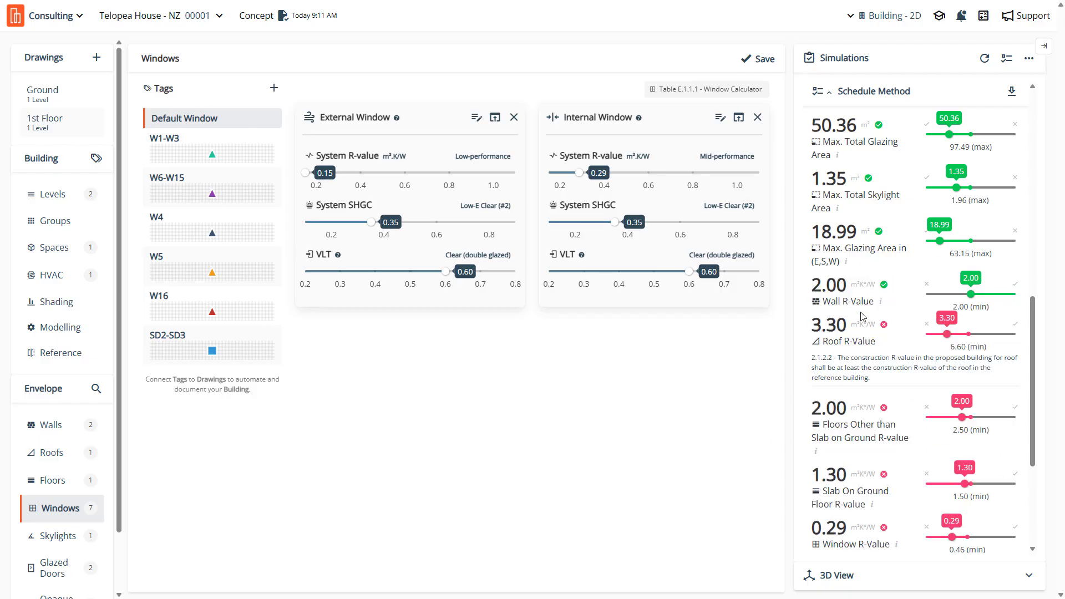
mouse_move(971, 312)
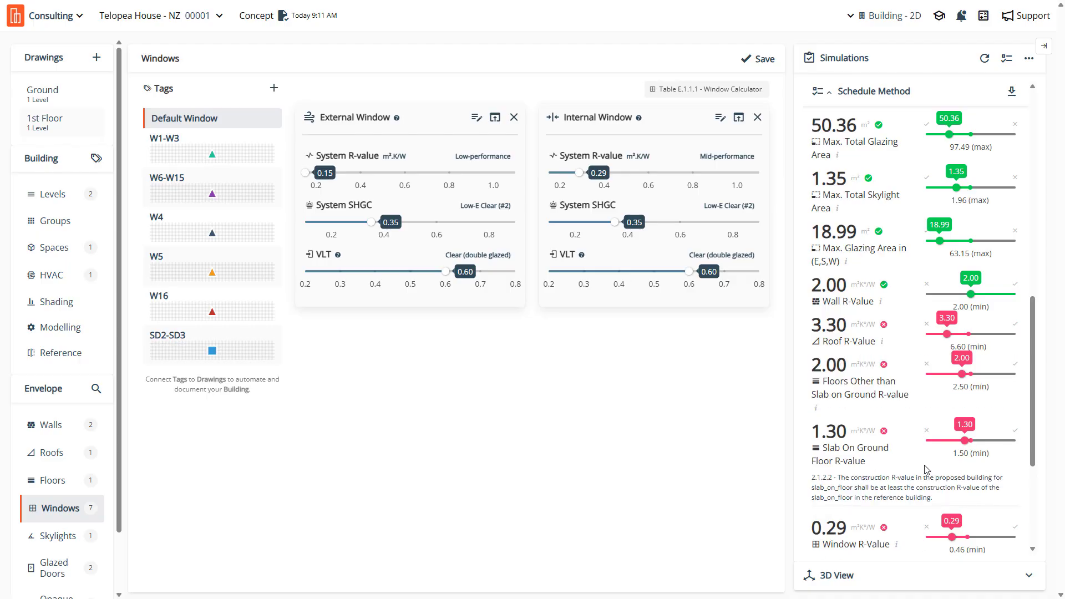
mouse_move(834, 384)
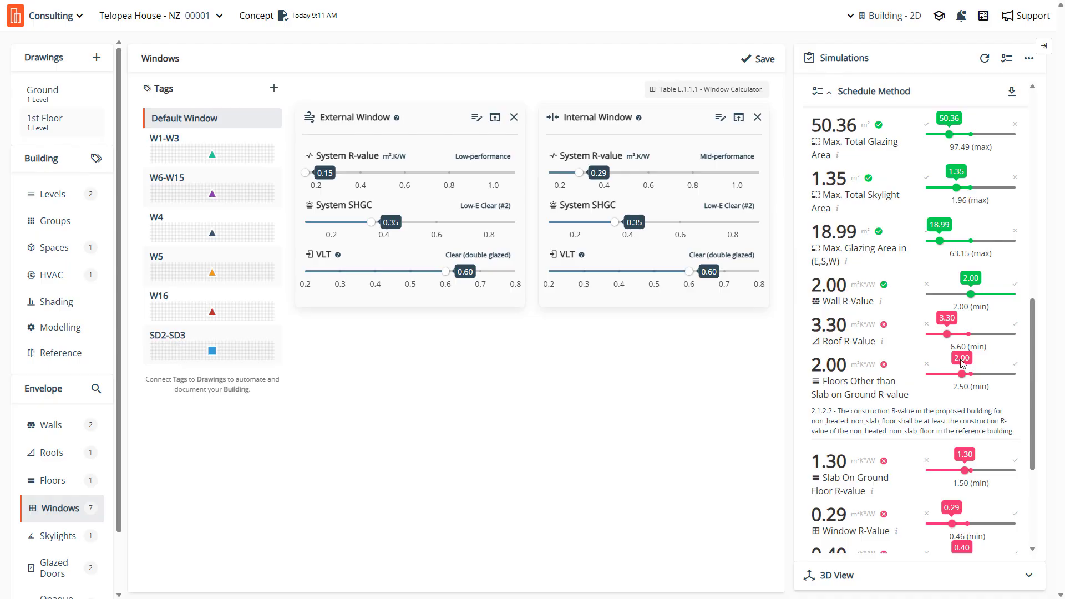
mouse_move(967, 489)
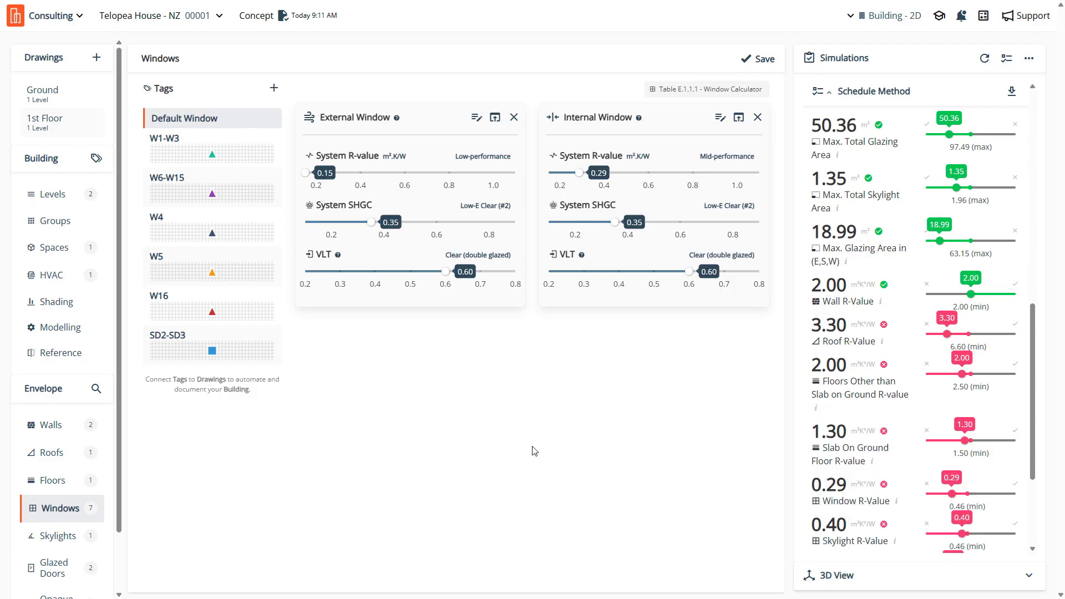
Inspect the Default Floor's envelope settings, including the Bottom Floor's advanced properties and exposure options
click(70, 483)
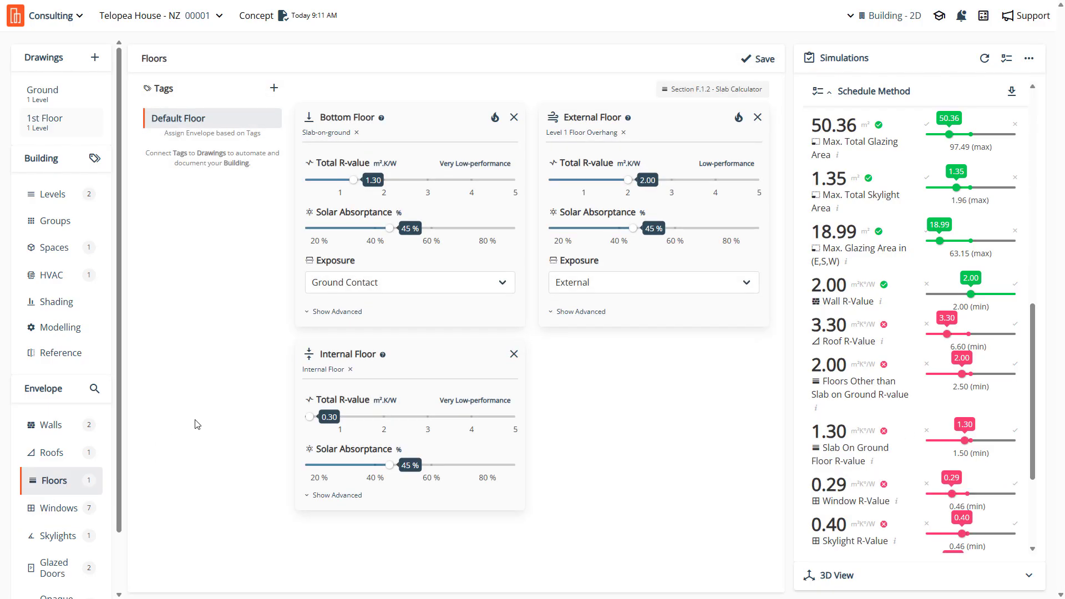
click(335, 313)
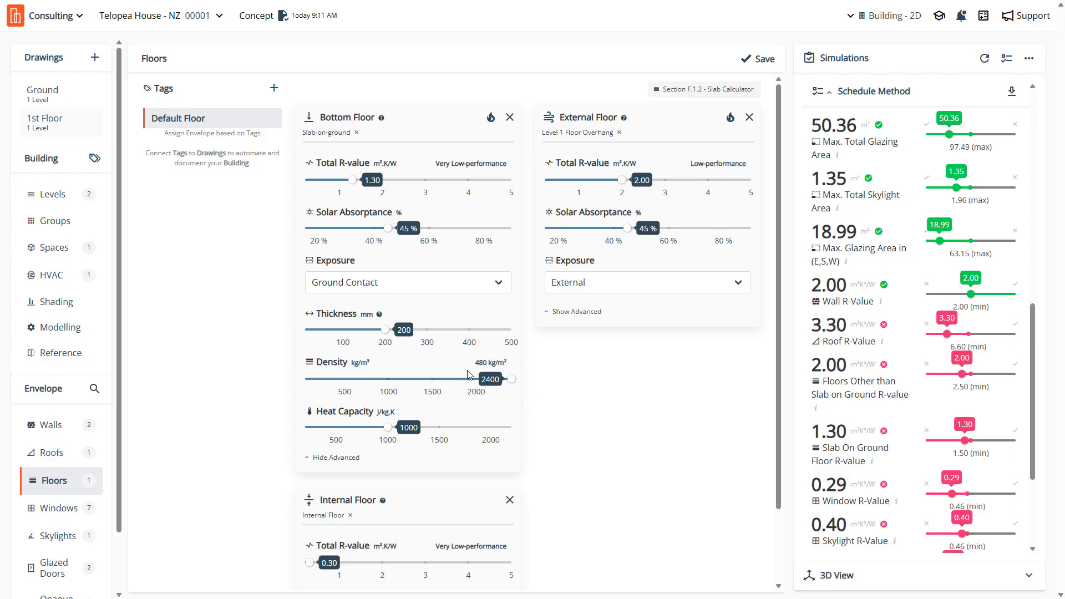
click(402, 286)
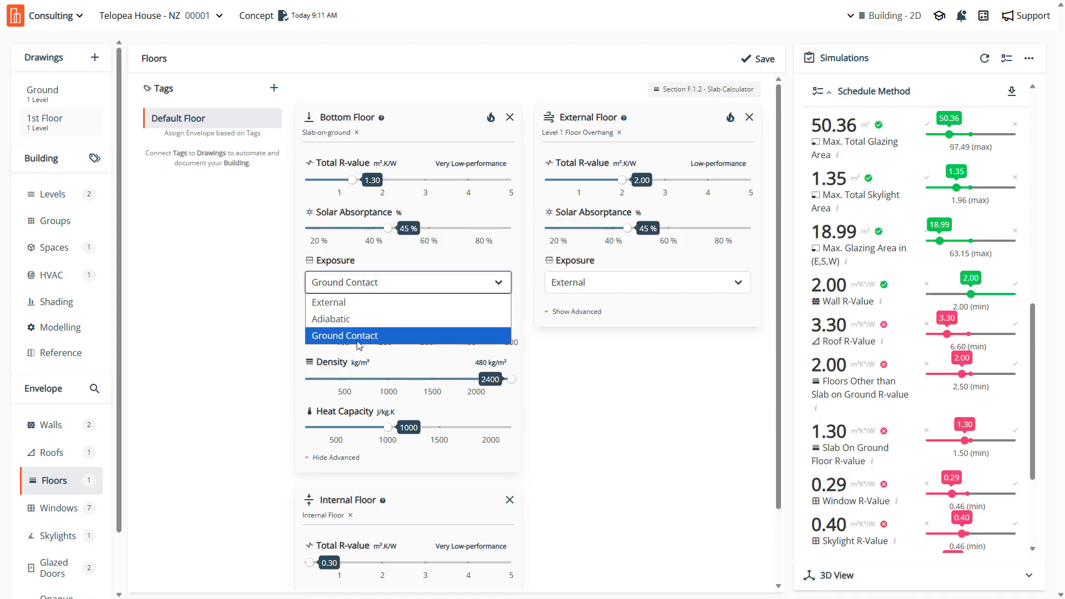
click(358, 345)
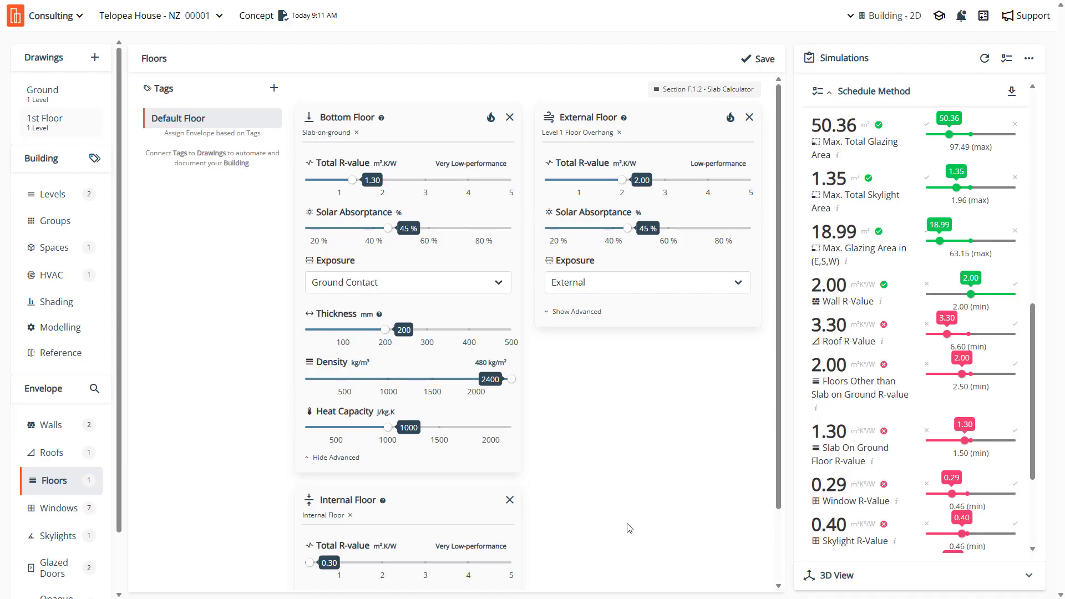
Open the detailed Schedule Method Results report and review its compliance statement and performance requirements
scroll(818, 464, down, 3)
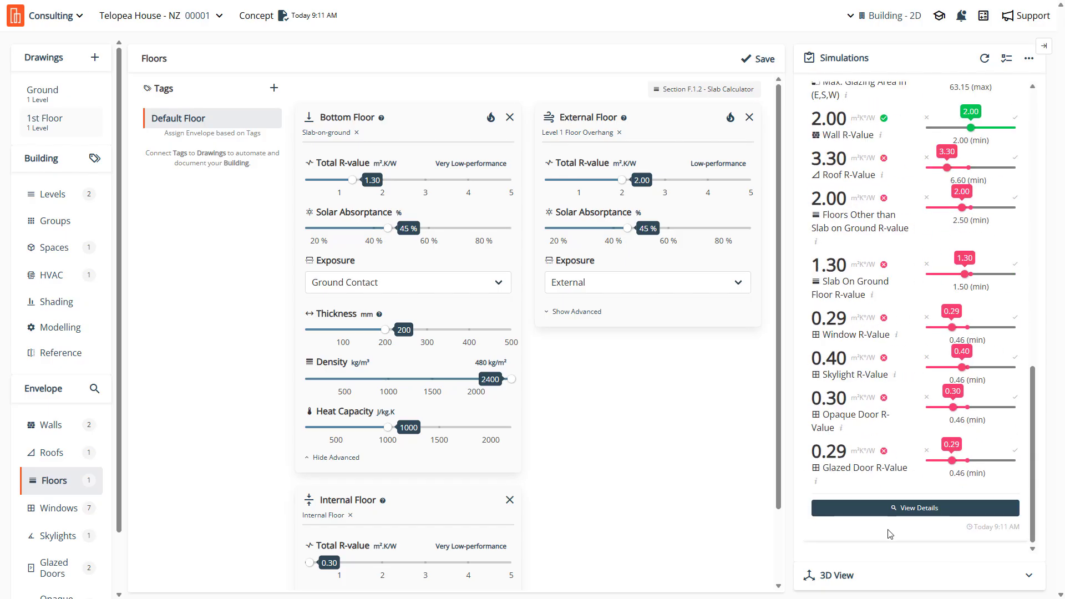
click(890, 508)
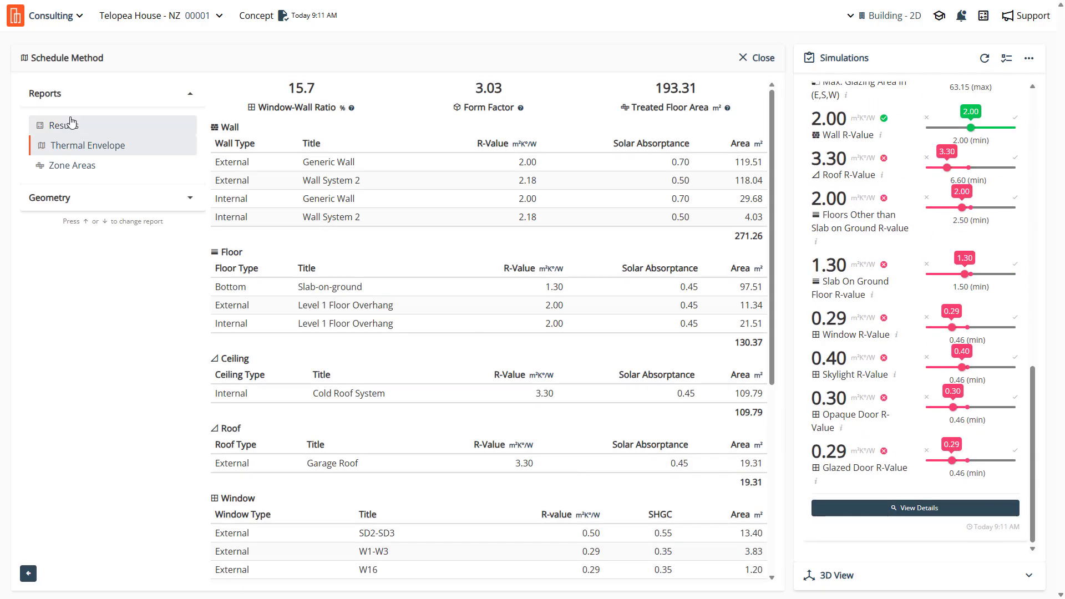
click(72, 123)
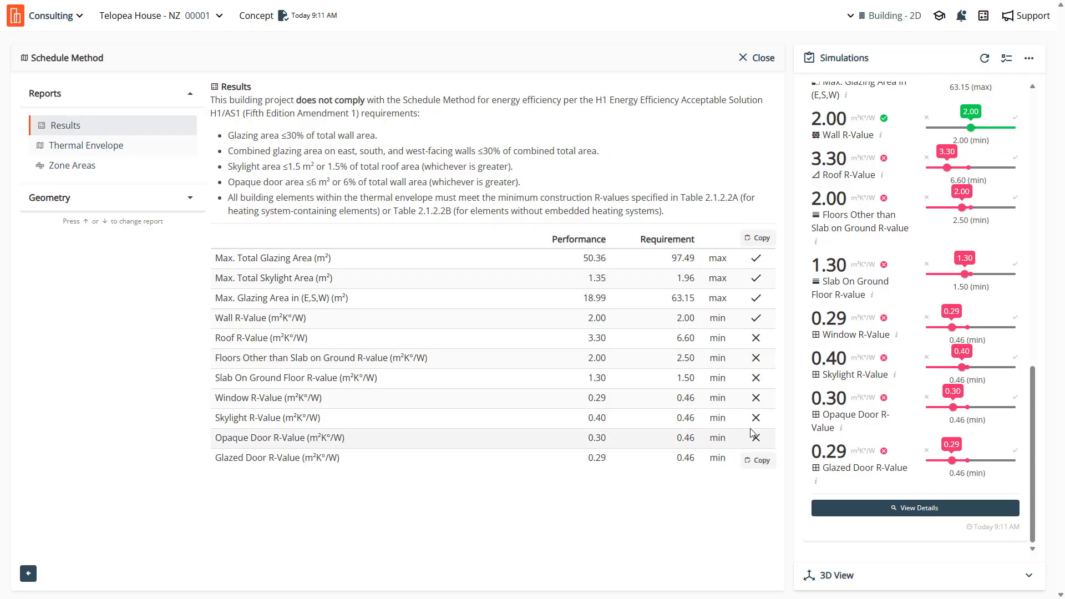
drag(296, 101, 483, 99)
click(483, 99)
Open the Calculation Method's Results report and compare the heat loss performance with its requirement and the supporting equations
scroll(897, 269, up, 10)
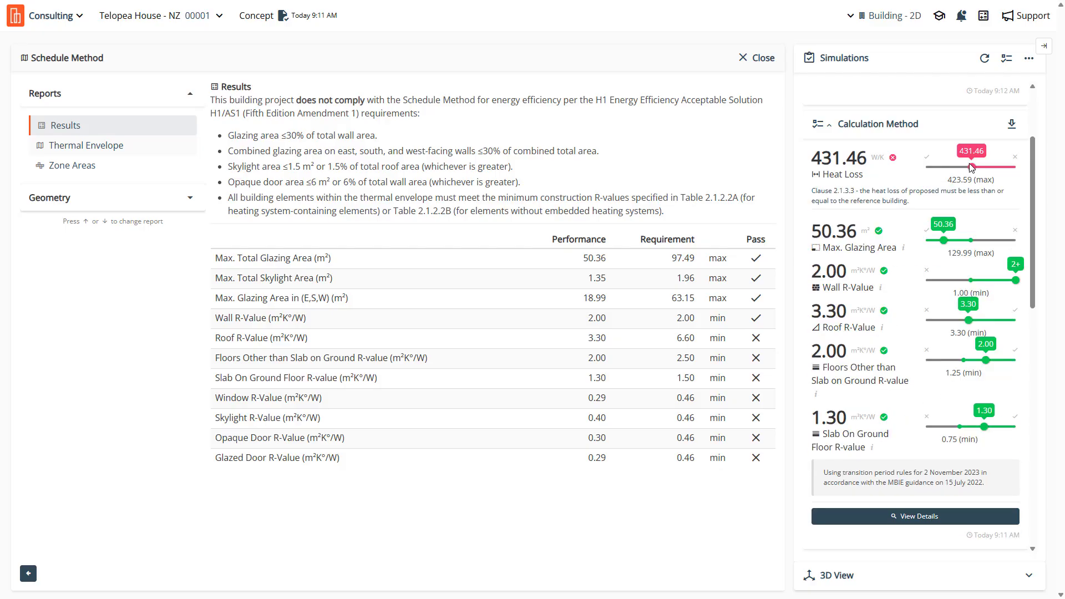
mouse_move(941, 222)
mouse_move(977, 427)
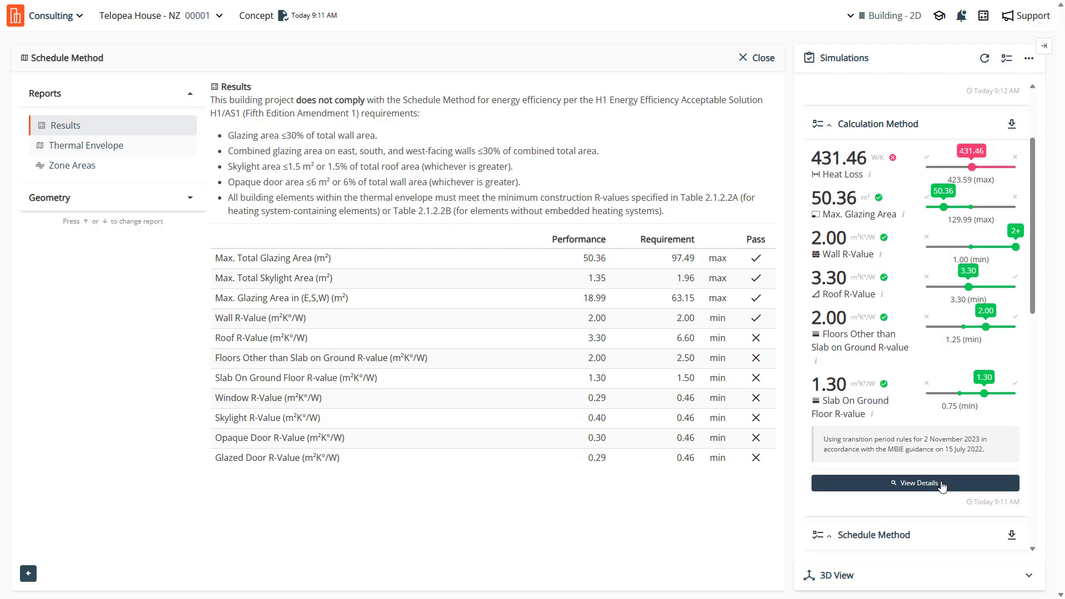
click(941, 485)
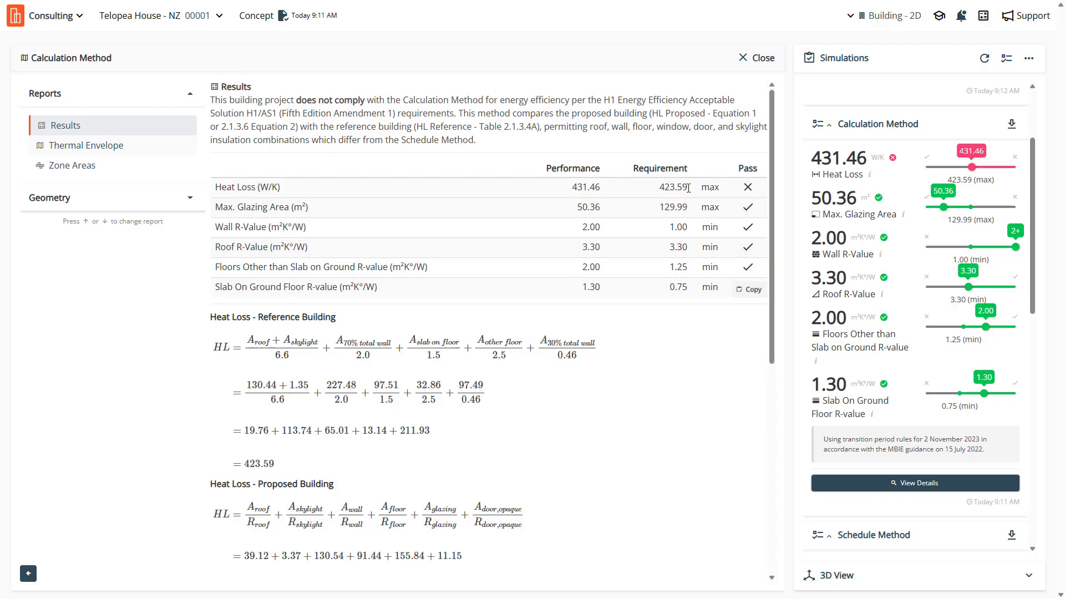
drag(688, 188, 659, 188)
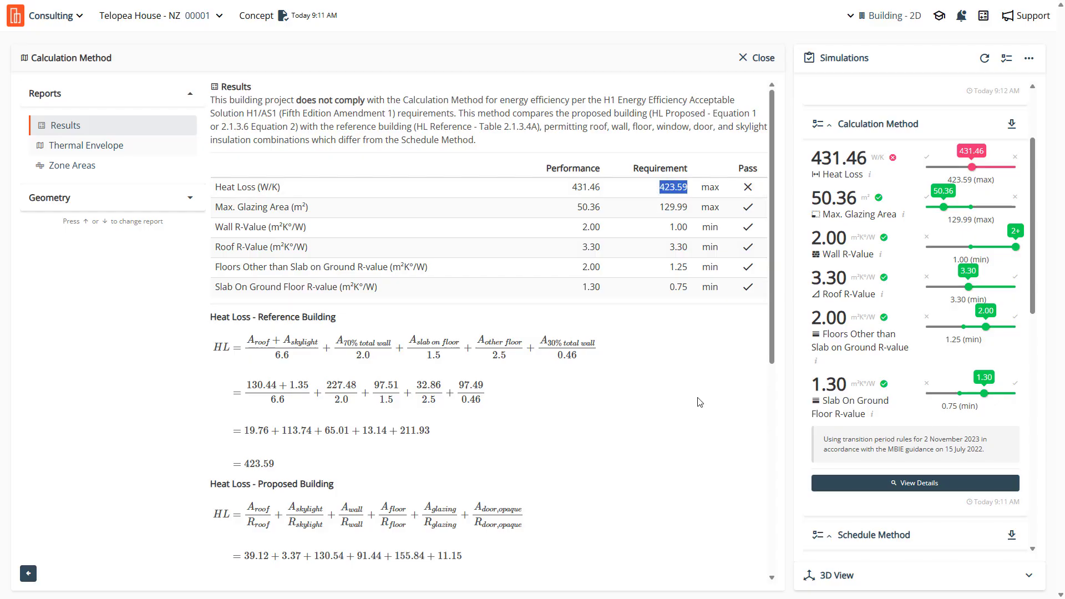
click(696, 400)
drag(608, 187, 571, 188)
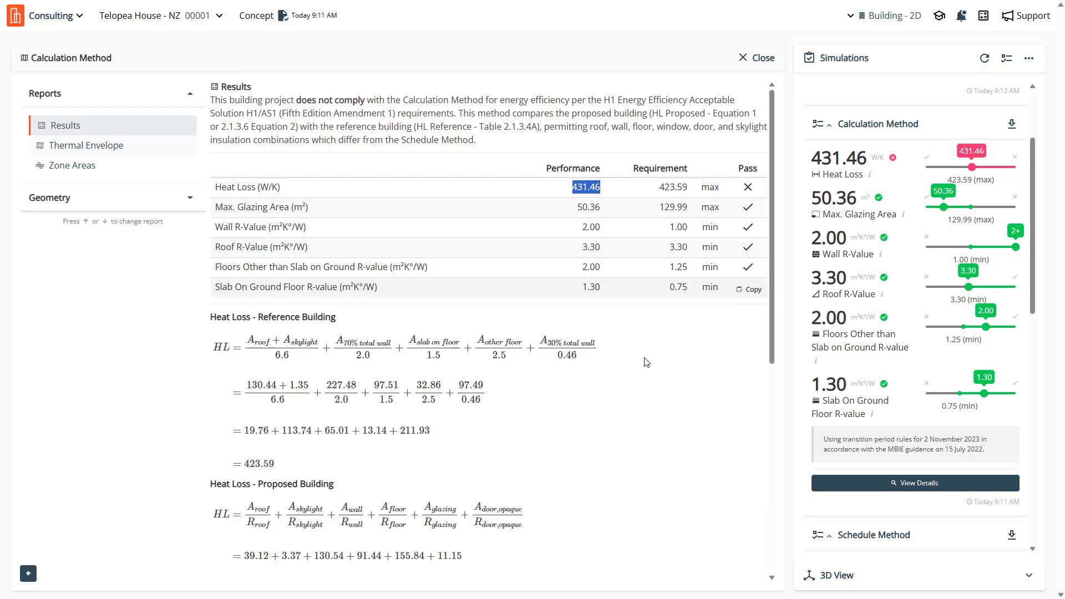
click(662, 396)
drag(600, 188, 571, 190)
drag(690, 186, 655, 189)
click(698, 348)
scroll(748, 395, down, 5)
scroll(748, 395, up, 5)
Collapse the Calculation Method and Schedule Method results so only the Modelling Method results stay expanded
scroll(865, 143, up, 3)
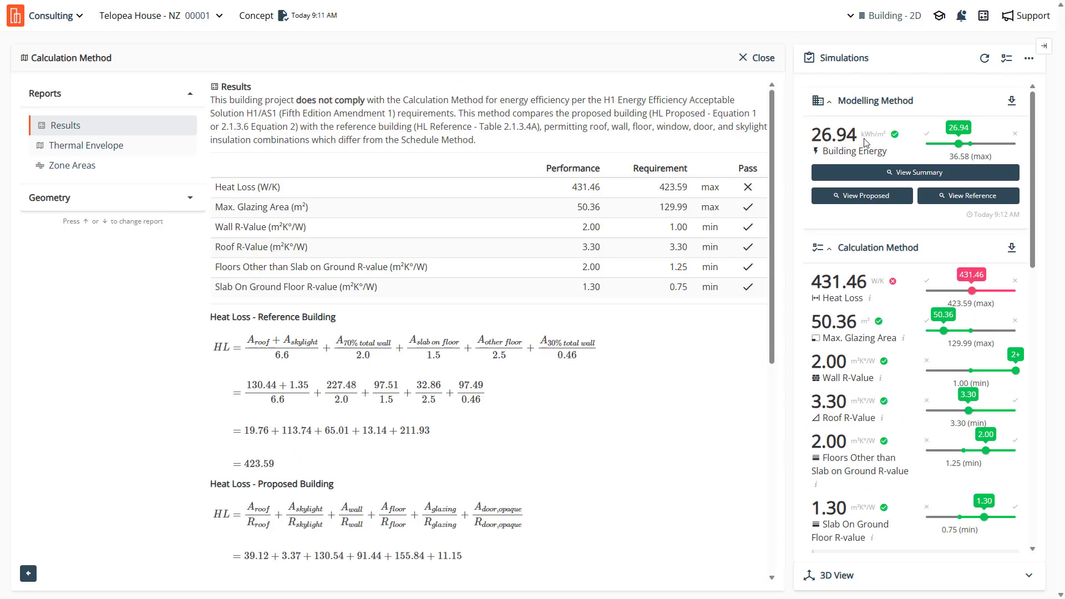
click(828, 249)
click(830, 282)
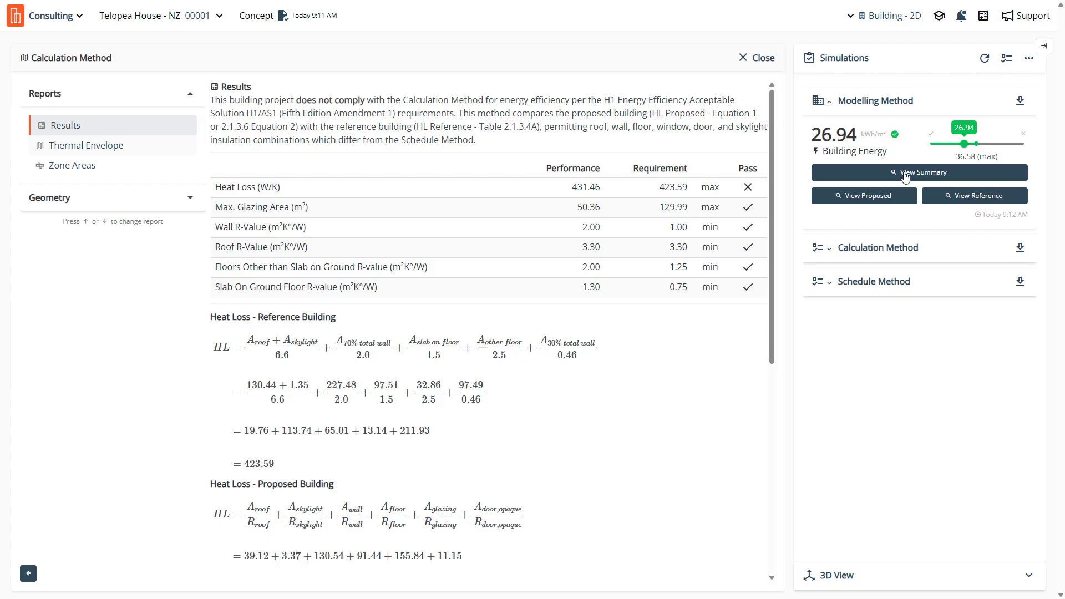
Check the Calculation Method and Schedule Method results once more, leaving both collapsed
click(829, 250)
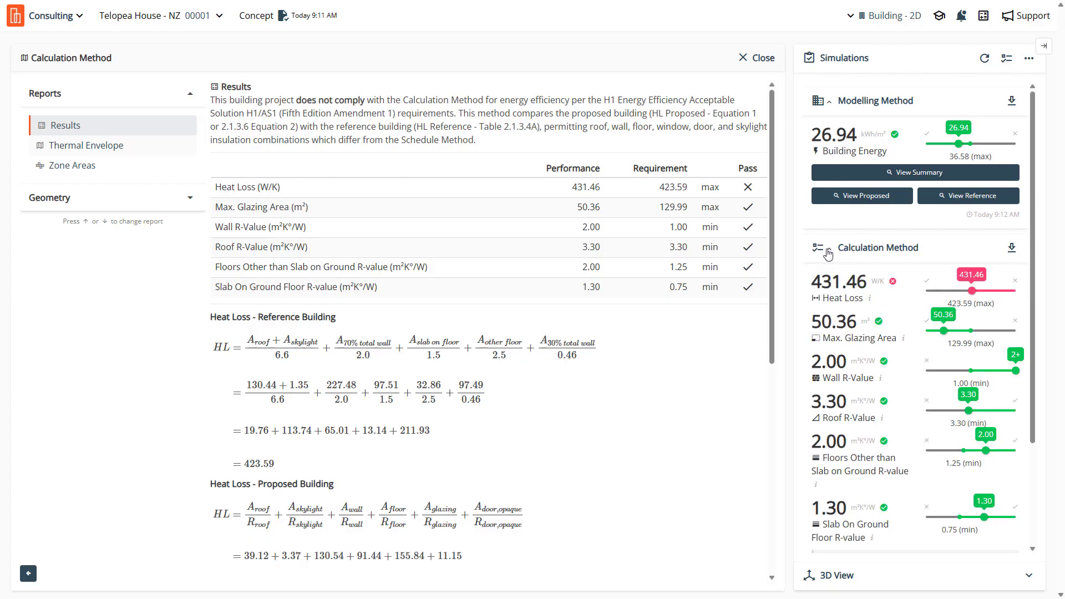
click(827, 253)
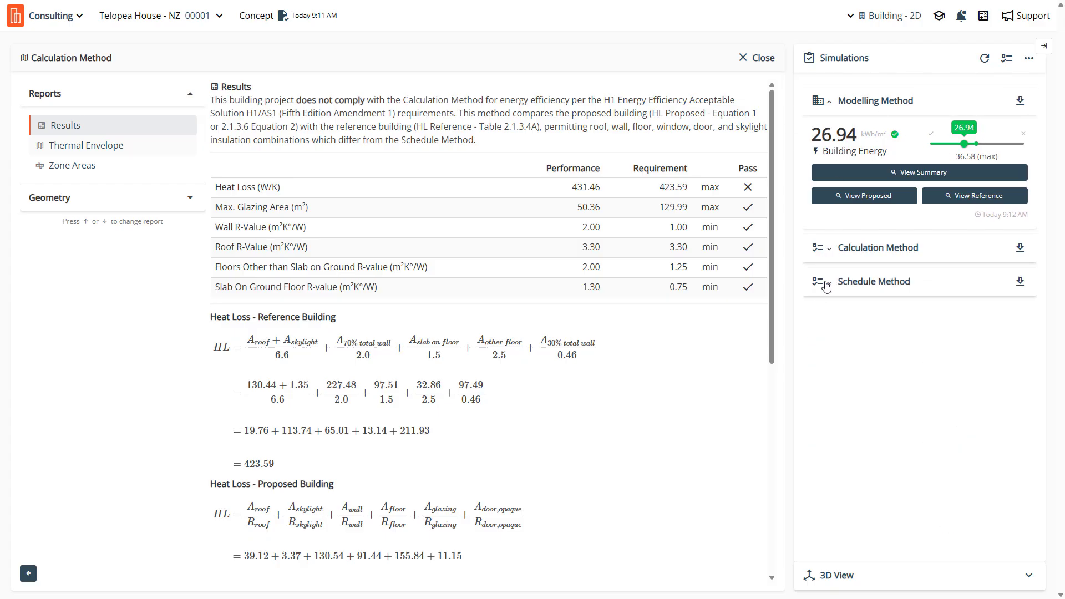
click(825, 278)
click(825, 276)
Open the Modelling Method summary and review the acceptance criteria for space heating load and space cooling load
click(907, 177)
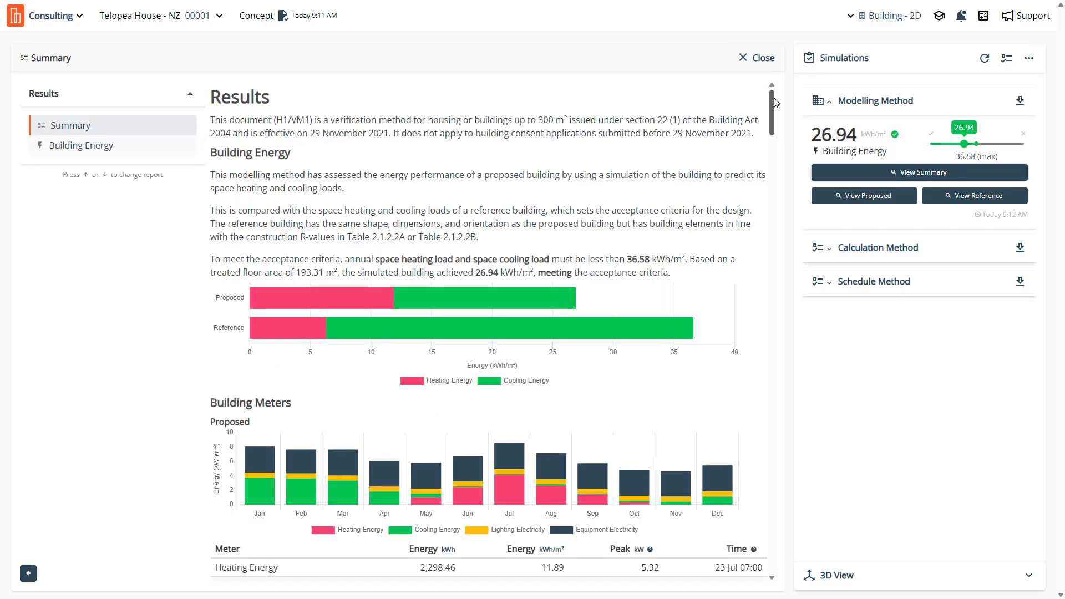
scroll(772, 110, down, 1)
drag(773, 110, 393, 195)
drag(375, 259, 549, 261)
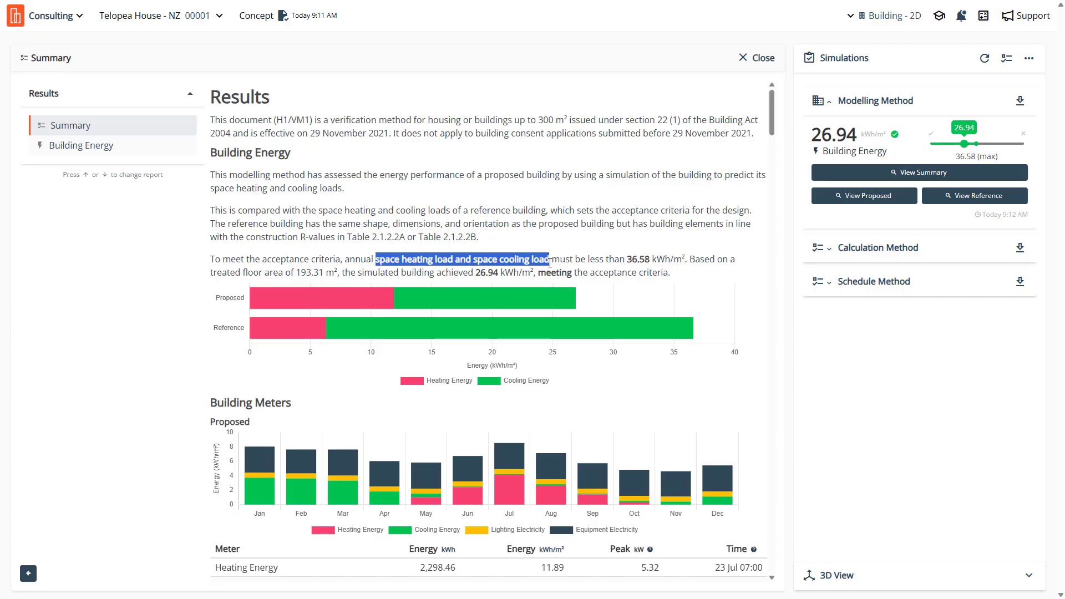
click(604, 254)
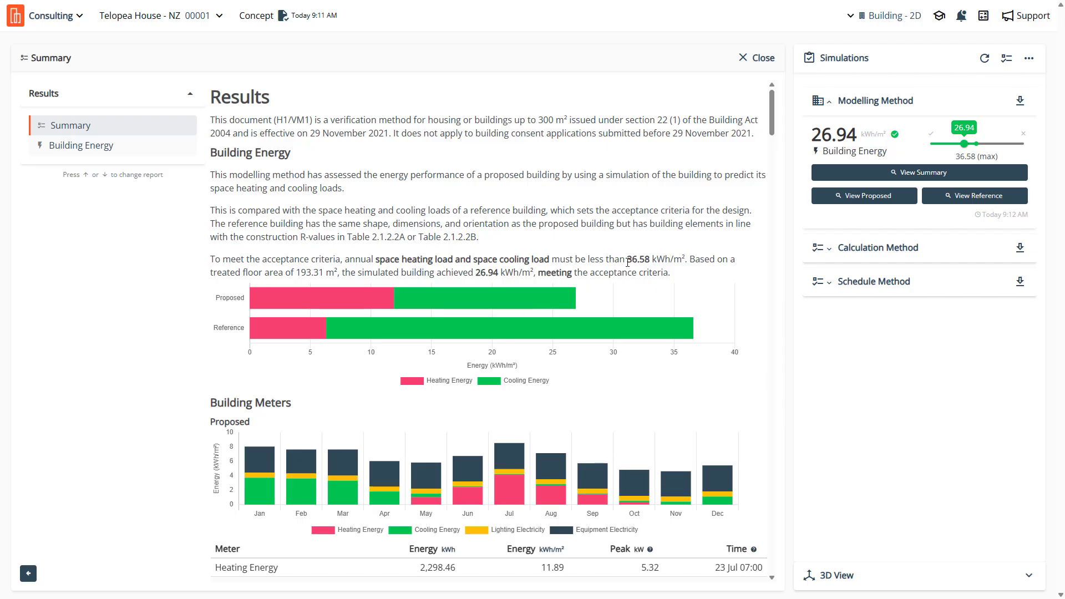
drag(641, 259, 665, 260)
click(647, 263)
drag(385, 259, 552, 260)
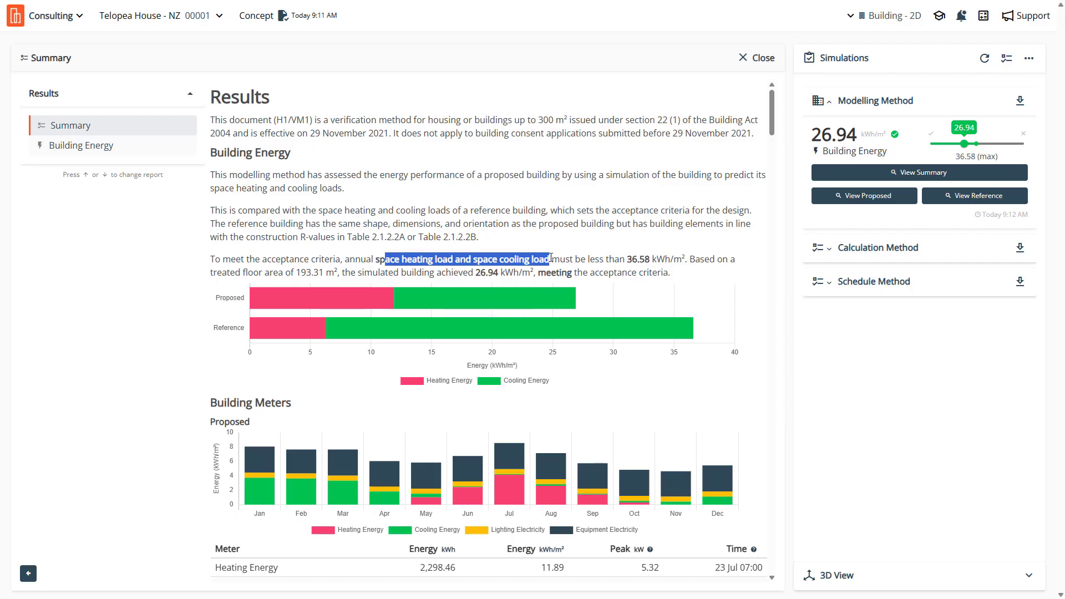
click(564, 278)
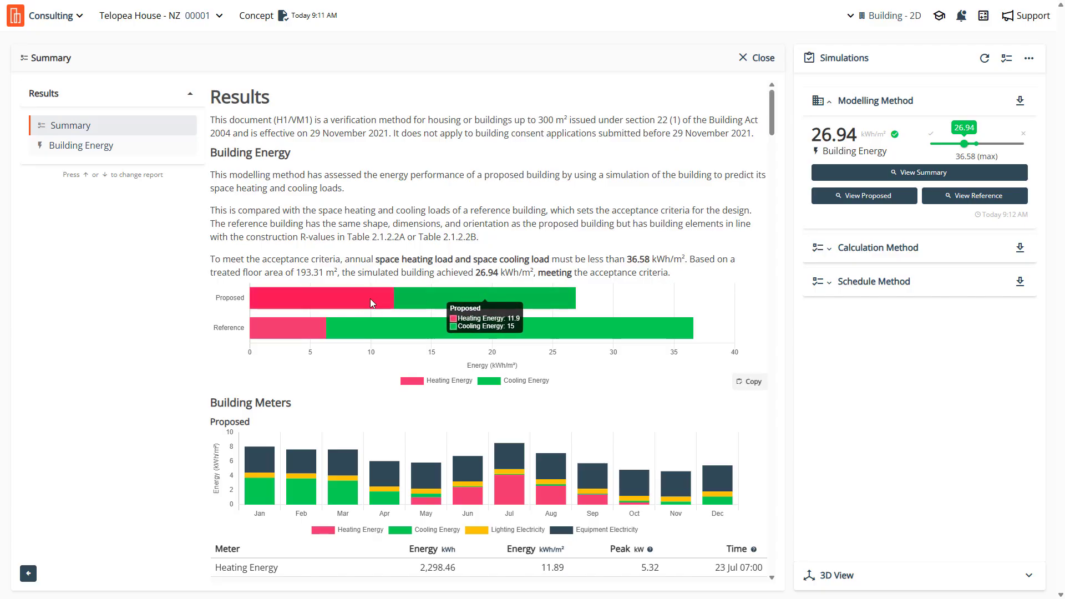
Isolate heating energy and cooling energy in turn in the Proposed versus Reference chart, restoring both series
click(526, 382)
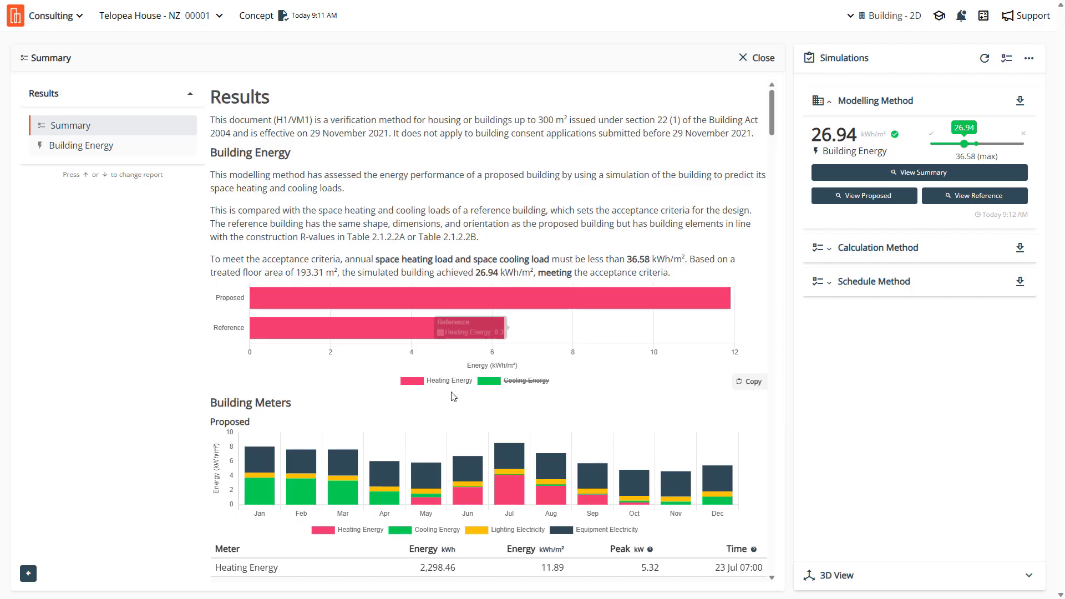
click(518, 381)
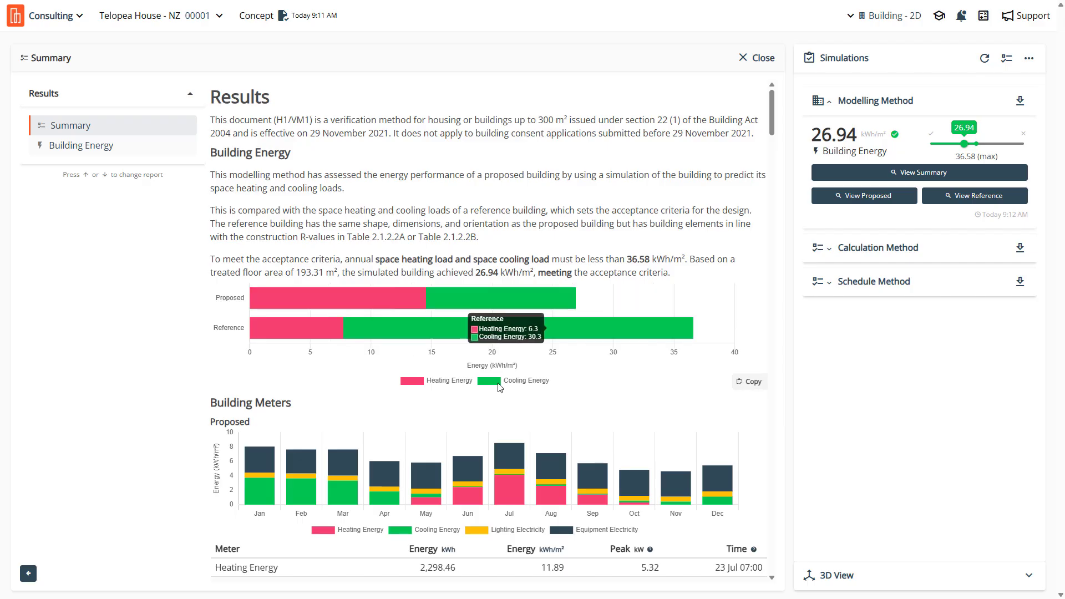
click(447, 381)
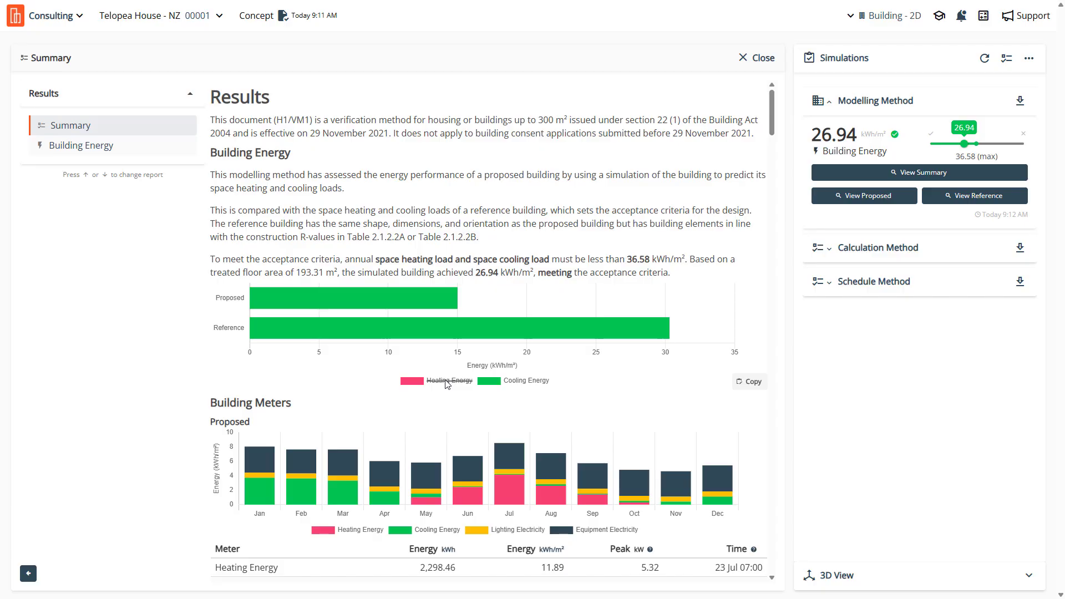
click(447, 382)
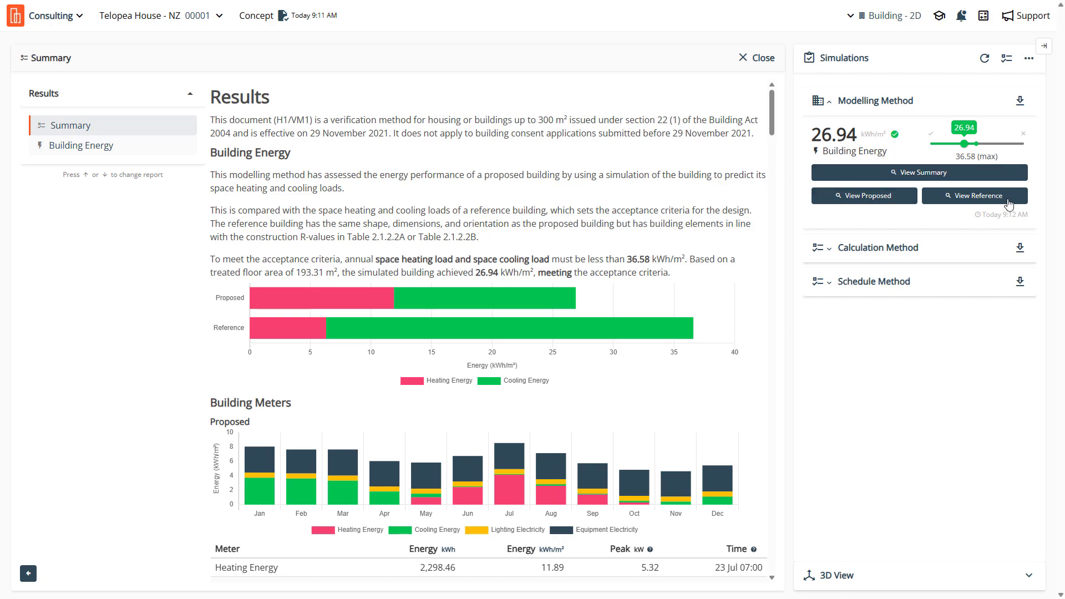
Compare the Reference and Proposed building energy reports and check the additional simulation options, including Compare Geometry
click(974, 195)
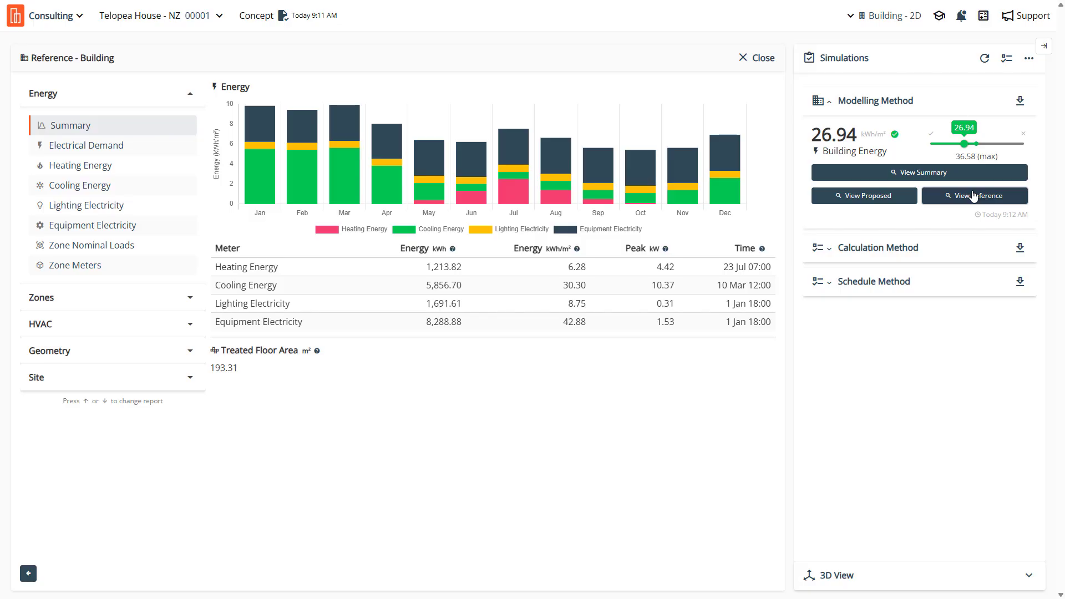
click(868, 198)
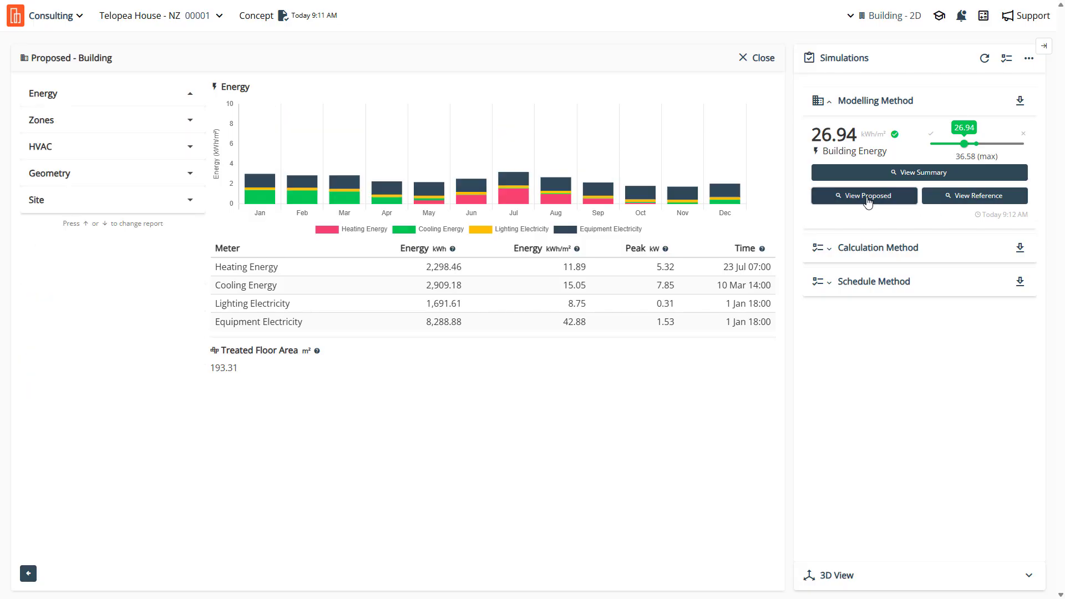
click(1029, 60)
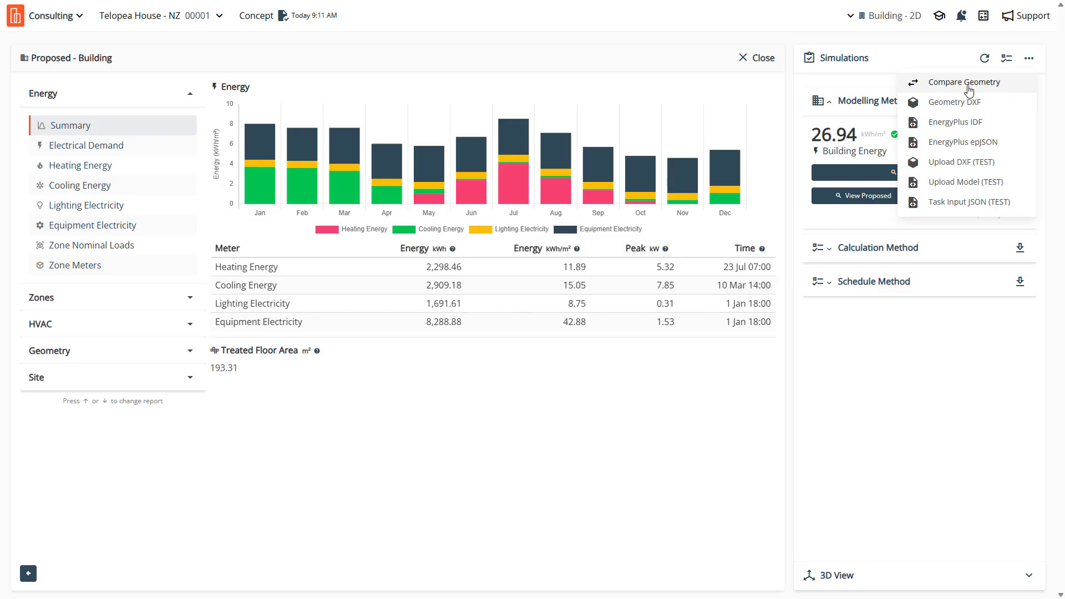
click(896, 391)
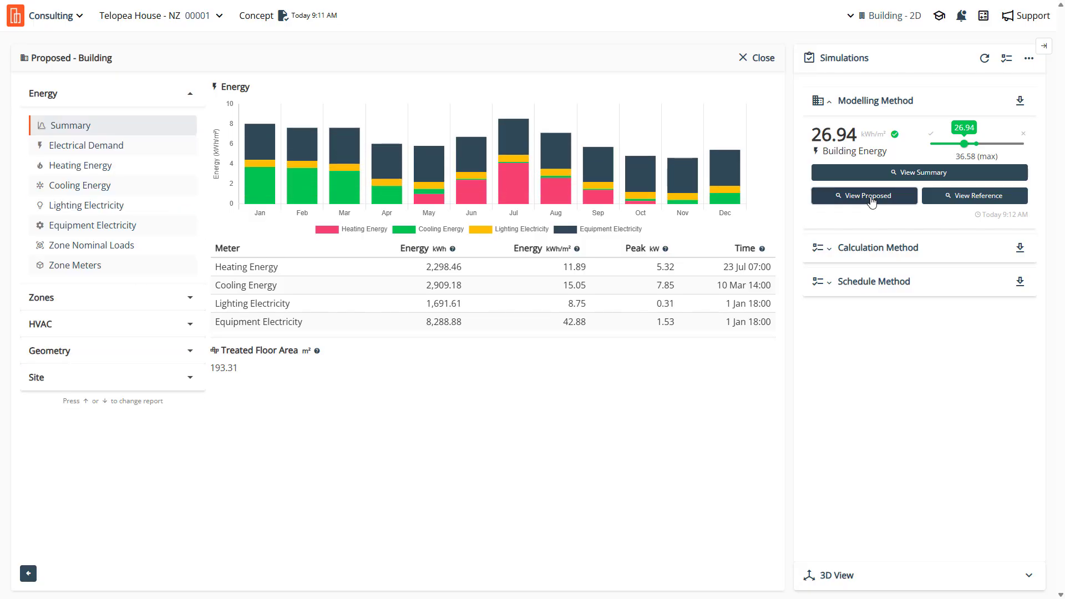
Review the Proposed building's Geometry summary and the Site report's drybulb temperatures and location
click(147, 355)
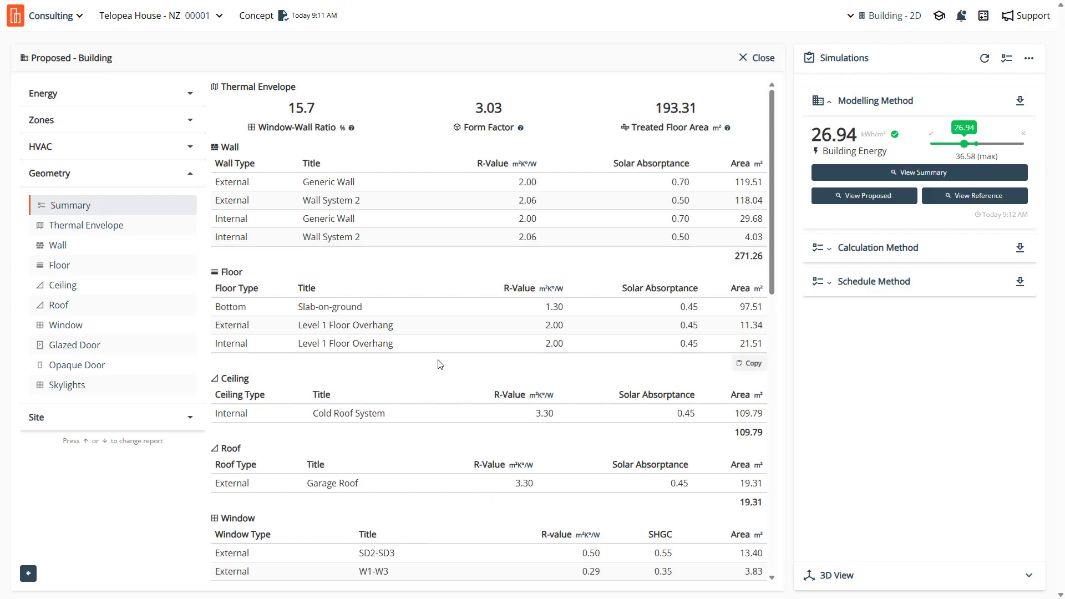
click(185, 422)
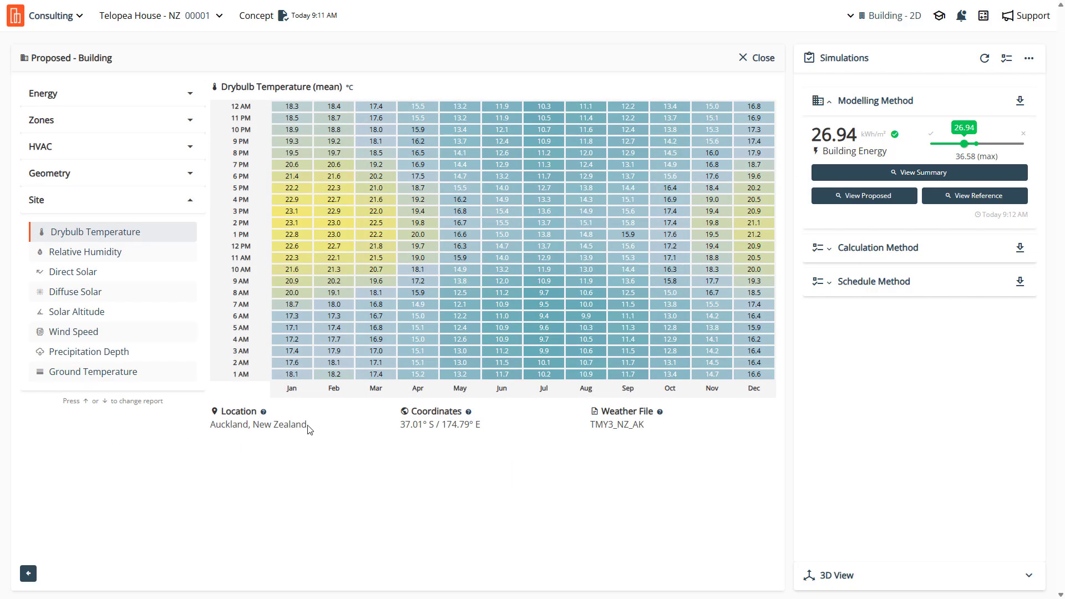
mouse_move(308, 429)
mouse_down()
mouse_move(216, 422)
mouse_move(315, 430)
mouse_up()
click(216, 426)
click(340, 430)
Check the HVAC Zone Sizing report and display the load chart for Living Space 2 in the Zone Loads model
click(161, 149)
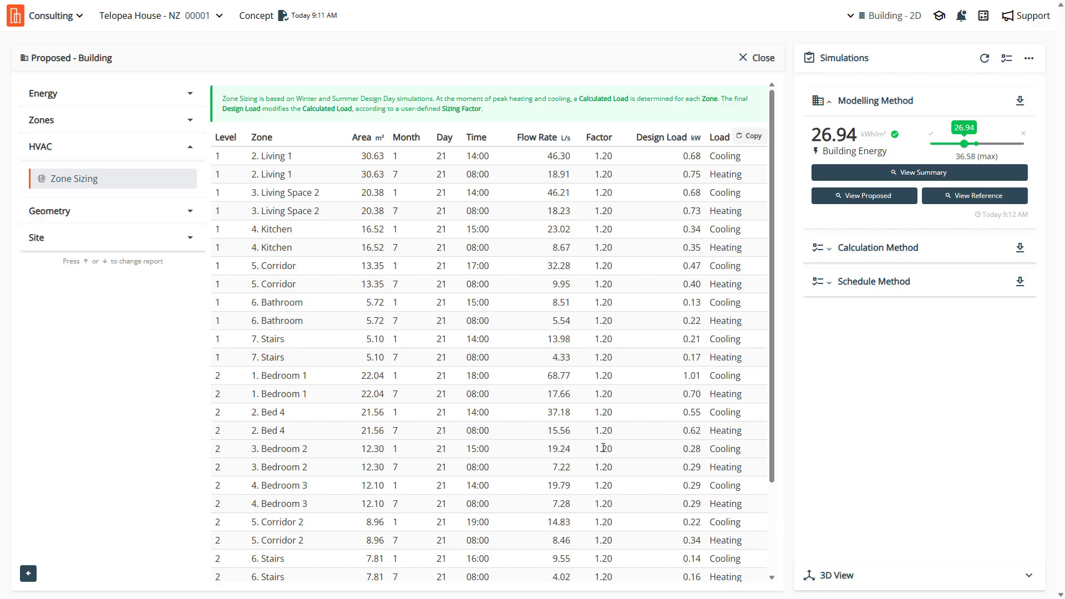
click(183, 122)
mouse_move(513, 411)
mouse_down()
mouse_move(533, 435)
mouse_move(524, 420)
mouse_up()
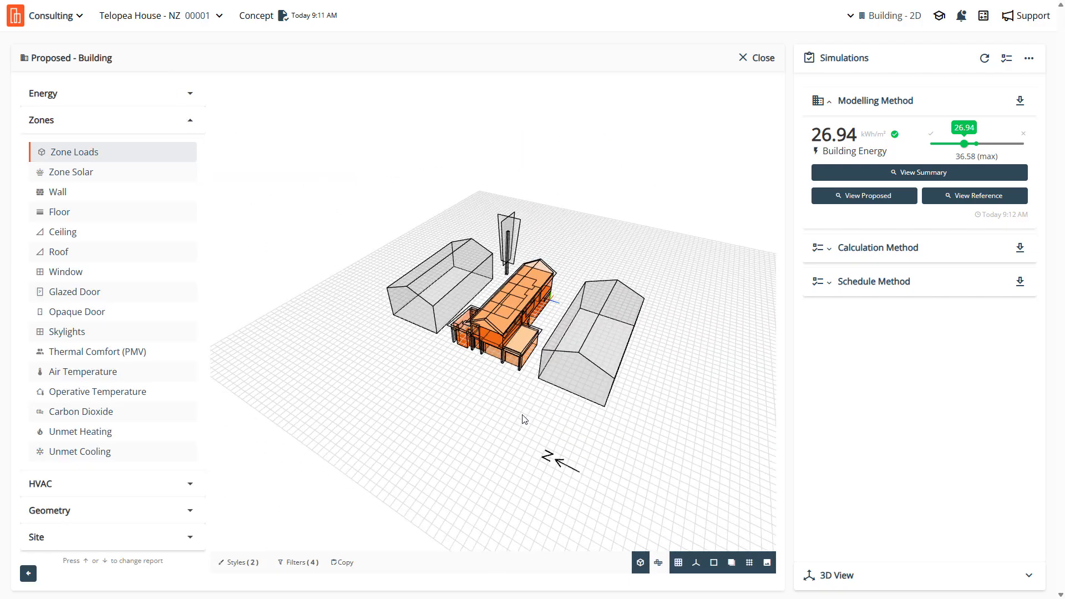
scroll(524, 420, up, 6)
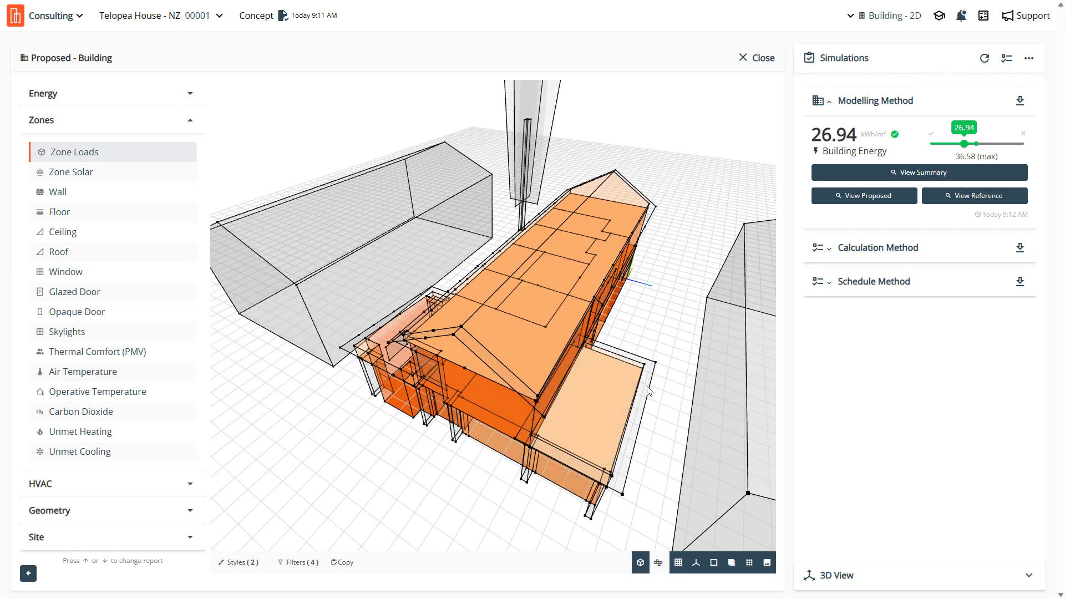
drag(649, 391, 718, 367)
click(504, 412)
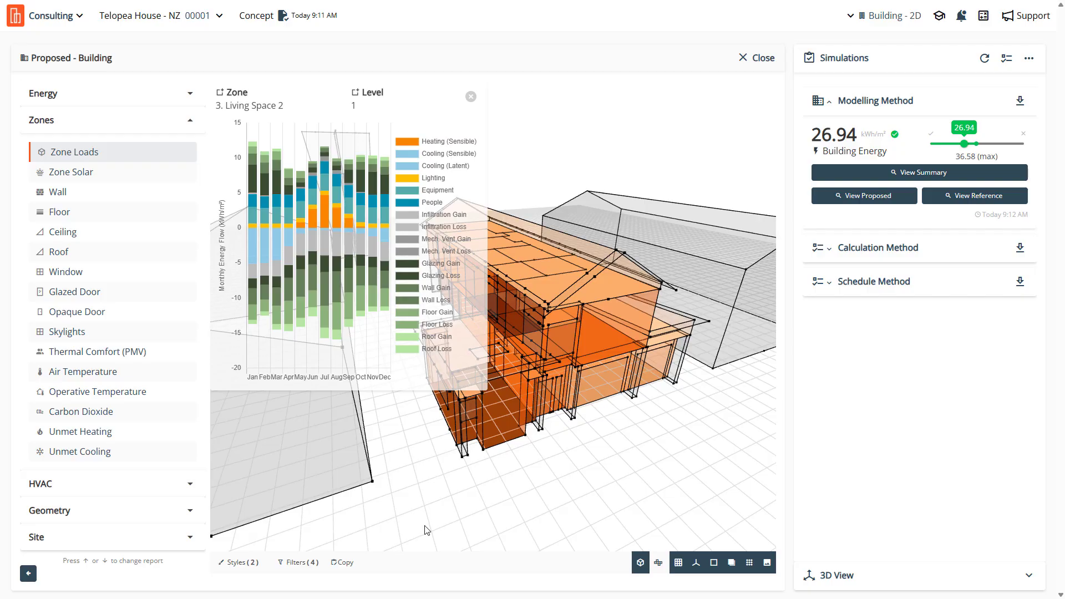
Display the load chart for Bed 4 on level 2 and examine its monthly heat gains and losses
drag(487, 543, 557, 545)
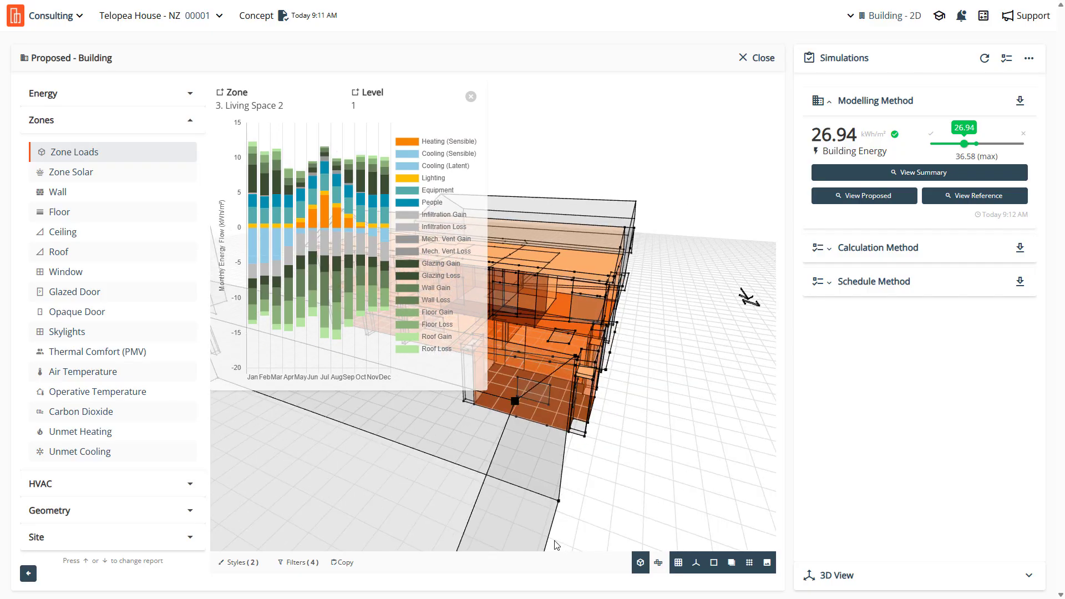
drag(524, 381, 618, 400)
click(403, 486)
scroll(489, 408, down, 3)
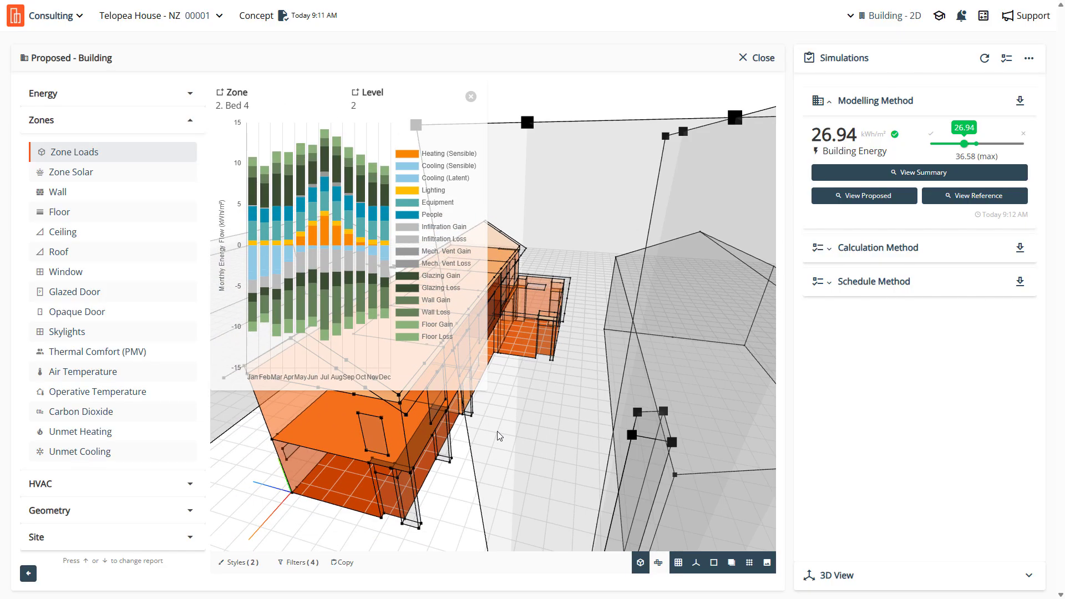
drag(498, 435, 332, 427)
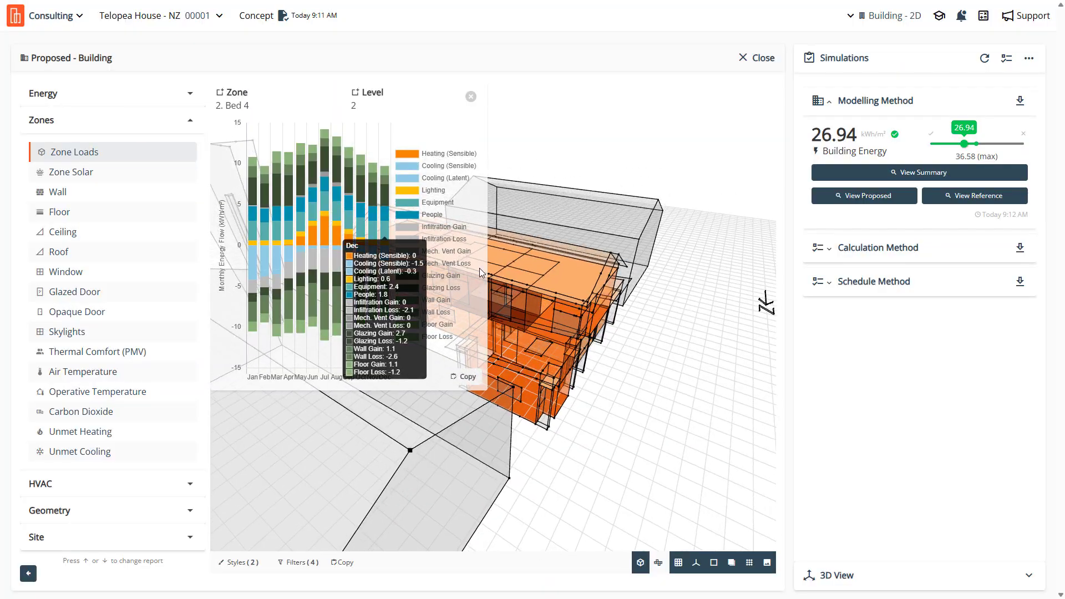
Check the copy formats for Bed 4's load chart, choosing As Image, and dismiss the options and chart without copying
click(465, 377)
click(600, 272)
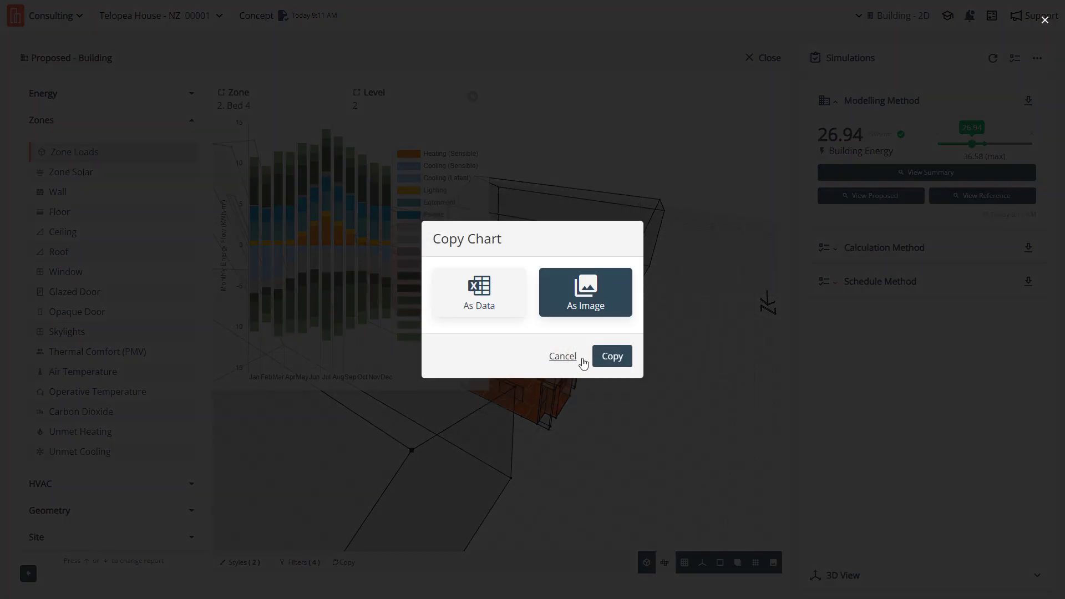
click(569, 358)
click(639, 406)
Open the Zone Solar report and examine the monthly solar gains for Living 1 on level 1
scroll(507, 285, up, 1)
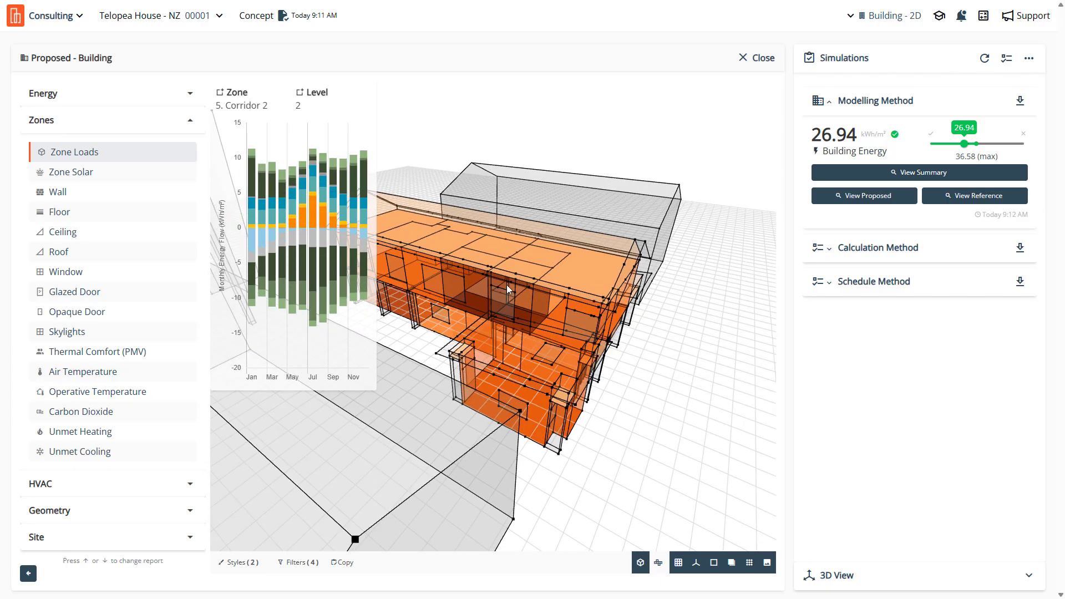
scroll(648, 411, up, 3)
drag(672, 422, 656, 416)
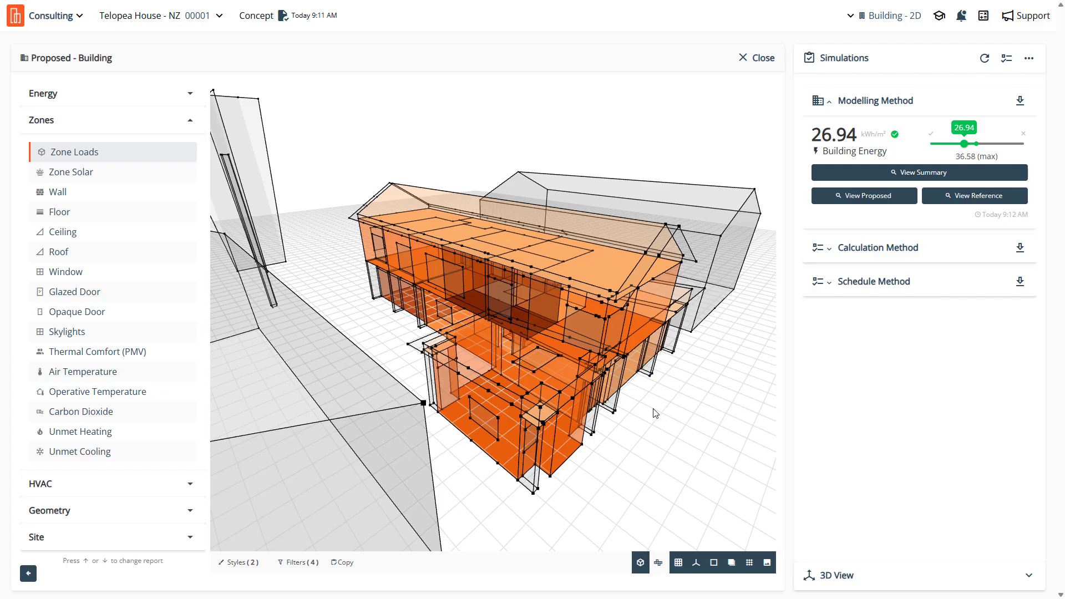
click(82, 178)
mouse_move(517, 312)
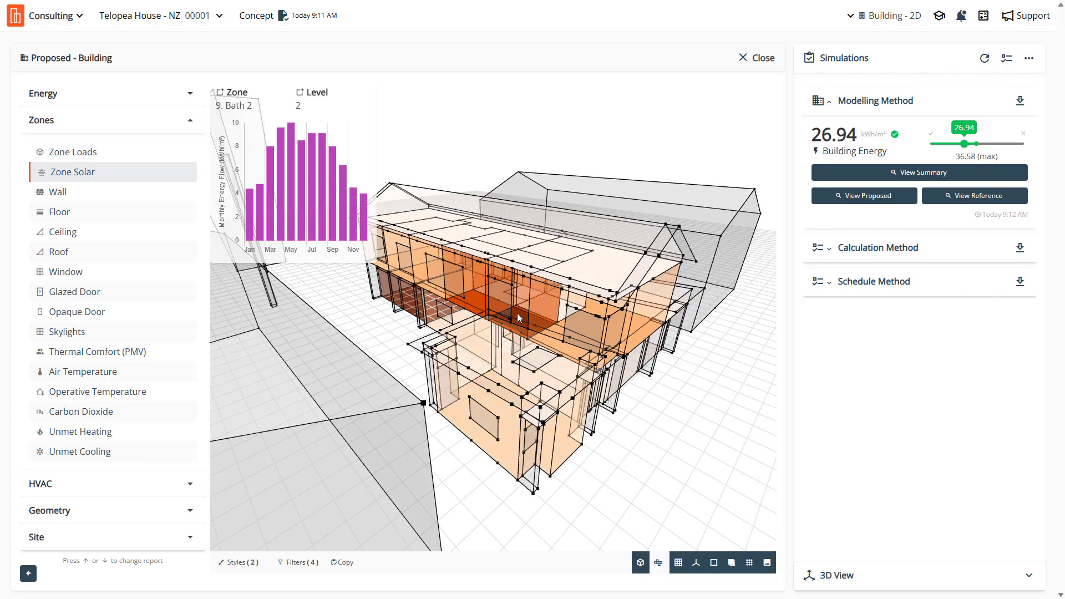
mouse_move(548, 441)
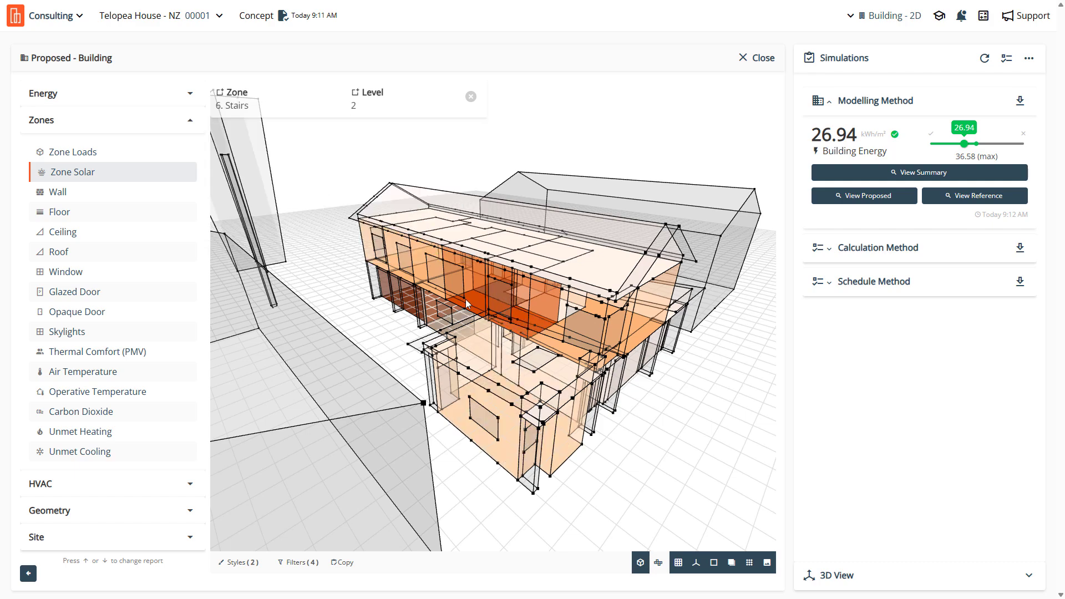
mouse_move(467, 302)
mouse_move(427, 288)
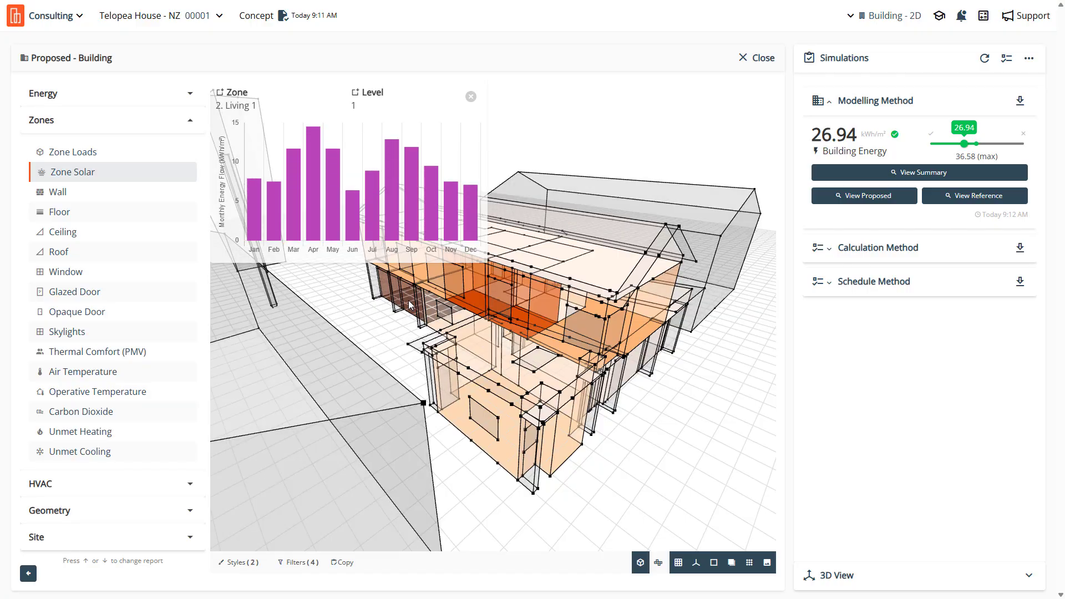
mouse_move(278, 160)
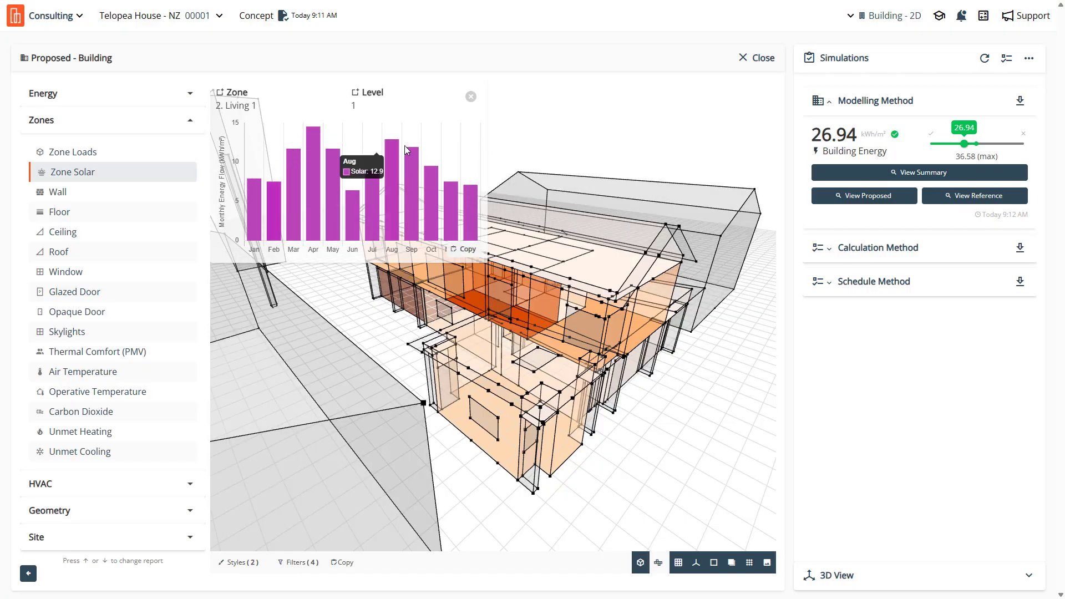
Examine Living 1's glazing, the floor above and the neighbouring buildings against its monthly solar gains
drag(534, 305, 553, 400)
scroll(481, 398, up, 5)
drag(484, 399, 392, 373)
mouse_move(314, 161)
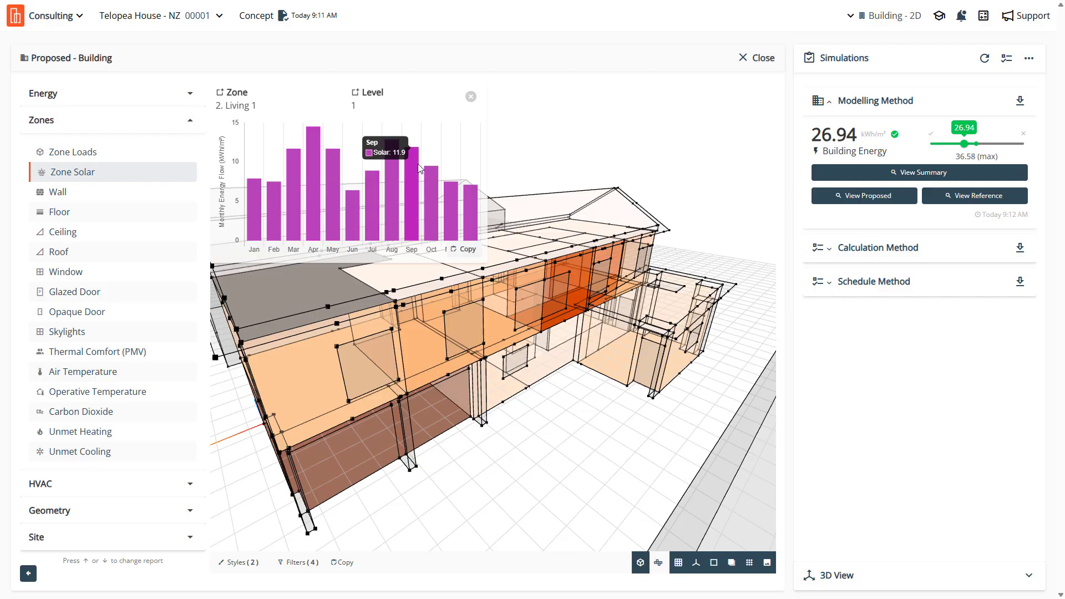
click(374, 359)
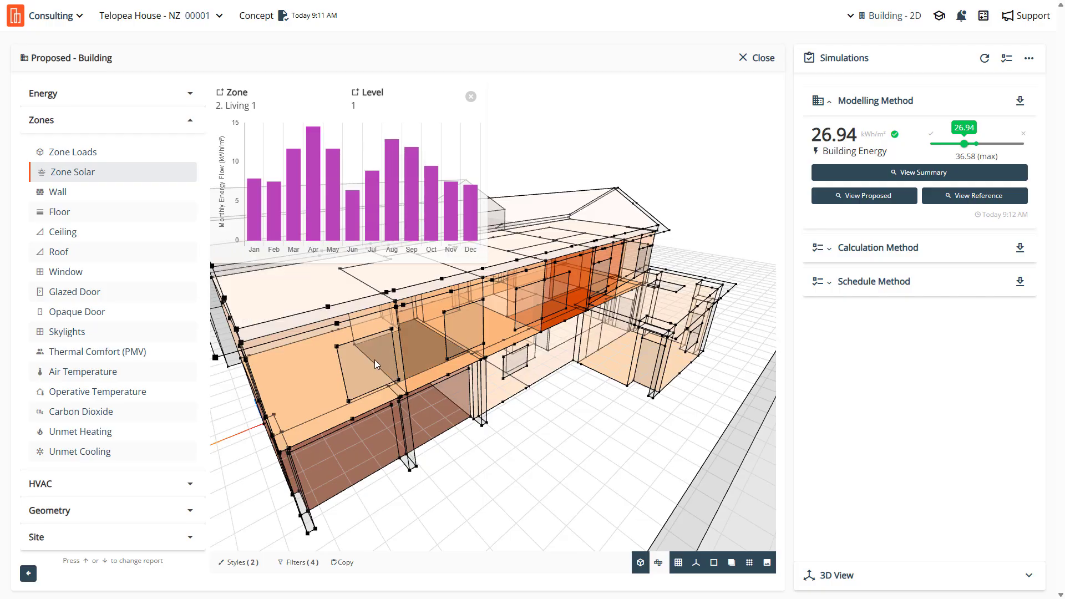
click(368, 454)
drag(371, 453, 422, 473)
scroll(422, 473, down, 5)
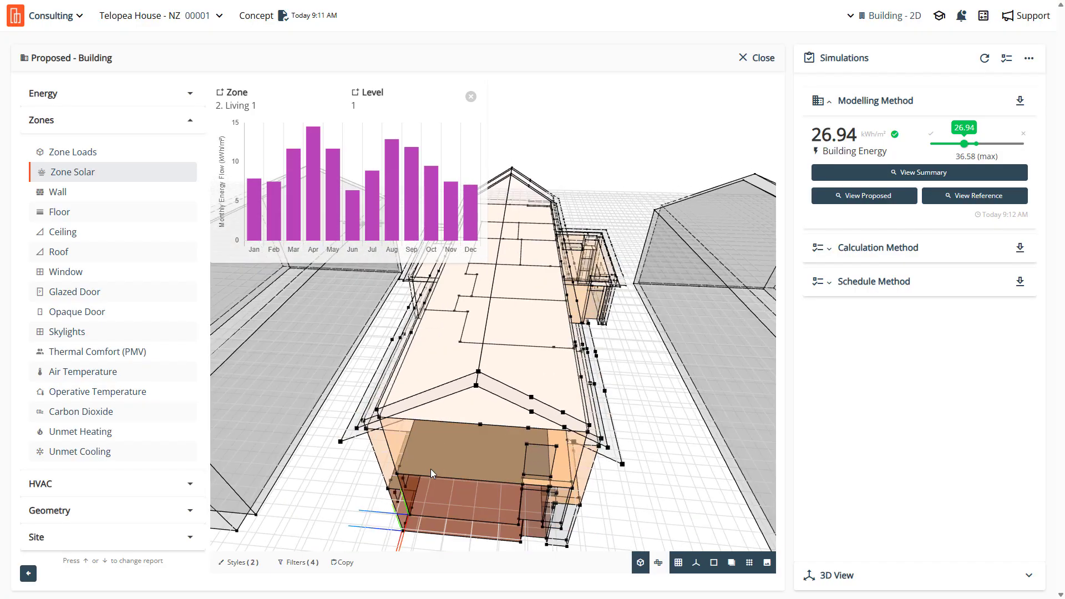
scroll(431, 502, down, 5)
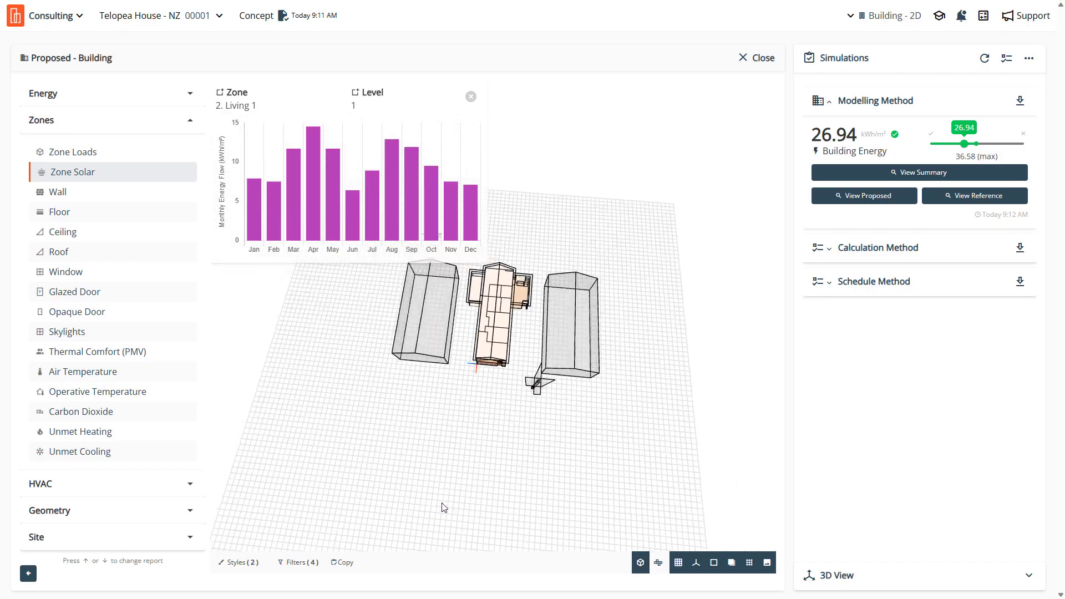
Examine the whole house and its neighbouring buildings from several sides to see how they shade the zones in the Zone Solar report
drag(496, 469, 589, 421)
scroll(537, 259, up, 5)
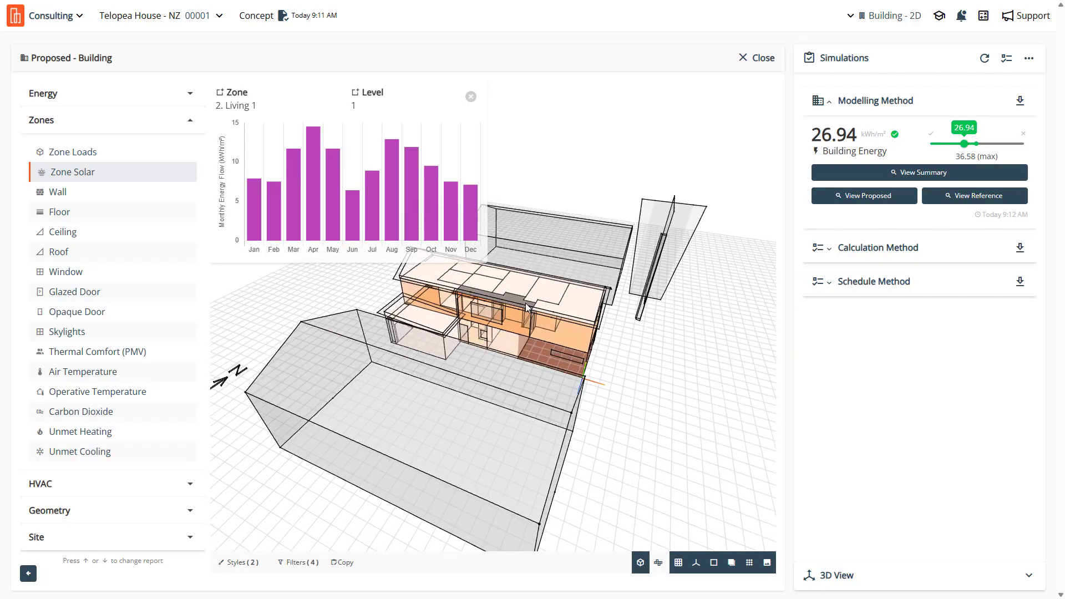
scroll(512, 386, up, 6)
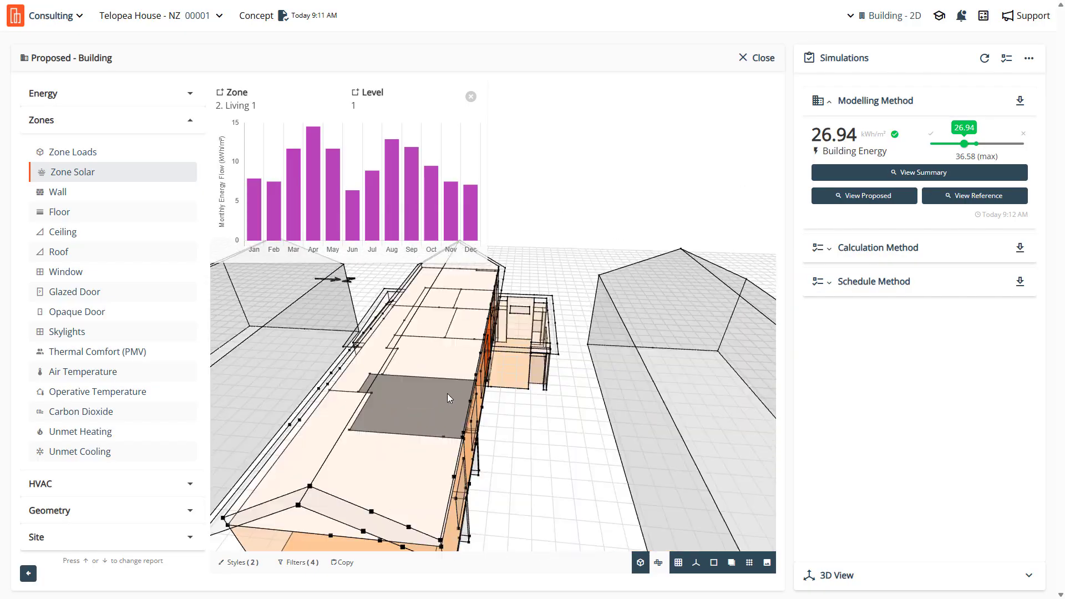
scroll(437, 358, down, 10)
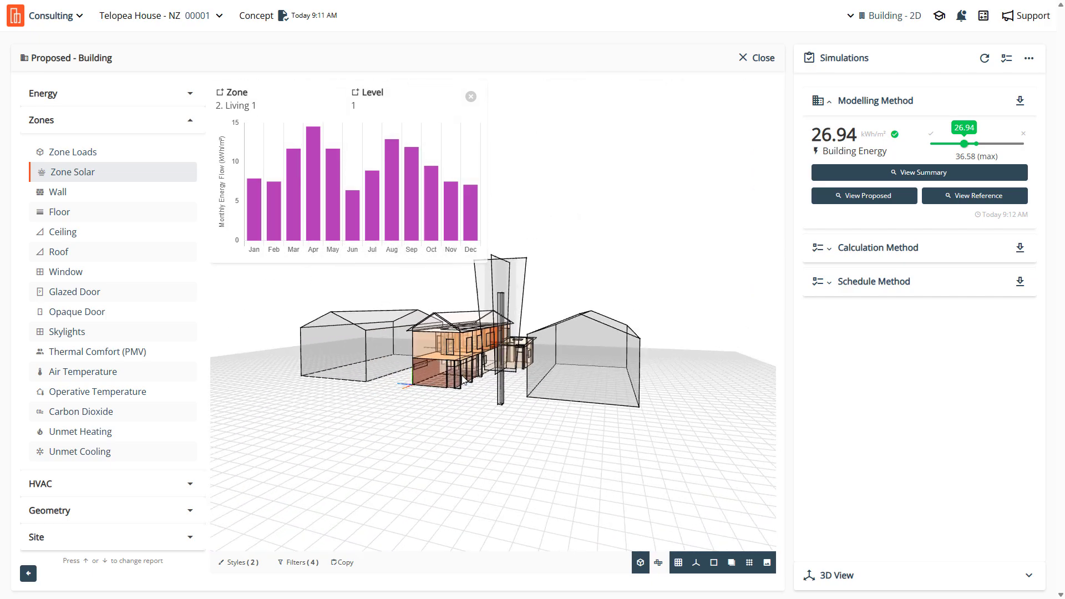
drag(440, 366, 334, 409)
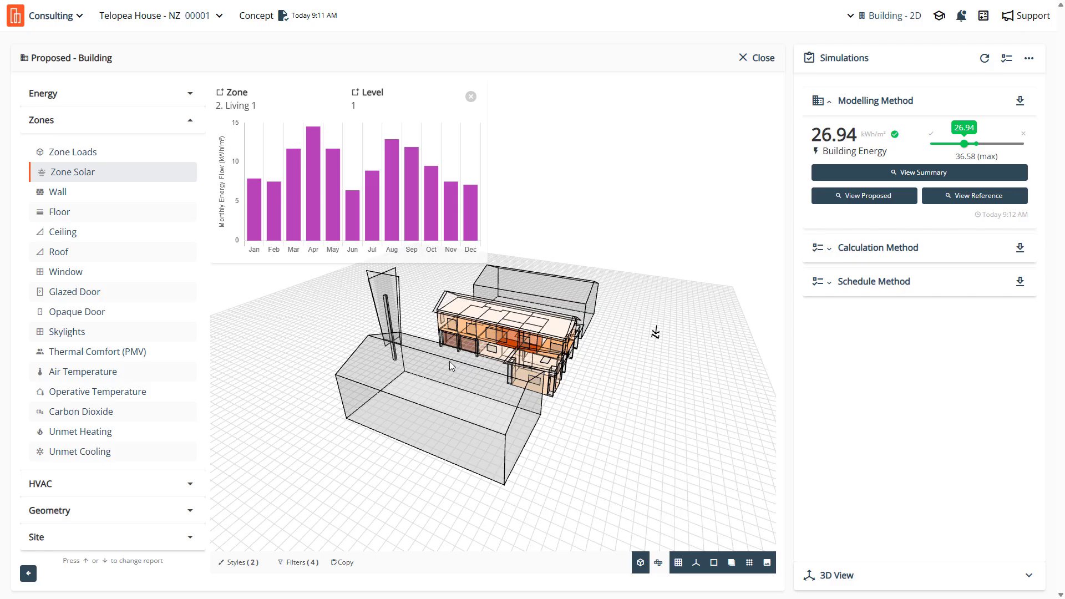
drag(449, 361, 536, 363)
scroll(432, 364, up, 4)
scroll(431, 364, up, 7)
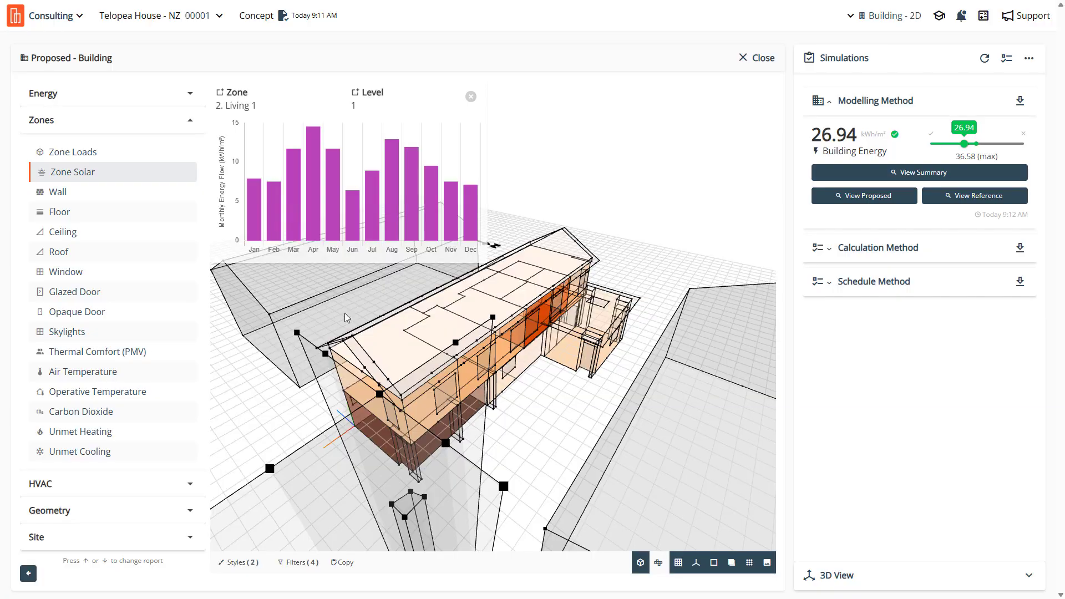
View the proposed building's Wall report and its Floor report with heat gains and losses
click(90, 195)
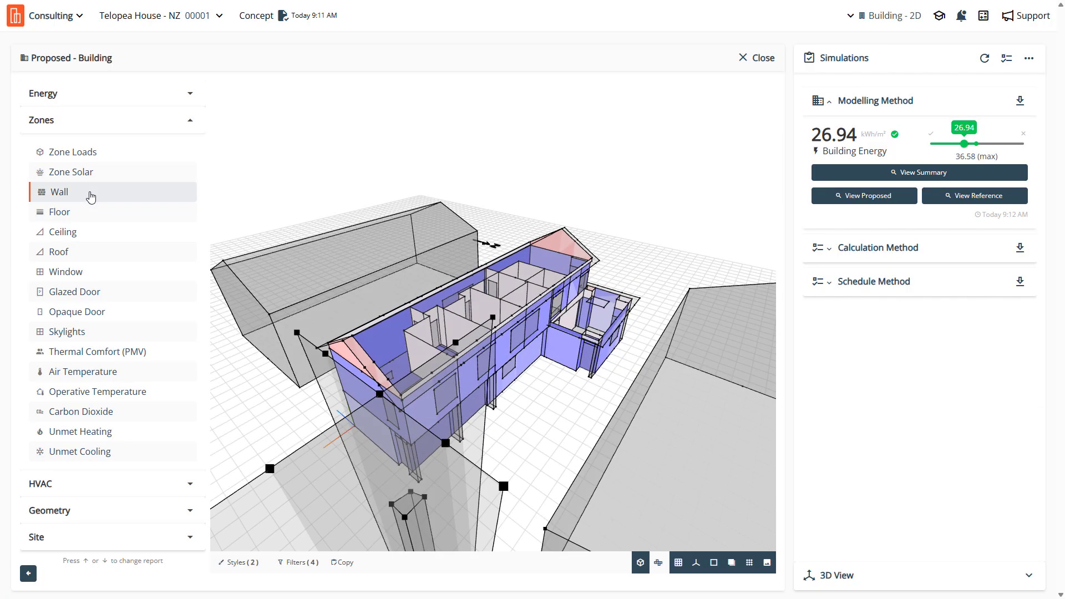
click(82, 217)
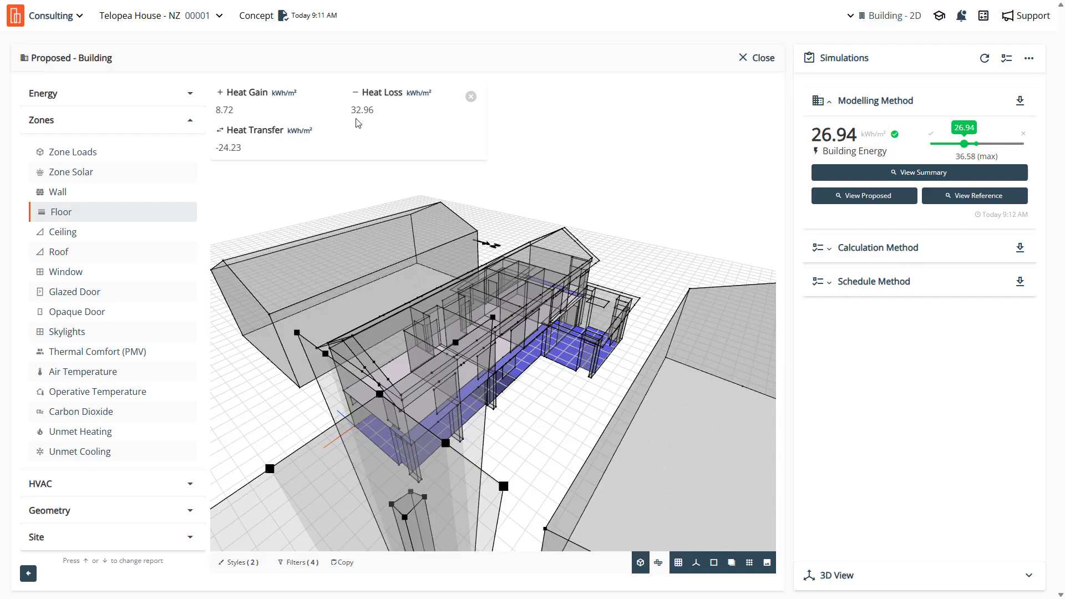
Examine the heat gain, heat loss and transmitted solar of a level 1 window, and view the Skylights report
click(84, 273)
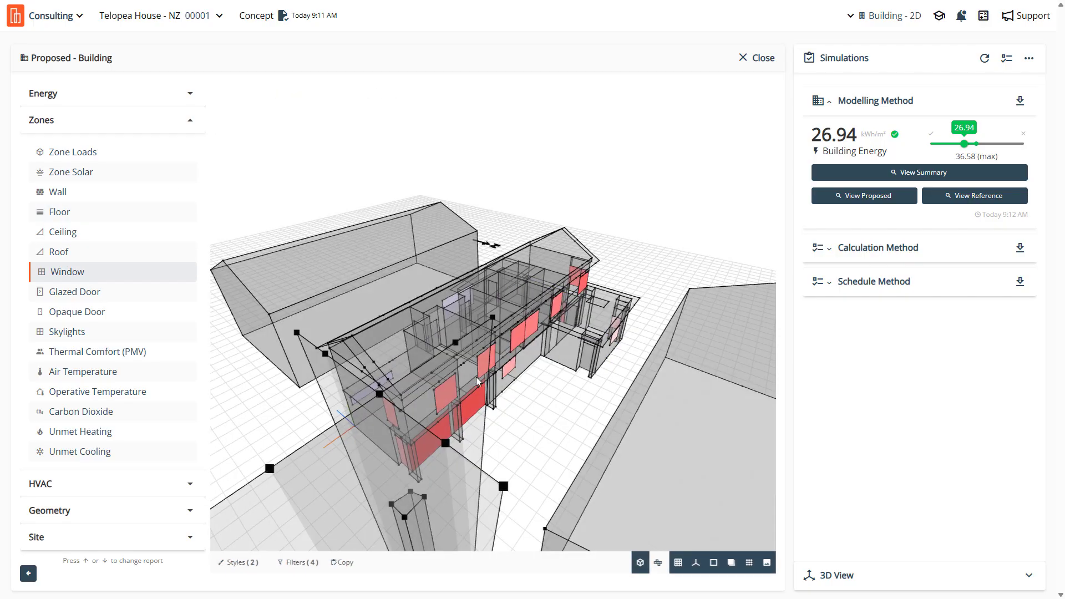
click(477, 383)
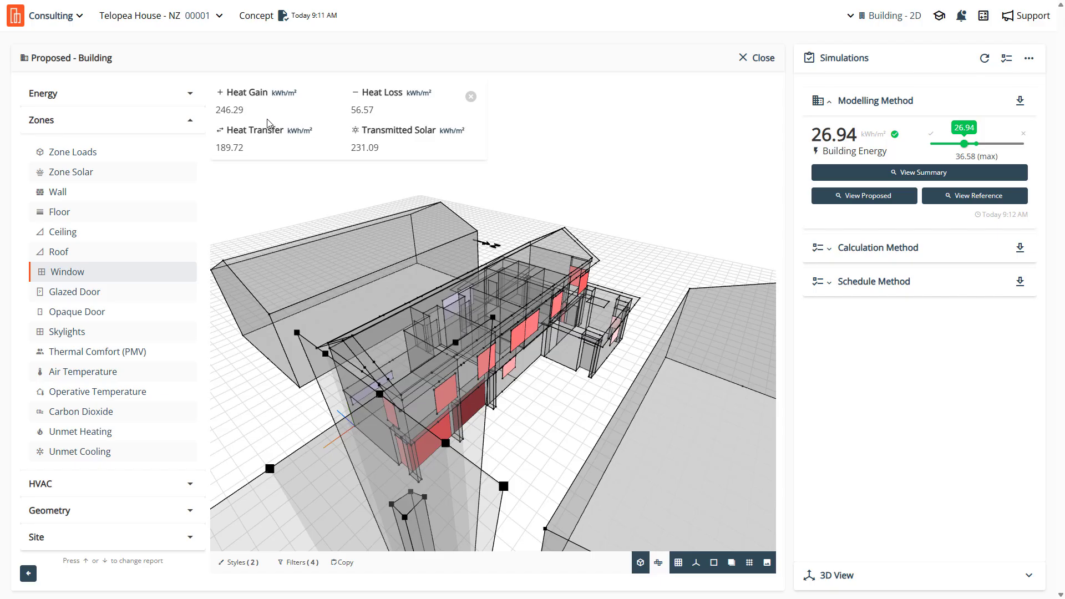
drag(246, 110, 214, 111)
drag(376, 110, 353, 109)
click(478, 407)
click(478, 407)
drag(464, 420, 413, 402)
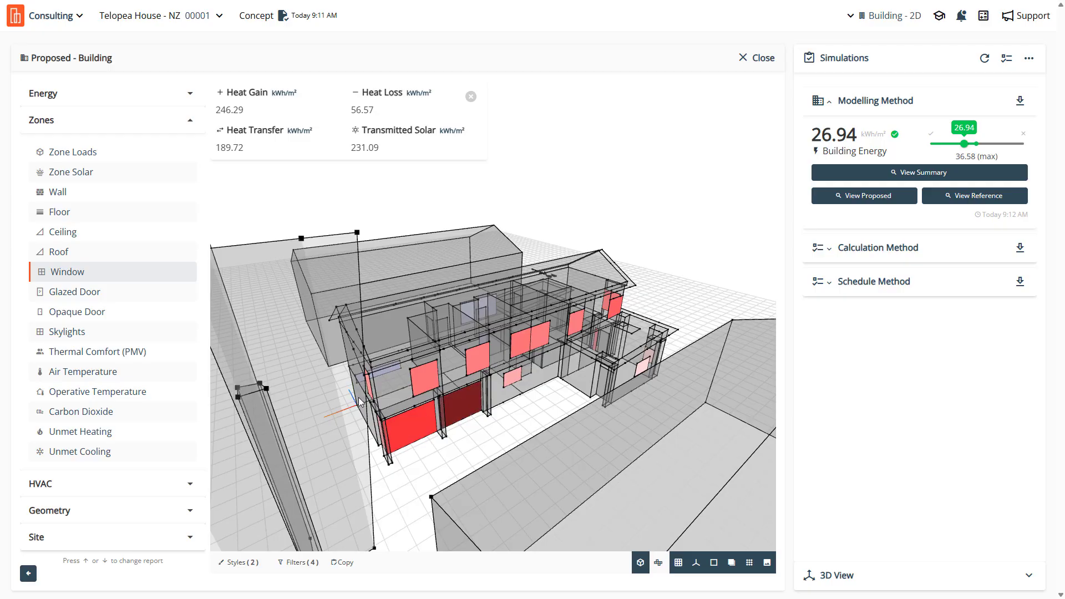
click(67, 332)
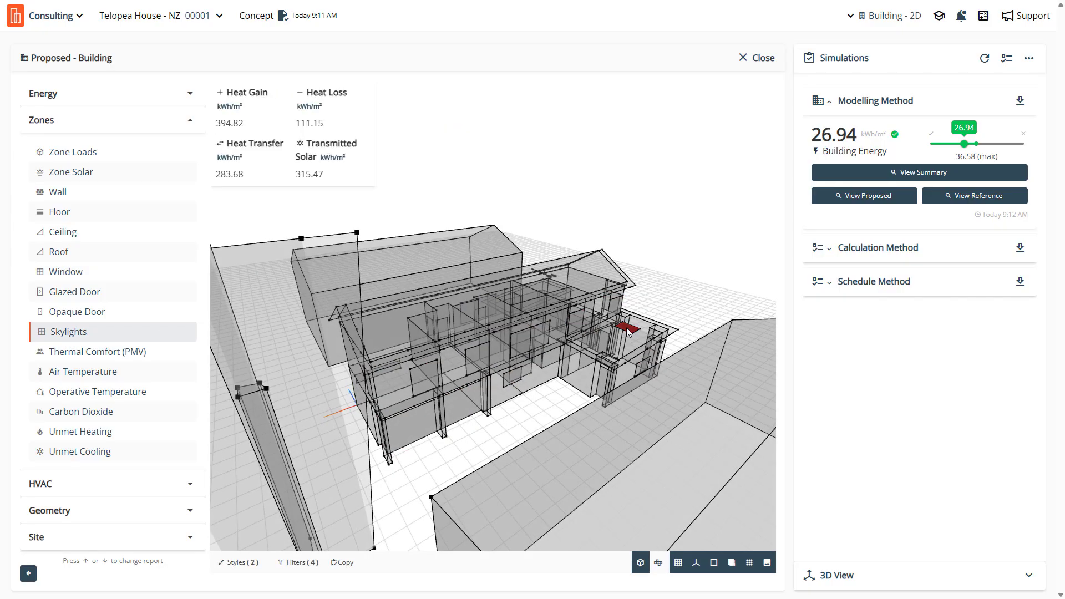
Open the Thermal Comfort (PMV) report and compare the comfort hours of Kitchen, Living 1 and Bed 4
click(114, 352)
drag(502, 436, 501, 437)
click(513, 386)
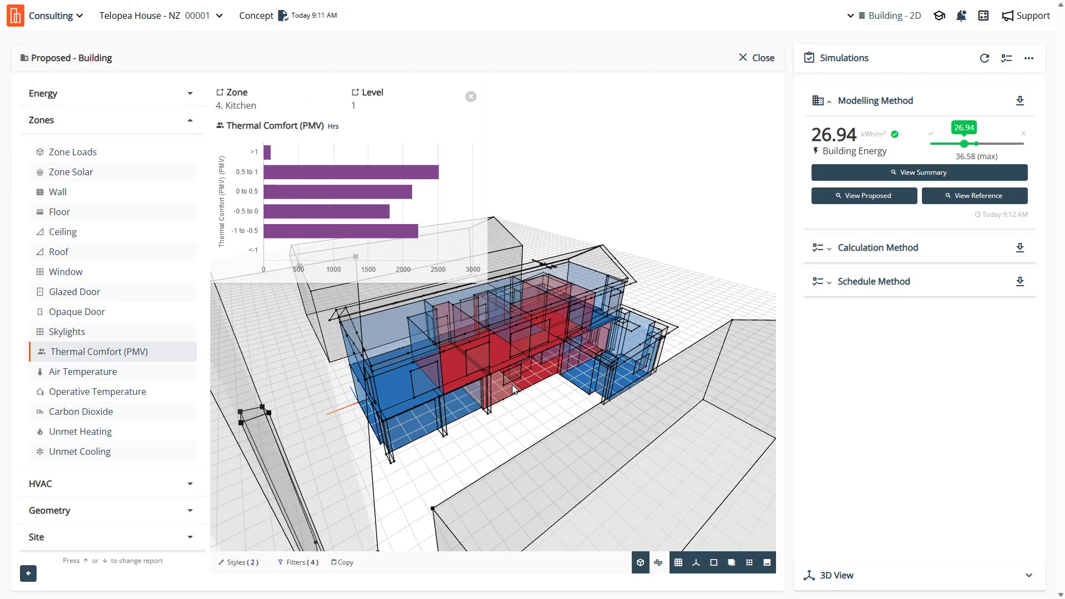
click(450, 415)
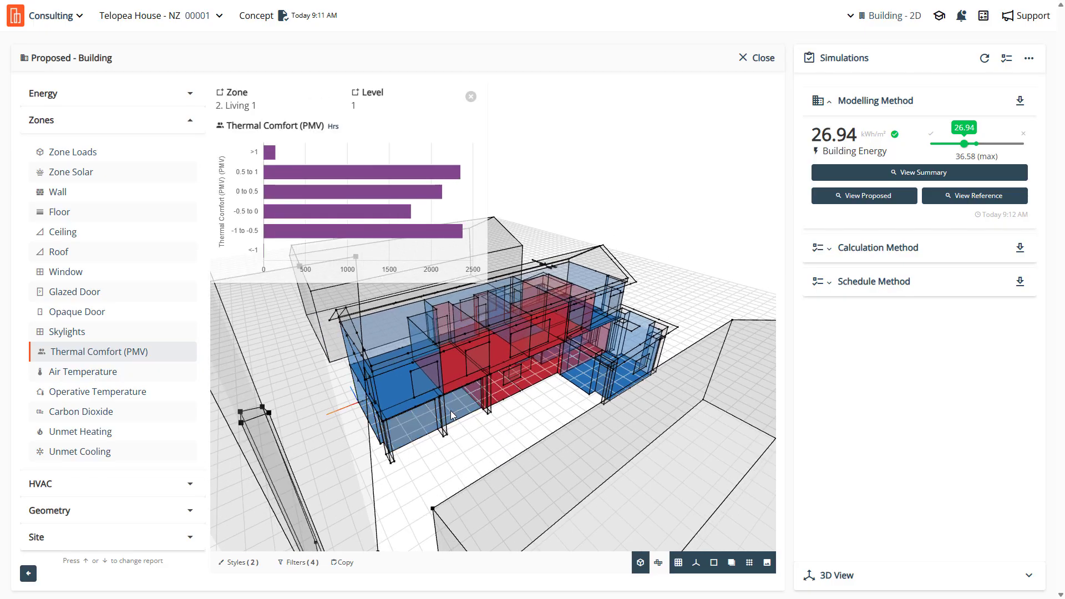
click(396, 381)
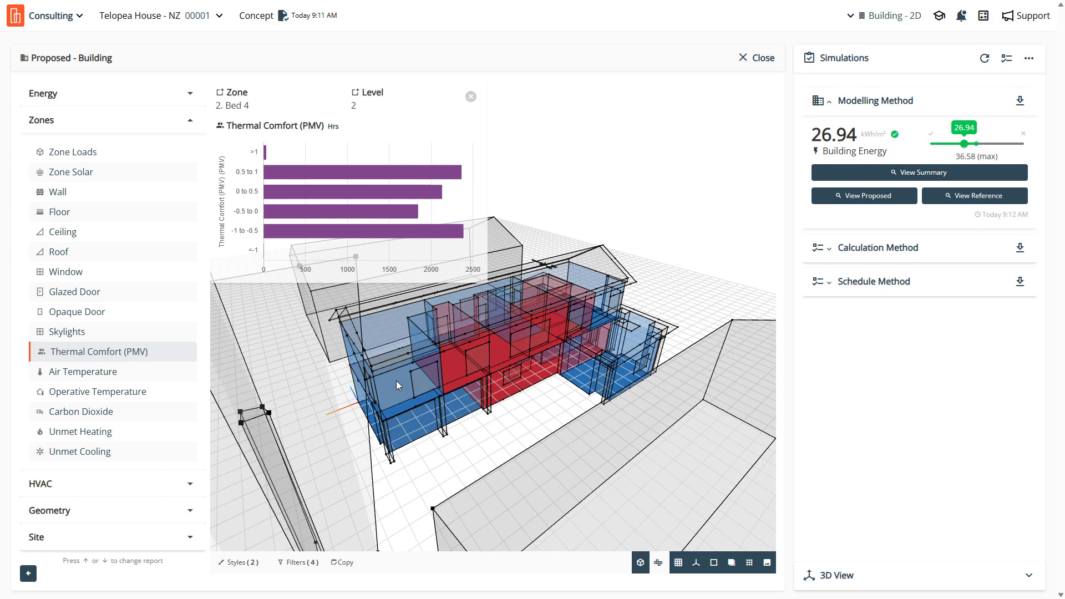
Compare the Operative Temperature hours of Living 1, Kitchen and Living Space 2, and open the Carbon Dioxide report
click(84, 398)
click(438, 419)
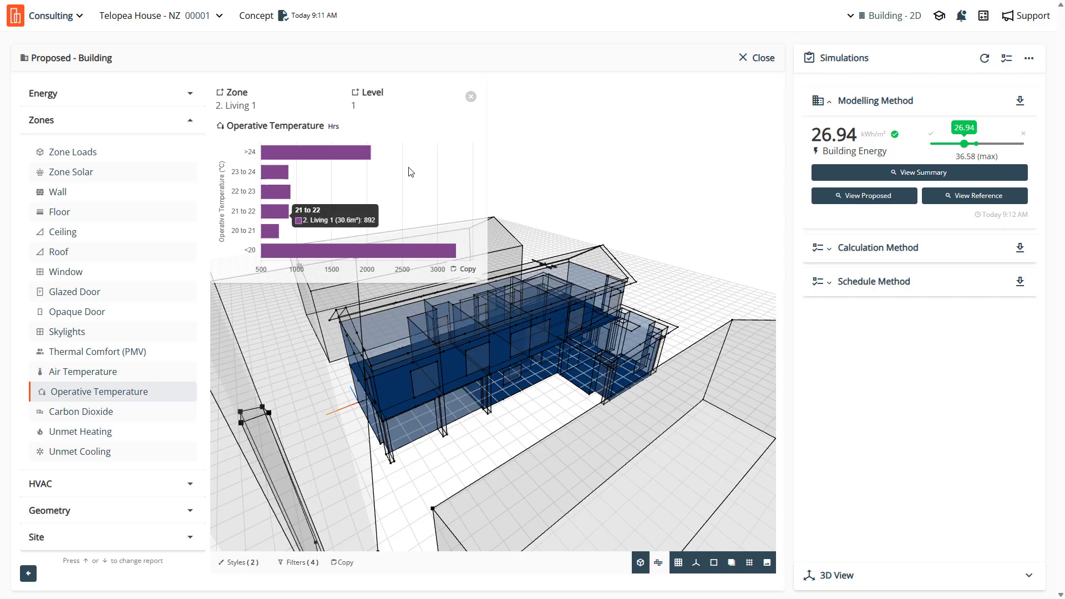
click(514, 391)
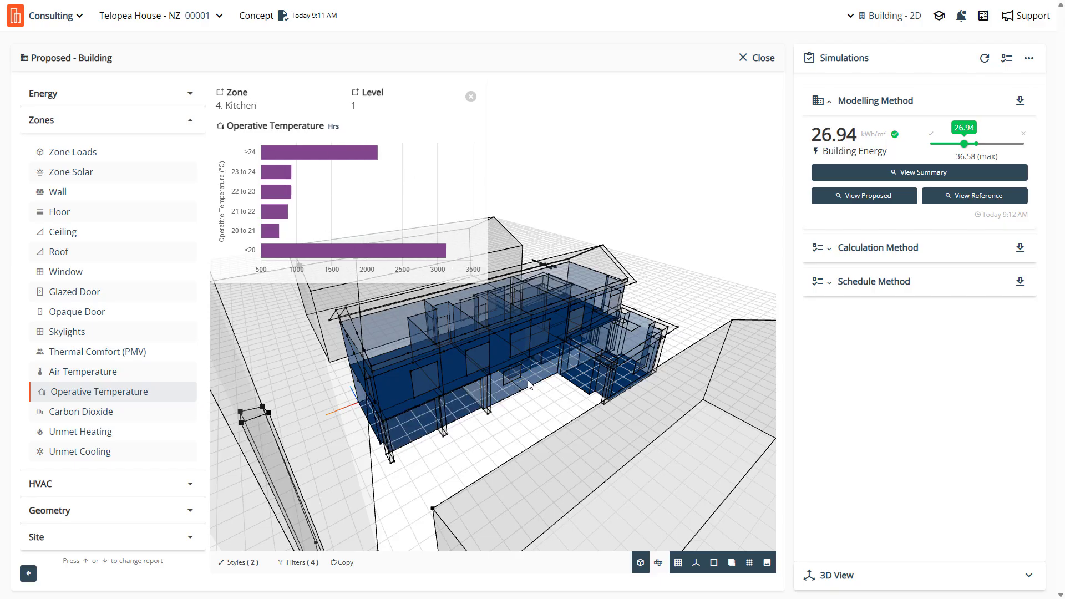
click(426, 390)
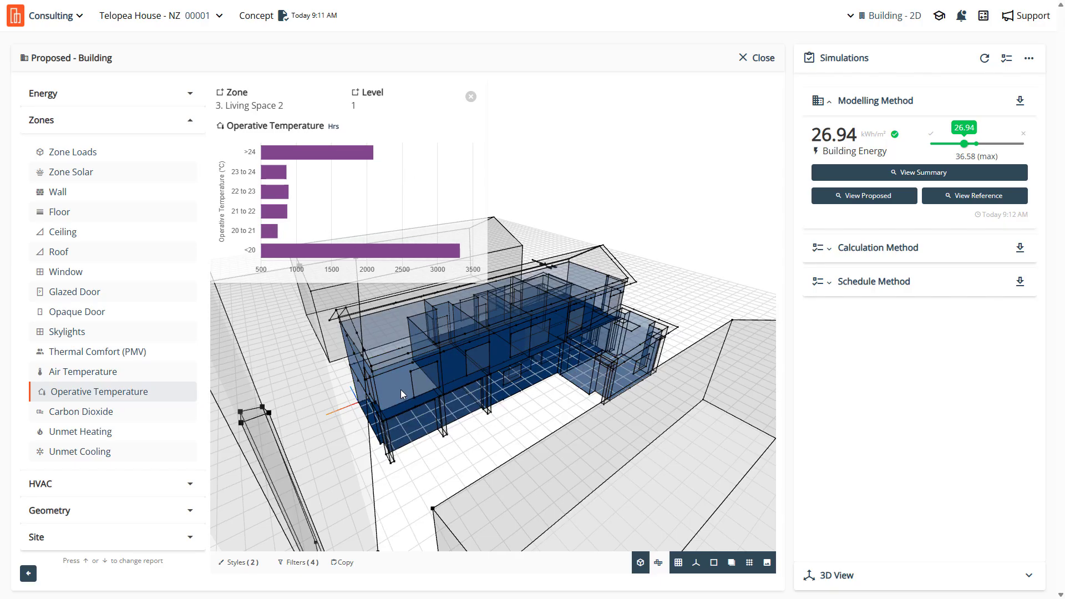
click(398, 388)
click(401, 429)
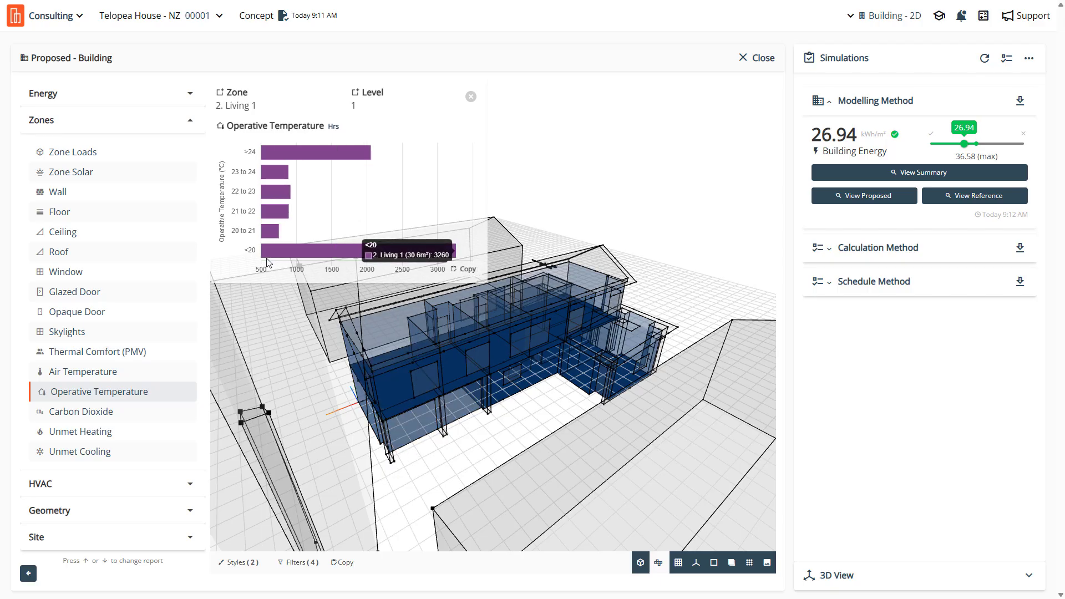
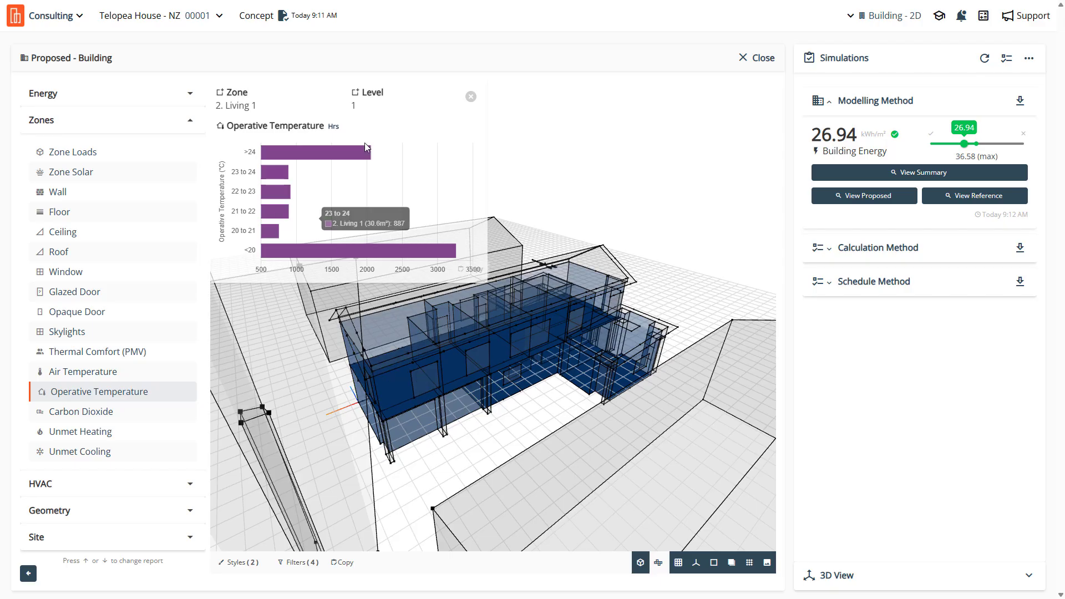
mouse_move(311, 254)
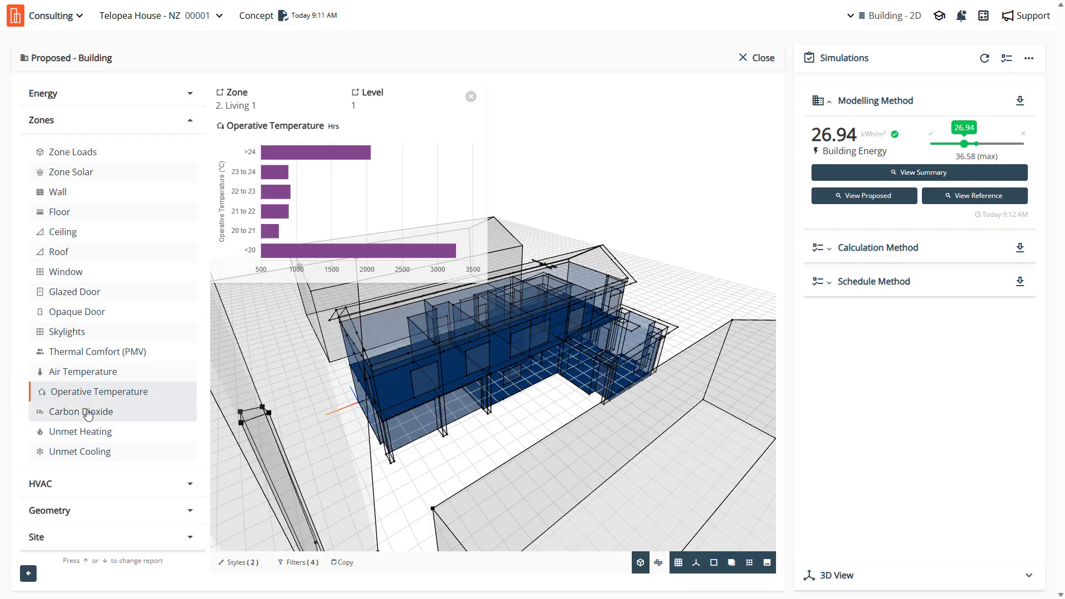
key(Down)
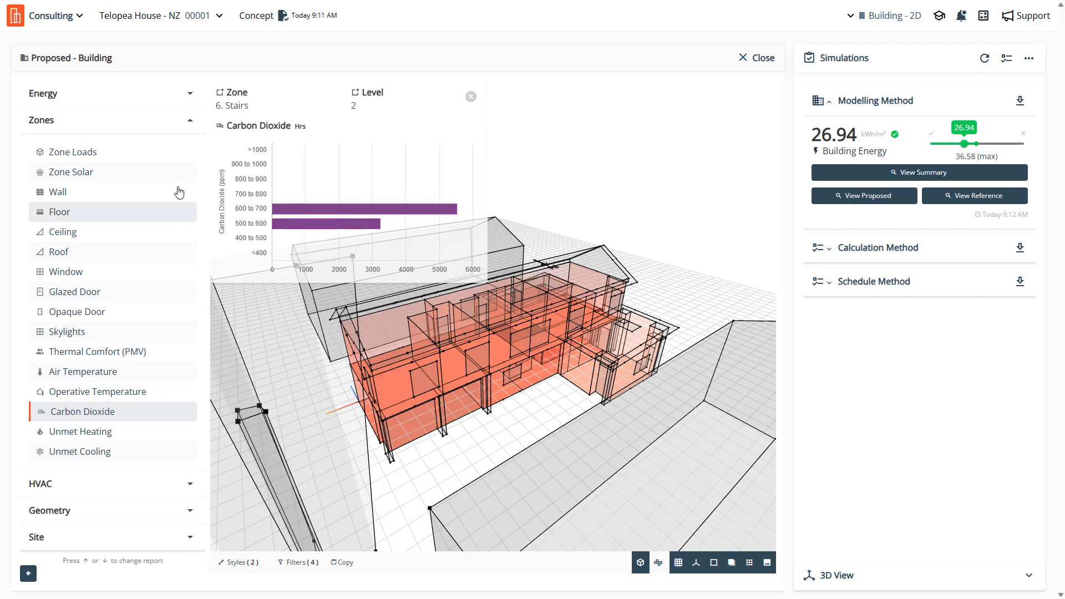
Open the proposed building's energy summary and check its copy options, choosing As Image, and cancel without copying
click(129, 98)
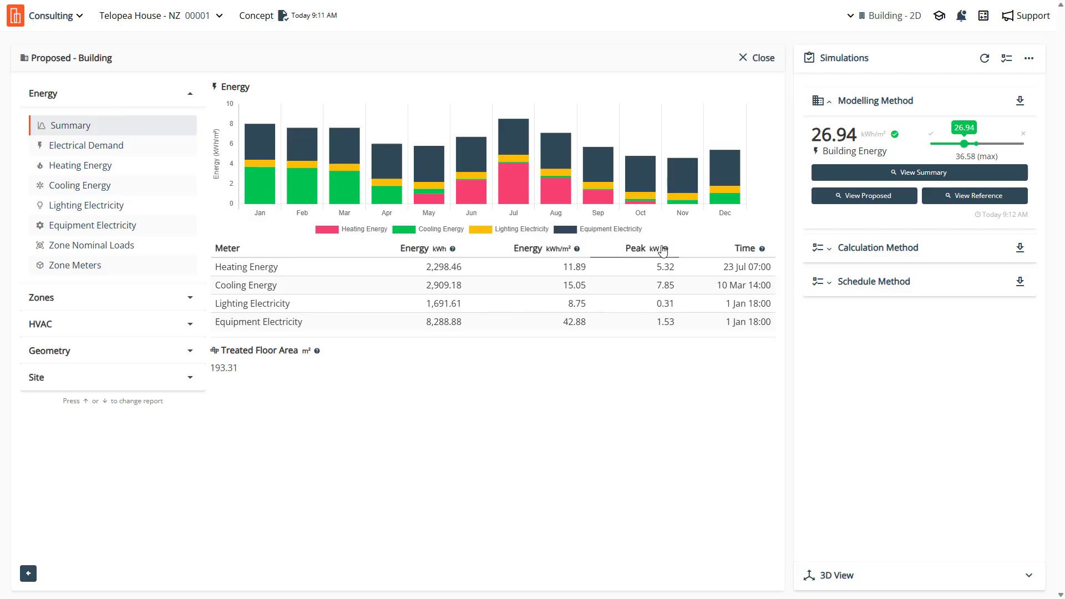
click(755, 230)
click(574, 282)
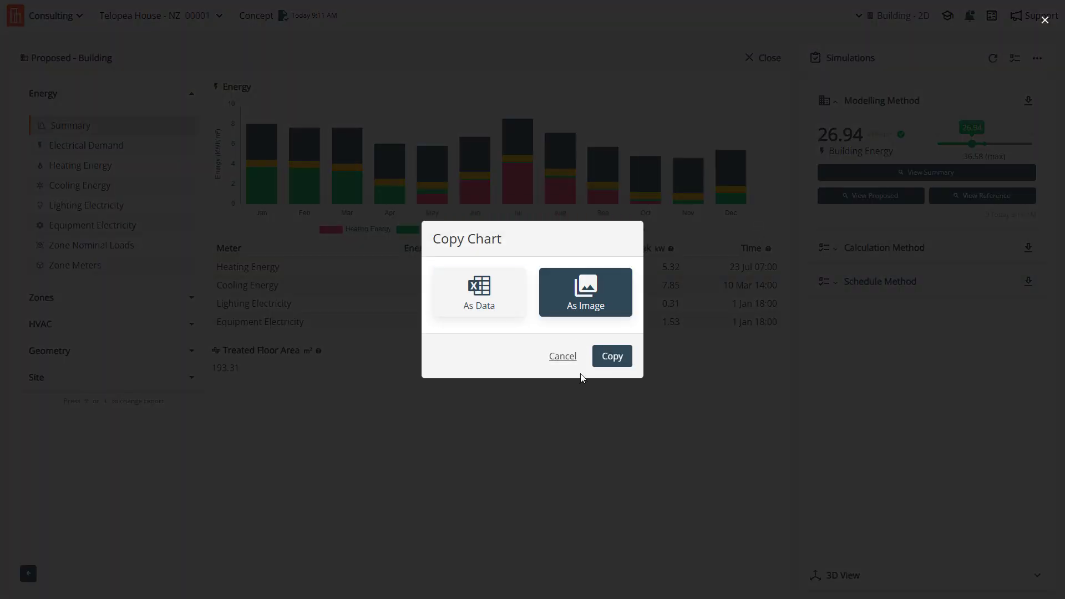
click(555, 356)
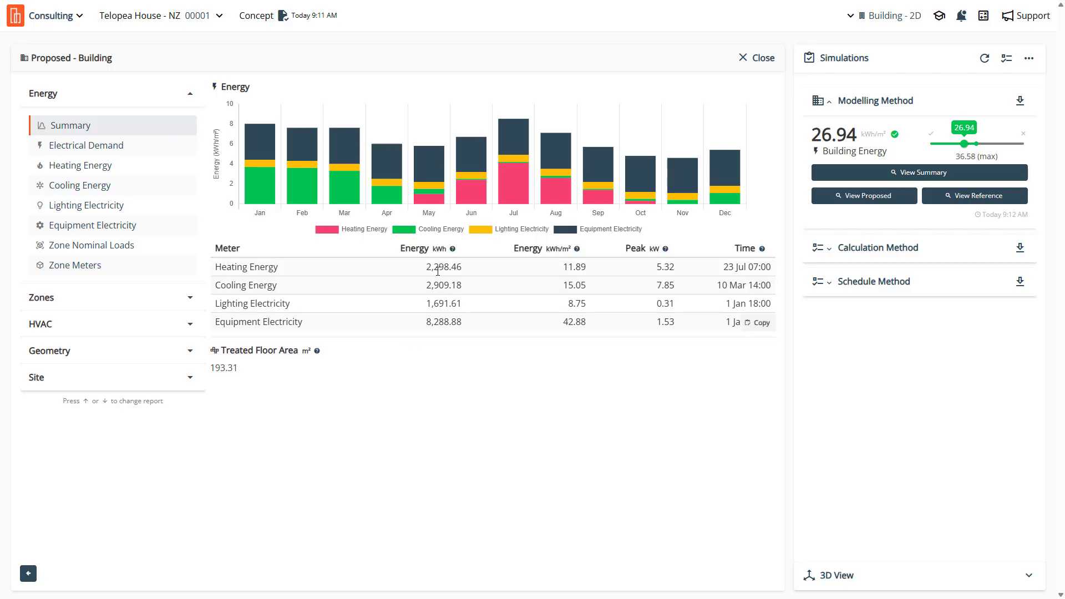
Switch between the reference and proposed building reports to compare their monthly energy summaries, ending on the proposed building
click(971, 197)
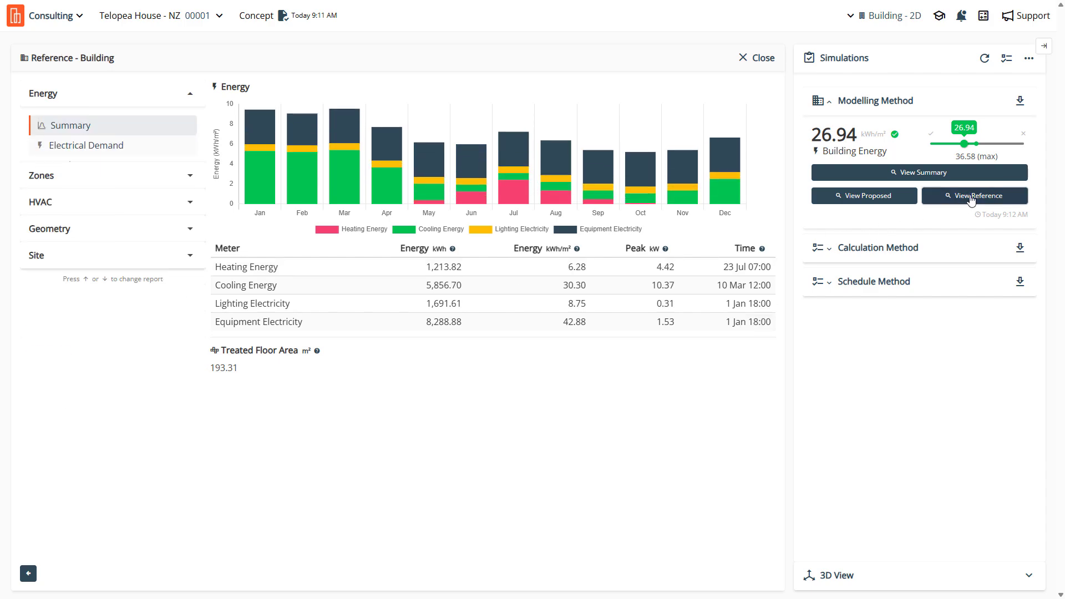
click(875, 197)
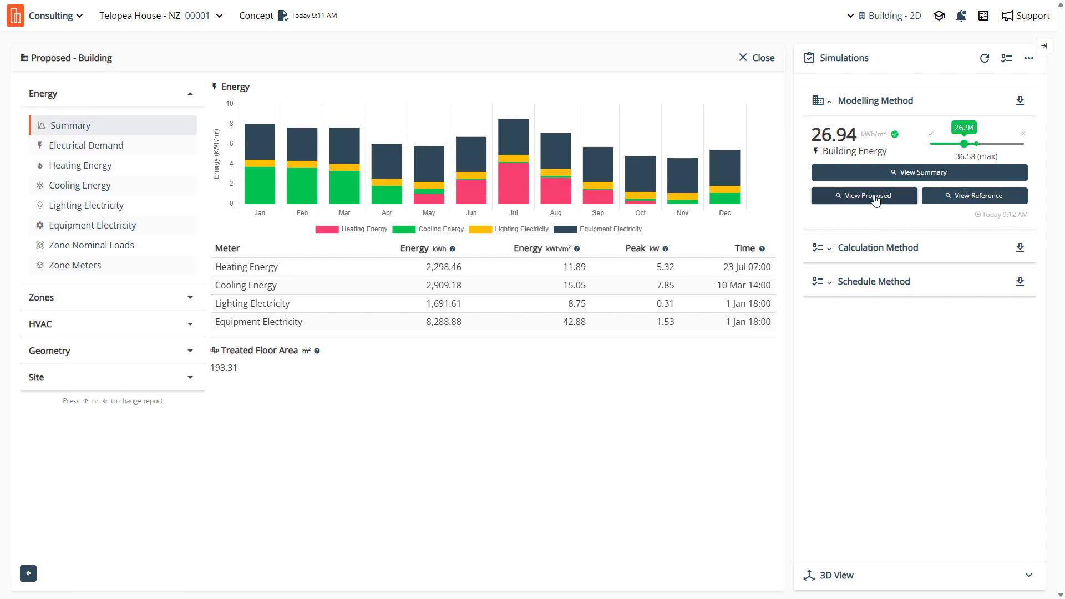
click(974, 199)
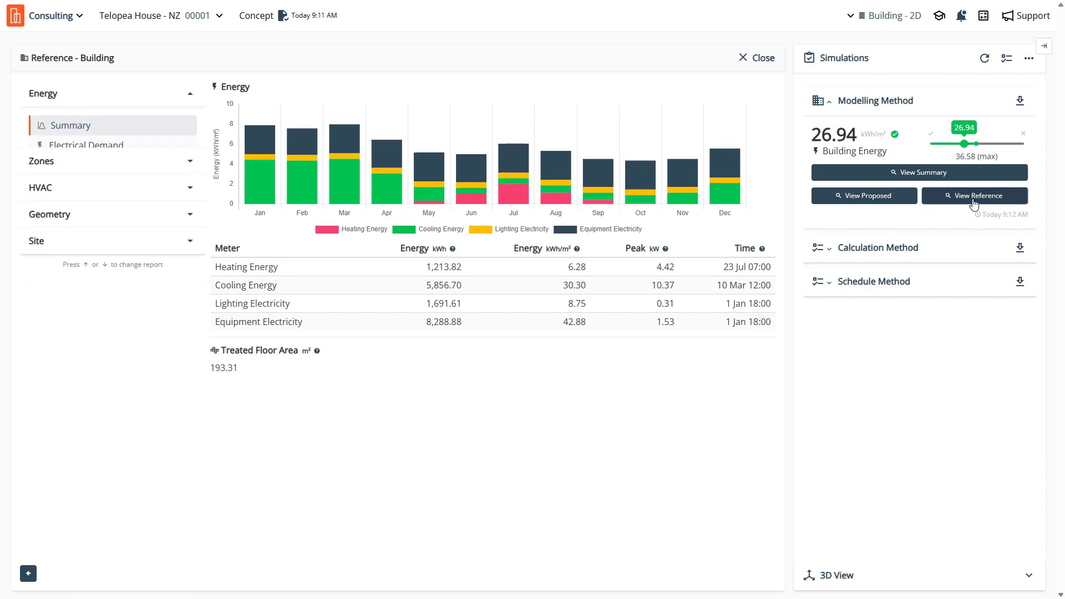
click(879, 201)
click(962, 197)
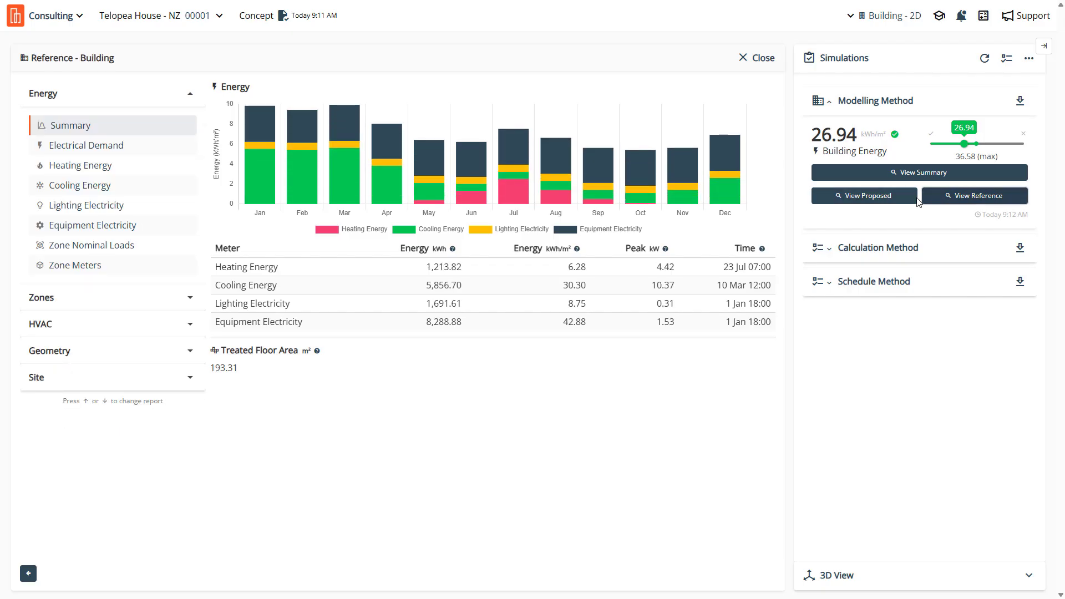
click(859, 199)
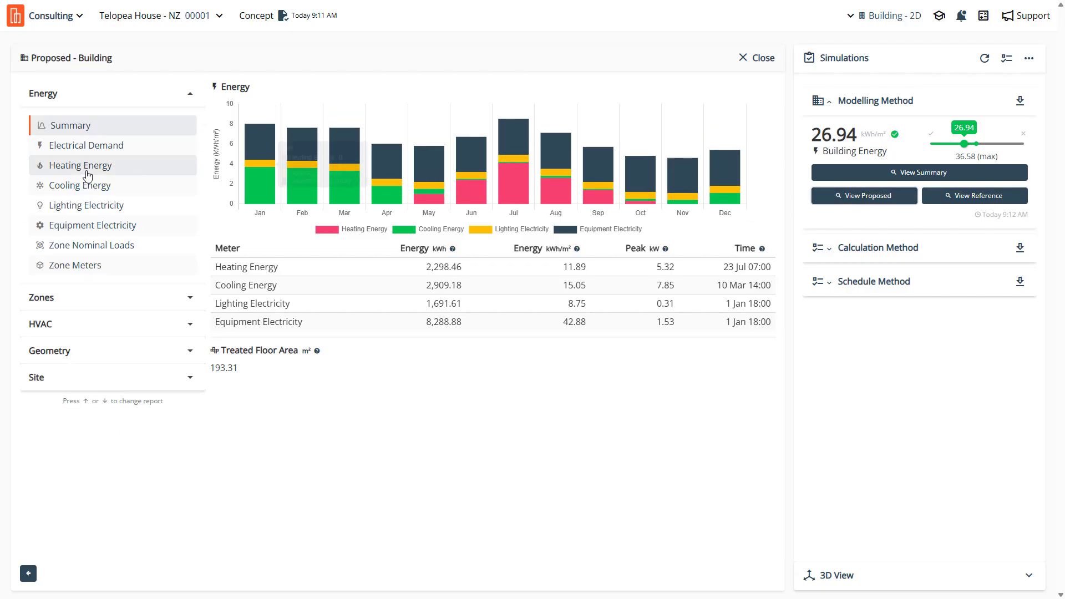
Review the proposed building's Electrical Demand, Heating, Cooling, Lighting, Equipment, Zone Nominal Loads and Zone Meters reports
click(99, 153)
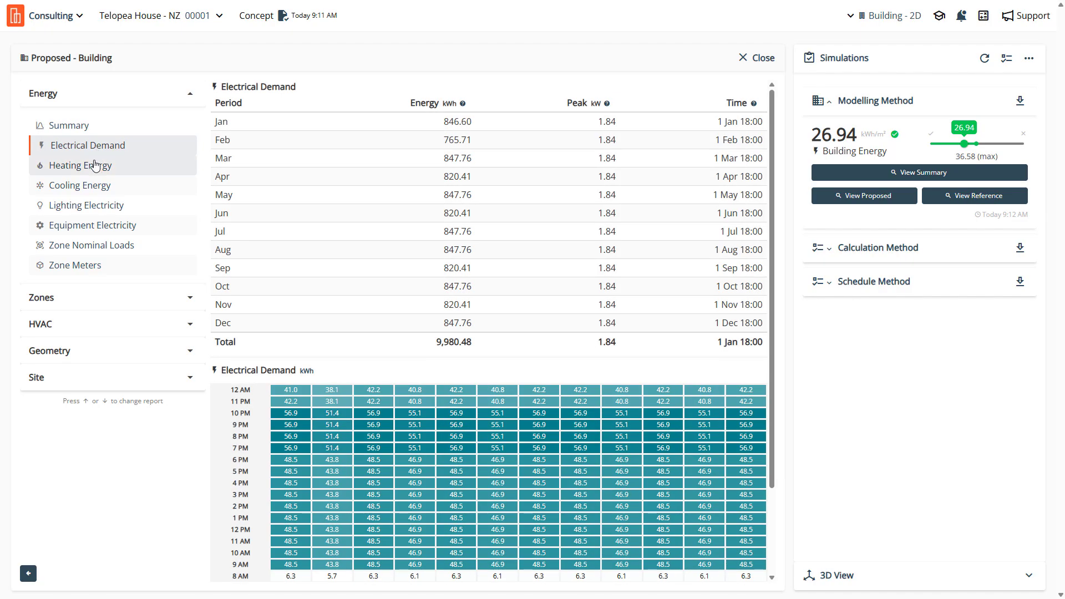
click(89, 166)
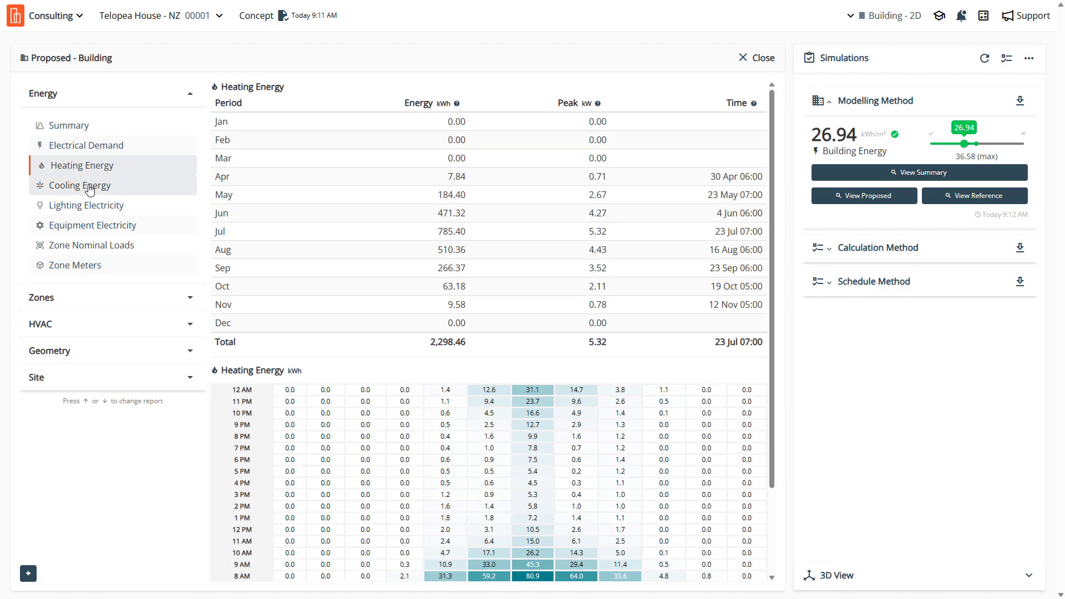
click(89, 188)
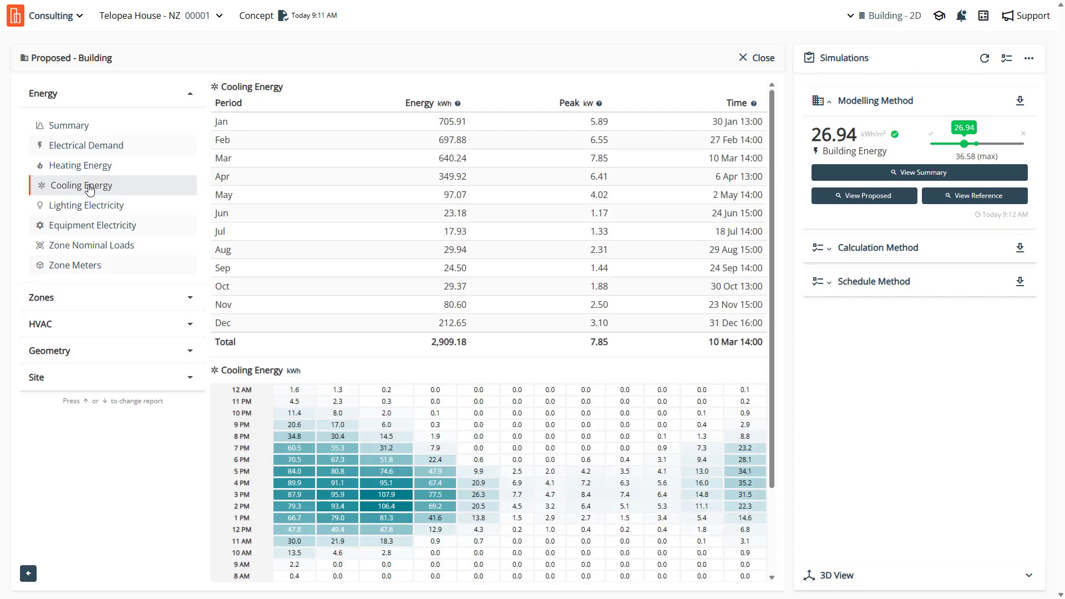
click(89, 206)
click(88, 226)
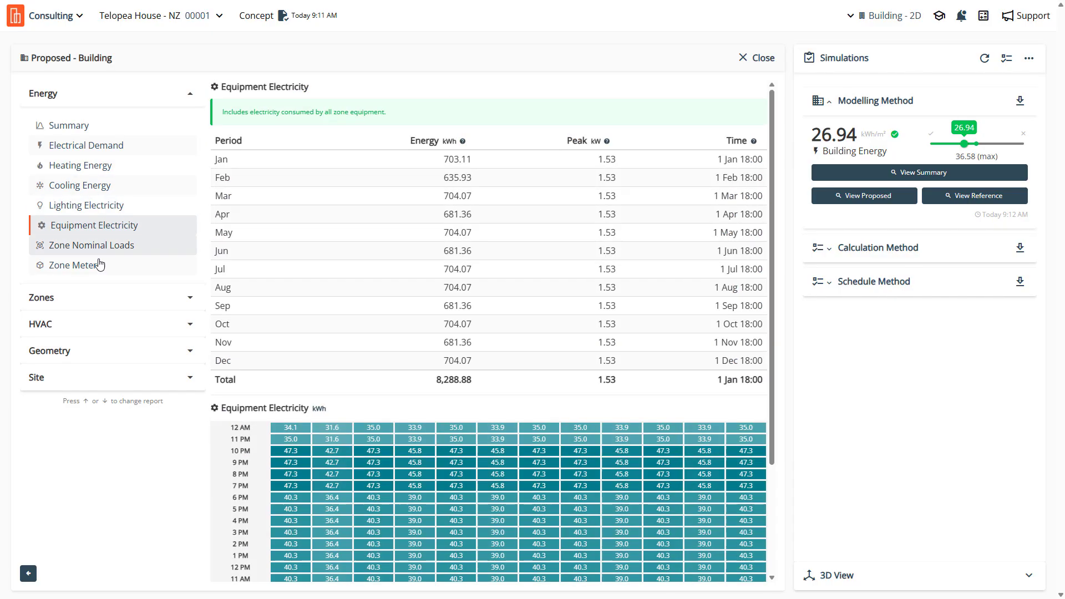
click(100, 246)
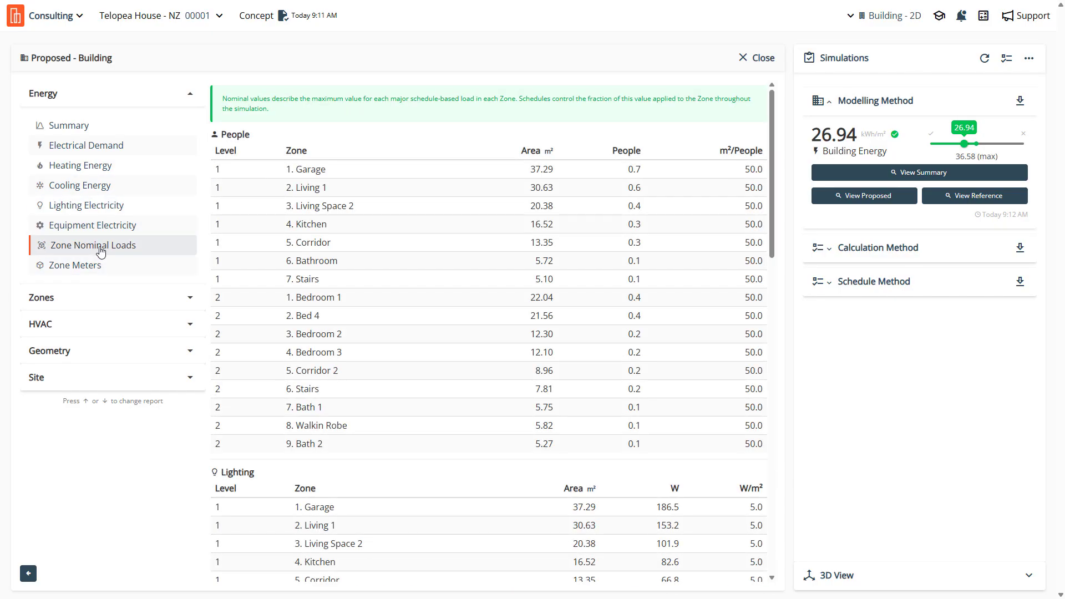
click(92, 267)
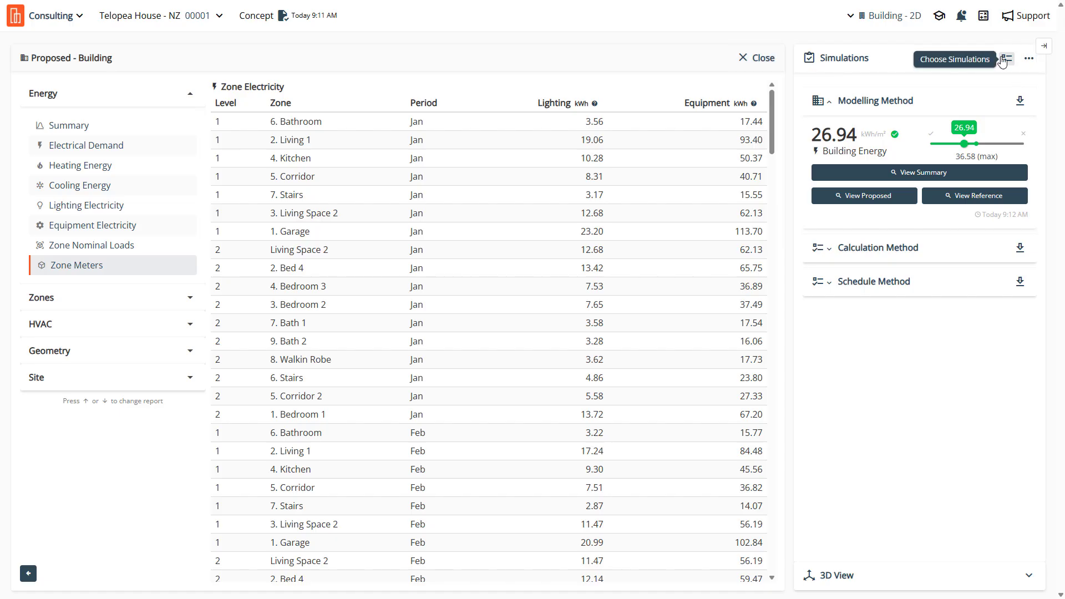
Check the download options of the Schedule Method and the Calculation Method
click(1029, 58)
click(1006, 287)
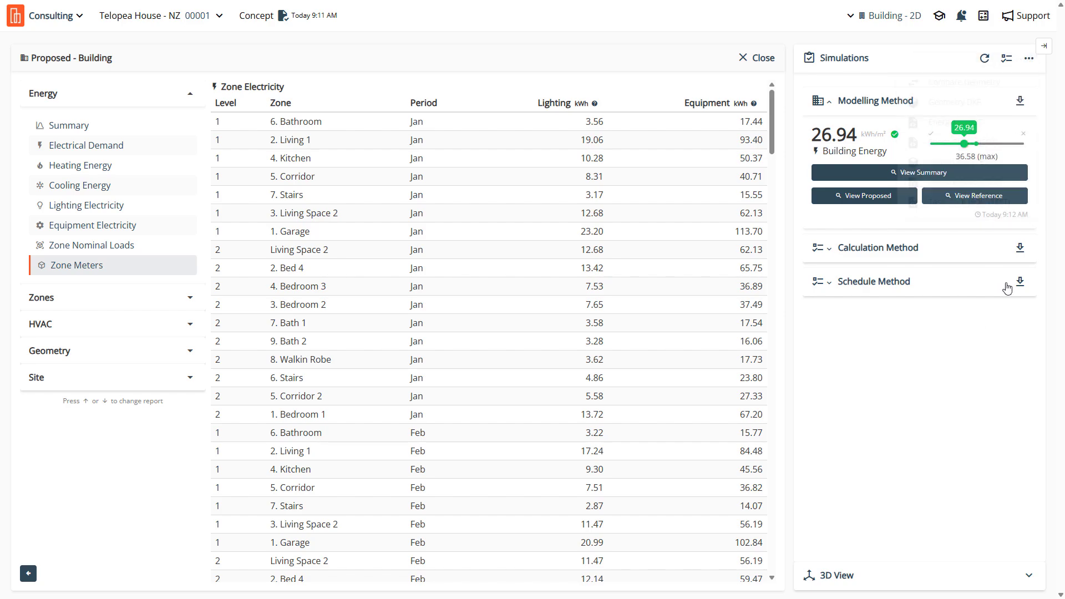
click(1019, 283)
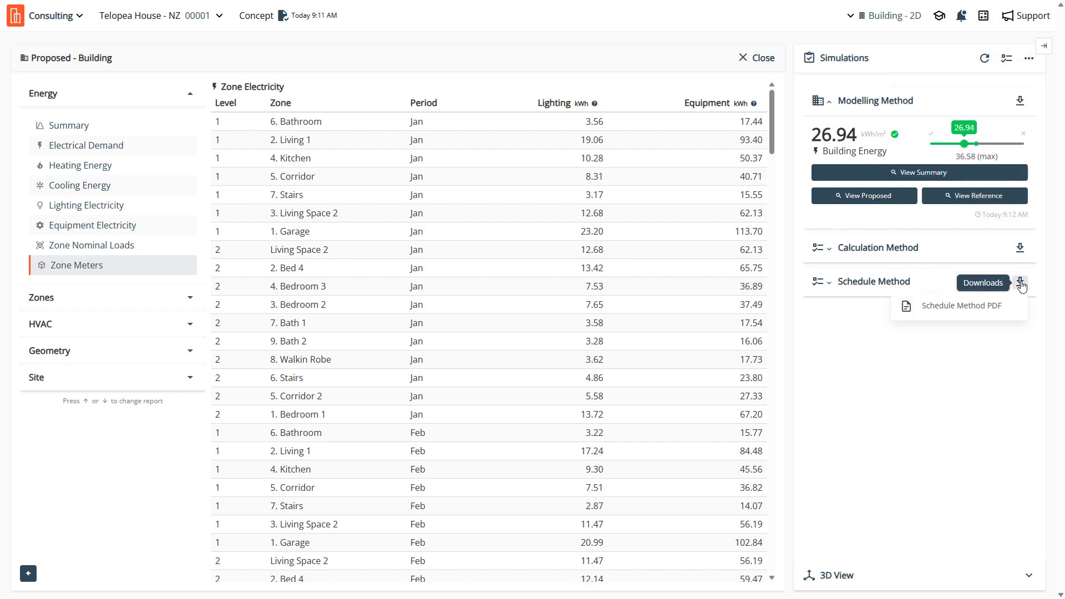
click(1019, 248)
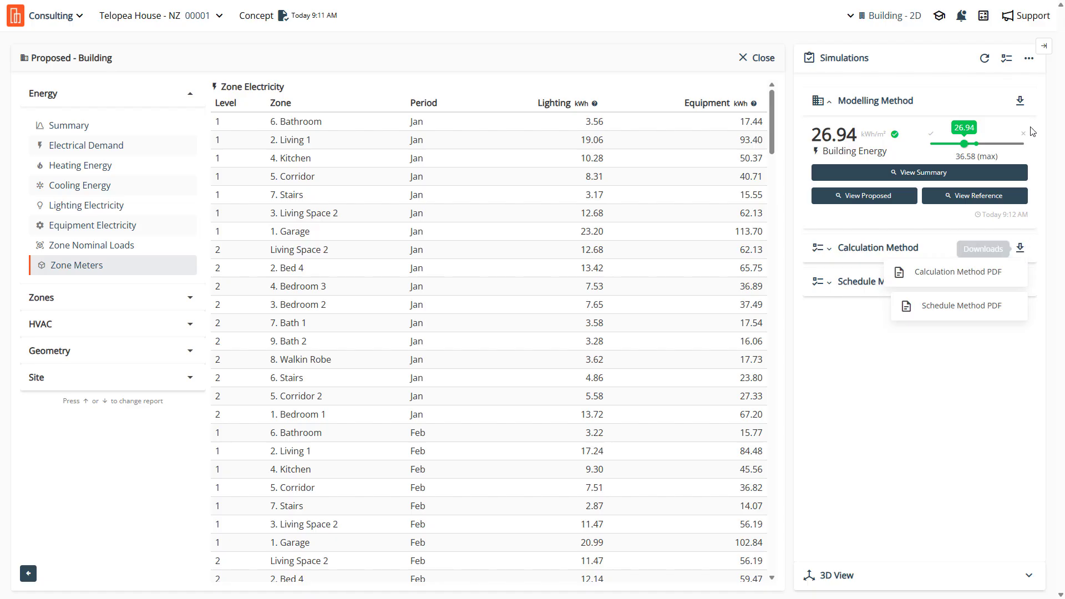
Open the Modelling Method PDF export and check the available themes without selecting one
click(1019, 101)
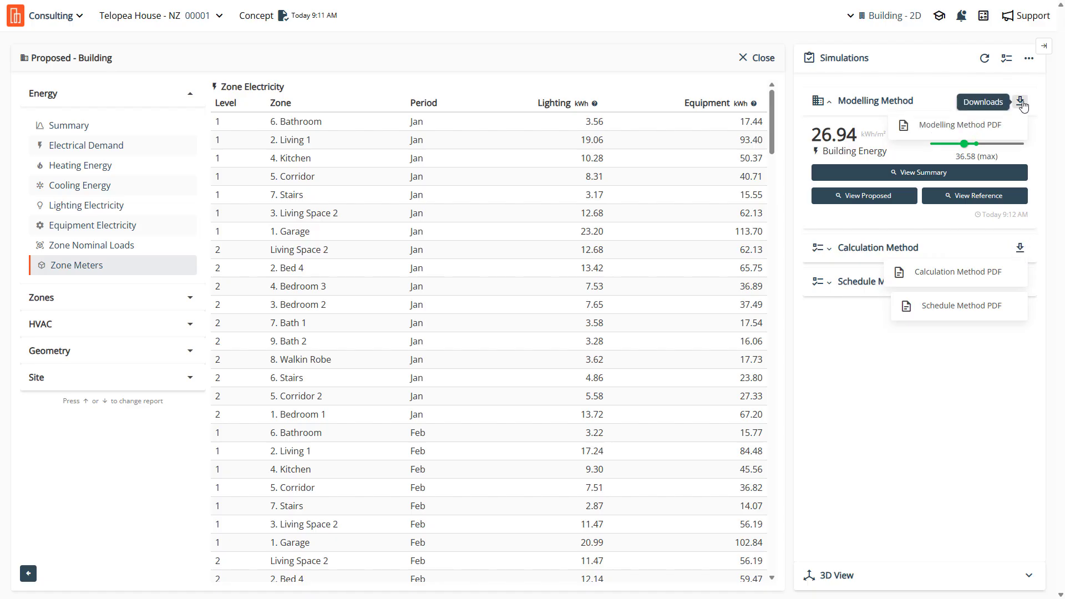
click(968, 127)
click(520, 277)
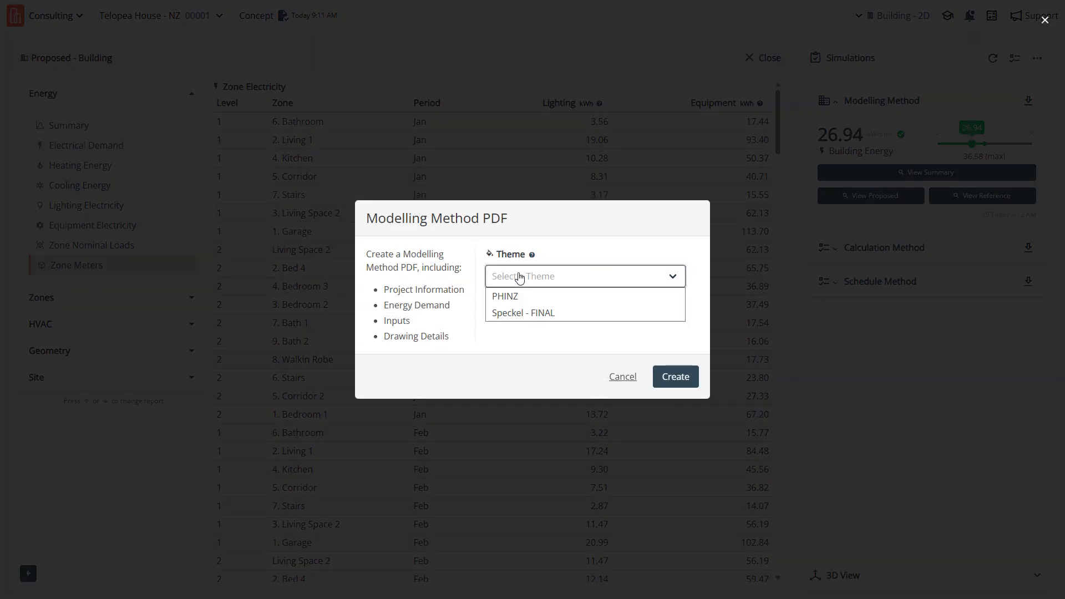
click(549, 248)
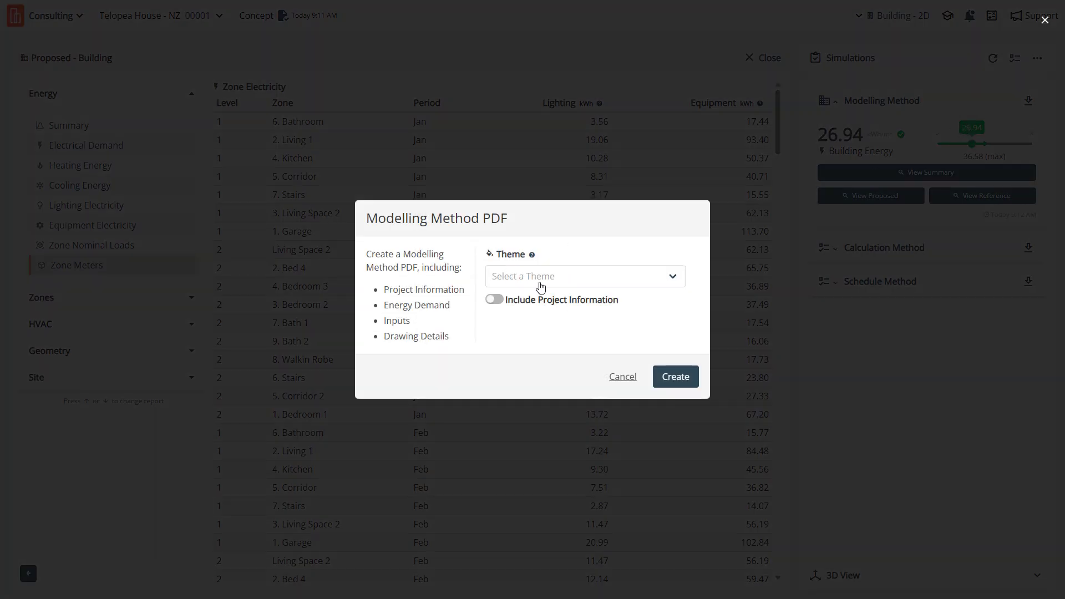
Turn on Include Project Information to review its fields, and switch the option off again
click(493, 300)
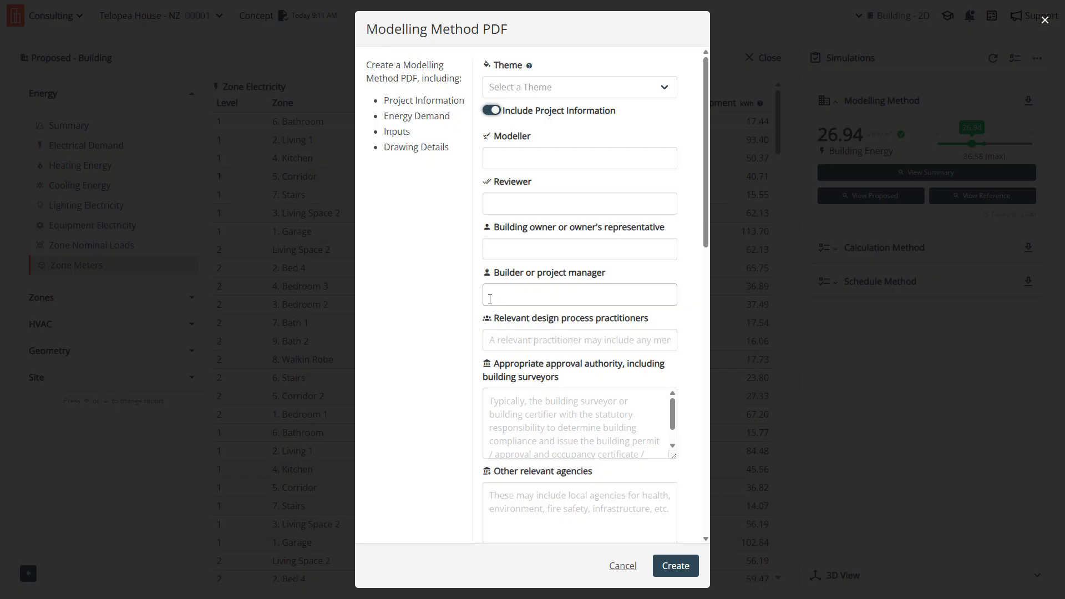
scroll(598, 411, down, 2)
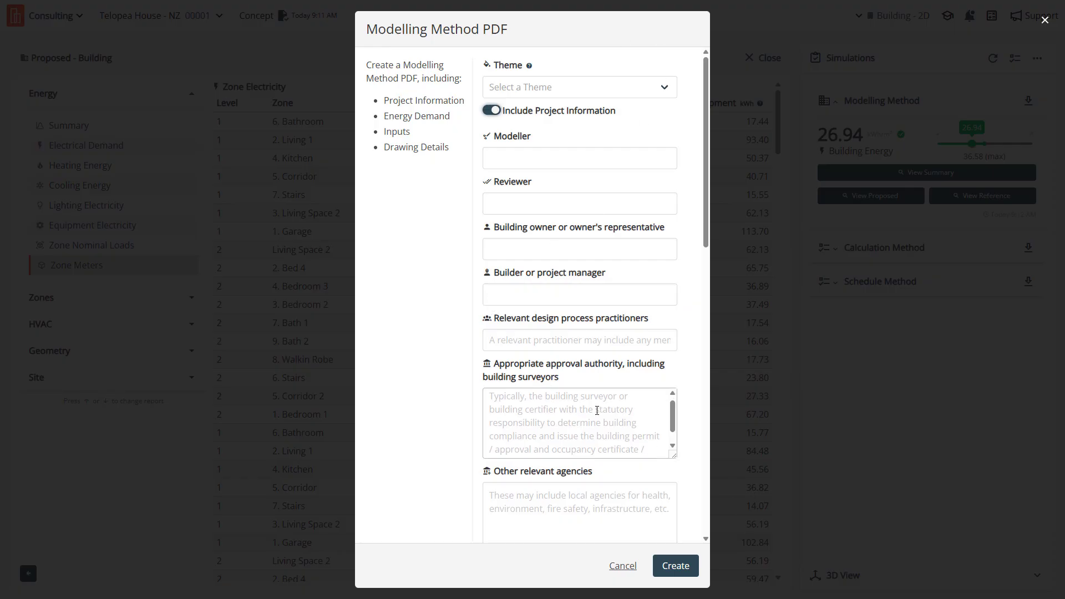
scroll(598, 411, up, 2)
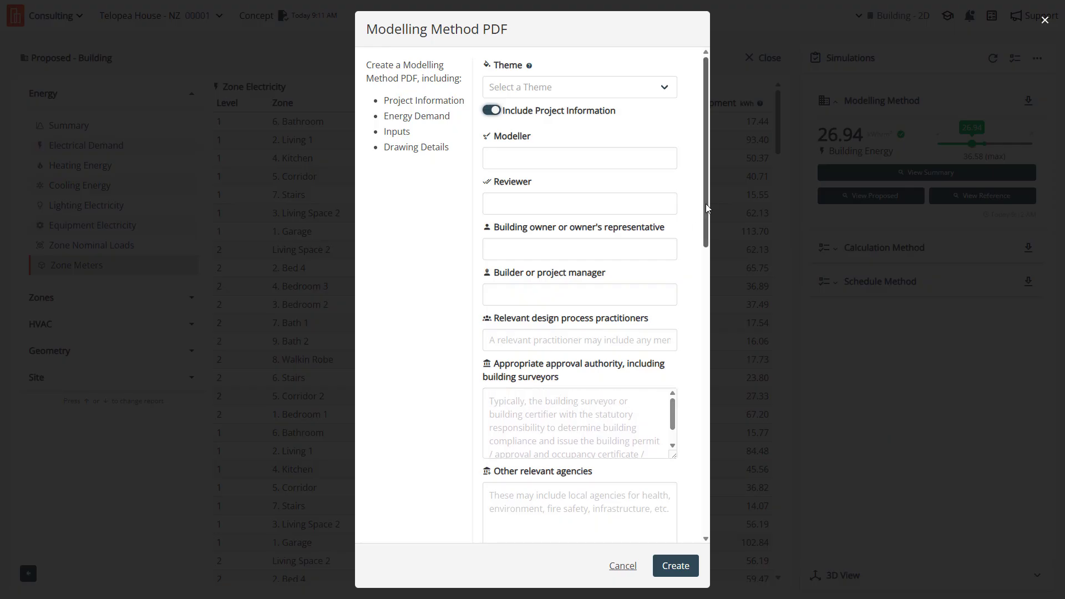
mouse_move(708, 207)
mouse_down()
mouse_move(703, 454)
mouse_move(702, 188)
mouse_up()
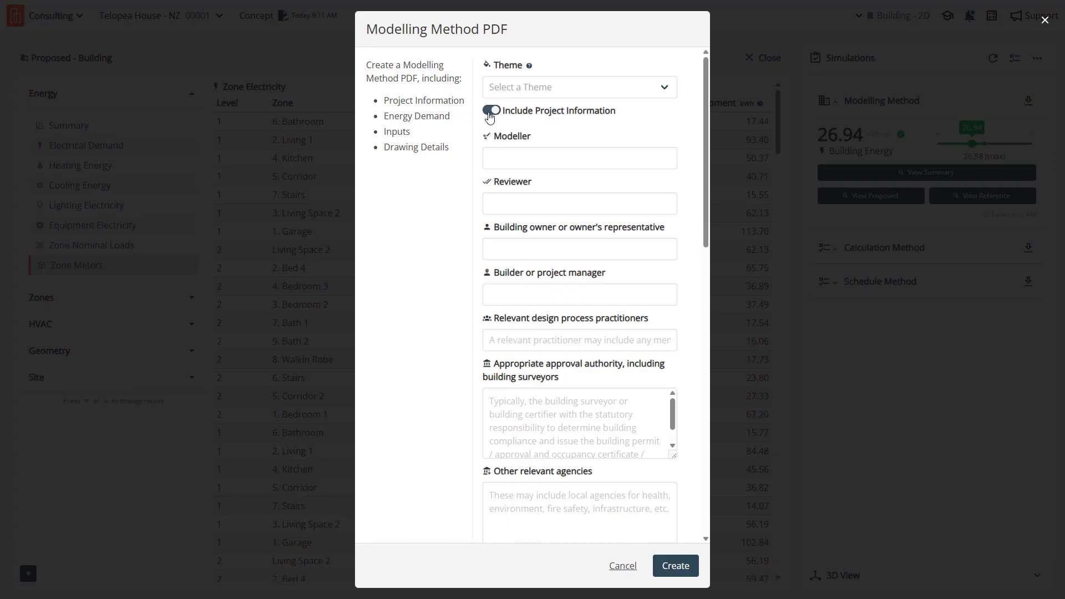
click(491, 110)
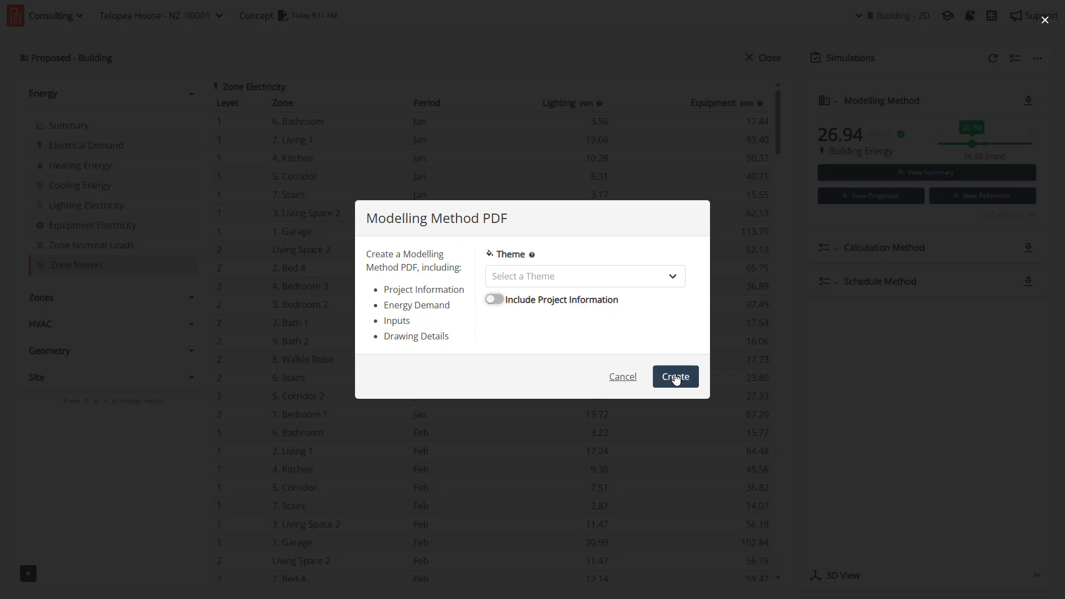
Create the Modelling Method PDF without a theme or project information, and view its cover page in full
click(676, 377)
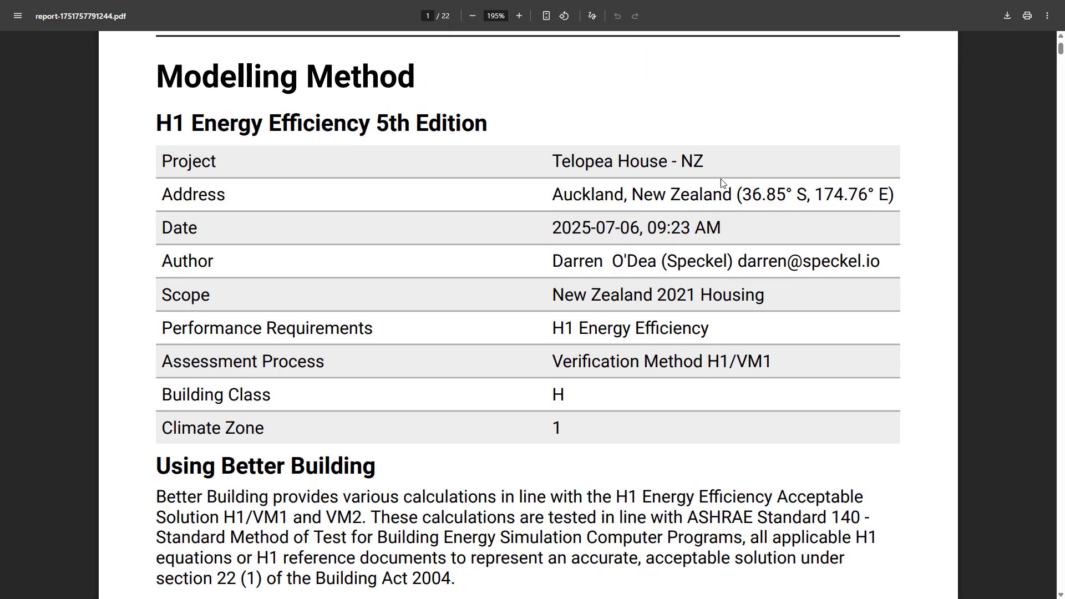
scroll(723, 214, down, 10)
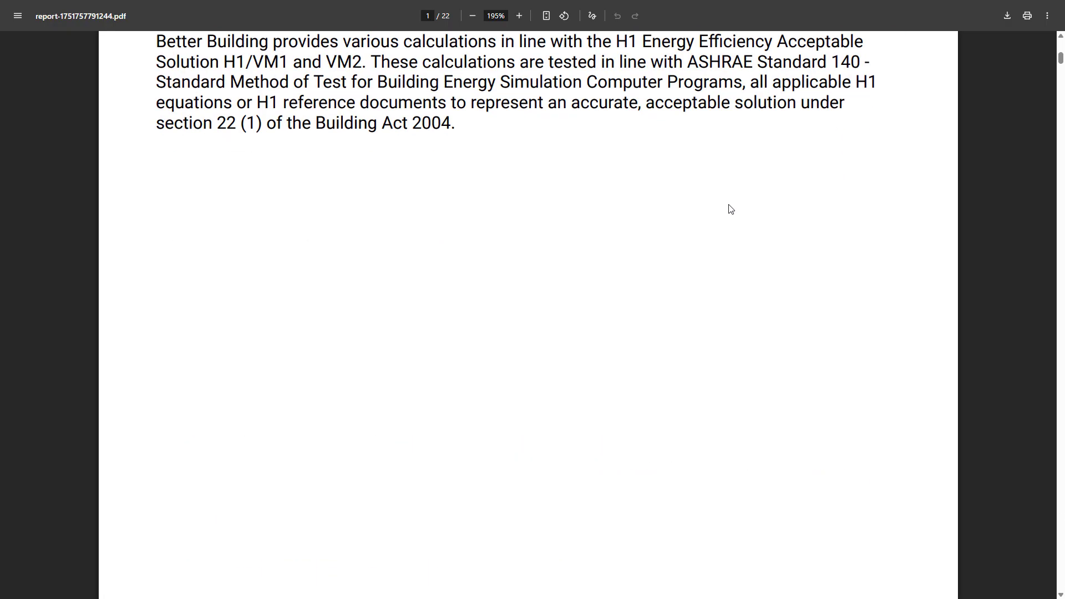
ctrl+scroll(727, 209, down, 2)
scroll(730, 209, up, 6)
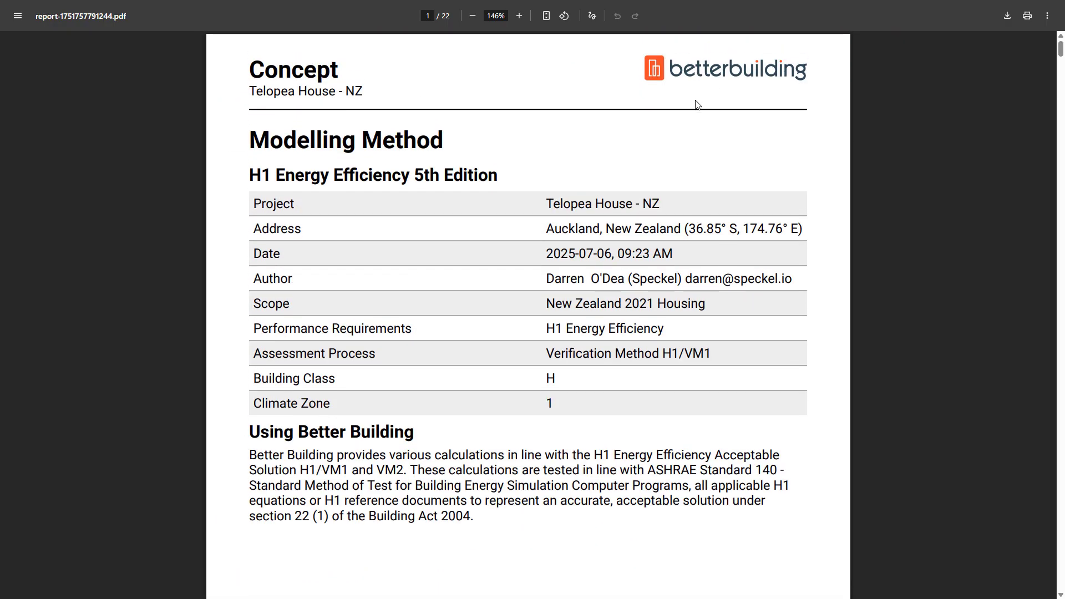
Review the PDF's Building Energy results and the Building Meters charts and tables for the proposed and reference buildings
scroll(758, 109, down, 15)
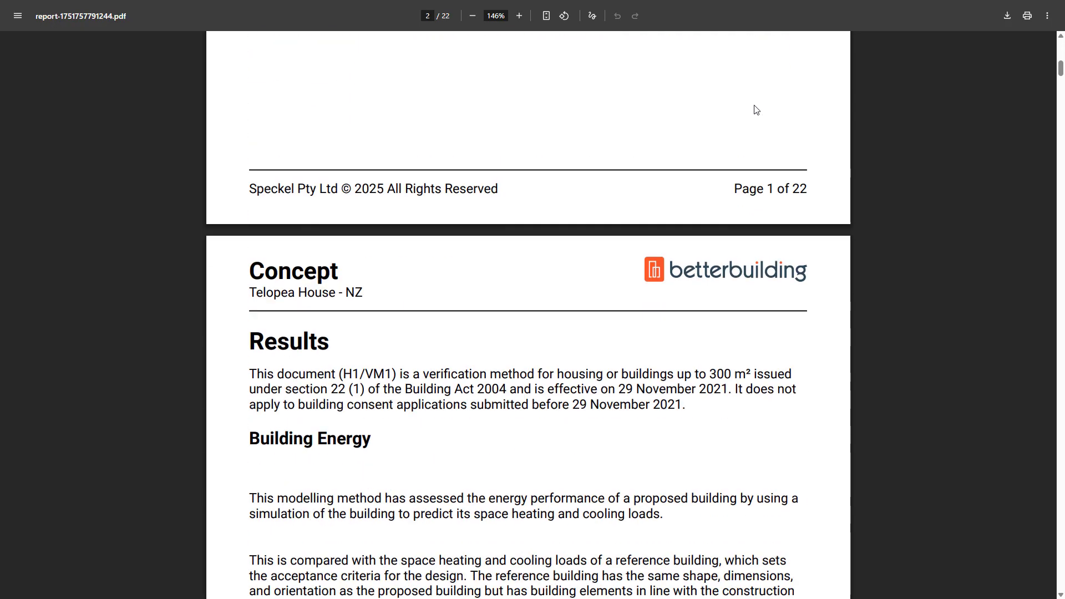
scroll(756, 109, down, 3)
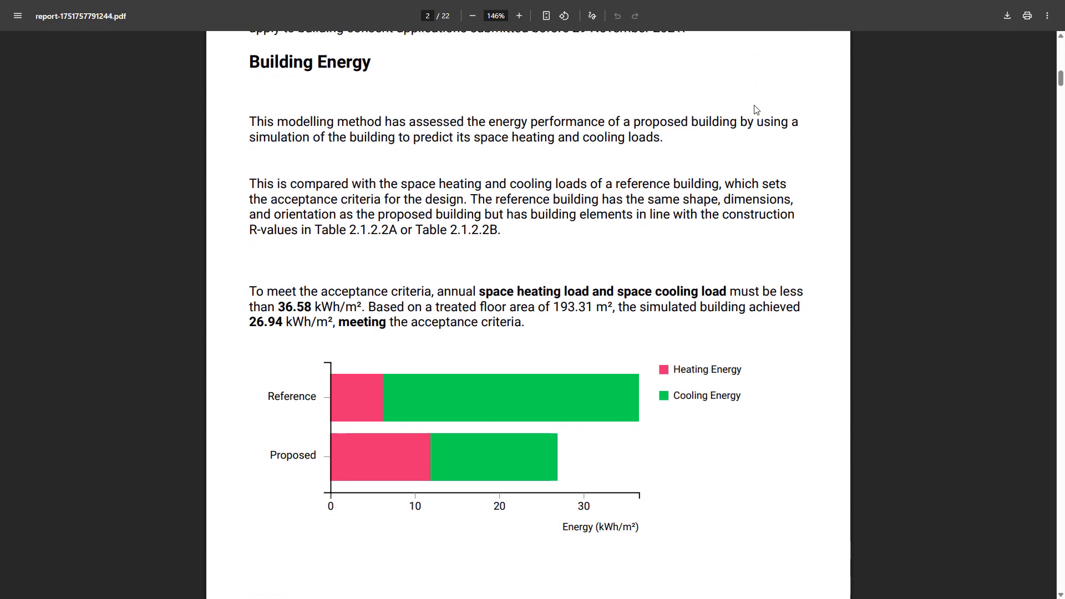
scroll(755, 109, down, 7)
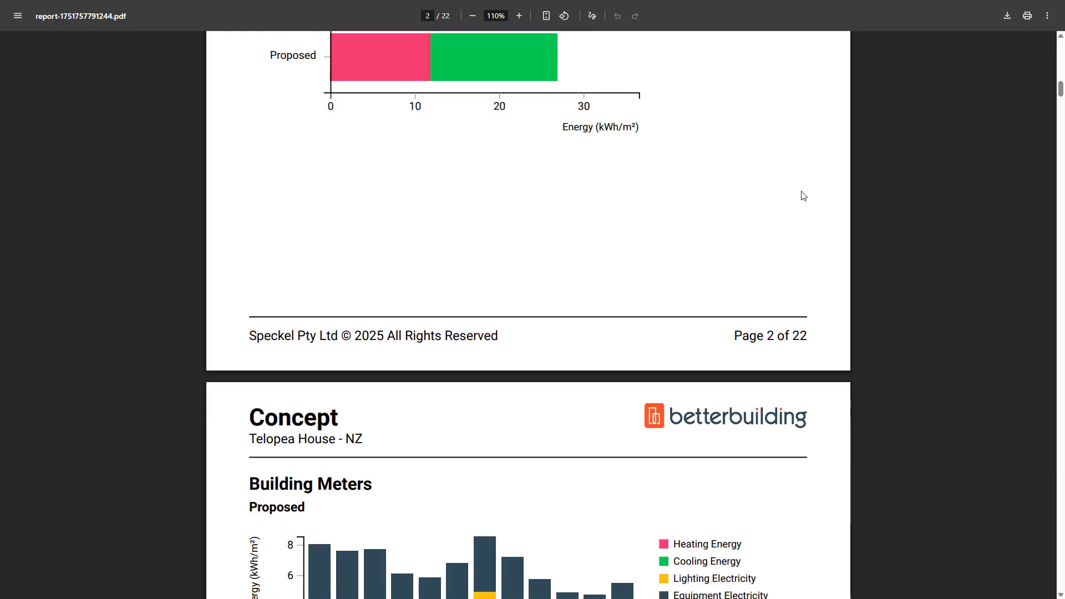
ctrl+scroll(768, 204, down, 2)
scroll(767, 206, down, 4)
scroll(767, 206, down, 2)
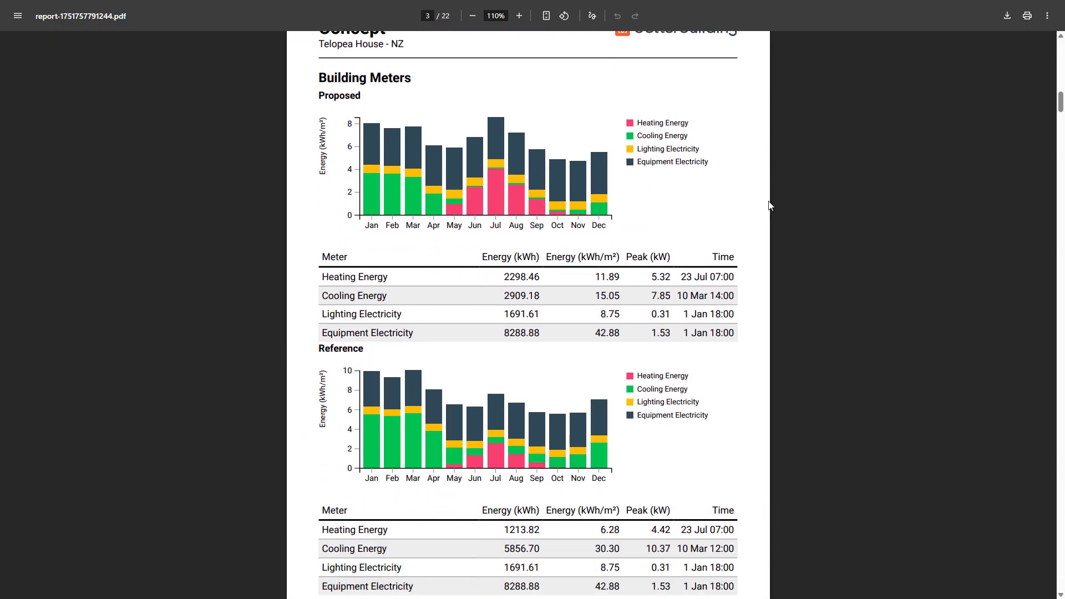
scroll(743, 220, down, 7)
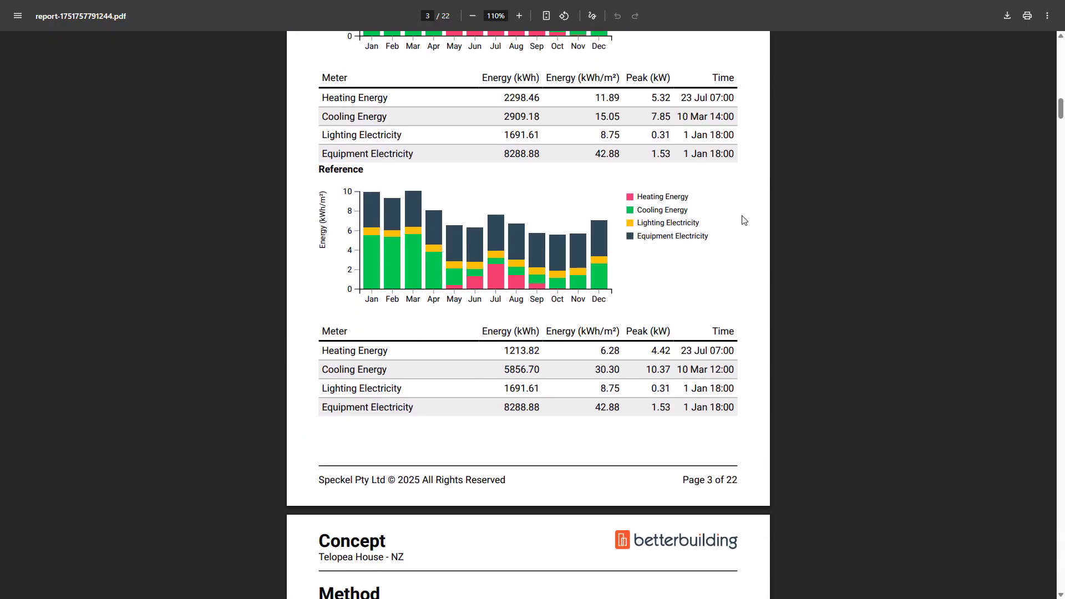
Read the Method section of the PDF, covering its Approach and Assumptions / Limitations
scroll(743, 220, down, 4)
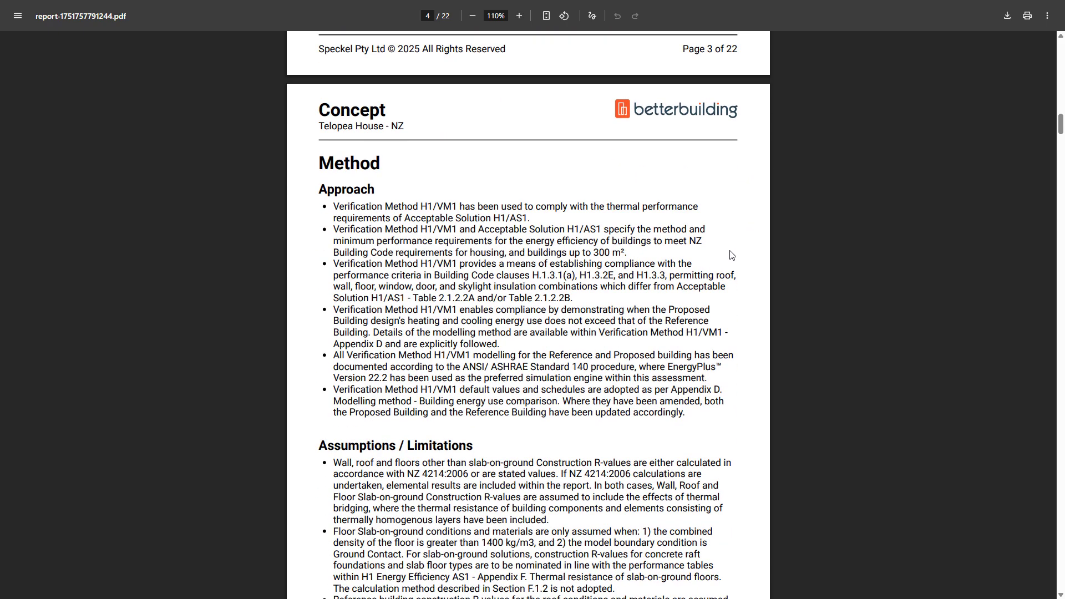
scroll(724, 256, down, 1)
scroll(721, 255, down, 2)
scroll(716, 255, up, 2)
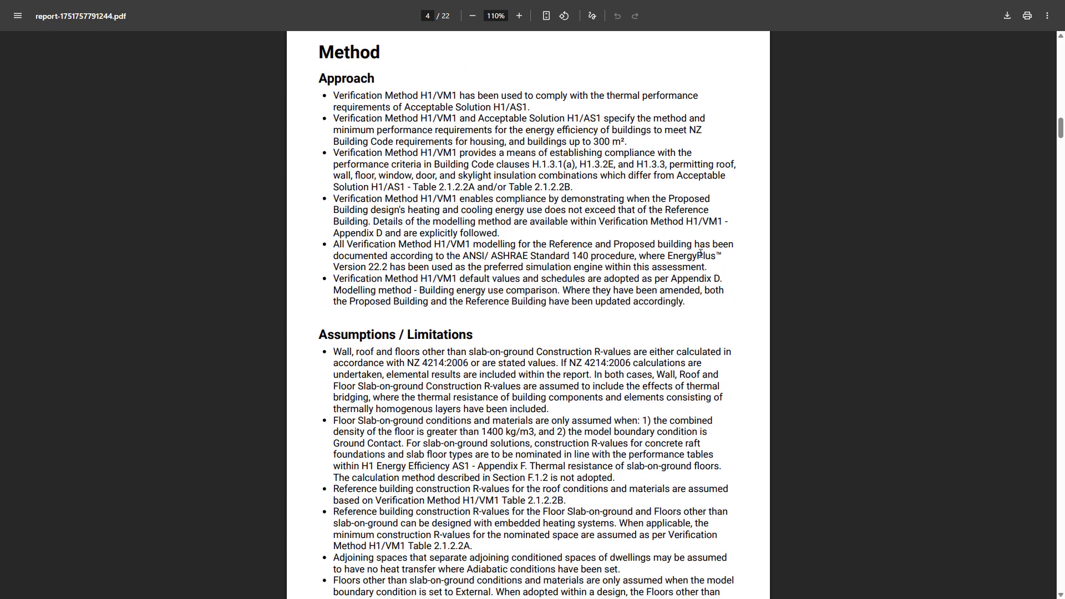
scroll(704, 254, down, 2)
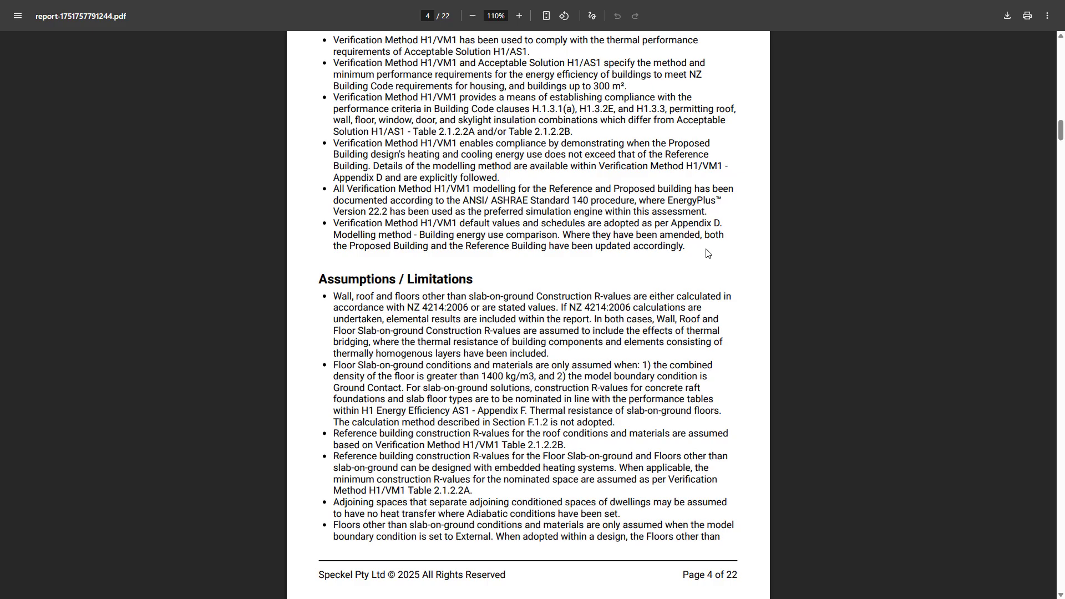
scroll(707, 252, up, 2)
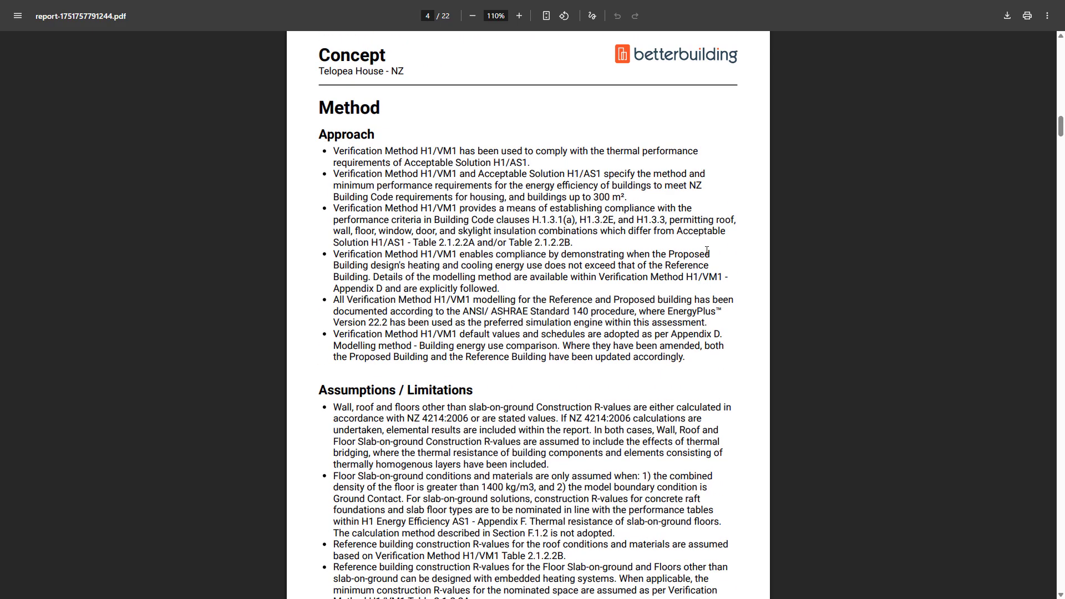
scroll(707, 257, down, 11)
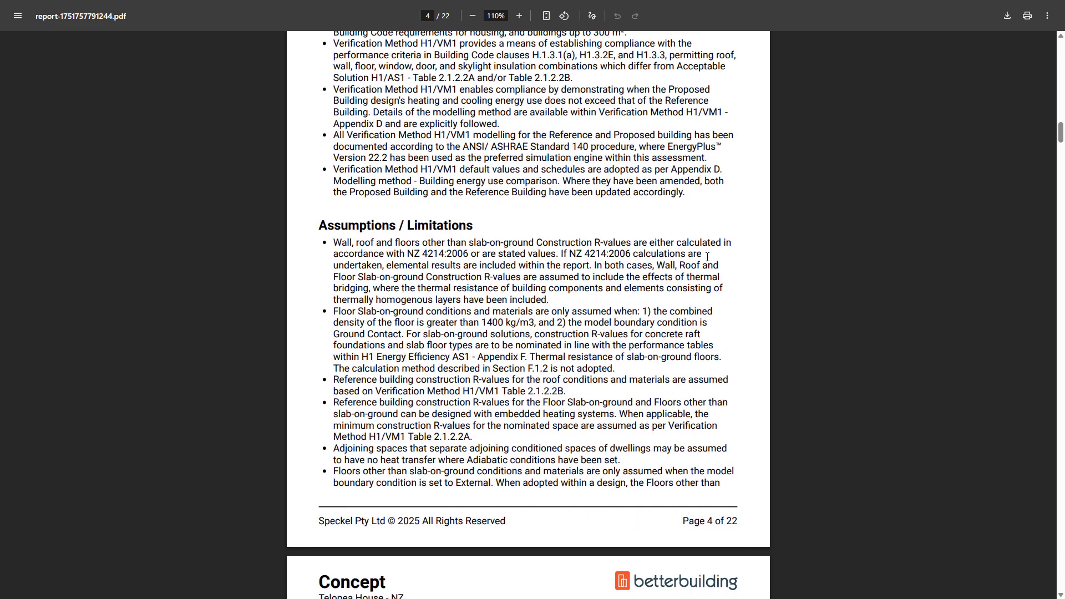
scroll(708, 257, down, 12)
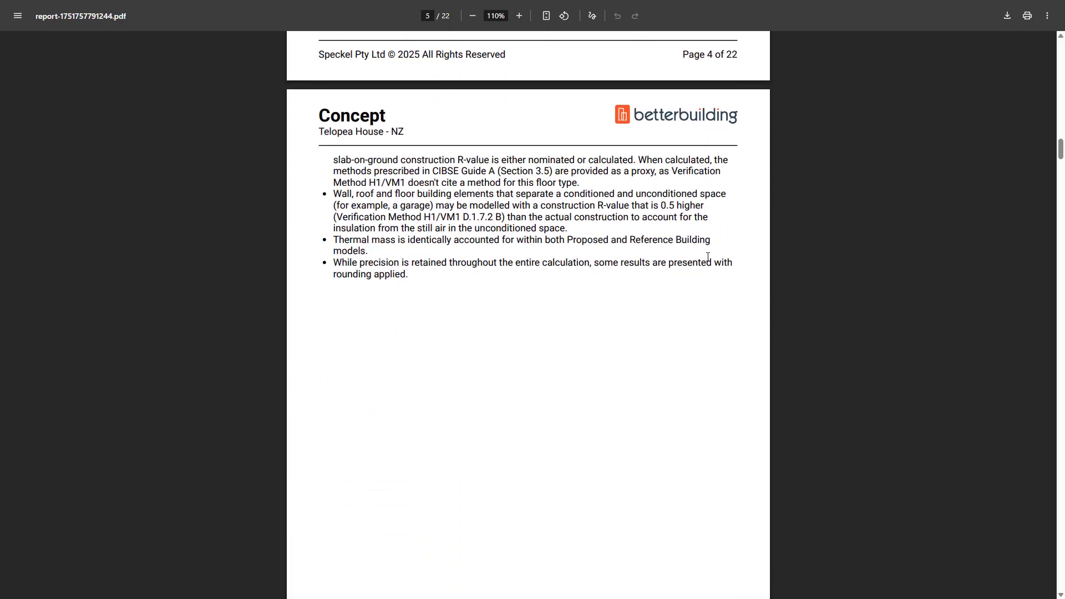
Examine the PDF's zone areas and the proposed and reference R-values for walls, roofs, ceilings, floors and windows
scroll(711, 260, down, 15)
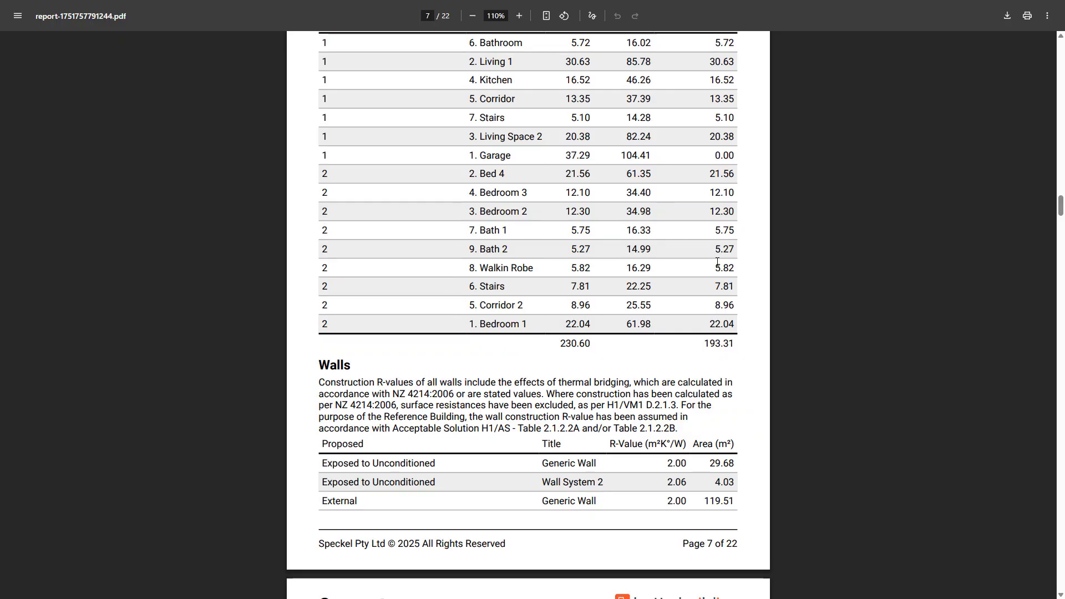
scroll(714, 263, down, 4)
scroll(686, 262, down, 5)
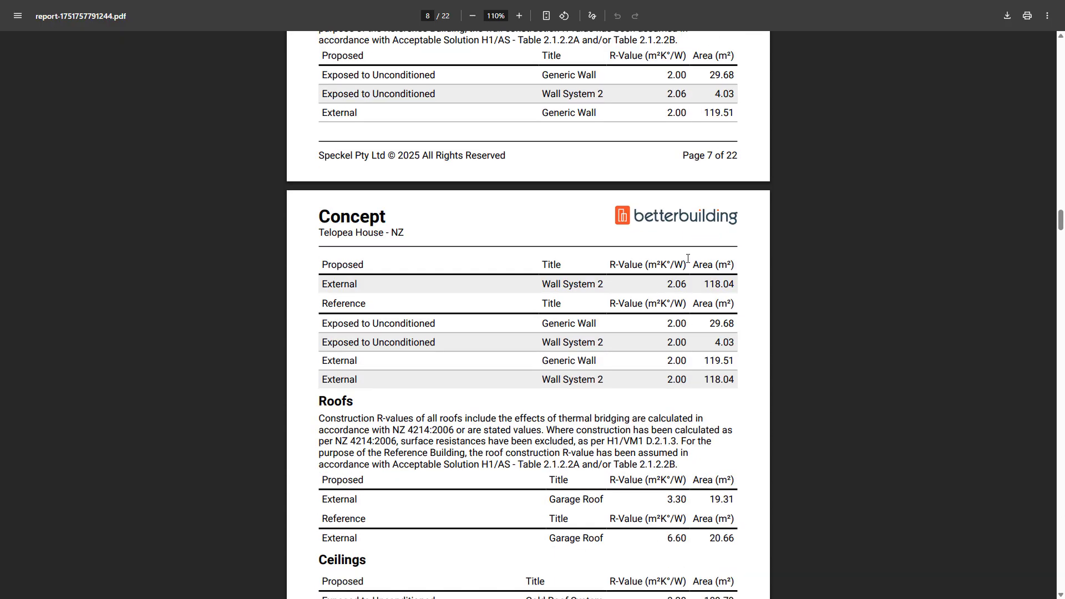
scroll(684, 261, down, 6)
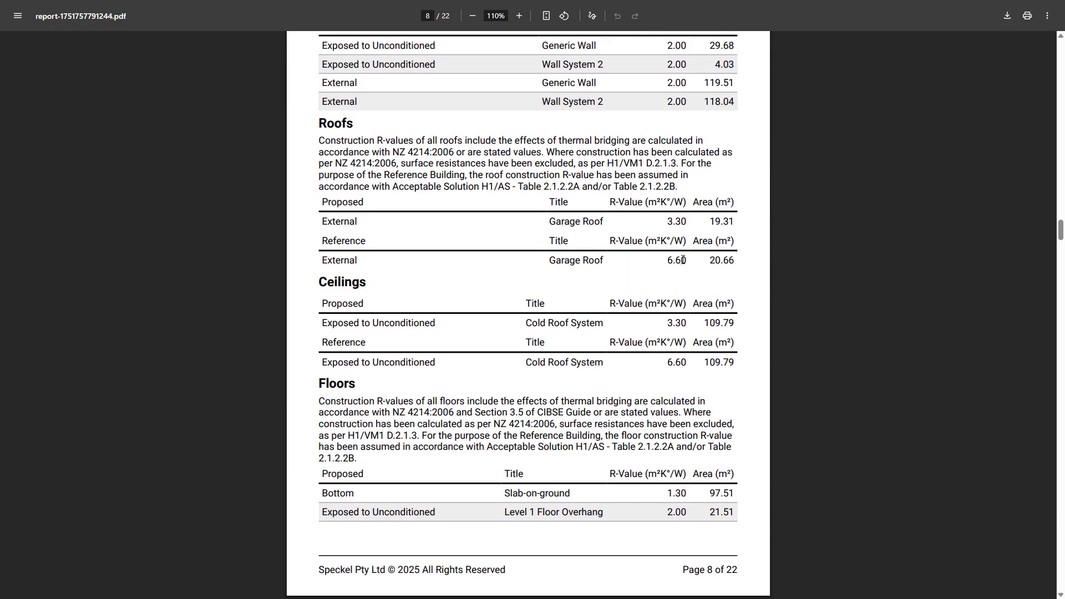
scroll(682, 260, down, 3)
scroll(679, 260, up, 2)
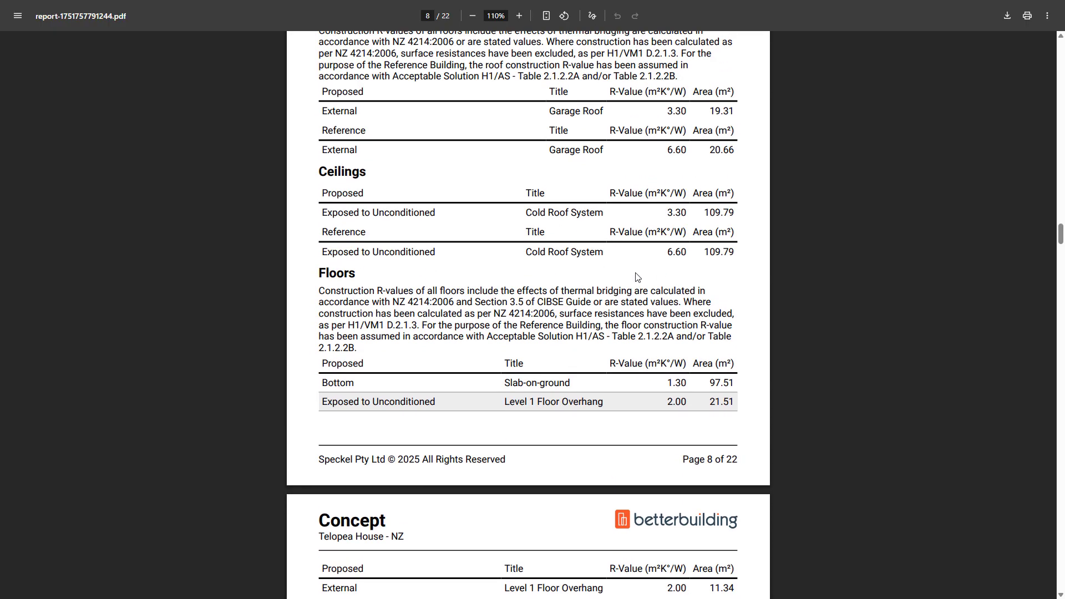
scroll(631, 271, down, 7)
scroll(631, 271, down, 10)
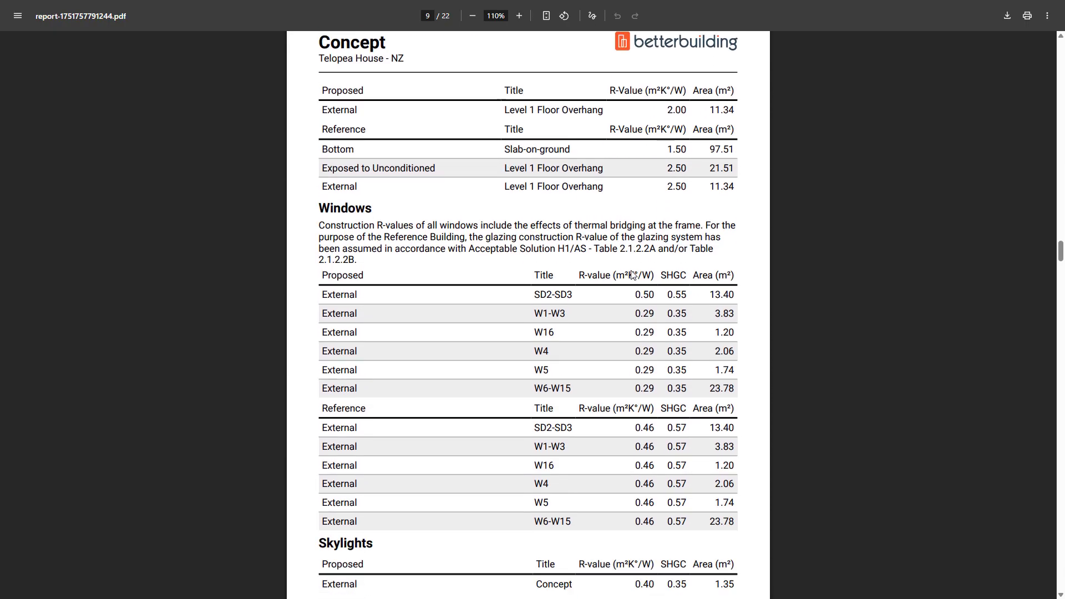
Review the PDF's door, climate, occupant, lighting and air-conditioning inputs, the Detailed Results, and the construction layer tables
scroll(632, 270, down, 4)
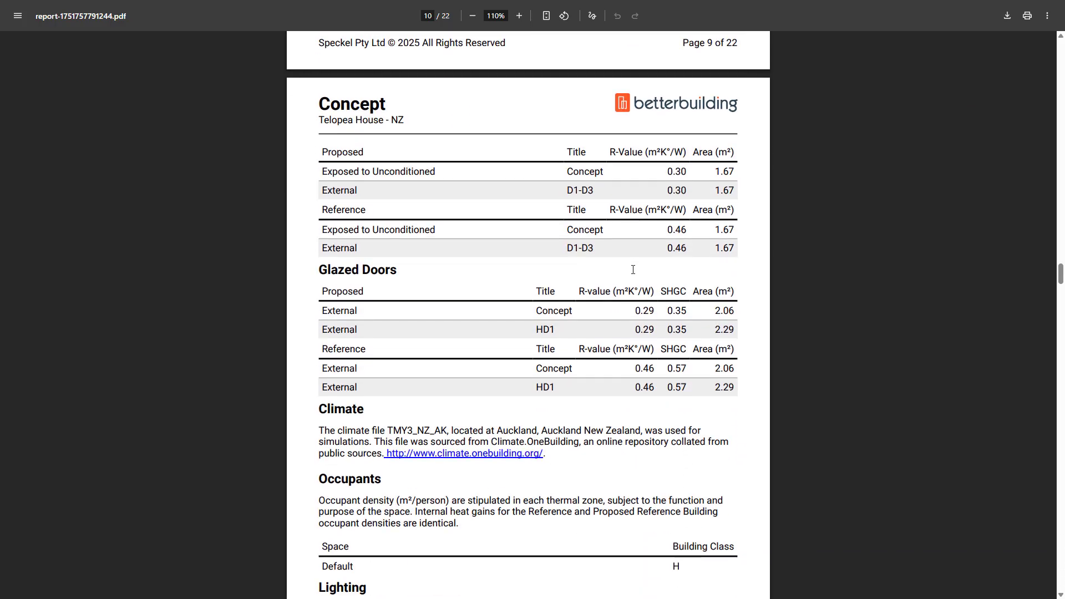
scroll(633, 270, down, 5)
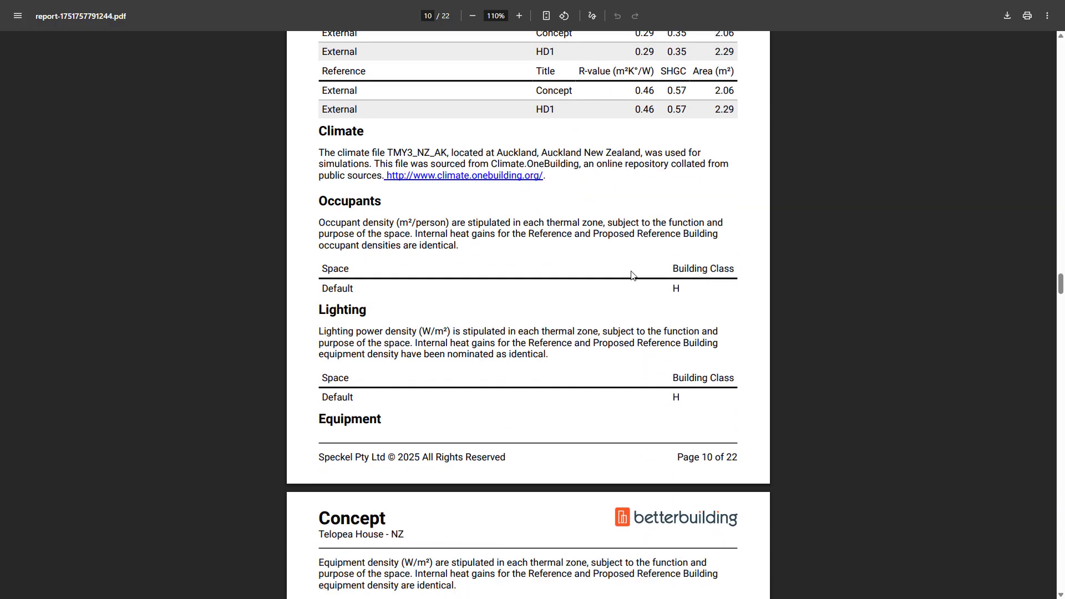
scroll(633, 272, down, 15)
scroll(633, 277, down, 17)
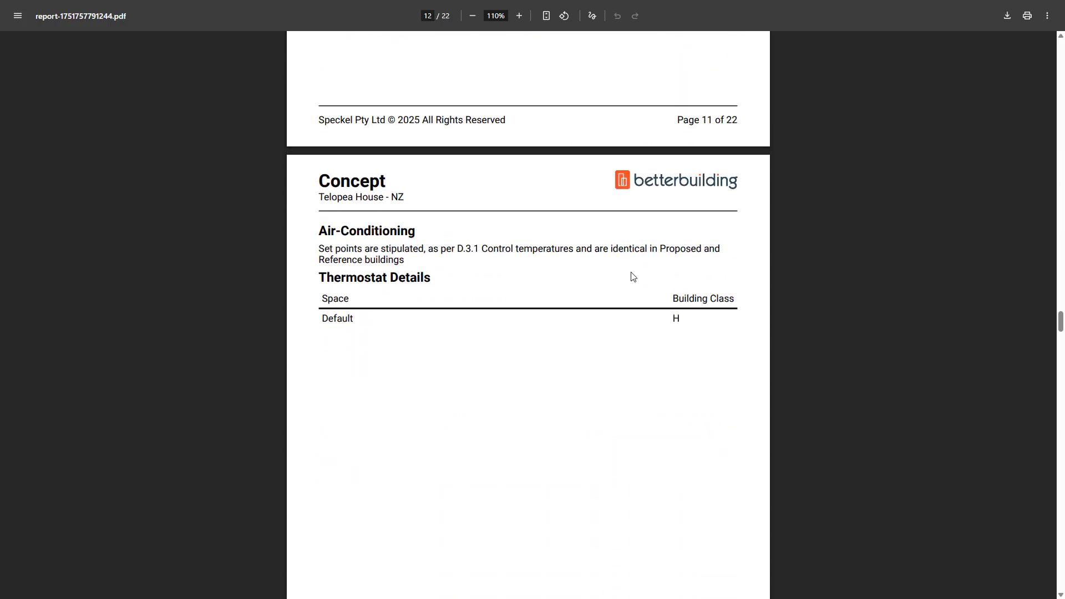
scroll(634, 276, down, 20)
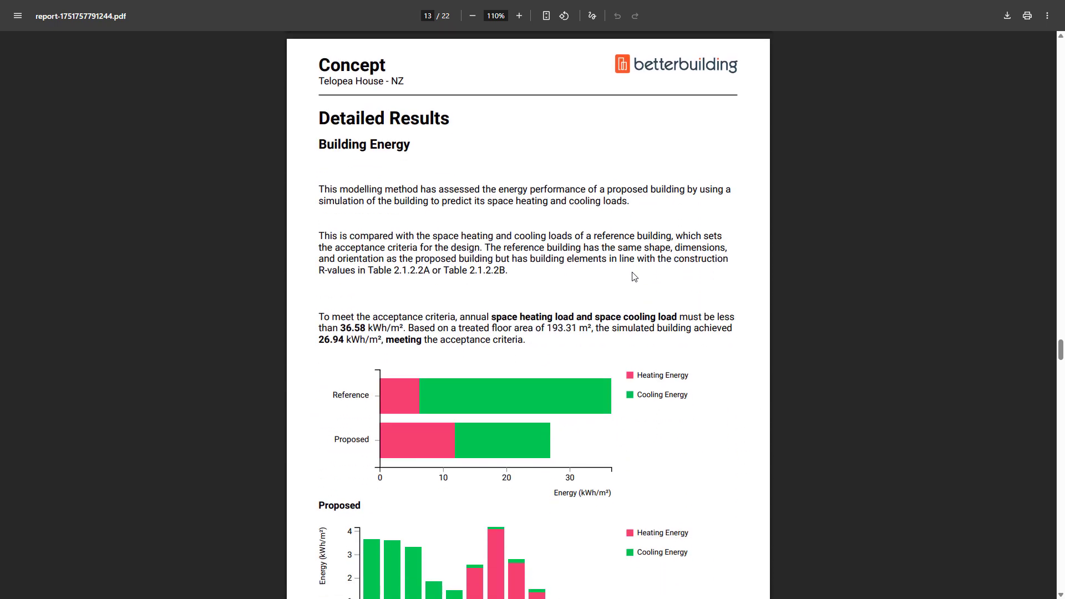
scroll(634, 276, down, 20)
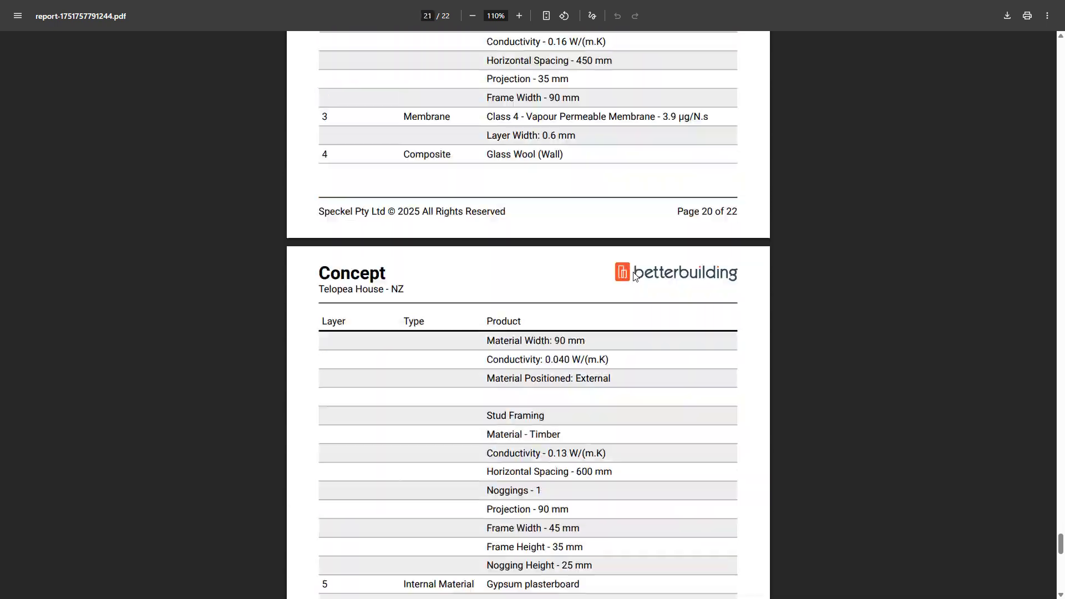
Look back through the PDF's wall construction layers, level floor plans, and window, skylight and door R-values
scroll(633, 276, up, 20)
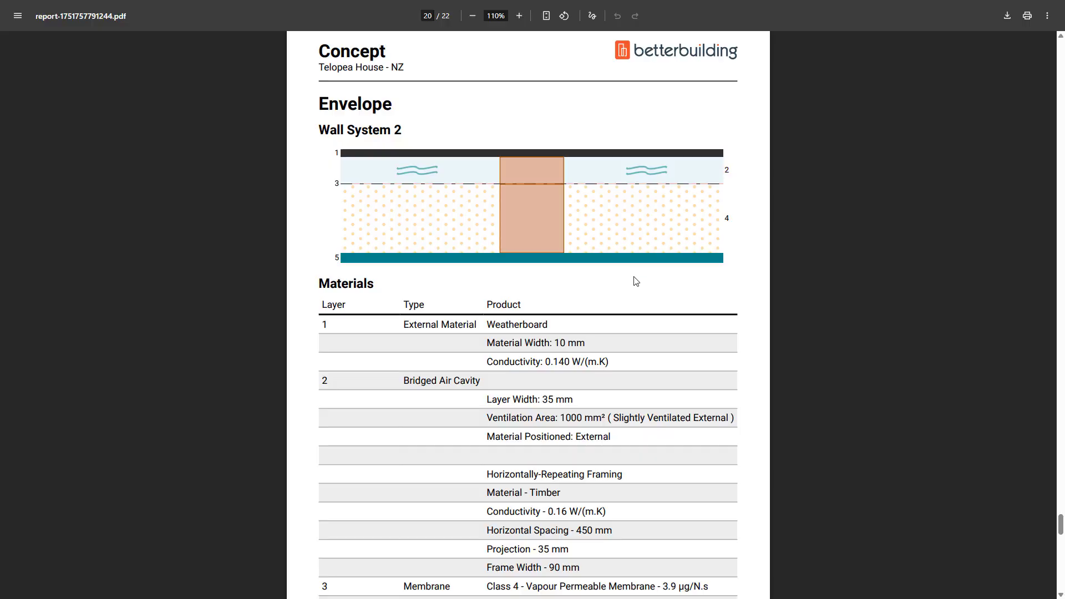
scroll(637, 276, up, 20)
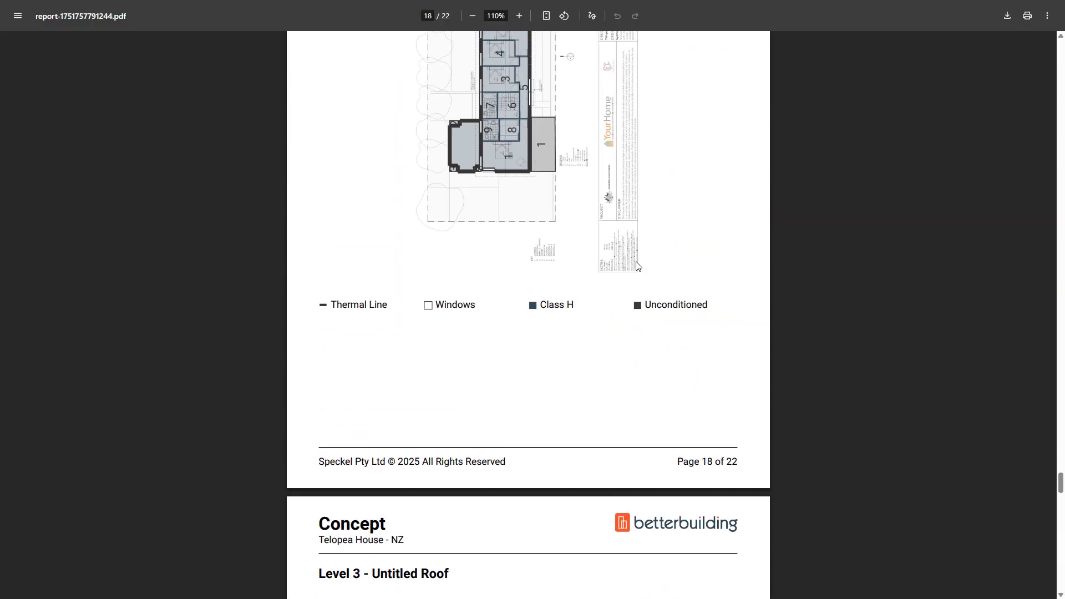
scroll(636, 266, up, 7)
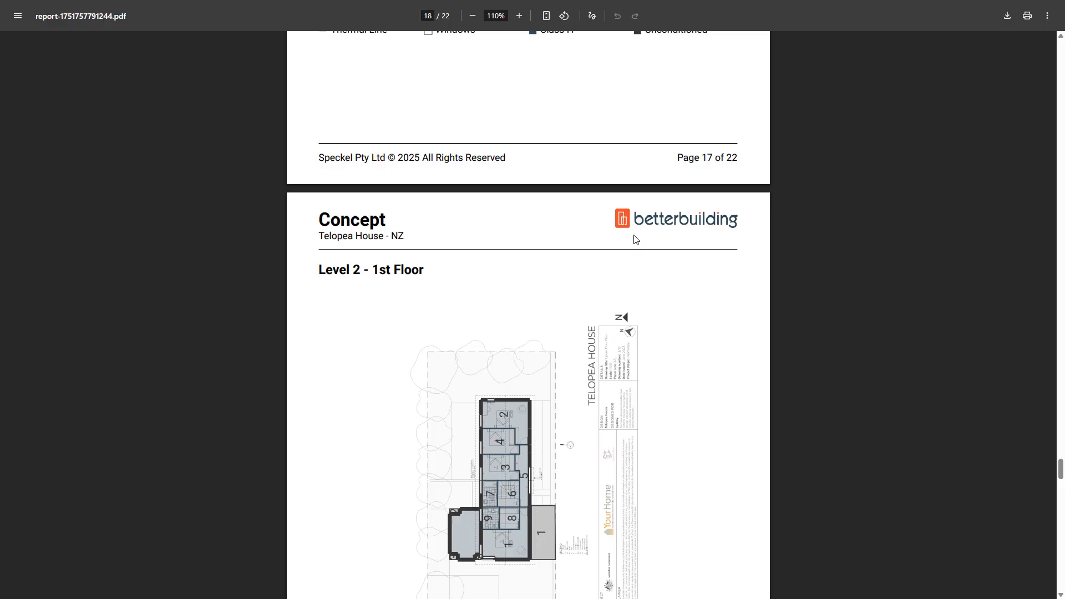
scroll(636, 238, up, 20)
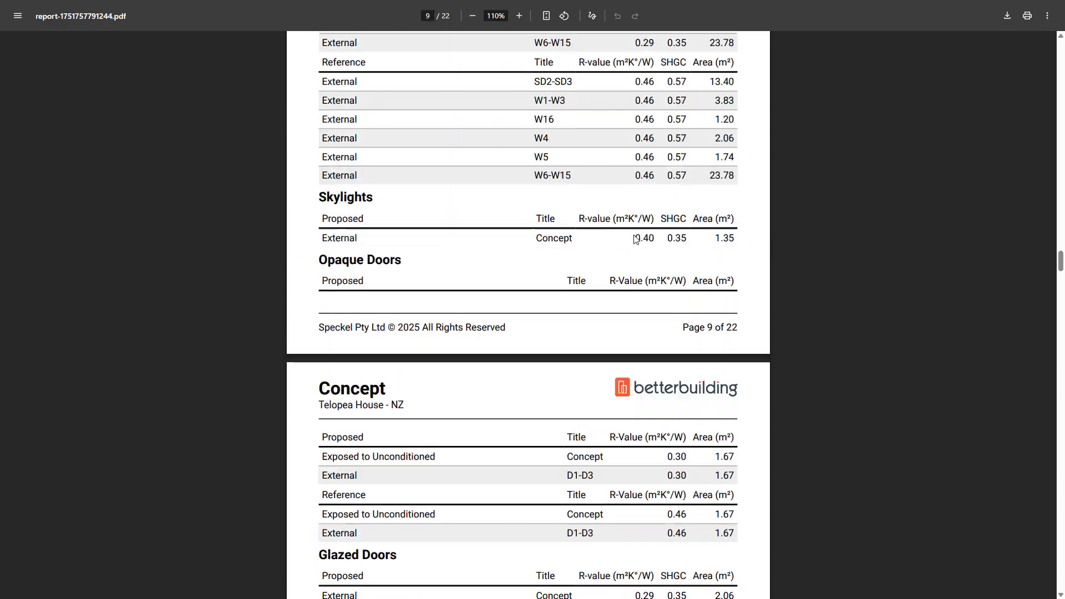
scroll(636, 238, up, 20)
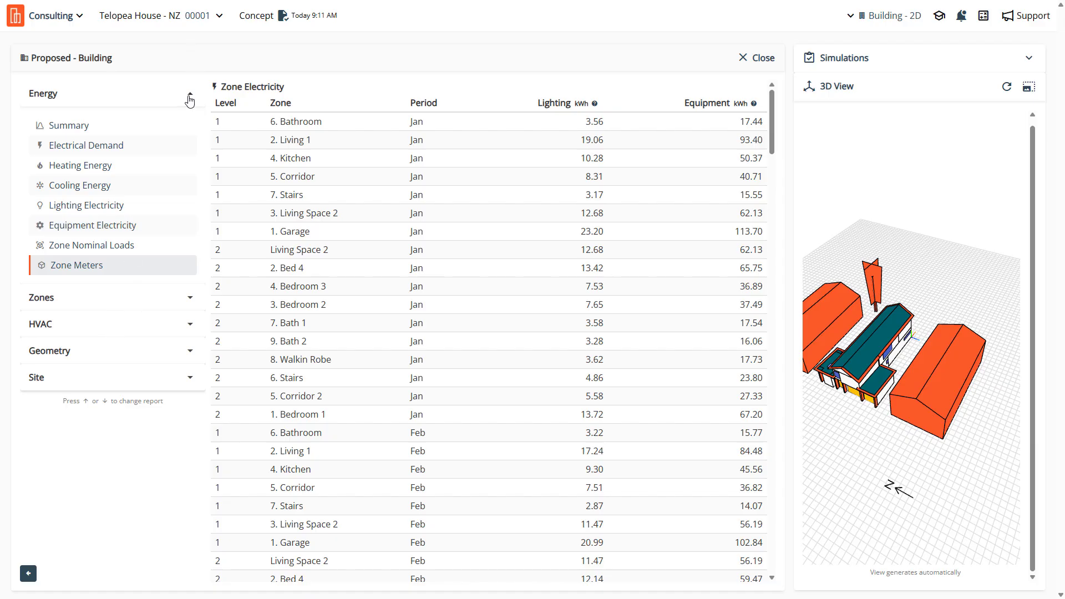
Close the proposed building report and the floor settings, and open the Ground drawing
click(189, 99)
click(765, 61)
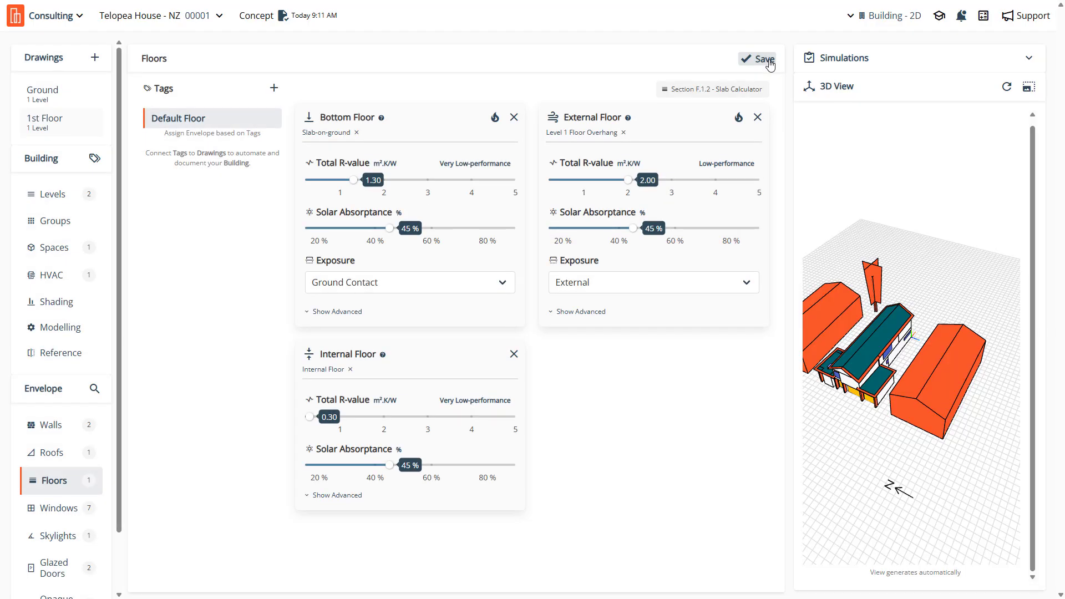
click(769, 62)
click(87, 106)
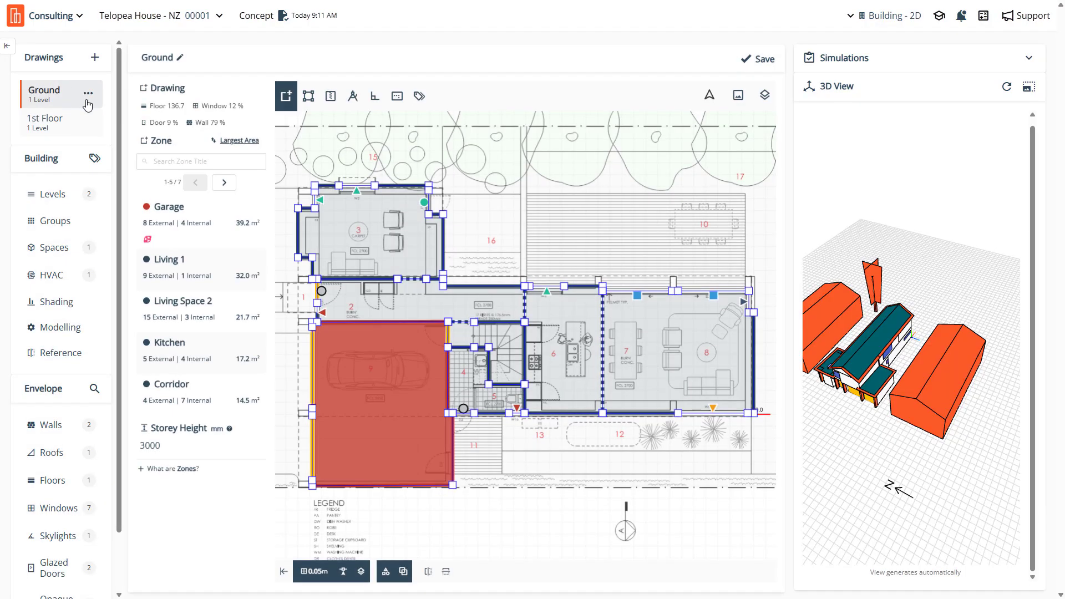
scroll(495, 302, down, 3)
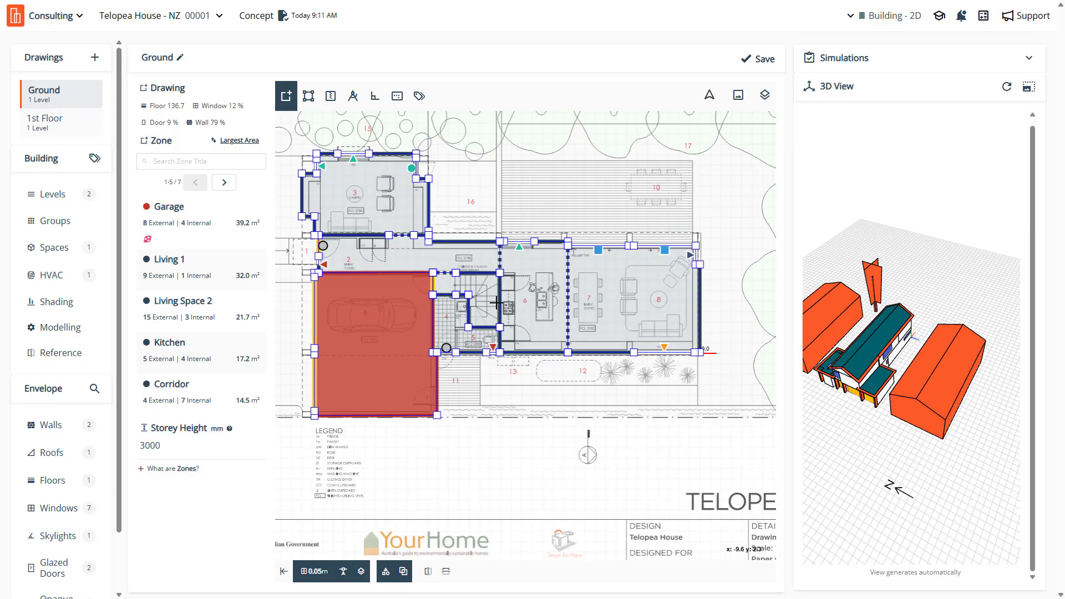
click(400, 251)
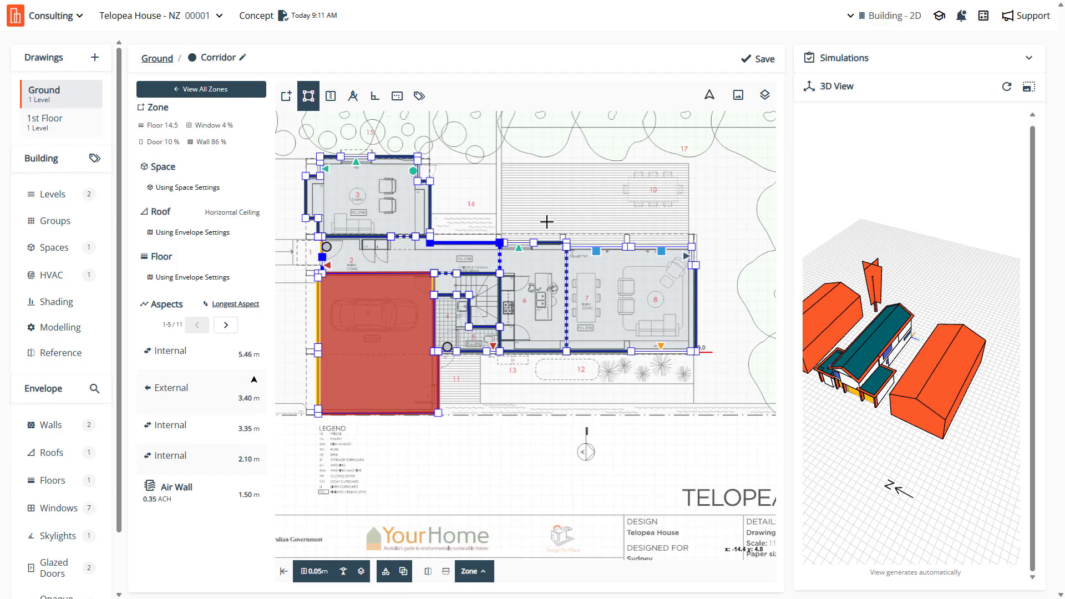
Collapse the Modelling, Calculation and Schedule Method results in Simulations, and hide the zone details beside the Ground drawing
click(930, 59)
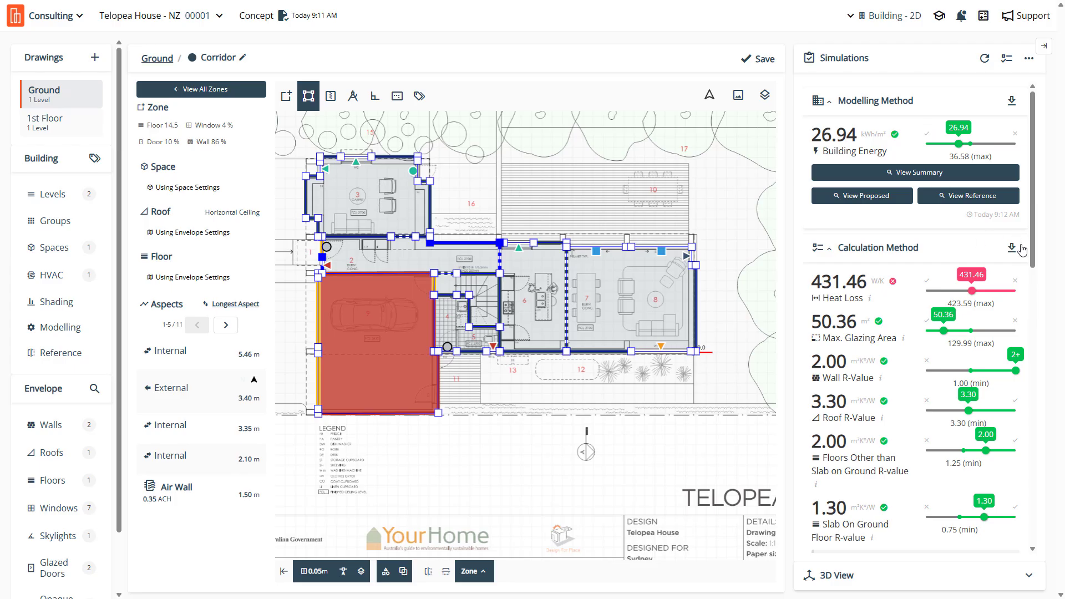
click(826, 249)
click(826, 102)
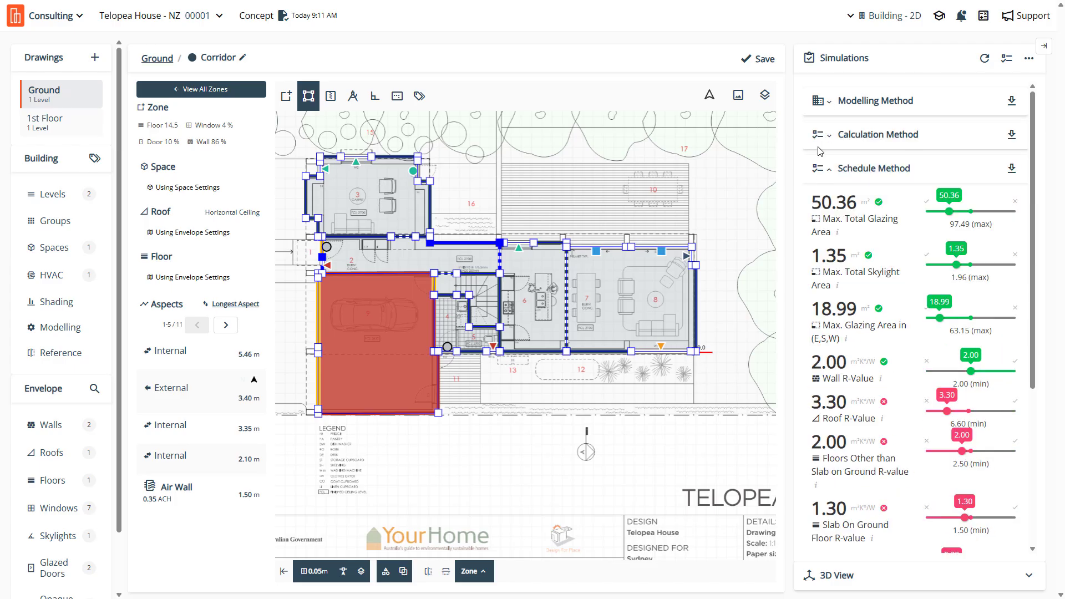
click(825, 170)
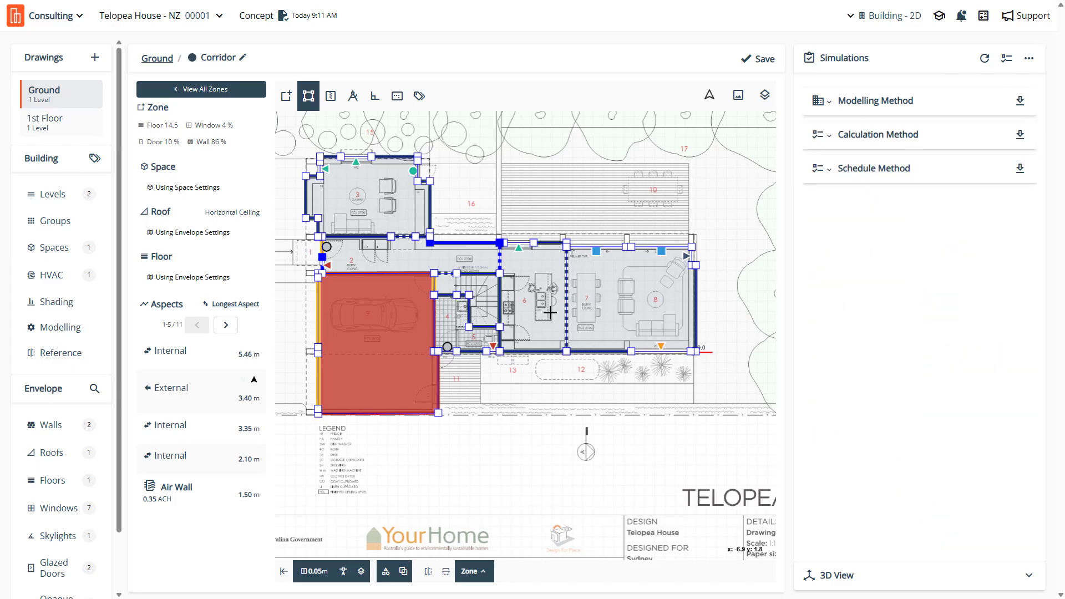
scroll(550, 313, up, 2)
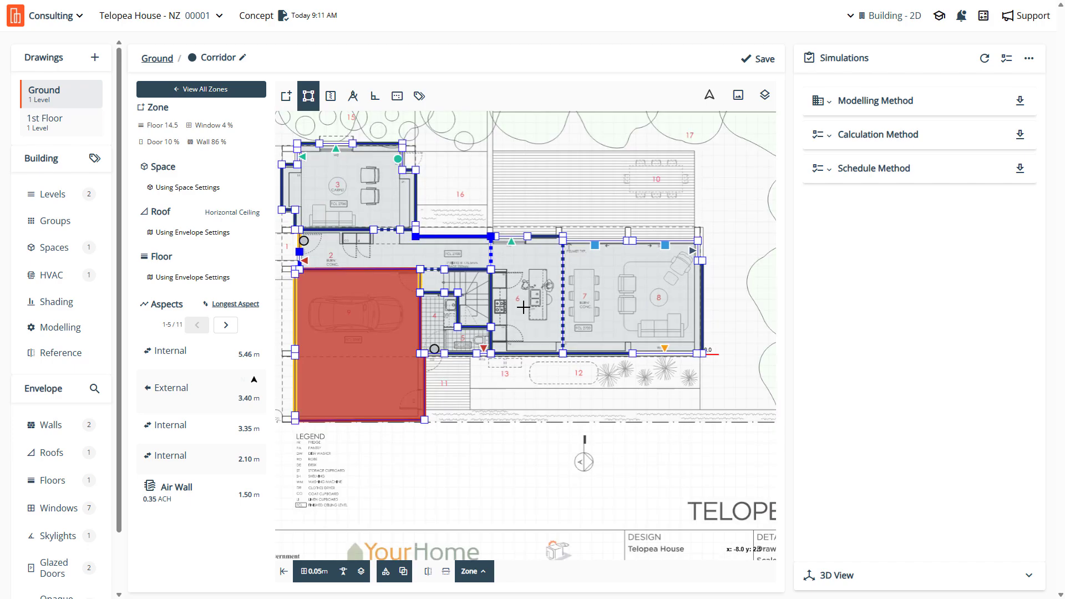
click(283, 571)
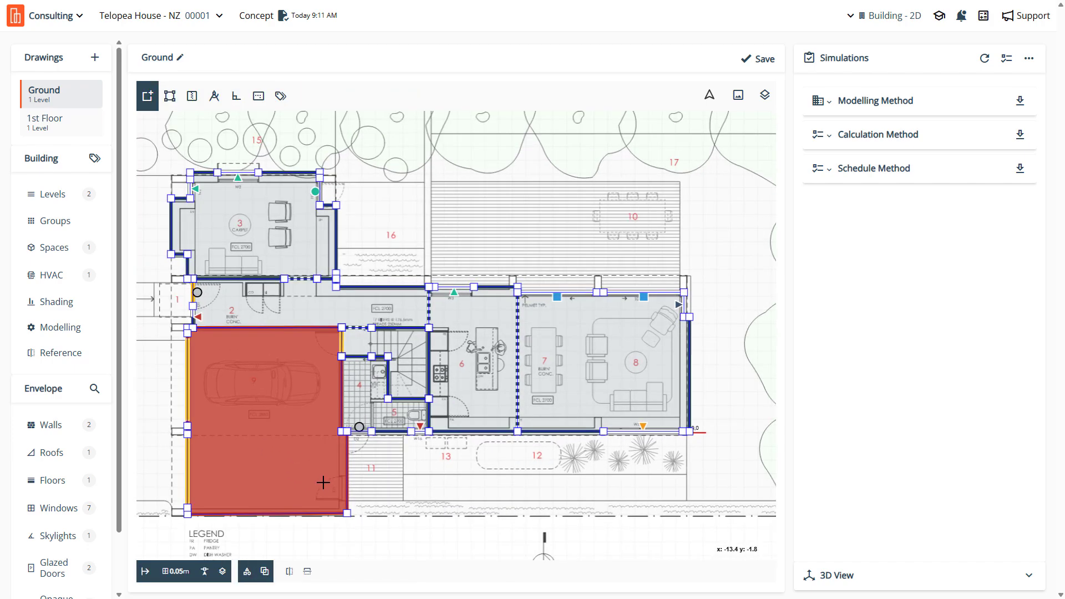
scroll(323, 482, up, 1)
scroll(264, 492, up, 1)
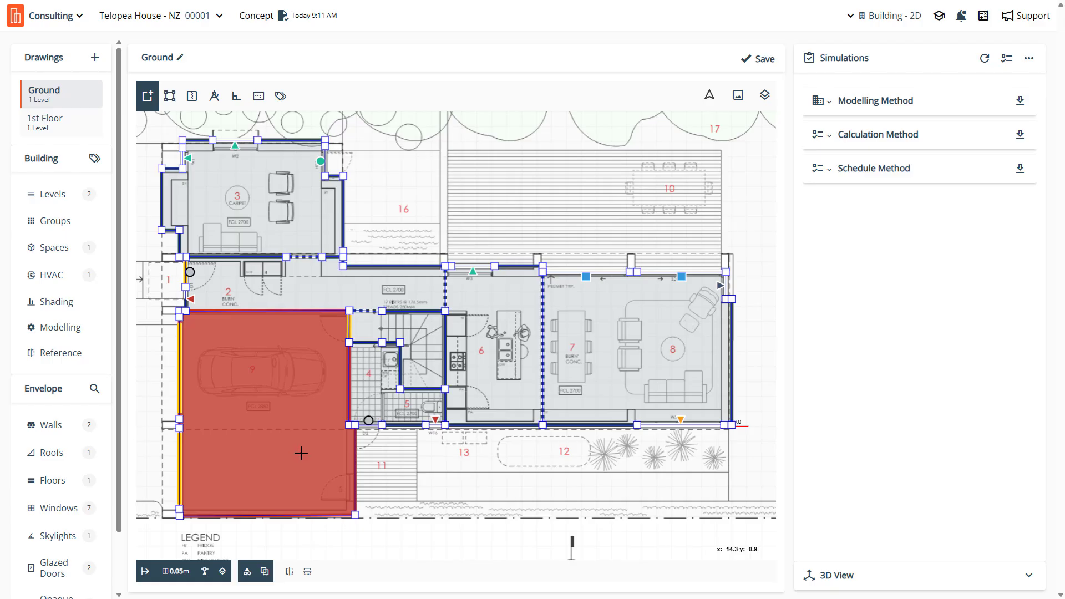
scroll(302, 450, down, 2)
scroll(268, 442, up, 1)
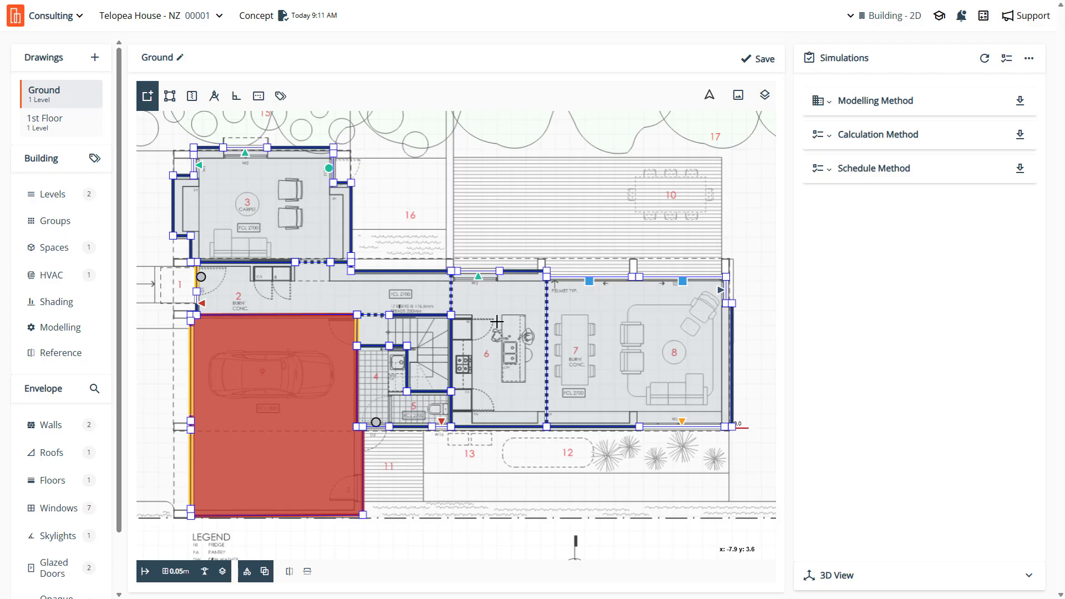
scroll(497, 364, up, 1)
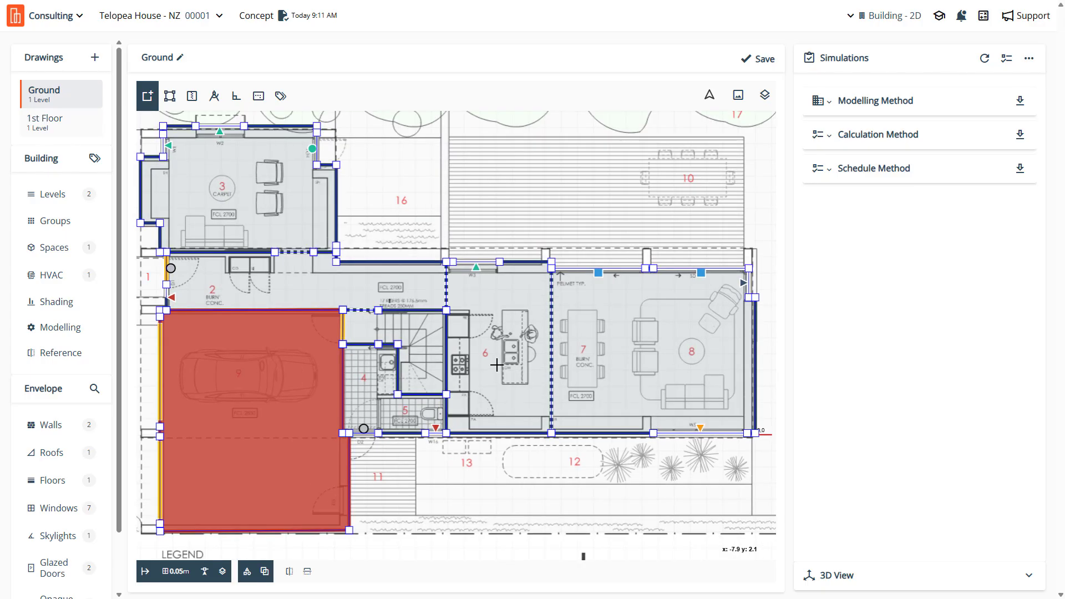
scroll(464, 342, down, 2)
scroll(465, 495, up, 1)
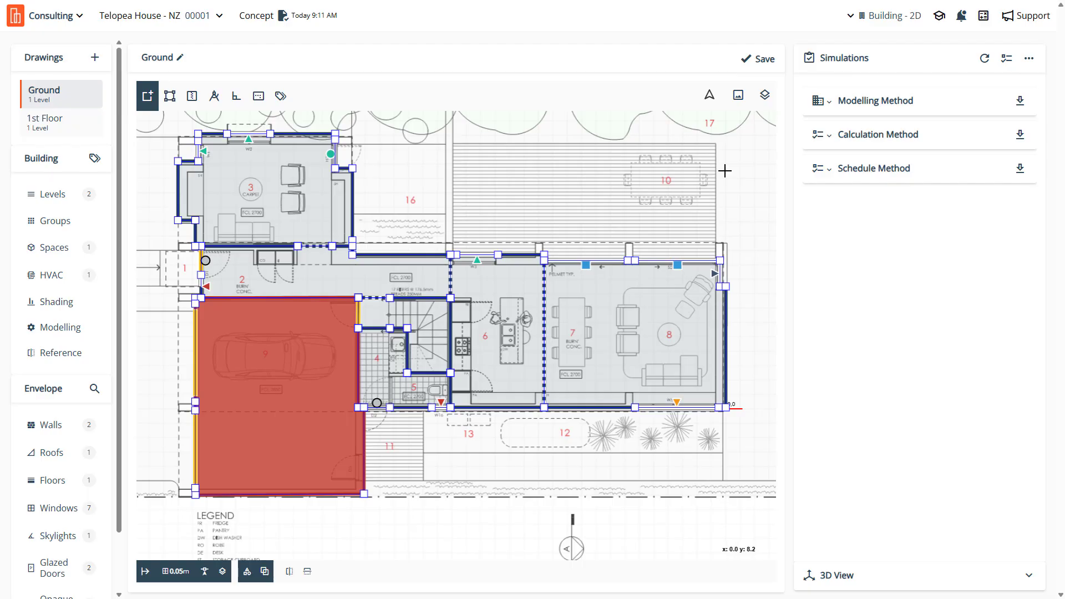
scroll(646, 286, down, 3)
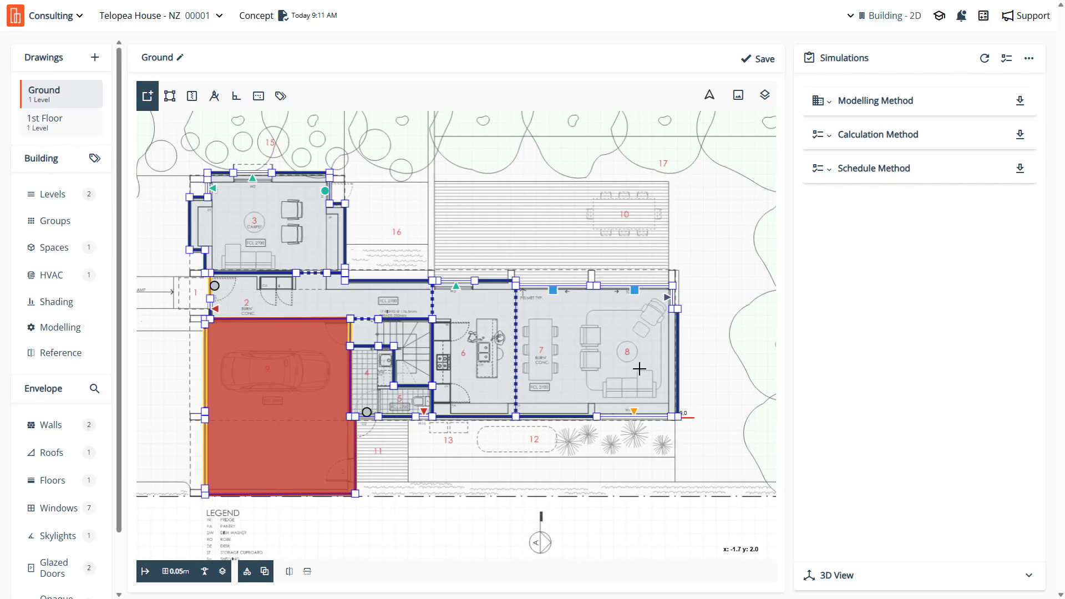
scroll(615, 458, up, 1)
scroll(615, 458, down, 1)
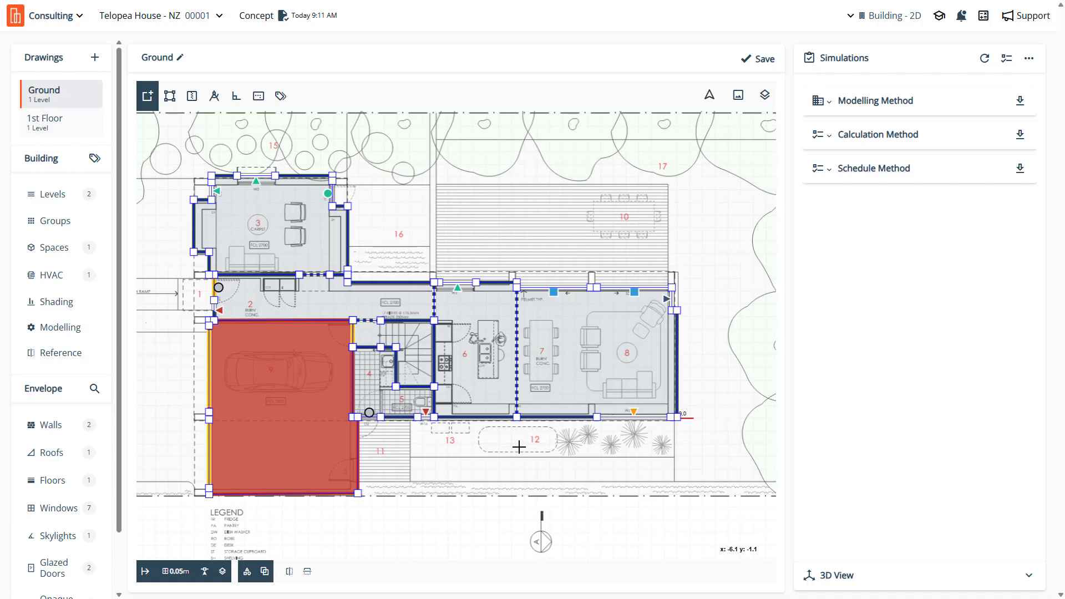
Expand the Calculation Method results, read the rules behind its floor R-value limits, and expand the Modelling Method results
click(829, 141)
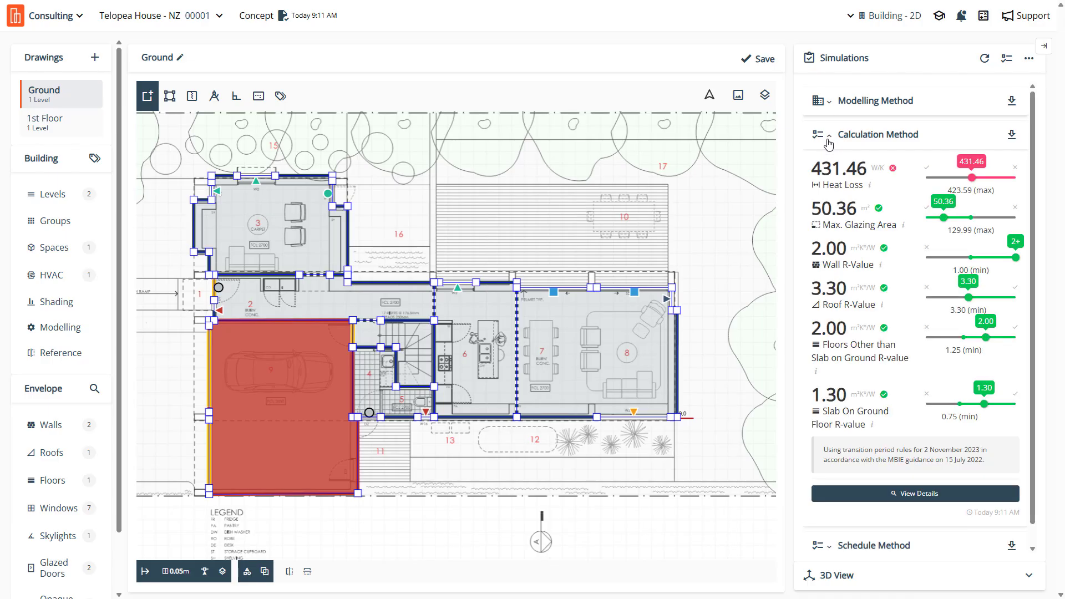
mouse_move(863, 436)
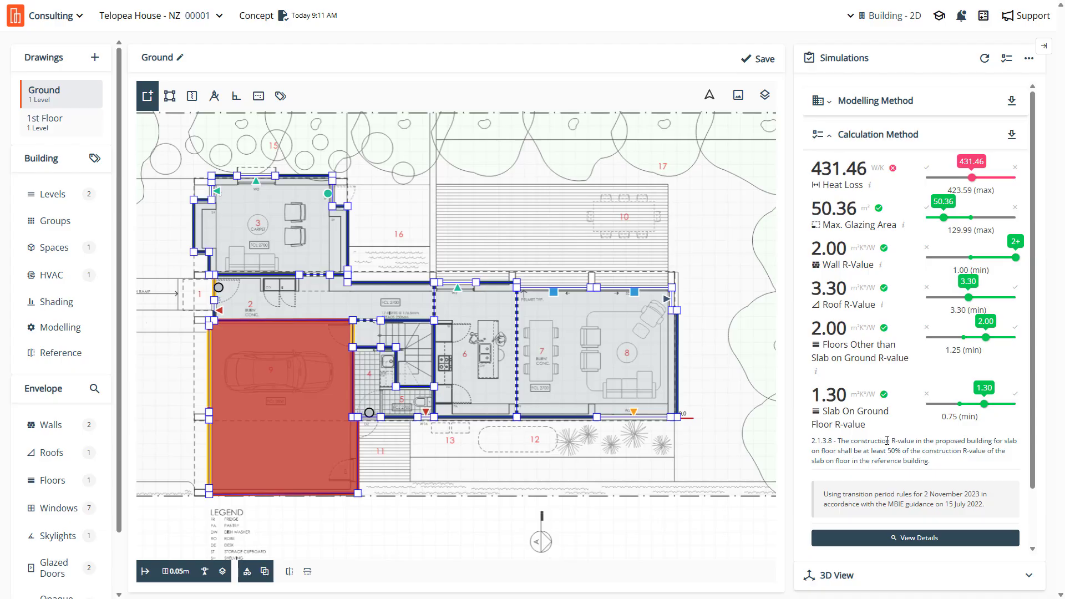
mouse_move(875, 163)
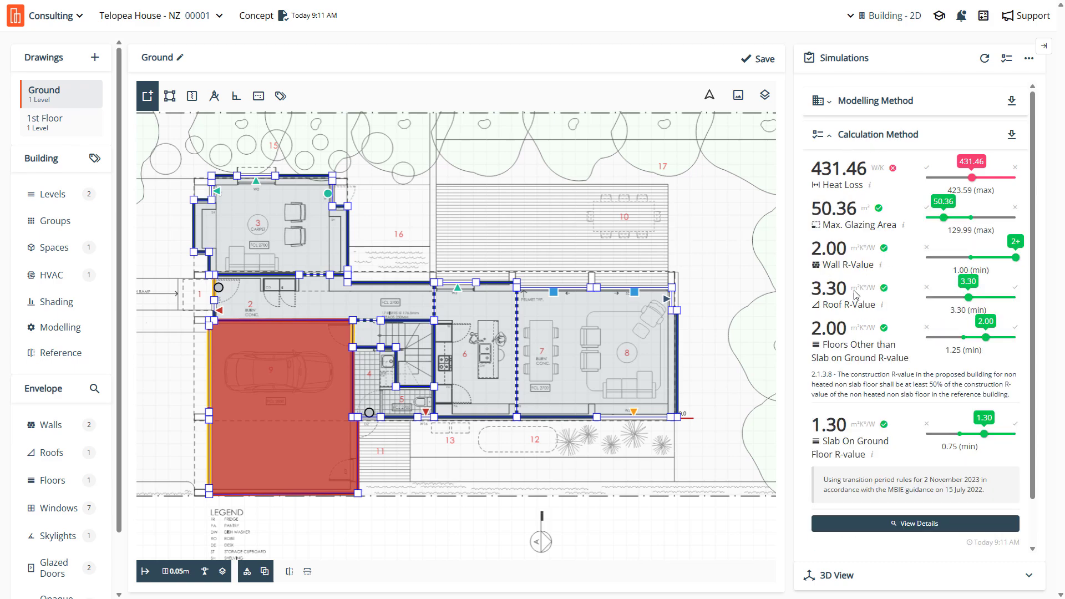
click(828, 102)
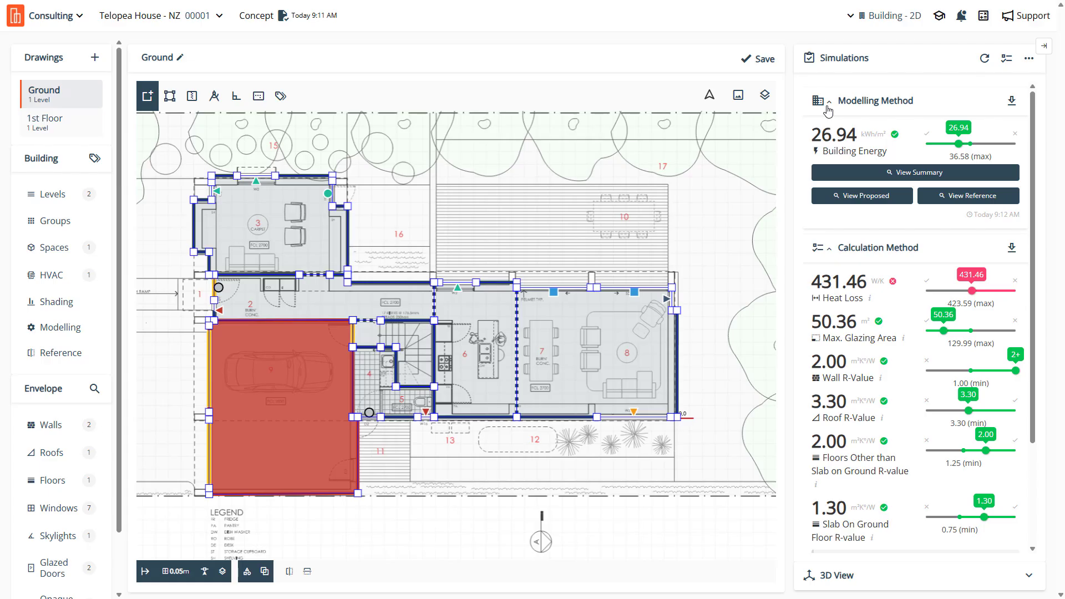